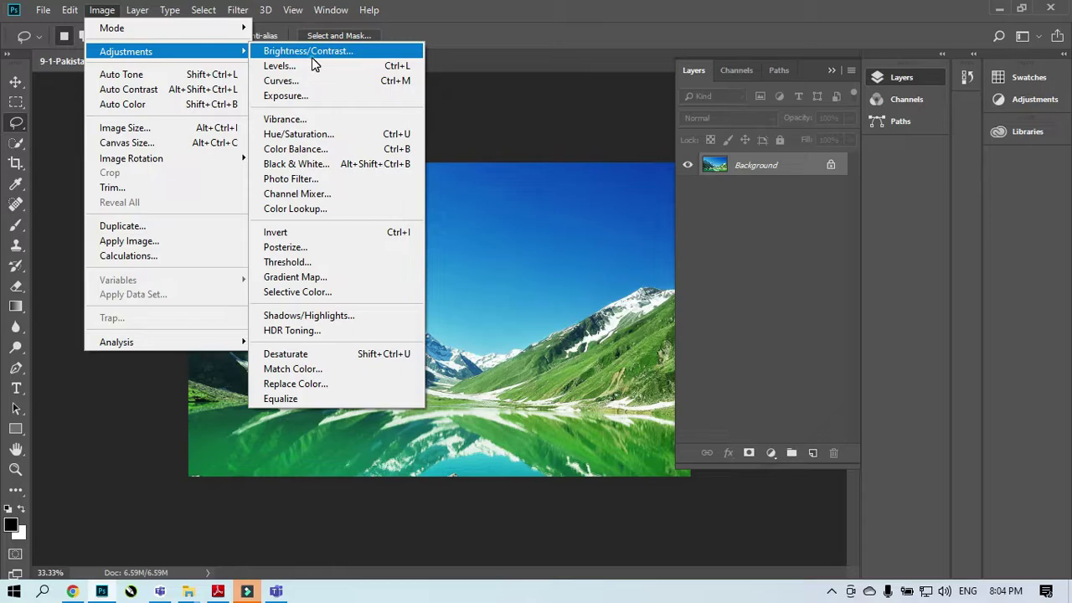
Apply a Brightness/Contrast adjustment directly to the Background layer with brightness 103.
click(311, 55)
drag(506, 122, 770, 205)
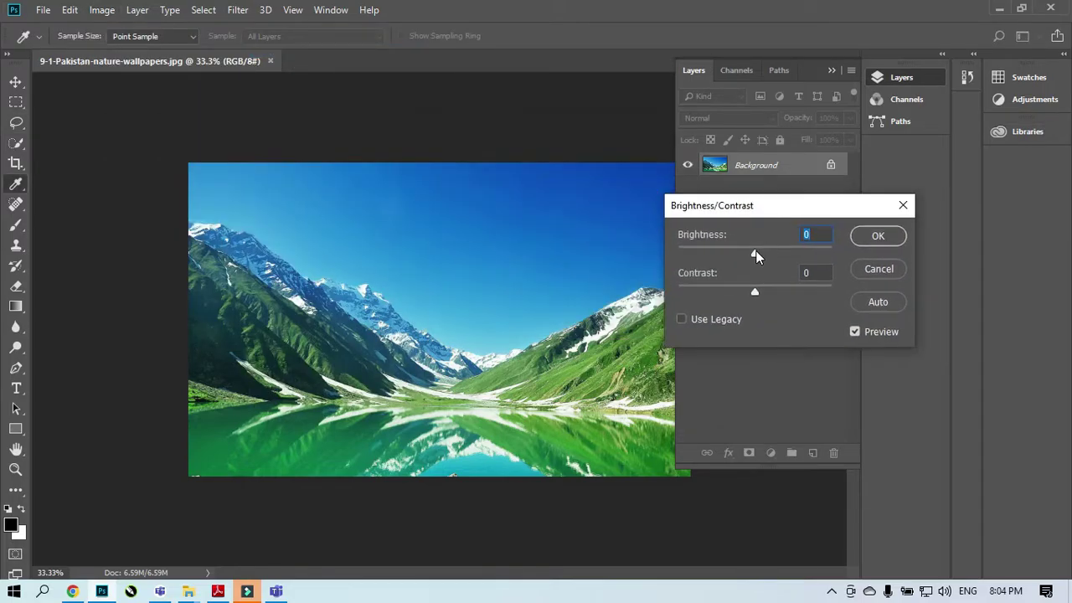
drag(754, 253, 806, 255)
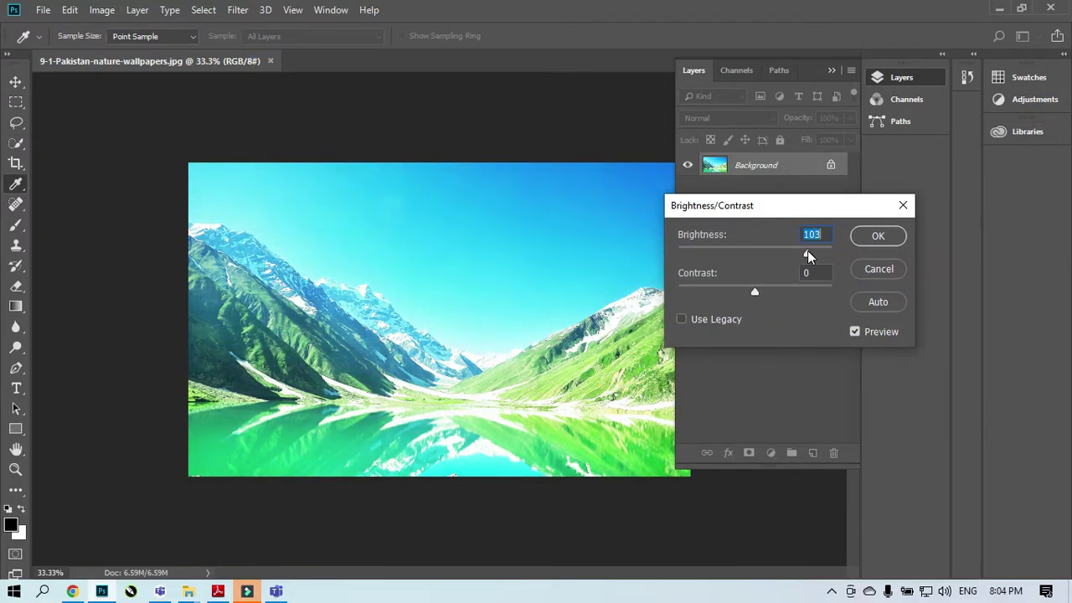
click(878, 236)
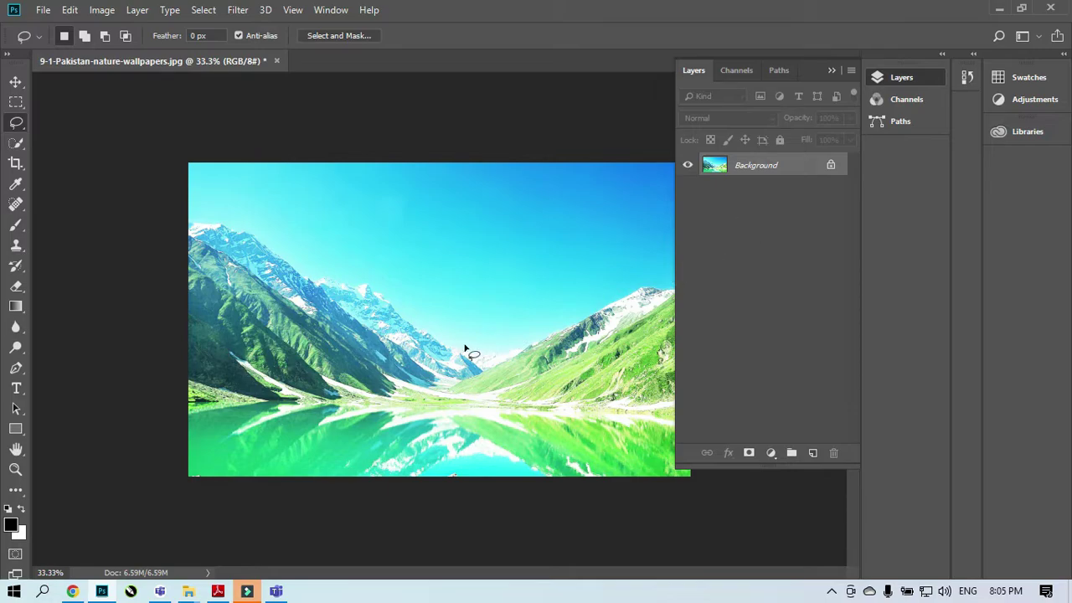
Undo the brightness adjustment applied to the Background layer.
click(107, 12)
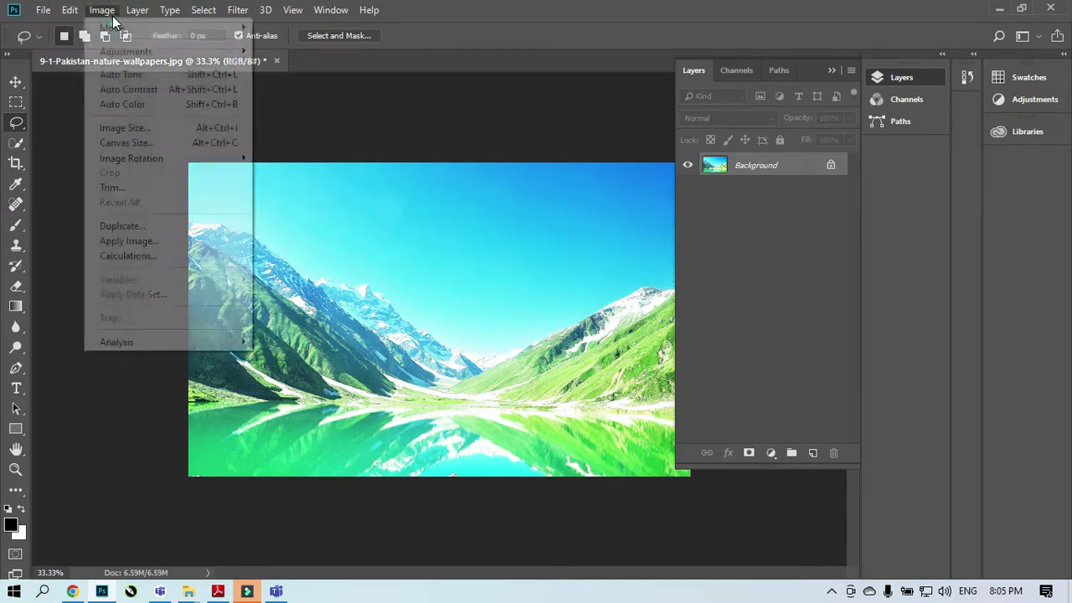
mouse_move(120, 56)
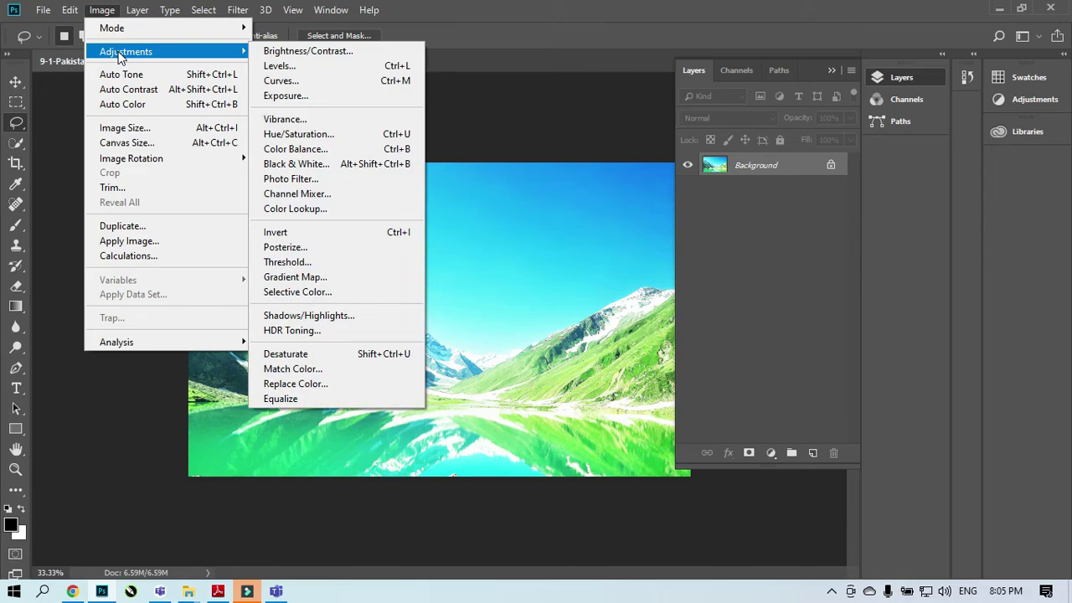
click(500, 304)
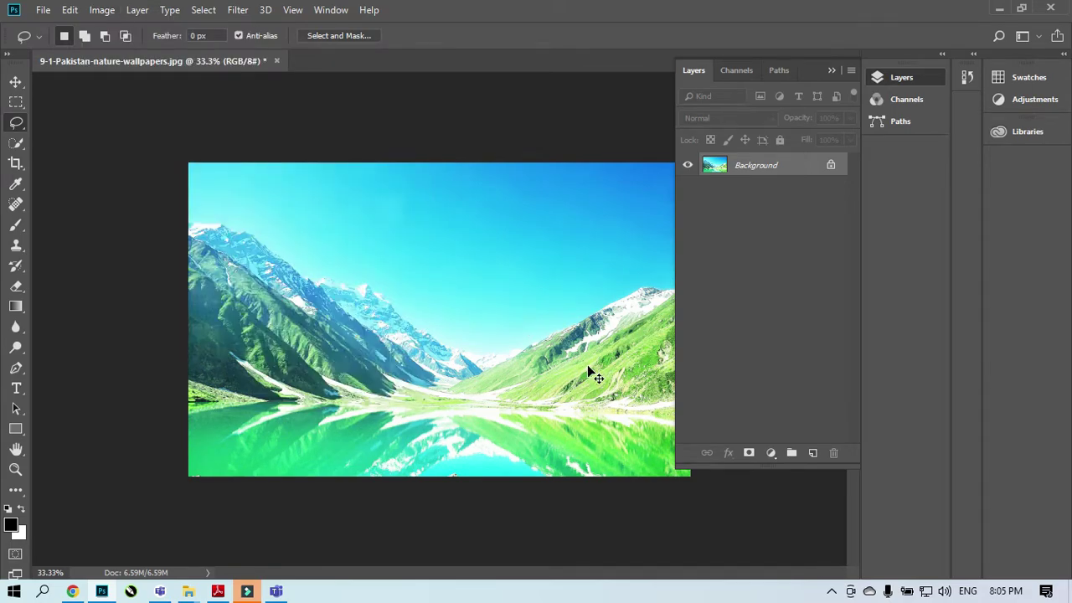
key(ctrl+z)
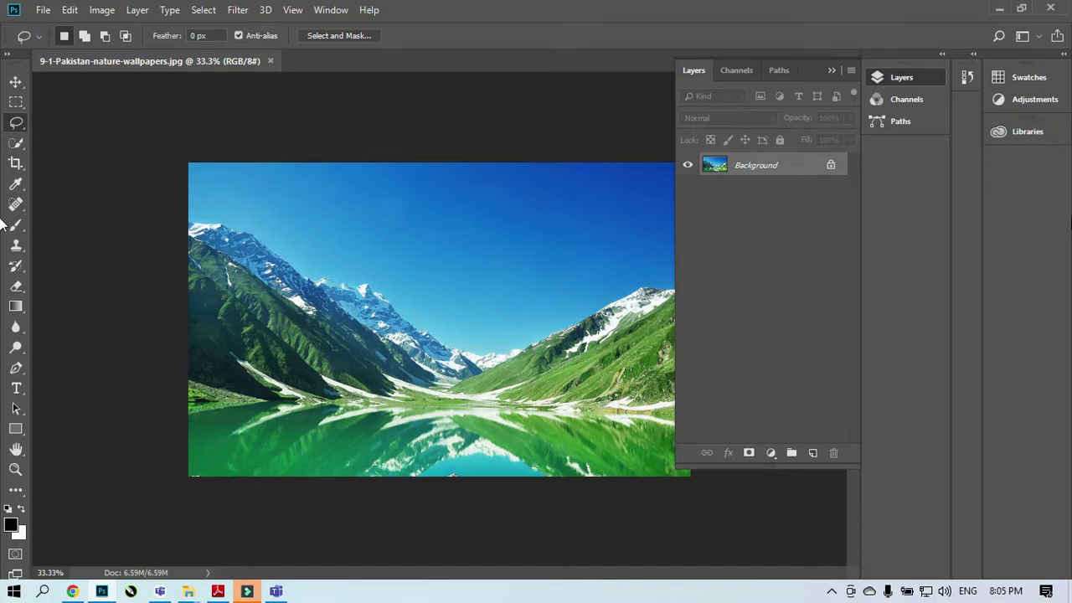
click(1026, 99)
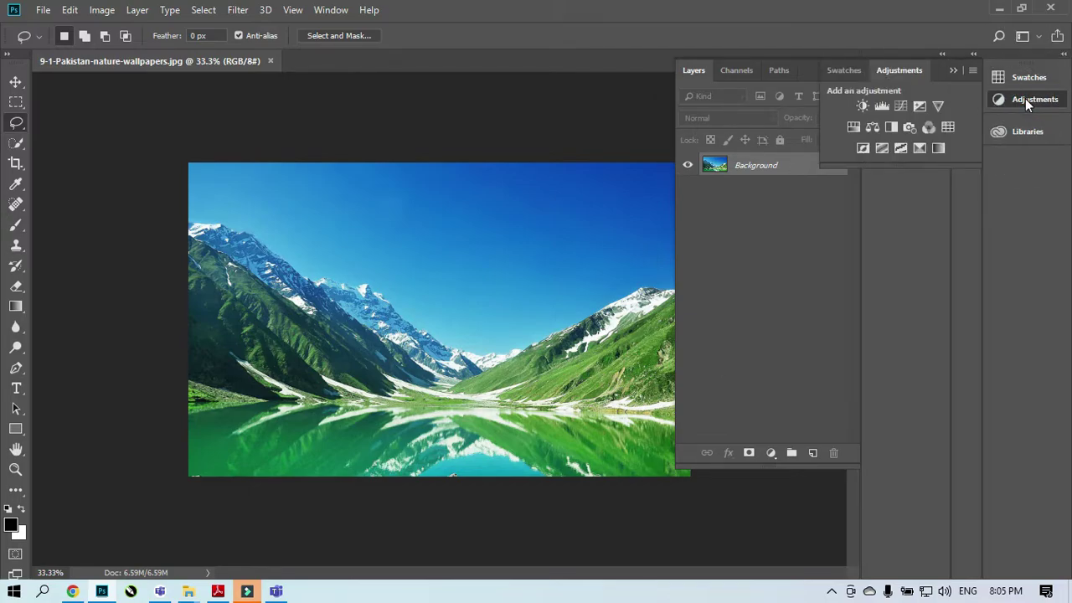
click(1005, 260)
click(911, 234)
click(952, 67)
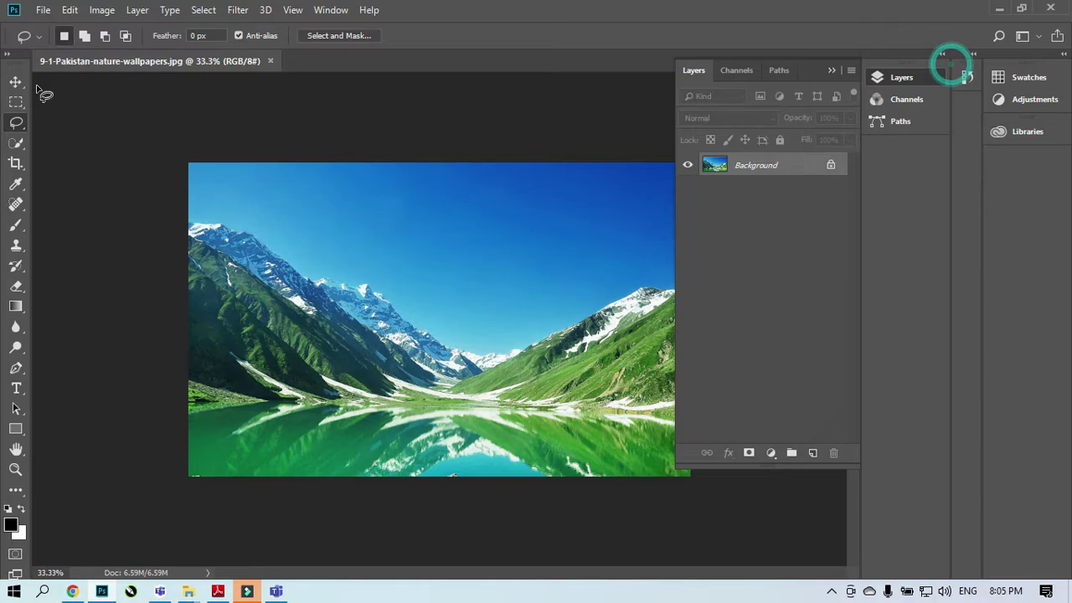
Apply a Brightness/Contrast adjustment with brightness 51 directly to the Background layer, and undo it.
click(101, 10)
mouse_move(166, 54)
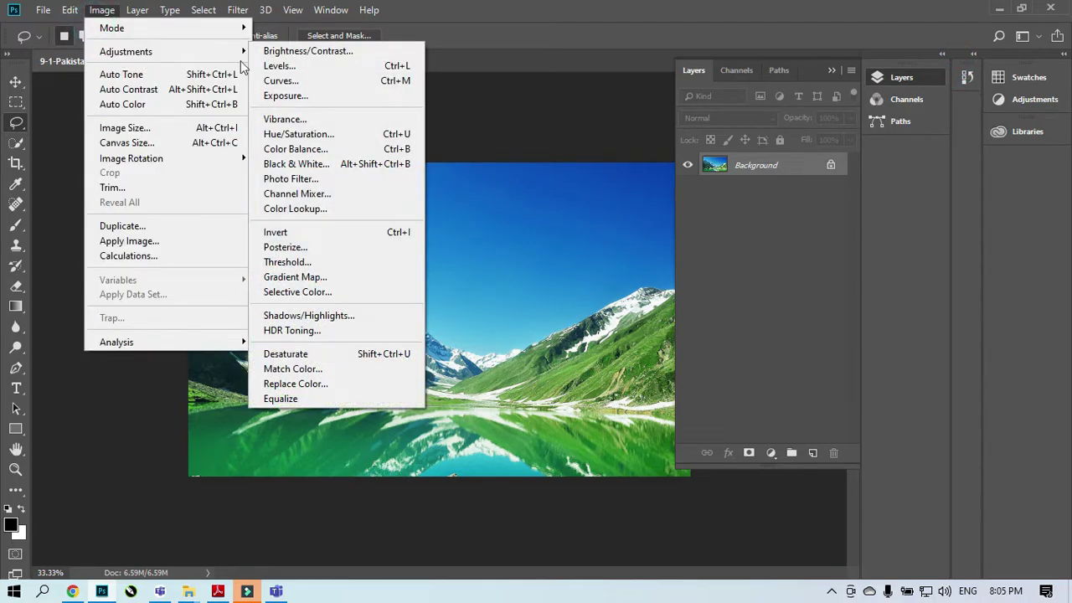
click(284, 51)
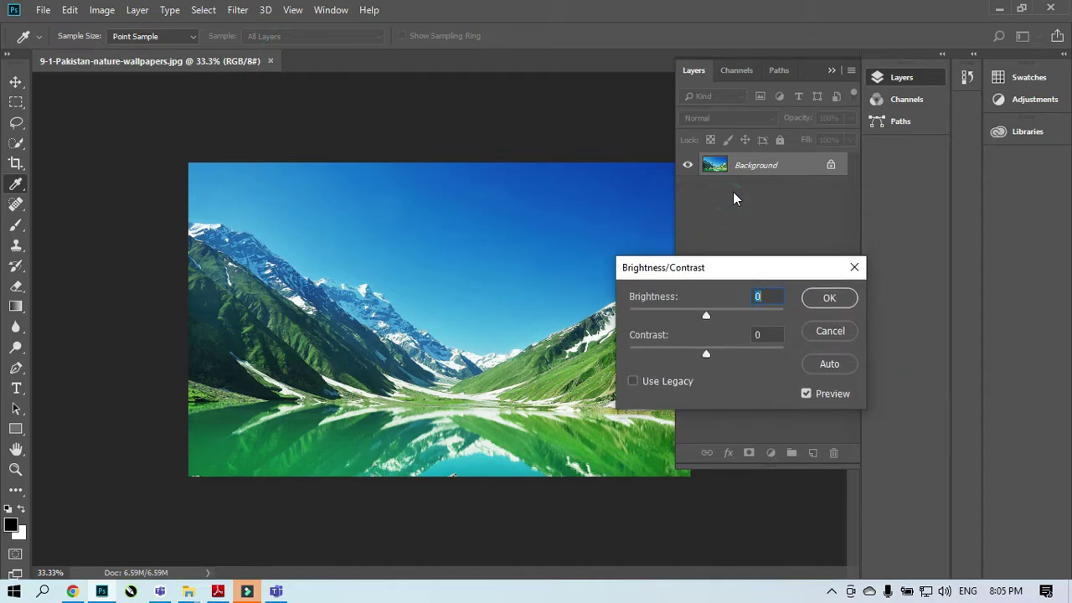
click(746, 172)
click(746, 171)
drag(706, 316, 731, 316)
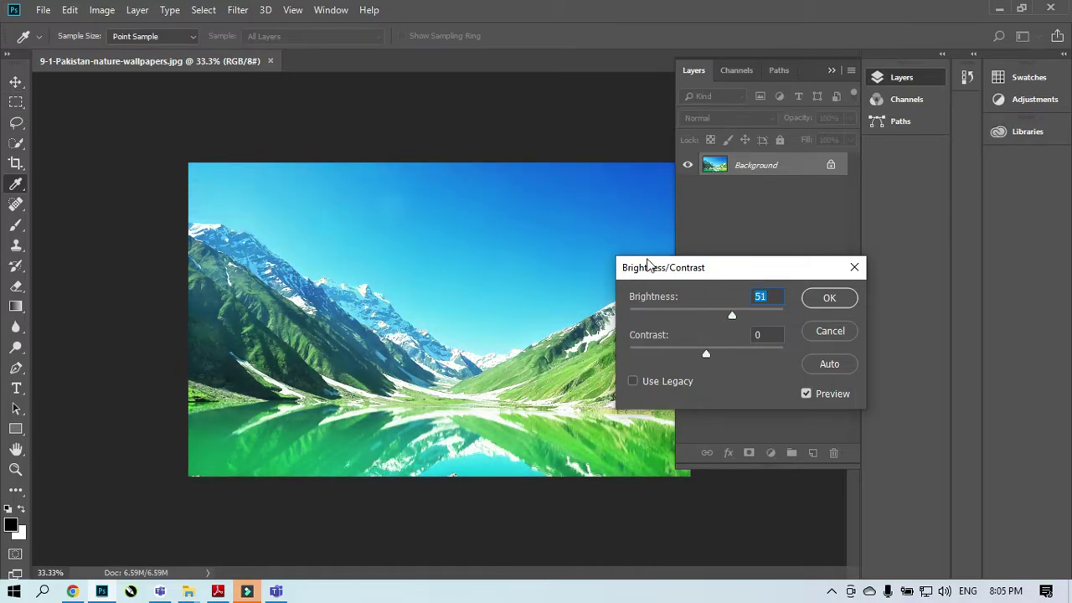
click(819, 297)
key(l)
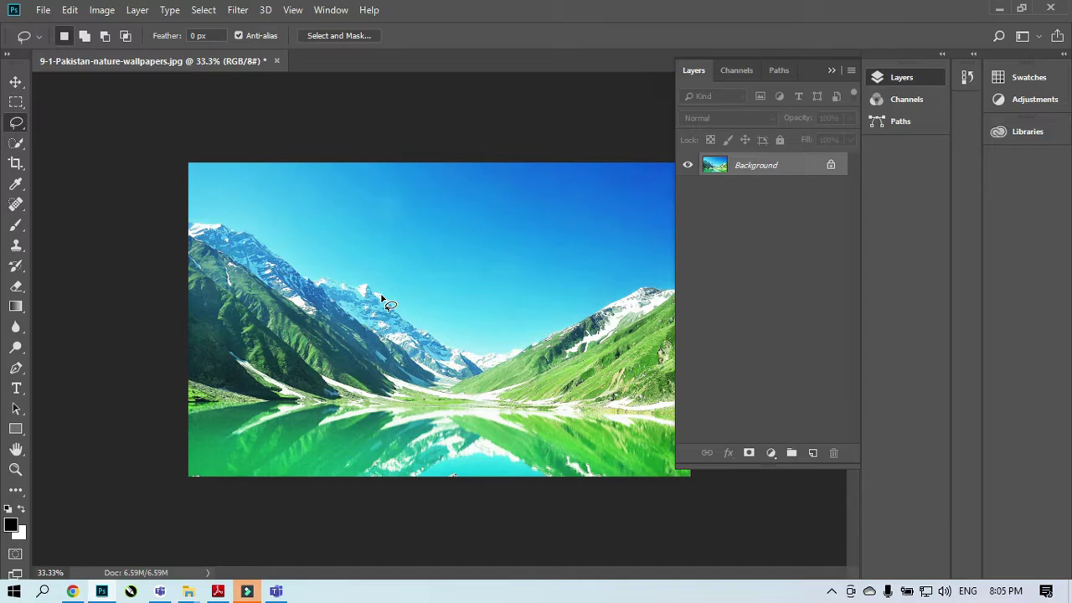
key(ctrl+z)
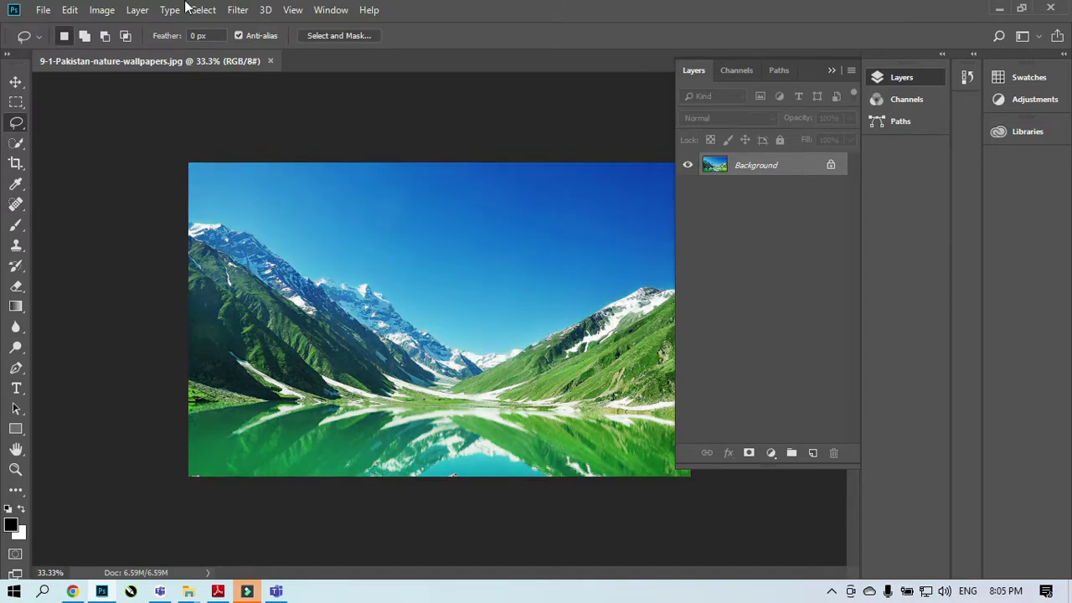
Add a Brightness/Contrast adjustment layer above the Background, close its properties, and undo the addition.
click(1016, 99)
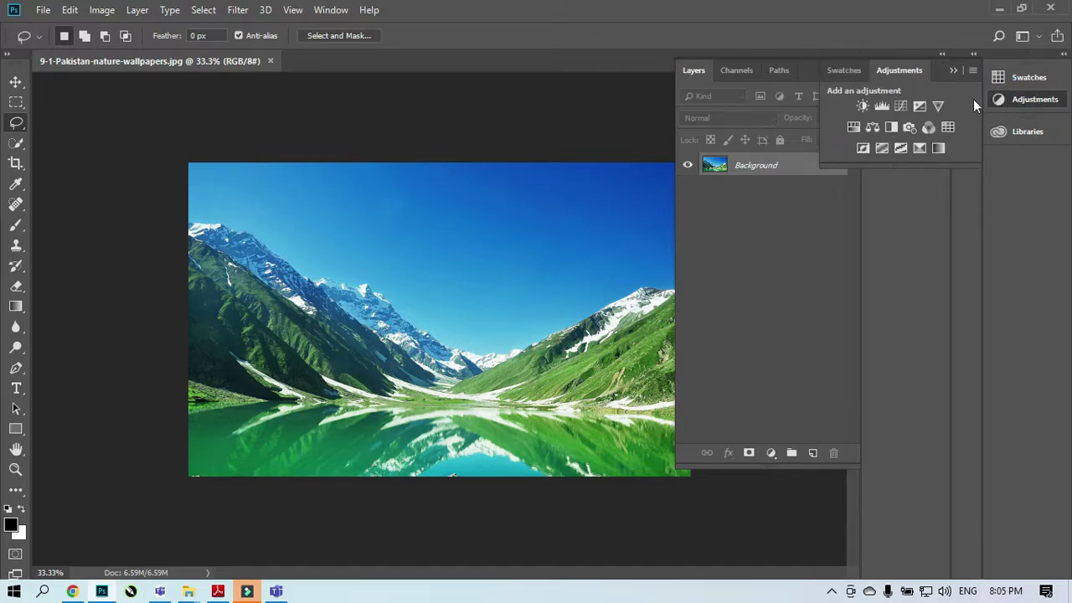
click(863, 104)
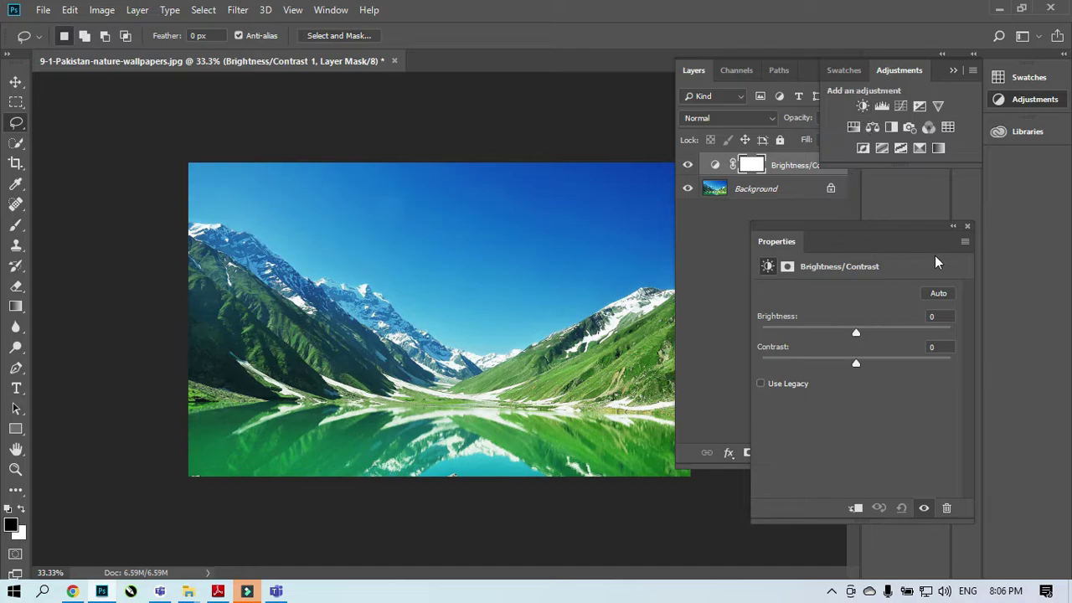
click(952, 71)
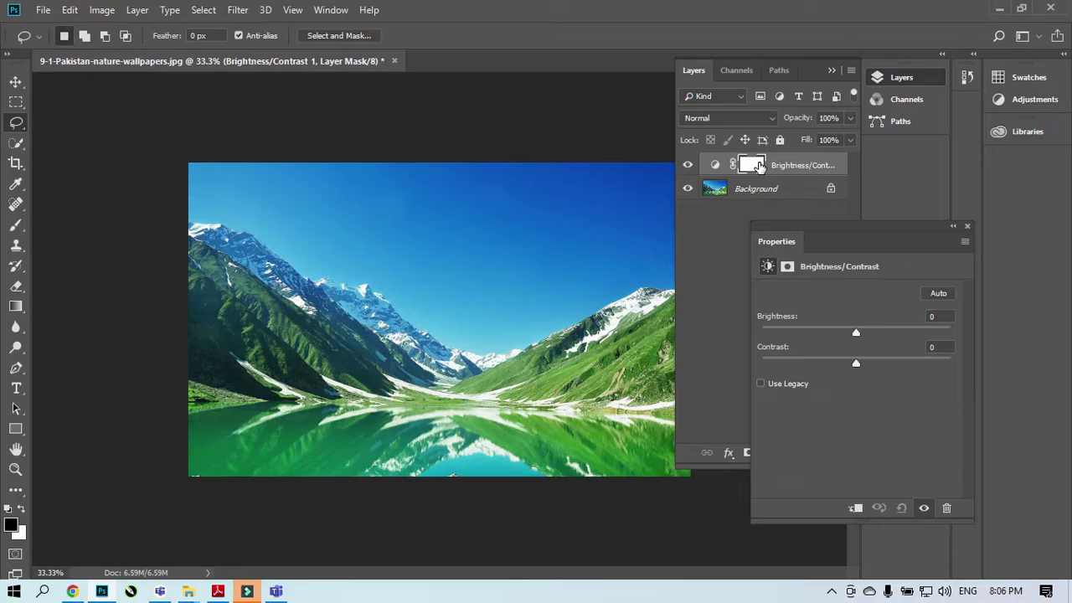
click(967, 226)
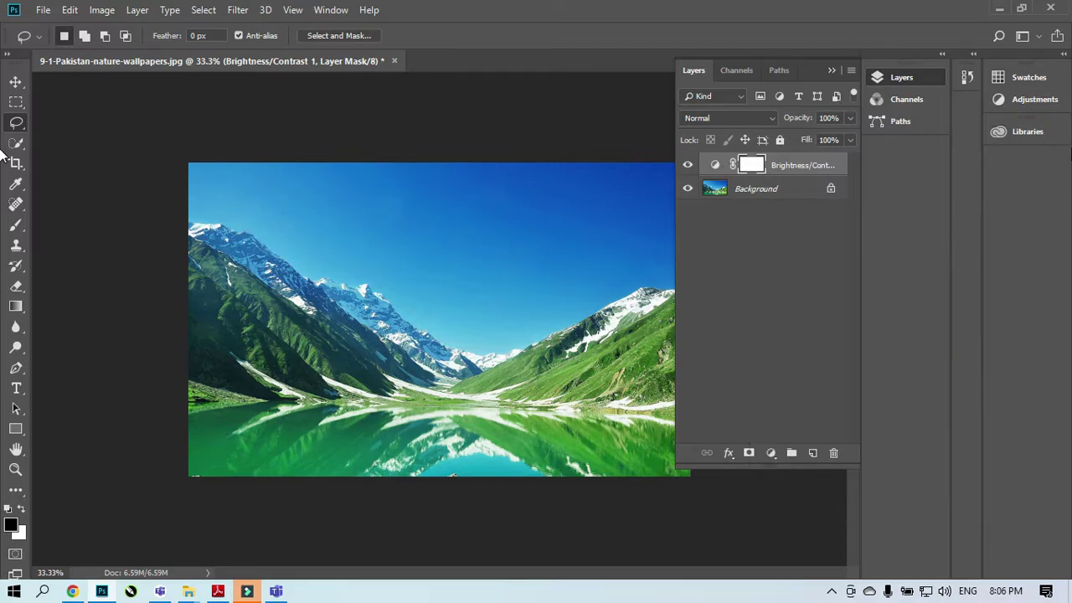
key(ctrl+z)
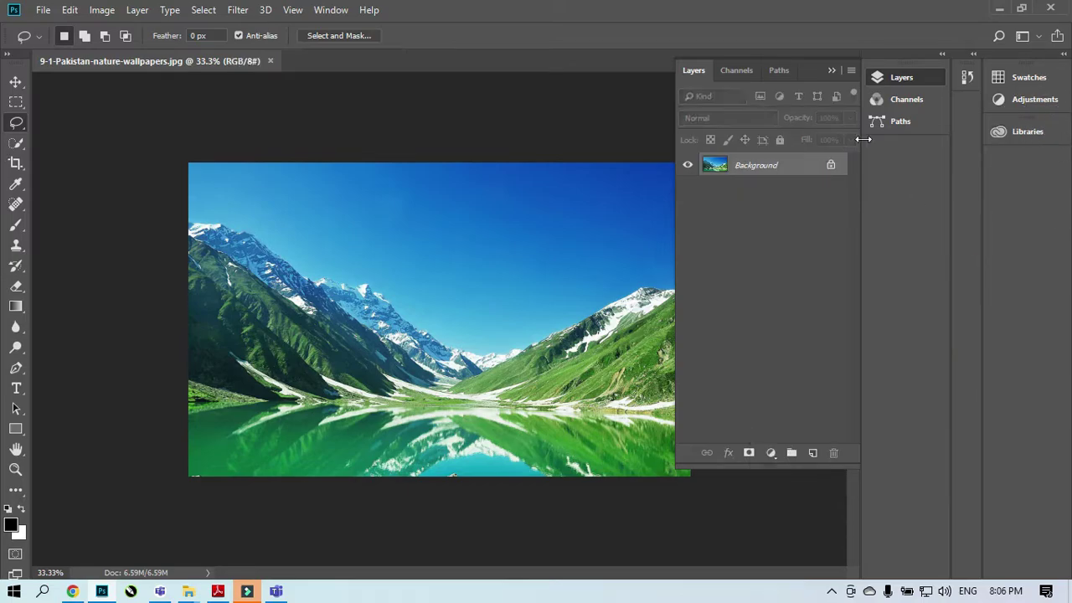
Show the available adjustment layer types, look them over, and collapse them again.
click(1053, 113)
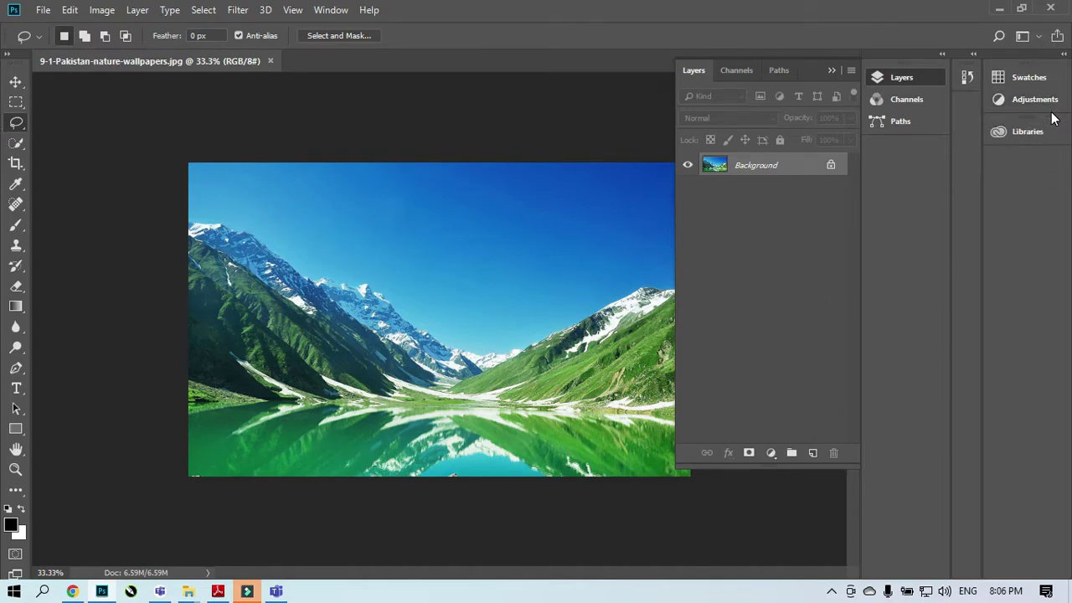
key(ctrl)
key(ctrl)
click(332, 11)
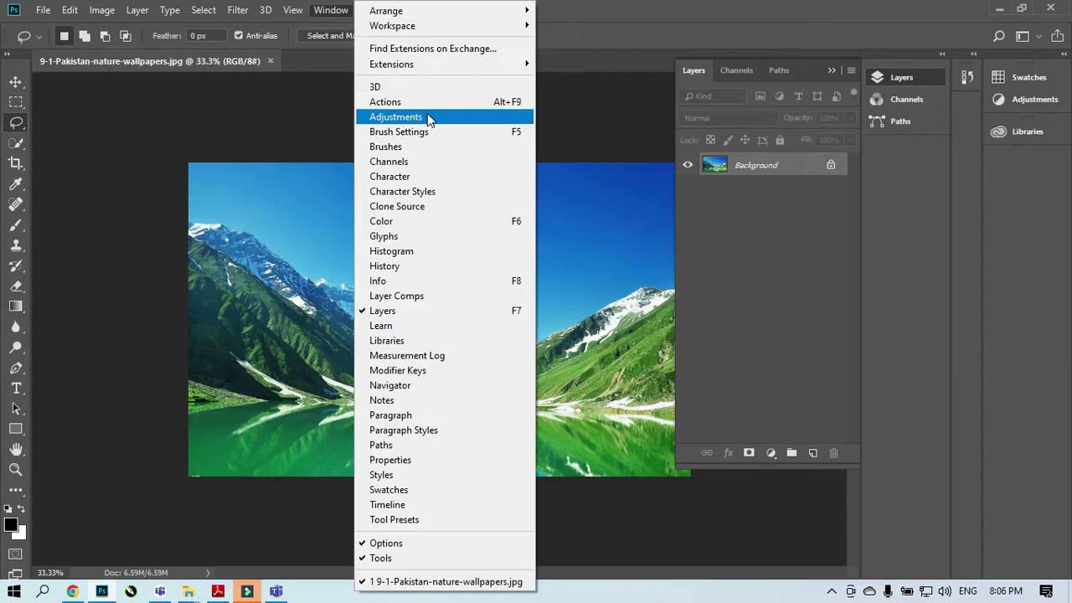
key(ctrl)
key(ctrl)
key(ctrl)
key(ctrl)
key(ctrl)
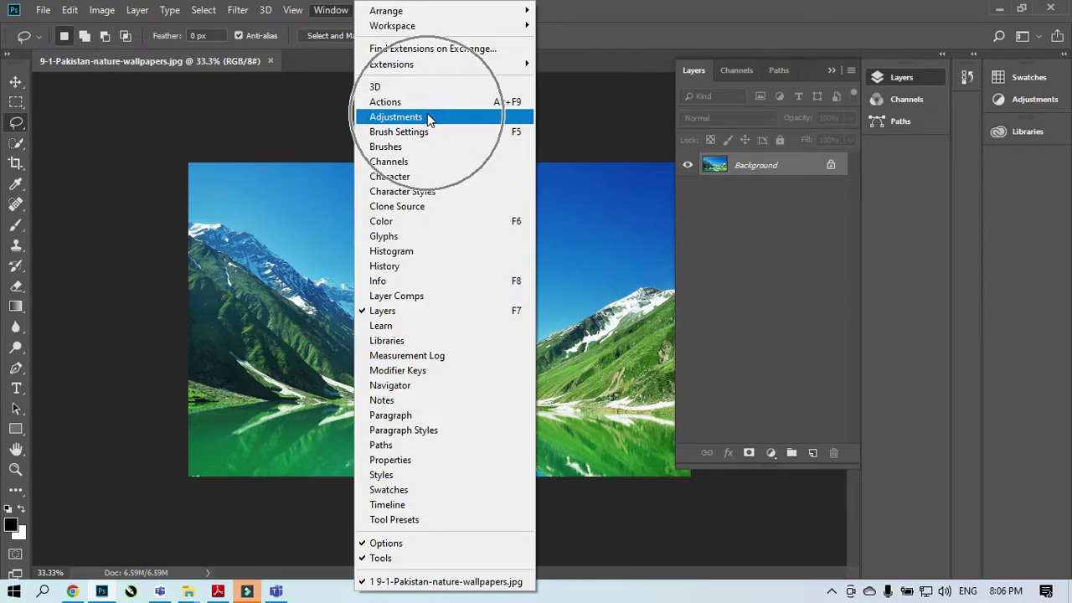
key(ctrl)
key(ctrl)
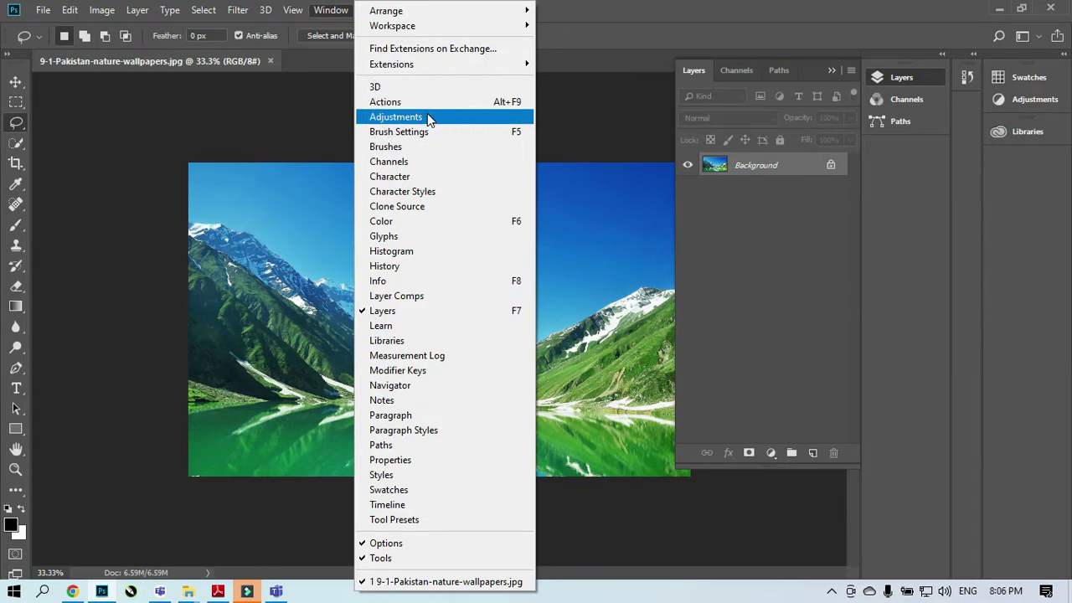
click(427, 117)
key(ctrl)
click(1030, 103)
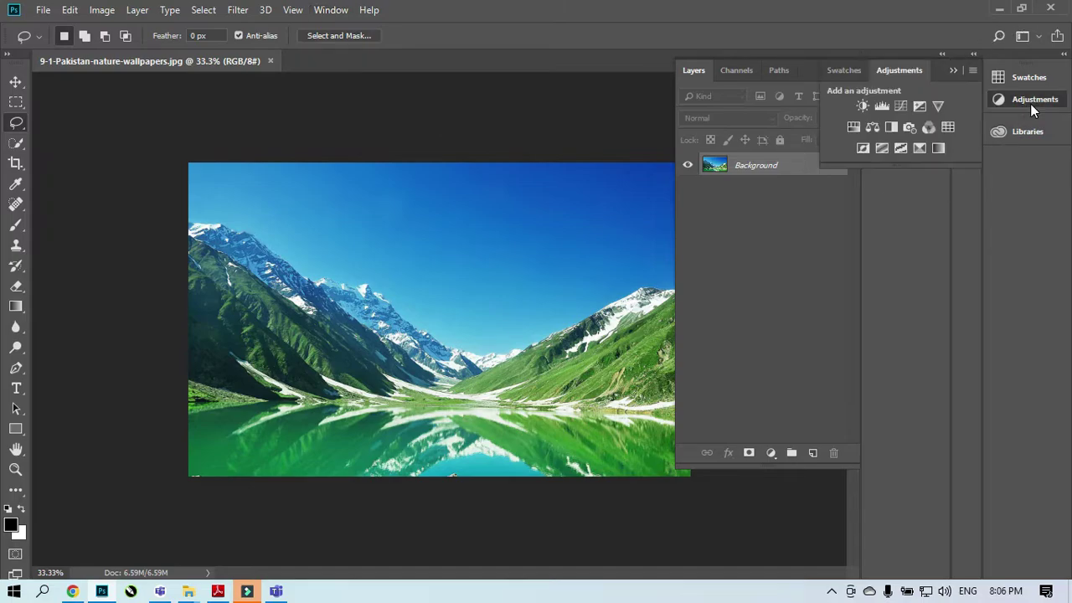
key(ctrl)
key(ctrl)
key(ctrl)
click(954, 70)
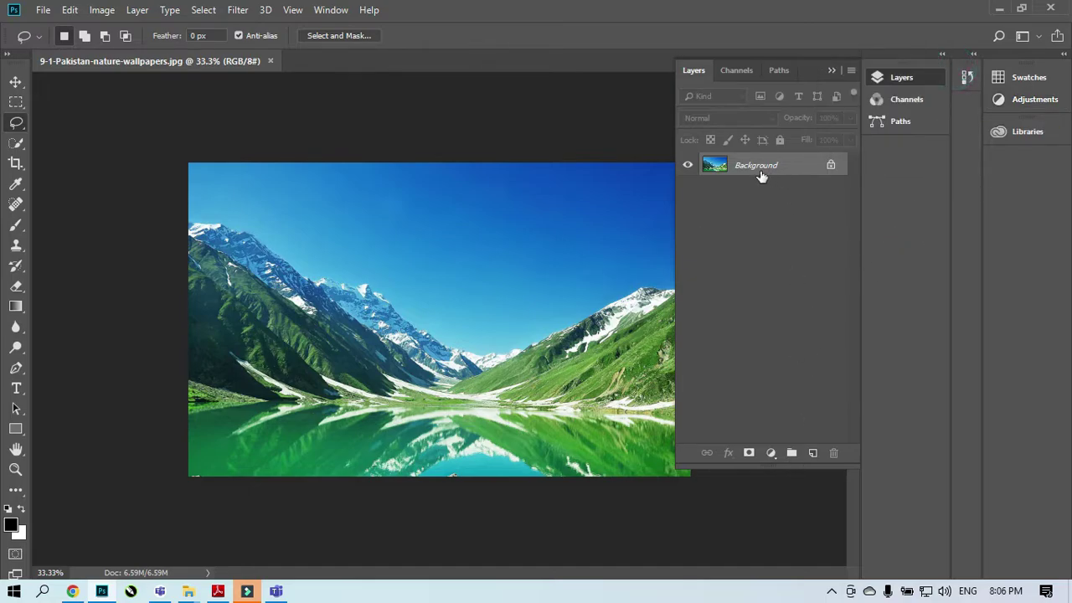
Set the layer thumbnails to the medium size and their contents to Layer Bounds.
click(851, 70)
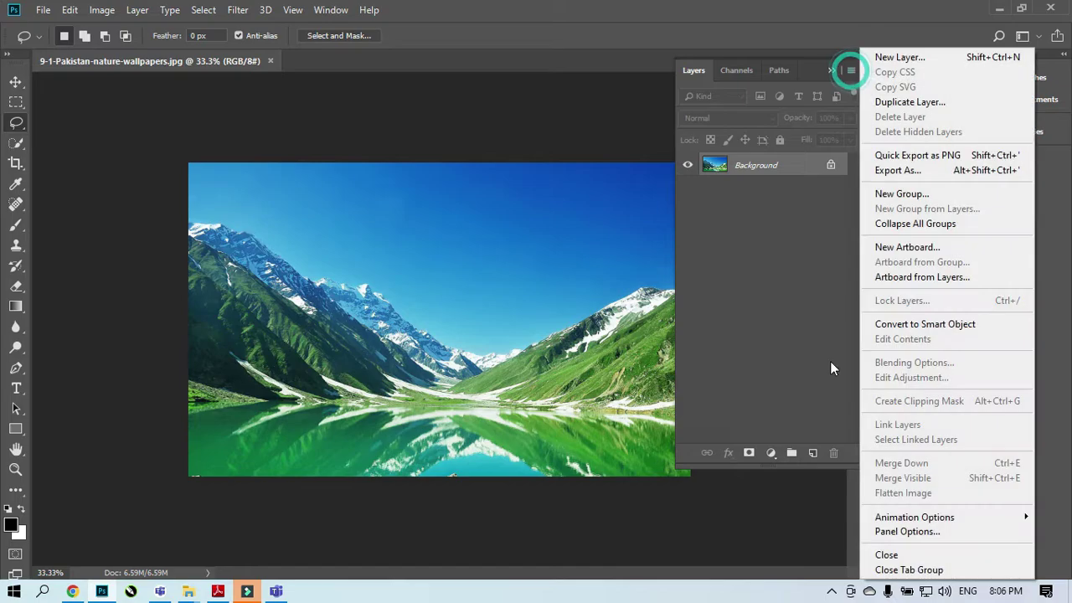
click(949, 536)
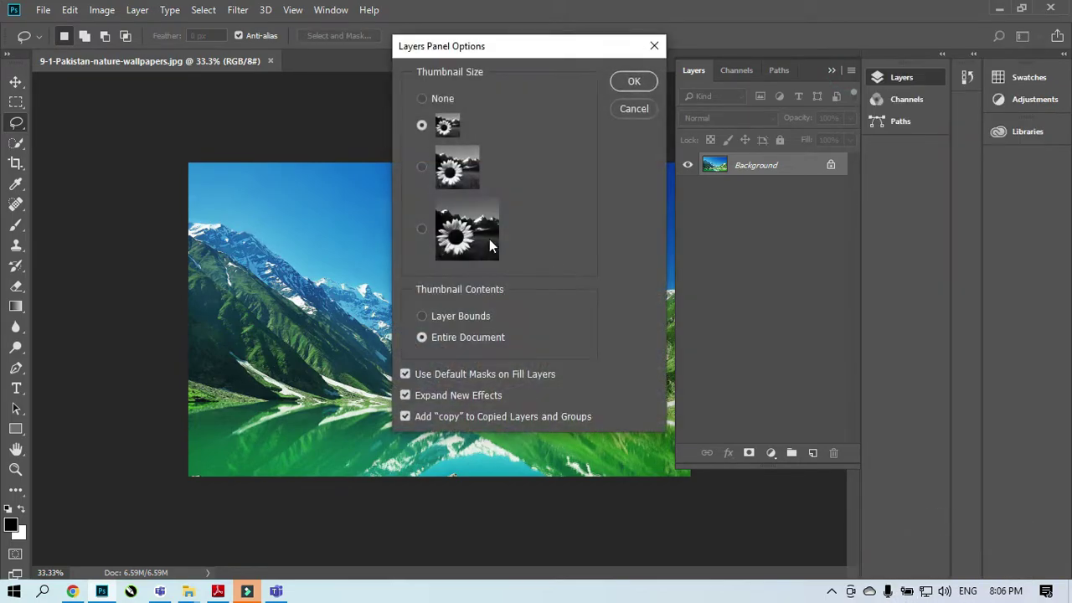
click(423, 167)
click(445, 317)
click(627, 82)
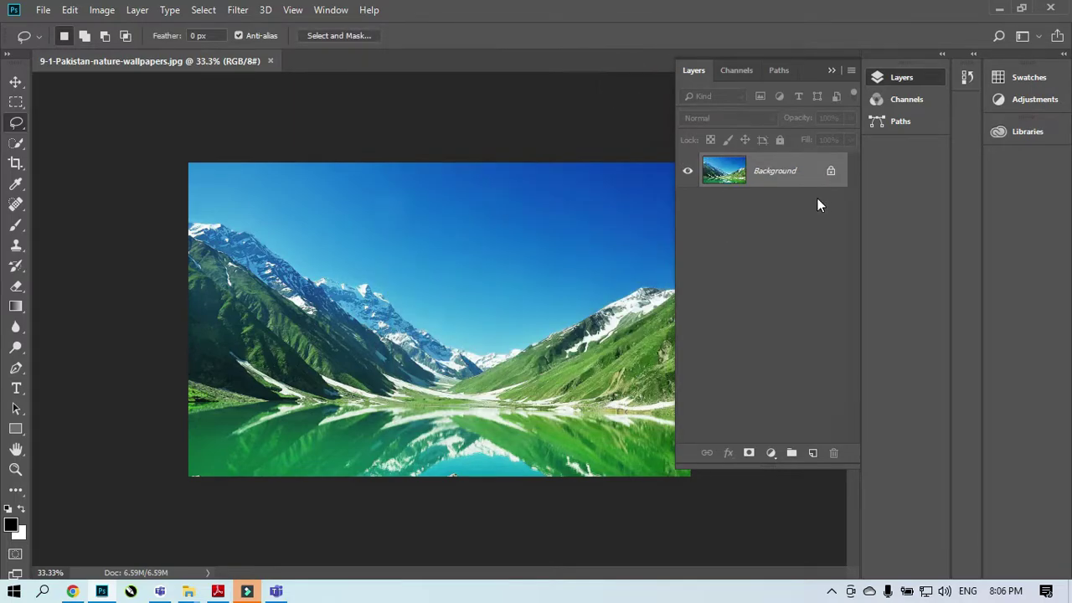
Add a Brightness/Contrast adjustment layer above the Background layer and close its properties.
click(771, 461)
key(ctrl)
key(ctrl)
key(ctrl)
click(774, 463)
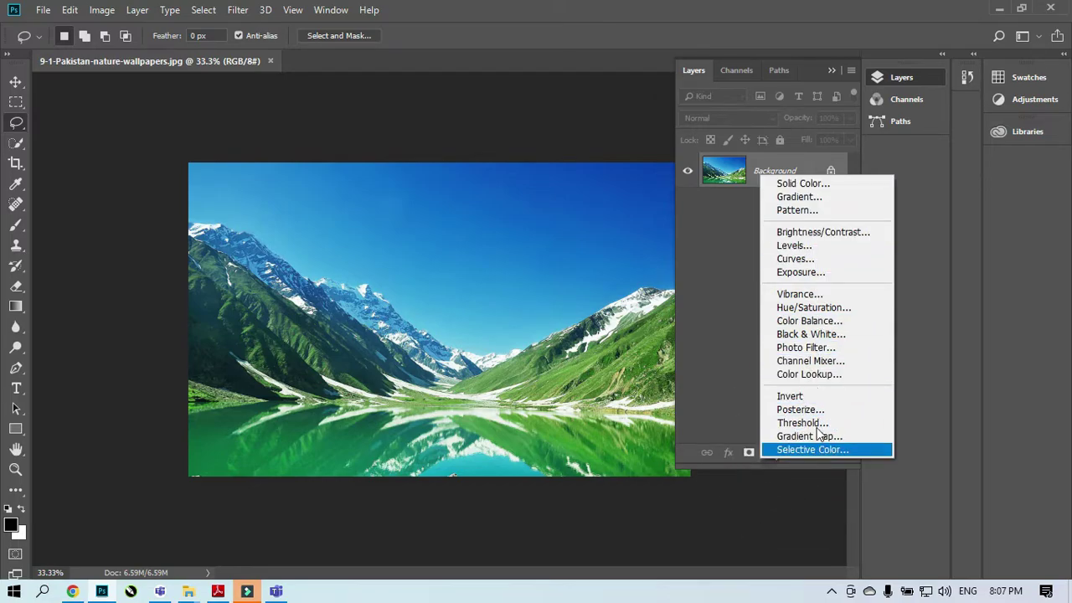
click(809, 235)
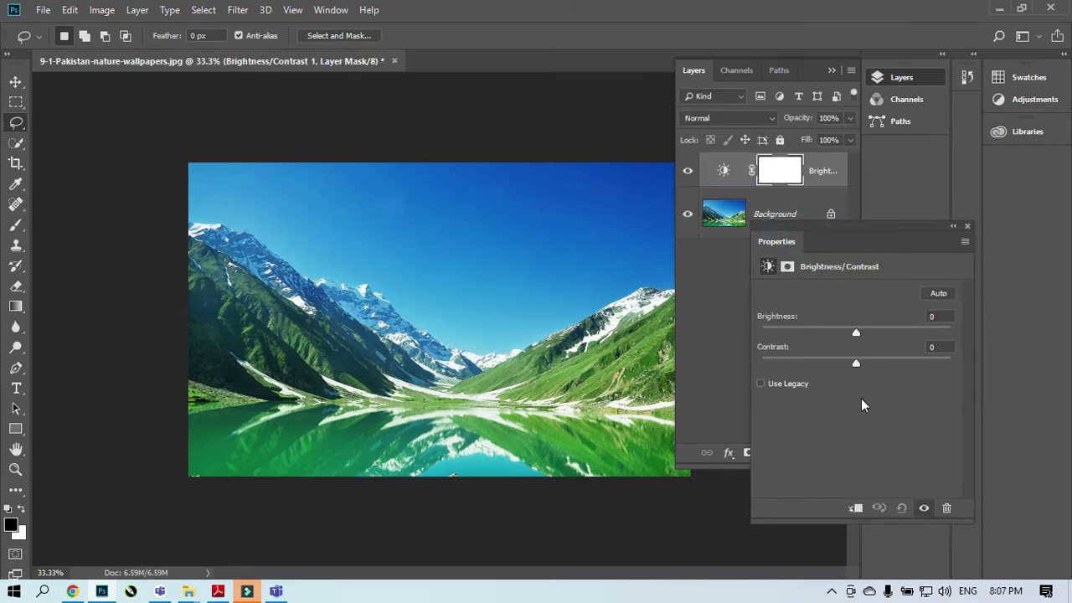
key(ctrl)
key(ctrl)
click(967, 228)
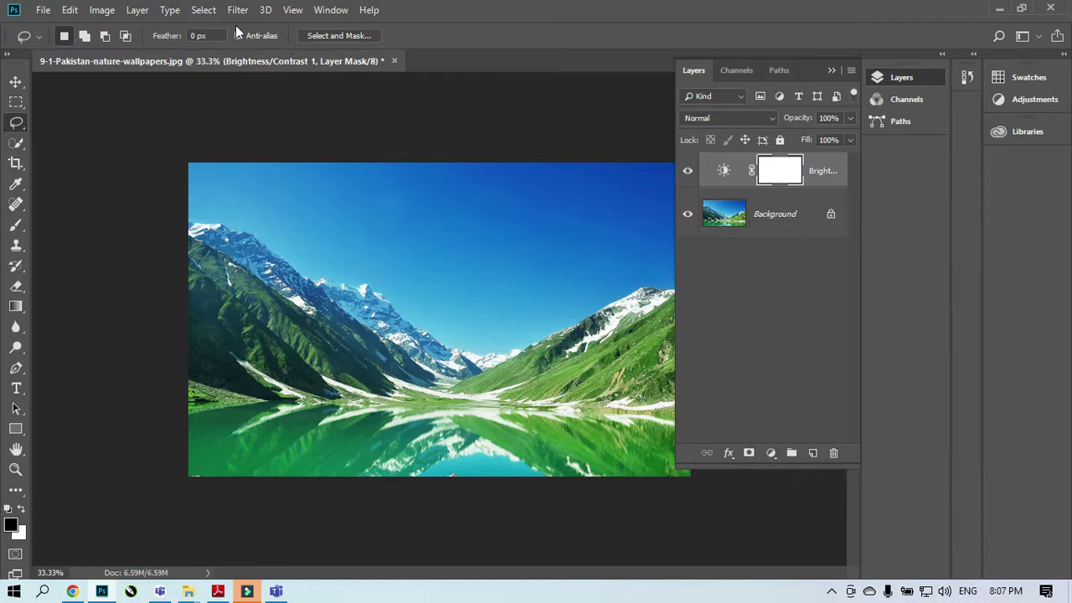
Start a second Brightness/Contrast adjustment layer with its new-layer options, cancel it, and close the adjustment properties.
click(148, 11)
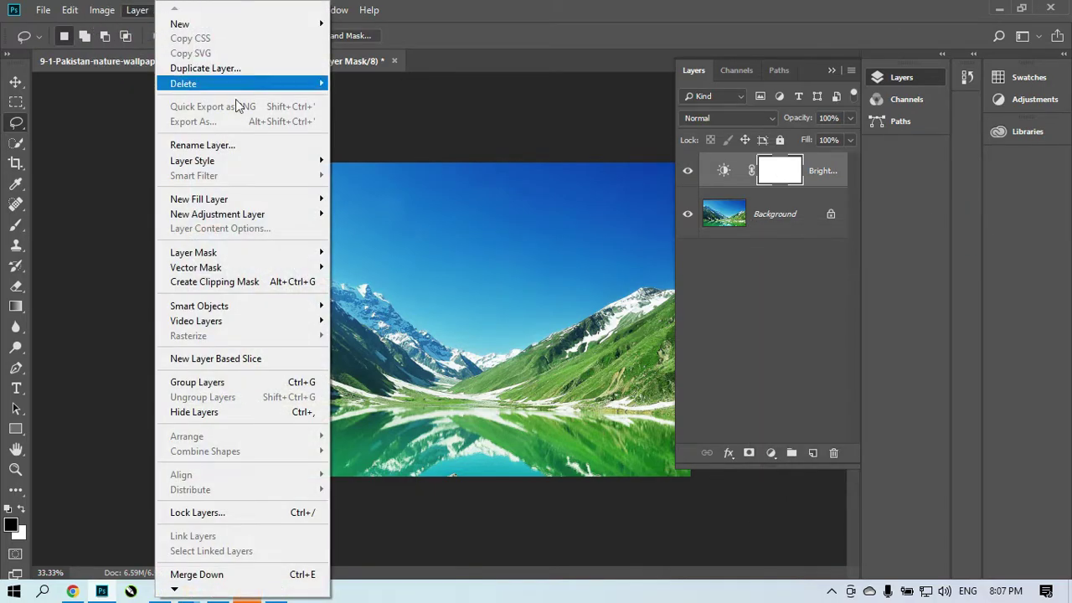
mouse_move(243, 217)
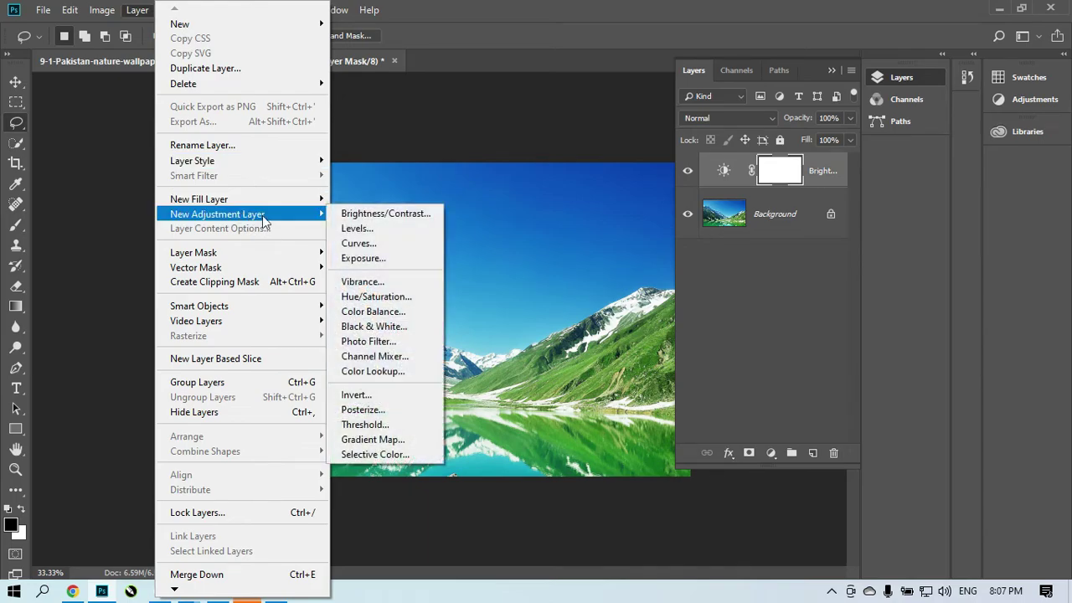
key(ctrl)
key(ctrl)
key(ctrl)
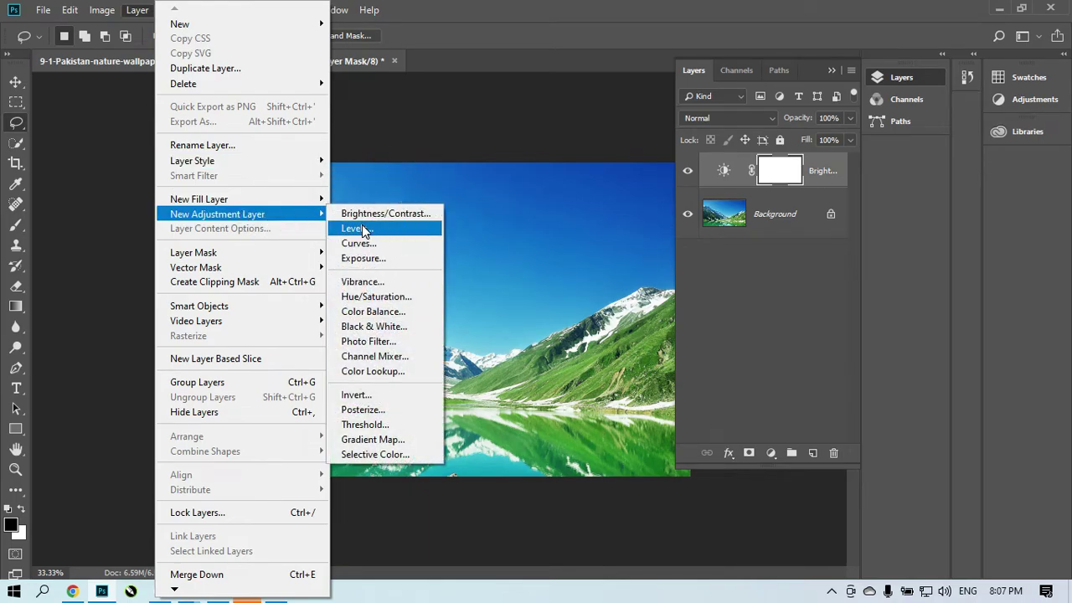
click(381, 214)
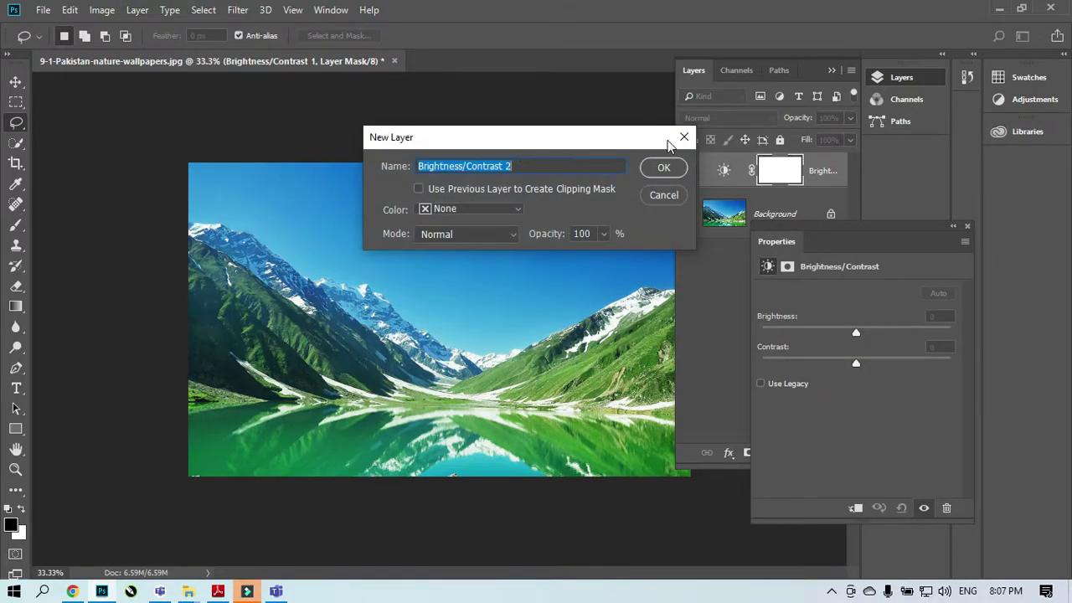
click(684, 137)
click(966, 225)
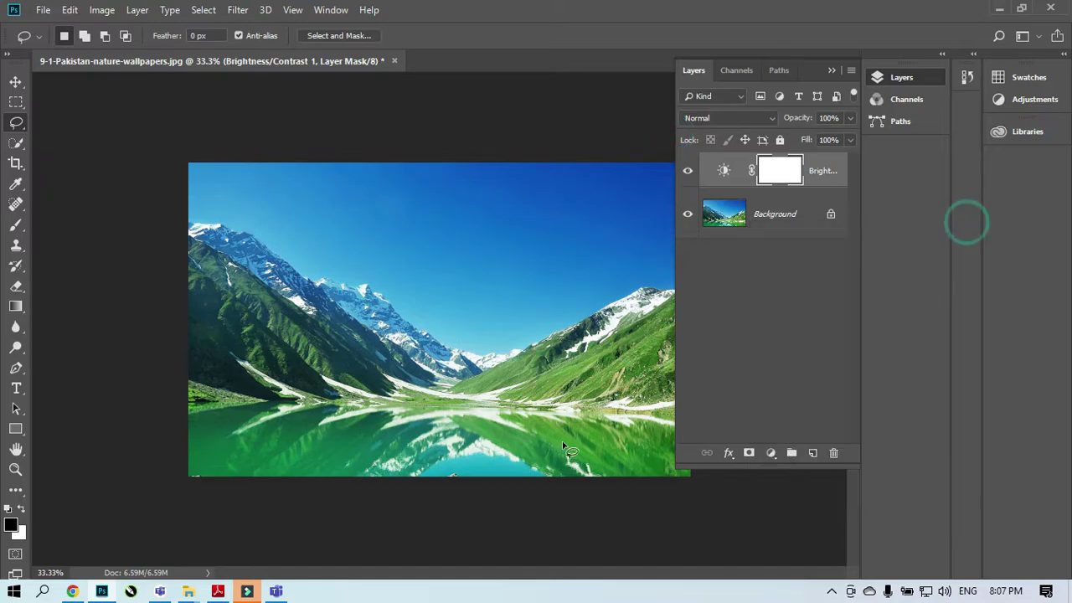
Close the landscape photo without saving its changes.
click(394, 61)
click(533, 235)
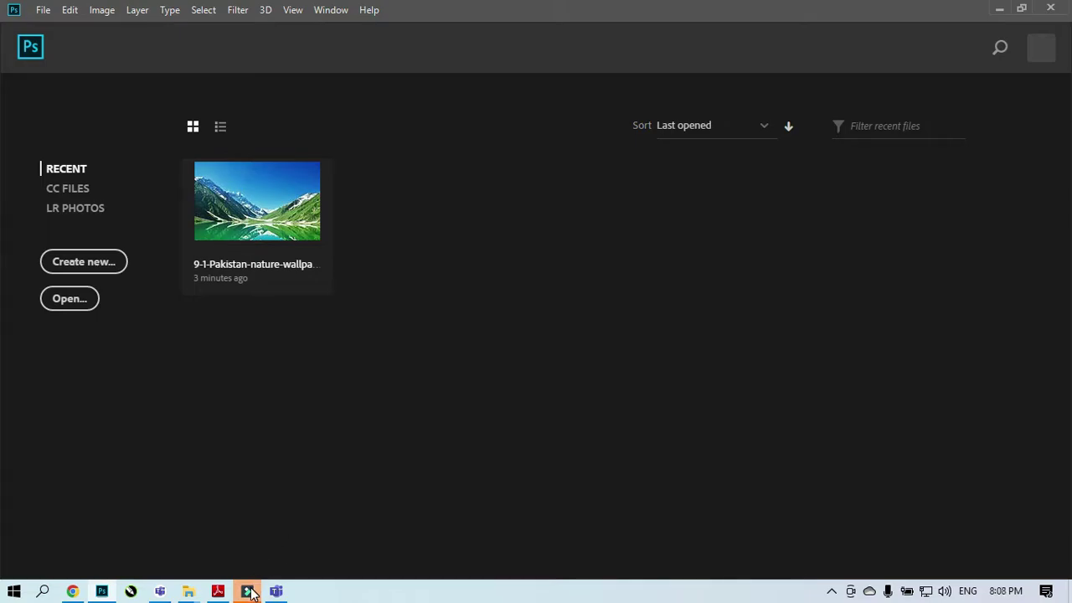
Switch to Lecture 9.pdf in Adobe Reader and view the Solid Color Adjustment page.
mouse_move(277, 593)
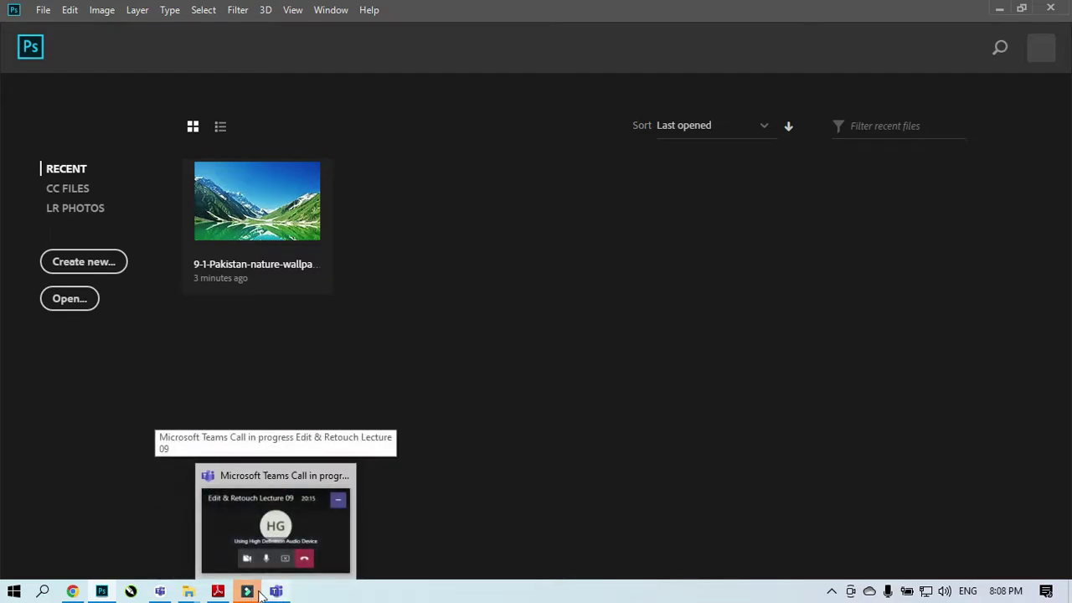
click(217, 591)
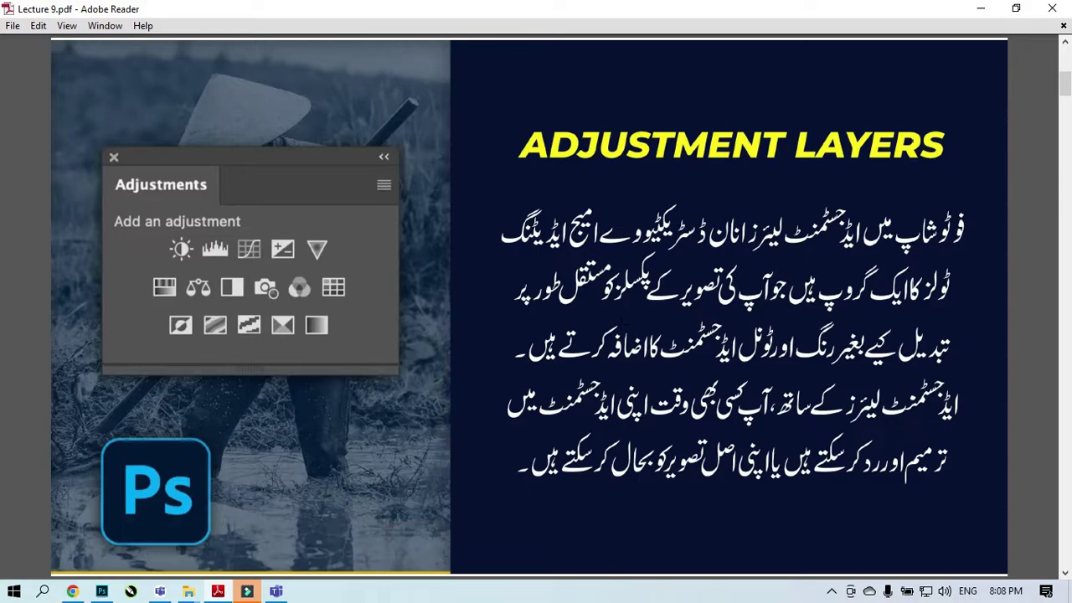
key(Page_Down)
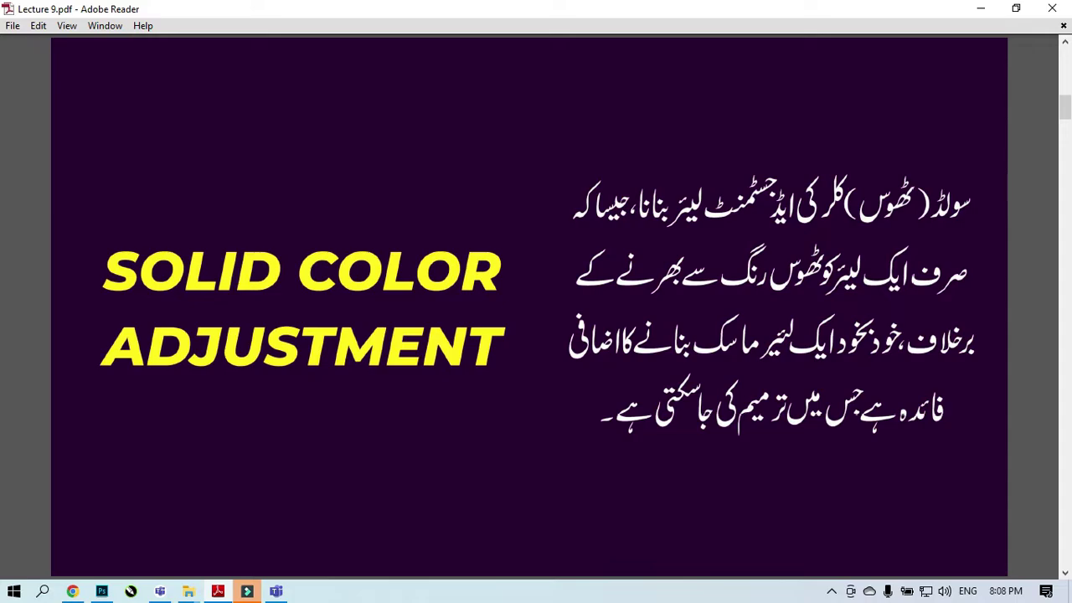
Open the image bbbb from the desktop's New folder in Photoshop.
click(980, 10)
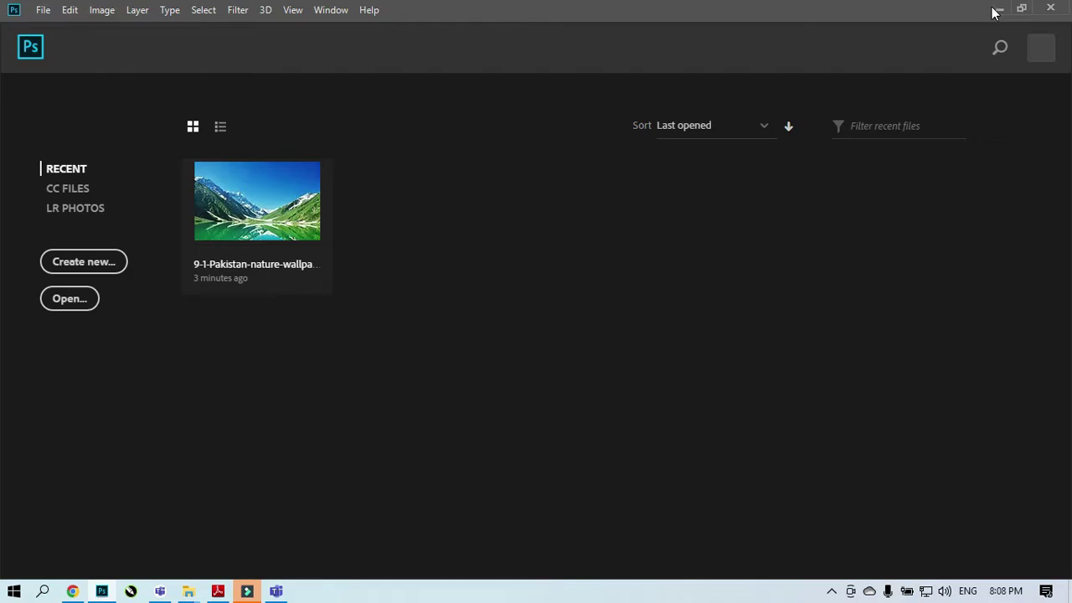
click(994, 13)
click(950, 123)
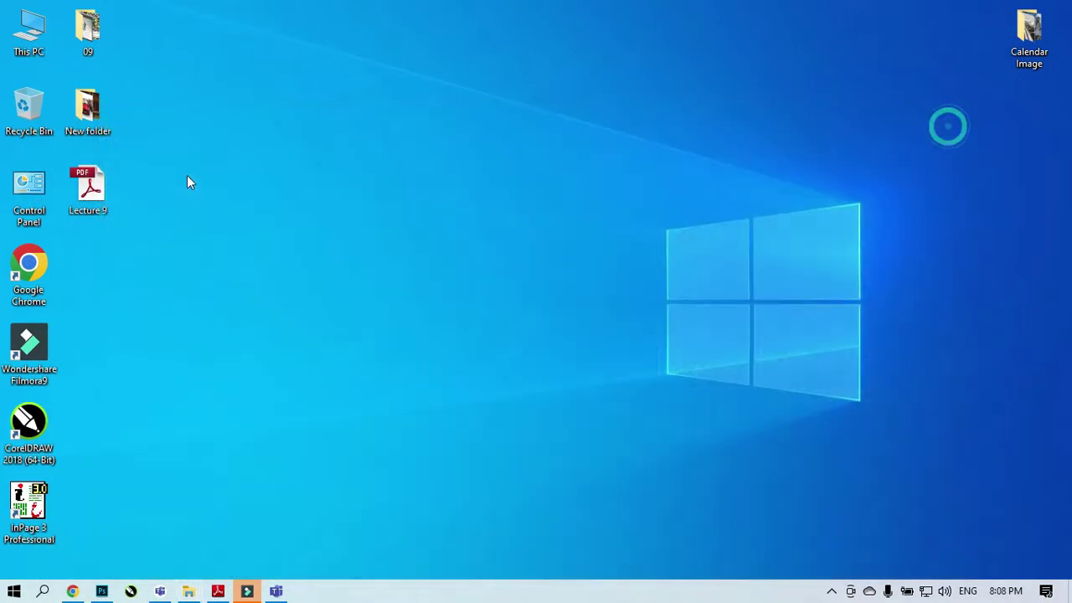
double_click(82, 111)
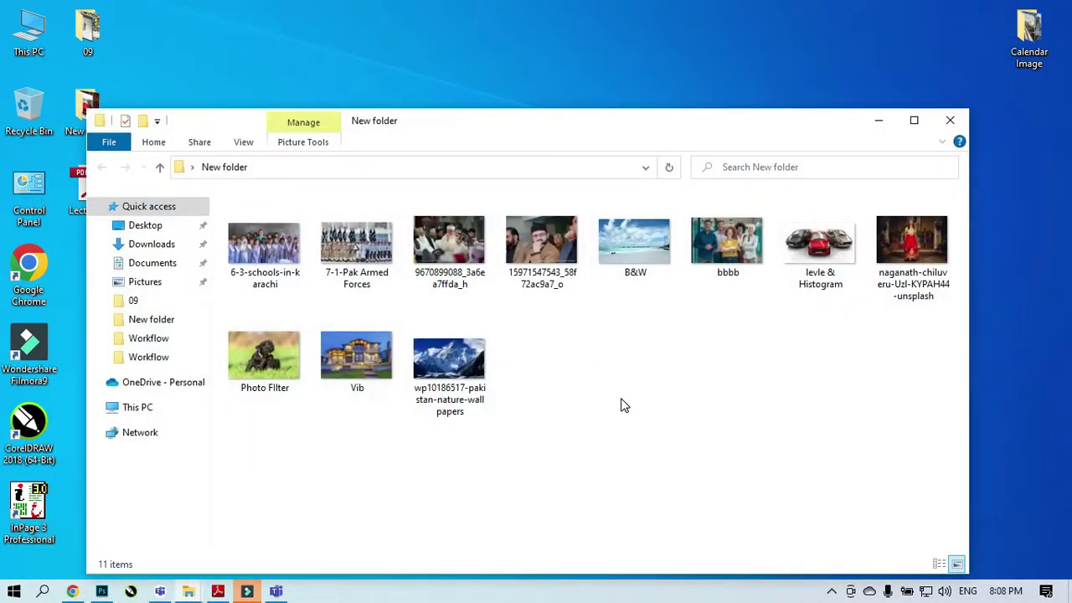
click(622, 406)
click(727, 259)
drag(728, 262, 479, 412)
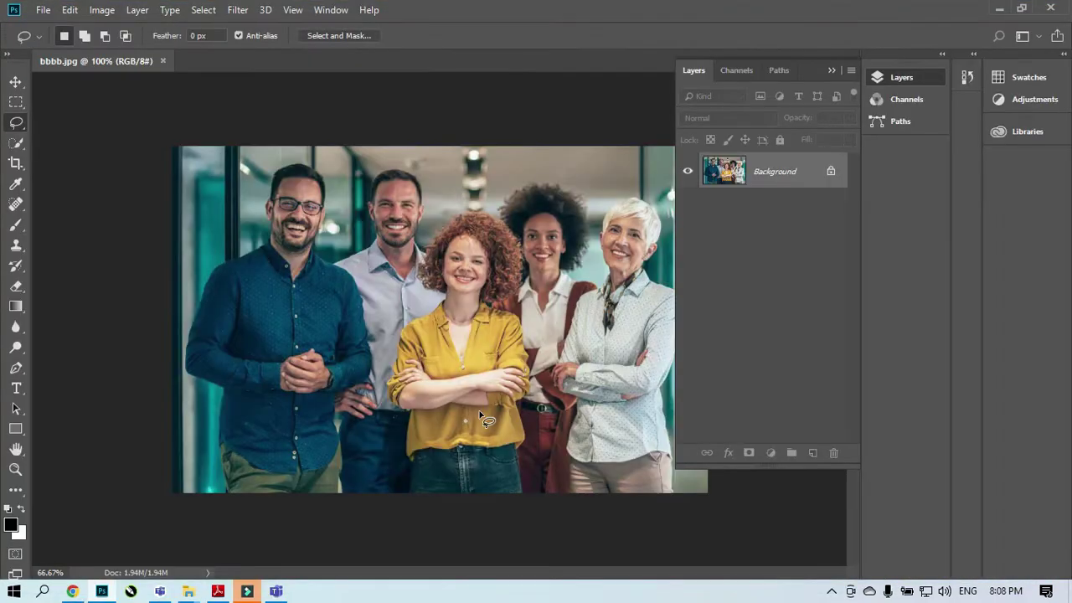
click(483, 416)
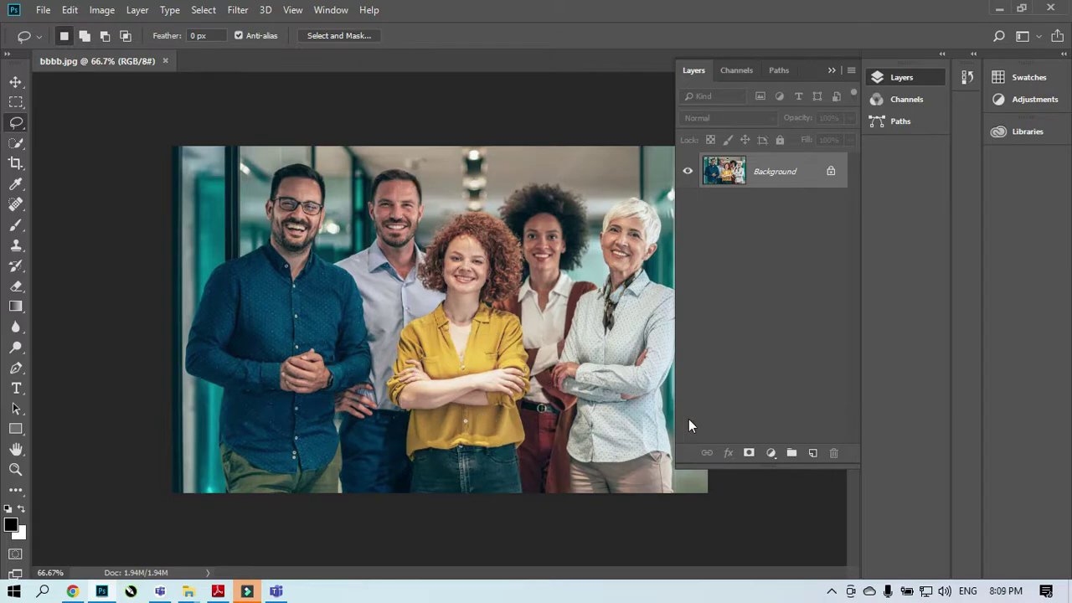
Create a Solid Color fill layer above the Background and place its color picker clear of the layer list.
click(771, 453)
click(771, 454)
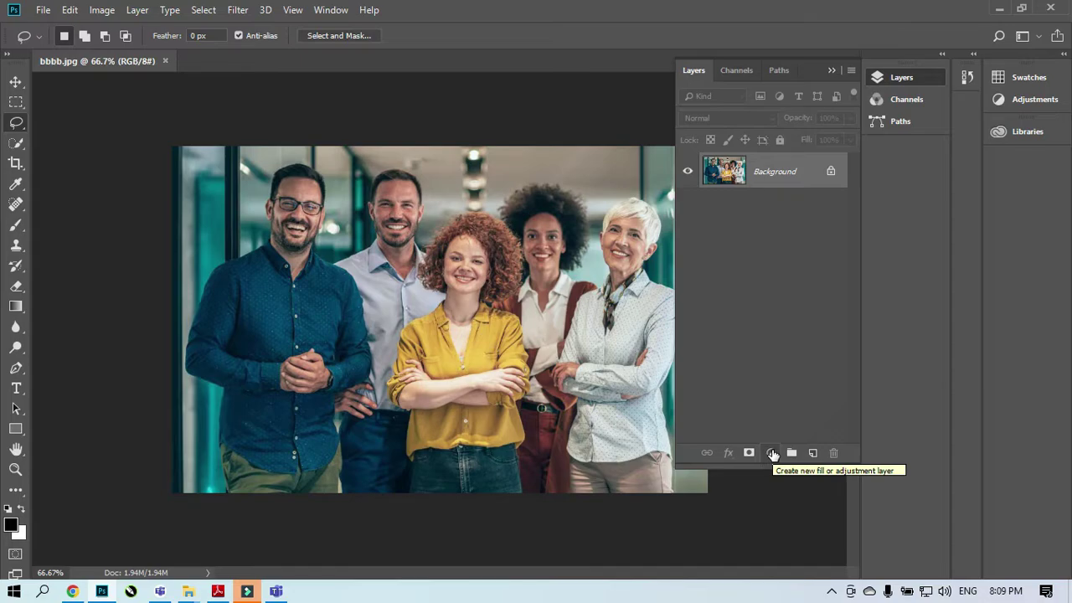
click(773, 457)
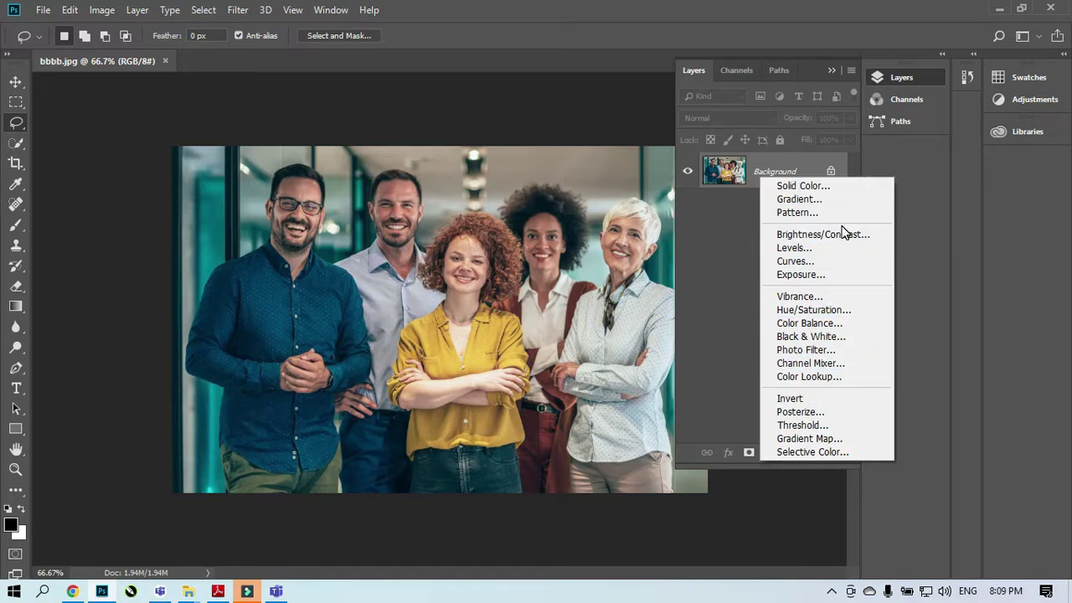
click(838, 192)
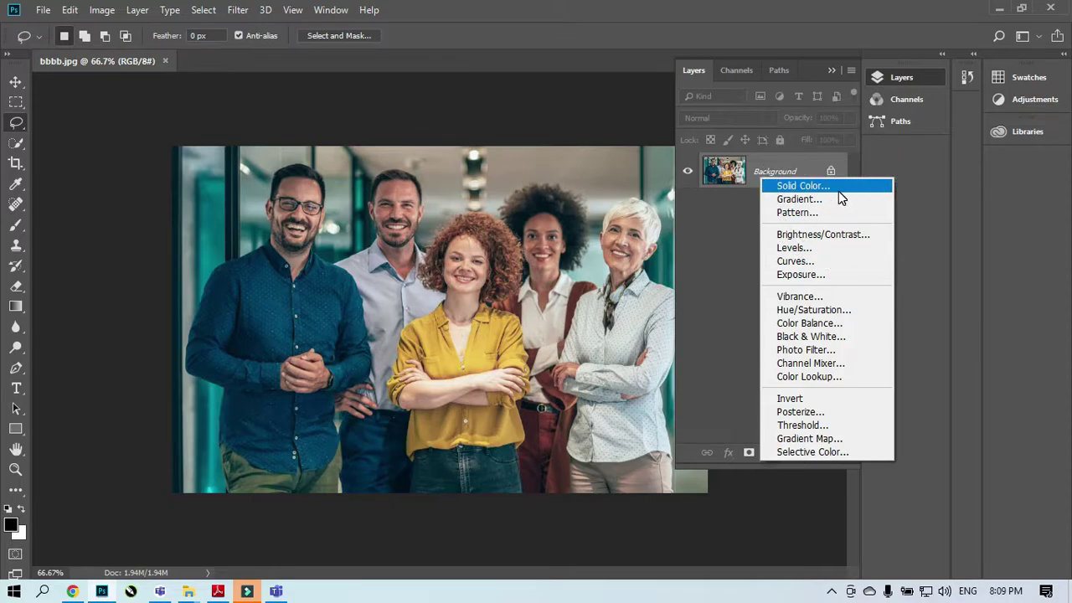
click(837, 189)
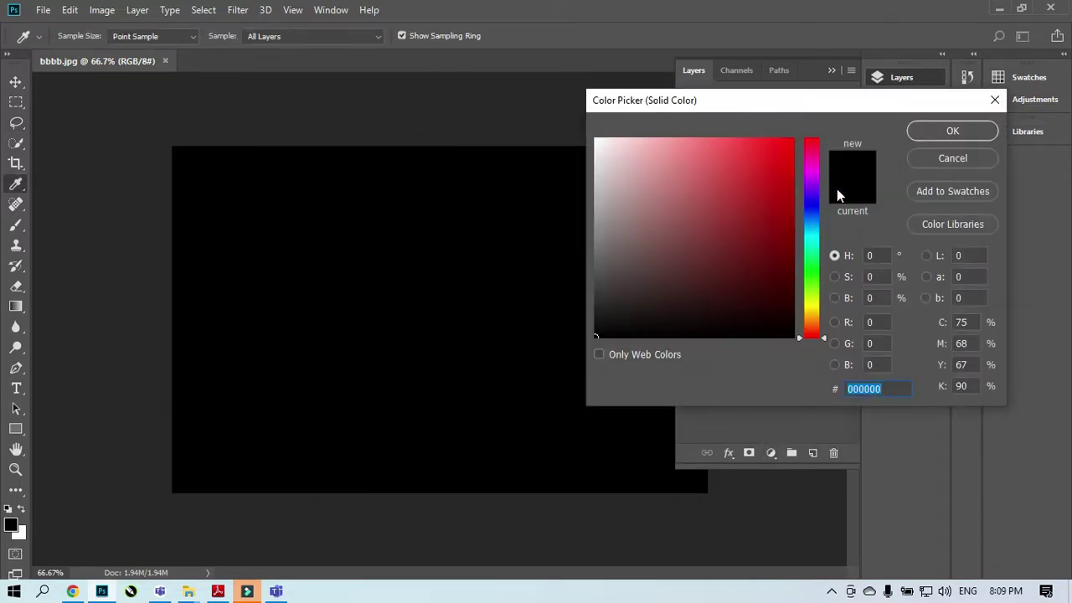
drag(813, 109, 806, 317)
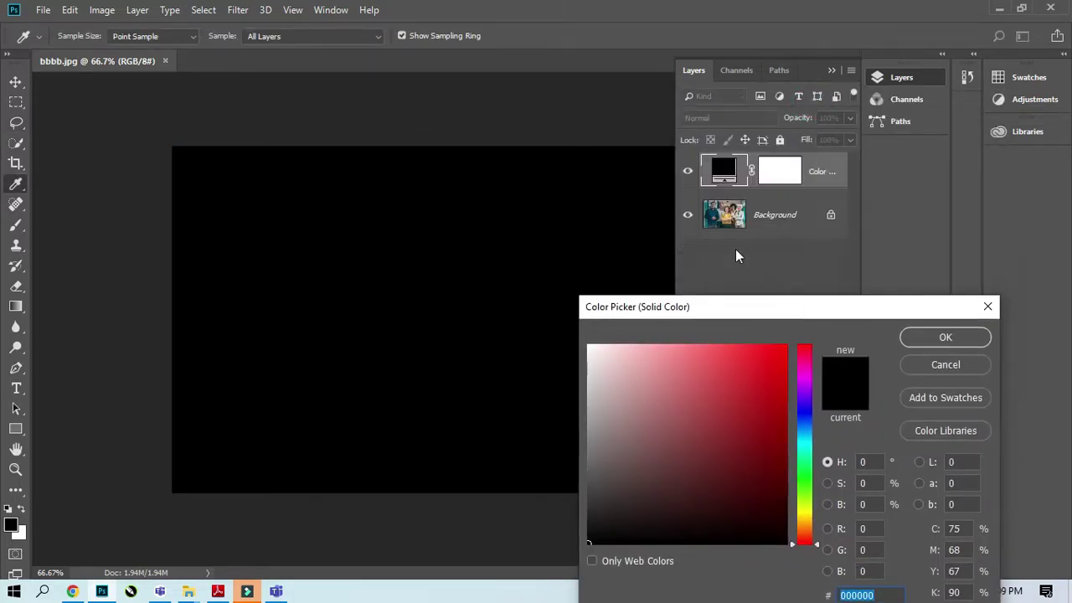
click(739, 168)
click(778, 172)
click(779, 172)
Set the fill layer's color to dark green 13322f and confirm it.
click(761, 410)
click(739, 416)
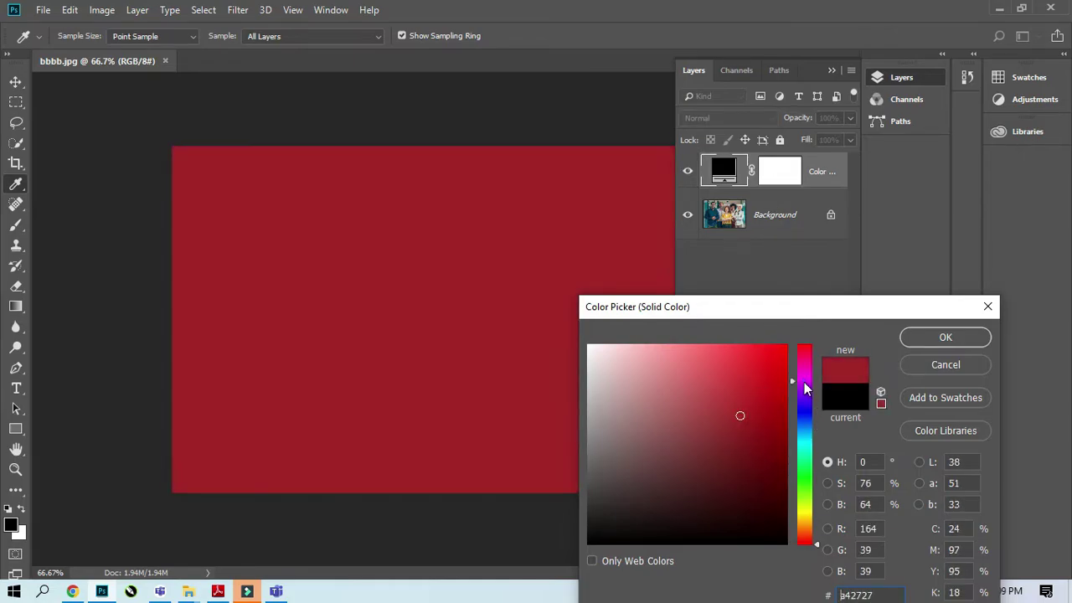
drag(804, 383, 796, 465)
drag(805, 502, 808, 454)
mouse_move(777, 393)
mouse_down()
mouse_move(730, 490)
mouse_move(708, 502)
mouse_up()
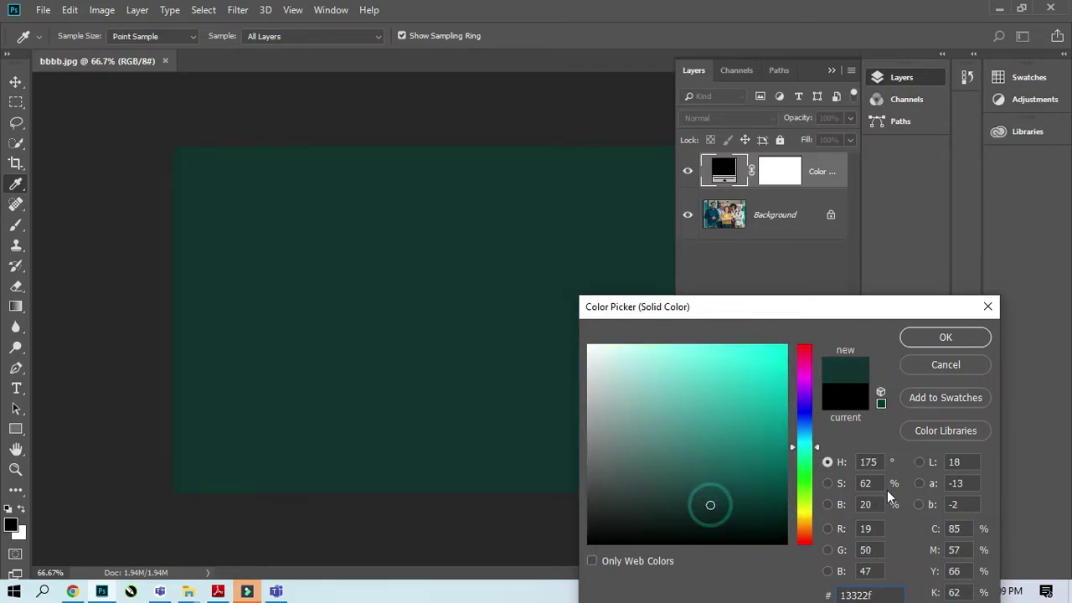
click(945, 336)
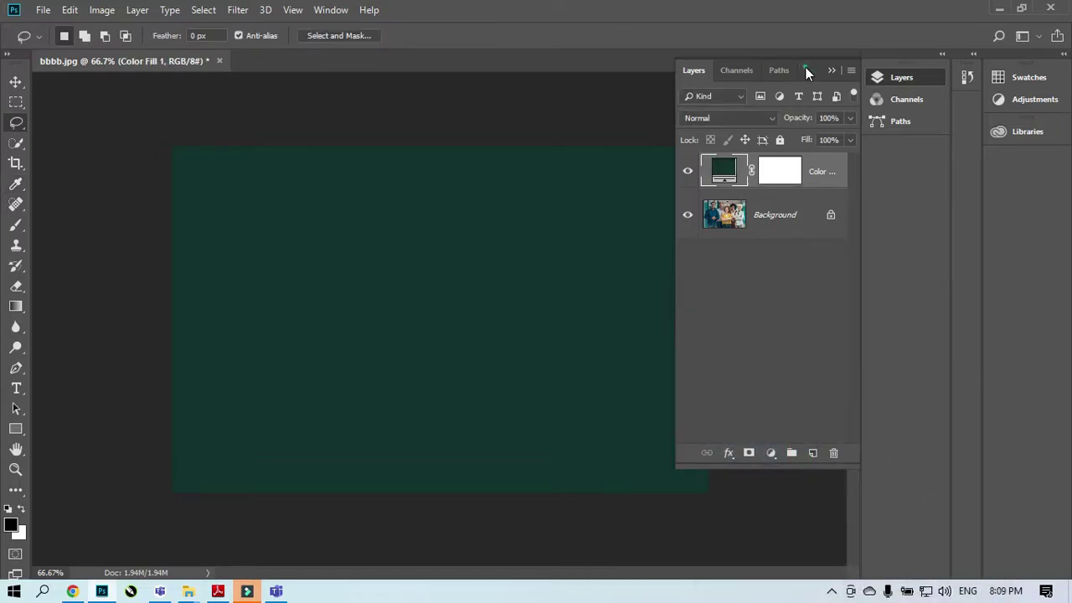
Detach the layer list, place it clear of the image, and activate the Brush tool.
drag(806, 69, 901, 166)
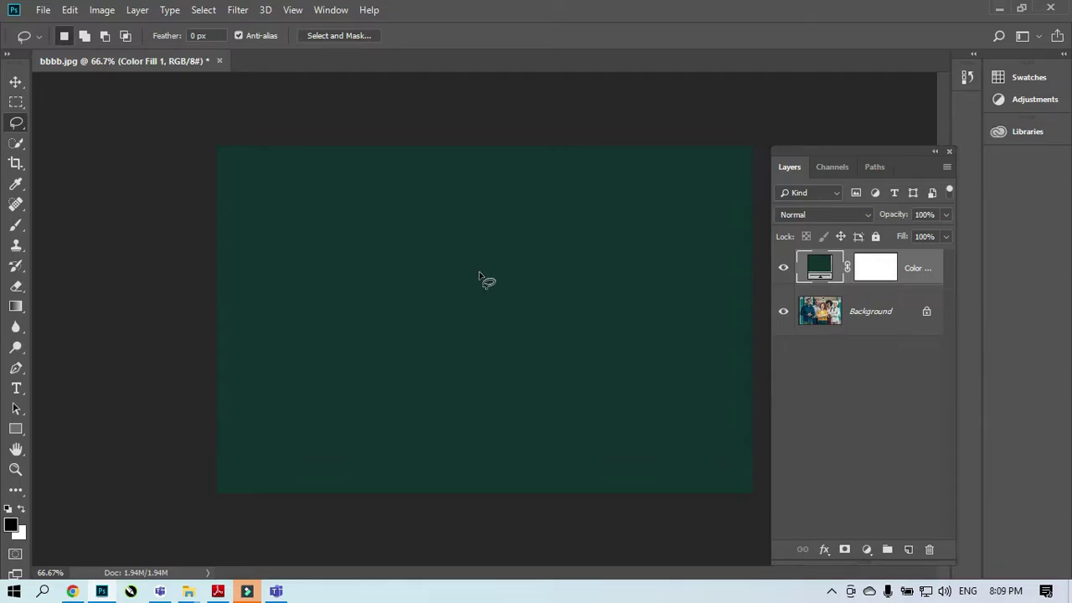
click(368, 253)
key(ctrl)
key(ctrl)
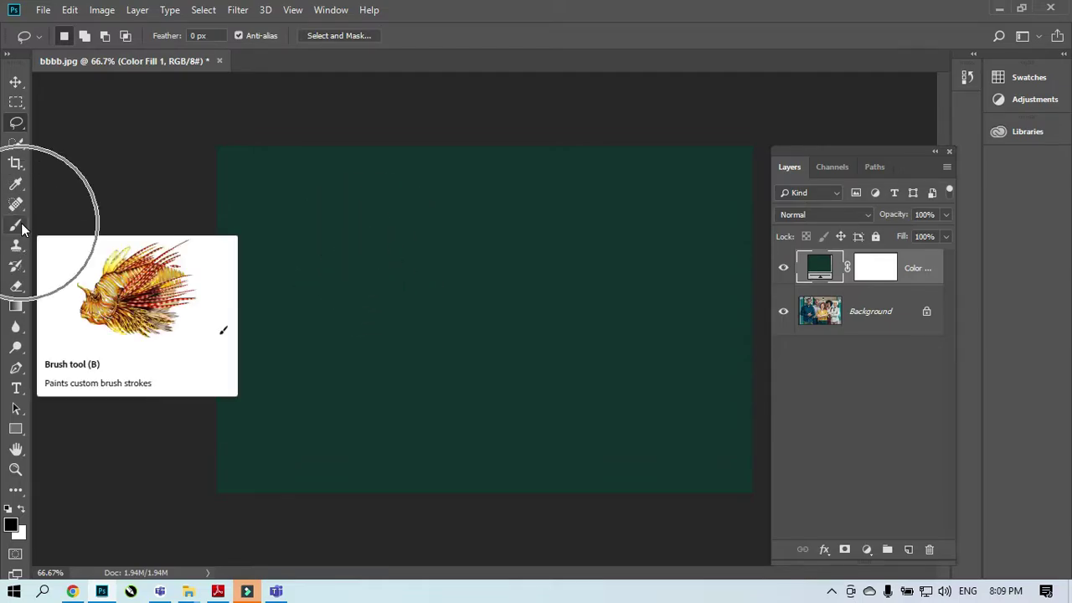
key(ctrl)
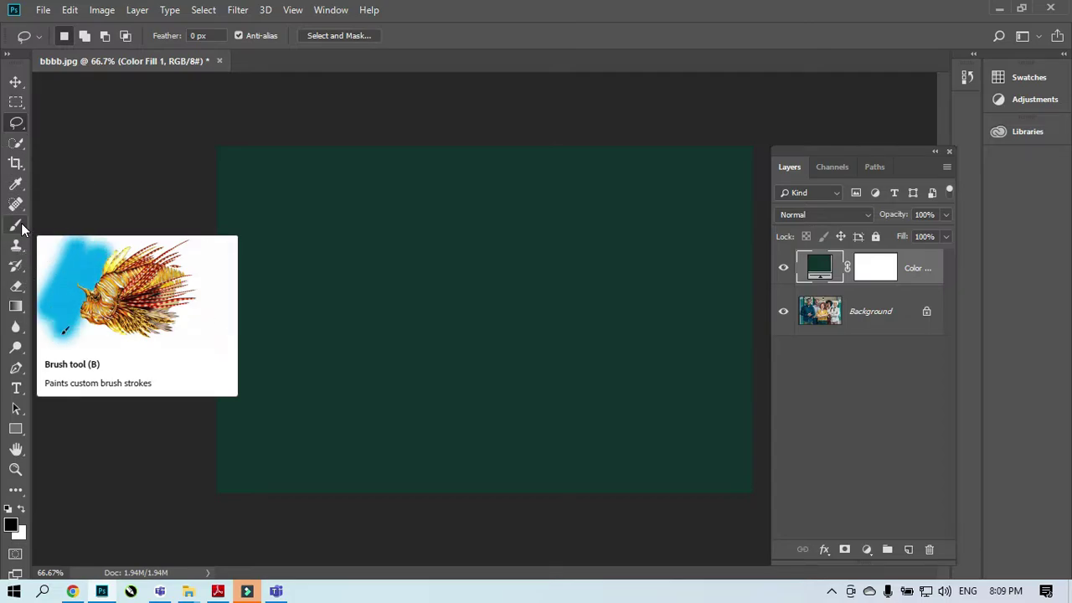
click(19, 226)
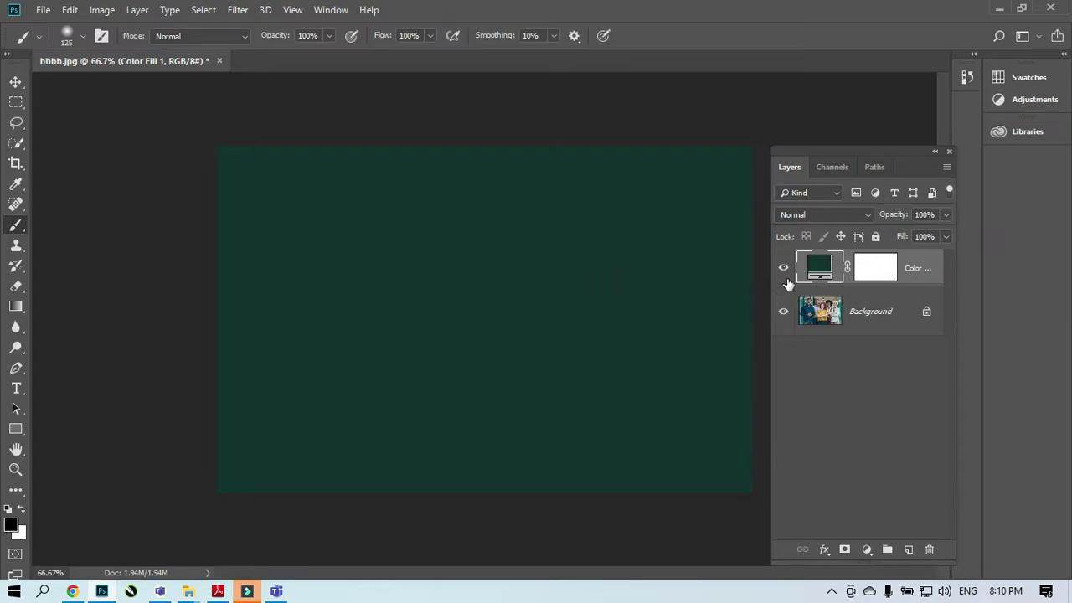
Target the color fill layer's mask and enlarge the brush to 250.
key(ctrl)
key(ctrl)
key(ctrl)
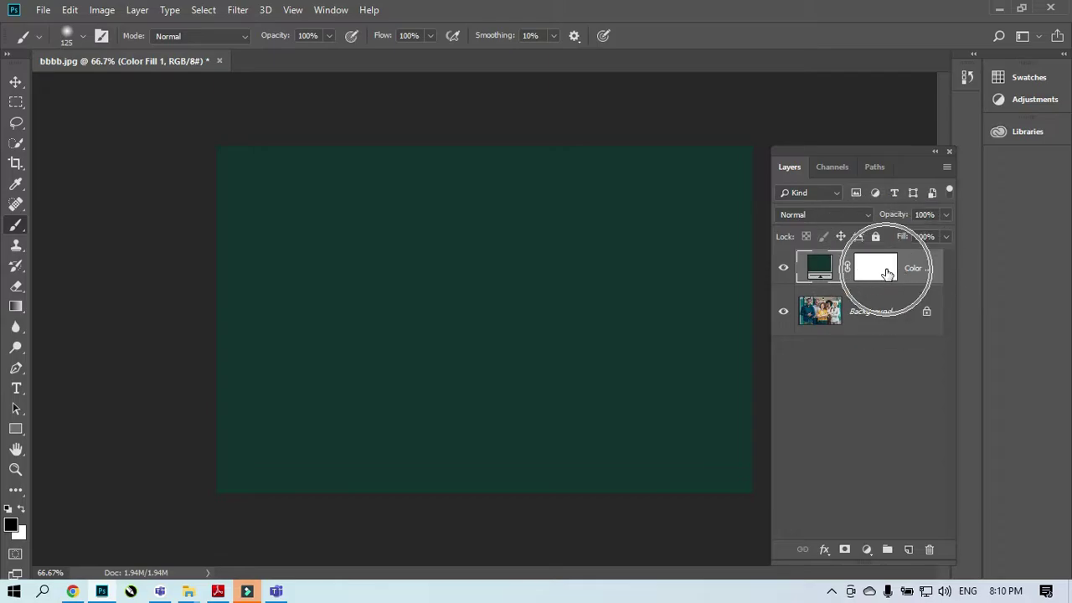
key(ctrl)
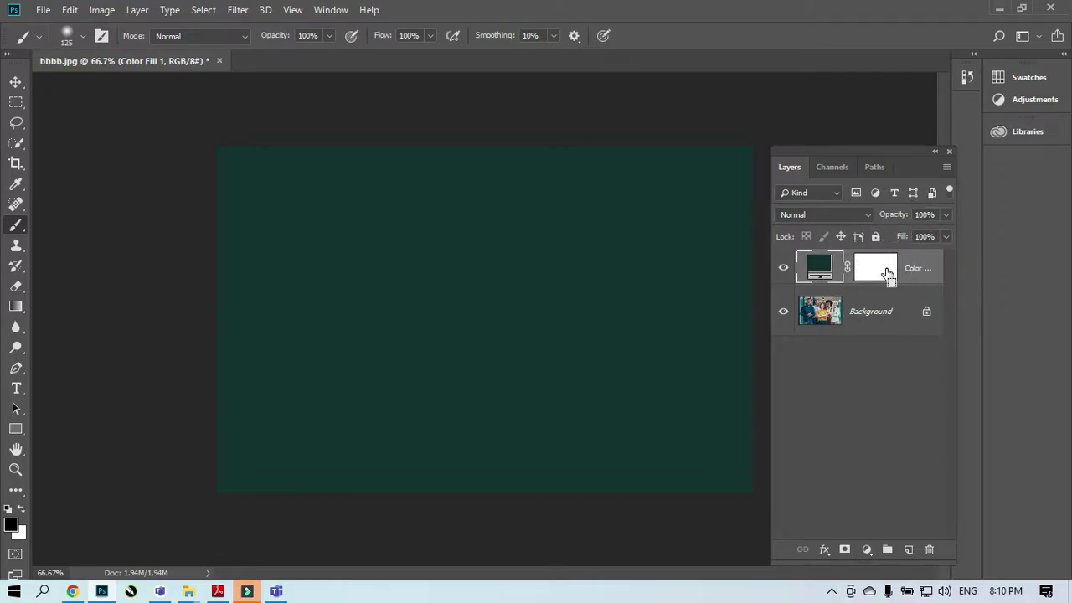
key(ctrl)
click(886, 273)
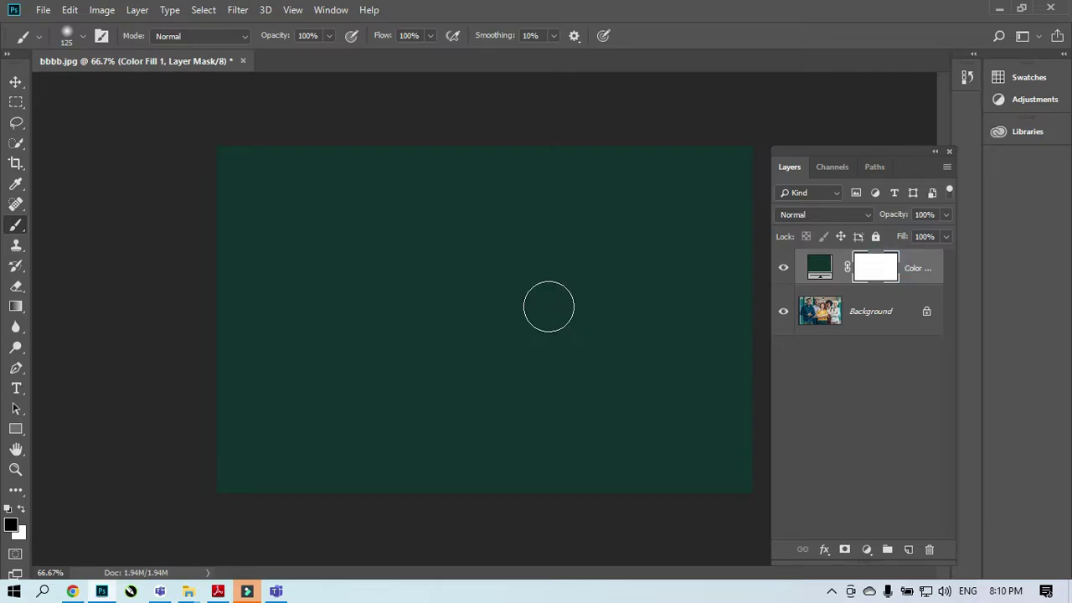
key(ctrl)
key(bracketright)
key(bracketright)
key(bracketright)
key(bracketright)
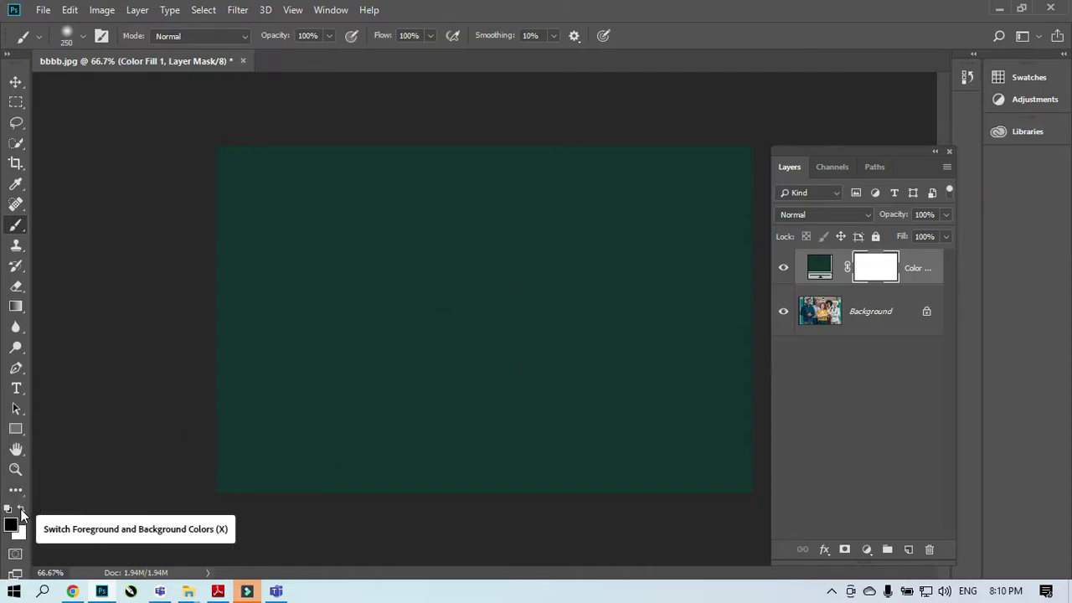
Paint the color fill layer's mask with black across the whole image to reveal the group photo beneath.
key(ctrl)
key(ctrl)
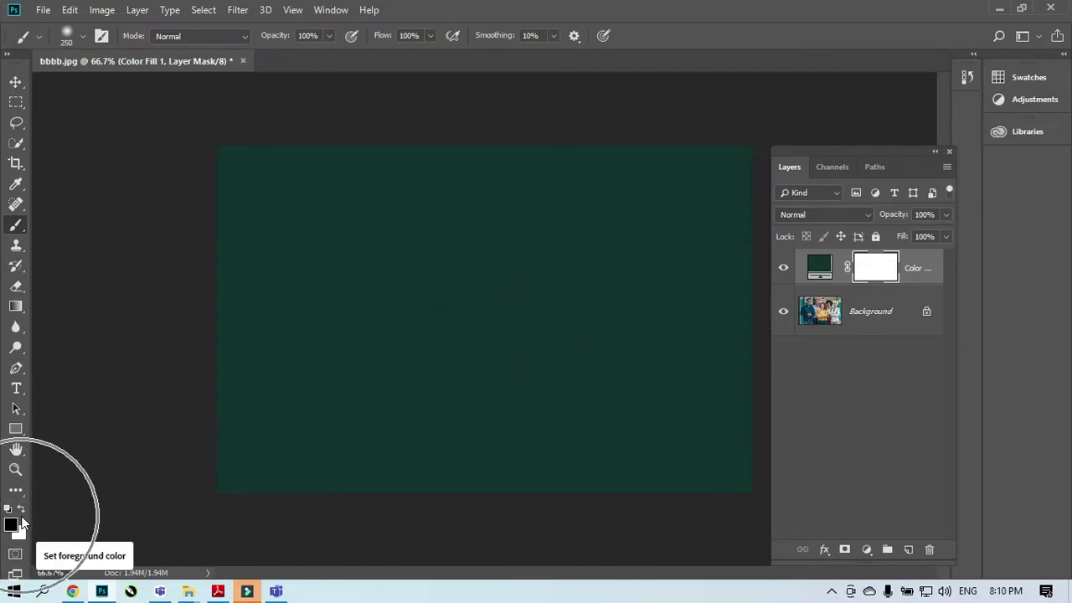
key(ctrl)
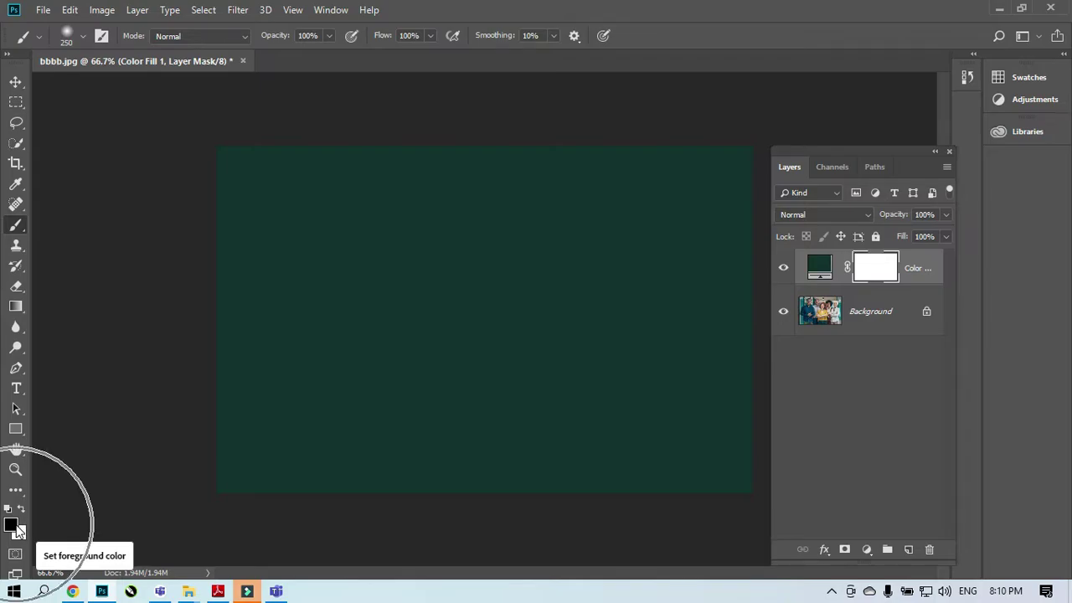
click(501, 283)
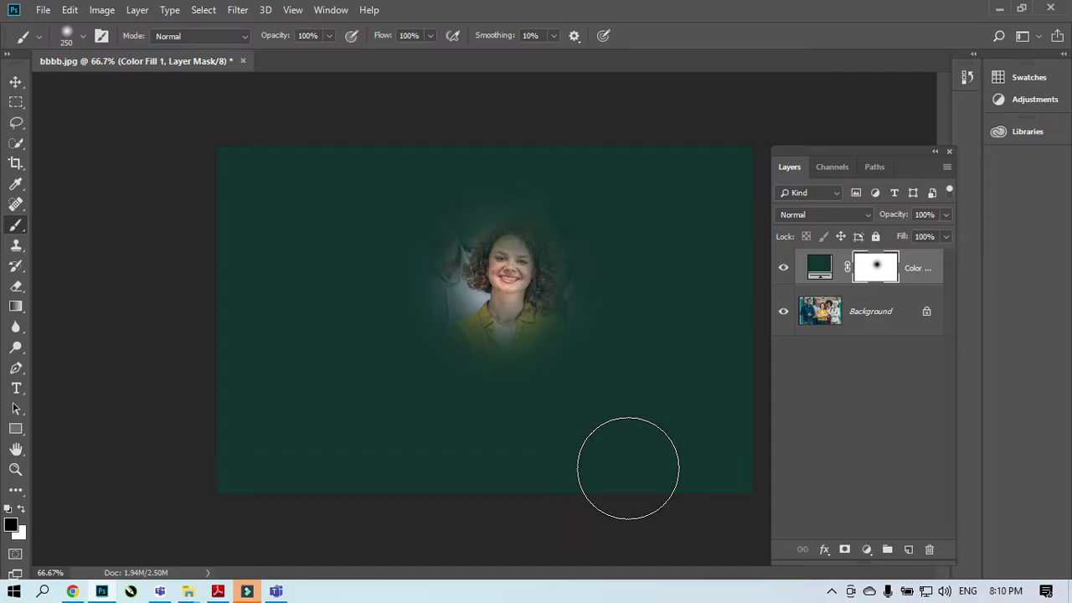
mouse_move(239, 167)
mouse_down()
mouse_move(271, 281)
mouse_move(258, 449)
mouse_move(296, 412)
mouse_move(326, 332)
mouse_move(357, 192)
mouse_move(327, 462)
mouse_move(134, 472)
mouse_up()
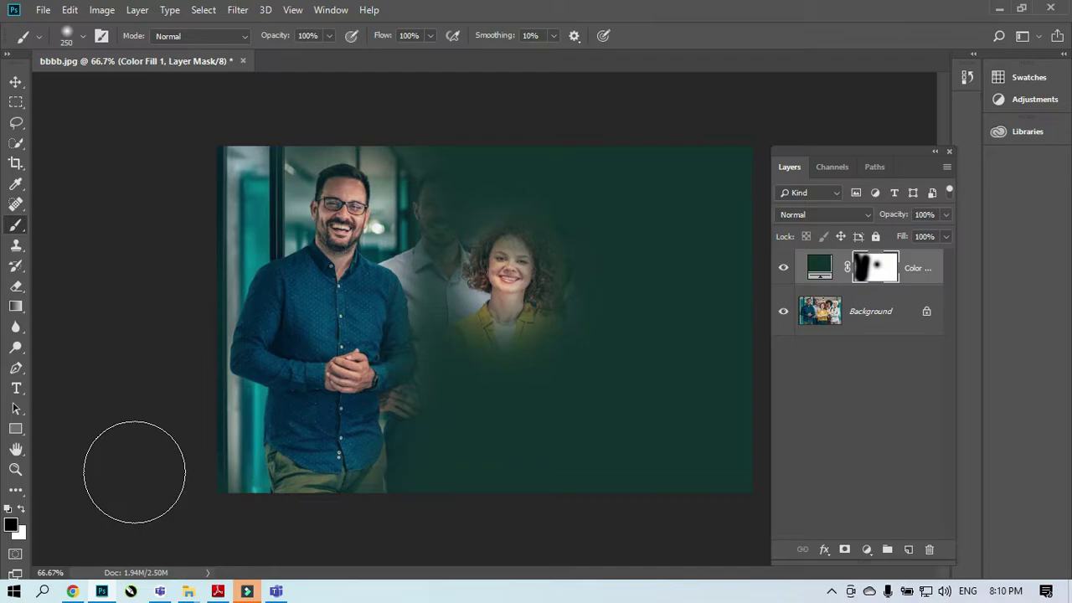
mouse_move(431, 179)
mouse_down()
mouse_move(722, 167)
mouse_move(557, 236)
mouse_move(692, 279)
mouse_move(730, 443)
mouse_move(220, 422)
mouse_move(536, 427)
mouse_up()
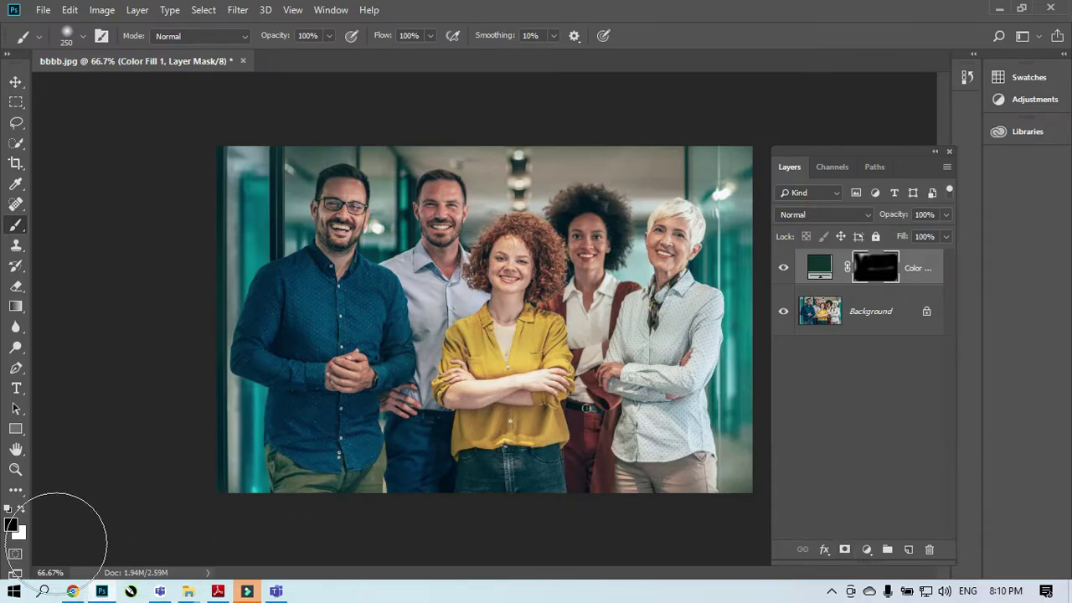
Paint the color fill layer's mask with white across the whole image to hide the group photo again.
click(20, 512)
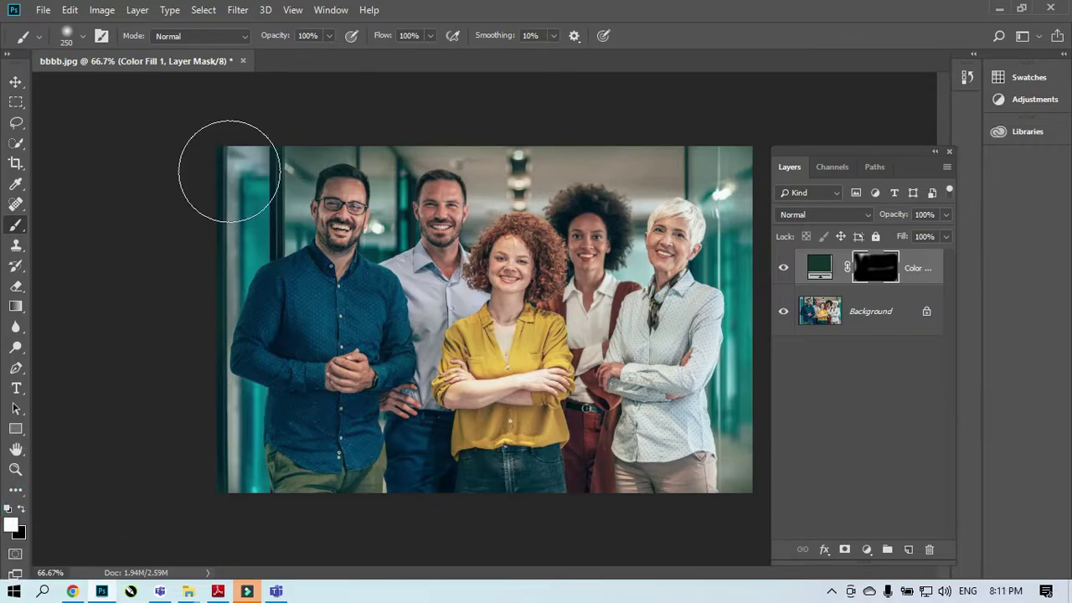
mouse_move(230, 172)
mouse_down()
mouse_move(730, 160)
mouse_move(311, 184)
mouse_move(594, 192)
mouse_move(275, 285)
mouse_move(210, 268)
mouse_move(813, 282)
mouse_move(433, 333)
mouse_move(737, 168)
mouse_move(712, 459)
mouse_move(229, 432)
mouse_move(813, 467)
mouse_move(487, 444)
mouse_move(408, 243)
mouse_move(449, 231)
mouse_move(491, 266)
mouse_up()
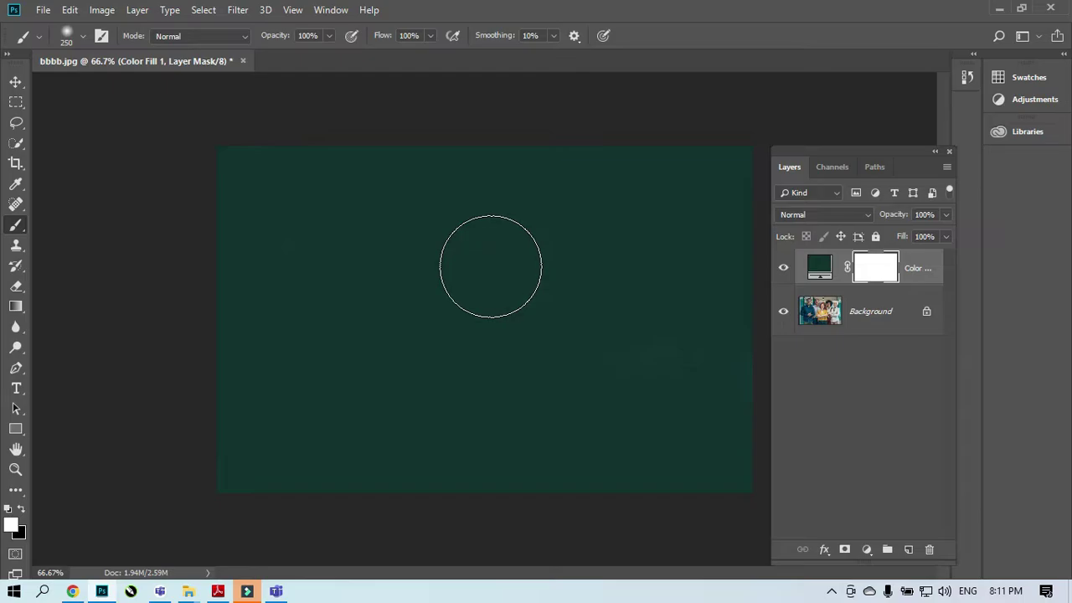
Enlarge the brush to 600 and dab black on the mask at the image center to reveal the middle of the group.
key(bracketright)
key(bracketright)
key(bracketright)
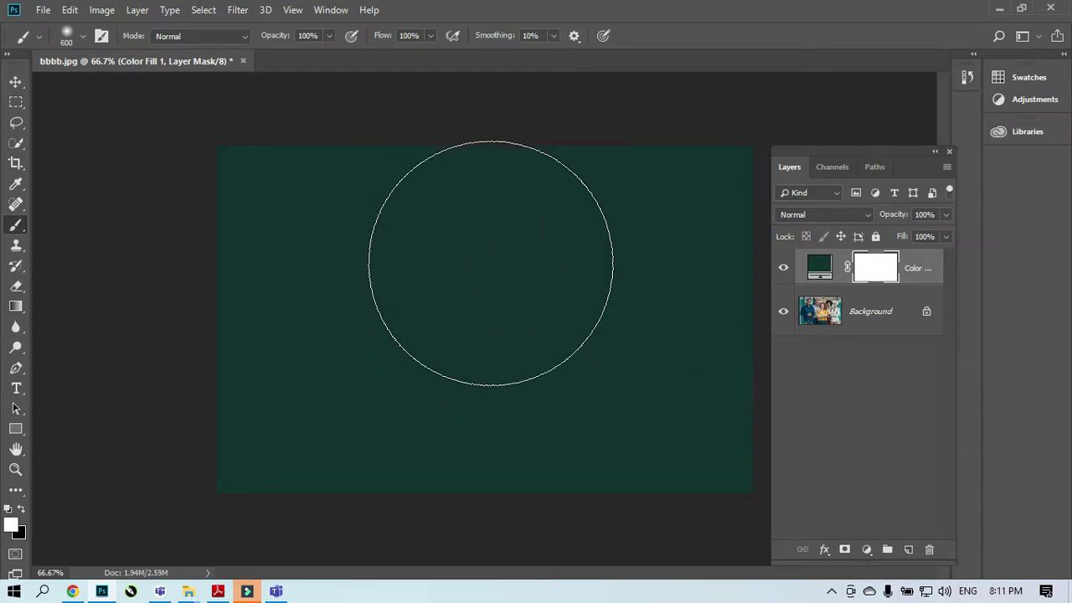
click(20, 508)
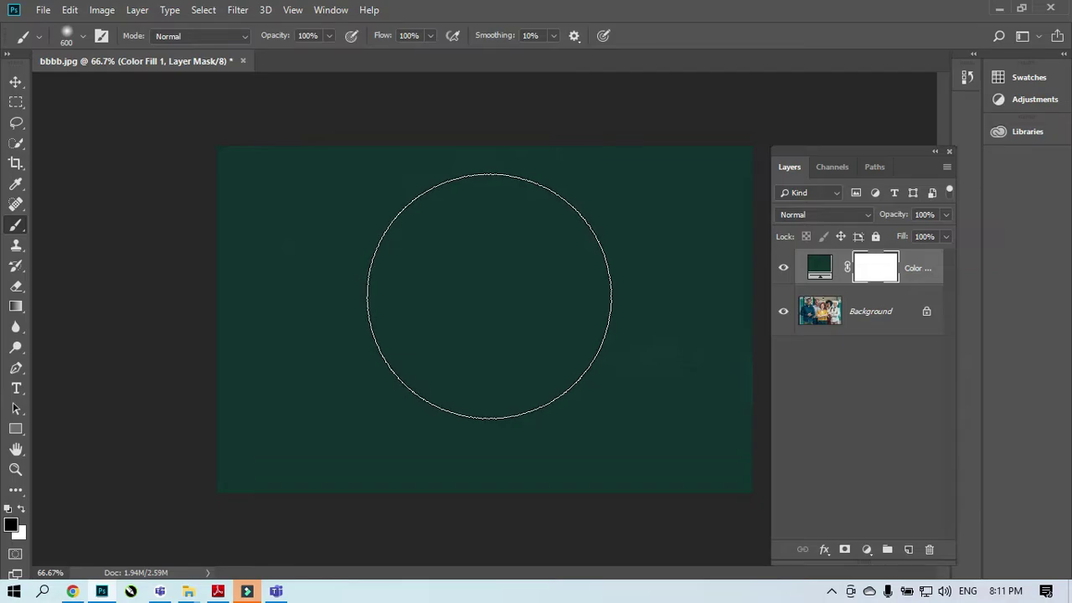
click(489, 296)
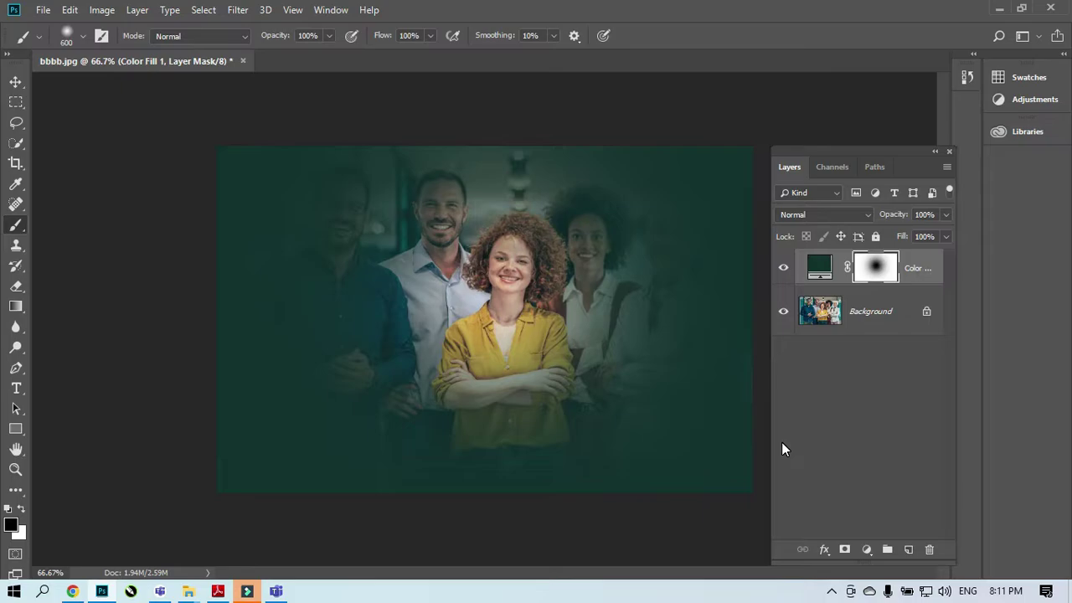
Close bbbb.jpg without saving the changes.
click(242, 61)
click(525, 233)
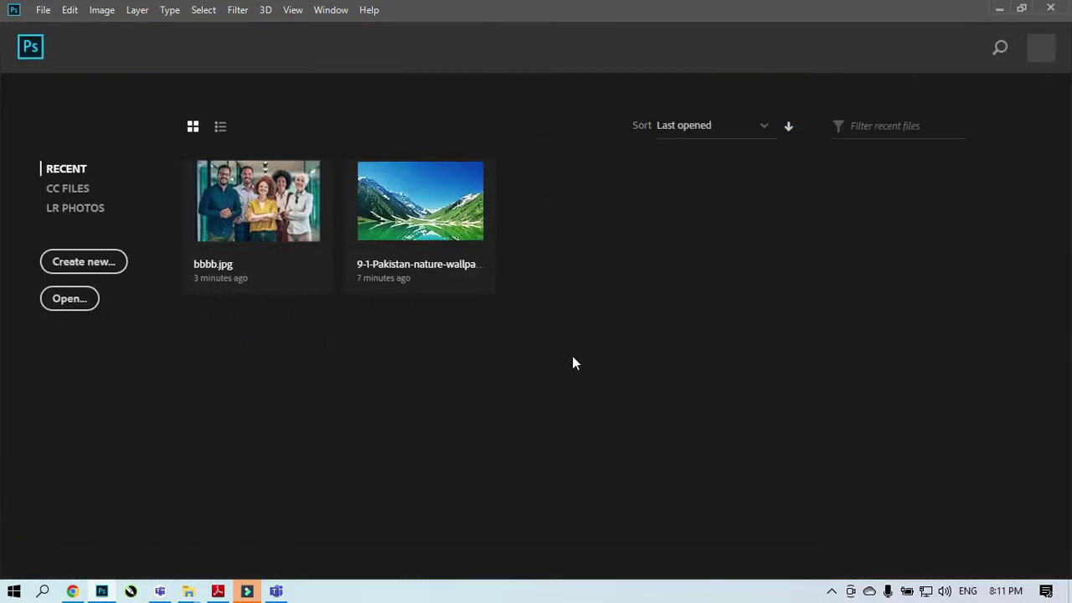
Switch to Adobe Reader and view the Gradient Adjustment Layer slide in Lecture 9.pdf, then return to Photoshop.
click(218, 591)
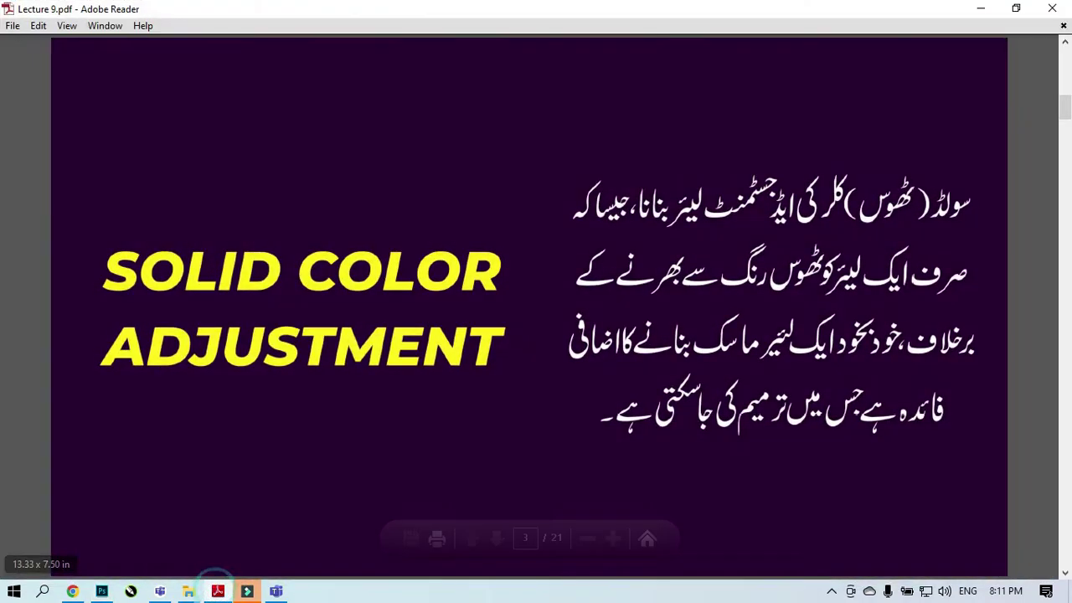
scroll(466, 465, down, 1)
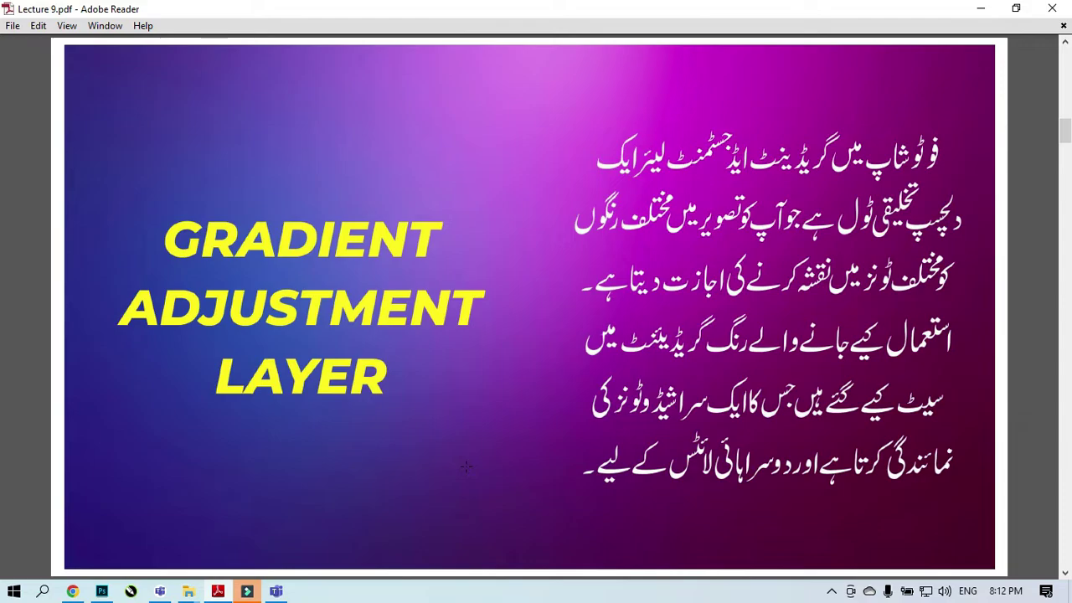
click(981, 9)
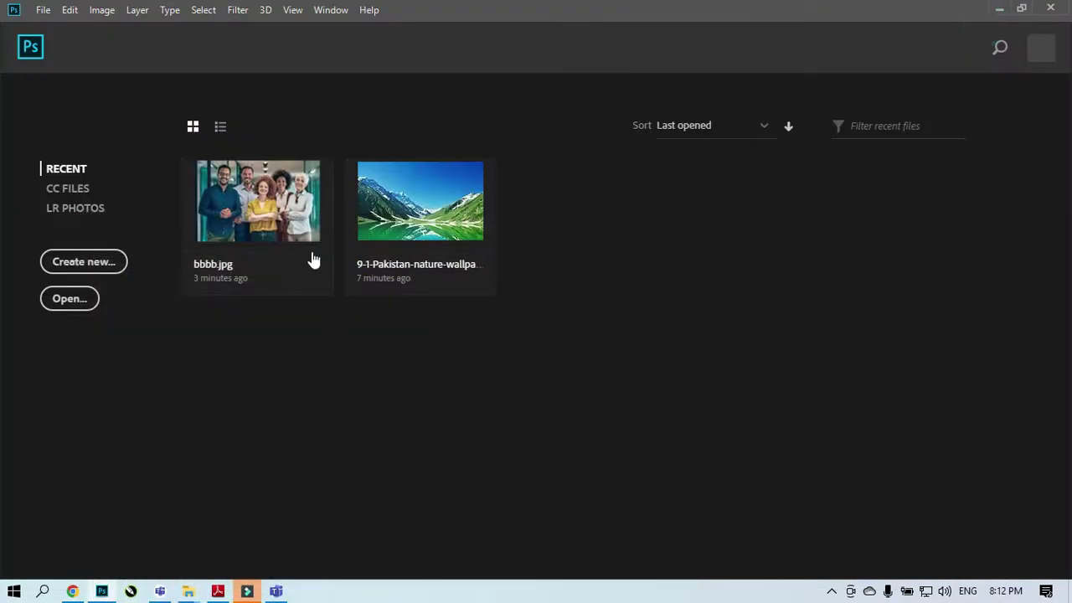
Reopen the recent file bbbb.jpg and add a Gradient fill layer, placing its settings dialog higher on the screen.
click(282, 234)
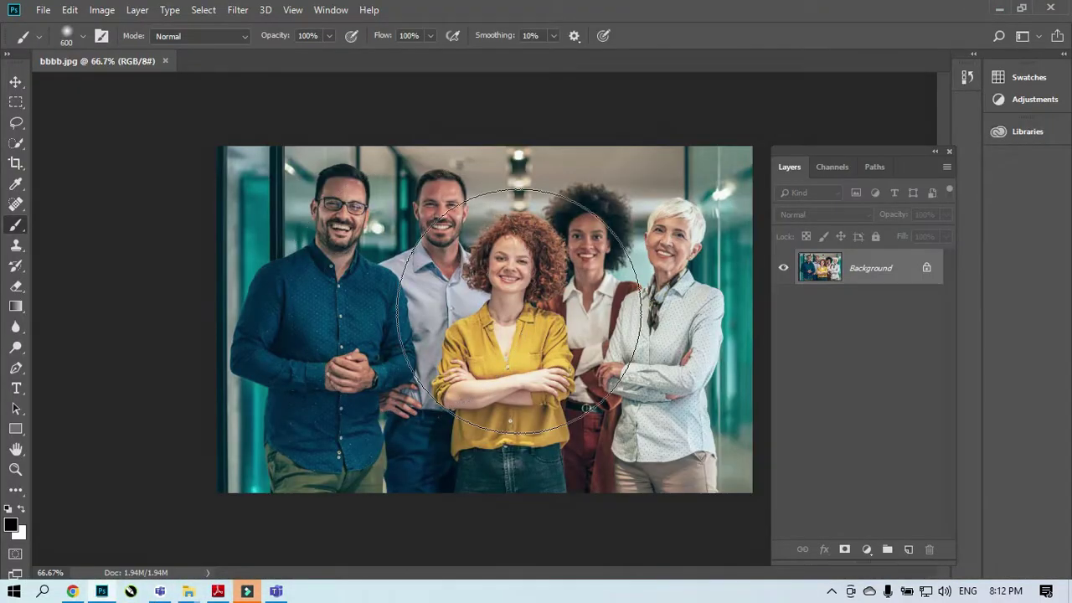
click(867, 550)
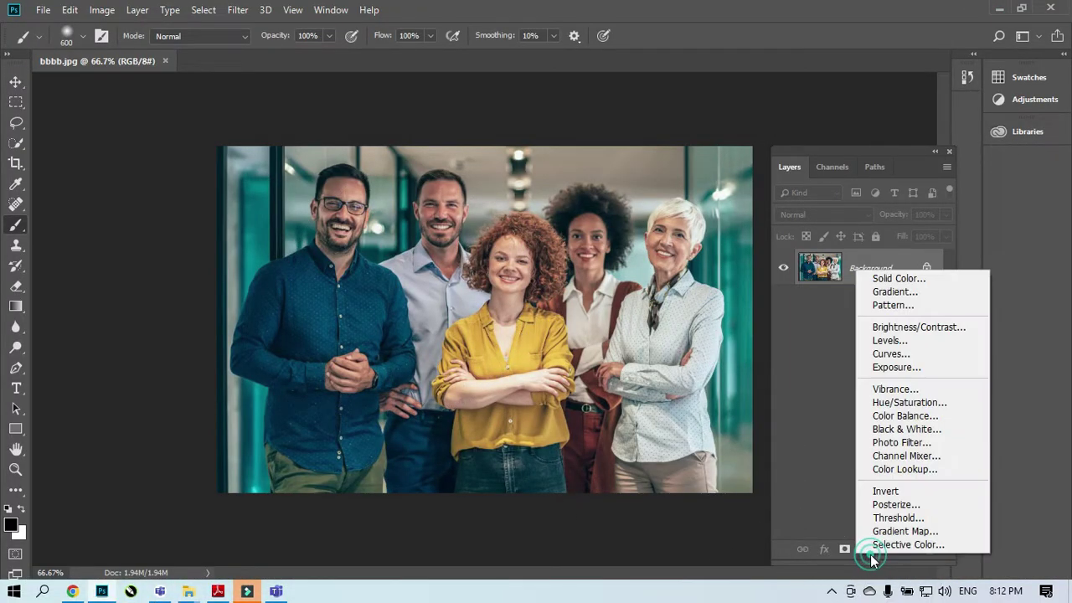
click(882, 291)
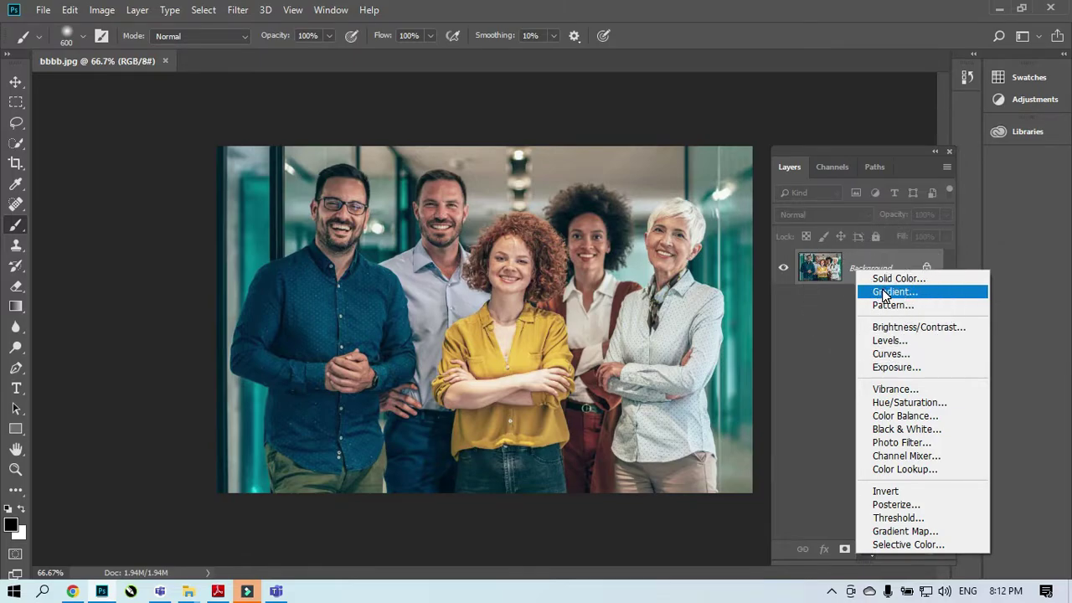
drag(849, 260, 854, 300)
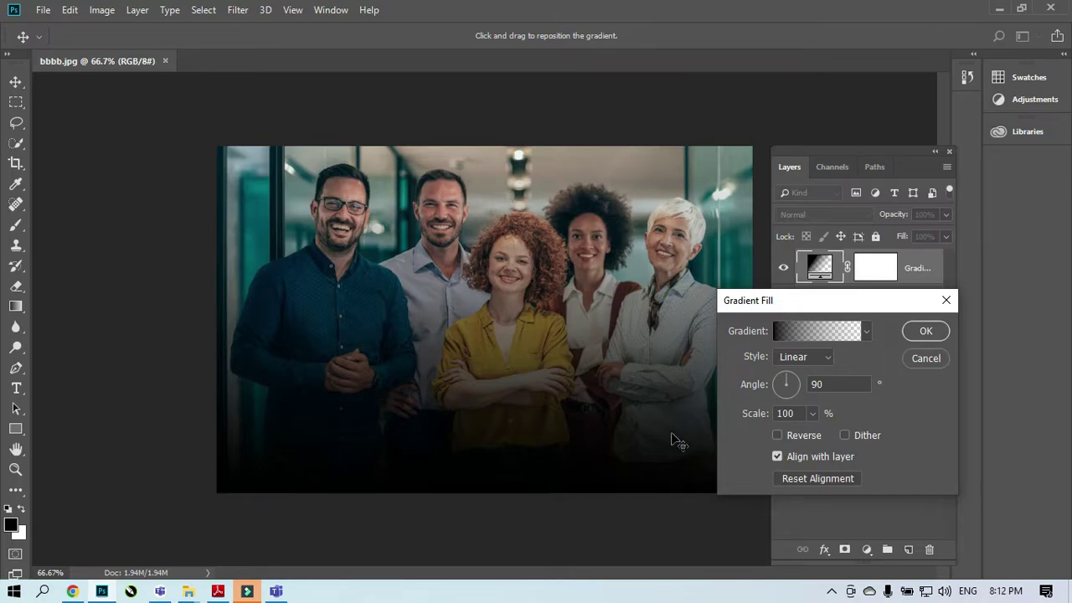
drag(863, 300, 873, 219)
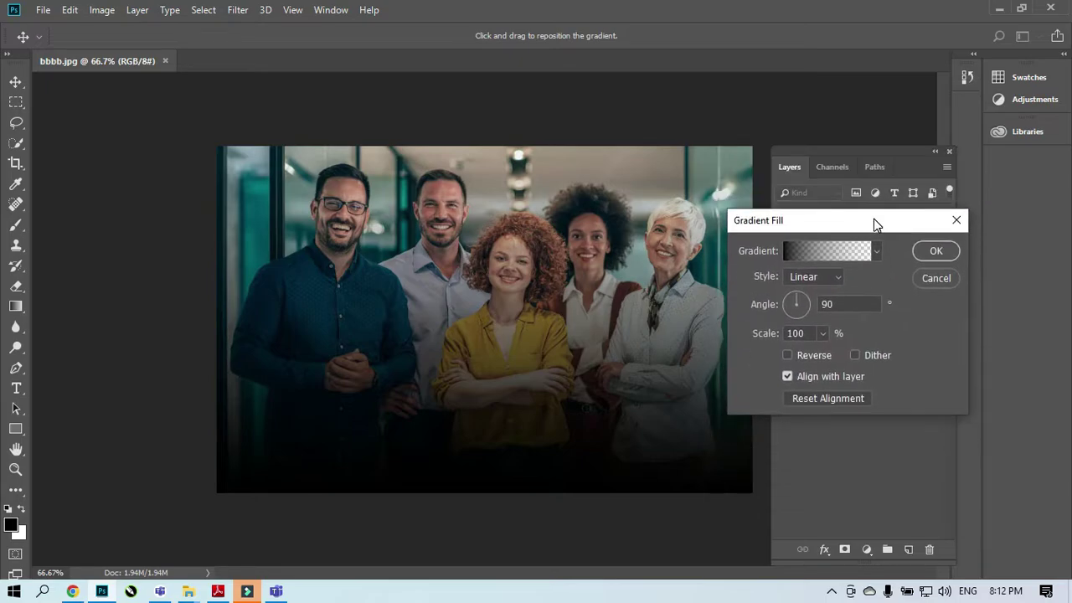
Try the Violet, Orange; Blue, Yellow, Blue; Violet, Green, Orange; and Chrome presets for the fill's gradient, and settle on Black, White.
click(805, 249)
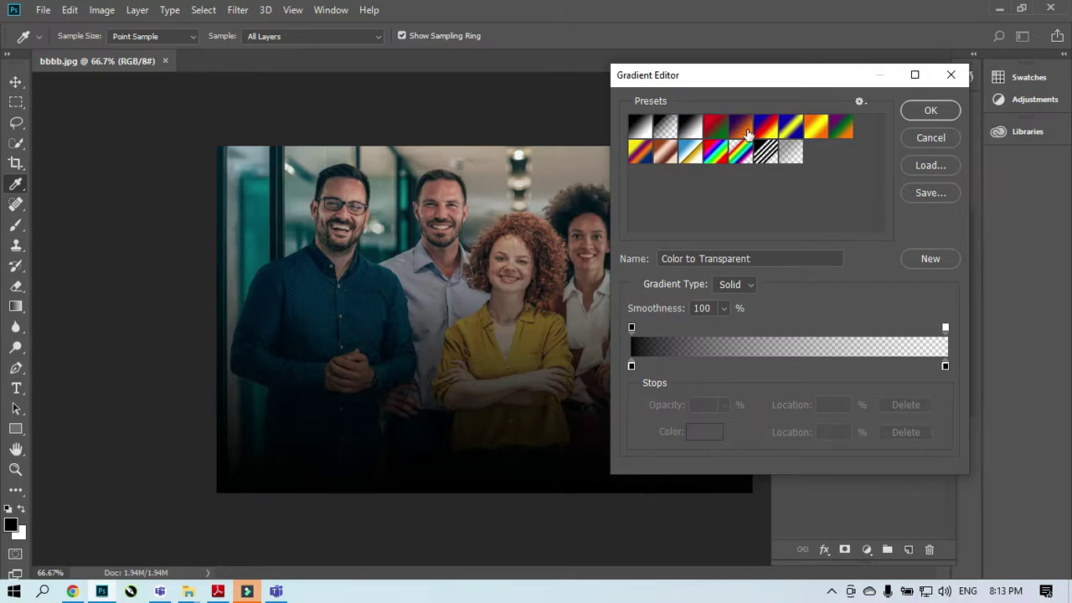
click(740, 128)
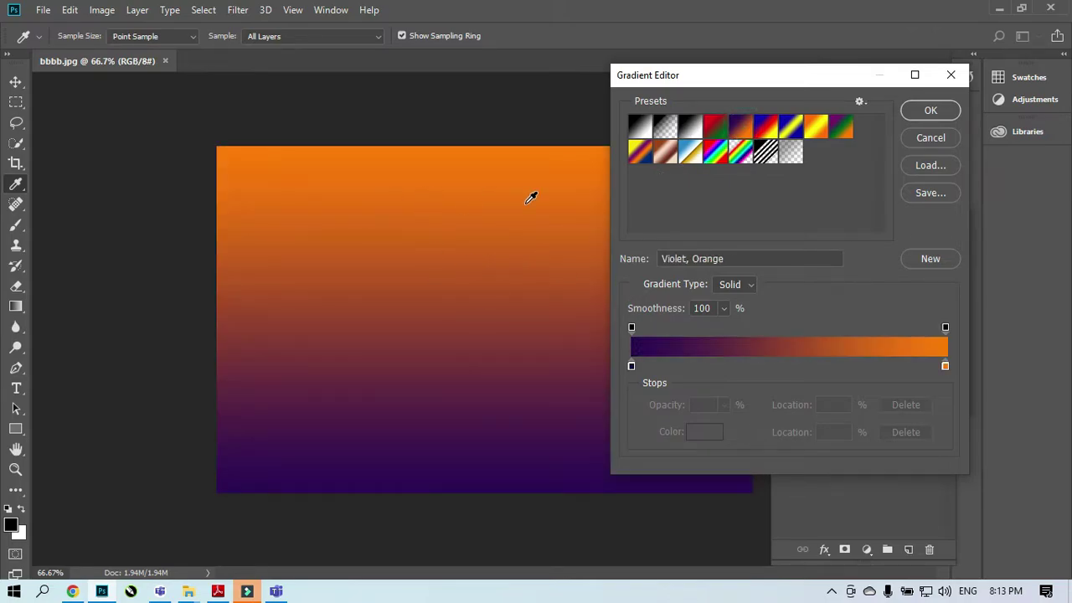
click(689, 130)
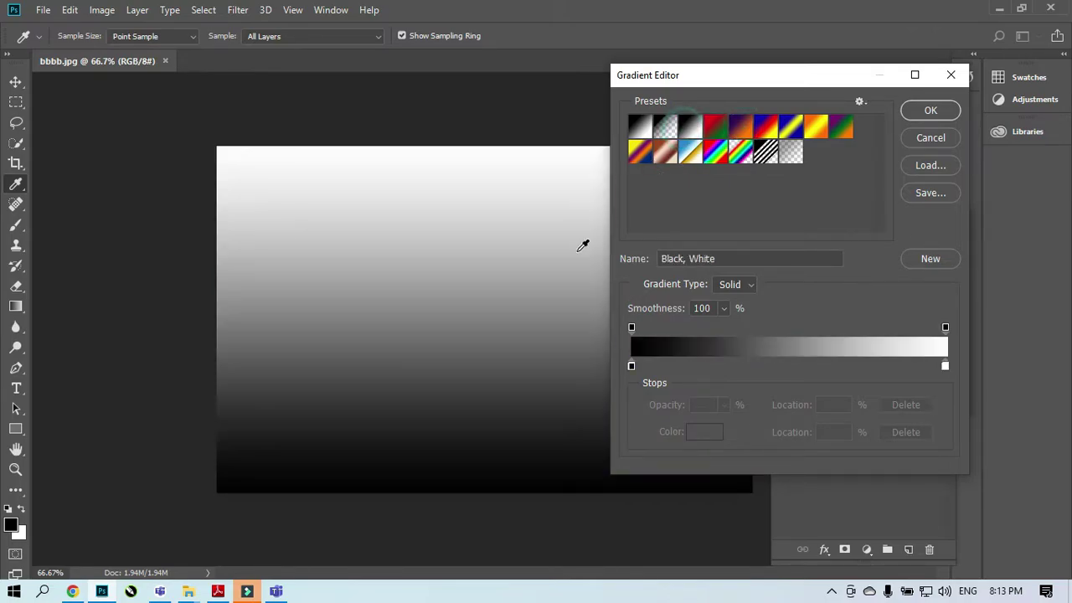
click(789, 130)
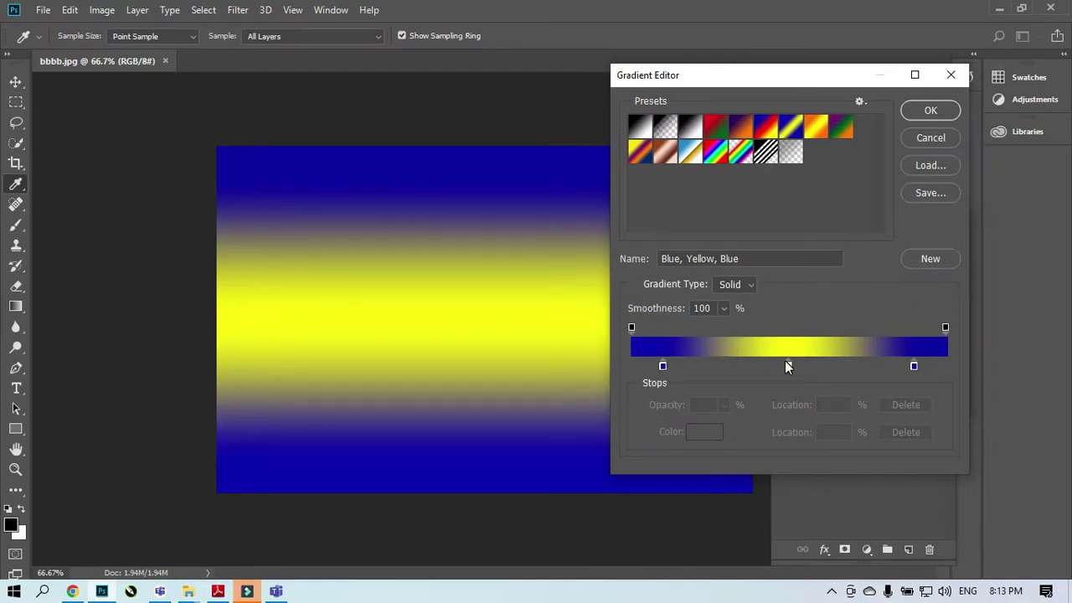
click(917, 346)
click(841, 130)
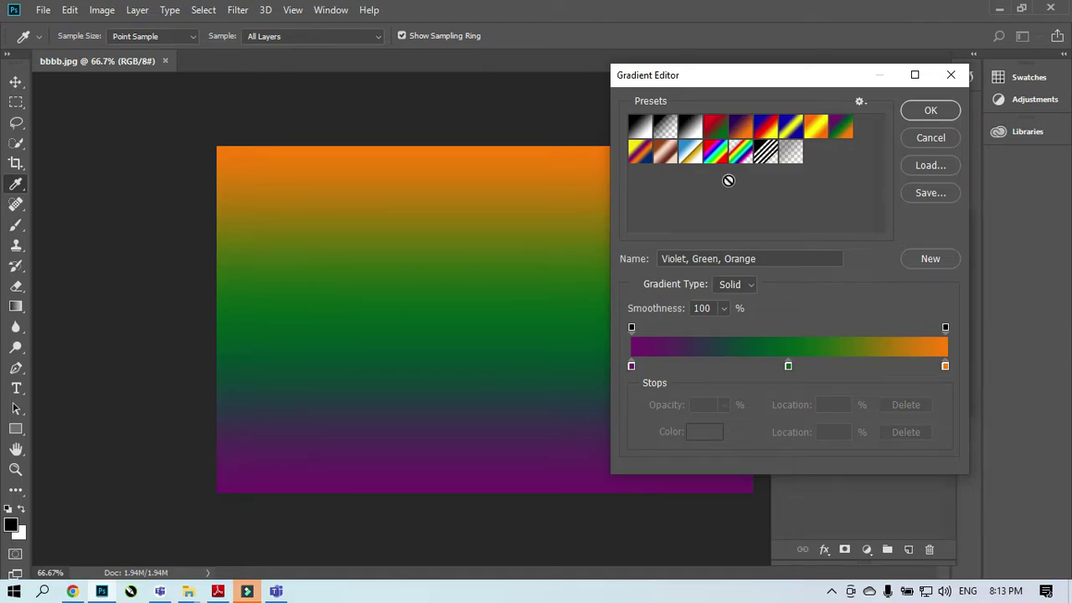
click(692, 154)
click(886, 350)
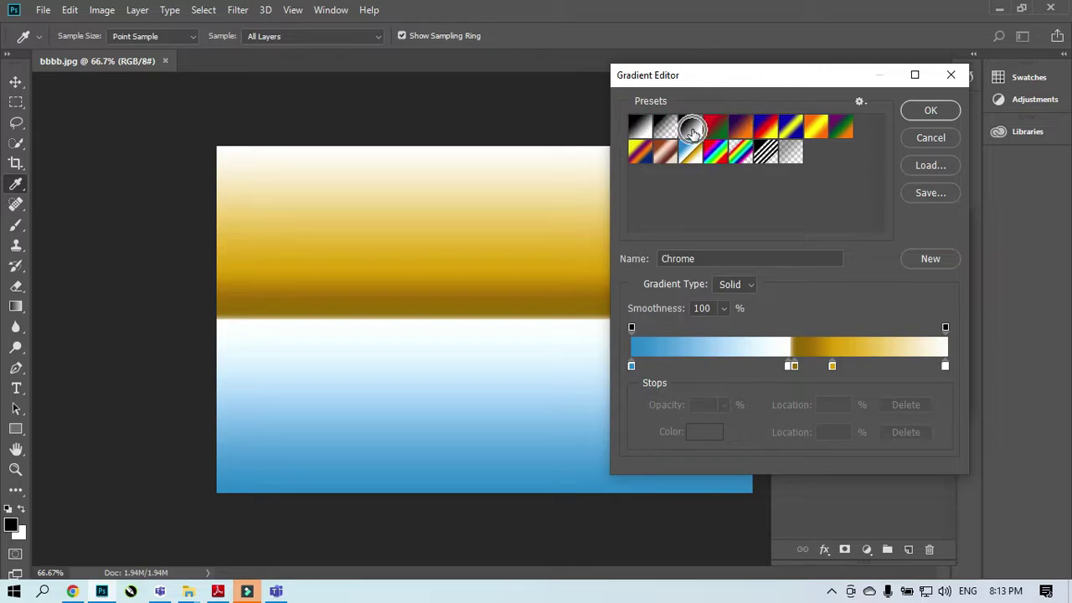
click(690, 127)
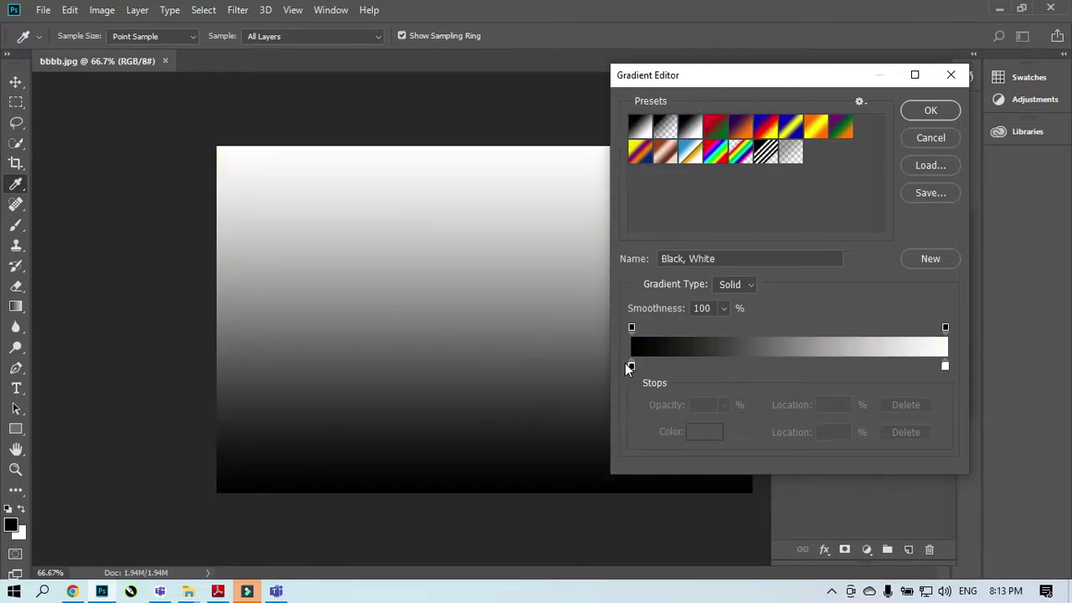
Try the black color stop at 54%, return it to 0%, and select the white stop at 100%.
drag(630, 368, 801, 366)
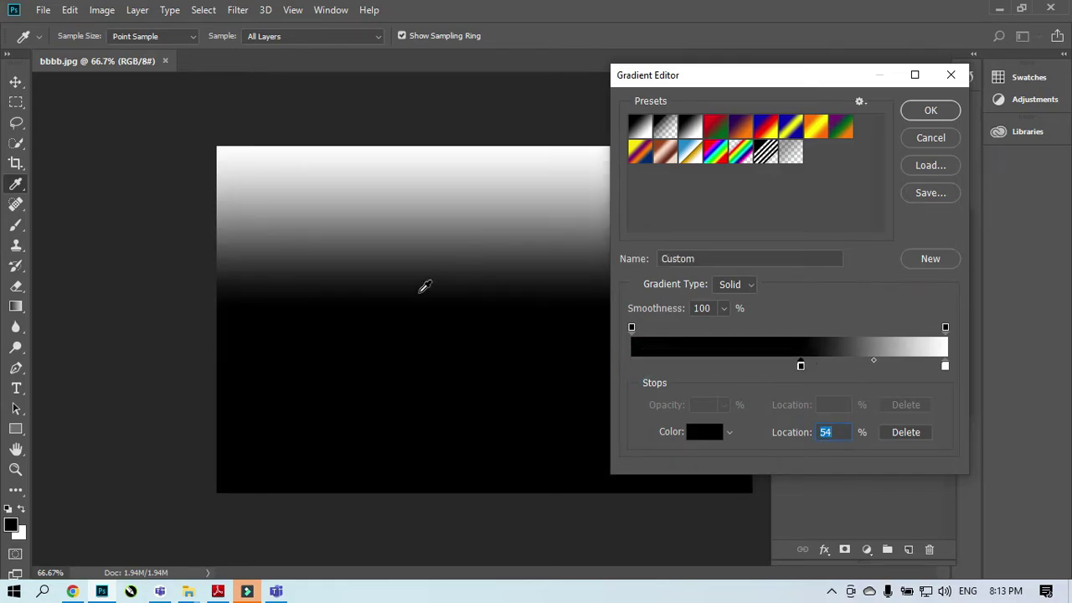
drag(801, 366, 631, 366)
click(946, 368)
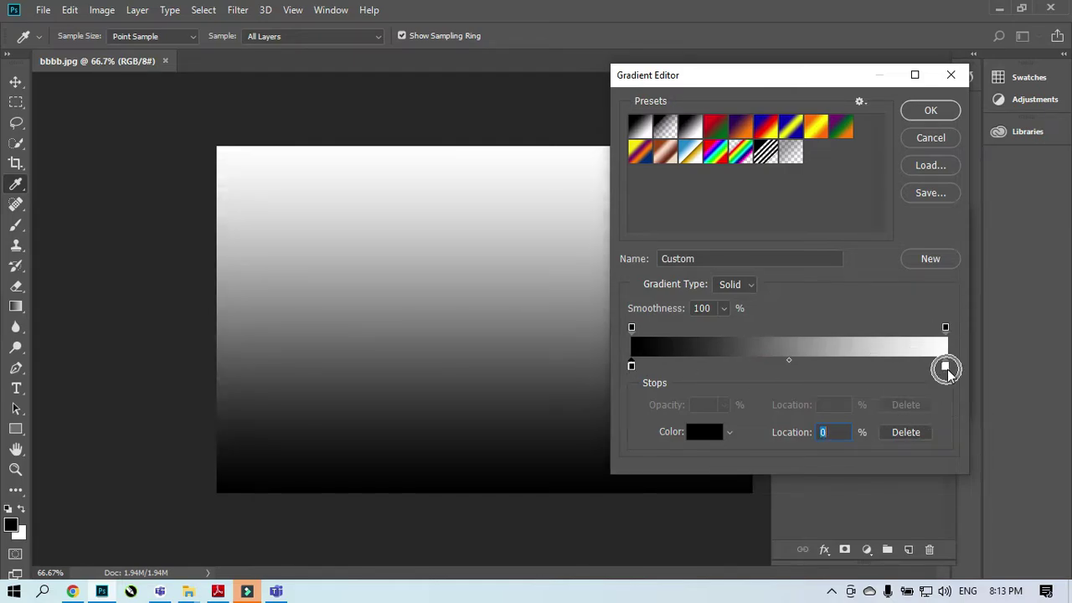
mouse_move(946, 369)
mouse_down()
mouse_move(806, 366)
mouse_move(945, 364)
mouse_up()
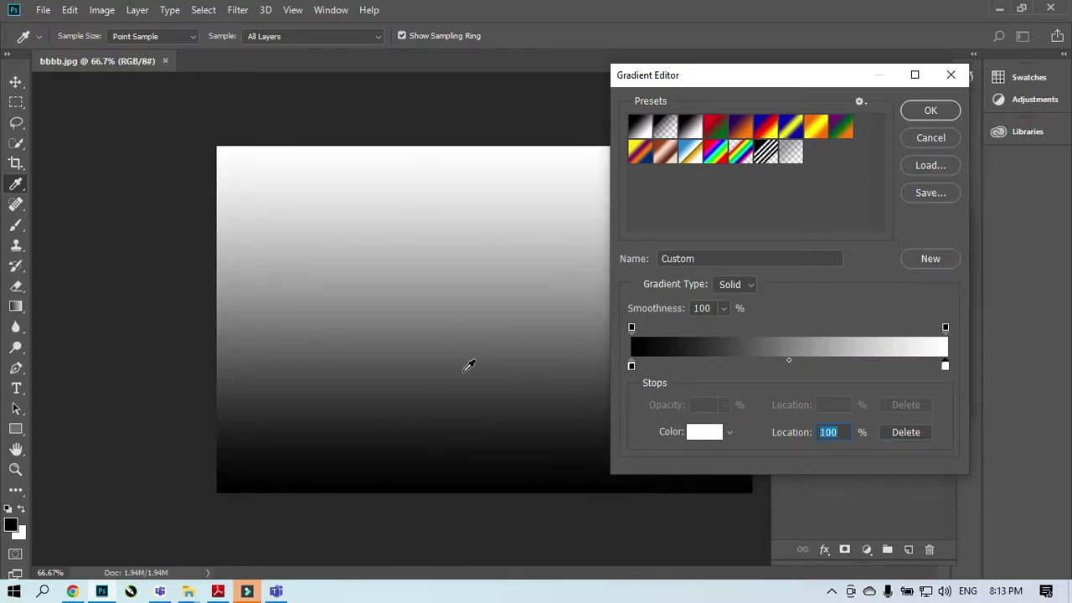
Recolor the gradient's black stop at 0% to a vivid blue with a hue of about 243.
click(631, 366)
click(695, 434)
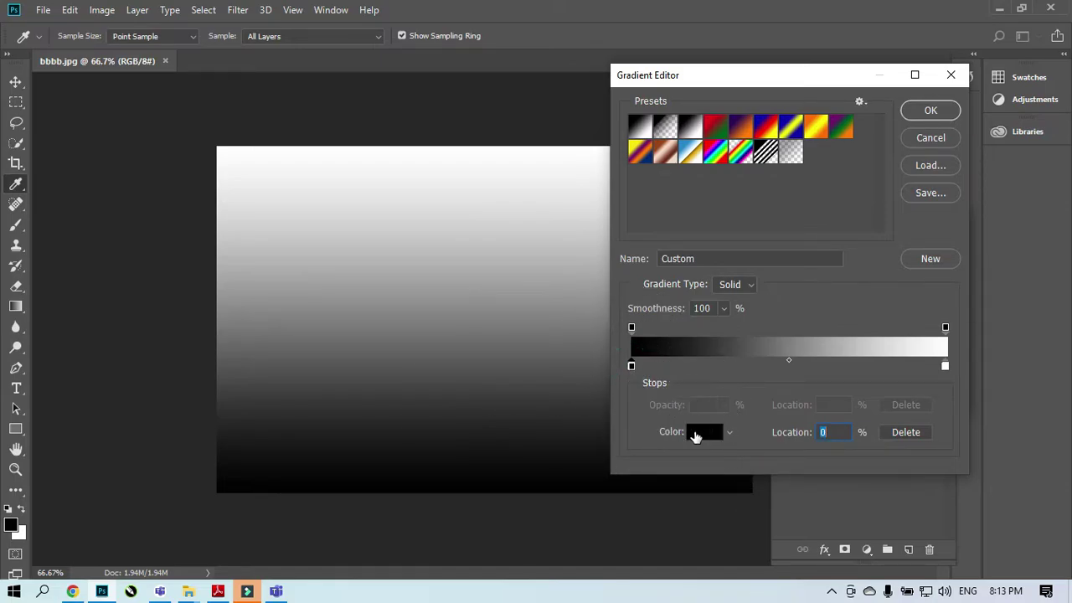
click(944, 366)
click(631, 367)
click(690, 431)
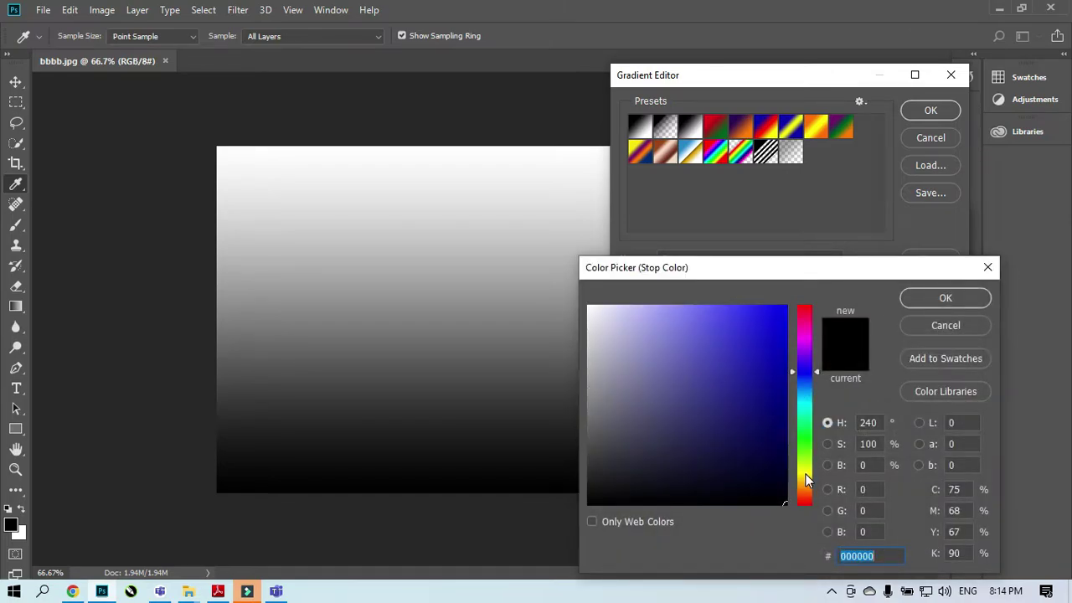
drag(808, 479, 808, 342)
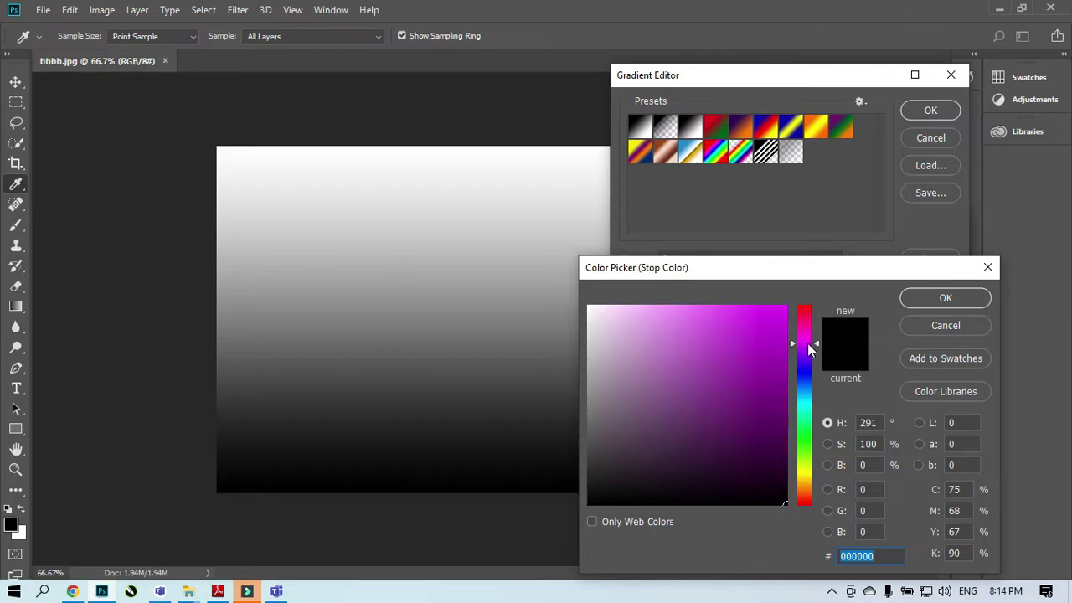
click(783, 374)
mouse_move(772, 400)
mouse_down()
mouse_move(772, 443)
mouse_move(748, 472)
mouse_move(717, 478)
mouse_move(723, 460)
mouse_up()
click(804, 454)
mouse_move(805, 368)
mouse_down()
mouse_move(804, 391)
mouse_move(806, 368)
mouse_up()
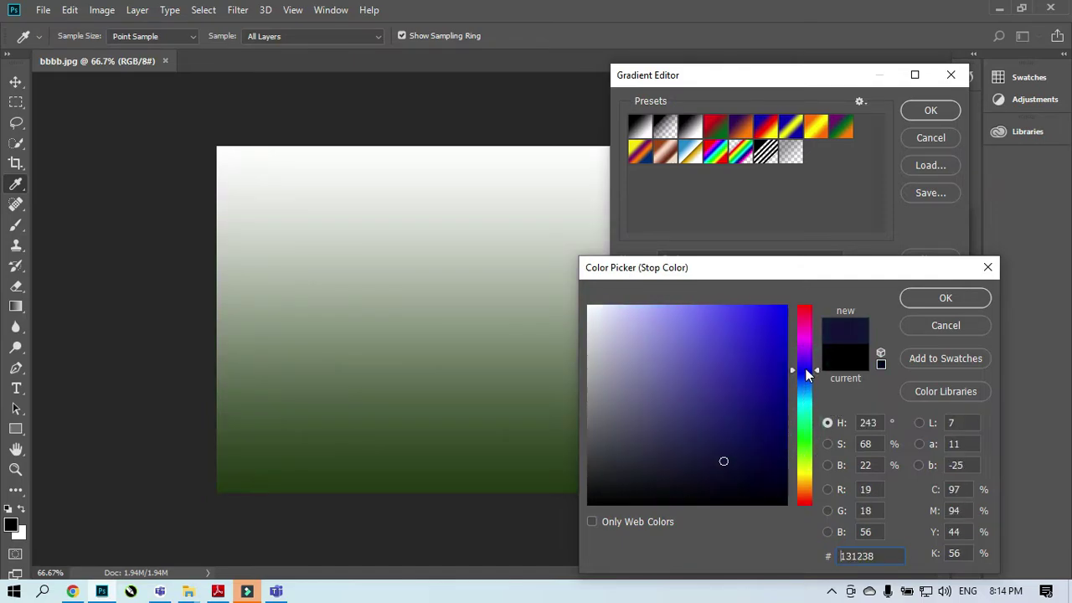
click(780, 329)
click(925, 298)
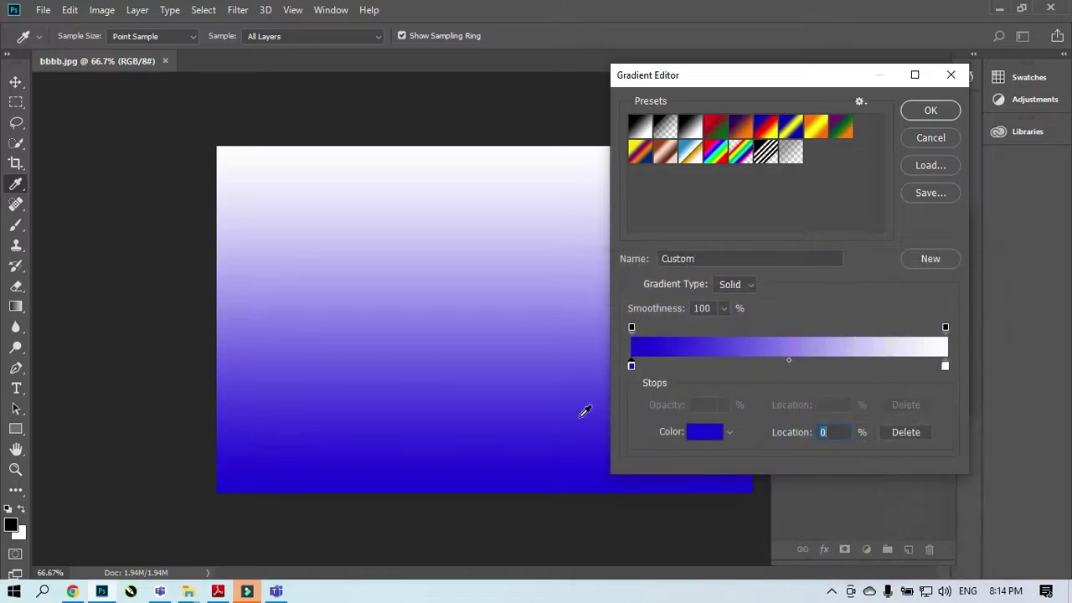
Recolor the gradient's white stop at 100% to magenta da139f and accept the edited gradient.
click(946, 367)
click(706, 436)
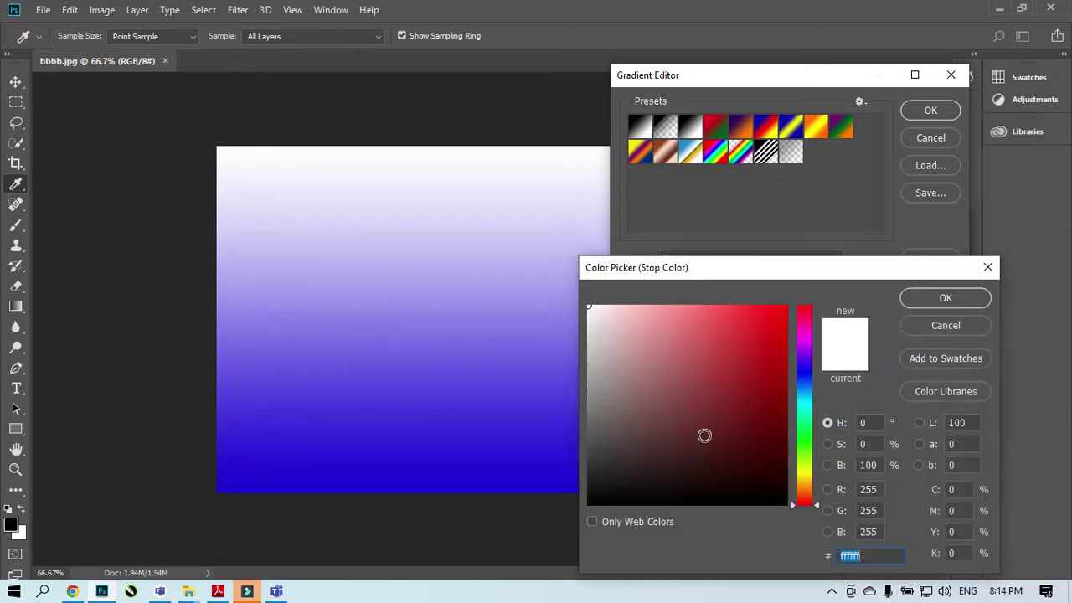
click(797, 353)
drag(799, 371, 812, 335)
click(770, 334)
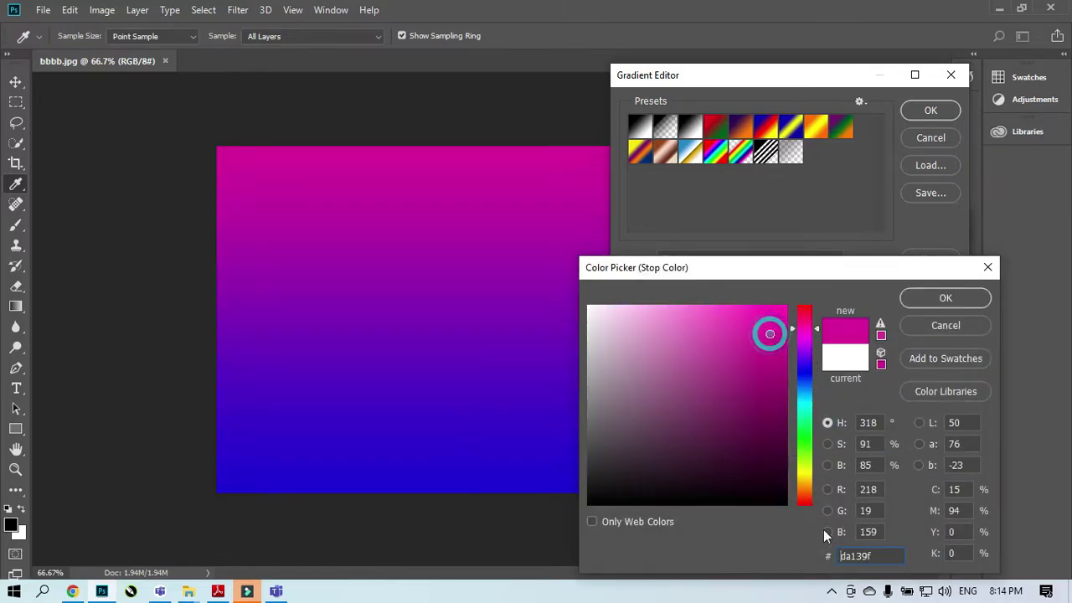
click(945, 299)
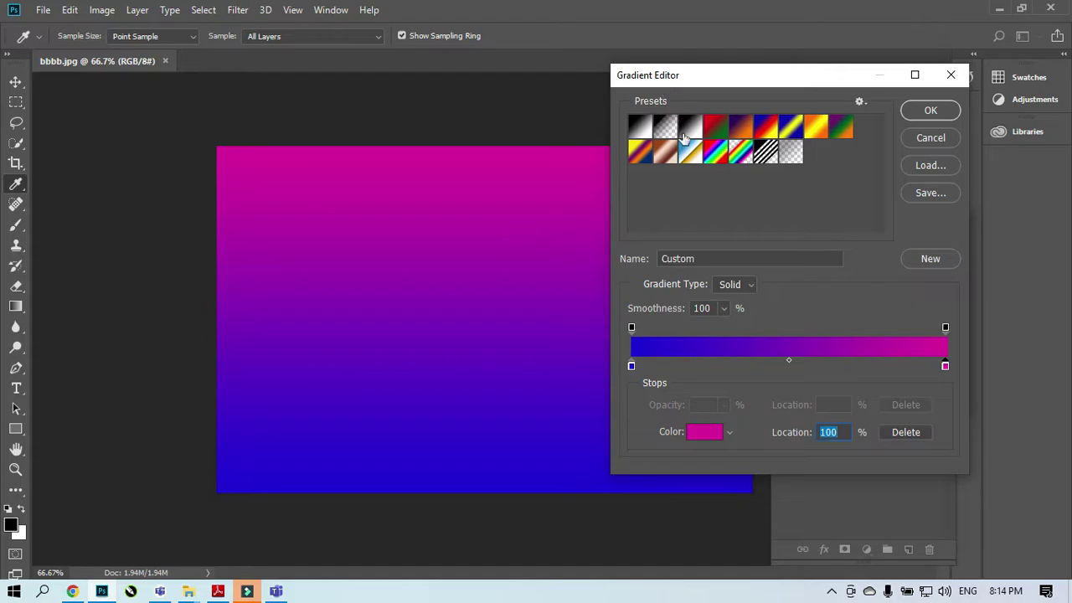
click(930, 114)
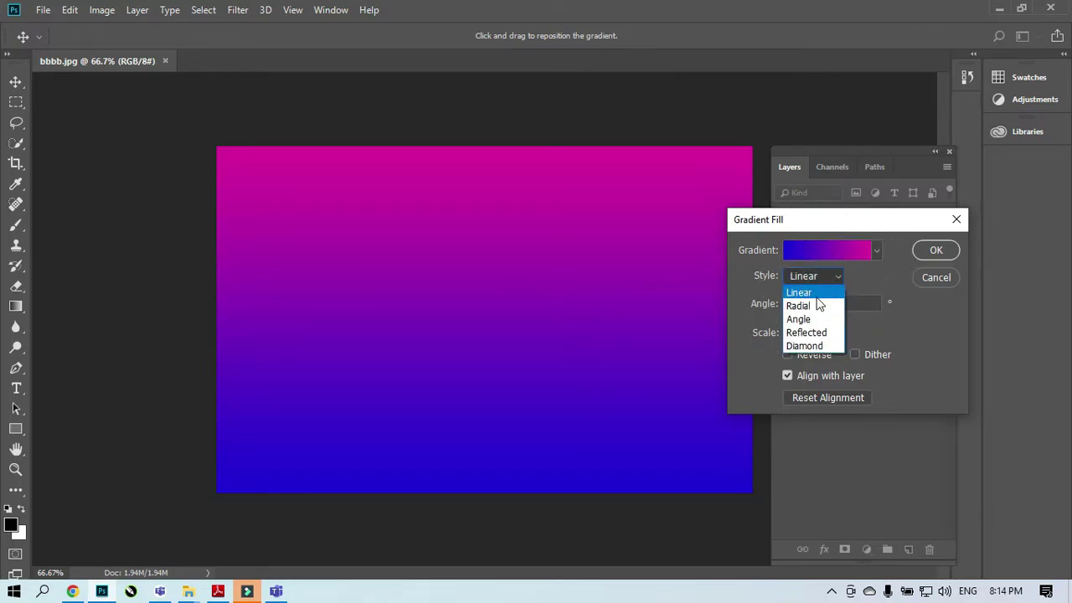
Set the gradient fill's style to Radial and shift its center slightly upward on the image.
click(813, 304)
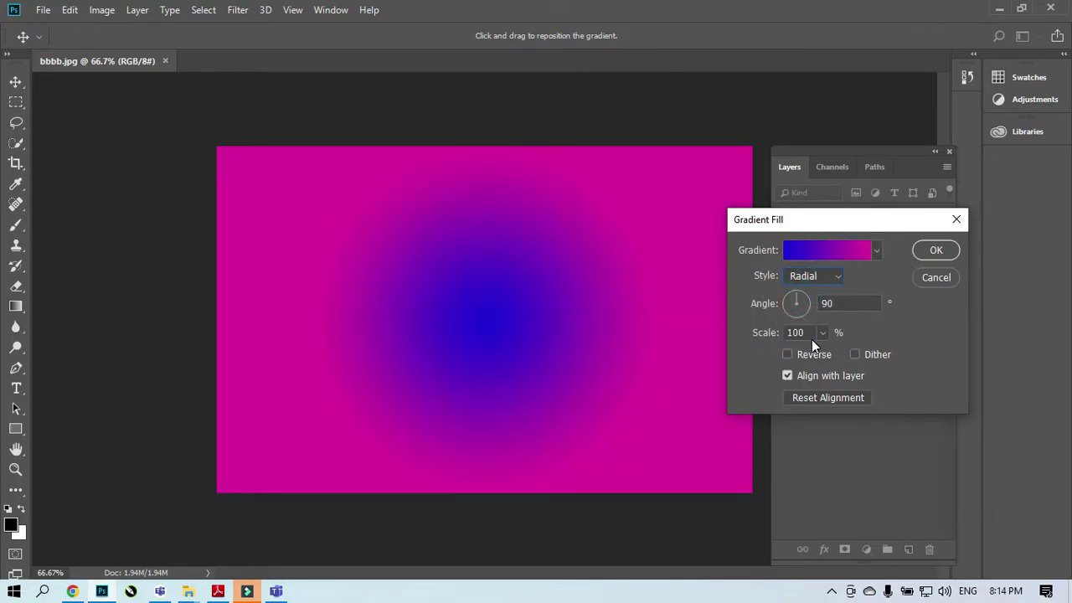
key(ctrl)
mouse_move(505, 305)
mouse_down()
mouse_move(603, 273)
mouse_move(521, 363)
mouse_move(354, 241)
mouse_move(395, 328)
mouse_move(442, 247)
mouse_move(316, 165)
mouse_move(421, 280)
mouse_move(480, 298)
mouse_move(508, 293)
mouse_up()
Rotate the gradient fill's angle to 157.38°.
click(803, 296)
drag(797, 319, 783, 300)
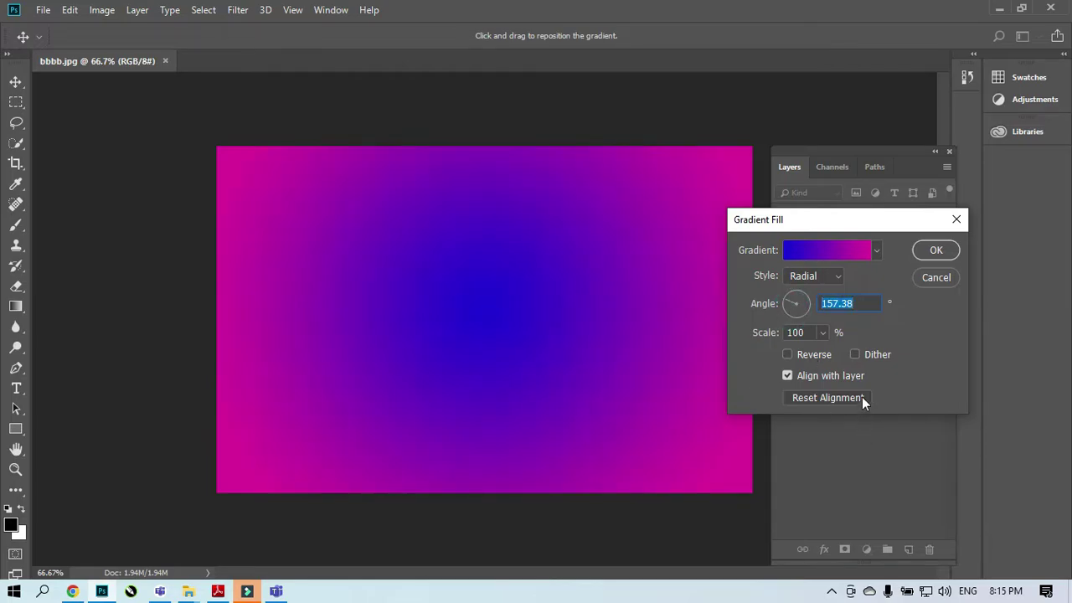
Set the gradient fill's scale to 144%.
click(823, 333)
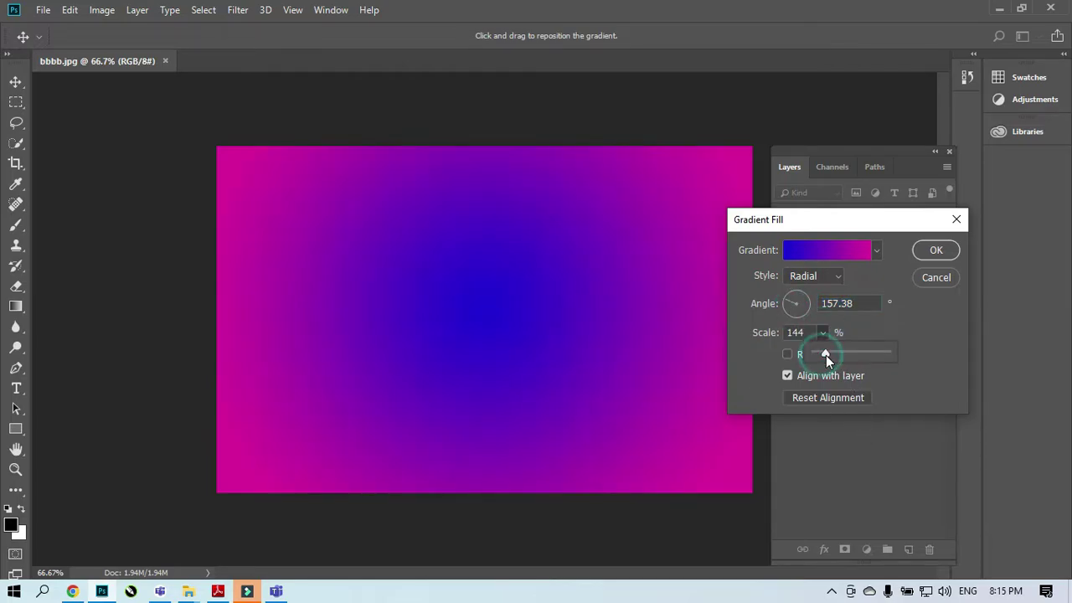
drag(826, 355, 826, 353)
click(910, 306)
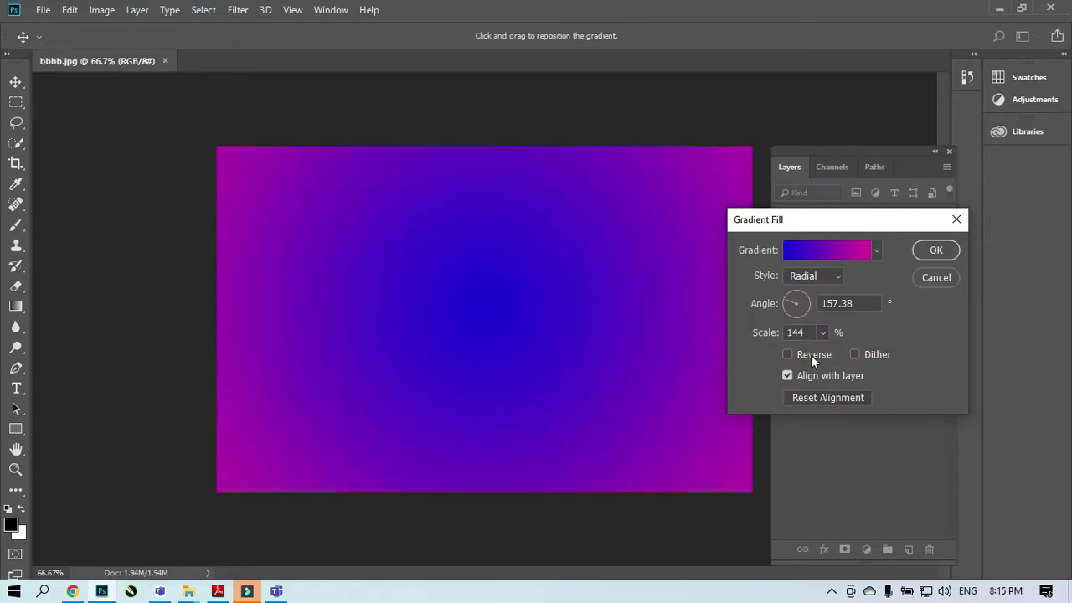
key(ctrl)
key(ctrl)
key(ctrl)
key(ctrl)
key(ctrl)
Turn the gradient fill's Reverse option on and back off, and reset the gradient's alignment.
click(794, 354)
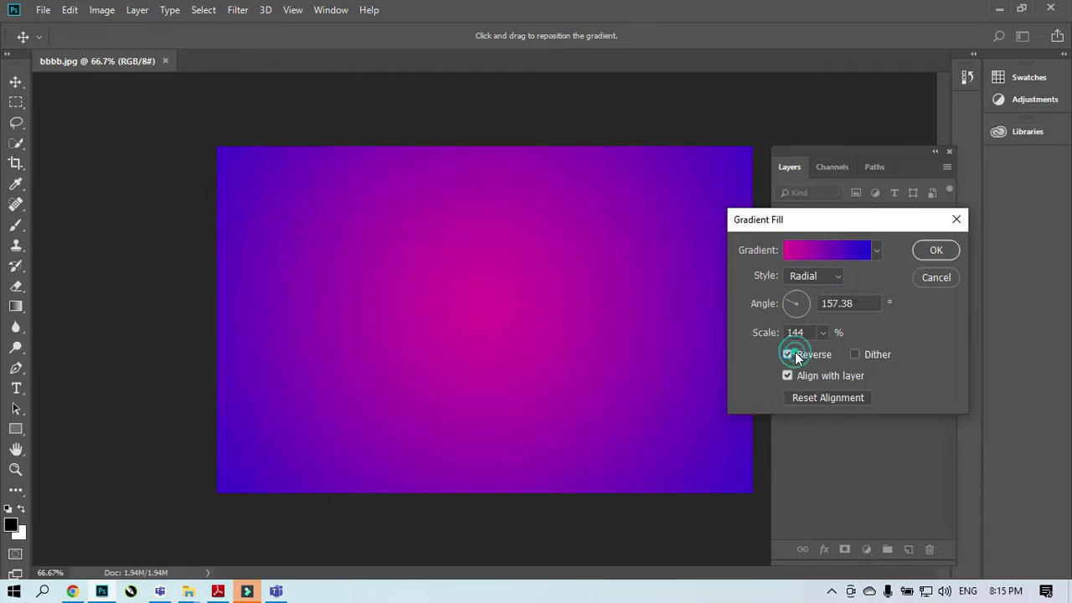
click(791, 354)
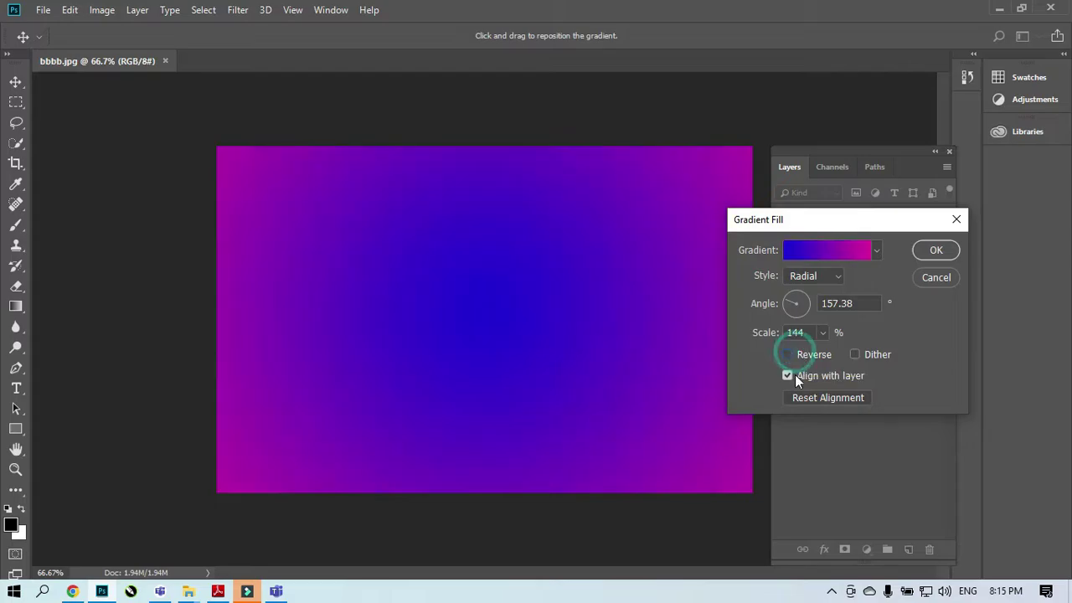
click(820, 399)
Edit the fill's gradient by adding two black color stops at 41% and 71%.
click(828, 252)
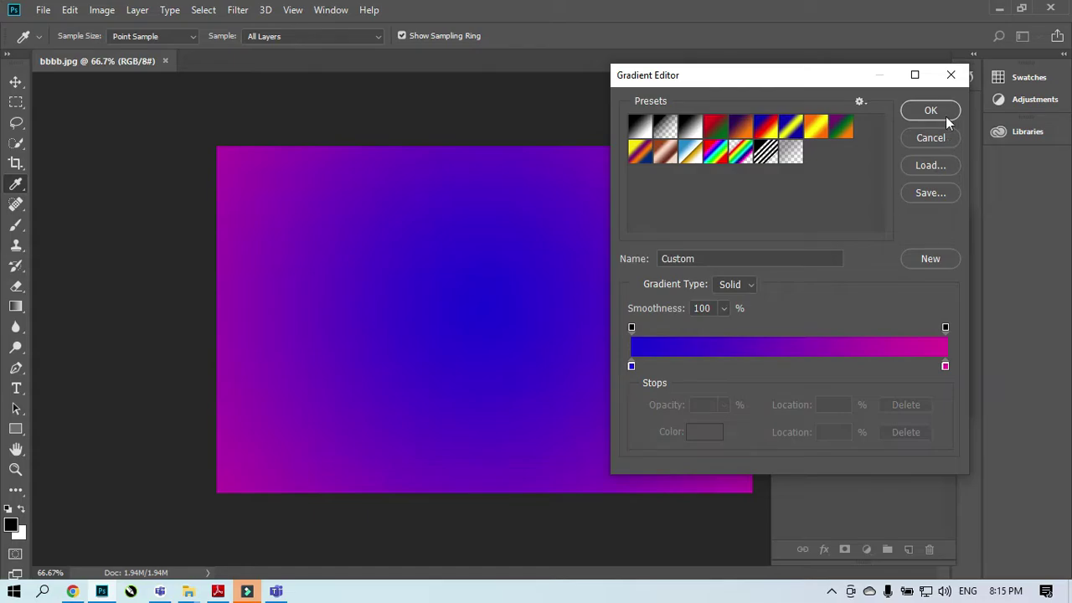
click(951, 74)
click(818, 252)
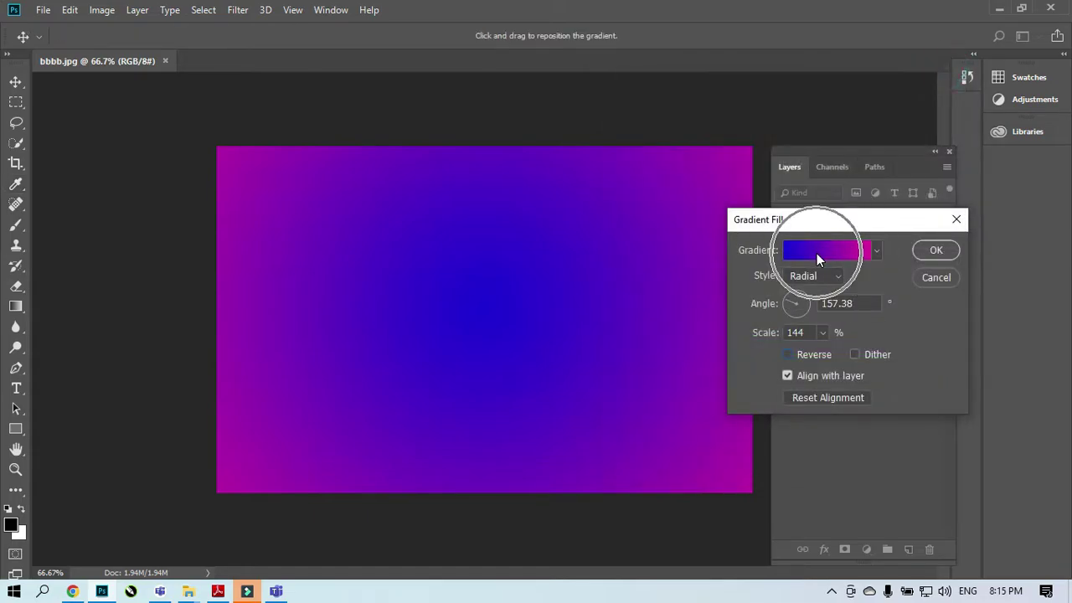
click(779, 345)
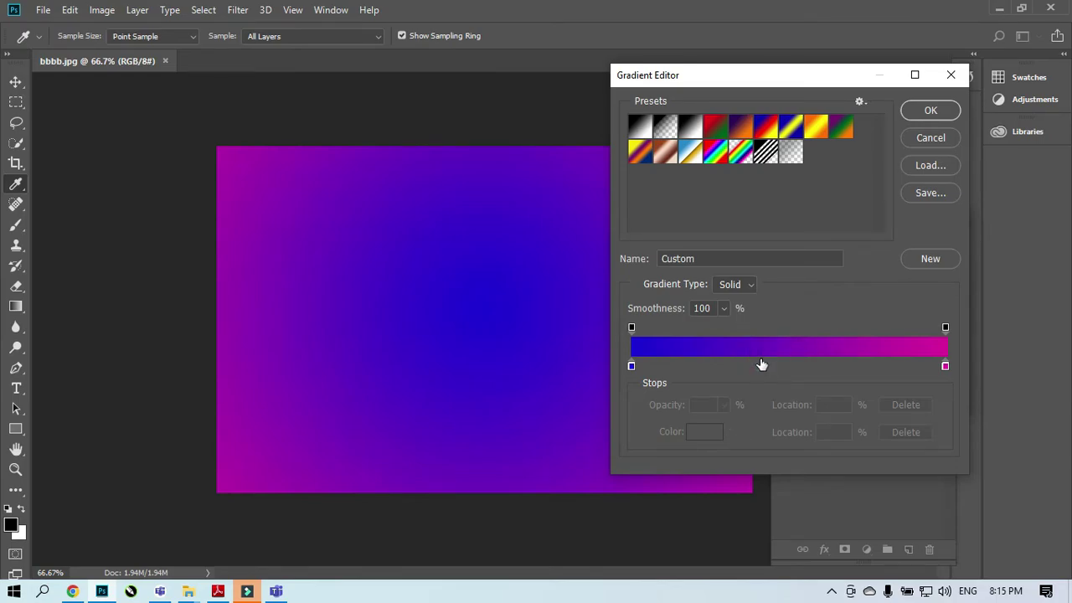
click(760, 365)
double_click(759, 365)
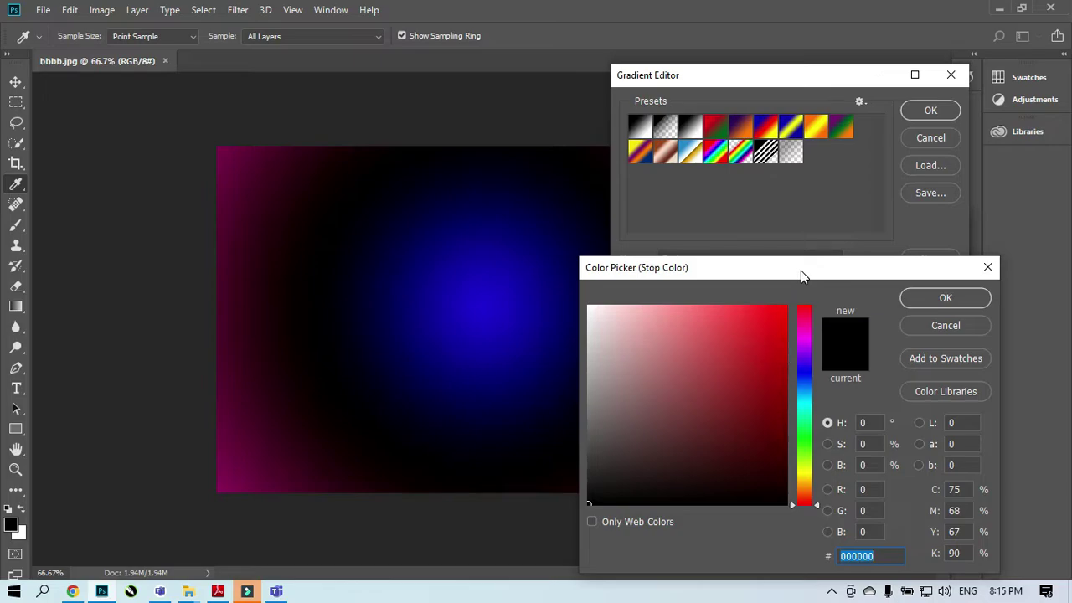
drag(800, 271, 456, 281)
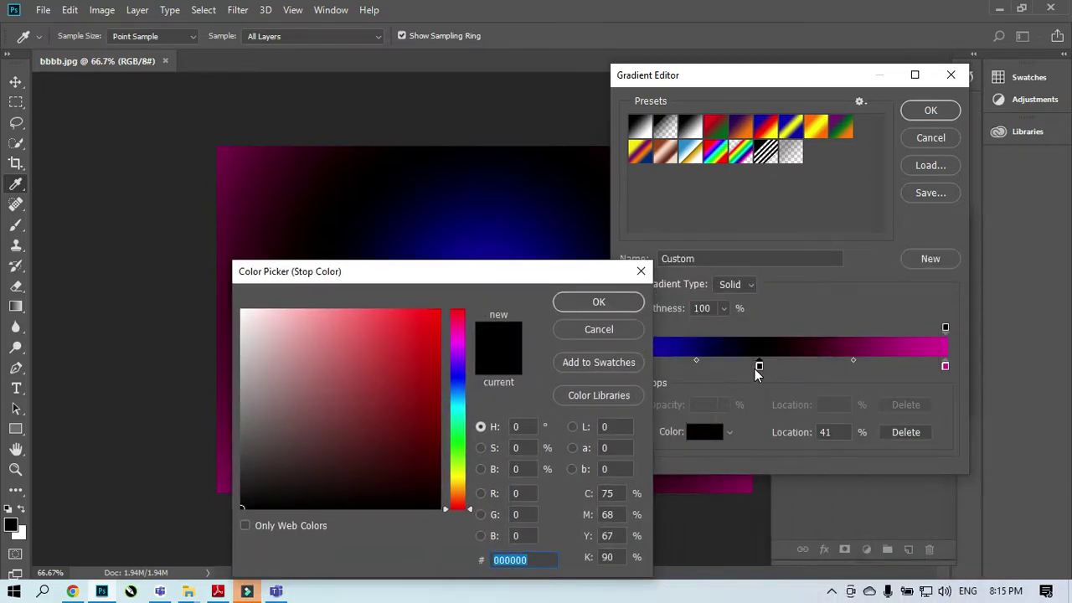
click(640, 271)
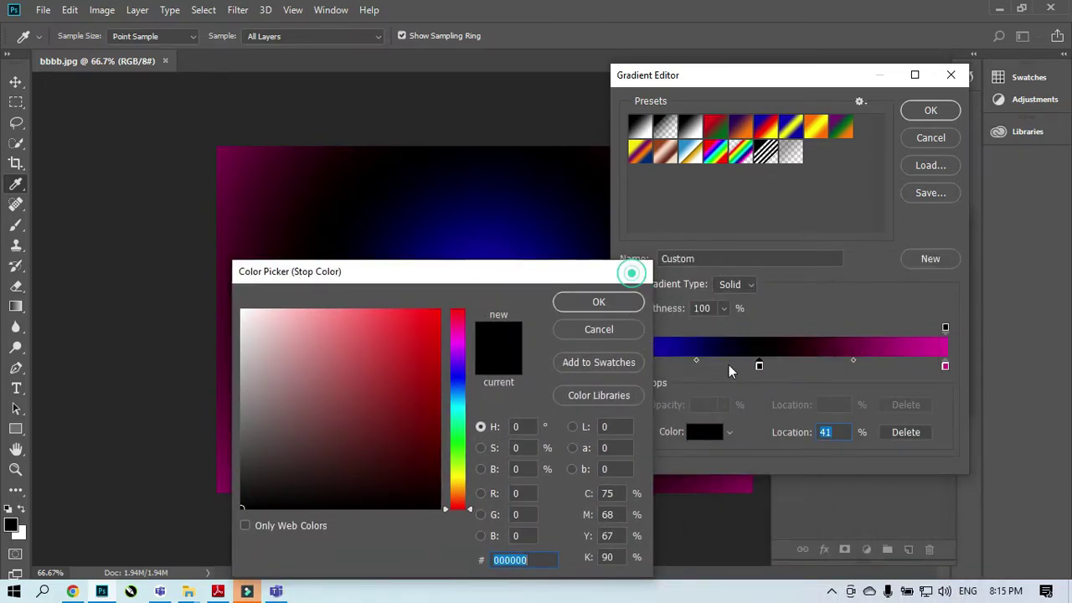
double_click(856, 366)
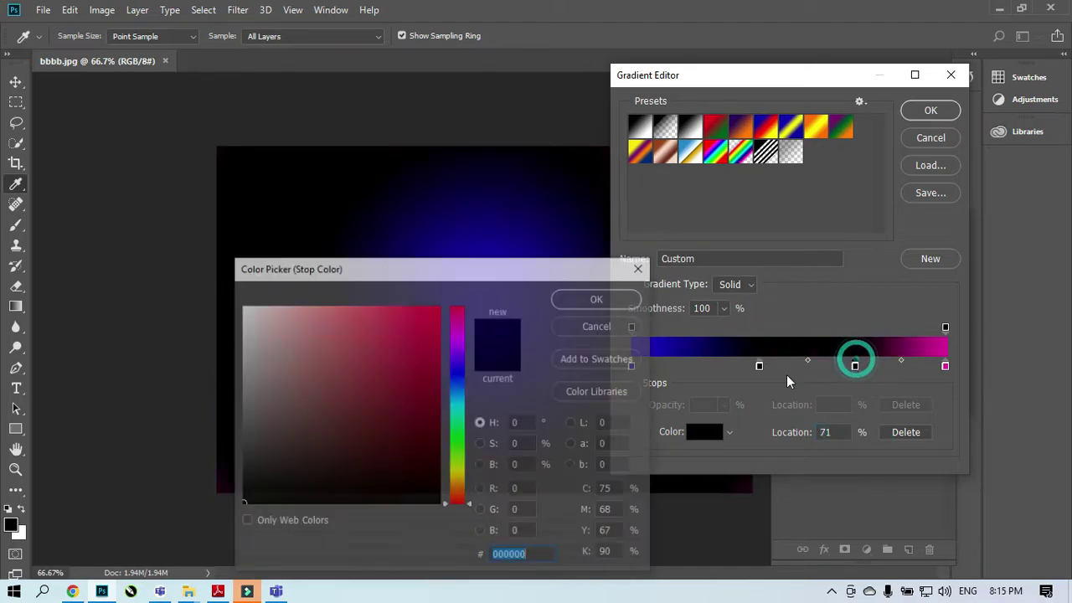
click(640, 268)
Recolor the gradient's black stop at 41% to a muted dusty pink.
click(758, 365)
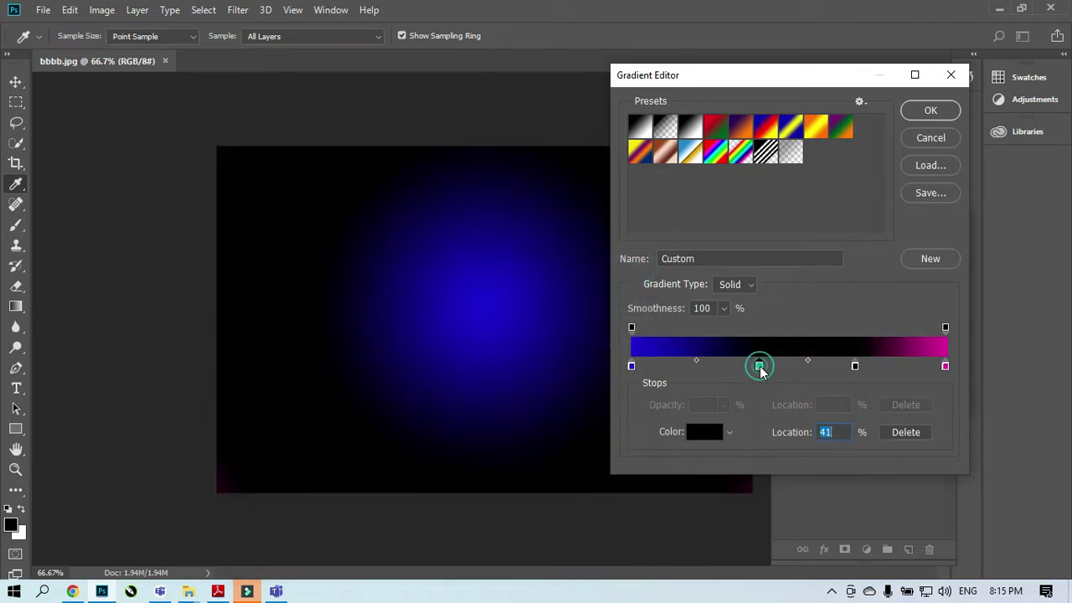
click(703, 431)
click(393, 333)
click(406, 371)
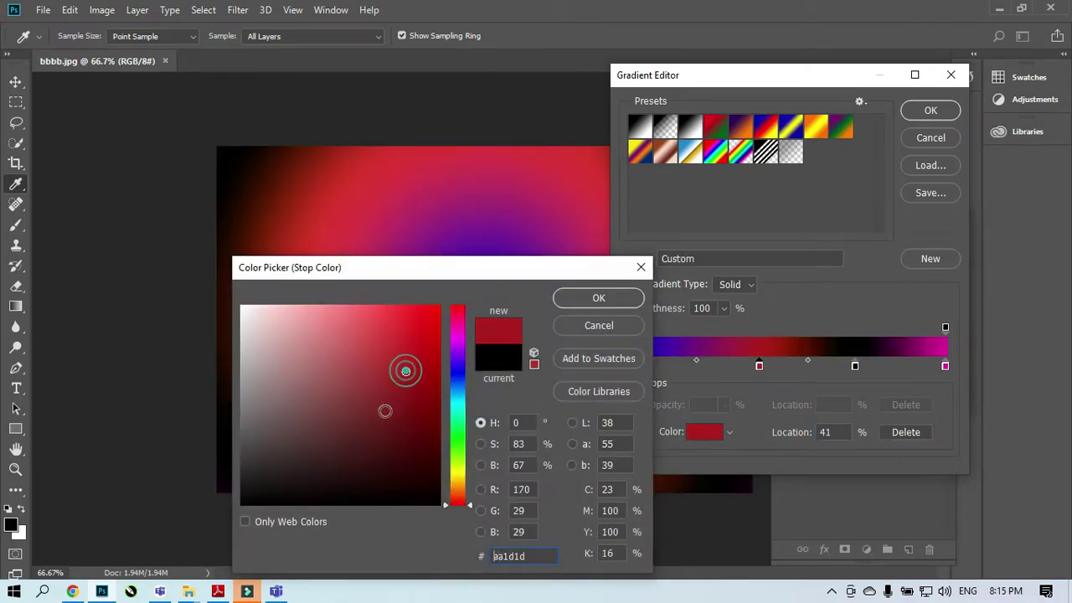
click(385, 410)
click(335, 377)
click(316, 363)
click(617, 304)
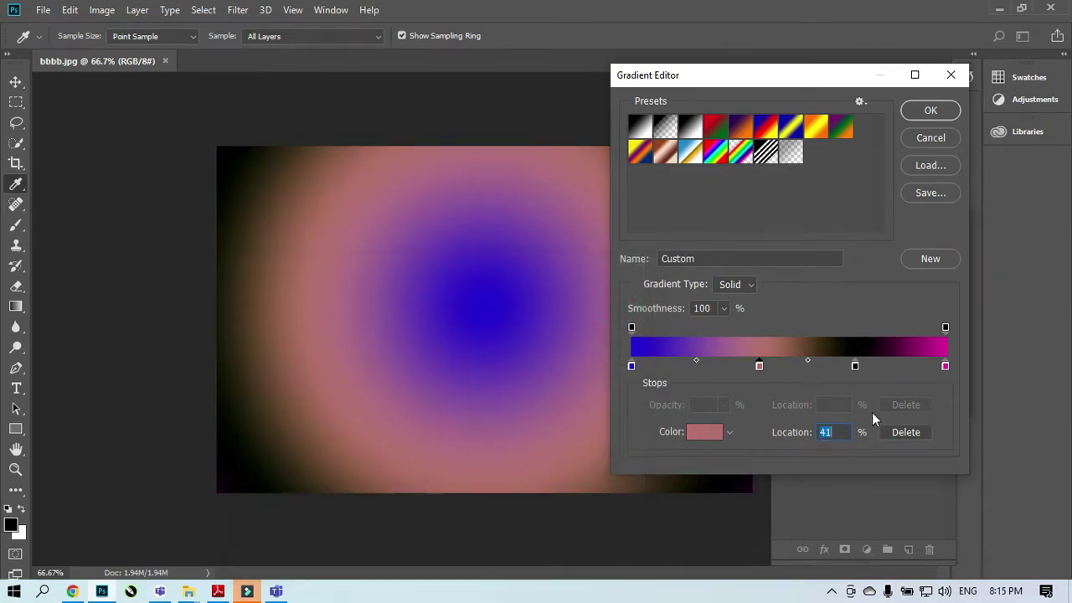
Add a dark maroon 351414 color stop at 72% and accept the edited gradient and the gradient fill.
click(857, 365)
click(701, 431)
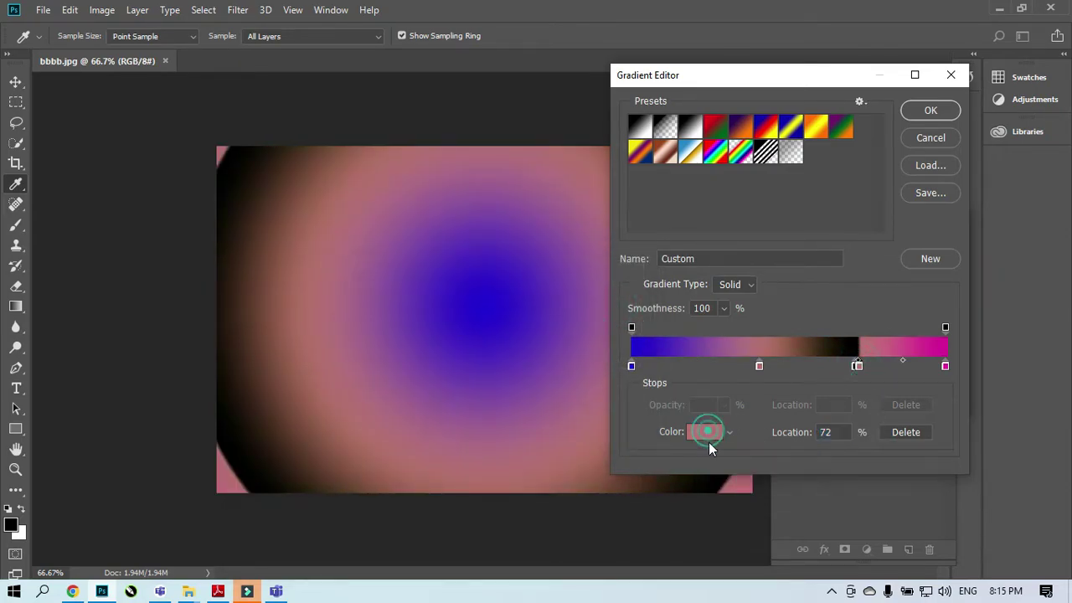
click(354, 409)
click(363, 461)
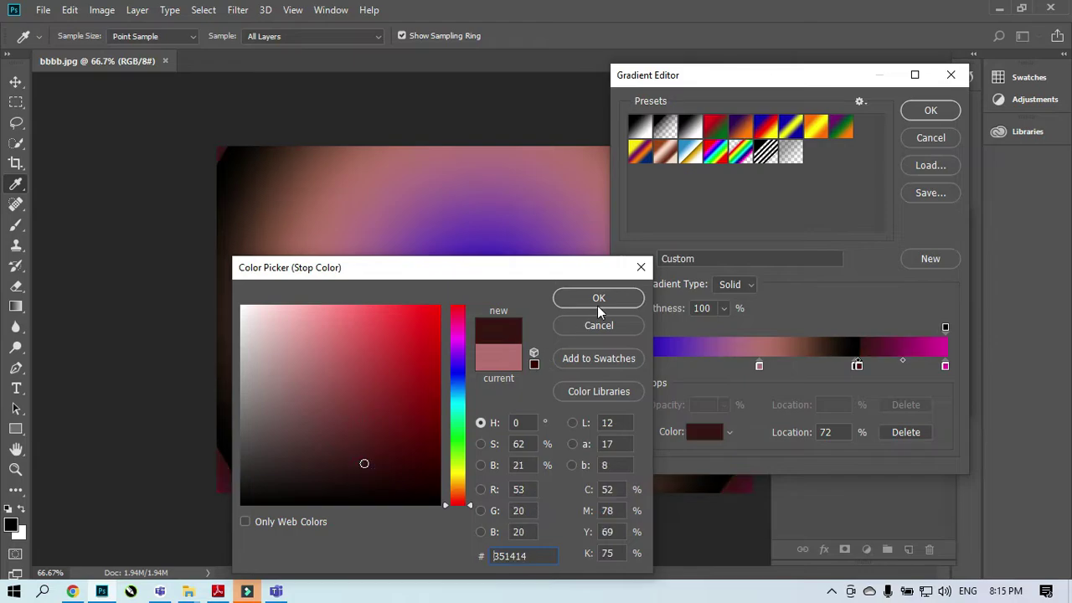
click(594, 297)
click(932, 113)
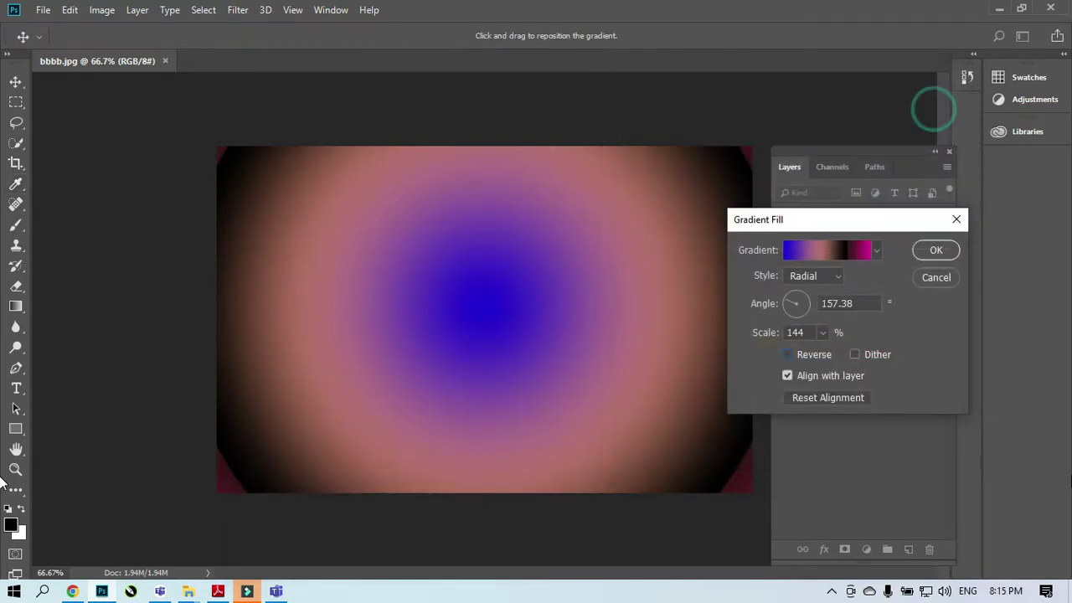
click(937, 251)
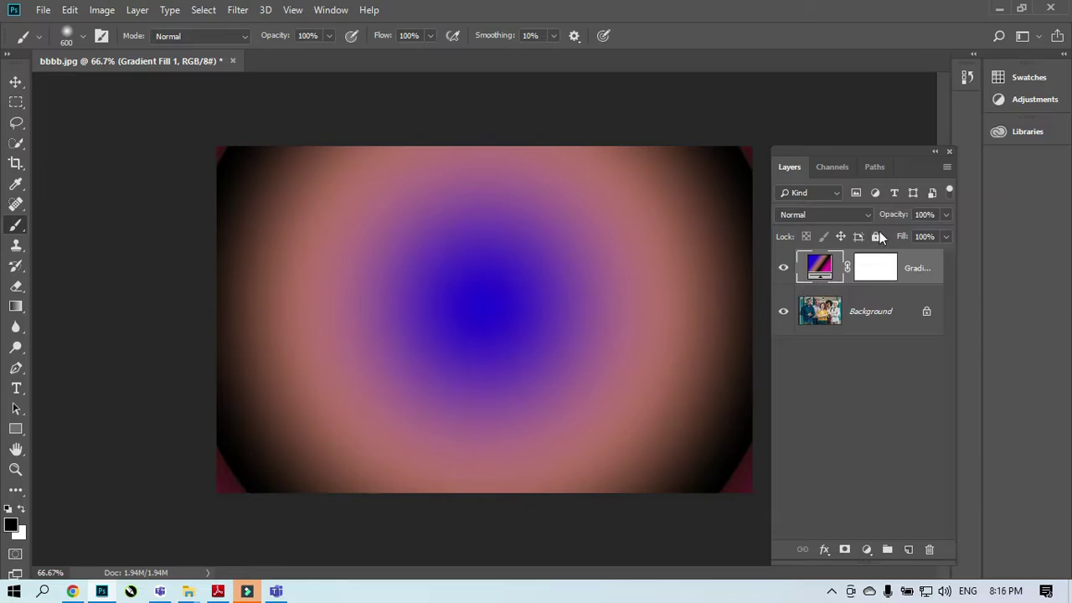
Lower the gradient fill layer's opacity to 76% and paint black on its mask over the woman in the center.
drag(901, 215, 888, 215)
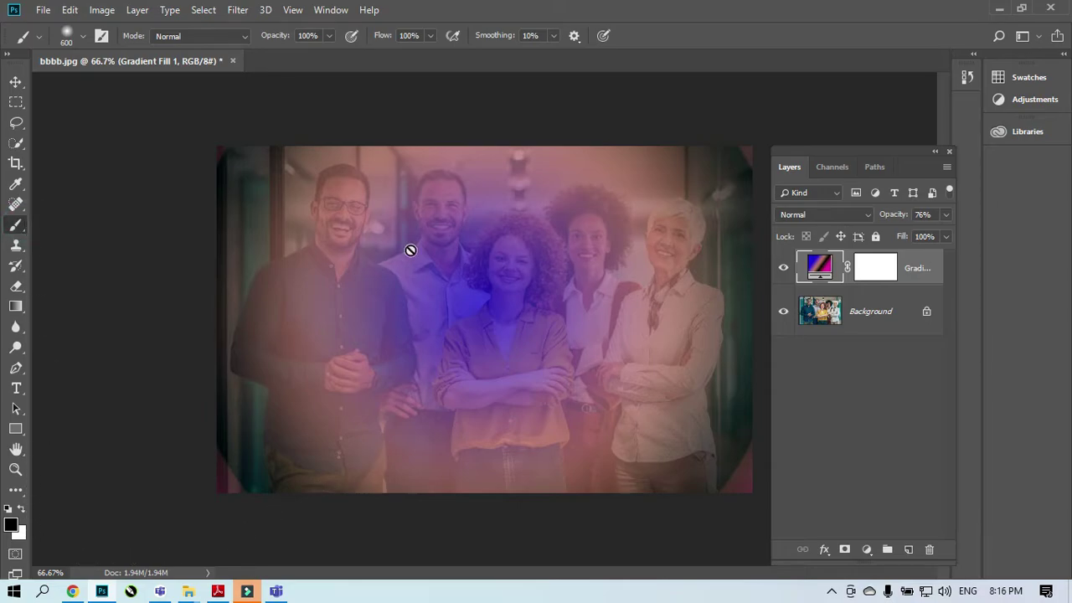
click(873, 281)
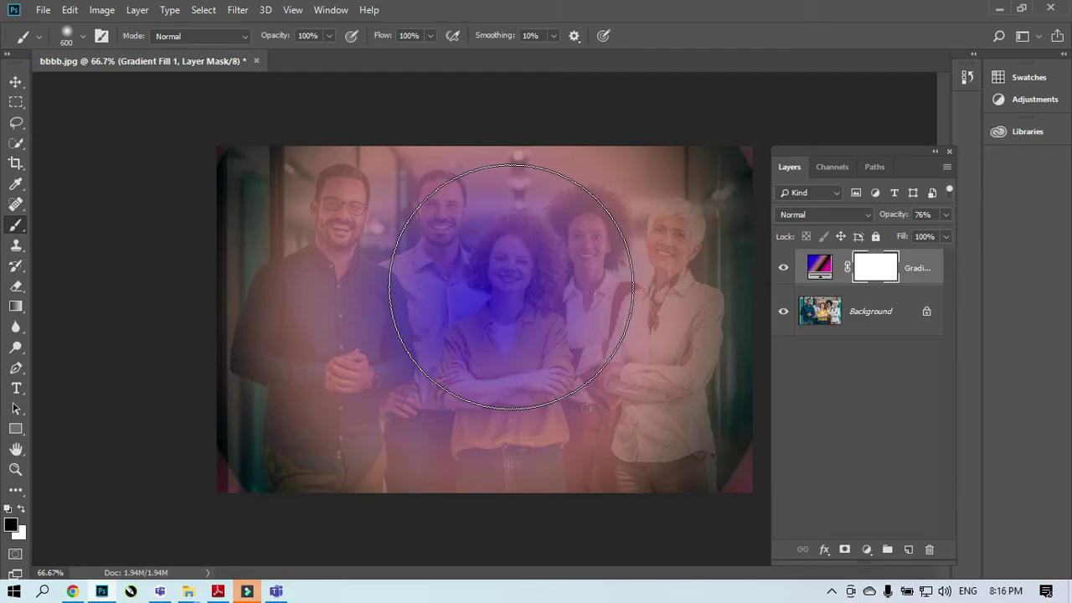
click(510, 287)
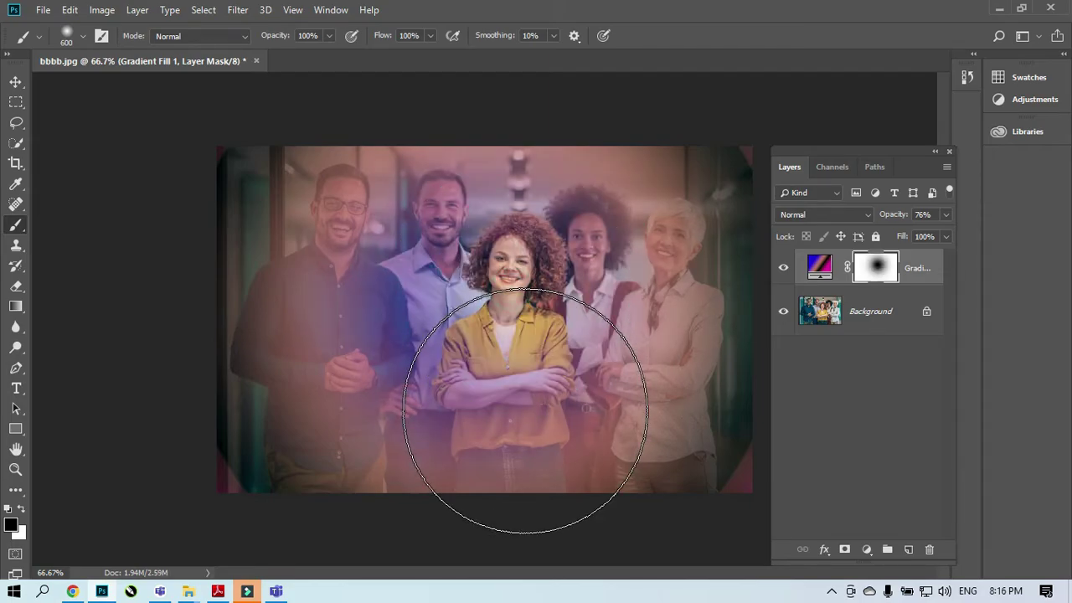
Paint more black on the gradient fill's mask around the central woman's head and reduce the brush size to 200.
key(bracketleft)
key(bracketleft)
key(bracketleft)
key(bracketleft)
key(bracketleft)
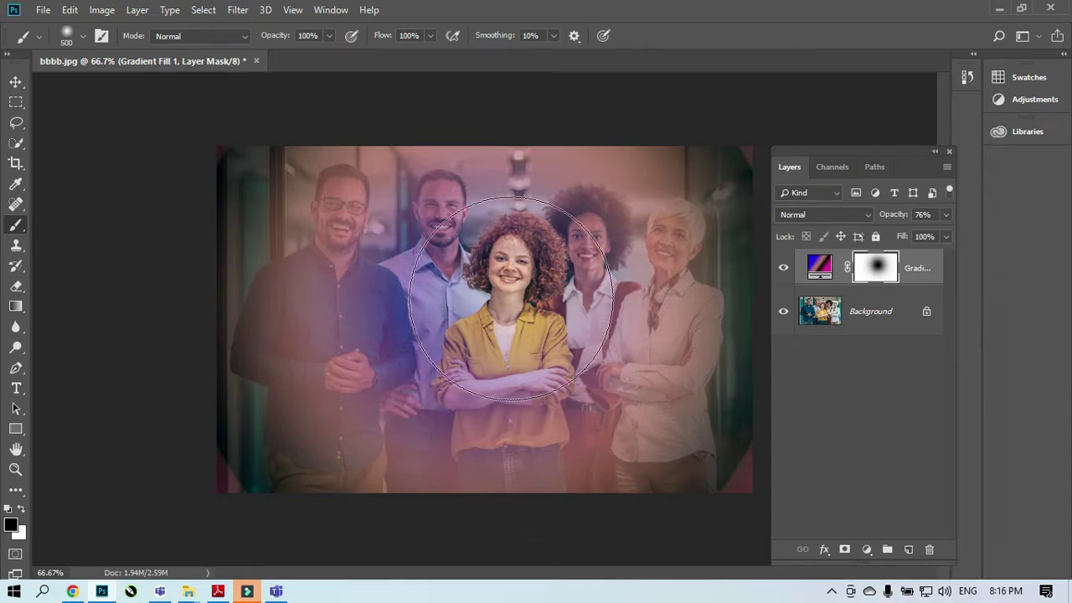
mouse_move(515, 269)
mouse_down()
mouse_move(532, 212)
mouse_move(492, 285)
mouse_move(478, 280)
mouse_move(504, 240)
mouse_move(512, 292)
mouse_up()
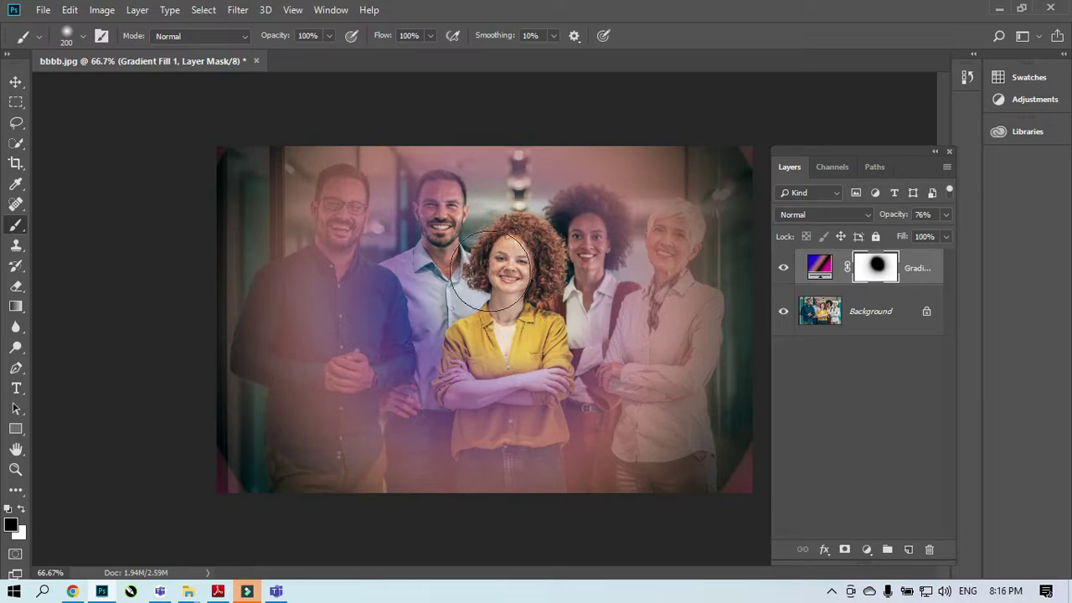
key(ctrl)
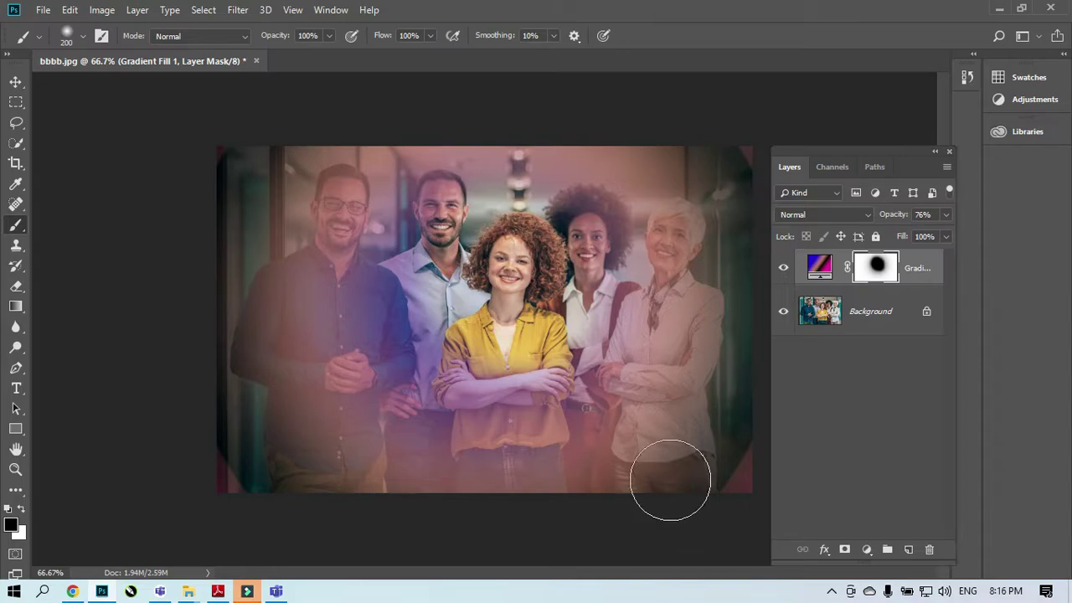
Hide the layer list and close the bbbb.jpg document without saving its changes.
click(949, 153)
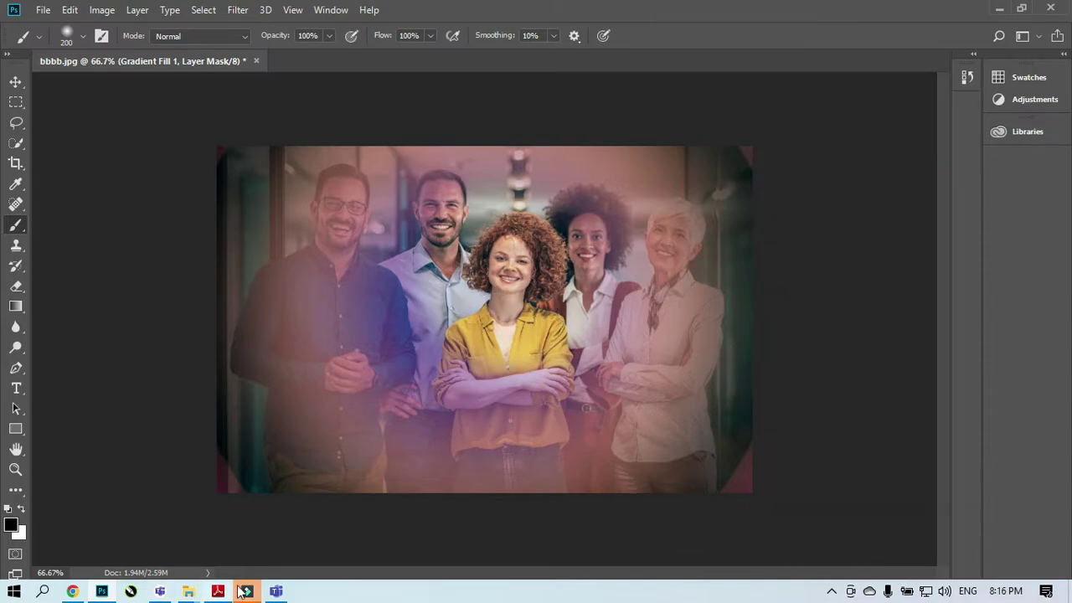
click(255, 61)
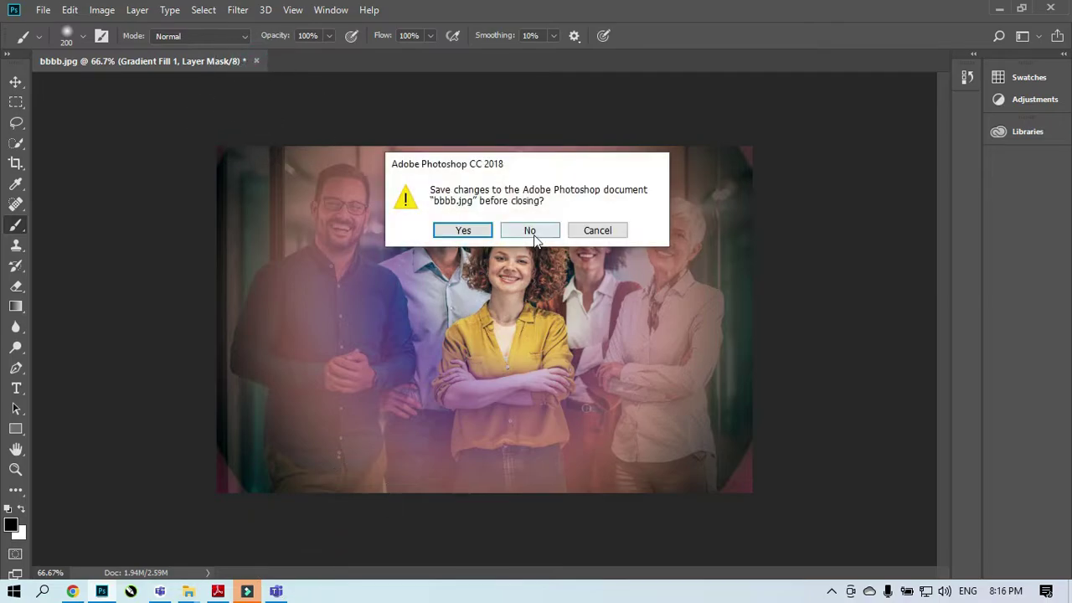
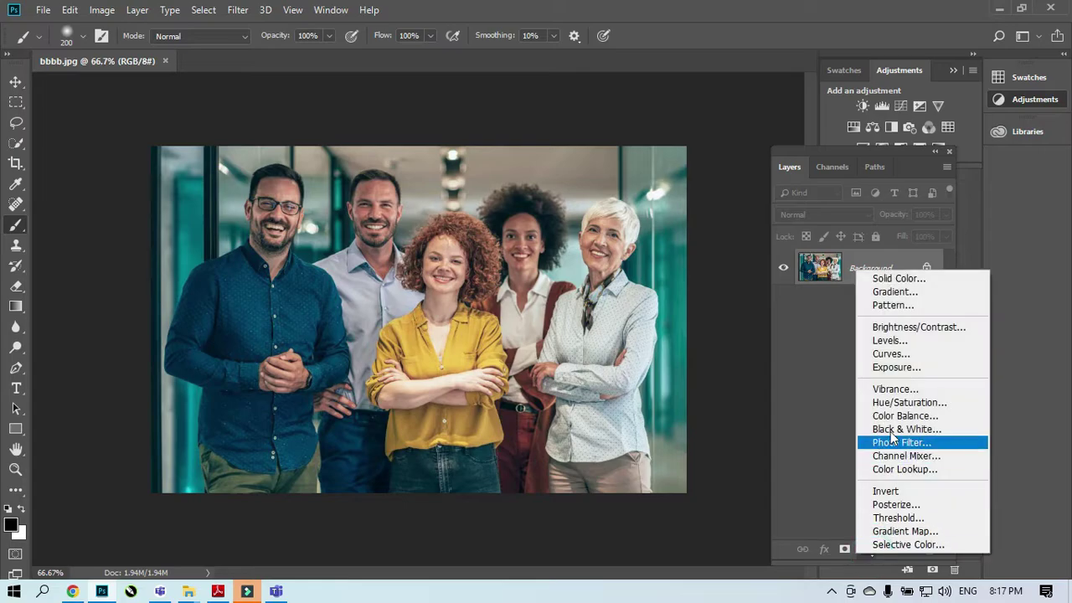
Add a Pattern fill layer above the Background photo and move its settings clear of the image.
click(893, 304)
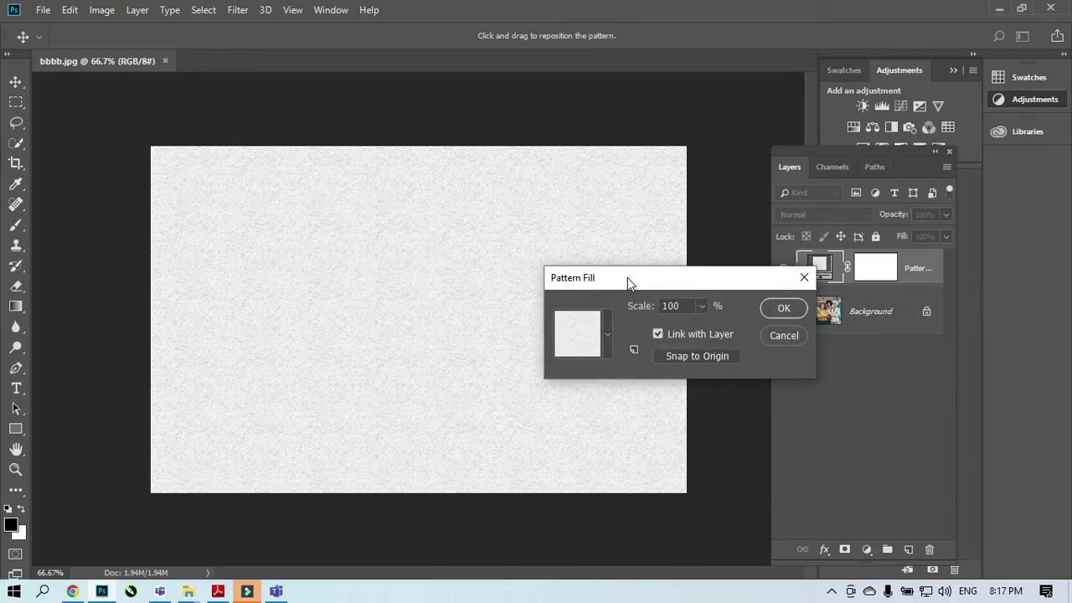
drag(627, 277, 712, 364)
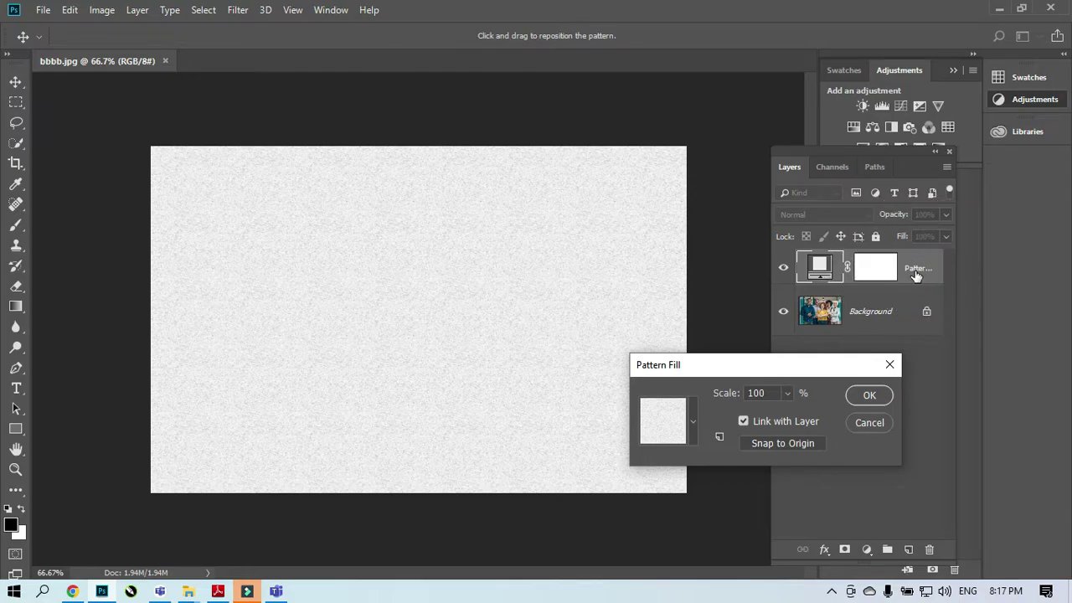
drag(750, 364, 763, 221)
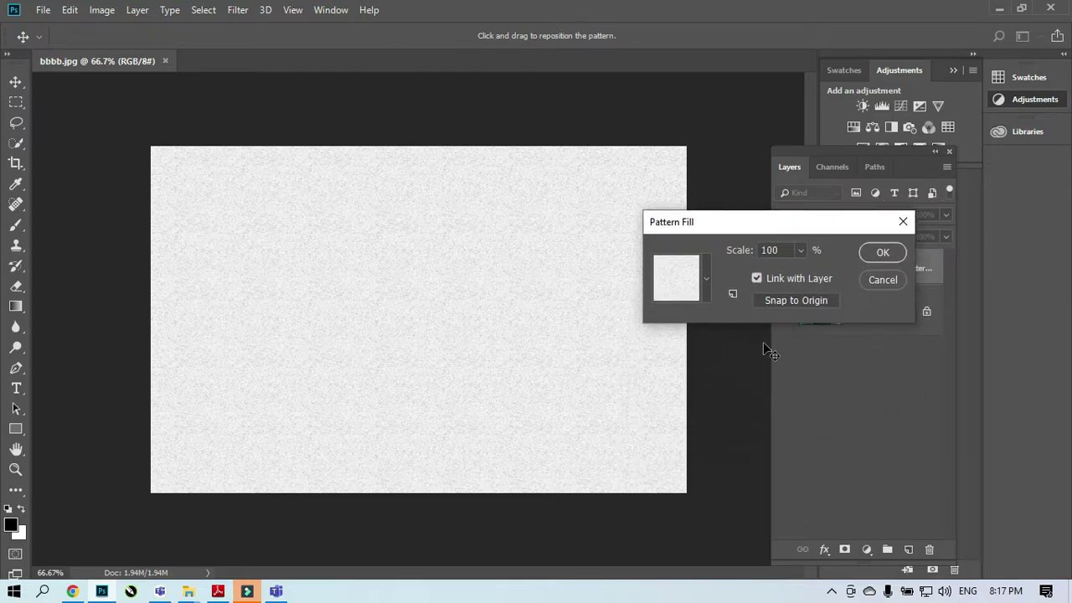
Try several patterns for the Pattern fill, including the purple, yellow flower, grey textured and blue bubble ones.
click(706, 278)
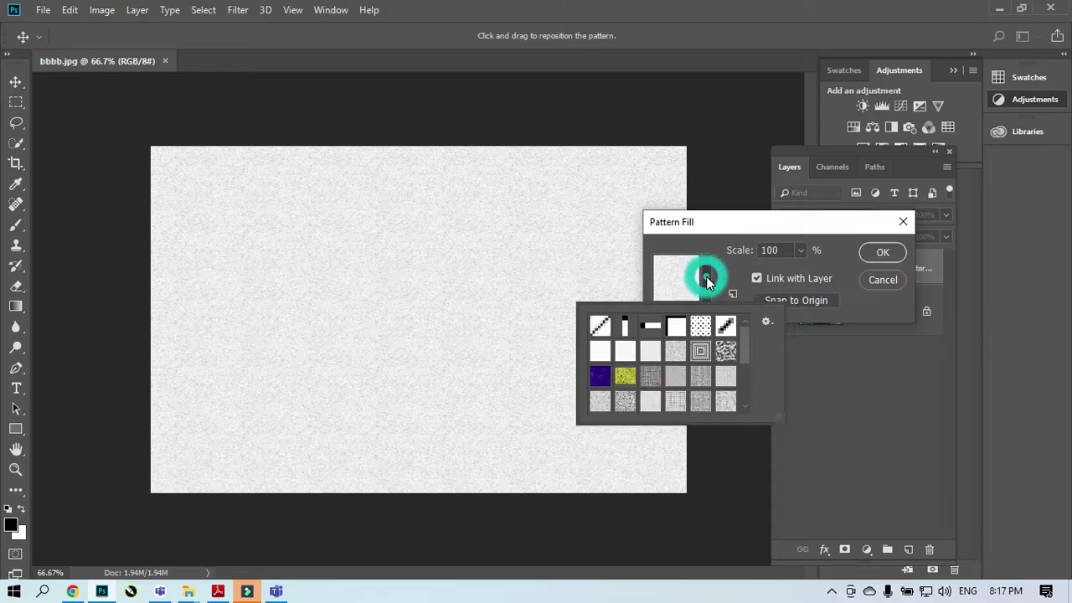
click(600, 376)
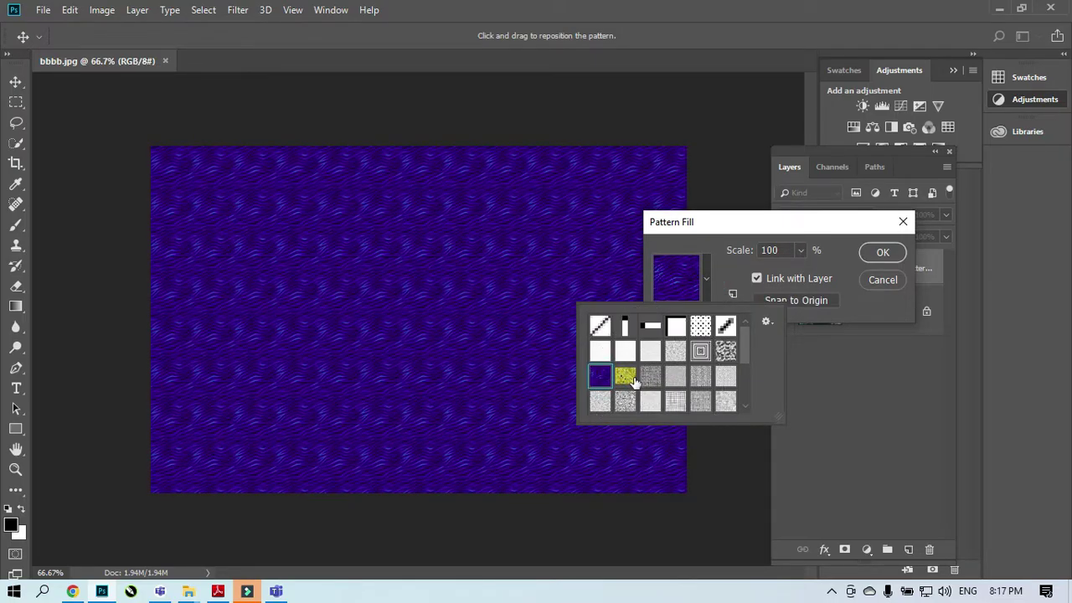
click(627, 377)
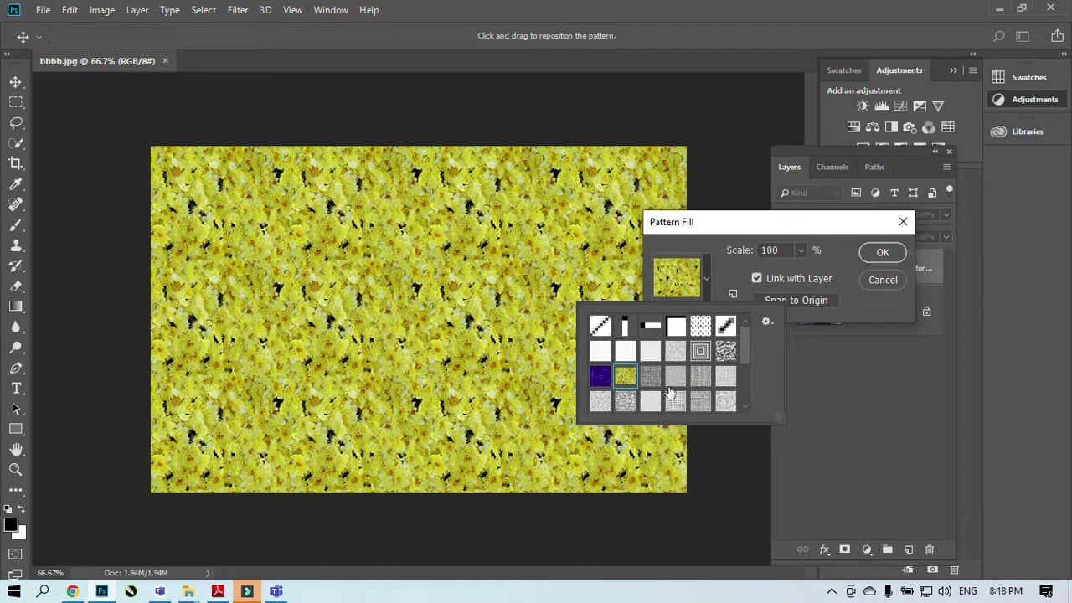
click(674, 385)
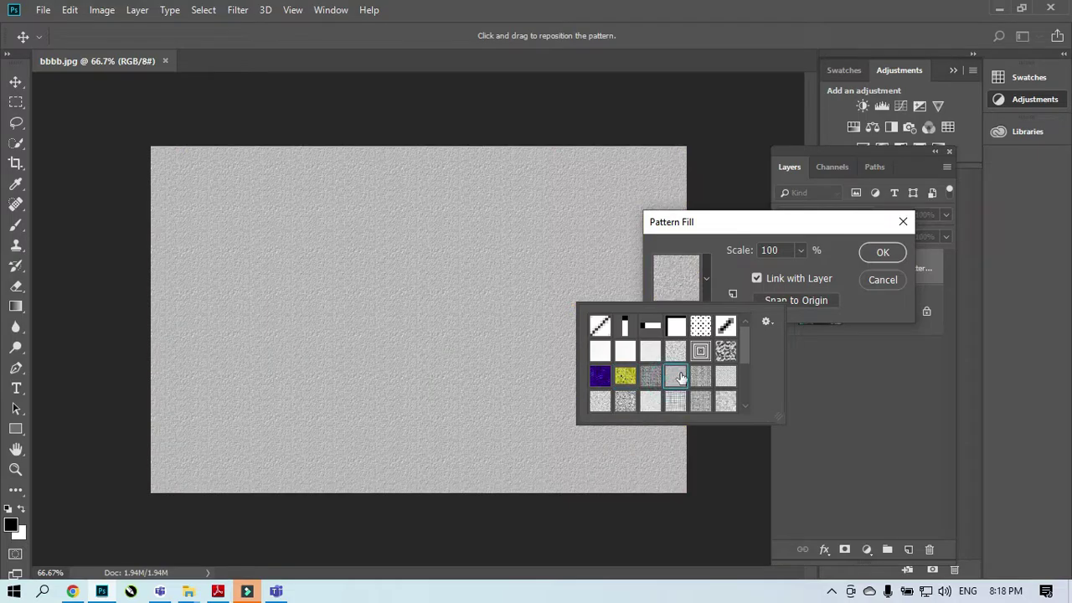
click(676, 353)
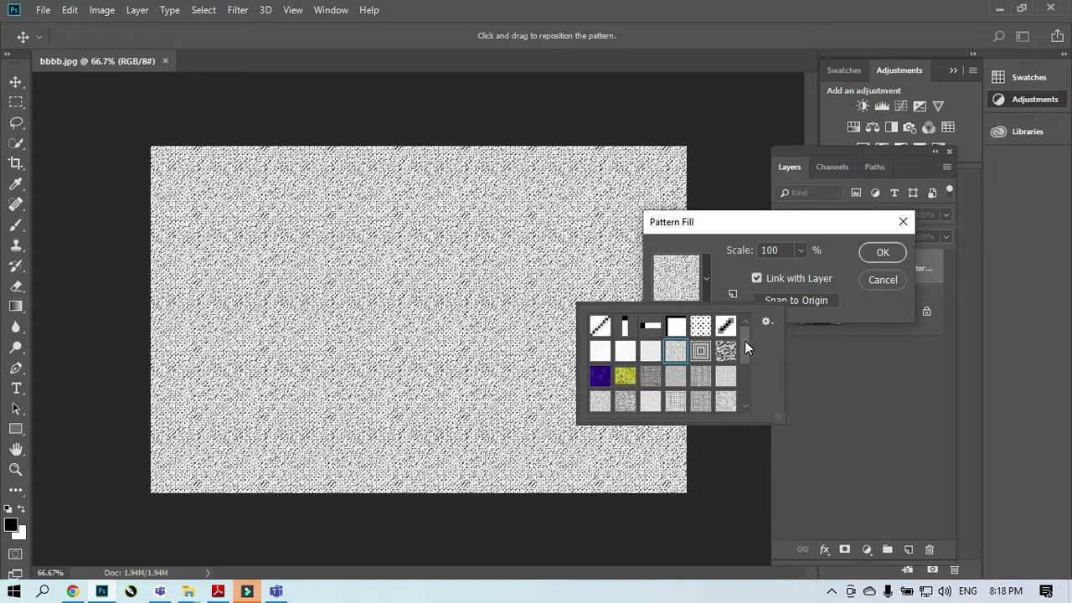
drag(744, 340, 743, 383)
click(701, 378)
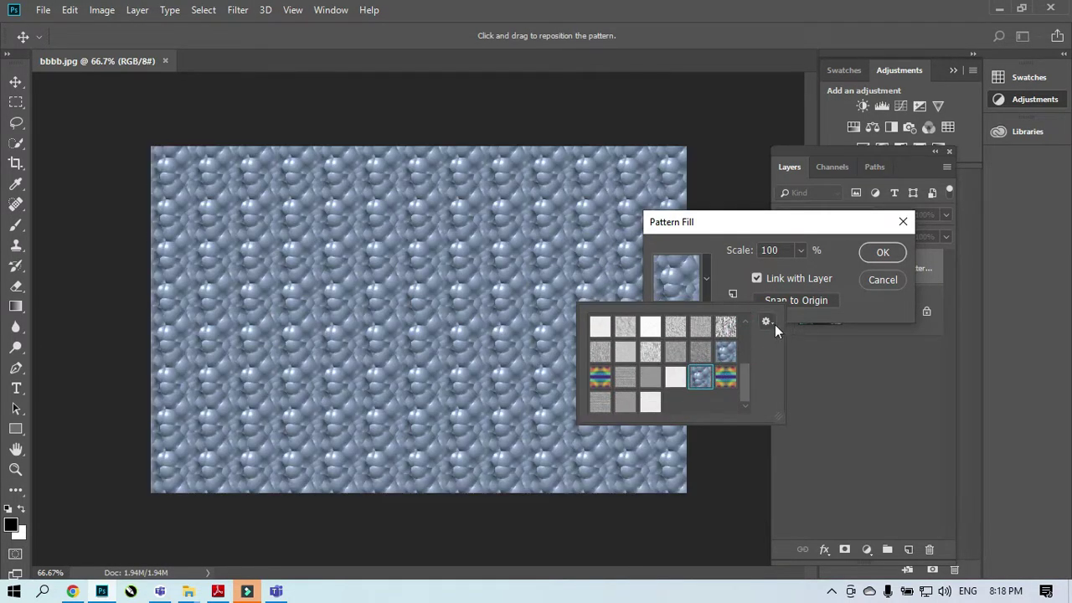
Append the Color Paper set to the available patterns for the Pattern fill.
click(766, 322)
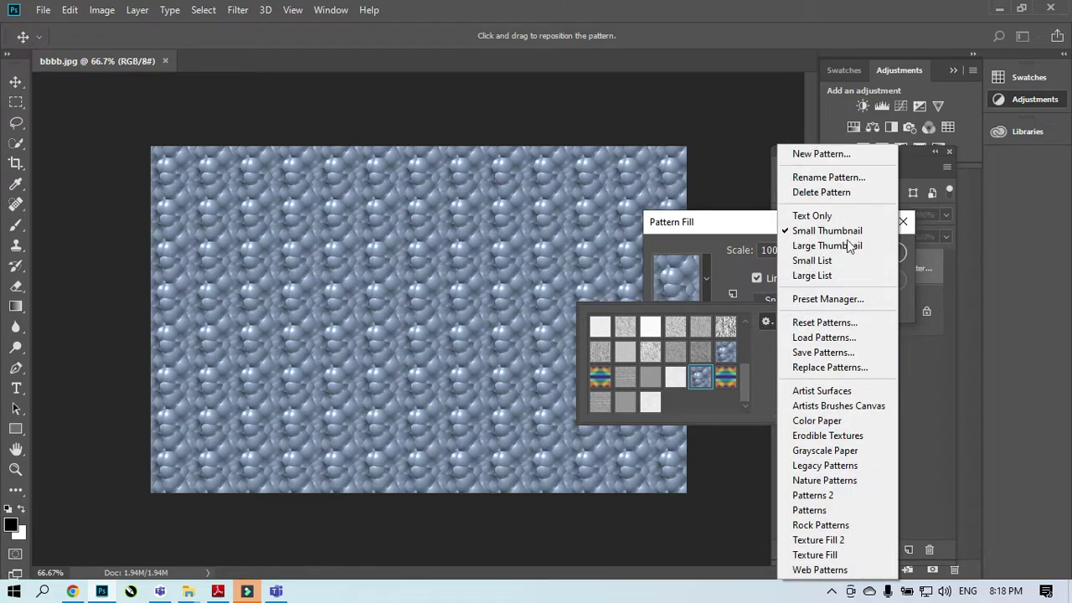
click(838, 427)
click(596, 232)
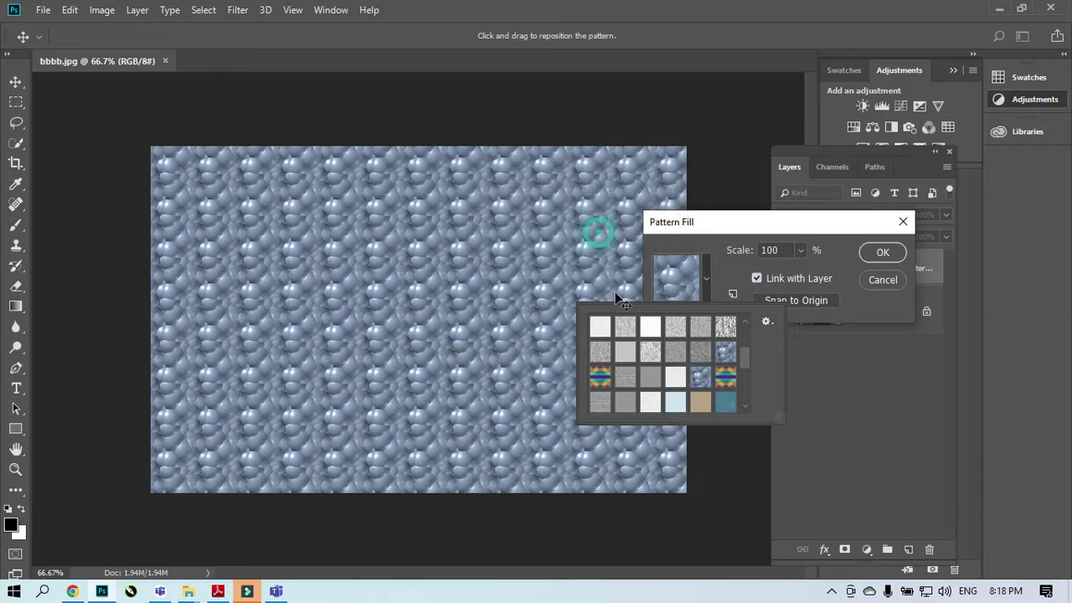
Try Color Paper patterns on the Pattern fill, including the teal, striped grey, dark green, brown, tan and dark red papers.
click(725, 403)
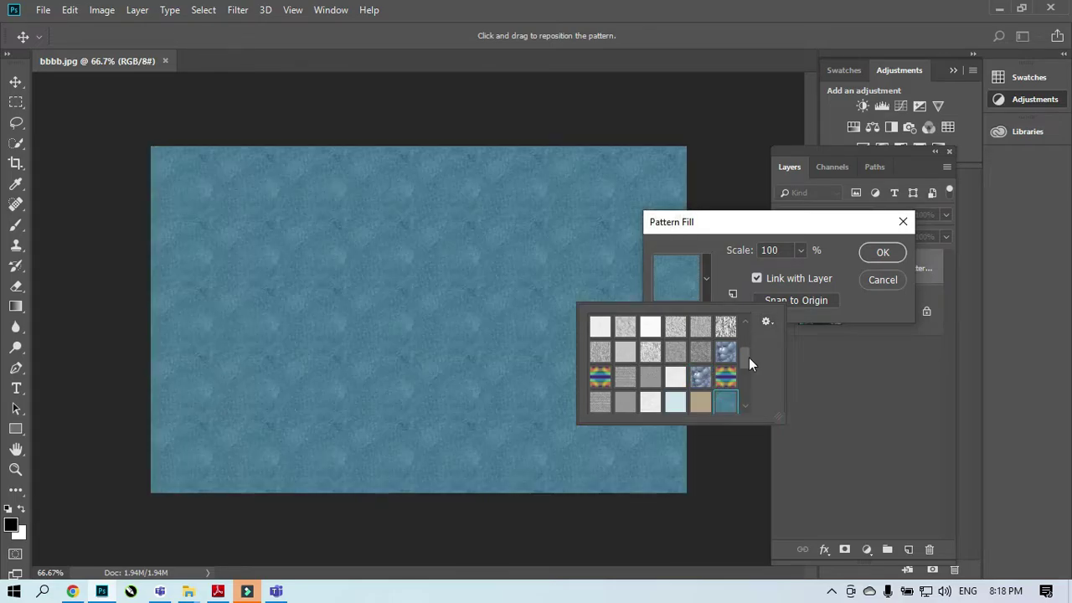
drag(749, 360, 747, 374)
click(680, 381)
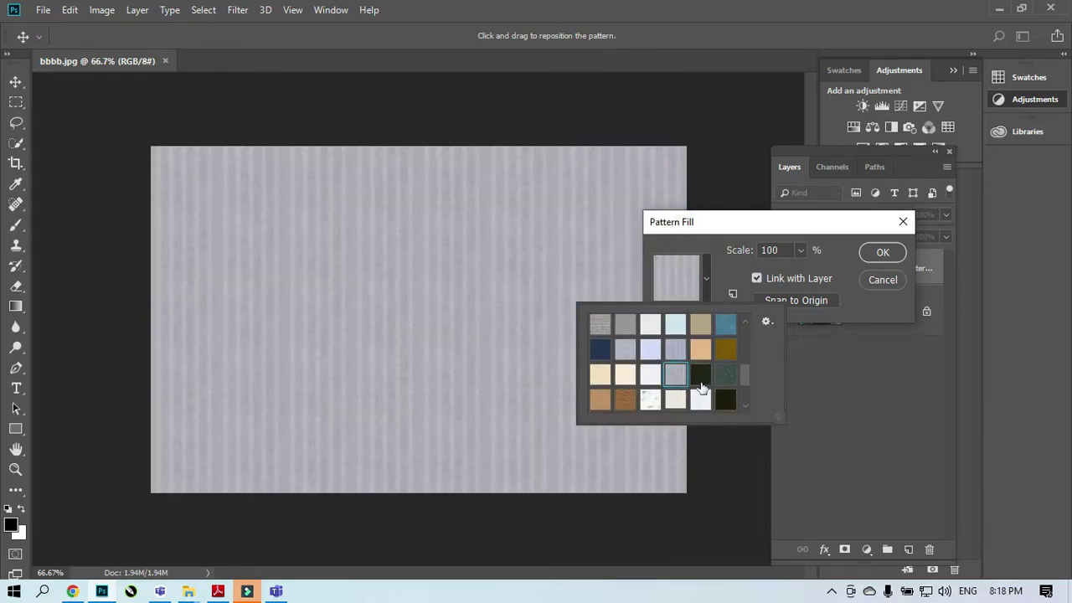
click(698, 374)
click(722, 376)
click(700, 375)
click(625, 399)
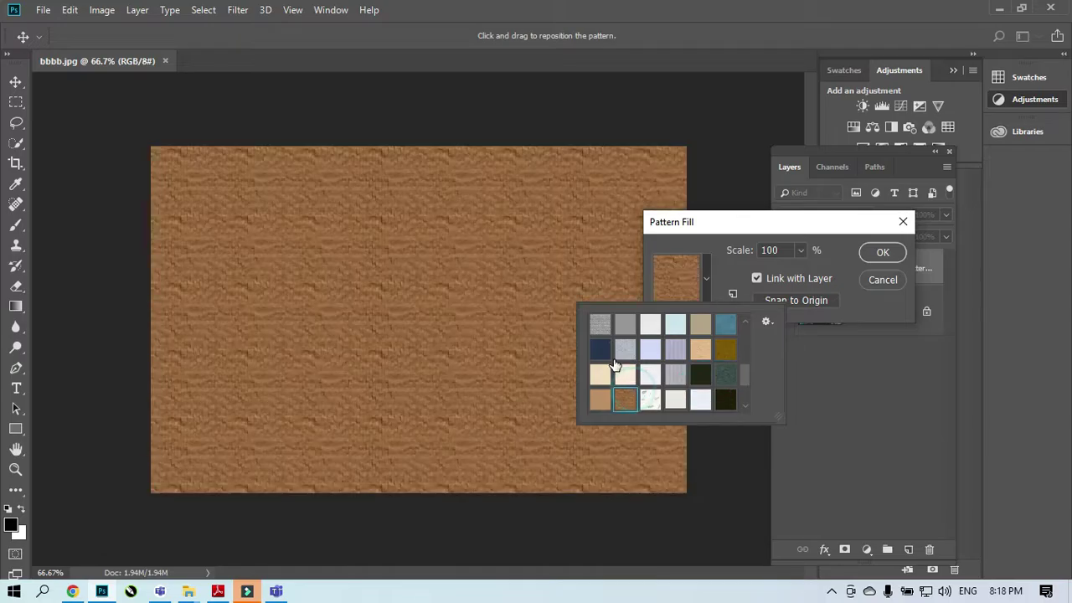
click(625, 349)
click(599, 399)
drag(745, 363, 743, 396)
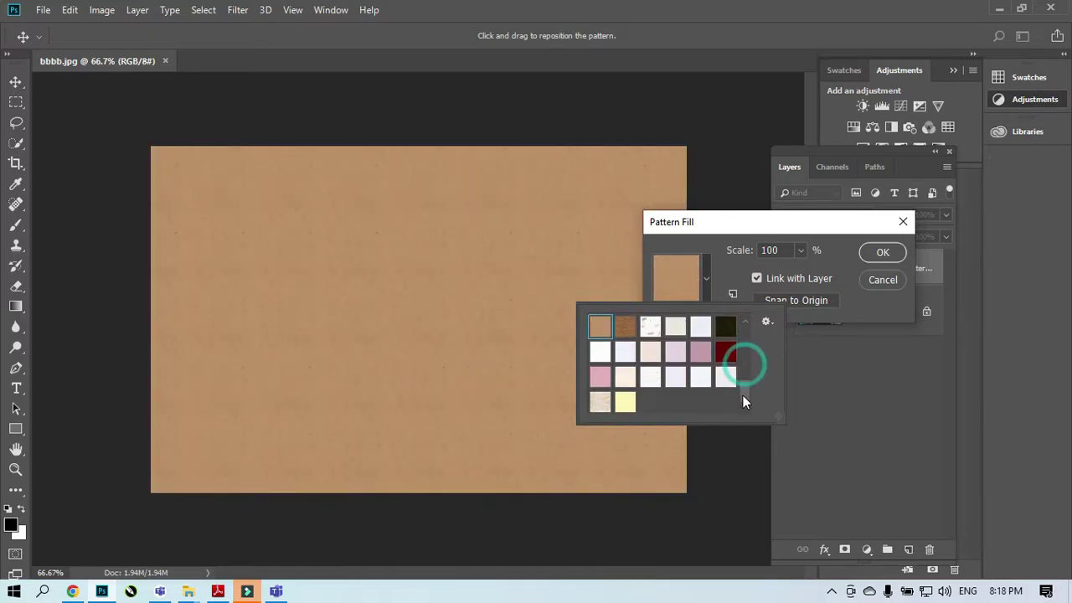
click(725, 352)
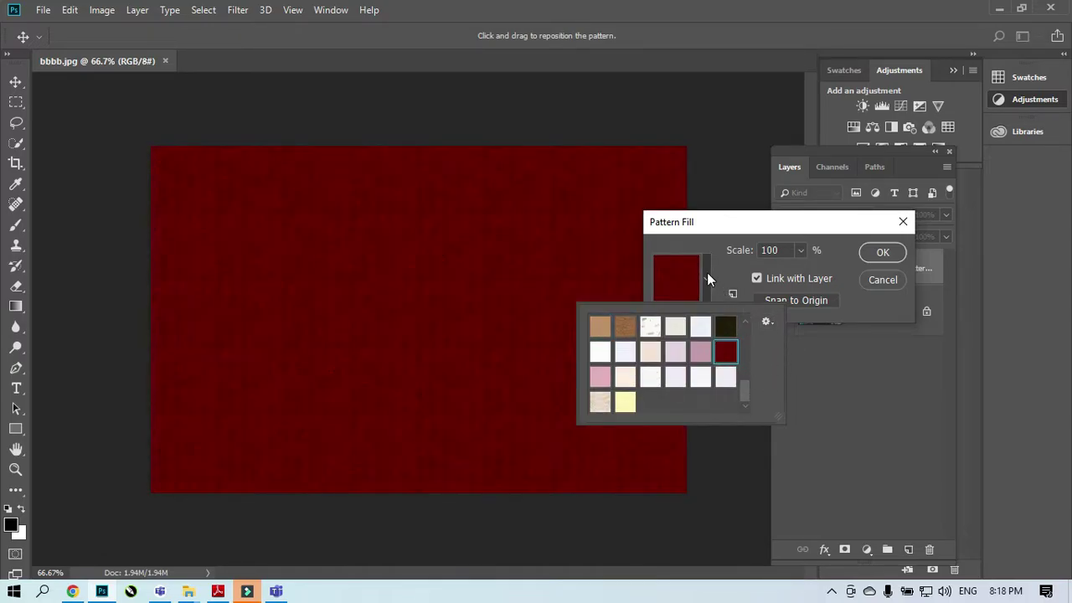
Append the Nature Patterns set to the available patterns.
click(767, 321)
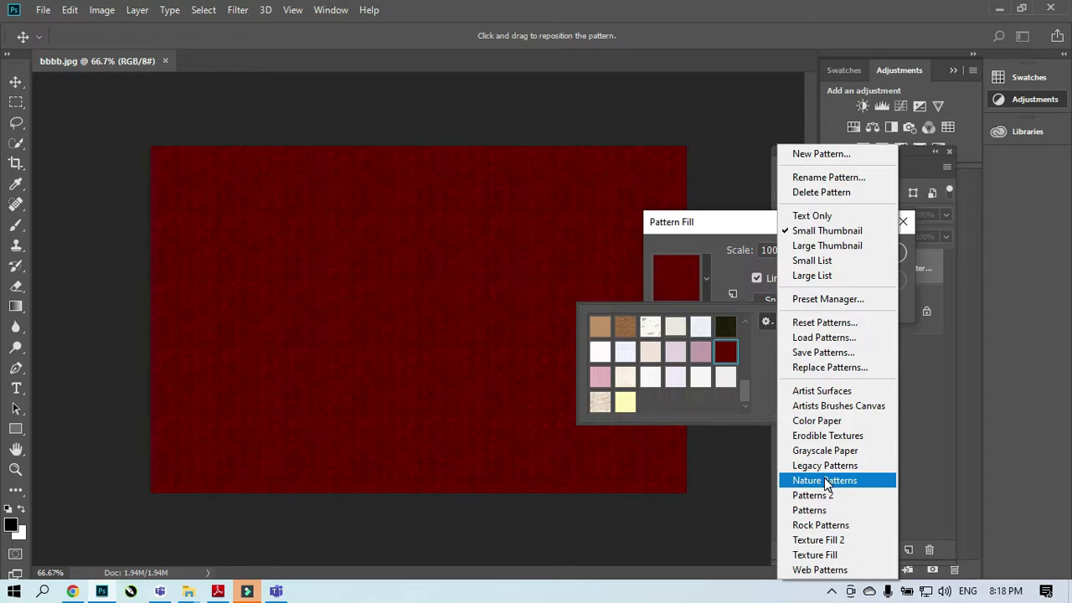
click(824, 479)
click(536, 229)
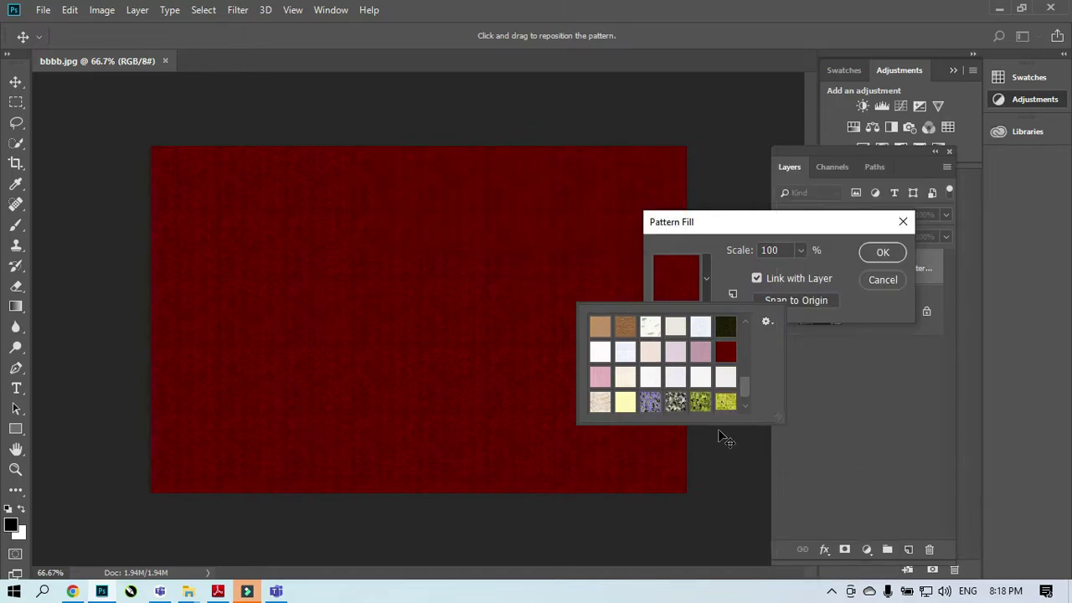
Compare the blue daisy and grey-green leaf patterns, choose the blue daisy pattern and close the pattern list.
scroll(745, 386, down, 1)
click(650, 377)
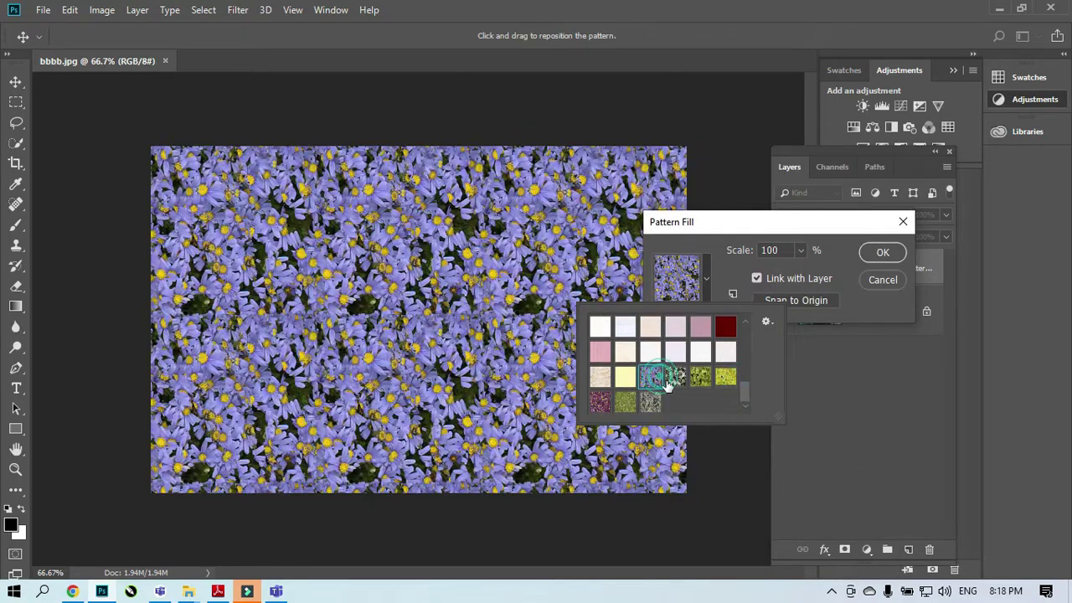
click(679, 381)
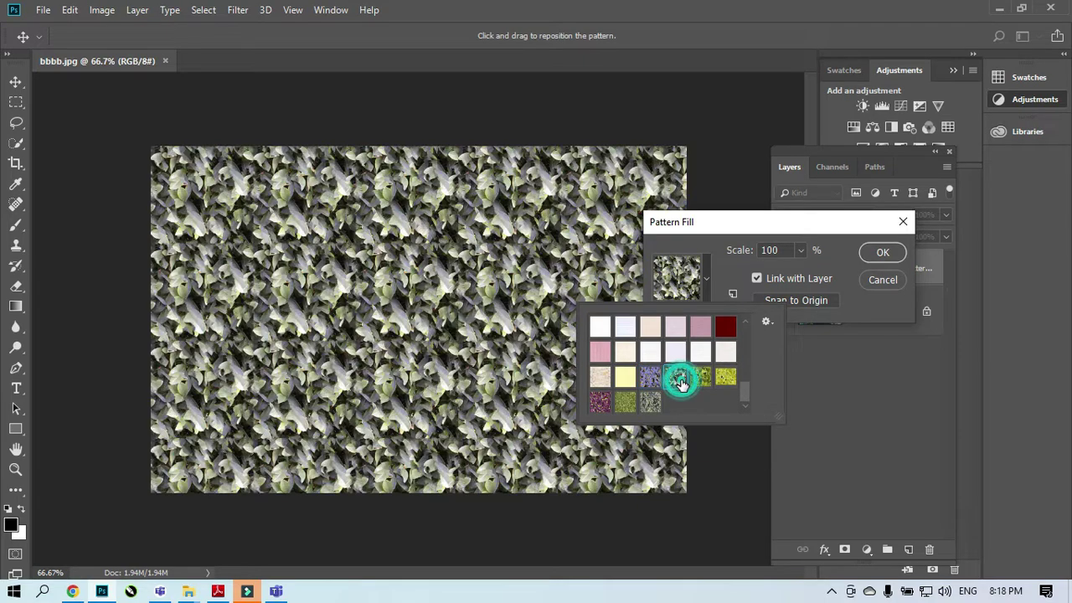
click(650, 376)
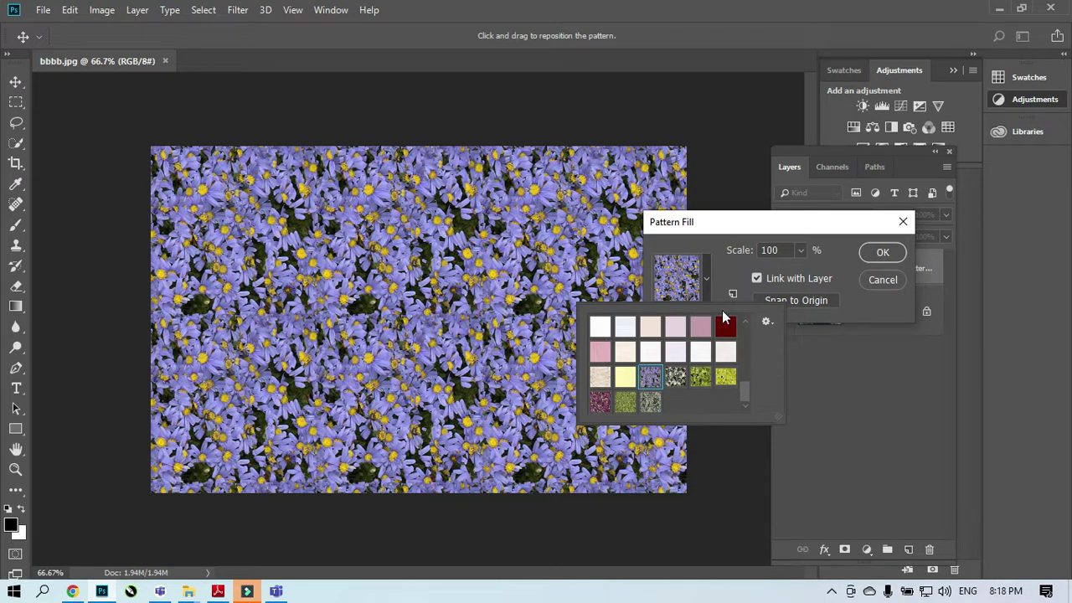
click(823, 321)
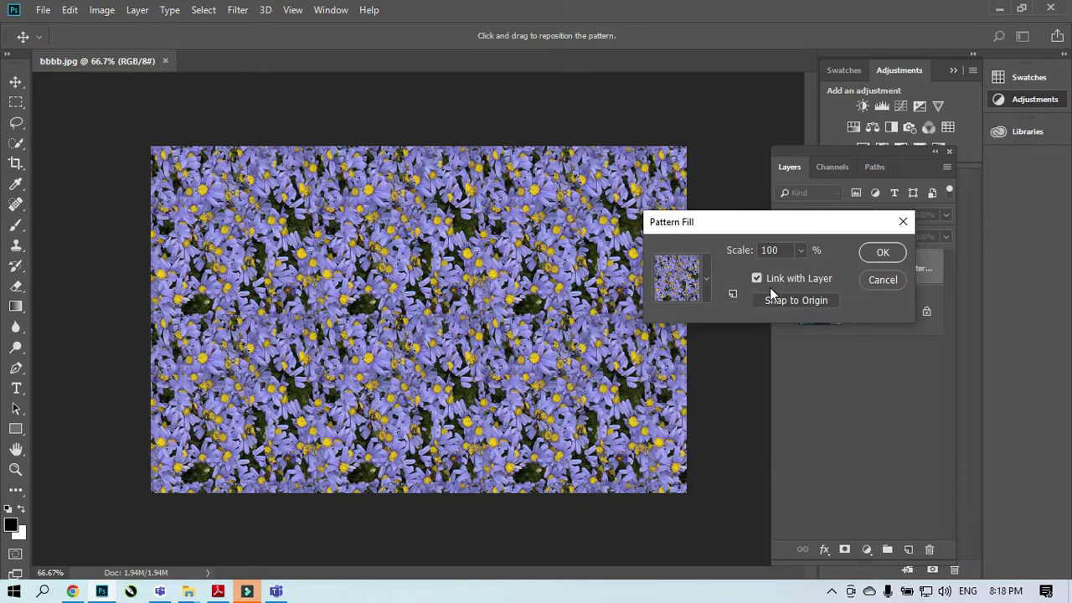
Try smaller and larger pattern scales, including 264%, and set the Pattern fill's scale to 155%.
click(800, 250)
mouse_move(788, 270)
mouse_down()
mouse_move(821, 270)
mouse_move(779, 276)
mouse_up()
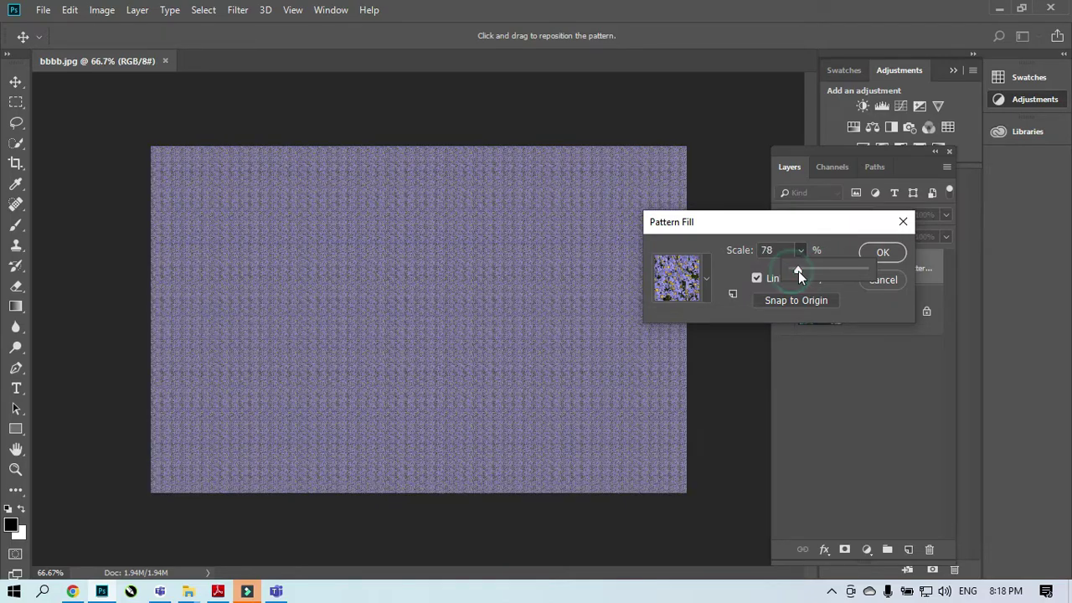
drag(798, 271, 811, 272)
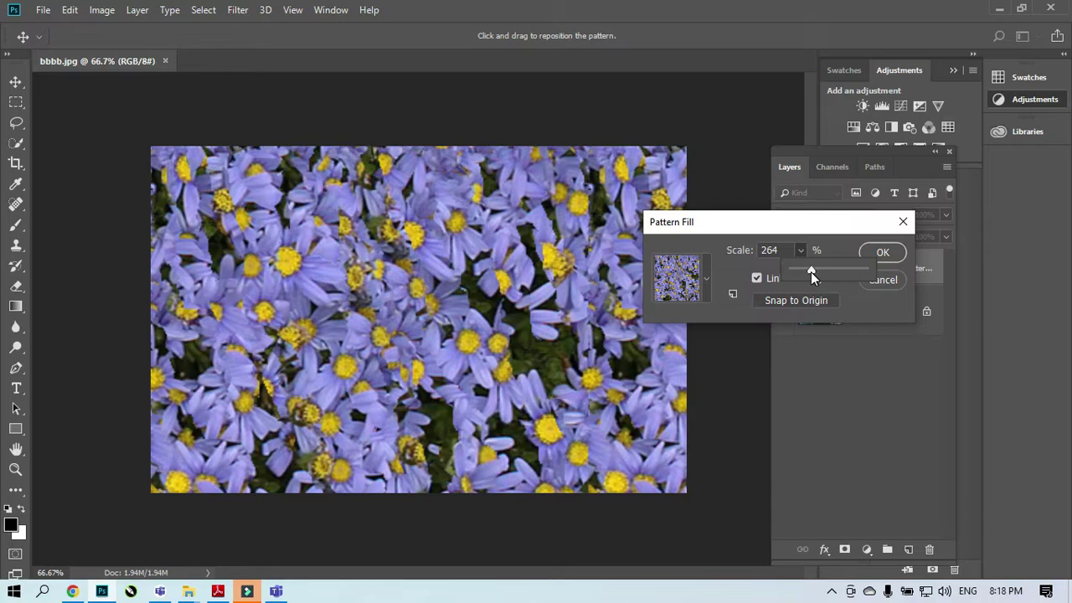
drag(810, 272, 740, 285)
Try the green and leaf nature patterns, choose the purple flower pattern with yellow-green centers and confirm the Pattern fill.
click(706, 279)
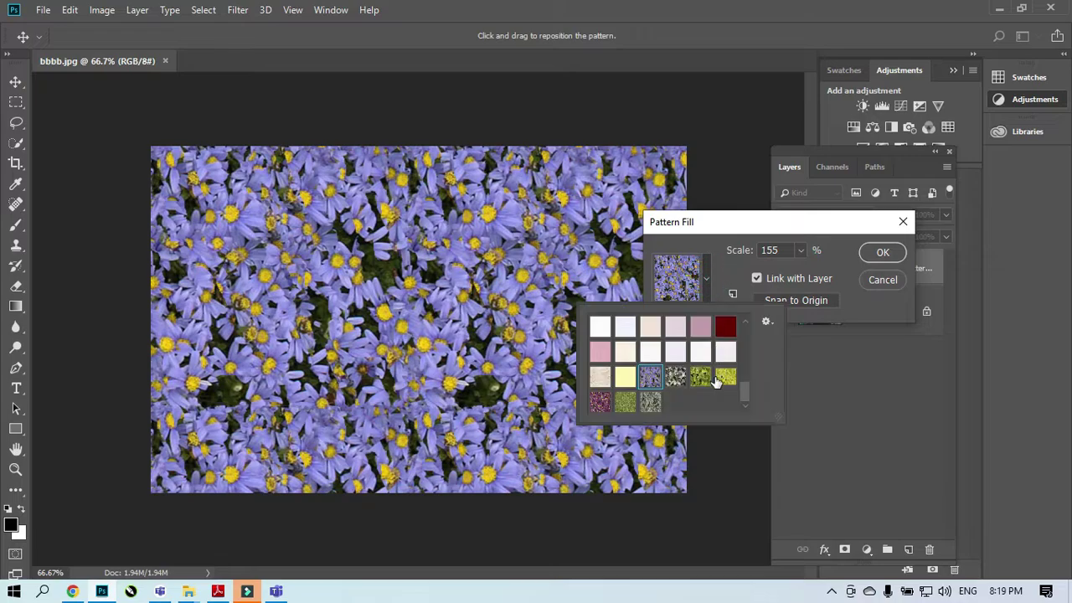
click(700, 379)
click(680, 376)
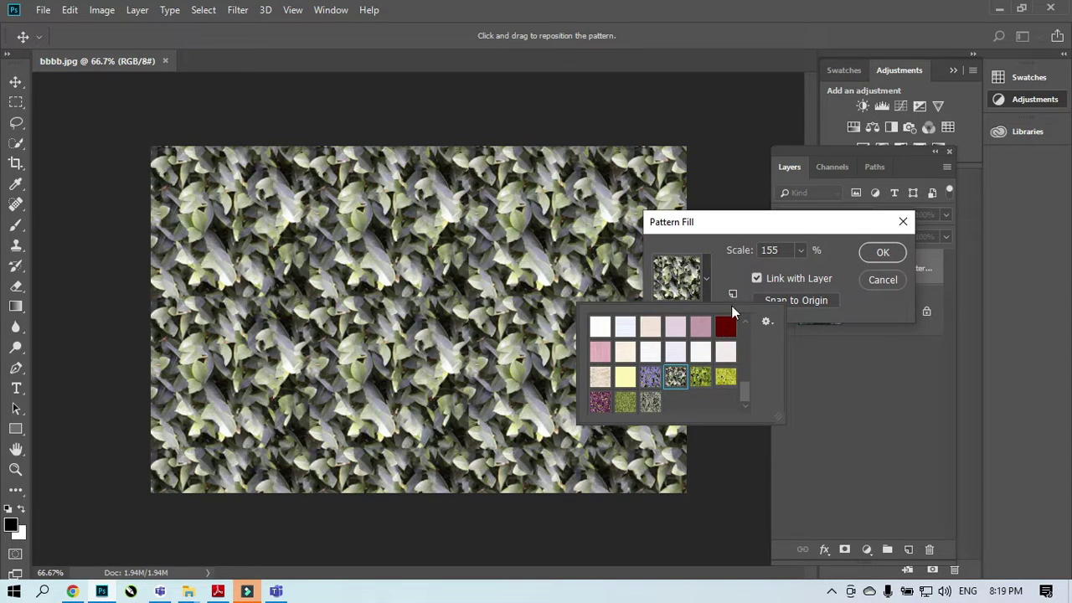
click(627, 402)
click(601, 402)
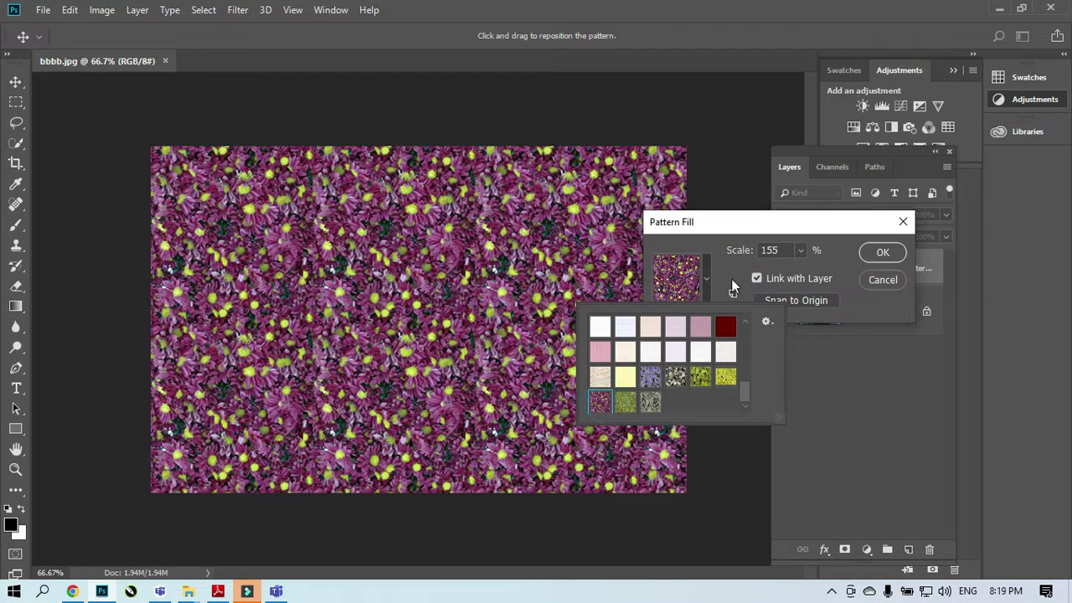
click(885, 253)
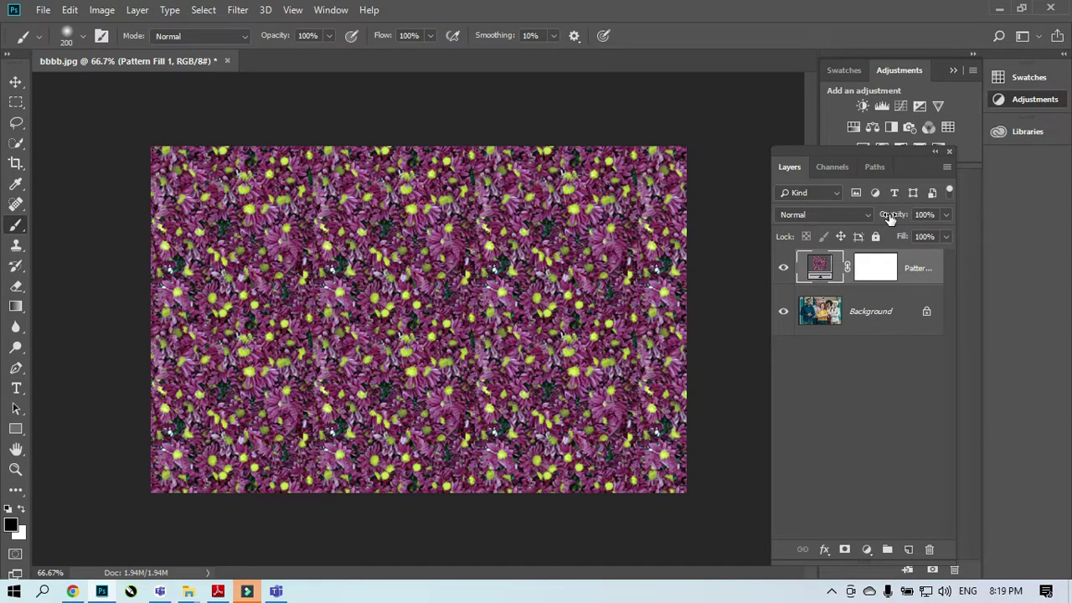
Lower the pattern fill layer's opacity to 32% and make its layer mask active.
drag(890, 216, 833, 233)
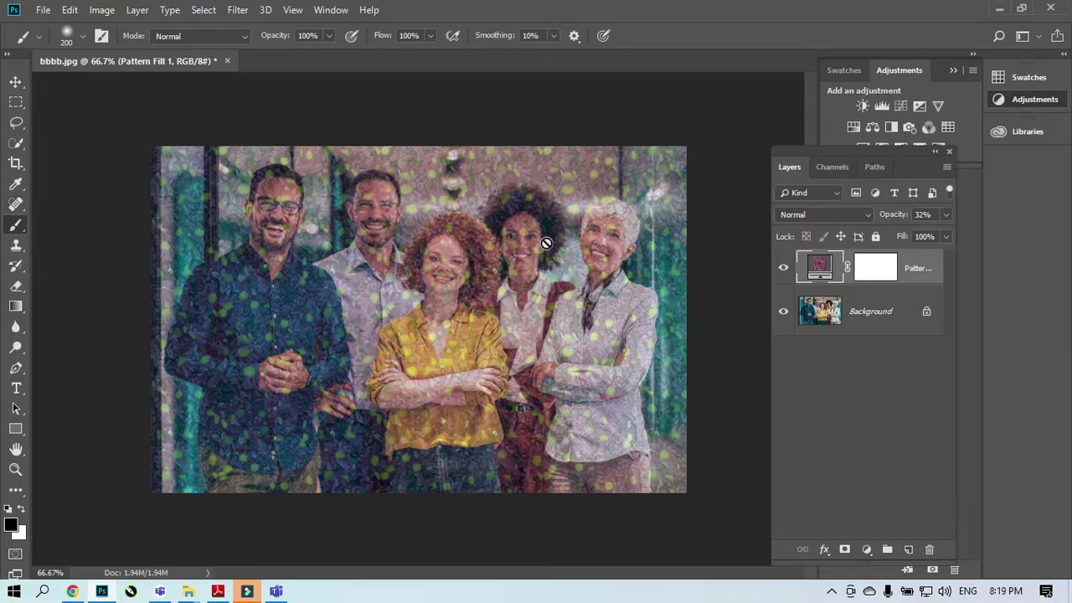
click(823, 279)
key(ctrl)
key(ctrl)
key(ctrl)
key(ctrl)
click(874, 274)
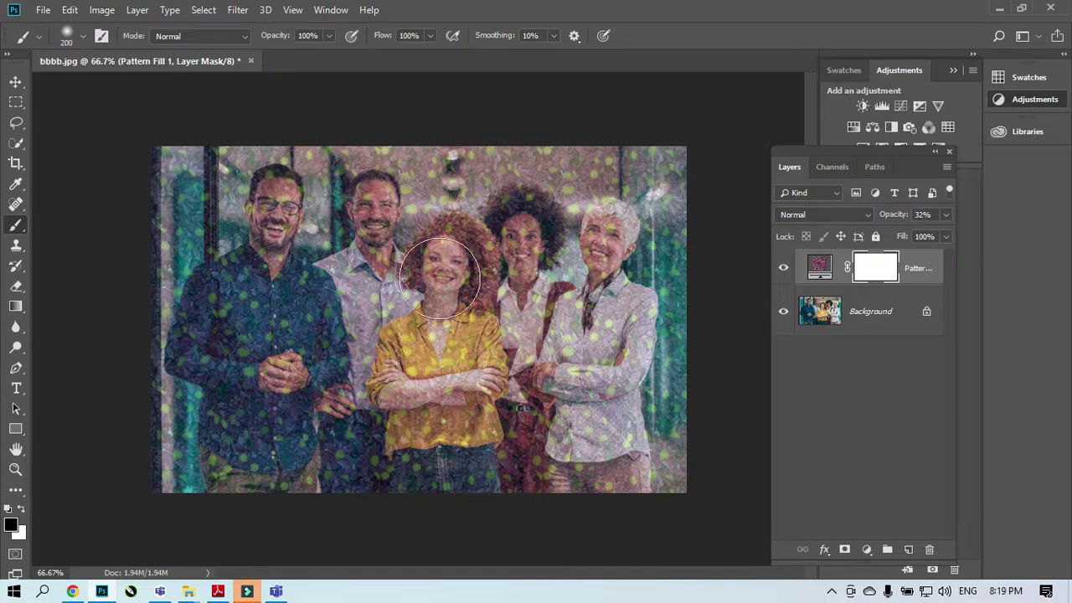
Paint black on the pattern fill's mask over the five people's faces and much of their bodies, reducing the brush size to 100.
mouse_move(448, 260)
mouse_down()
mouse_move(432, 300)
mouse_move(452, 259)
mouse_move(445, 279)
mouse_move(478, 275)
mouse_move(507, 243)
mouse_move(510, 269)
mouse_move(524, 240)
mouse_move(534, 278)
mouse_up()
key(bracketleft)
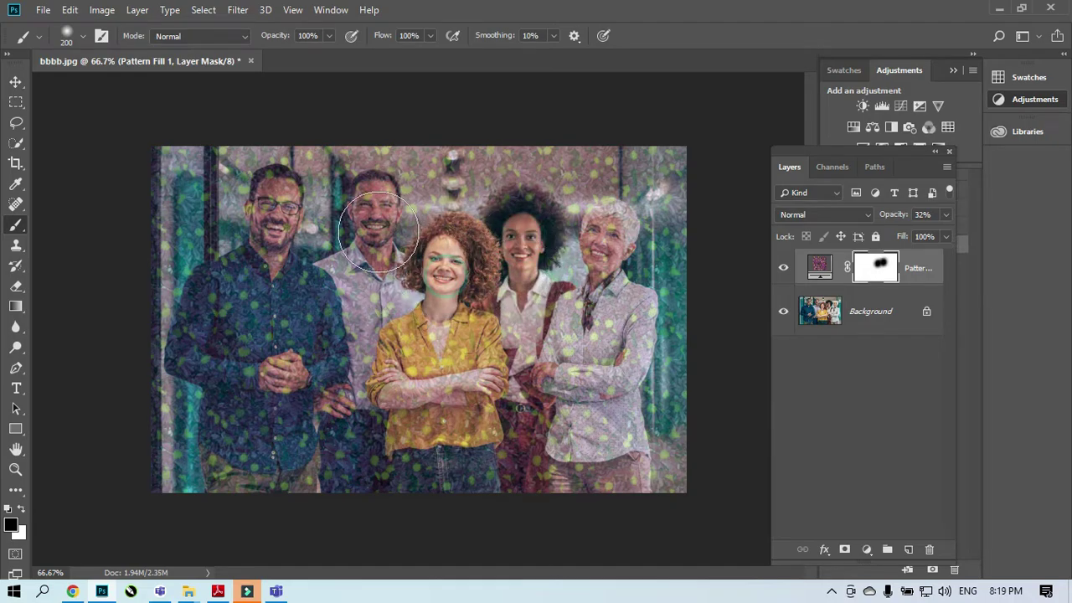
key(bracketleft)
key(bracketleft)
key(bracketleft)
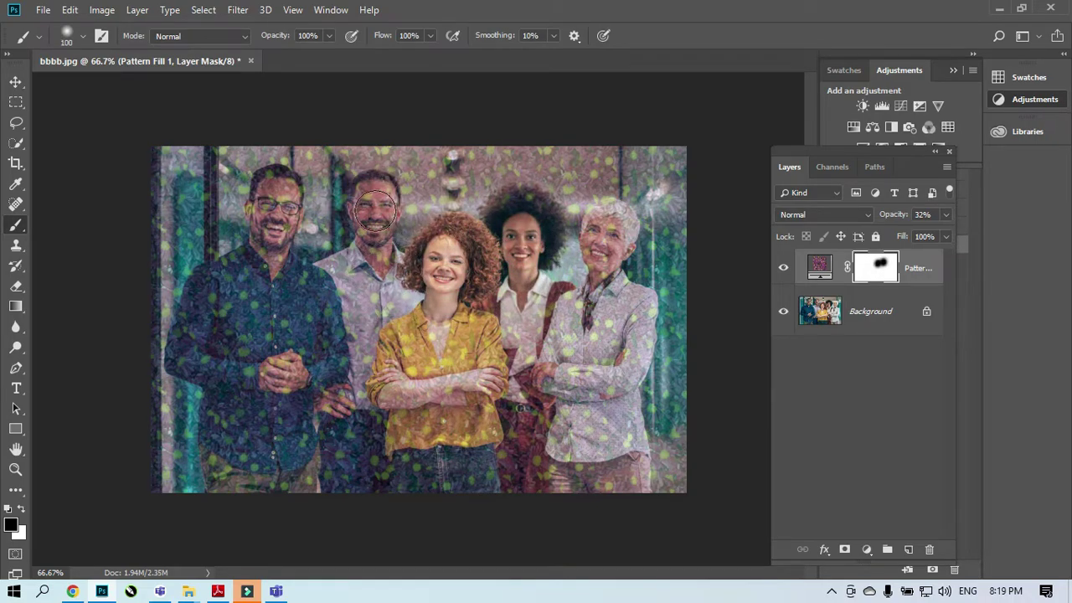
mouse_move(376, 206)
mouse_down()
mouse_move(369, 253)
mouse_move(374, 196)
mouse_move(367, 271)
mouse_move(381, 234)
mouse_move(374, 195)
mouse_move(369, 210)
mouse_move(371, 200)
mouse_move(383, 228)
mouse_up()
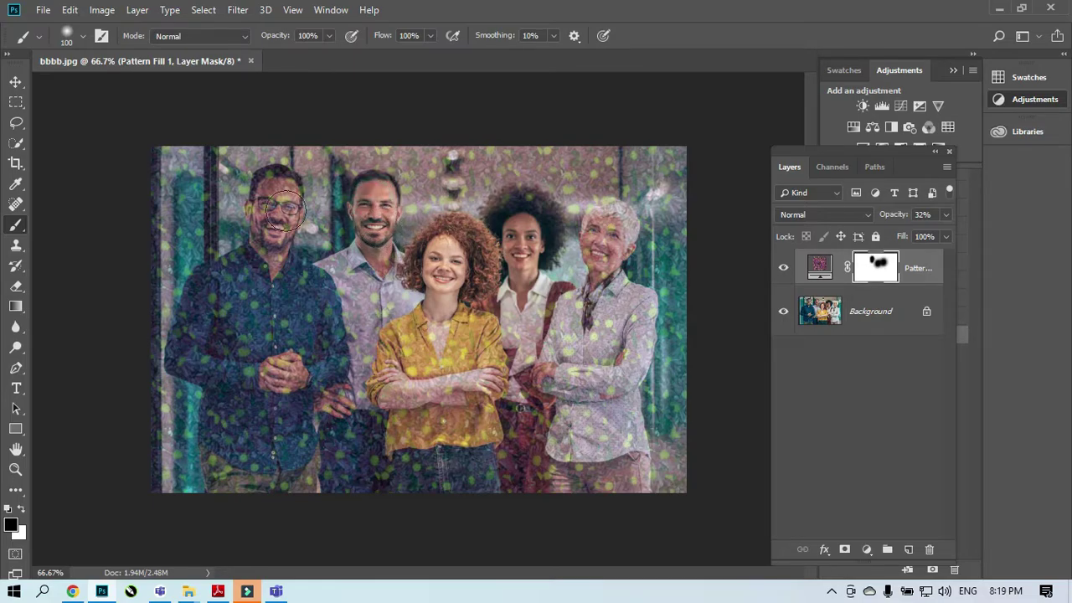
mouse_move(280, 205)
mouse_down()
mouse_move(278, 196)
mouse_move(275, 229)
mouse_move(273, 203)
mouse_move(265, 220)
mouse_move(276, 184)
mouse_move(260, 214)
mouse_move(258, 203)
mouse_move(275, 249)
mouse_up()
mouse_move(602, 247)
mouse_down()
mouse_move(618, 224)
mouse_move(611, 264)
mouse_up()
mouse_move(538, 228)
mouse_down()
mouse_move(526, 204)
mouse_move(547, 249)
mouse_up()
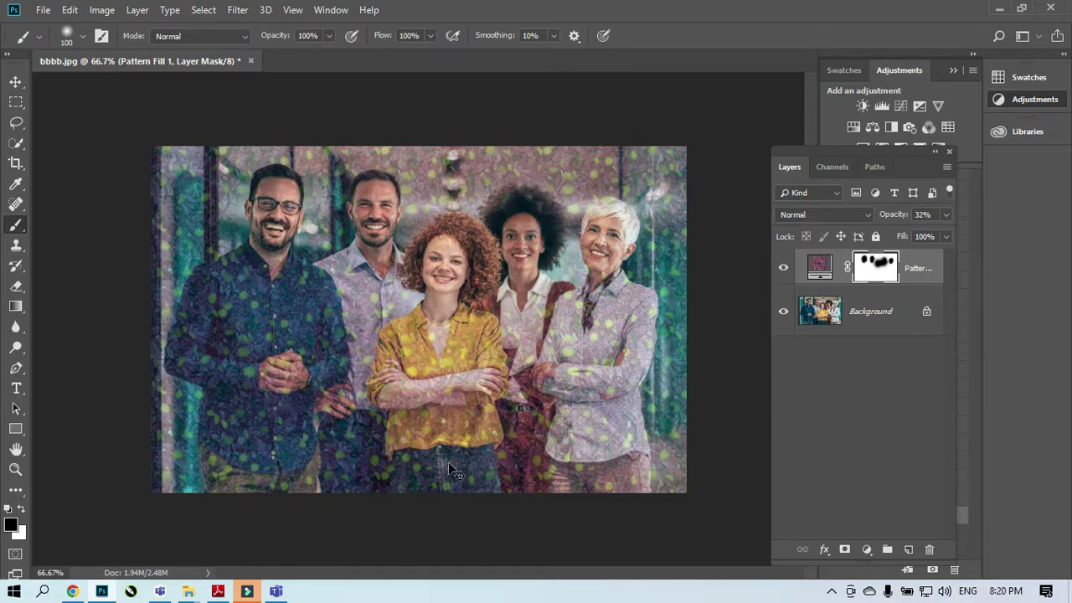
mouse_move(260, 268)
mouse_down()
mouse_move(172, 347)
mouse_move(252, 289)
mouse_move(203, 385)
mouse_move(291, 294)
mouse_move(243, 401)
mouse_move(302, 280)
mouse_move(322, 355)
mouse_move(259, 437)
mouse_move(264, 358)
mouse_move(246, 365)
mouse_move(226, 395)
mouse_move(217, 469)
mouse_move(220, 415)
mouse_move(214, 481)
mouse_move(299, 481)
mouse_move(309, 458)
mouse_move(253, 460)
mouse_move(252, 444)
mouse_move(335, 444)
mouse_move(335, 425)
mouse_move(456, 424)
mouse_move(329, 452)
mouse_move(341, 463)
mouse_move(464, 458)
mouse_move(321, 478)
mouse_move(675, 465)
mouse_move(416, 456)
mouse_move(612, 436)
mouse_move(422, 409)
mouse_move(619, 389)
mouse_move(461, 387)
mouse_up()
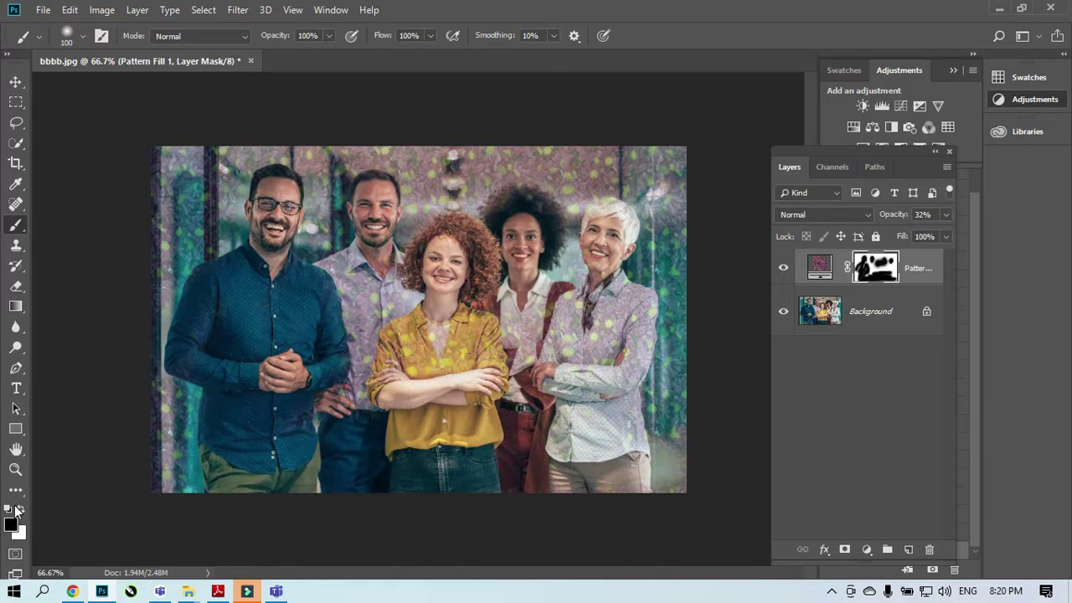
Switch the foreground color to white, enlarge the brush to 250 and paint the pattern back over the whole group on the mask.
click(22, 508)
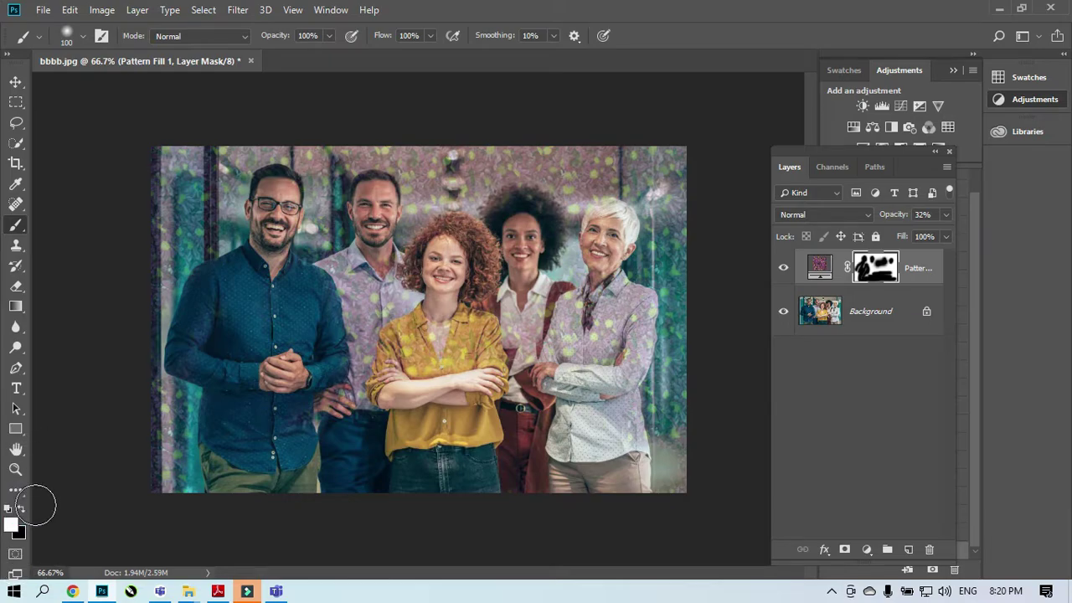
mouse_move(214, 237)
mouse_down()
mouse_move(272, 240)
mouse_move(300, 379)
mouse_move(252, 312)
mouse_move(238, 421)
mouse_up()
key(bracketright)
key(bracketright)
key(bracketright)
key(bracketright)
key(bracketright)
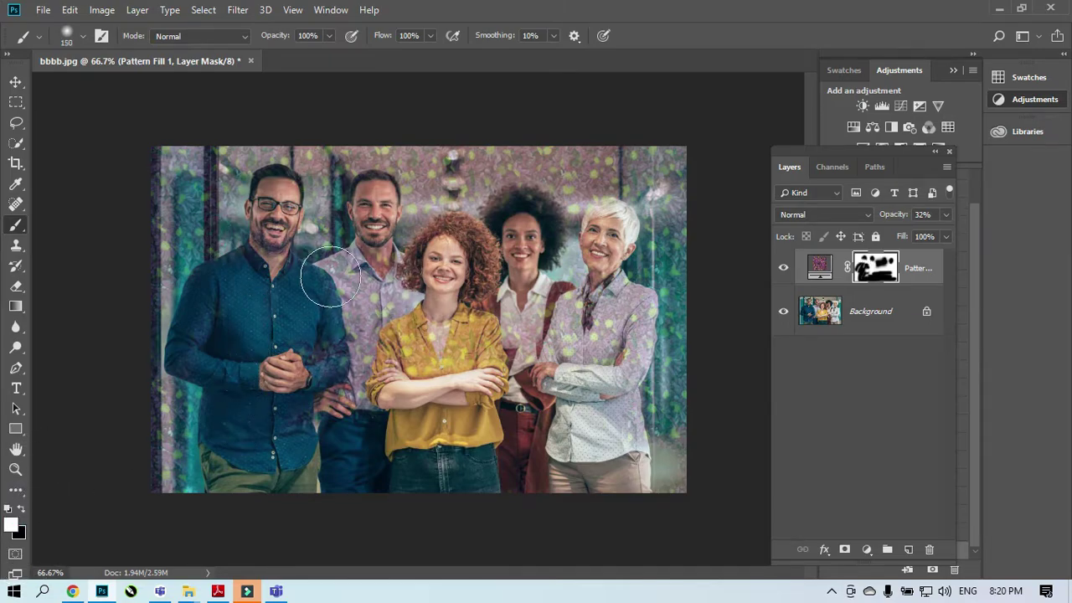
mouse_move(167, 210)
mouse_down()
mouse_move(667, 254)
mouse_move(142, 360)
mouse_move(588, 454)
mouse_move(704, 497)
mouse_move(702, 190)
mouse_move(302, 235)
mouse_move(197, 293)
mouse_up()
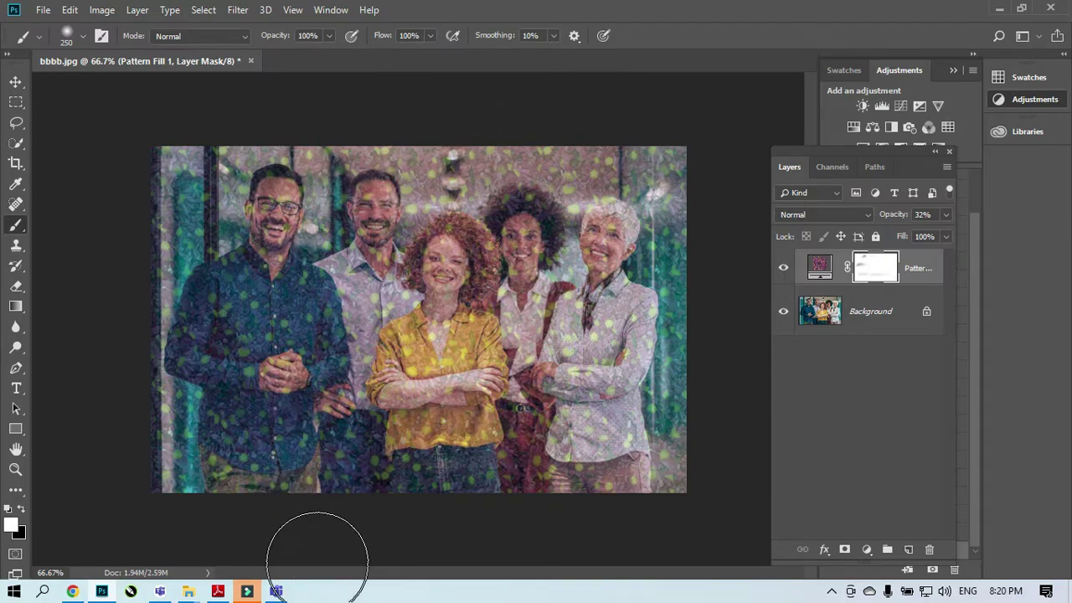
Switch to the Lecture 9 PDF, read the Pattern and Brightness/Contrast adjustment slides, and return to Photoshop.
click(217, 592)
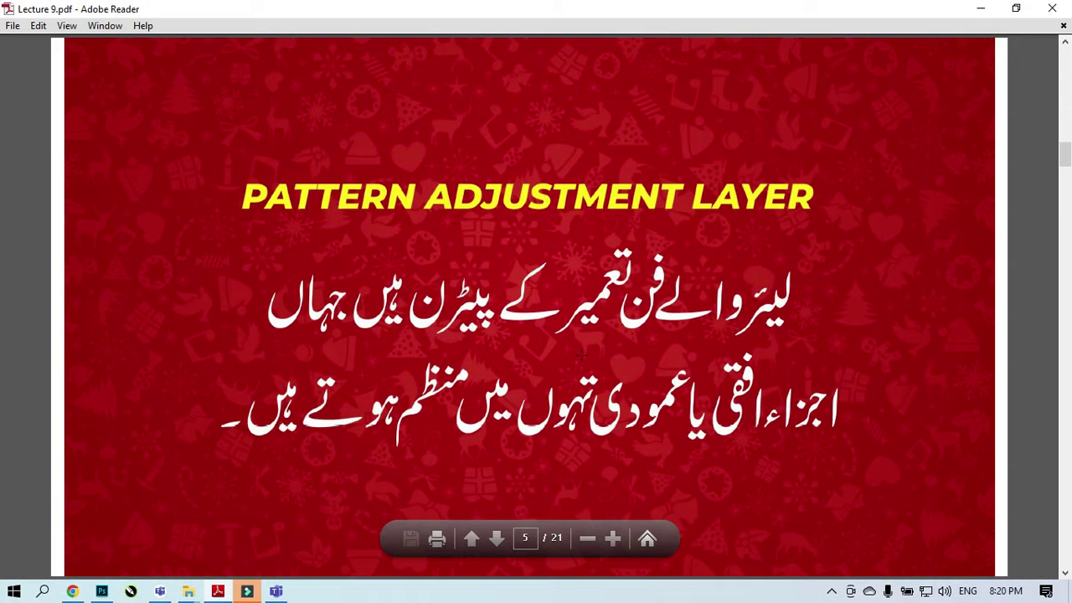
scroll(581, 356, down, 1)
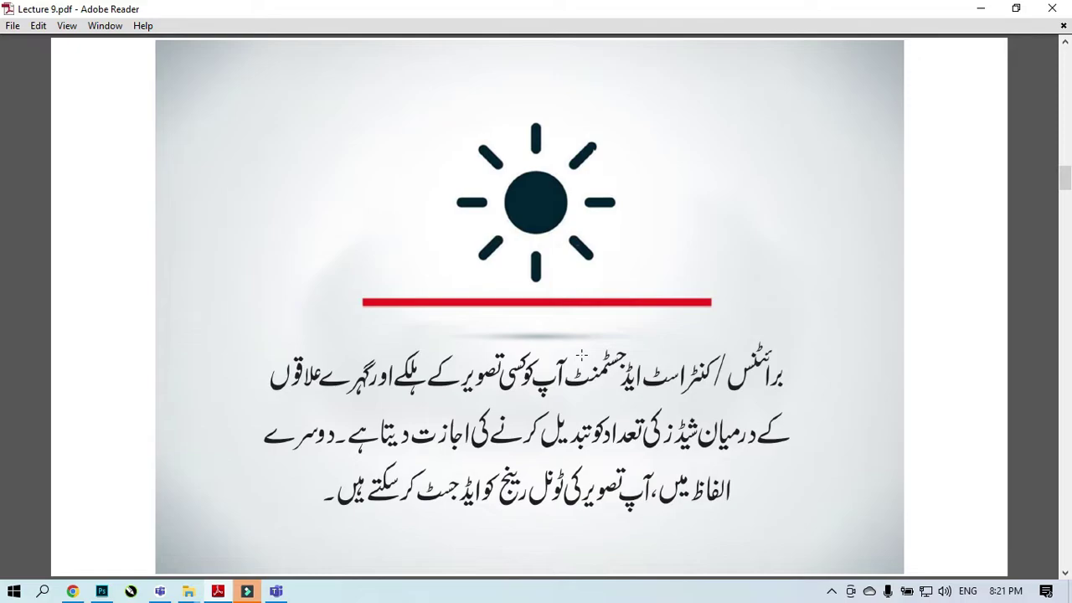
click(981, 9)
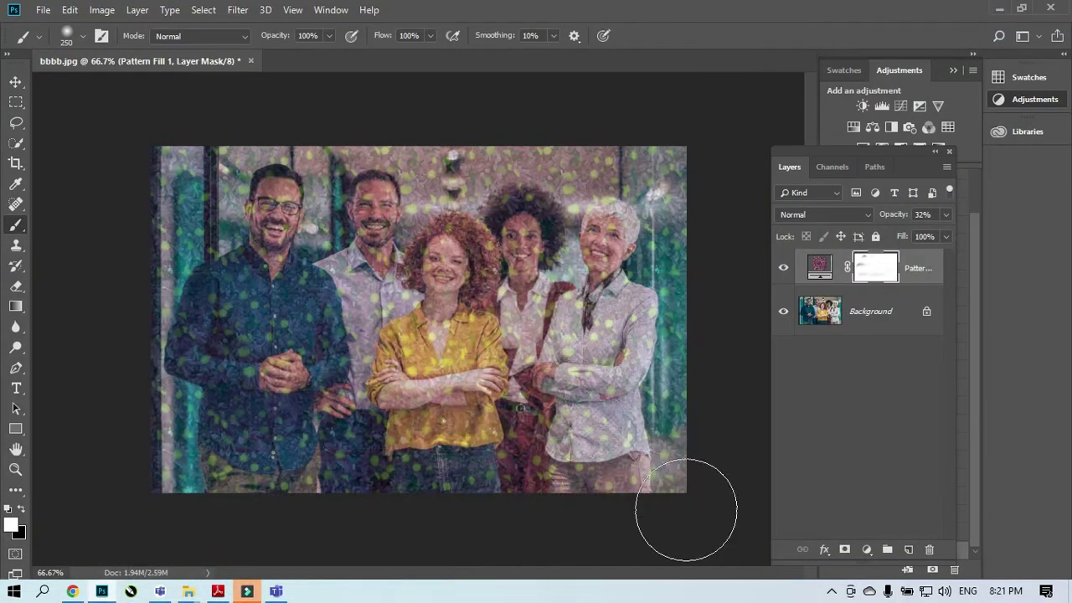
click(250, 61)
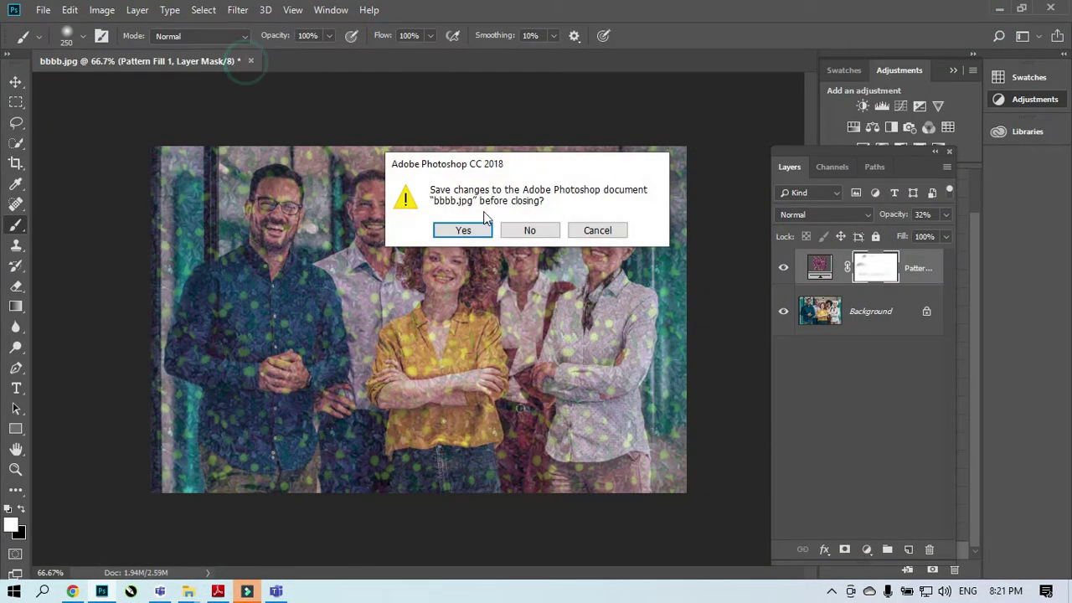
click(527, 228)
click(997, 10)
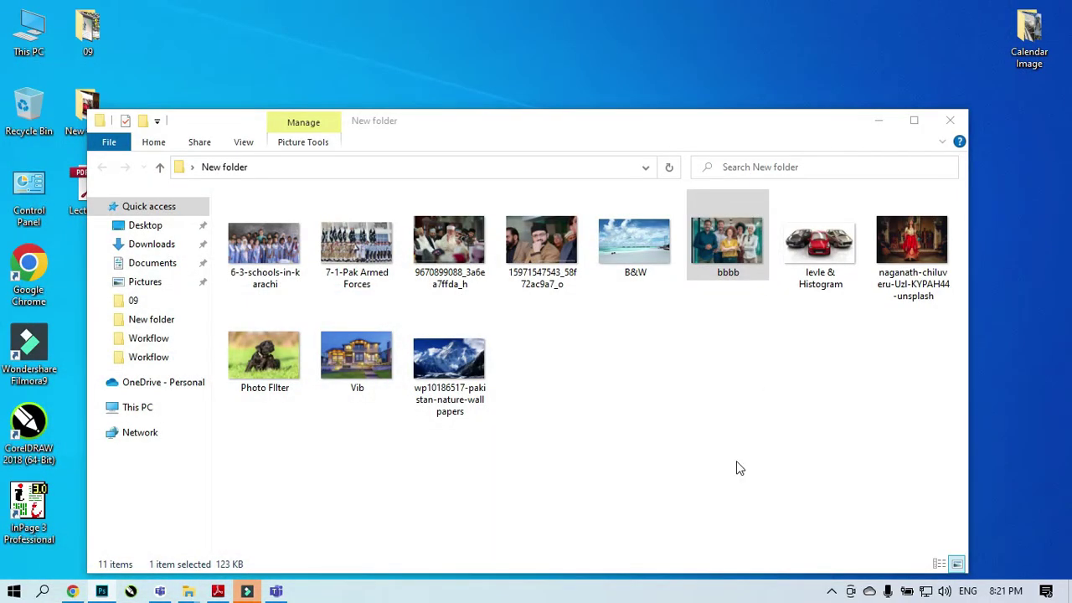
drag(444, 235, 518, 368)
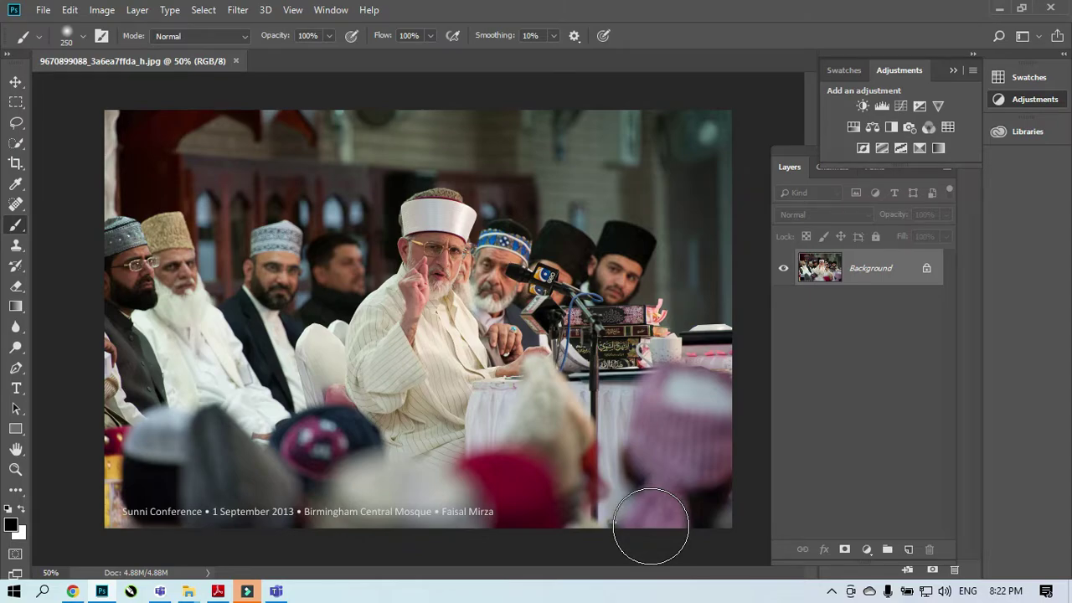
Switch the workspace to Photography to view its histogram and return to the Essentials workspace.
click(1032, 37)
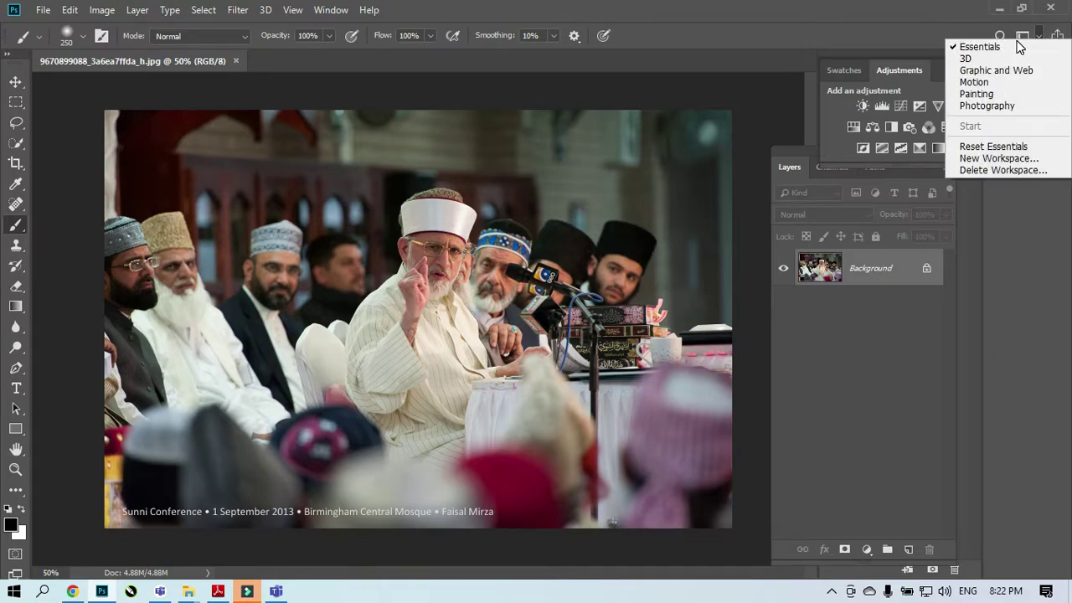
click(984, 104)
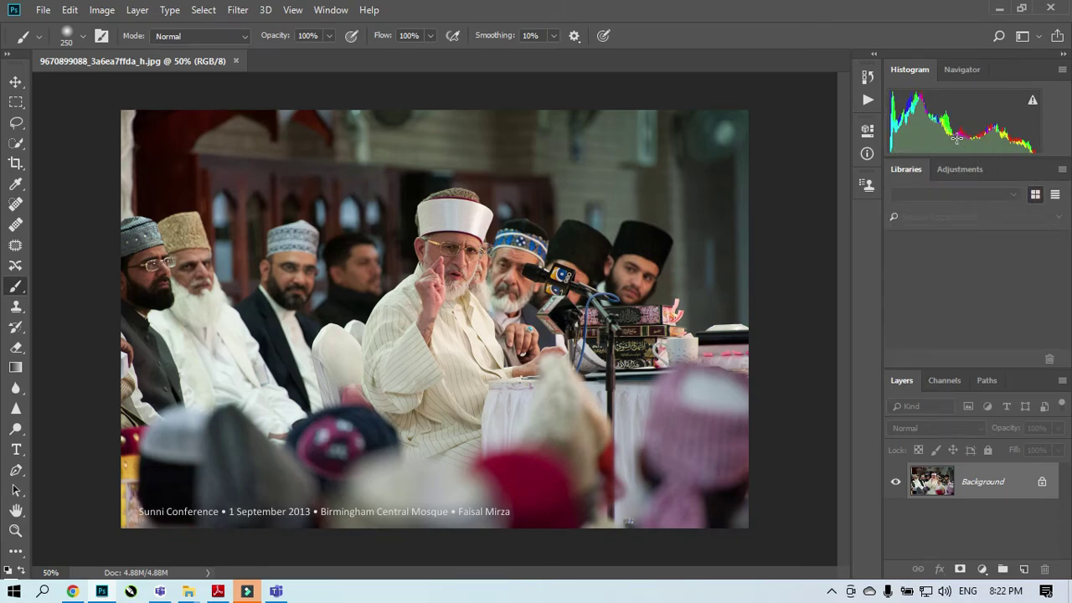
click(1039, 35)
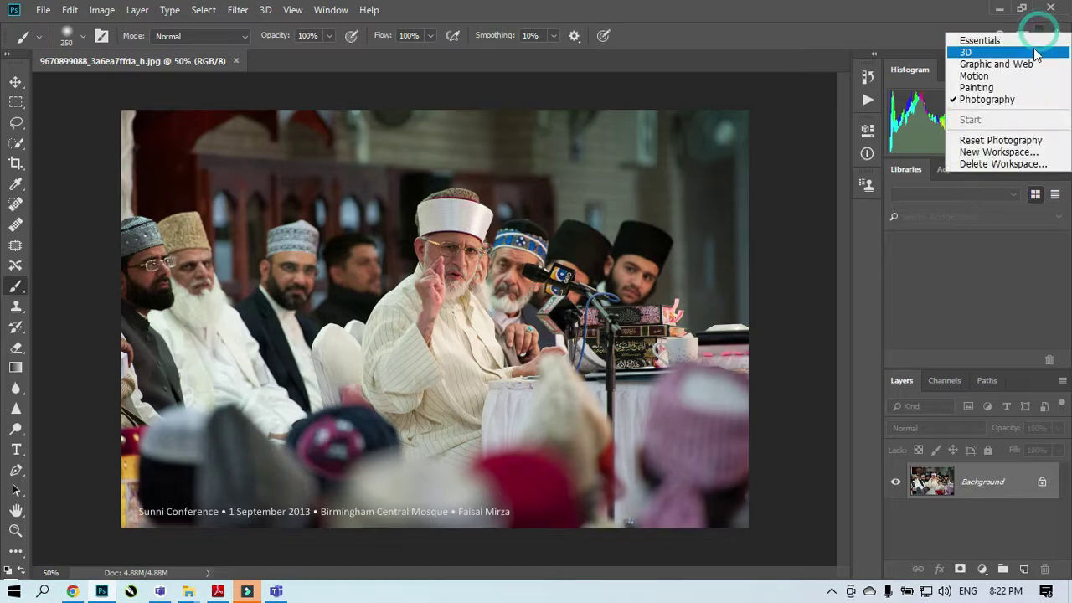
click(979, 40)
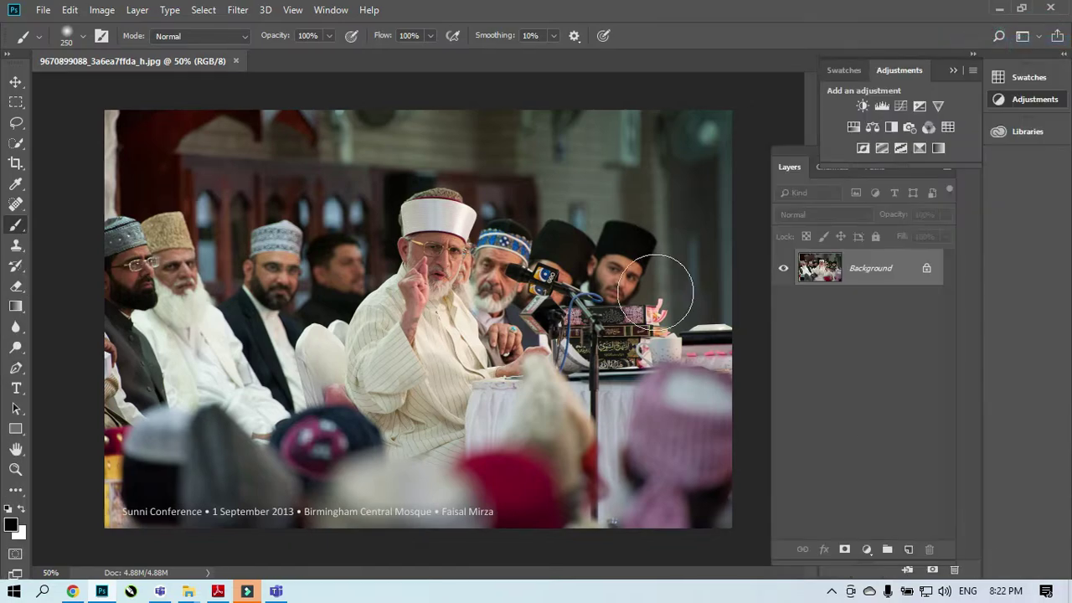
Show the Histogram for the open conference photo.
click(335, 10)
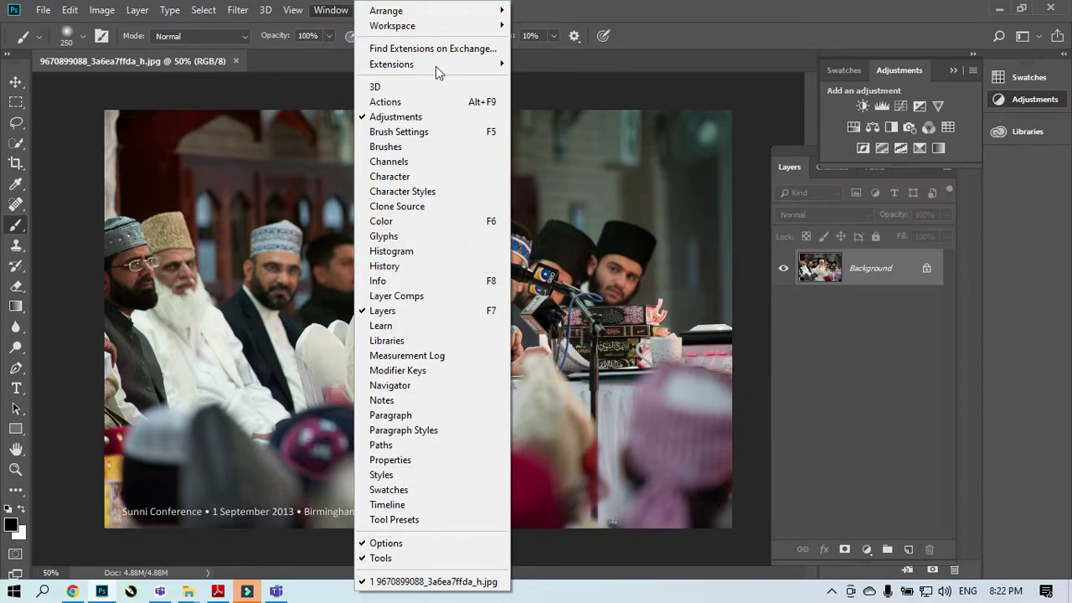
click(419, 255)
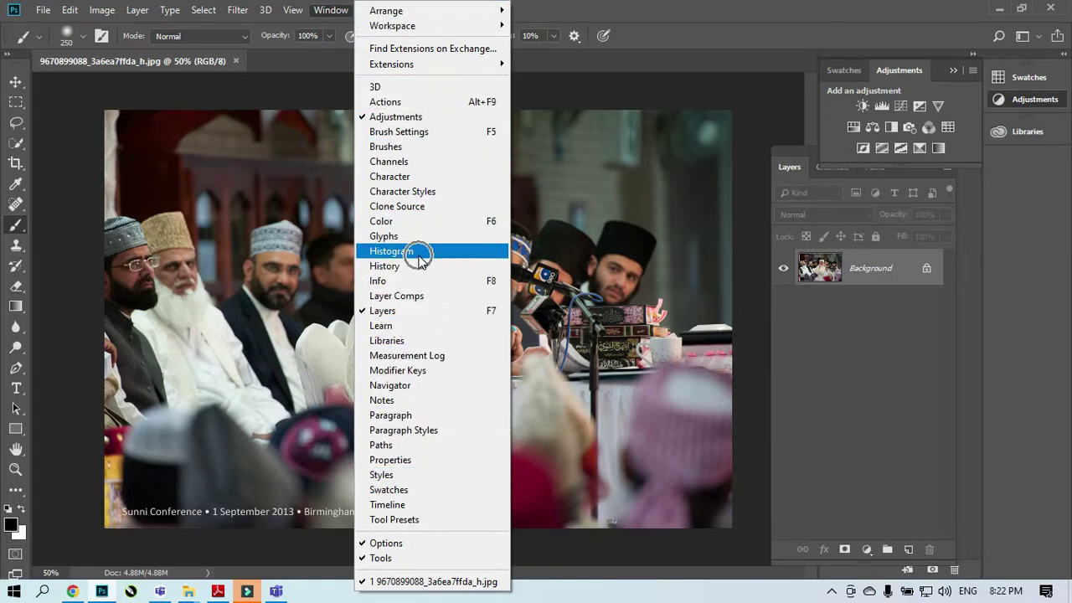
click(418, 256)
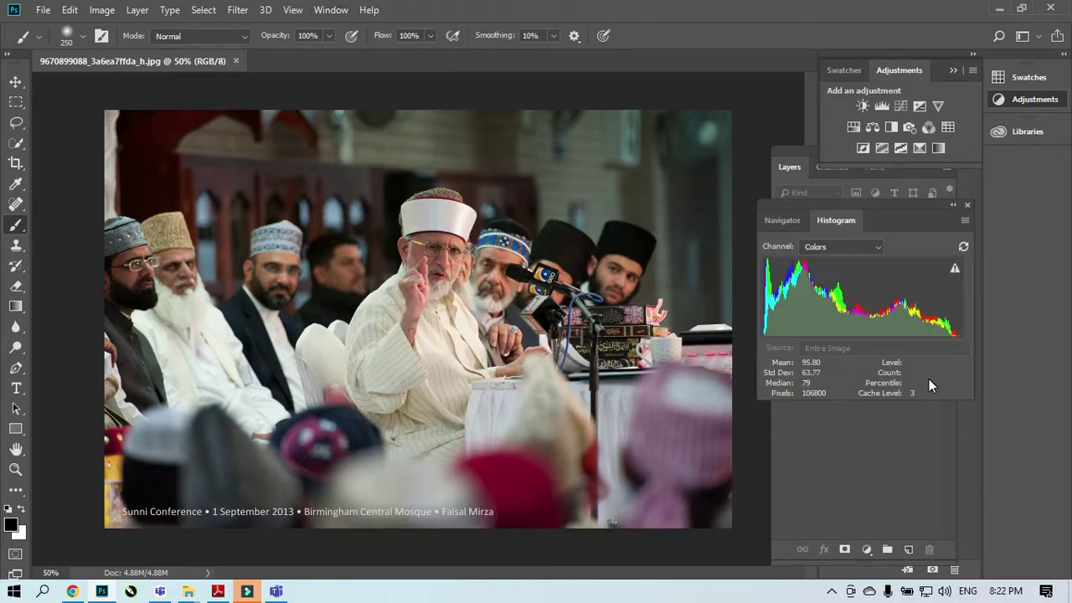
Switch the histogram to Compact View and return it to Expanded View.
click(964, 222)
click(968, 274)
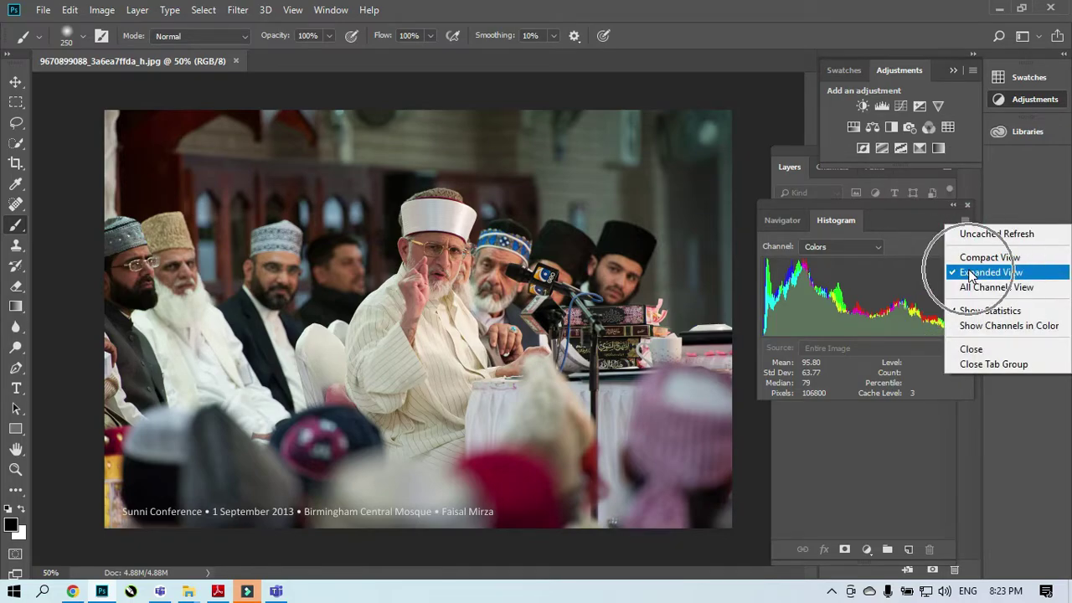
click(977, 258)
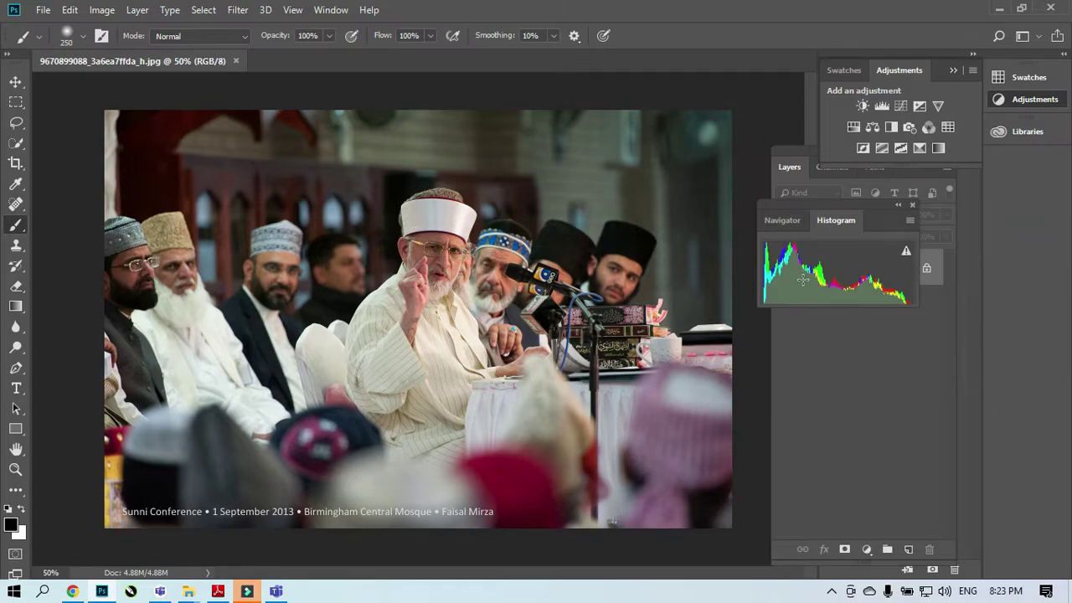
key(ctrl)
click(909, 220)
click(950, 270)
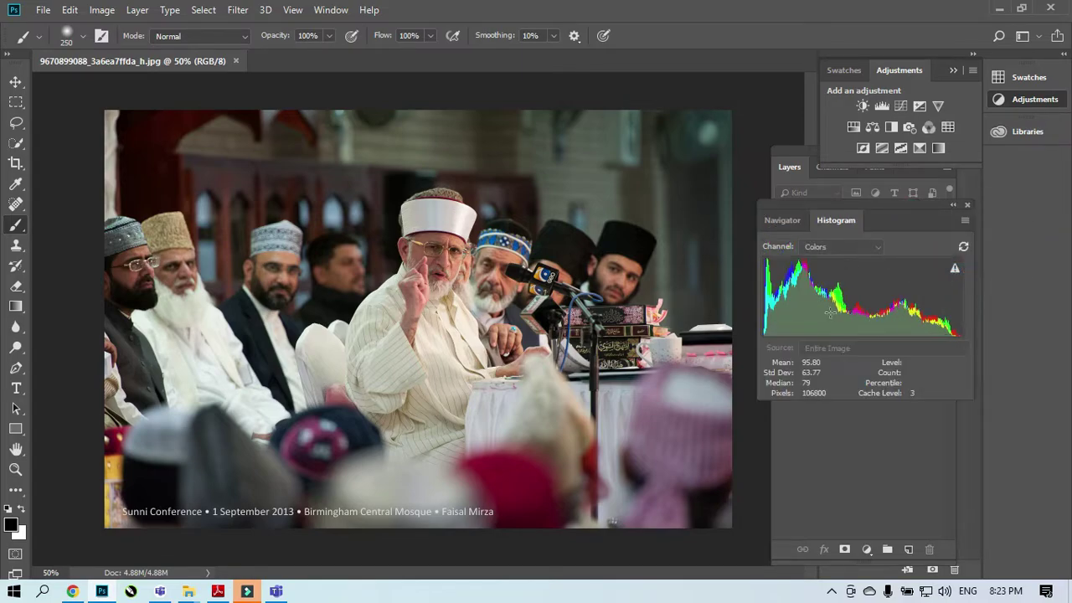
Turn on Show Channels in Color for the histogram and shift the histogram window slightly.
click(964, 220)
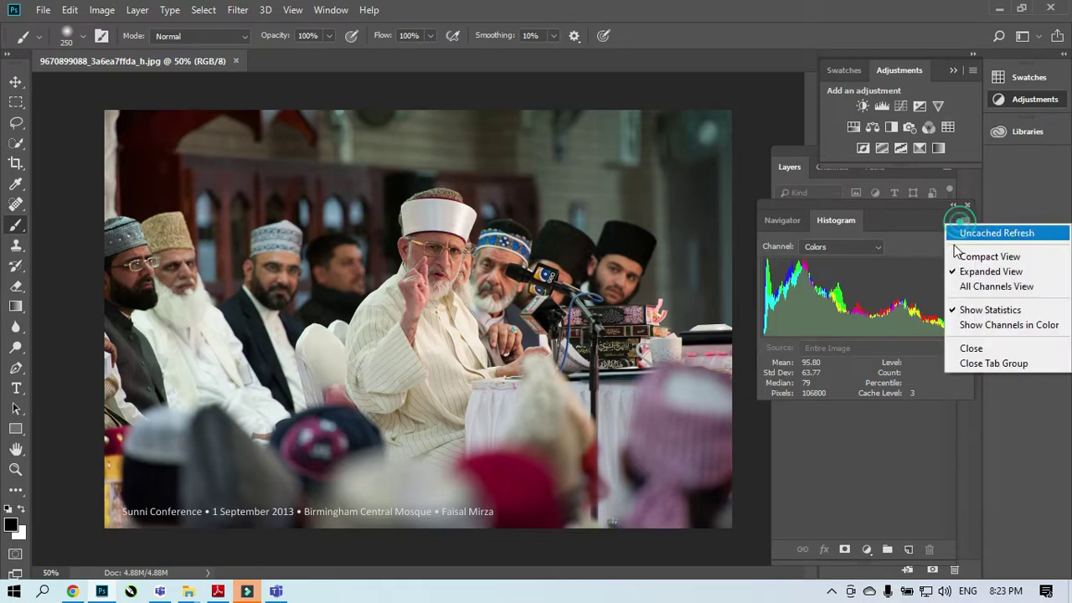
click(981, 333)
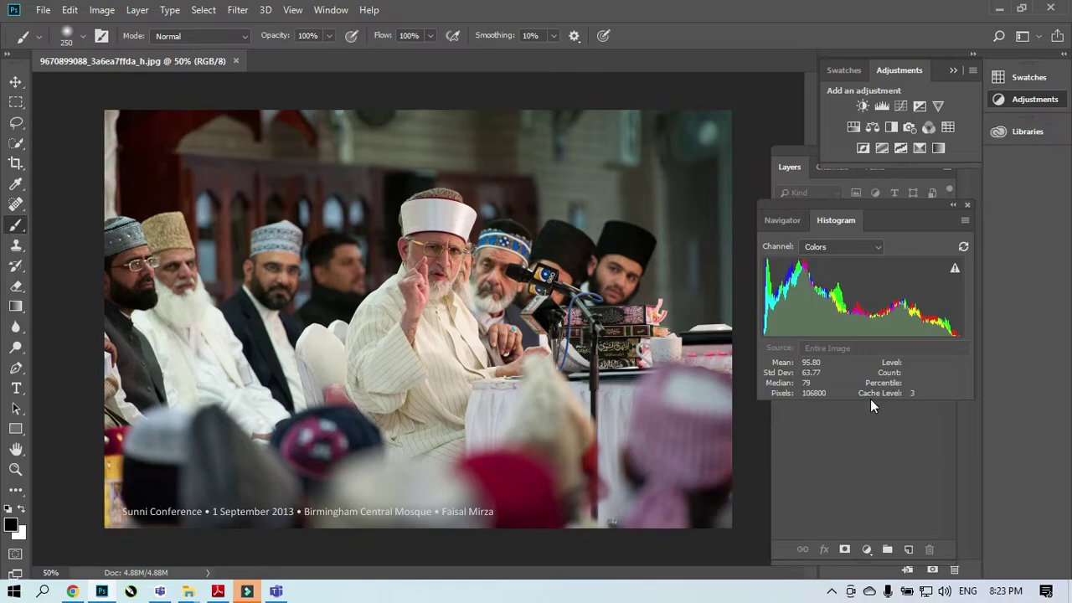
mouse_move(897, 205)
mouse_down()
mouse_move(847, 237)
mouse_move(898, 222)
mouse_move(883, 208)
mouse_up()
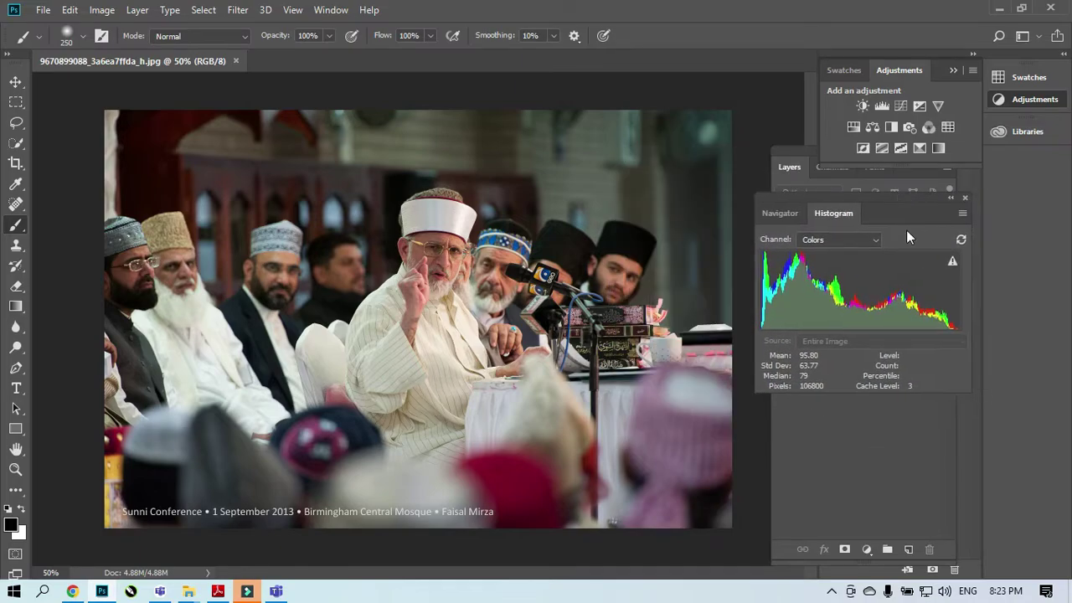
Examine the histogram's view options, its color distribution from shadows to highlights, and its level statistics.
click(962, 213)
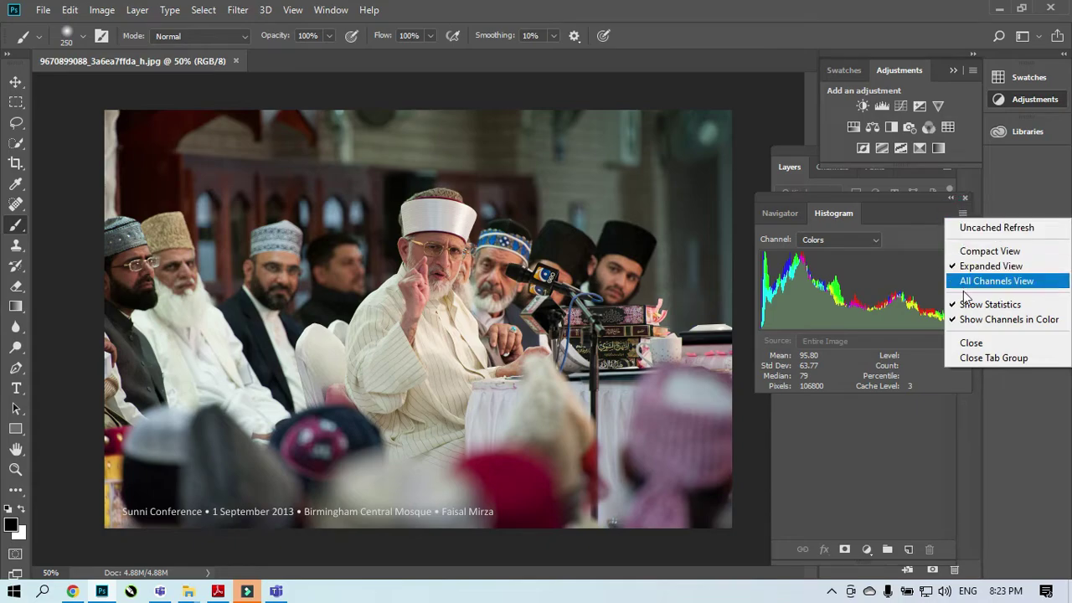
click(876, 305)
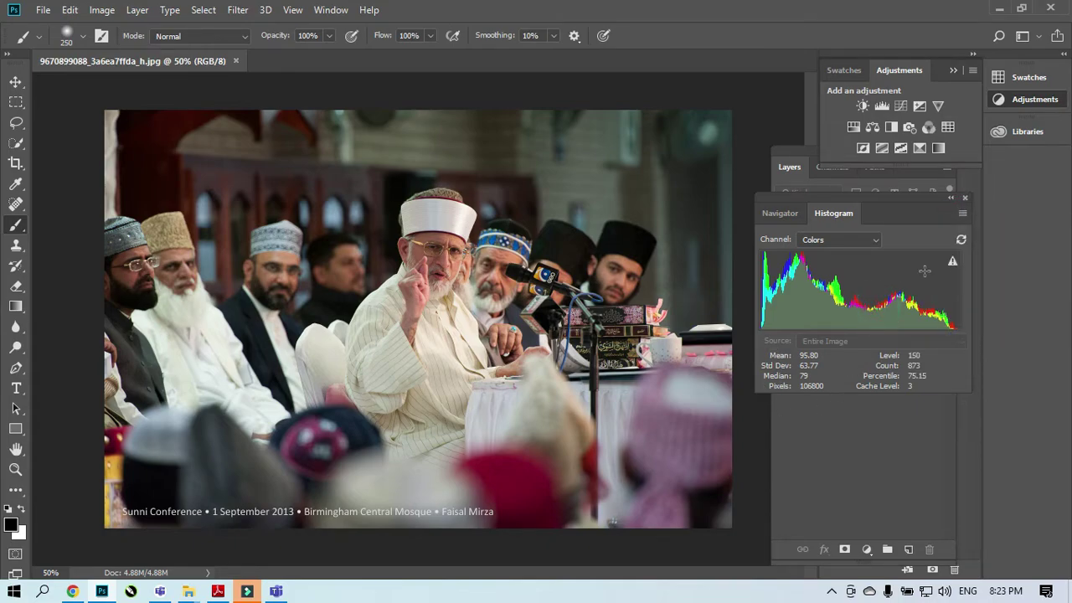
key(ctrl)
key(ctrl)
key(ctrl)
key(ctrl)
key(ctrl)
key(ctrl)
Add a Brightness/Contrast adjustment layer and arrange its properties and the histogram so both are visible beside the layer stack.
click(866, 549)
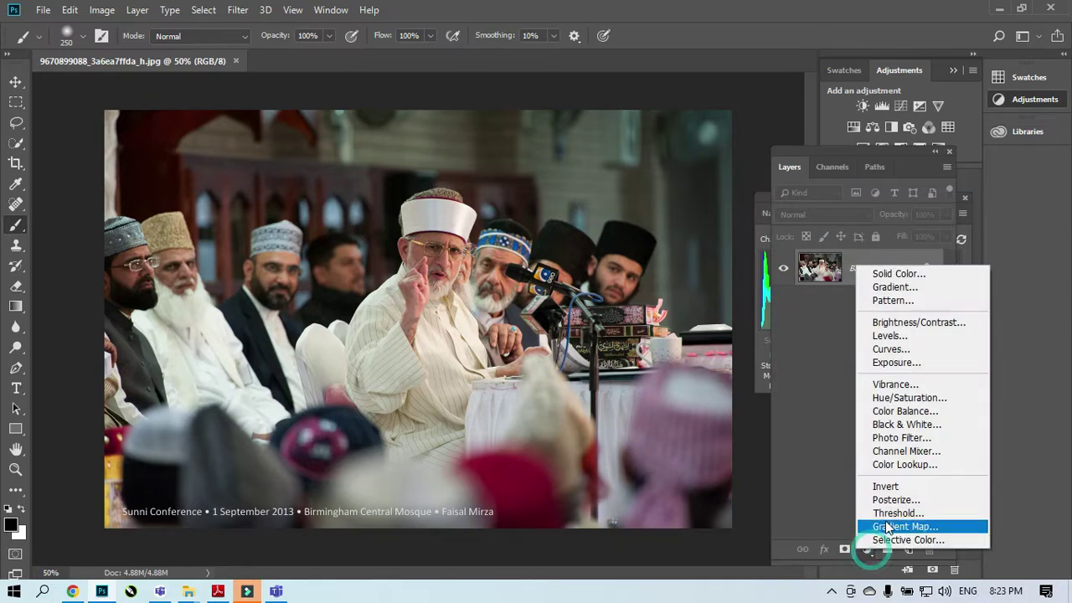
click(890, 322)
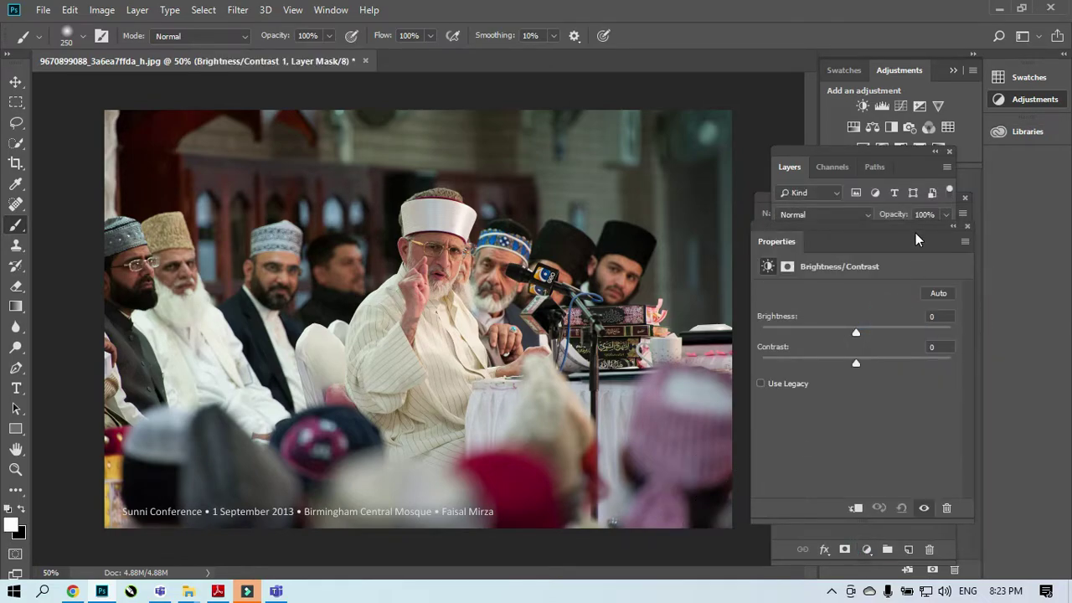
drag(901, 227, 906, 312)
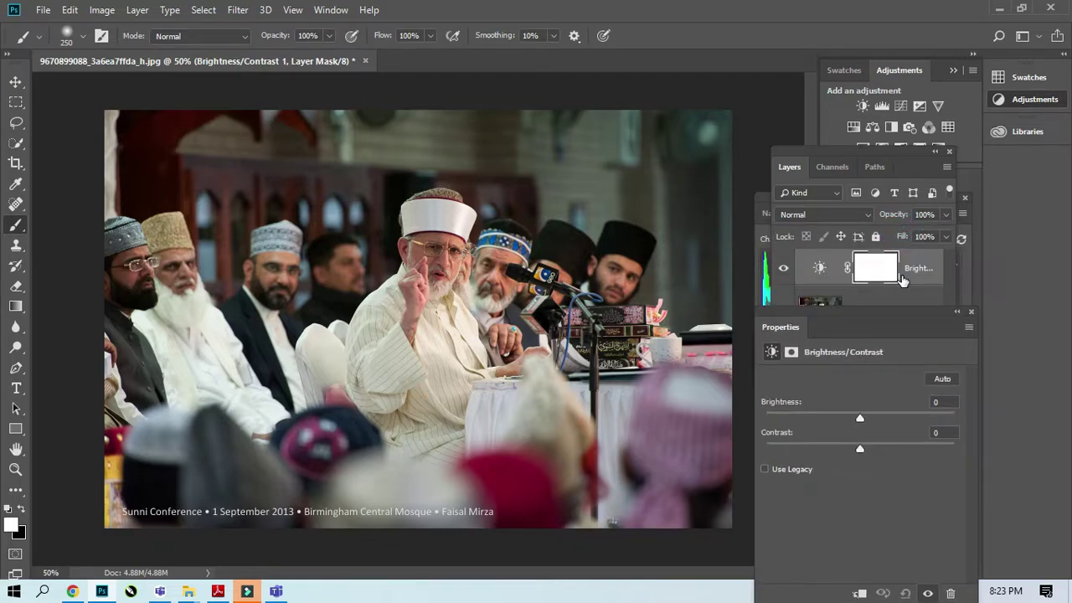
drag(761, 199, 705, 6)
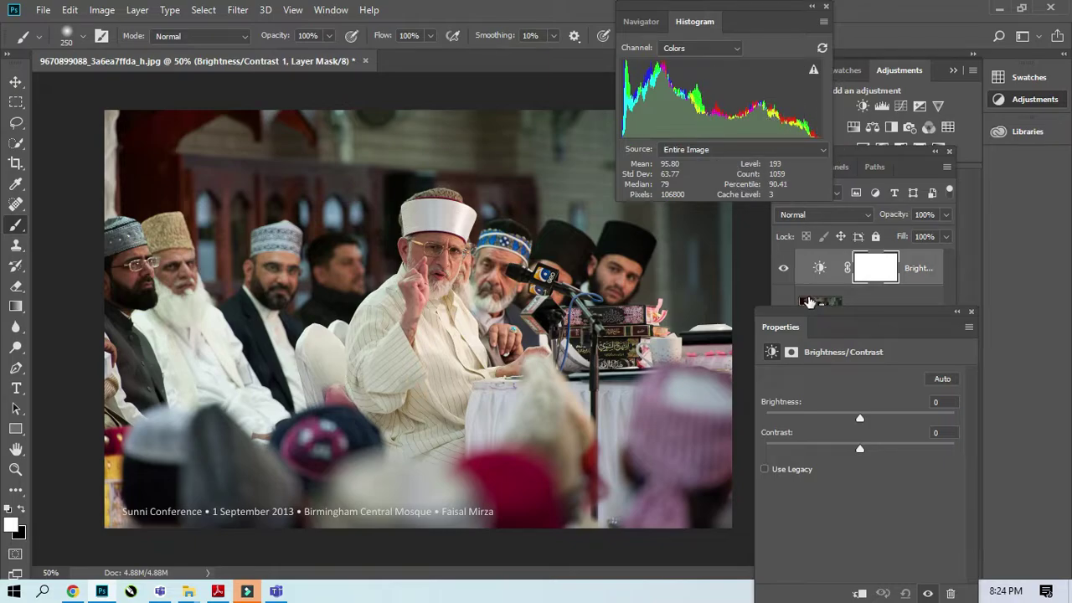
Try a brightness of 50 while watching the histogram, close the histogram and undo the brightness change.
drag(860, 418, 892, 414)
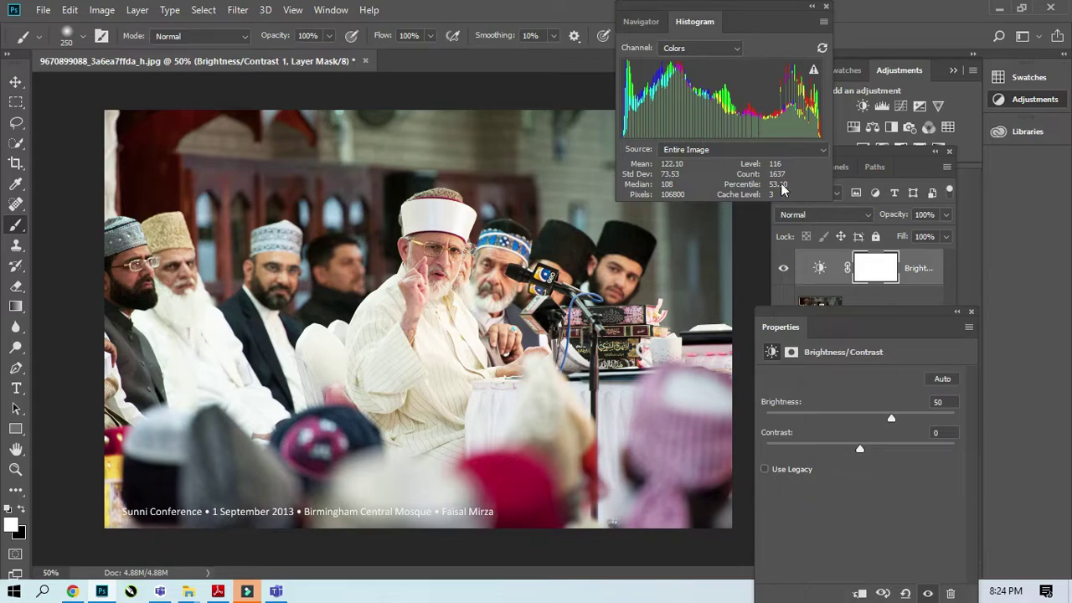
click(827, 6)
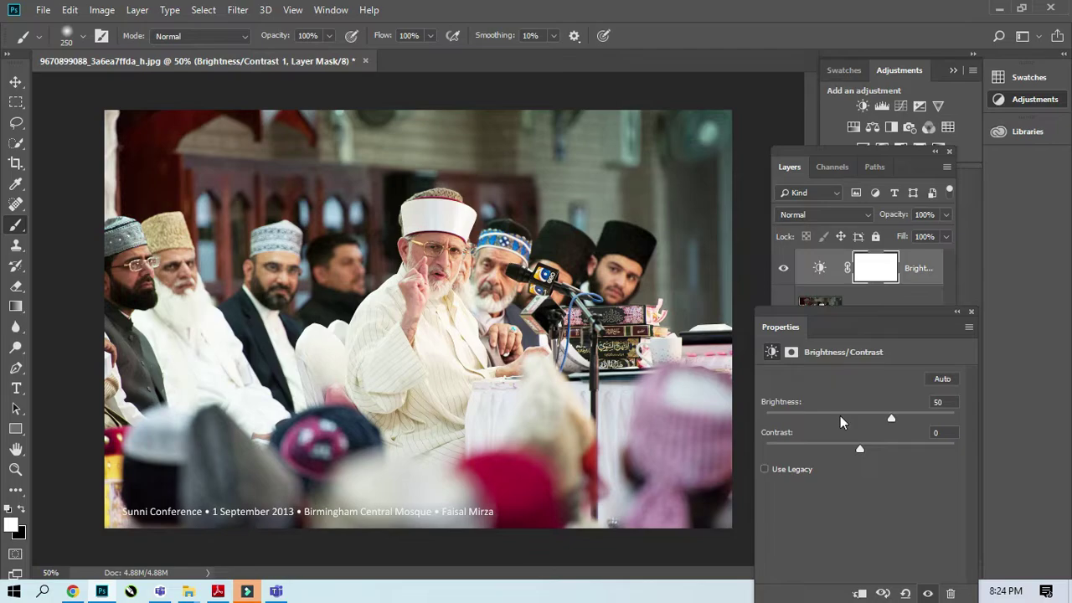
key(ctrl+z)
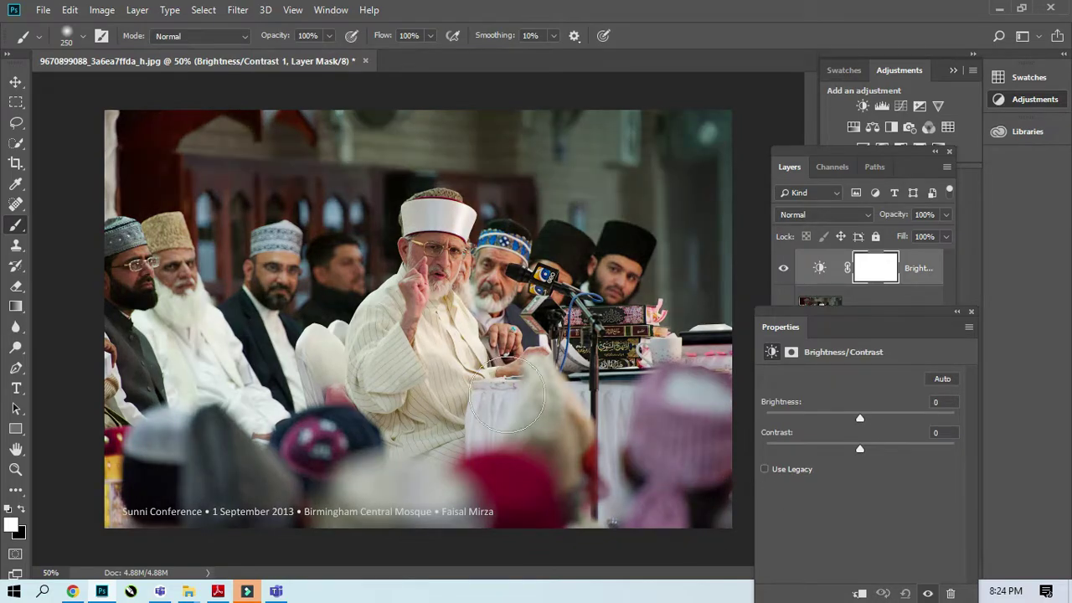
Try brightness values of 60 and 84, and set the adjustment to brightness -150 and contrast -4.
drag(838, 314, 839, 347)
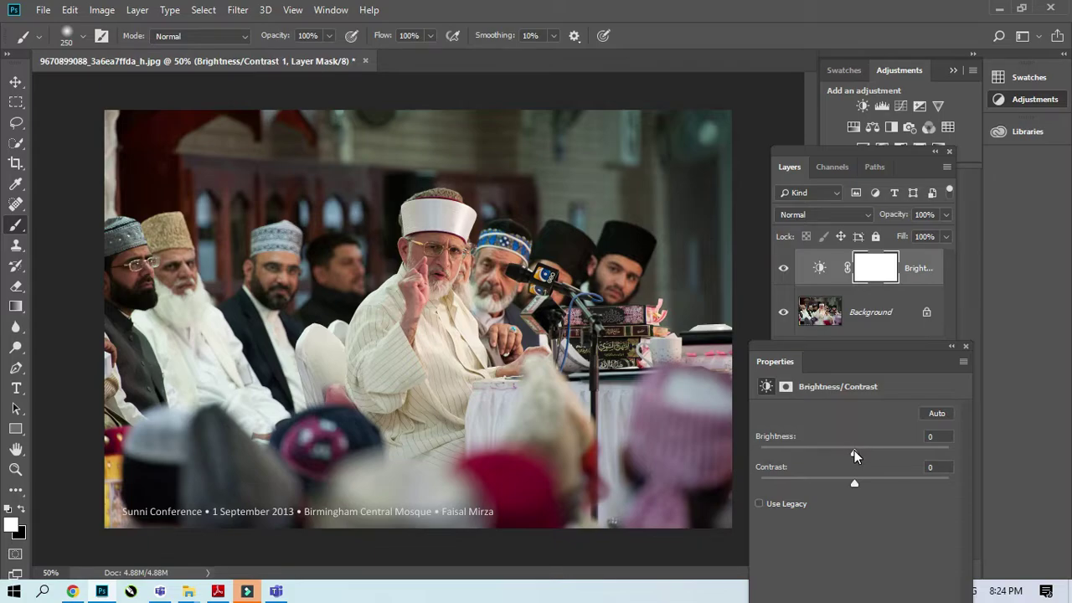
drag(852, 451, 892, 450)
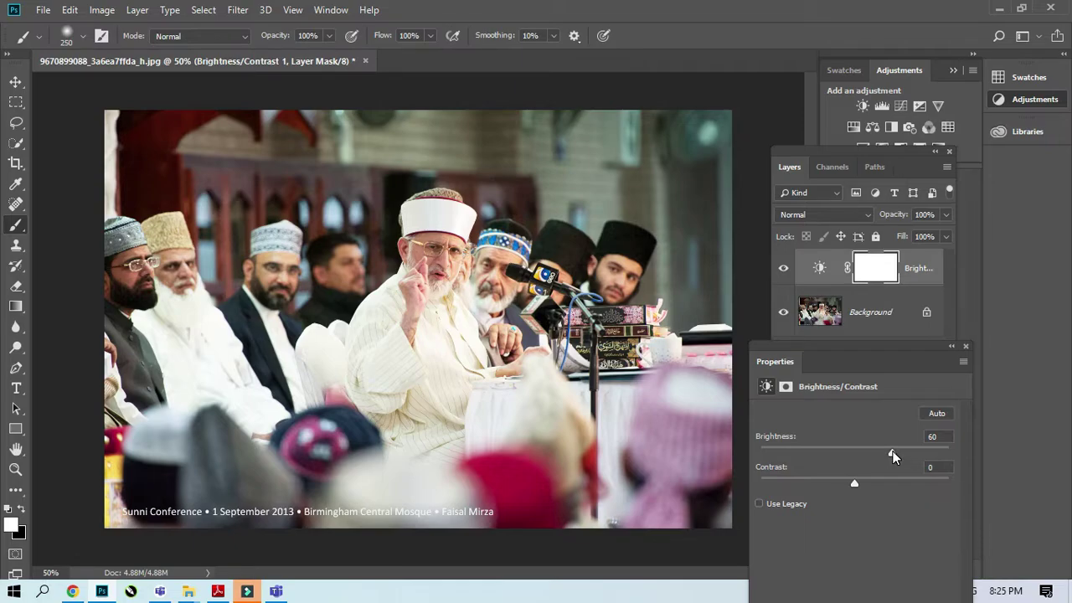
mouse_move(891, 453)
mouse_down()
mouse_move(835, 444)
mouse_move(907, 447)
mouse_up()
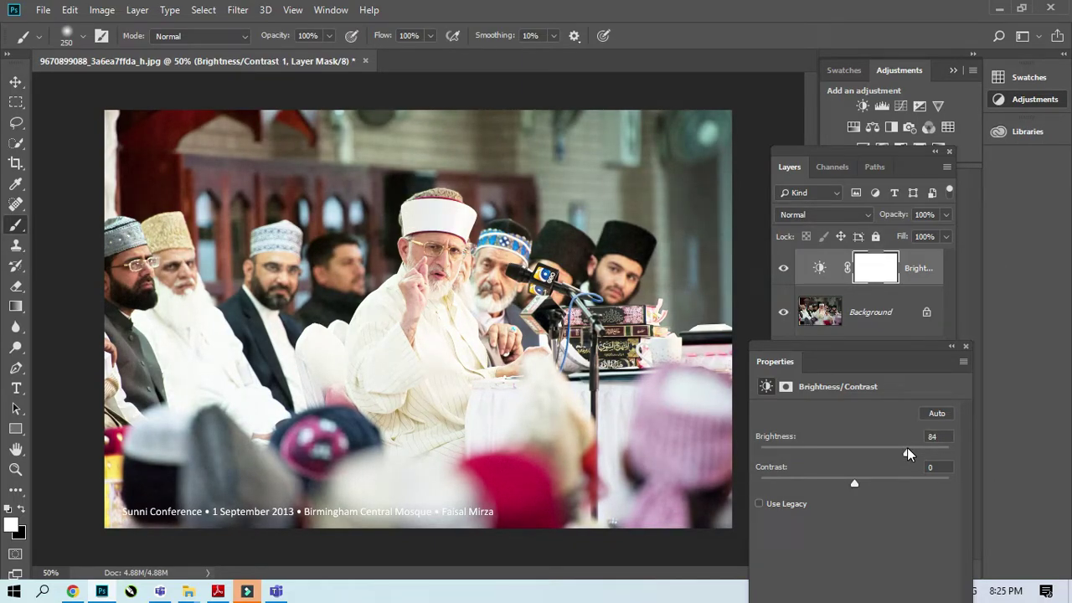
mouse_move(906, 448)
mouse_down()
mouse_move(885, 452)
mouse_move(907, 451)
mouse_up()
mouse_move(855, 485)
mouse_down()
mouse_move(776, 485)
mouse_move(864, 487)
mouse_move(795, 488)
mouse_move(845, 486)
mouse_up()
drag(904, 452, 758, 446)
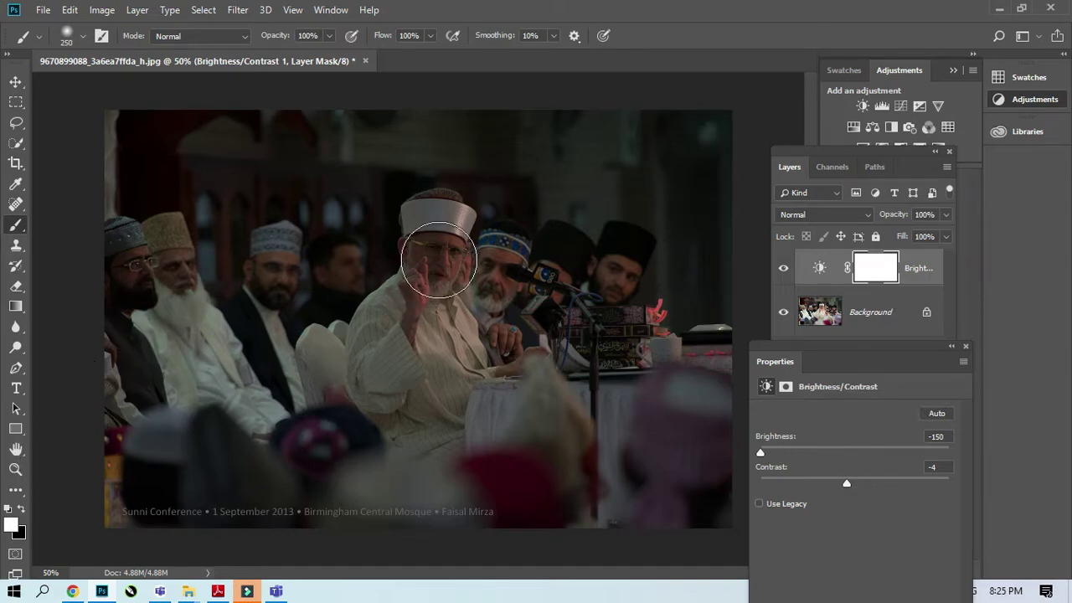
Paint the Brightness/Contrast layer's mask black over the central speaker's head and surroundings with a soft brush of size 600.
key(bracketright)
key(bracketright)
key(bracketright)
key(bracketright)
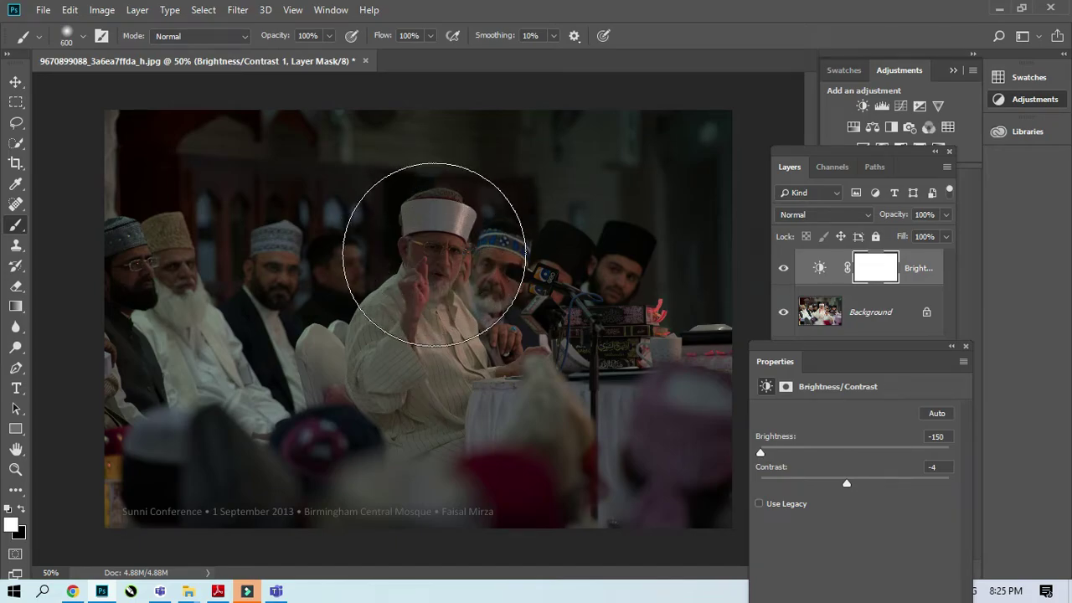
click(444, 262)
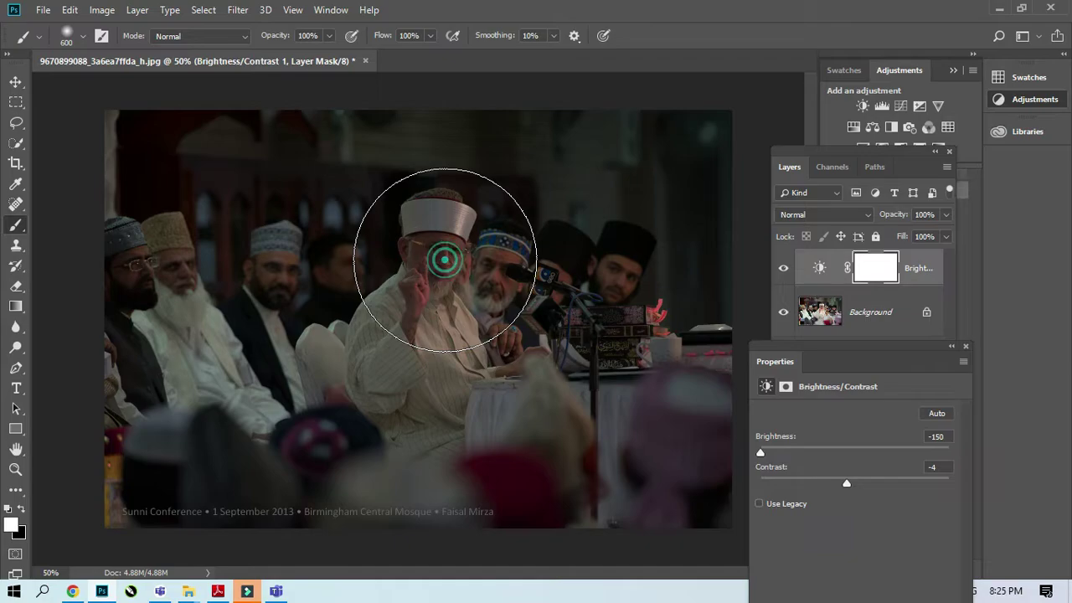
click(888, 275)
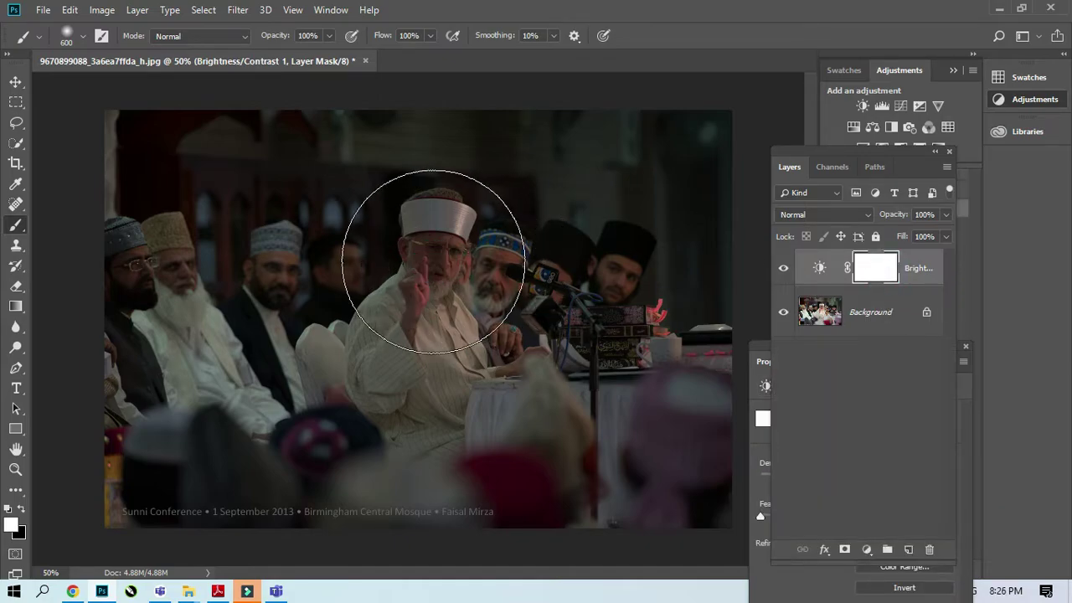
click(22, 511)
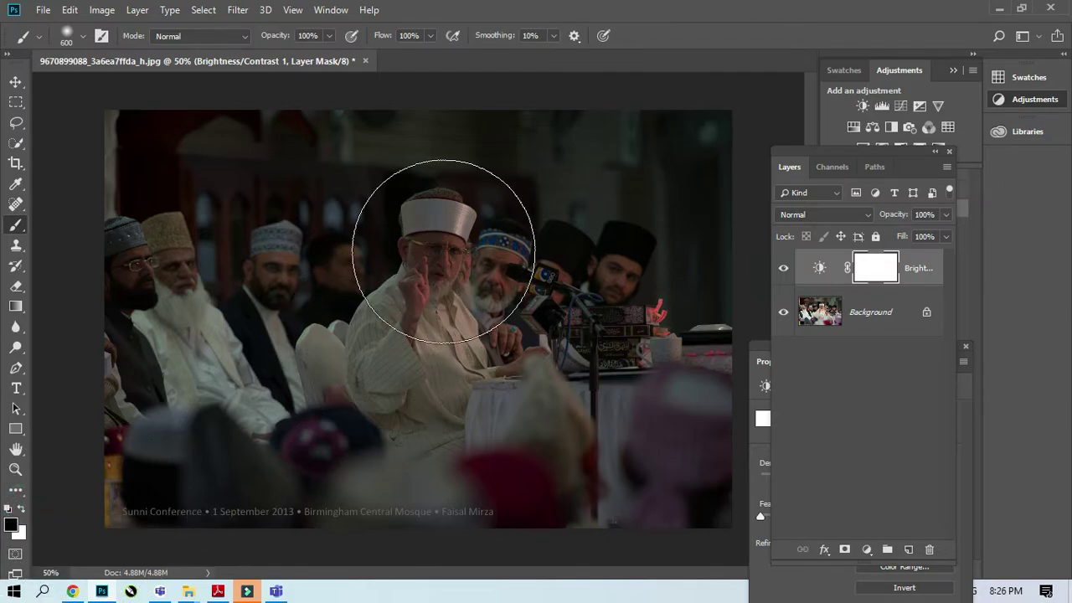
click(436, 258)
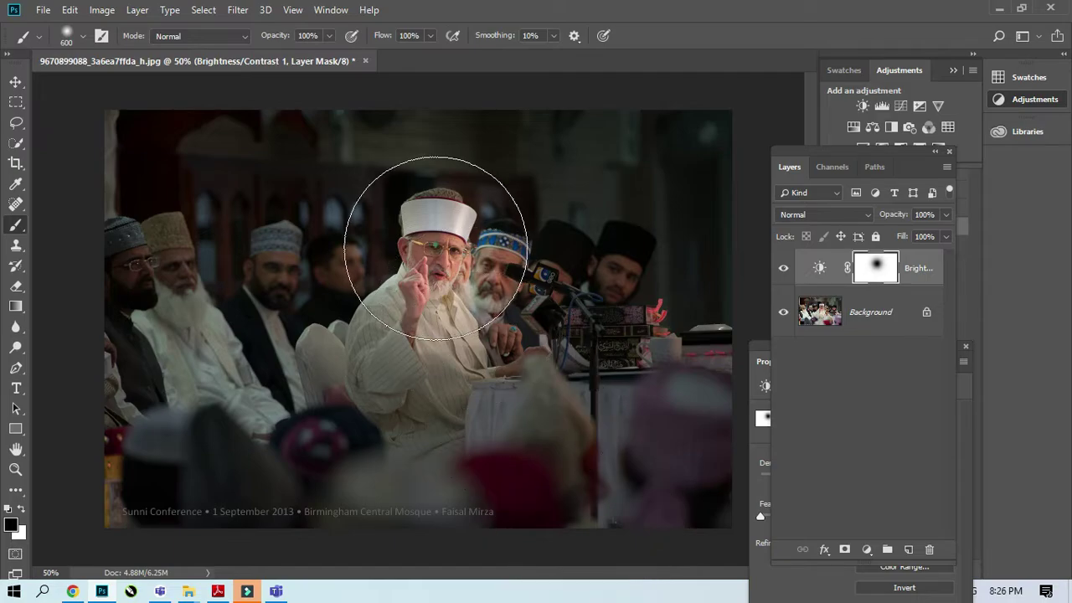
mouse_move(435, 247)
mouse_down()
mouse_move(431, 304)
mouse_move(426, 249)
mouse_move(445, 279)
mouse_up()
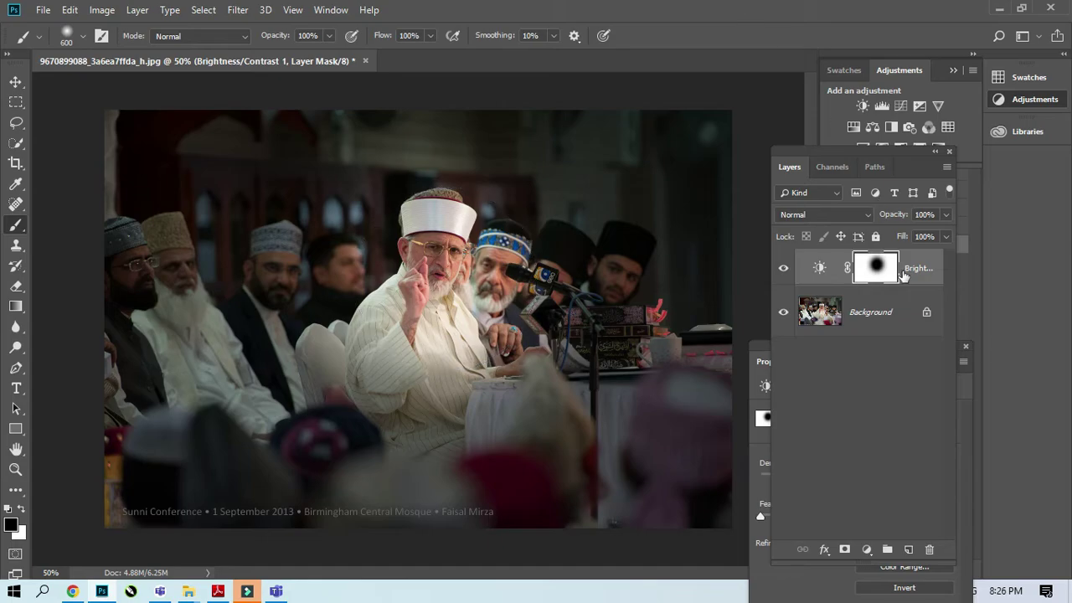
Lower the Brightness/Contrast layer's opacity to 0% and delete the layer.
click(823, 278)
mouse_move(896, 218)
mouse_down()
mouse_move(850, 229)
mouse_move(893, 219)
mouse_up()
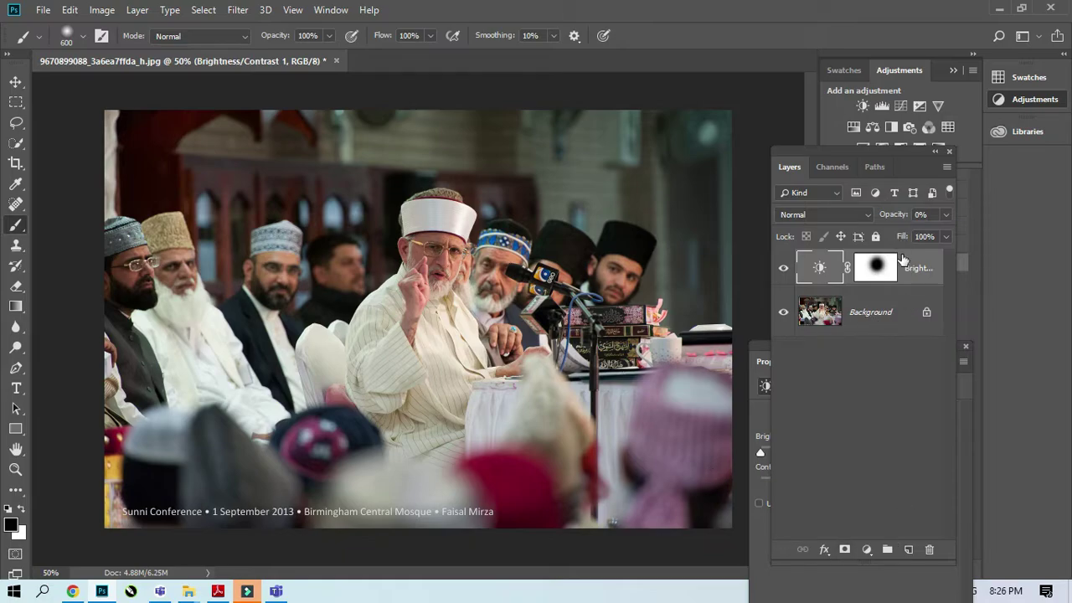
drag(902, 261, 929, 549)
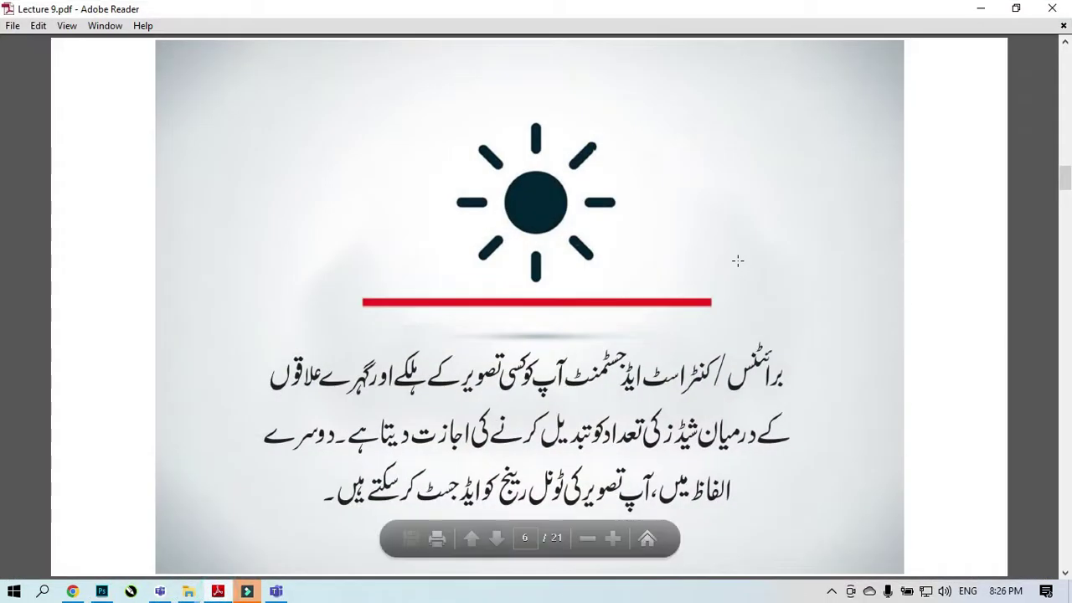
Read the Brightness/Contrast and Levels pages of the lecture PDF and return to Photoshop.
scroll(736, 259, down, 3)
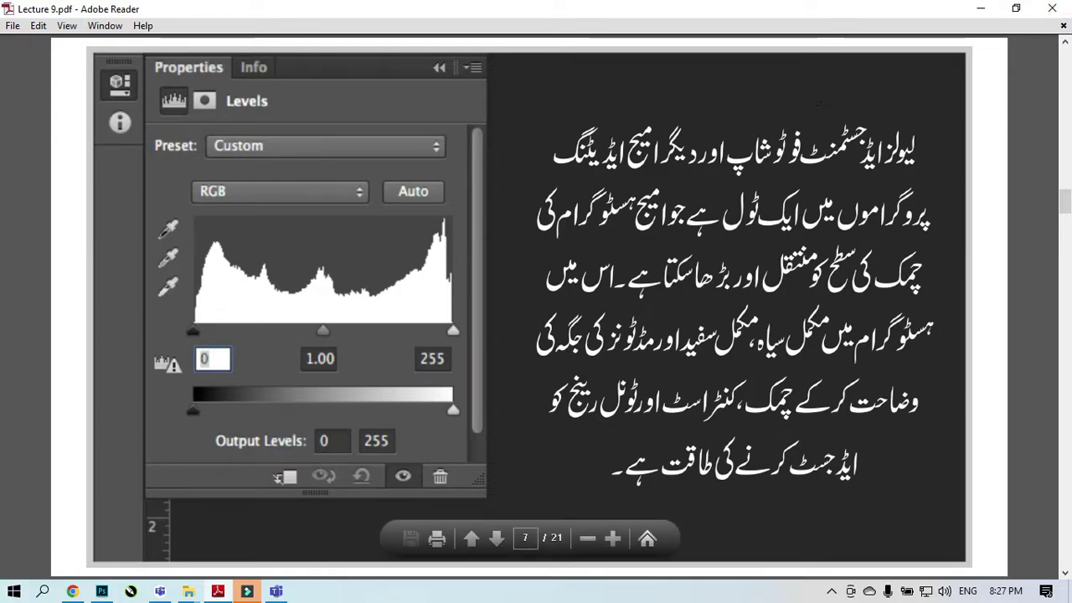
click(981, 8)
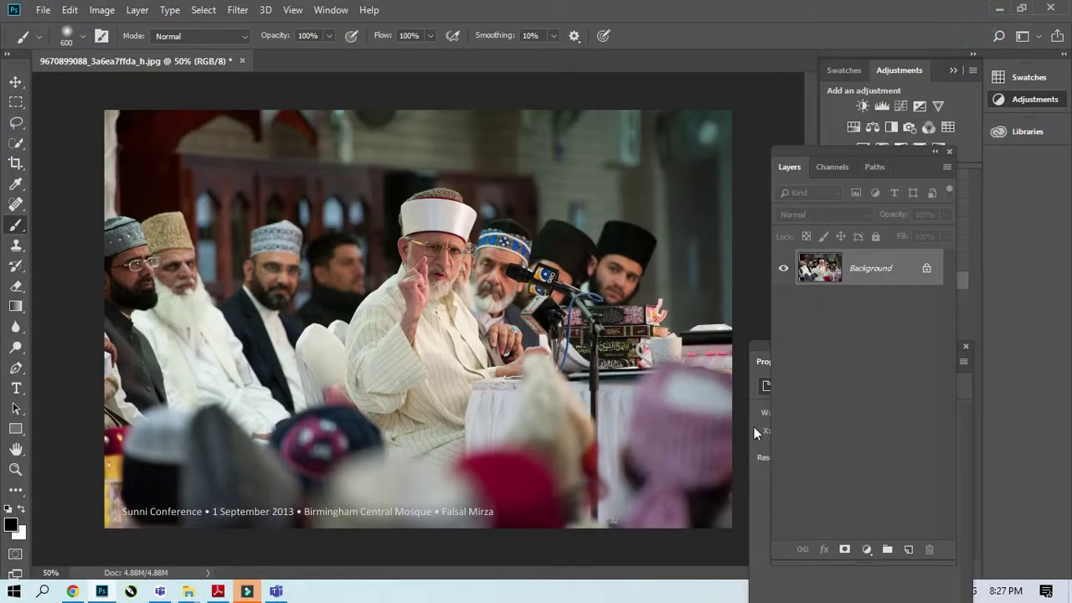
click(951, 151)
click(242, 61)
click(529, 229)
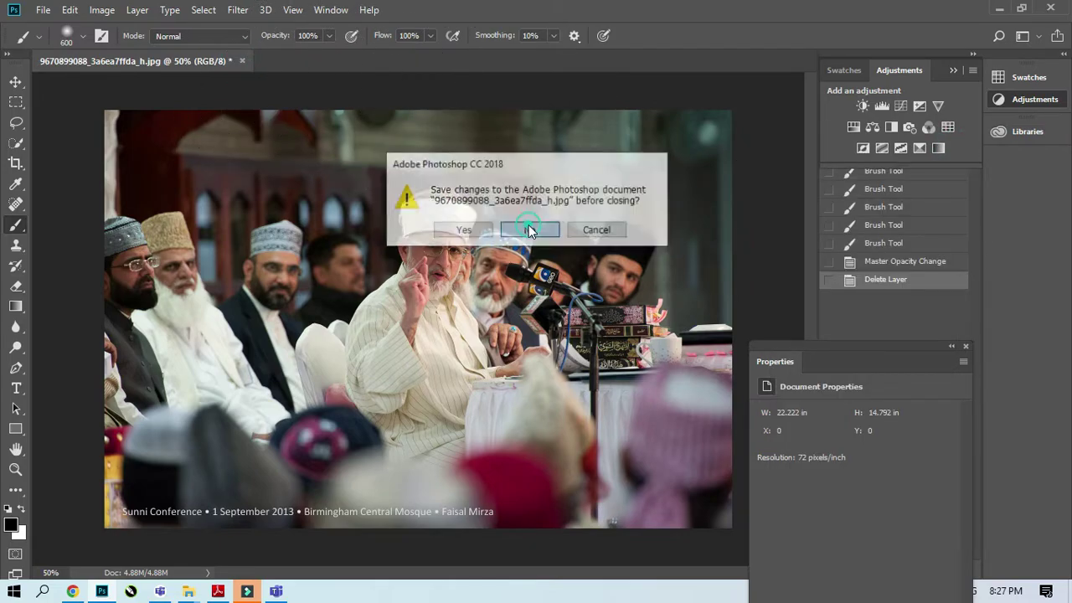
click(290, 209)
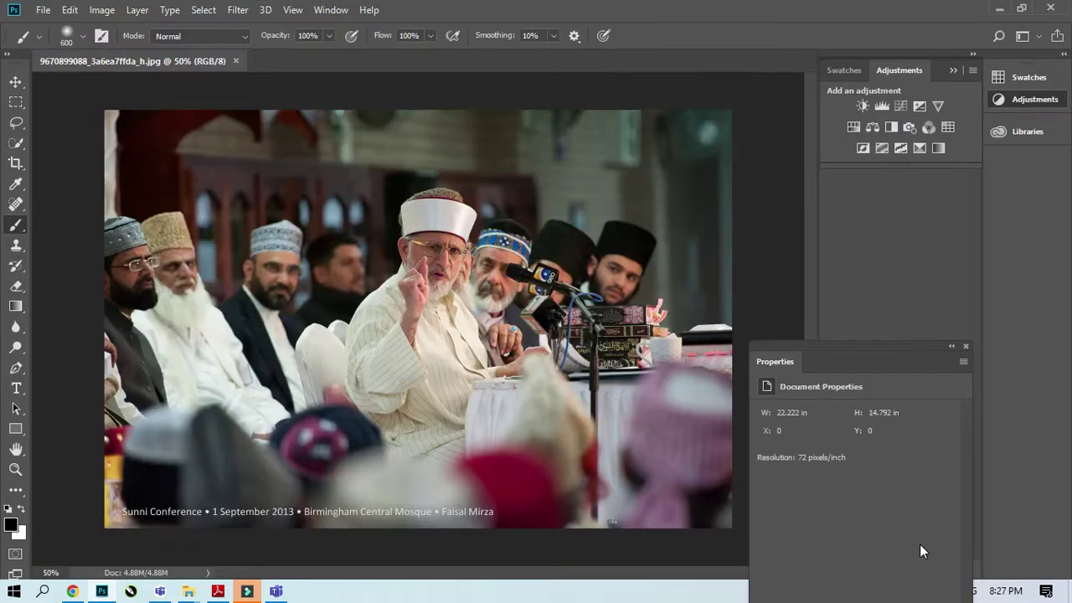
click(965, 346)
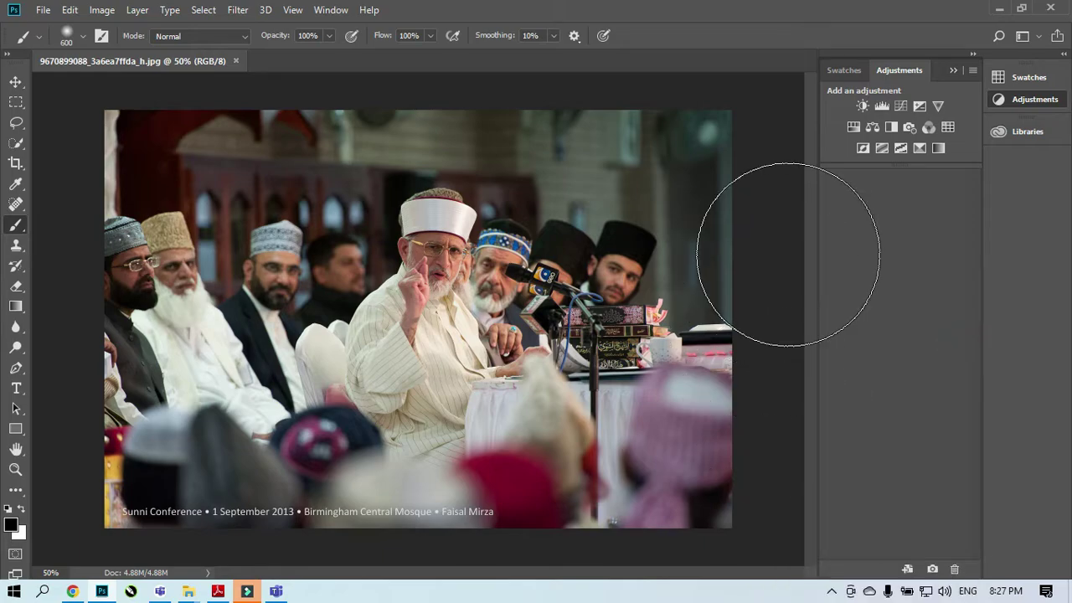
Show the layer stack again, add a Levels adjustment layer, and place its properties beside the stack over the photo.
click(331, 10)
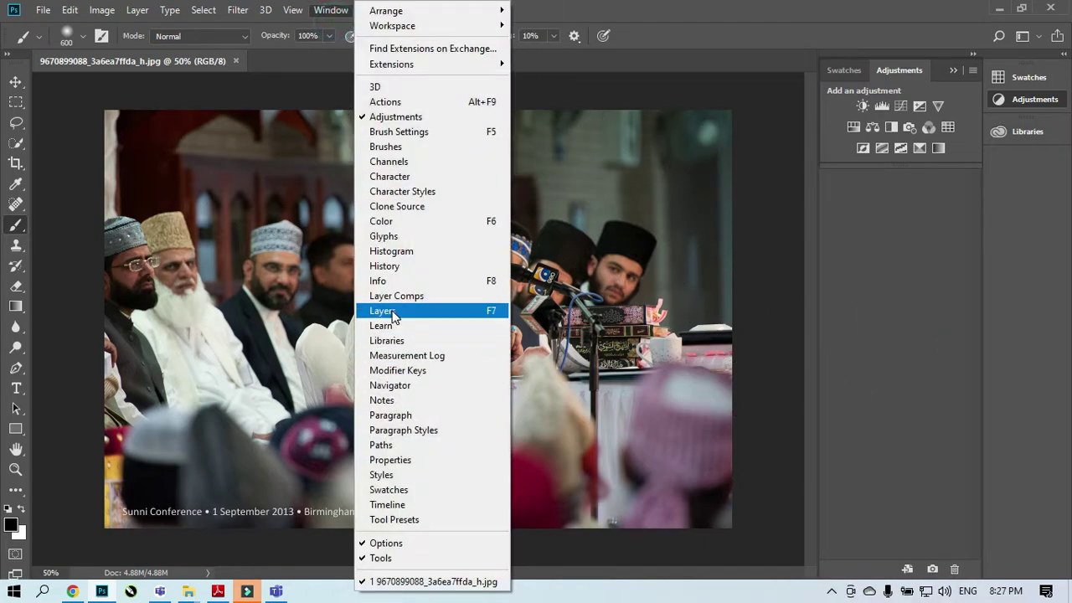
click(383, 242)
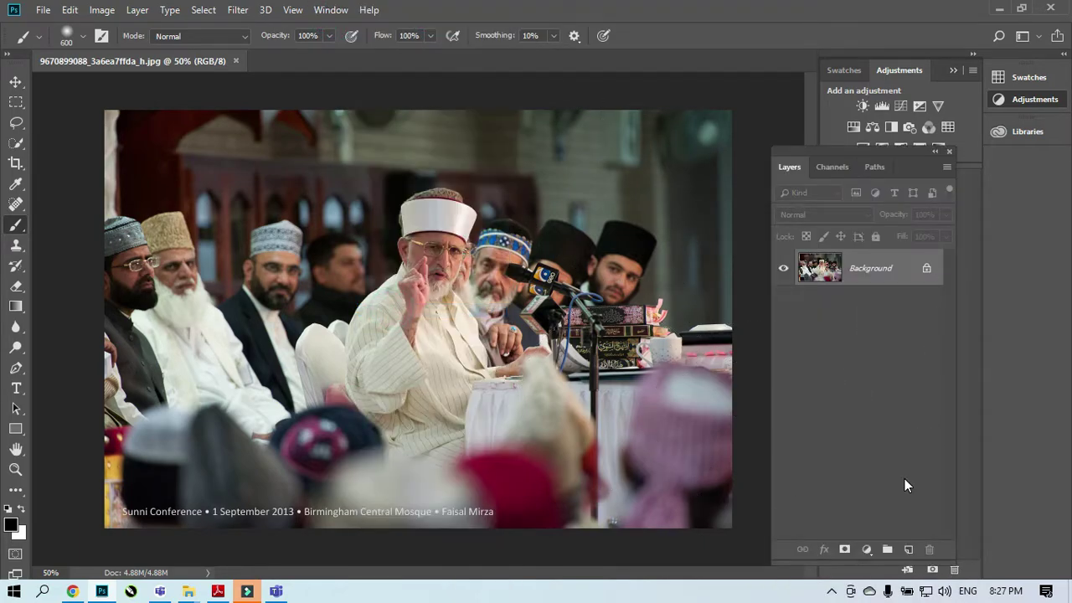
click(868, 549)
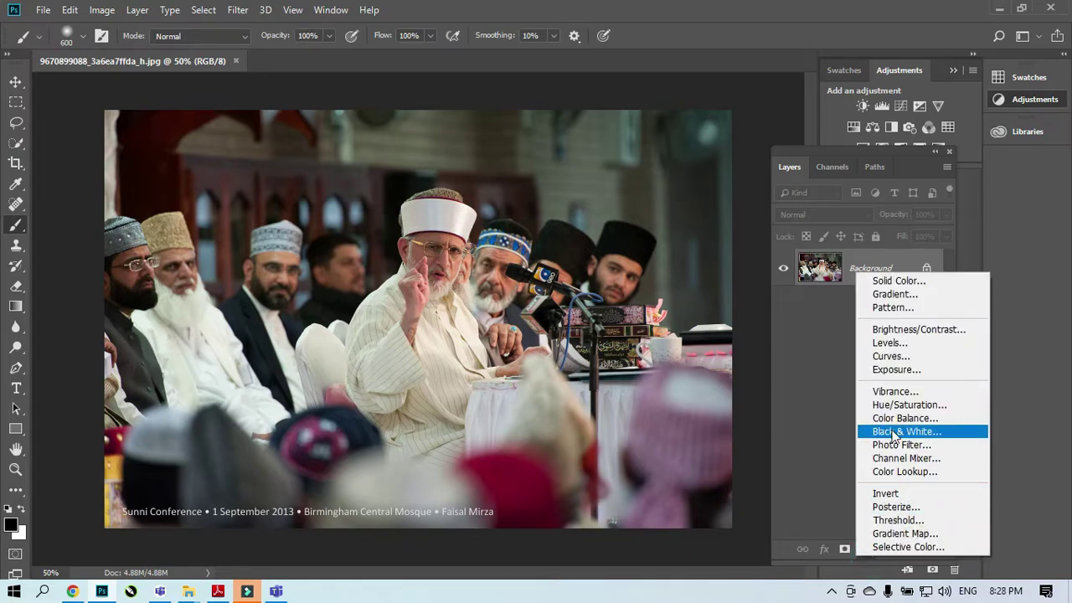
click(892, 350)
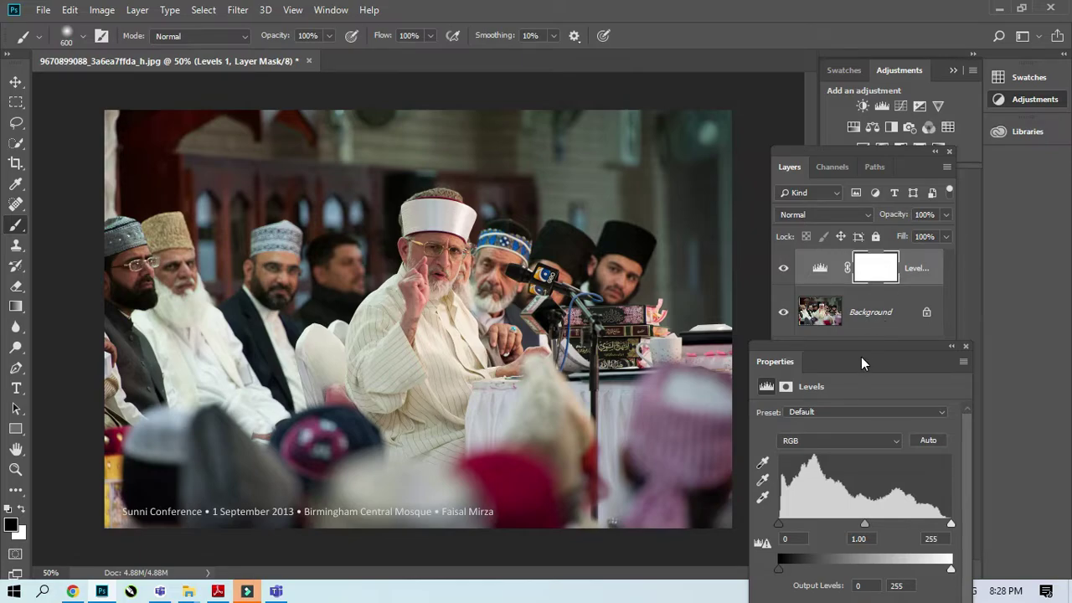
drag(866, 358, 663, 79)
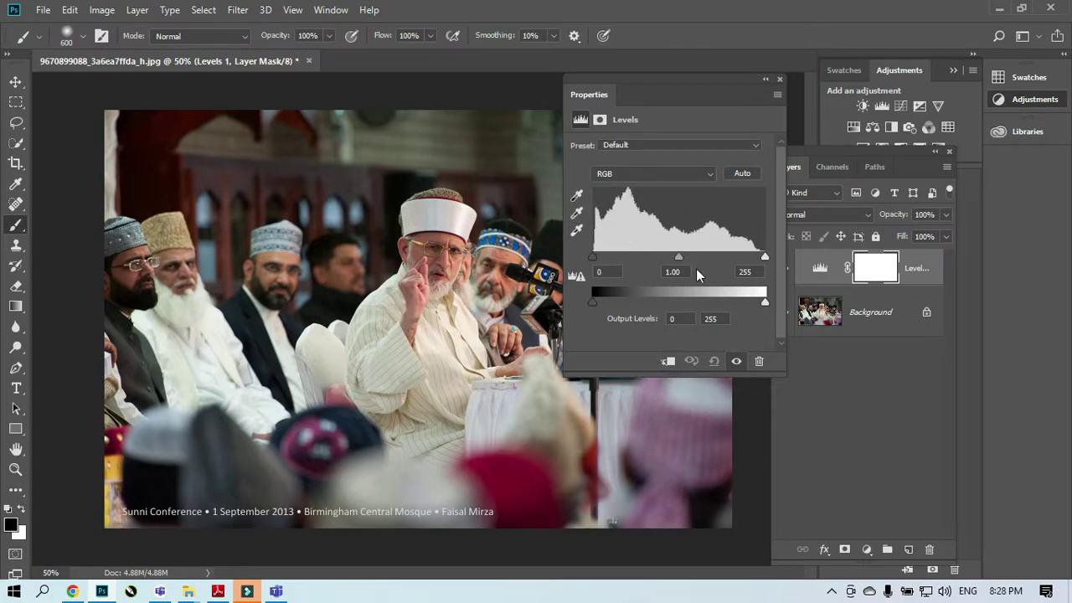
Try the Levels input controls with the white point at 194 and back at 255, and midtones at 0.91 and 1.11.
click(764, 260)
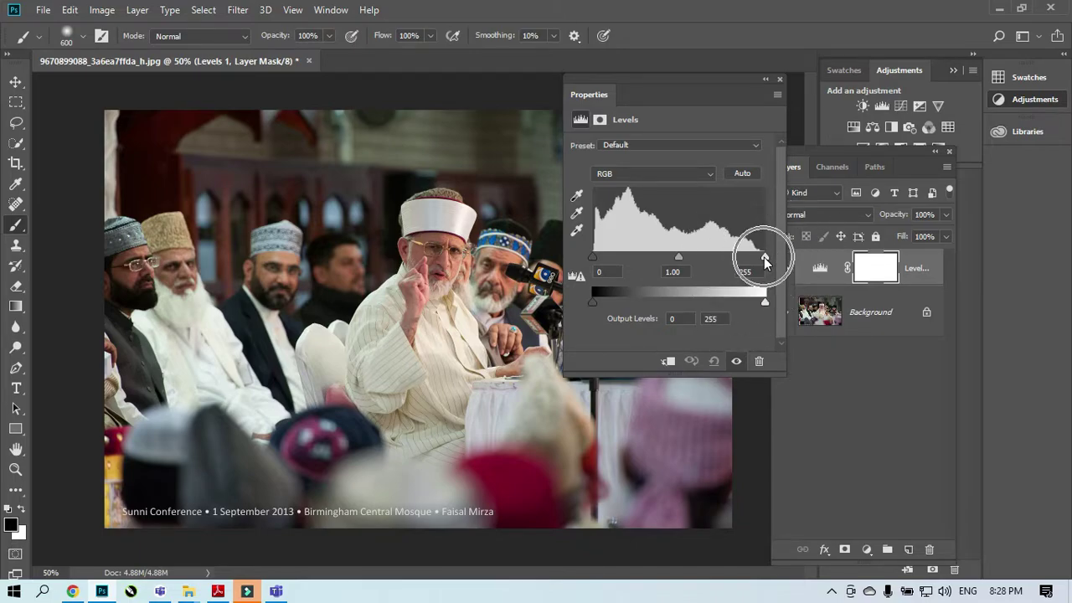
click(591, 262)
click(591, 258)
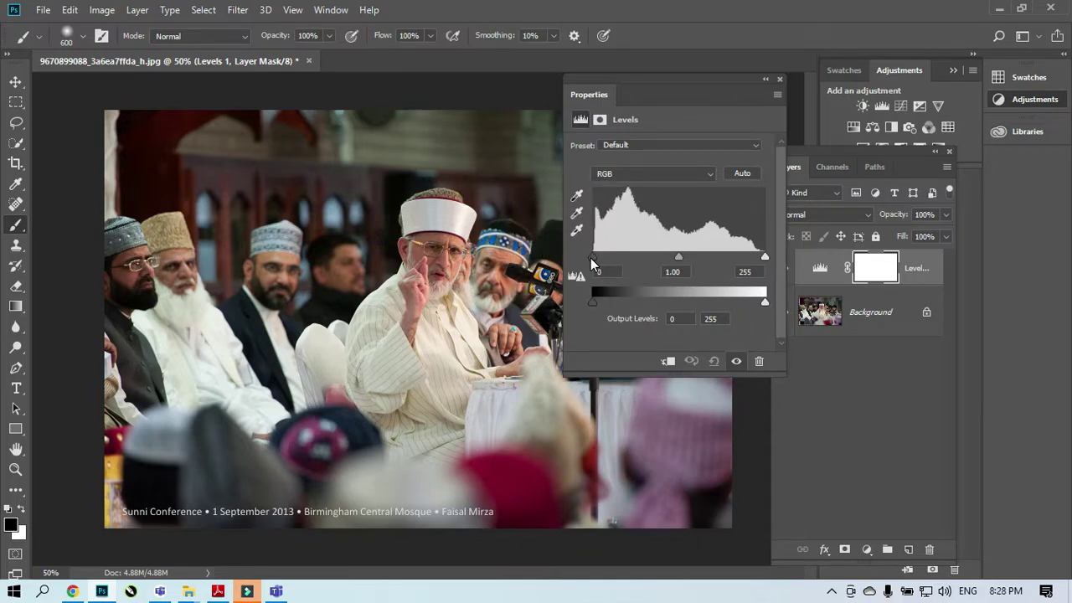
click(674, 263)
click(678, 264)
drag(764, 260, 724, 254)
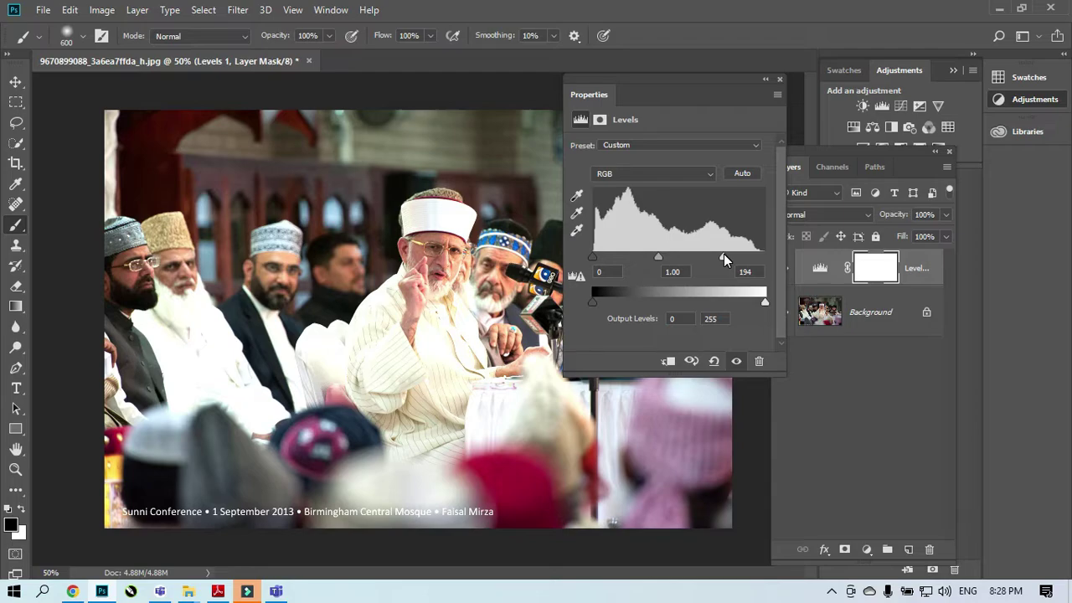
drag(723, 255, 768, 259)
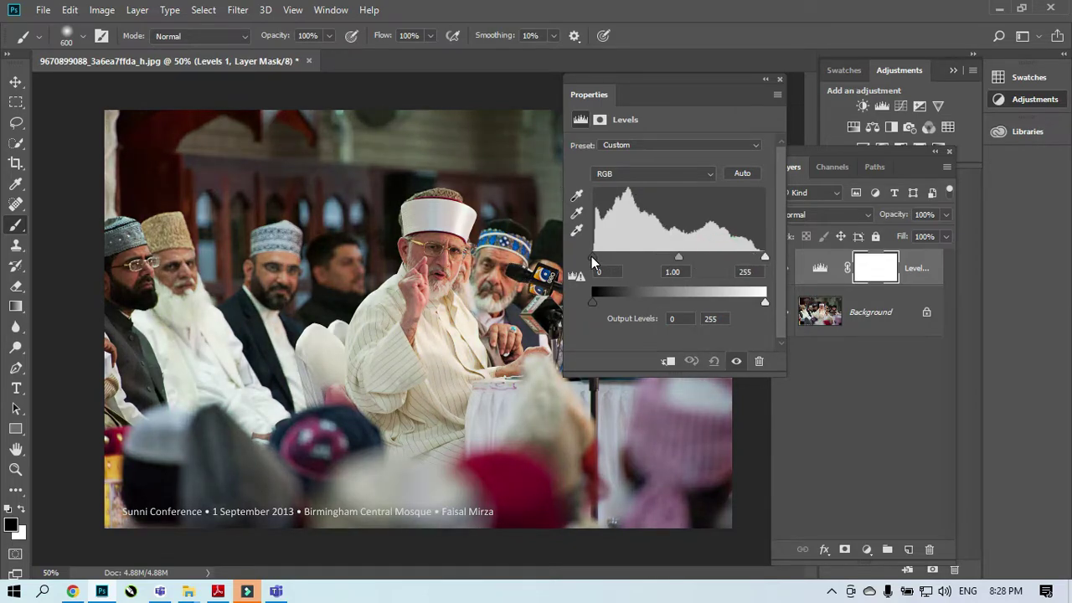
mouse_move(592, 256)
mouse_down()
mouse_move(642, 257)
mouse_move(592, 257)
mouse_up()
mouse_move(678, 259)
mouse_down()
mouse_move(652, 256)
mouse_move(690, 257)
mouse_move(642, 256)
mouse_move(705, 252)
mouse_move(684, 252)
mouse_up()
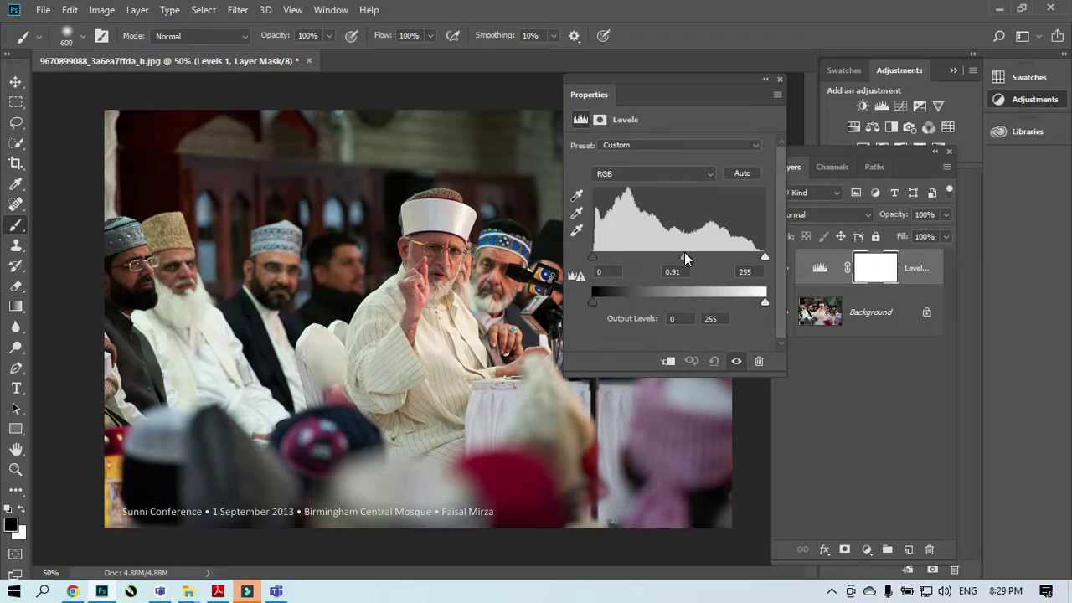
mouse_move(684, 252)
mouse_down()
mouse_move(647, 257)
mouse_move(717, 256)
mouse_move(673, 253)
mouse_up()
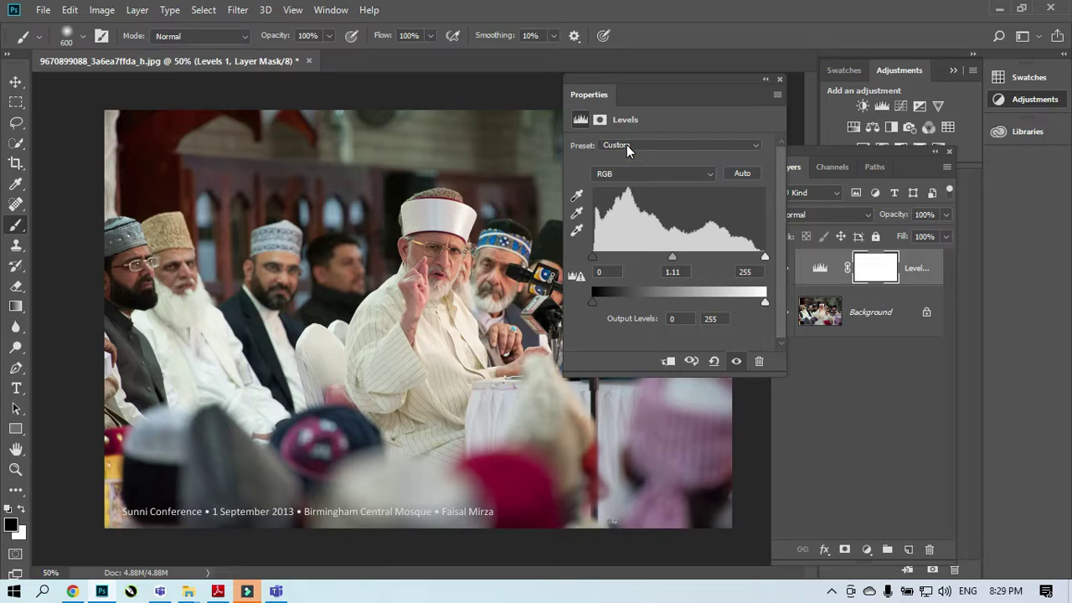
Try the Levels presets Darker, Increase Contrast 1, Increase Contrast 2 and Increase Contrast 3 on the photo.
click(664, 146)
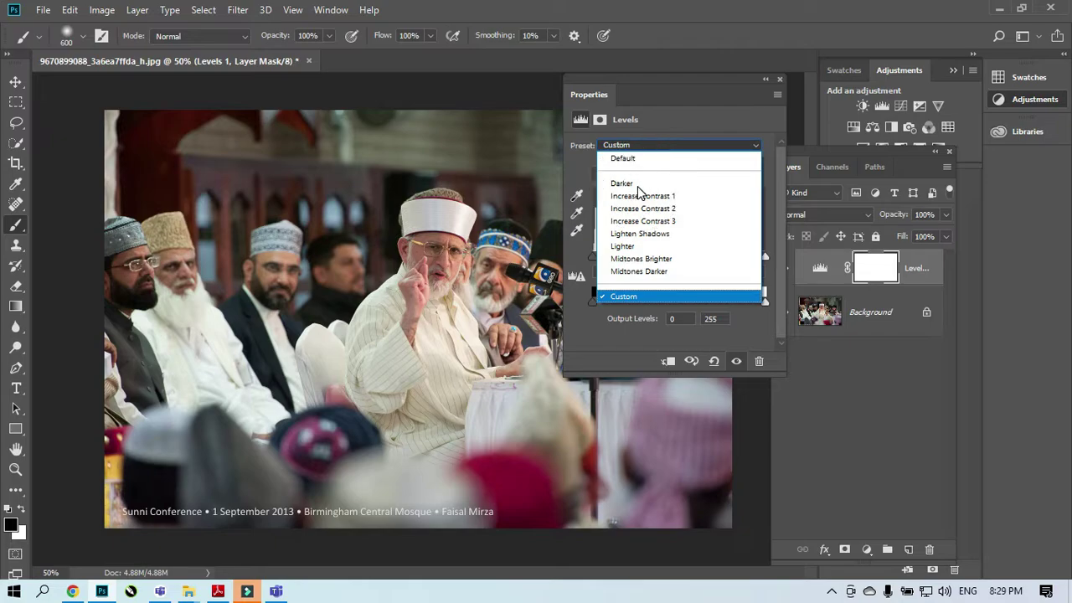
click(637, 186)
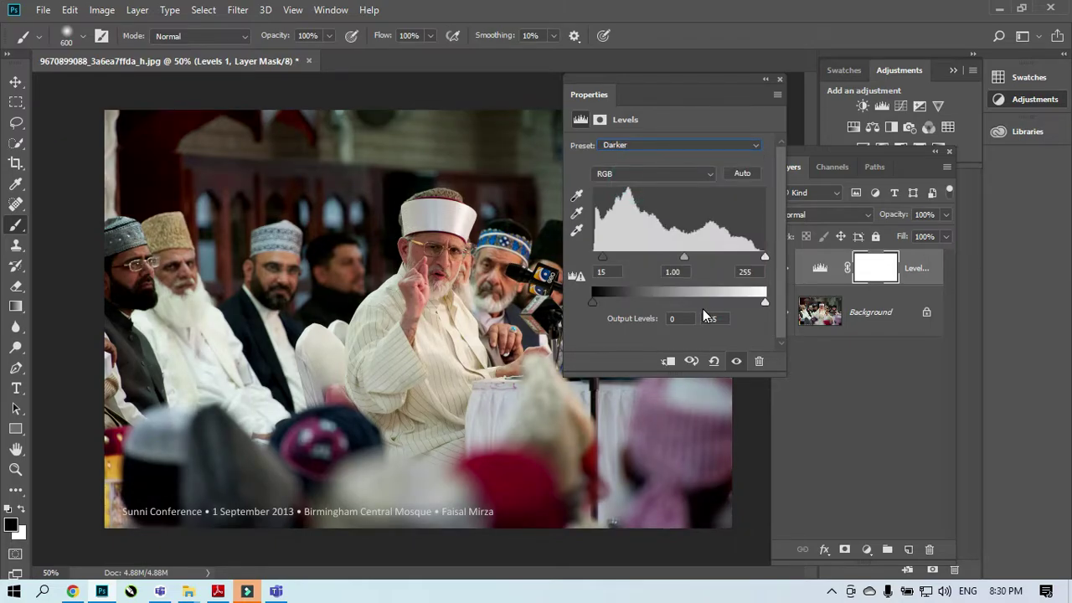
click(707, 144)
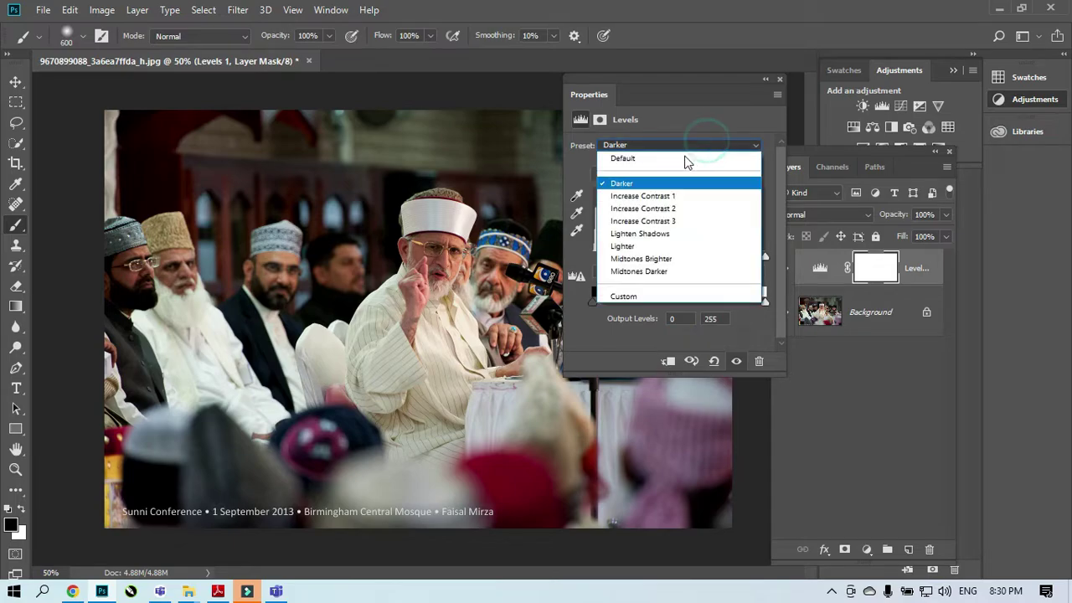
click(655, 198)
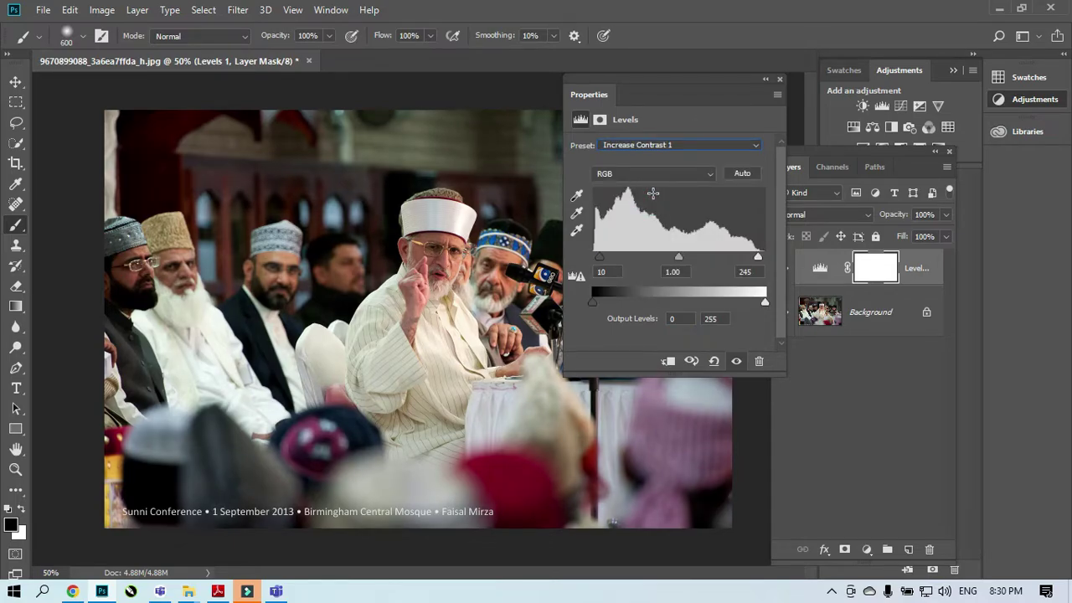
click(684, 145)
click(670, 210)
click(706, 143)
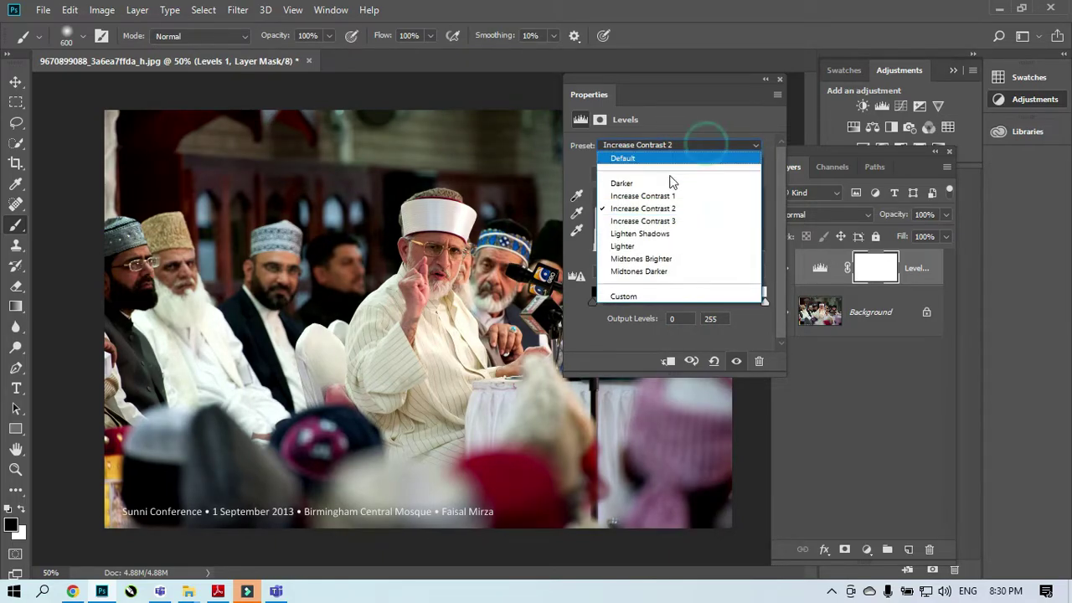
click(643, 221)
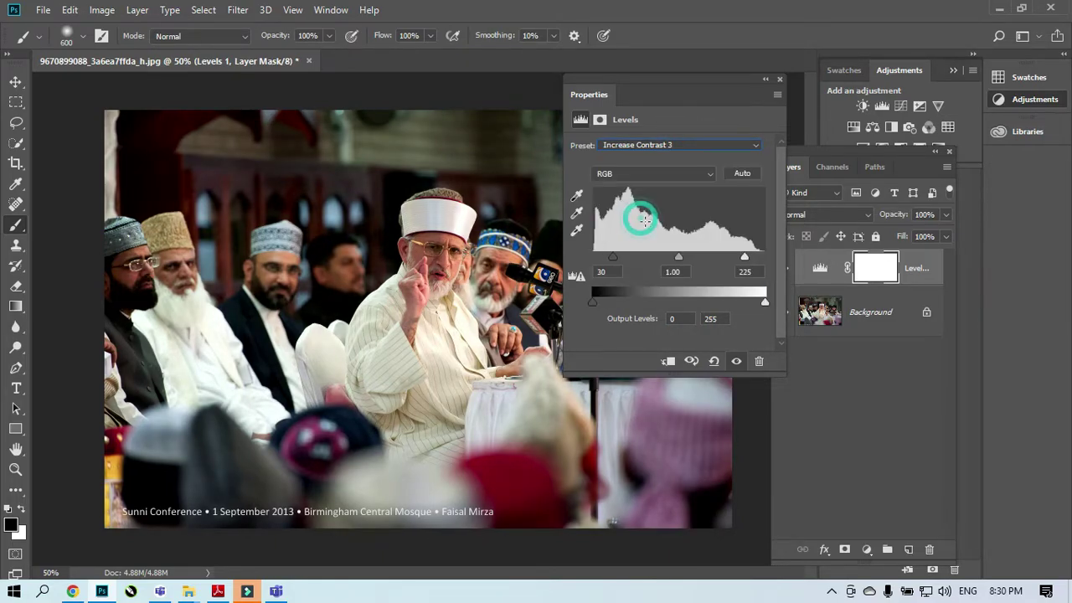
Try the Levels presets Lighten Shadows, Lighter, Midtones Brighter and Midtones Darker on the photo, and return to Default.
click(706, 145)
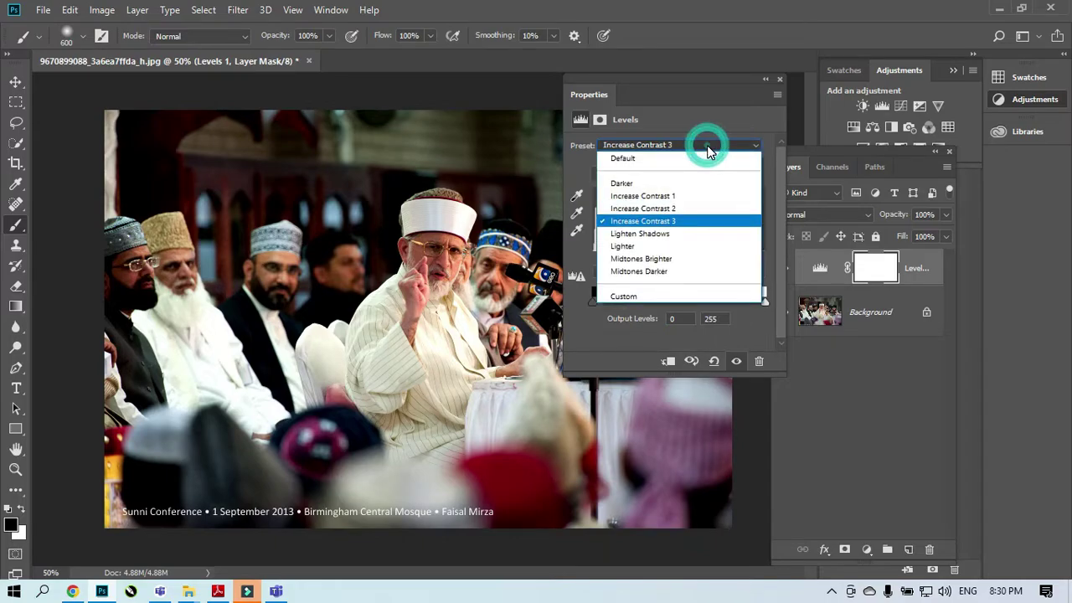
click(653, 236)
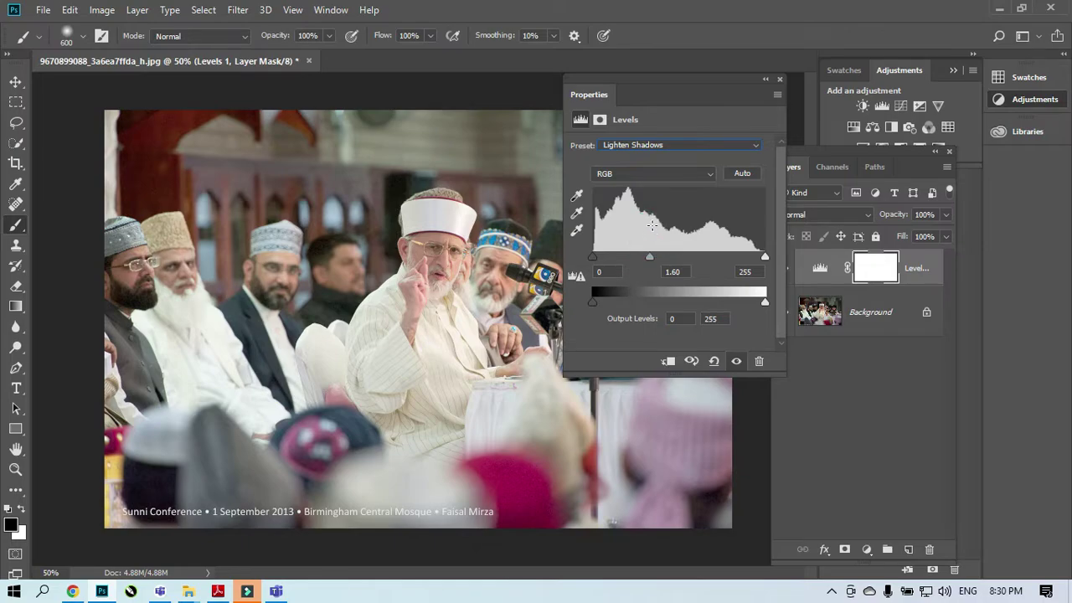
click(690, 144)
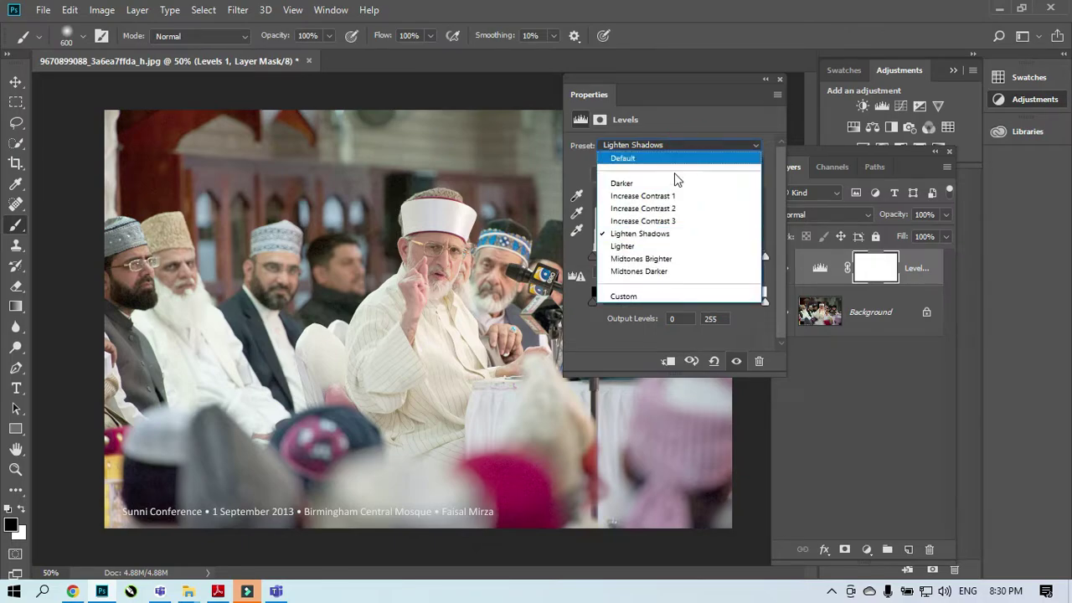
click(635, 247)
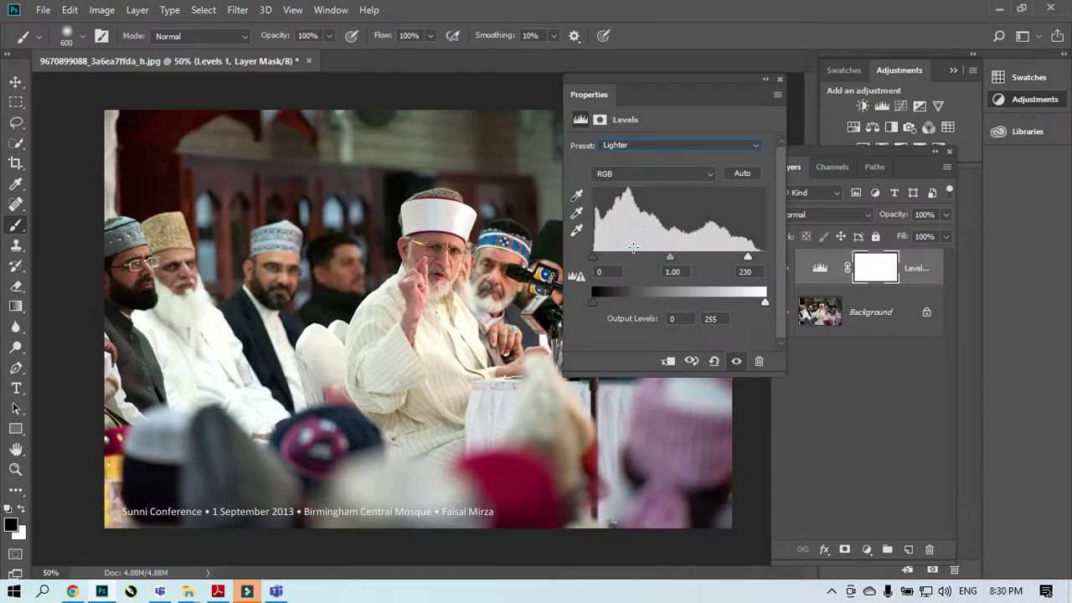
click(698, 147)
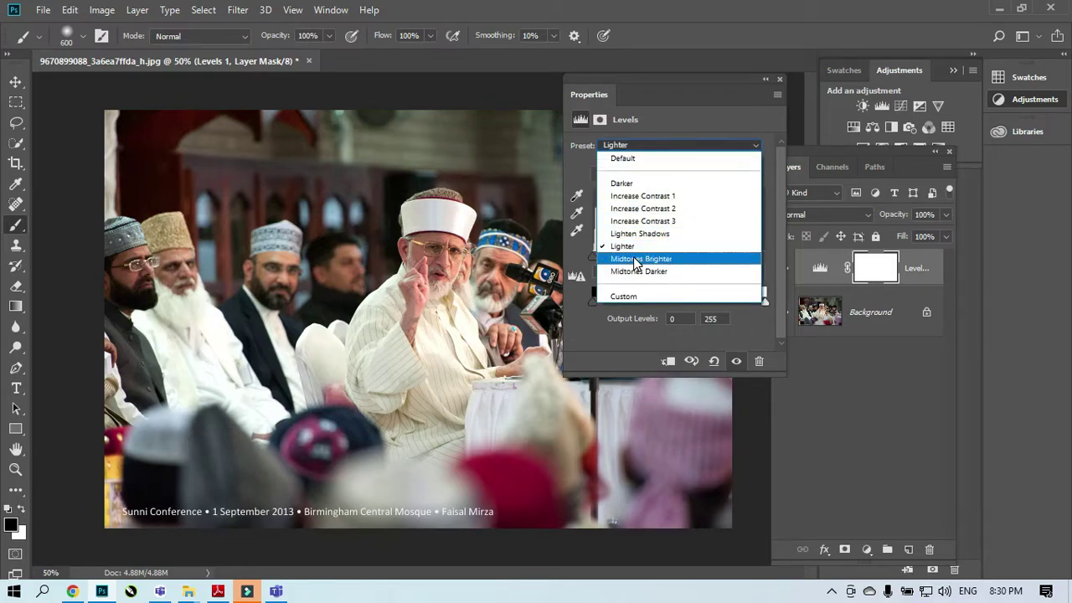
click(641, 259)
click(698, 147)
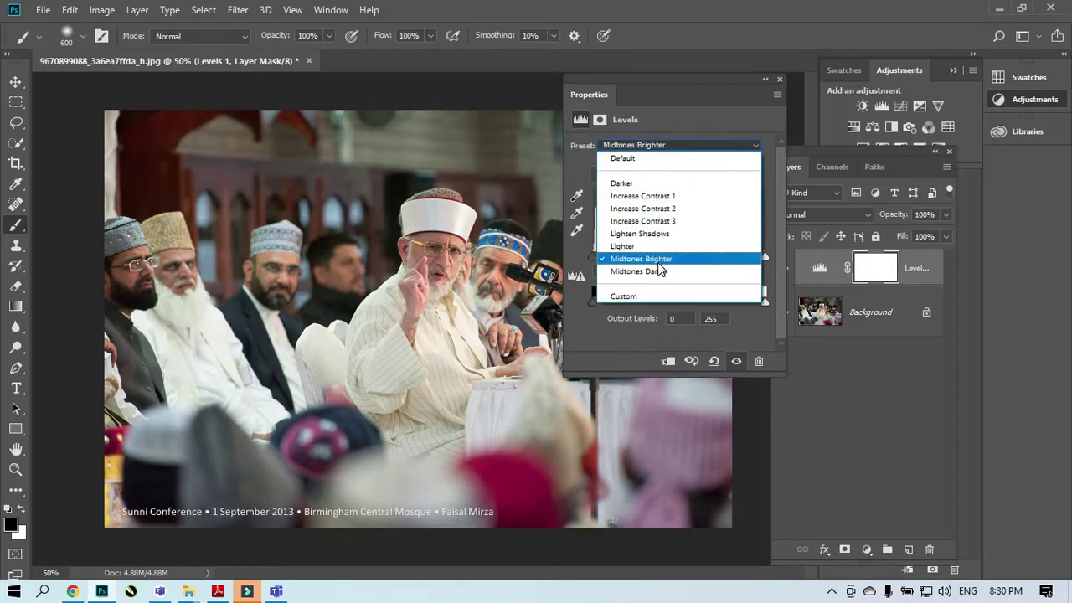
click(667, 275)
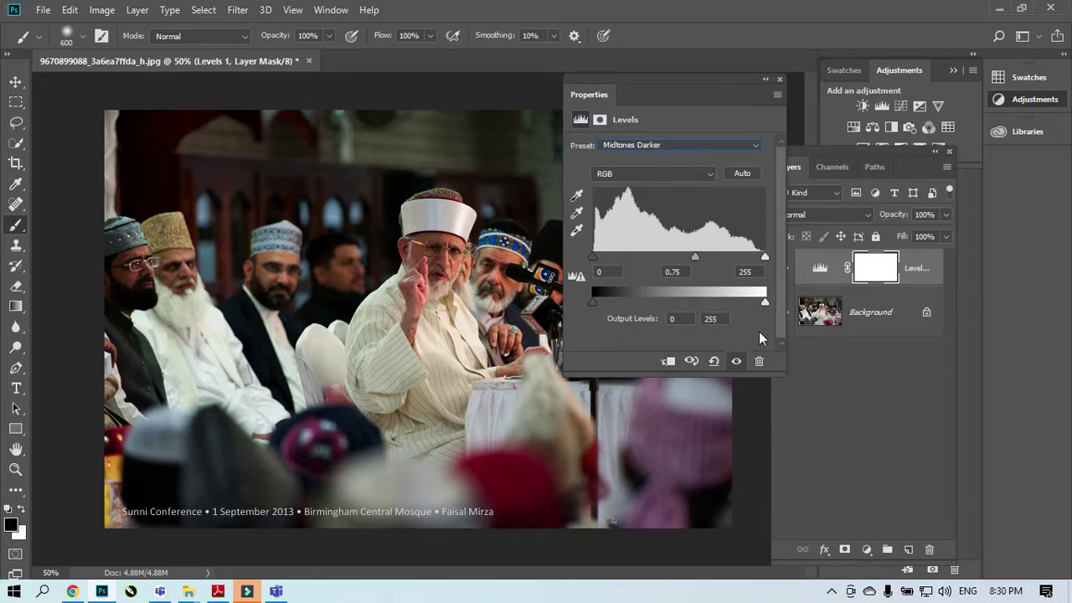
click(666, 145)
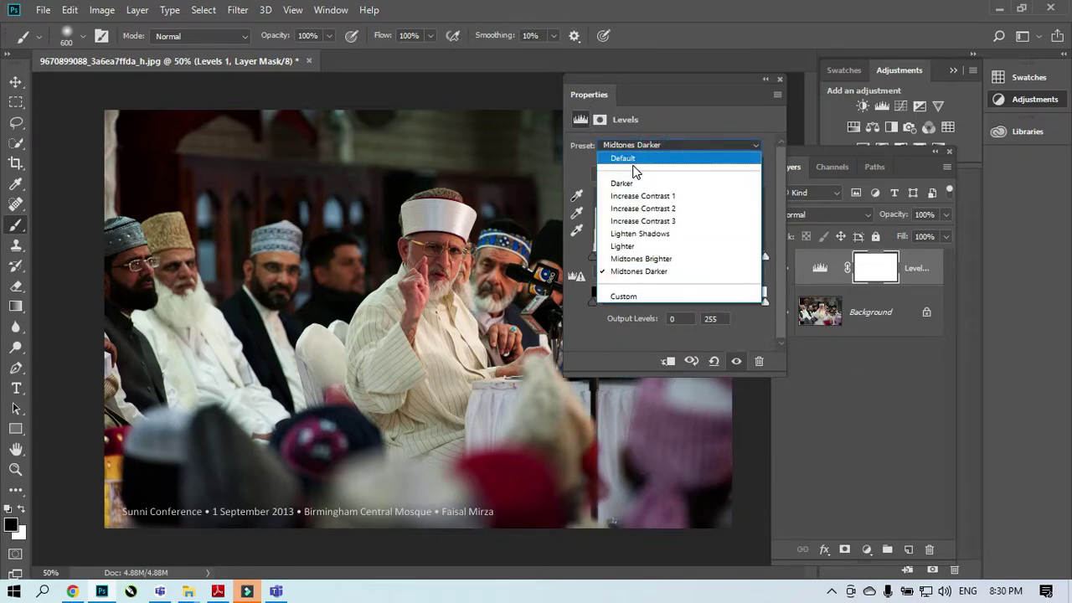
click(630, 158)
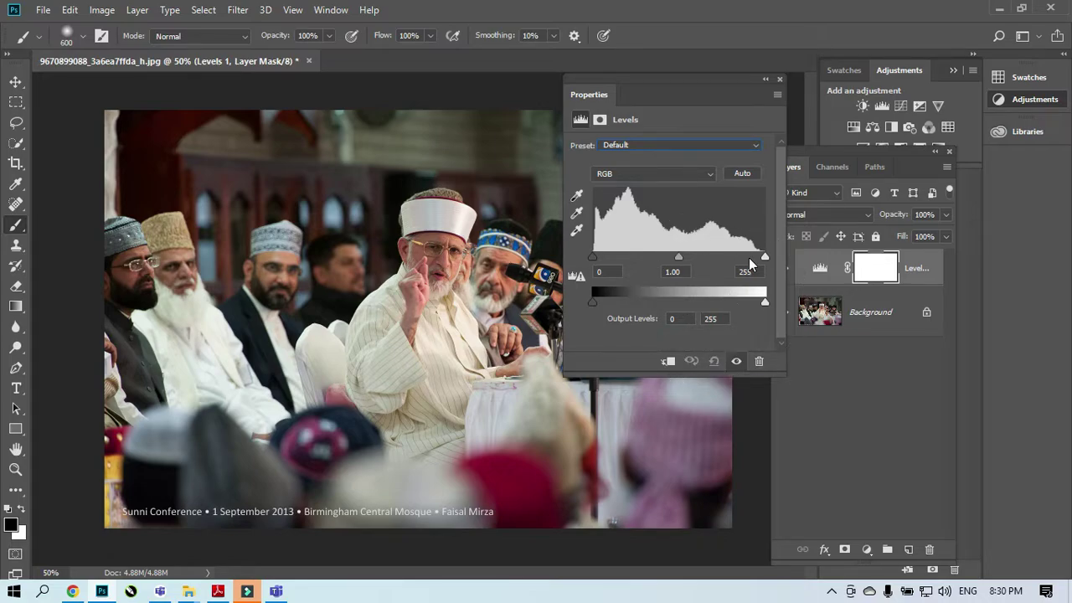
Try Levels input values of 194 for white and 64 for black, reset the adjustment, and set the white point to 212.
drag(764, 258, 723, 256)
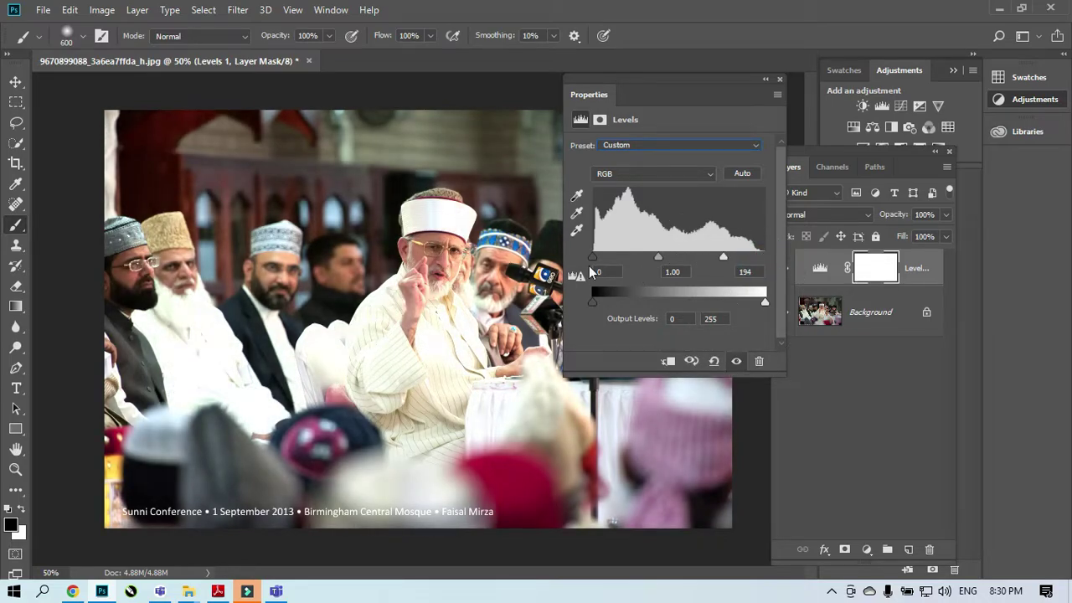
drag(592, 256, 635, 258)
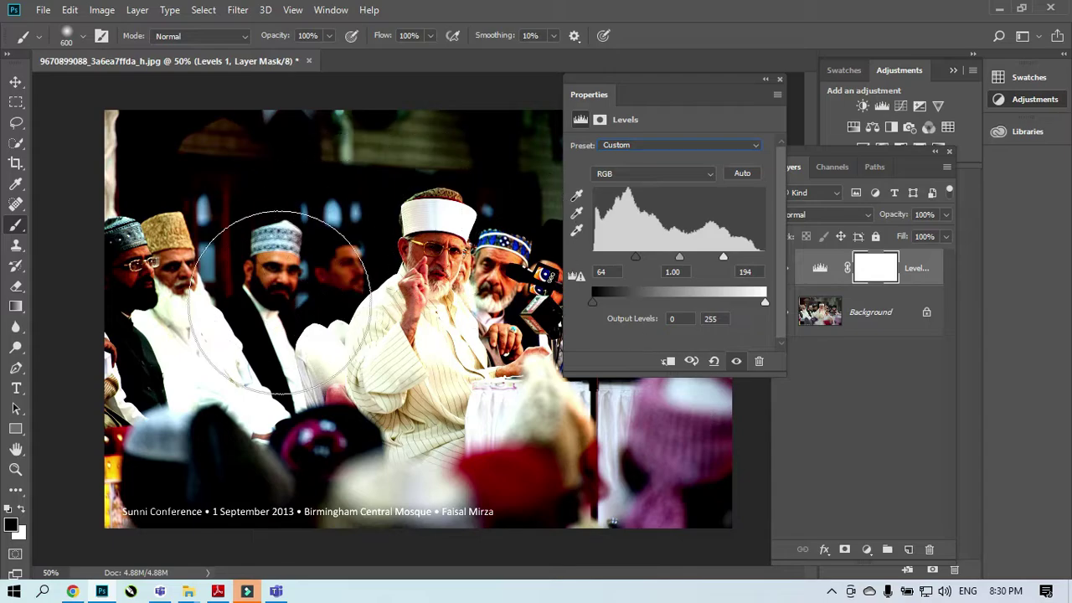
click(713, 362)
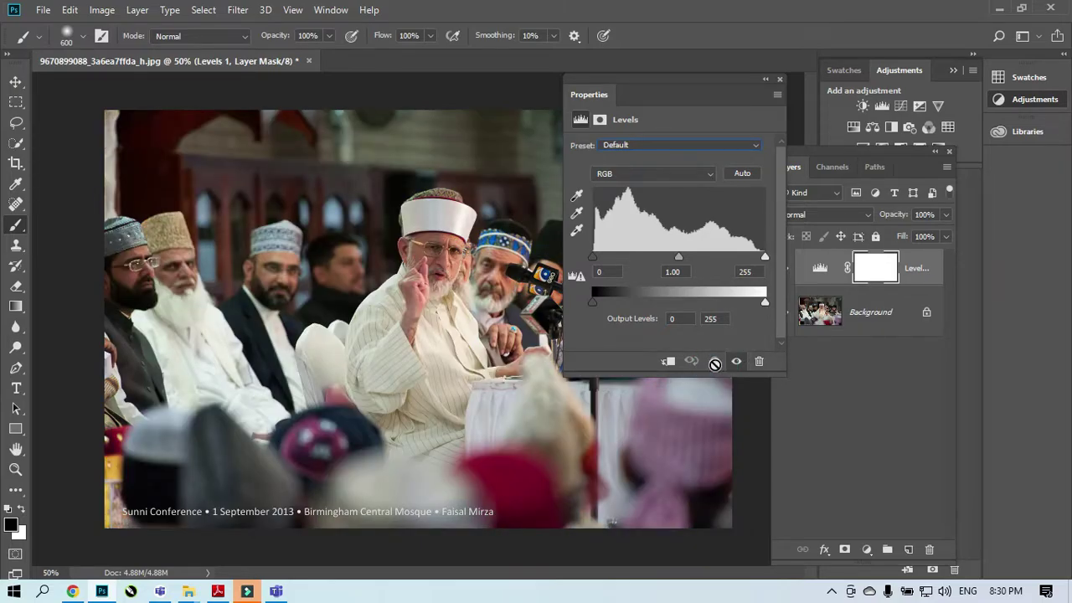
drag(765, 258, 736, 257)
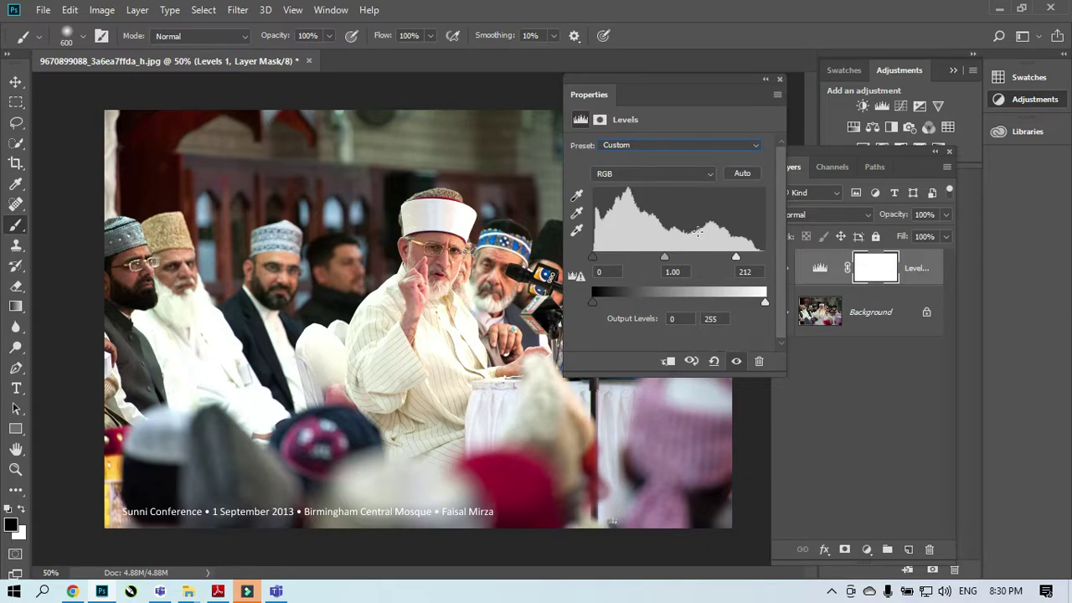
Switch to Adobe Reader to consult the Curves adjustment page in Lecture 9.pdf, and return to Photoshop.
click(219, 592)
scroll(757, 374, down, 1)
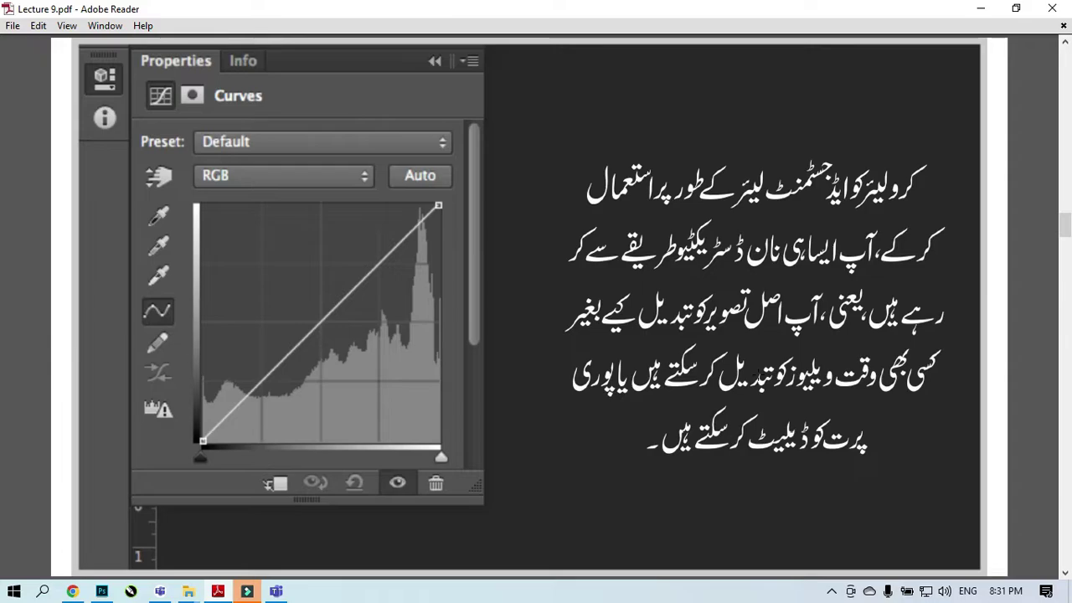
click(972, 11)
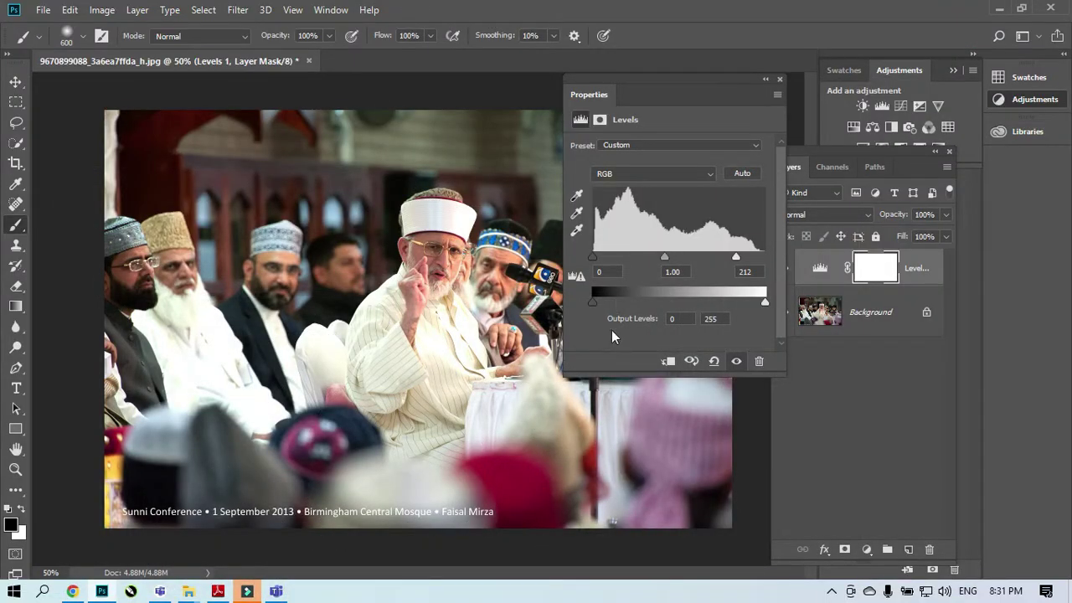
Replace the Levels layer with a new Curves adjustment layer and place its properties beside the main subject of the photo.
click(779, 79)
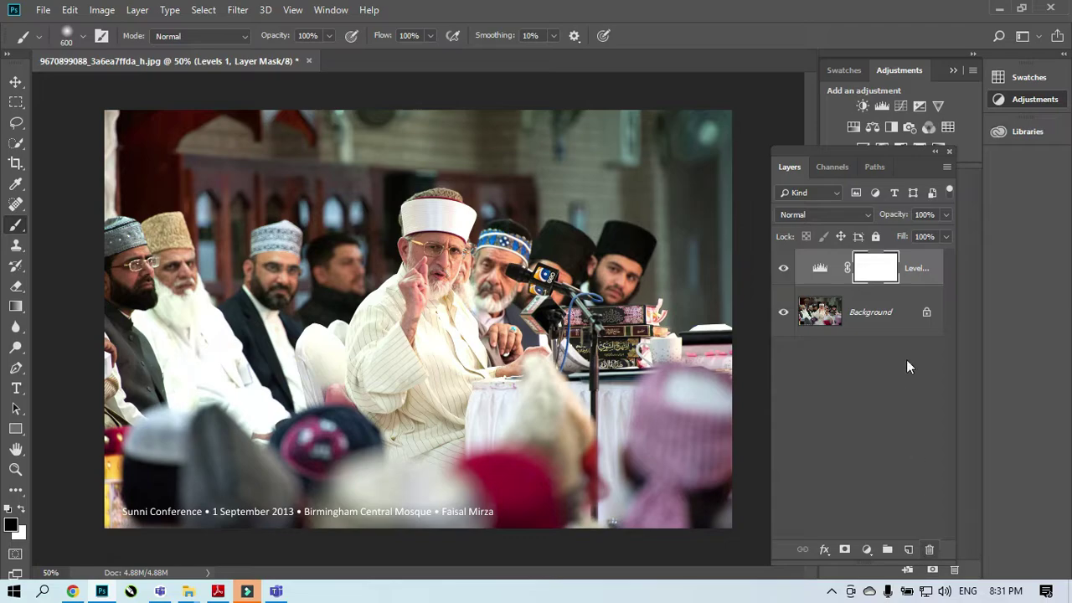
drag(914, 268, 930, 549)
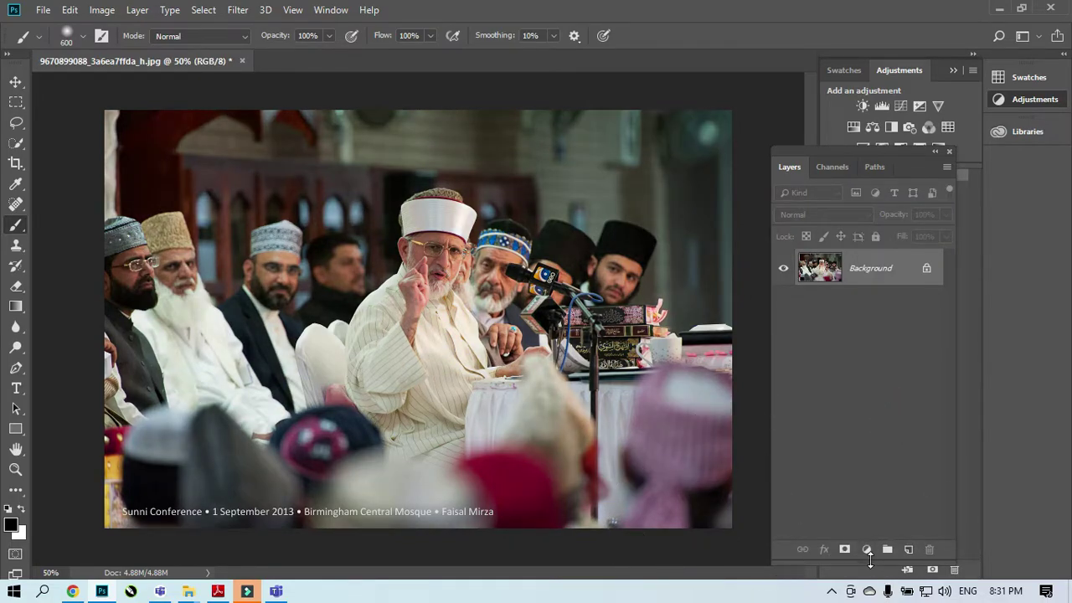
click(866, 550)
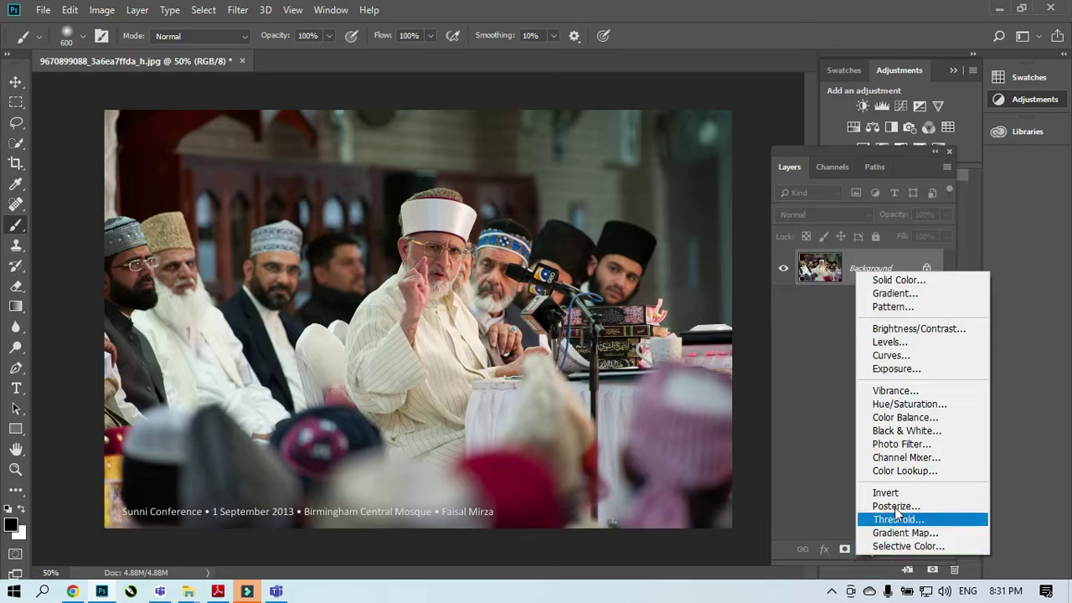
click(902, 360)
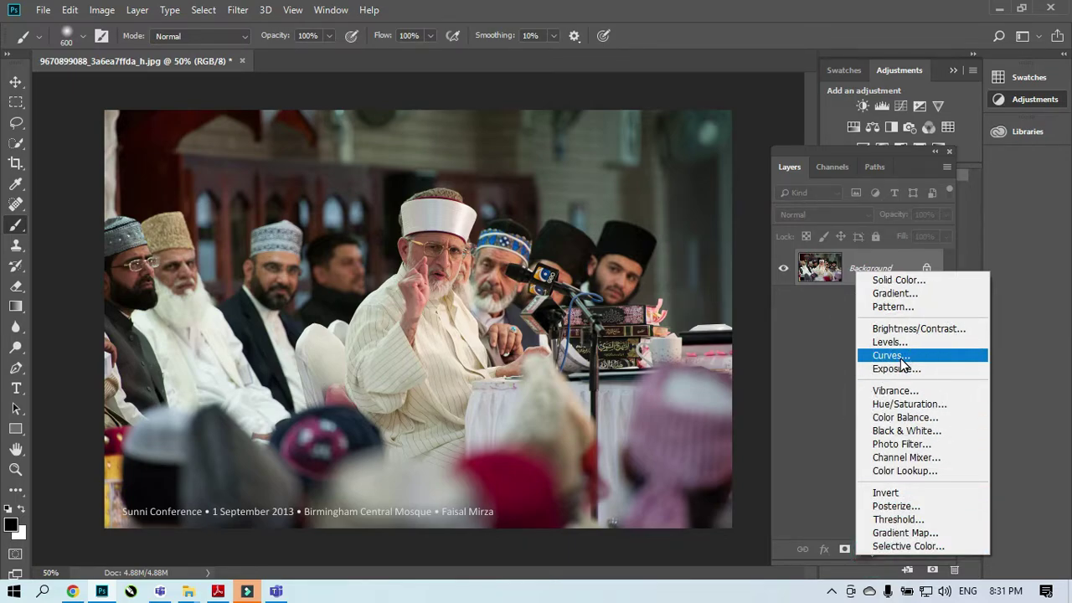
drag(654, 97, 755, 141)
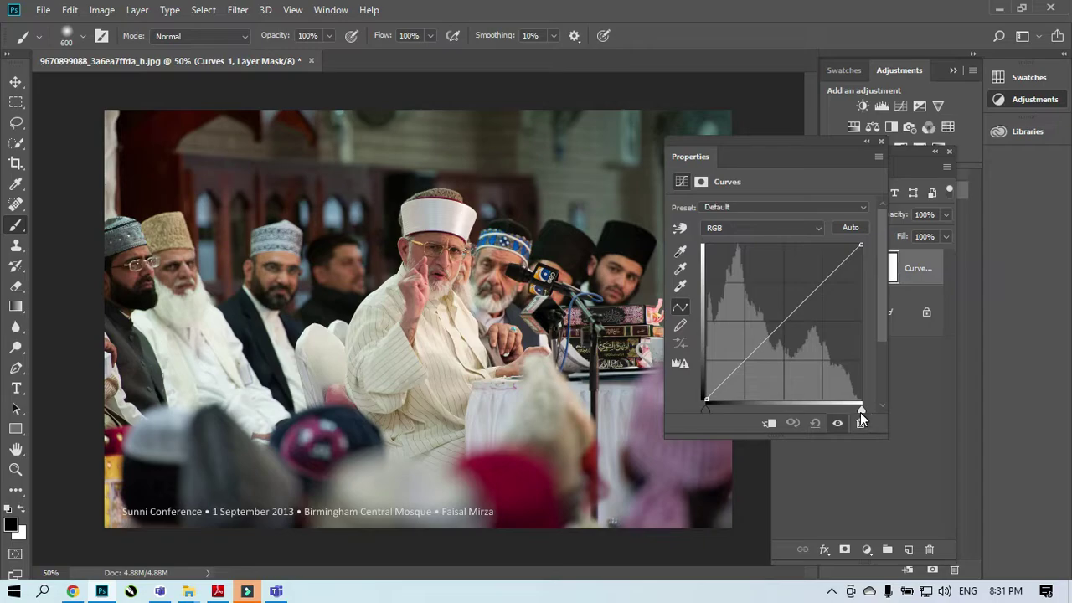
Try the white and black point sliders under the curve and the presets Color Negative (RGB), Cross Process (RGB) and Darker (RGB).
mouse_move(861, 410)
mouse_down()
mouse_move(806, 407)
mouse_move(864, 405)
mouse_up()
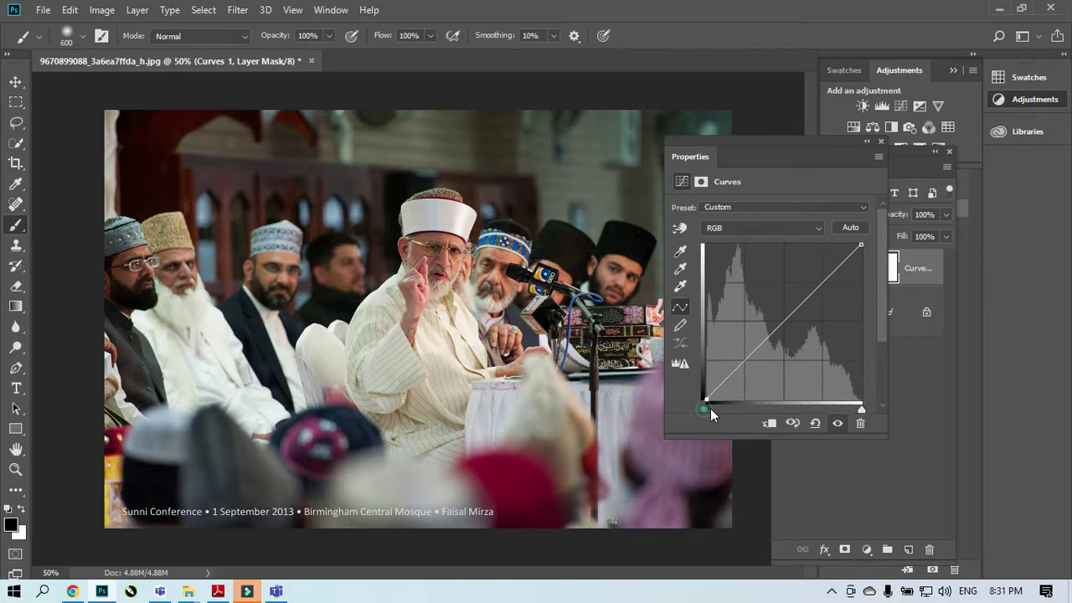
drag(710, 408, 681, 405)
click(773, 202)
click(760, 241)
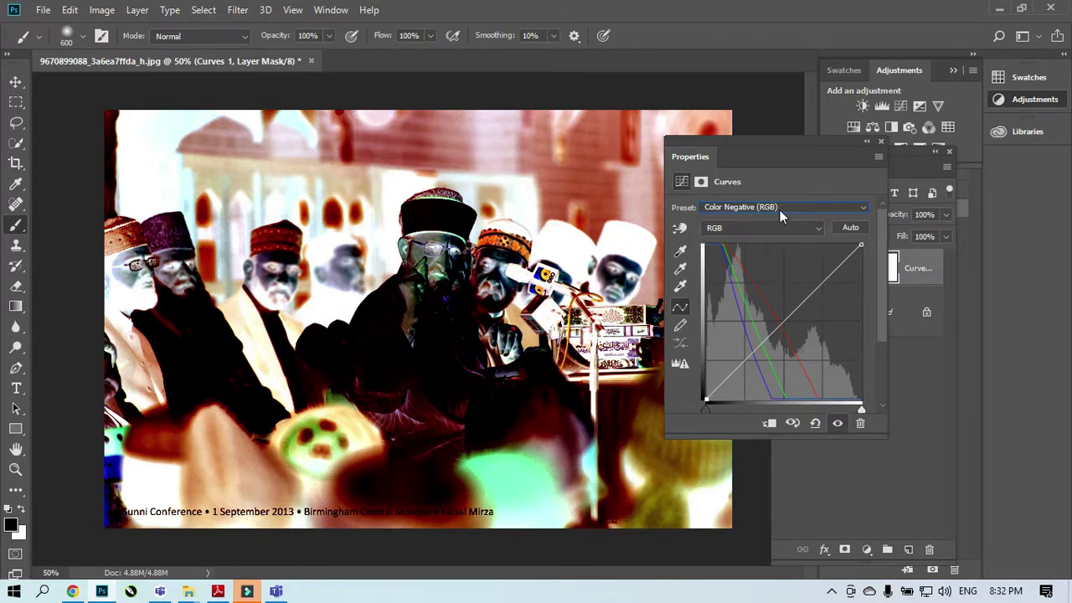
click(779, 208)
click(744, 259)
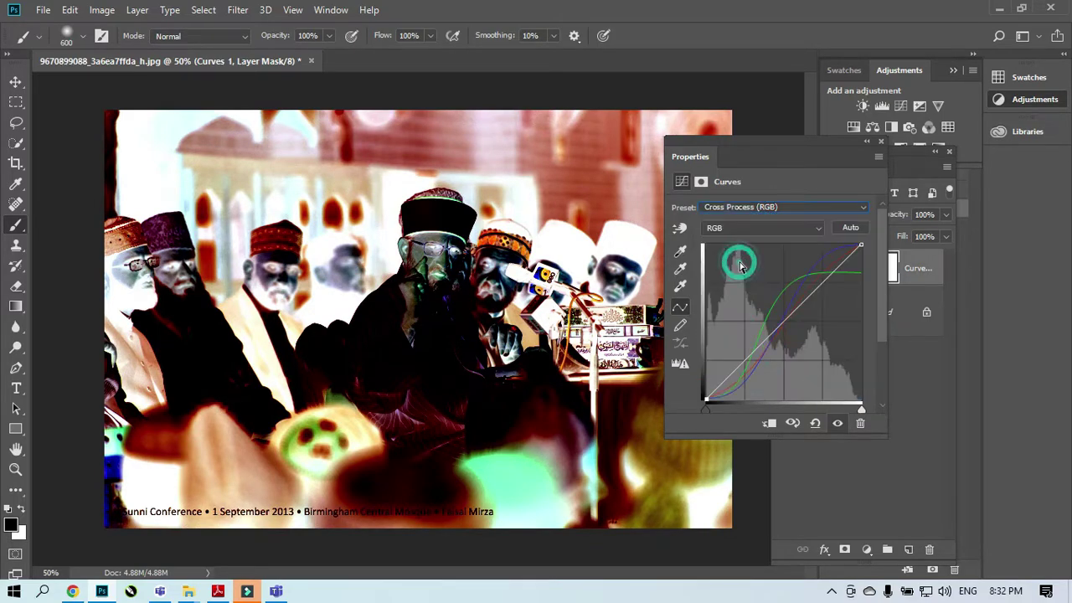
click(789, 204)
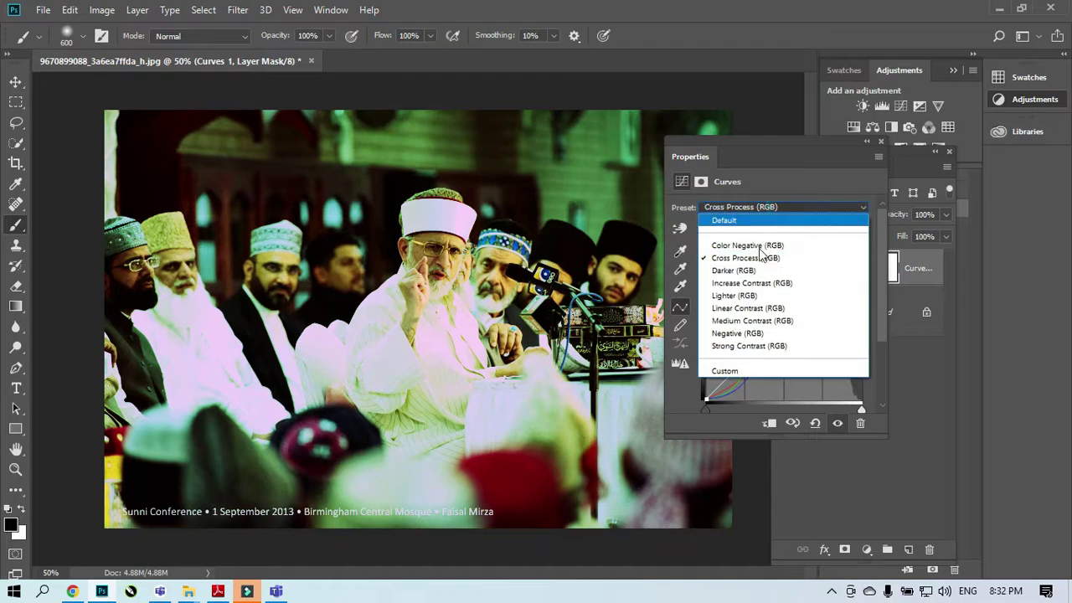
click(744, 272)
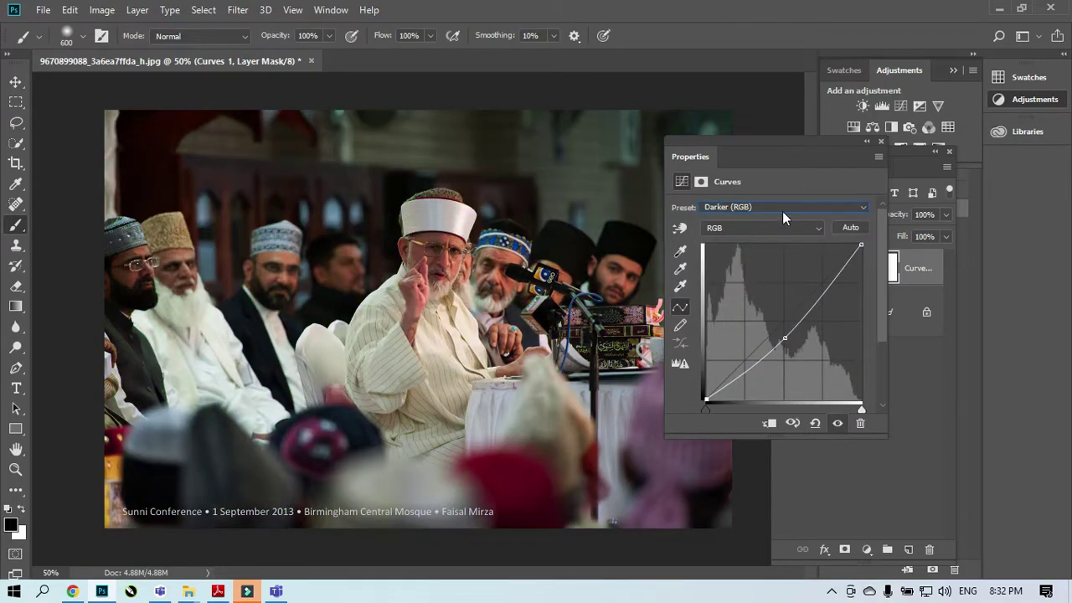
Try the Curves presets Increase Contrast (RGB) and Linear Contrast (RGB), and go back to Increase Contrast (RGB).
click(783, 207)
click(747, 282)
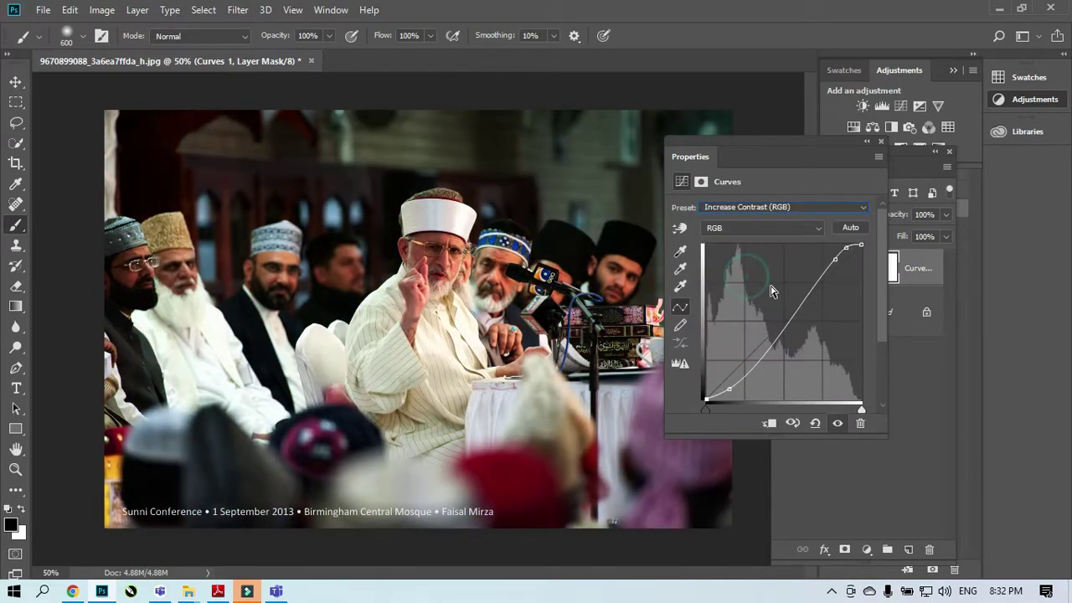
click(798, 206)
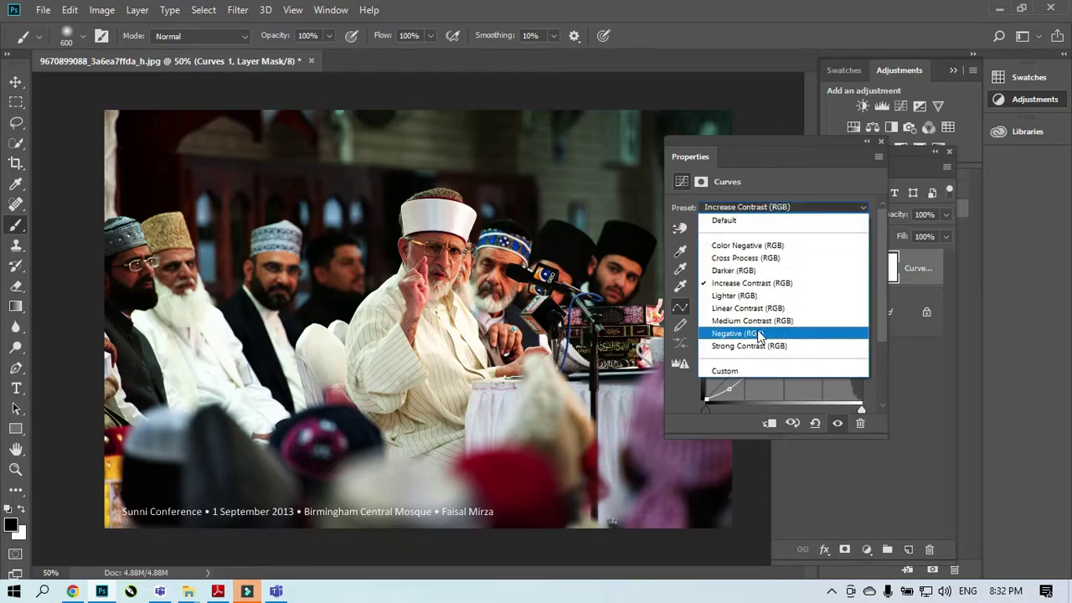
click(756, 309)
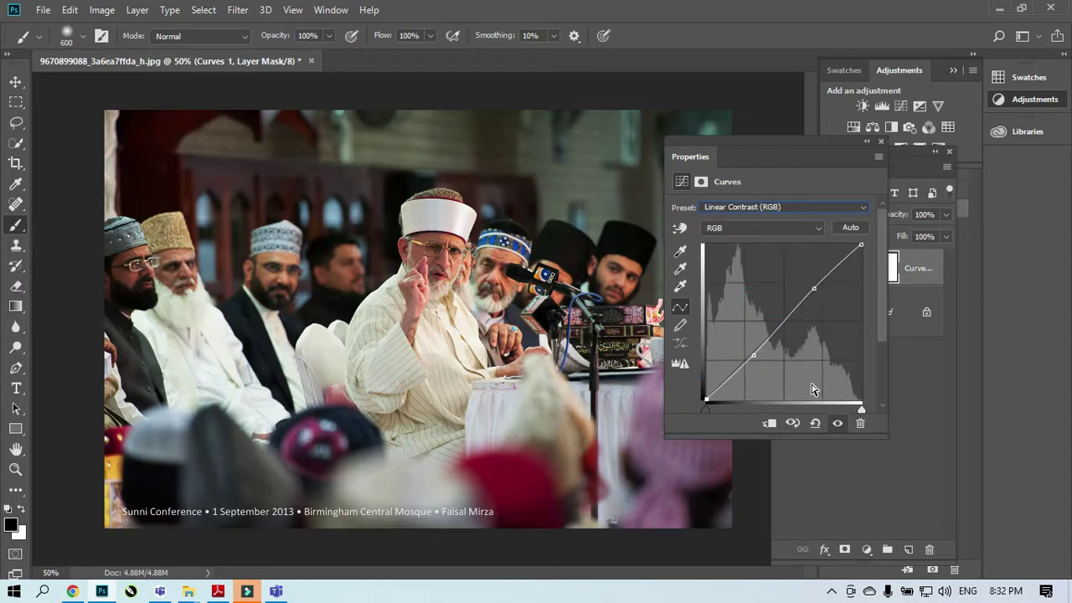
click(782, 209)
click(790, 207)
click(737, 282)
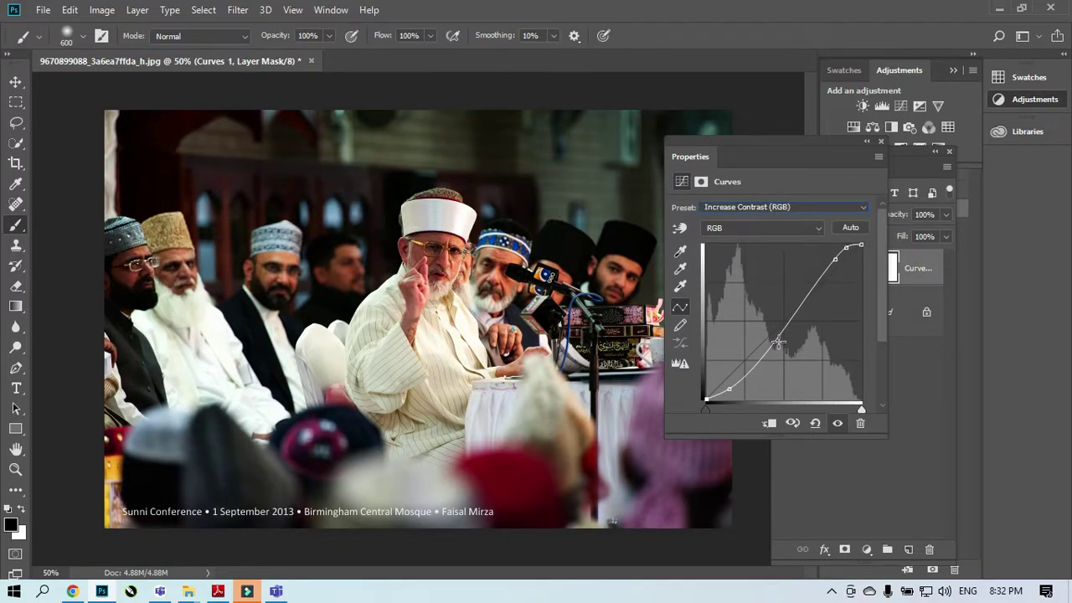
Try the Curves presets Medium Contrast (RGB), Negative (RGB) and Strong Contrast (RGB), and reset the curve to its defaults.
click(800, 209)
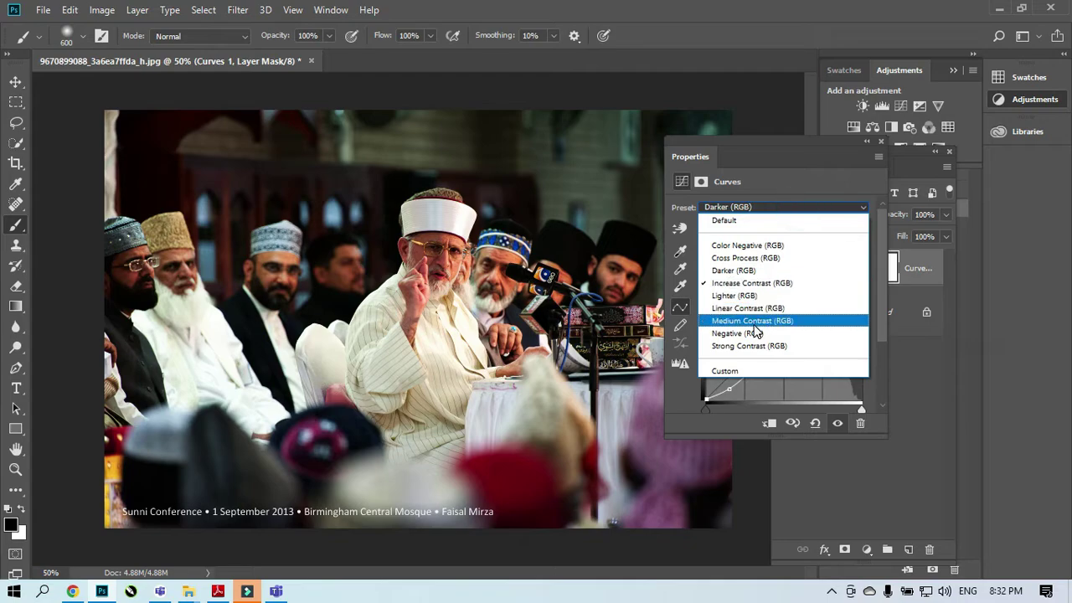
click(753, 323)
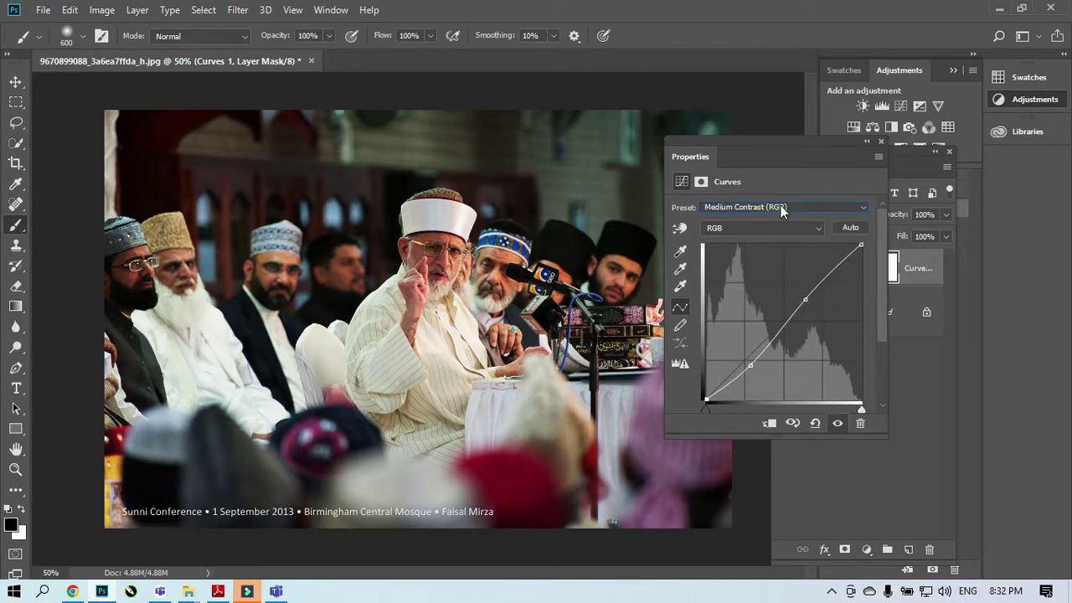
click(780, 207)
click(744, 335)
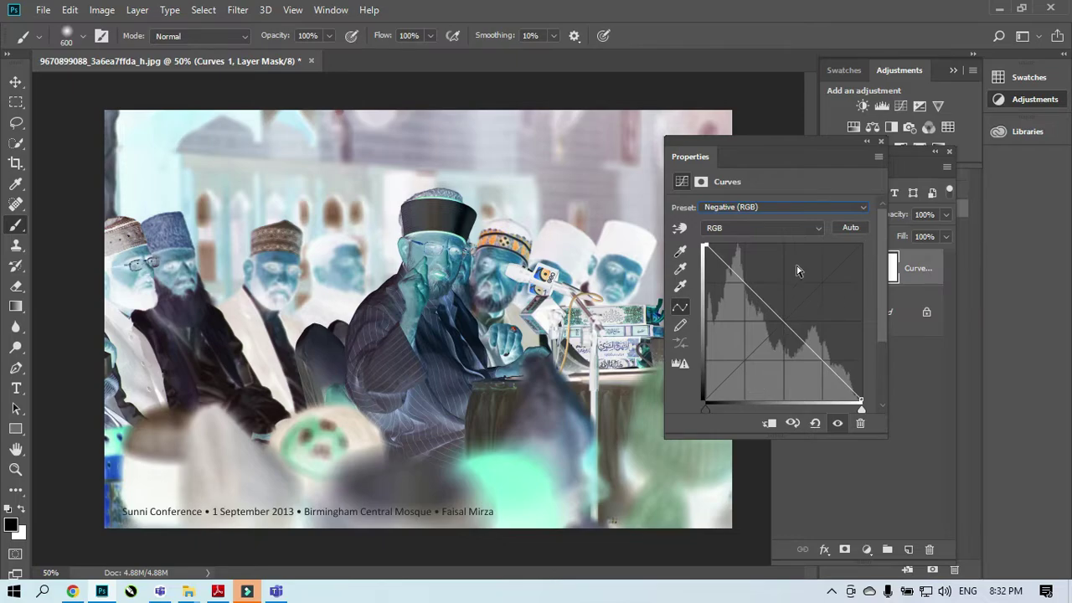
click(794, 208)
click(756, 346)
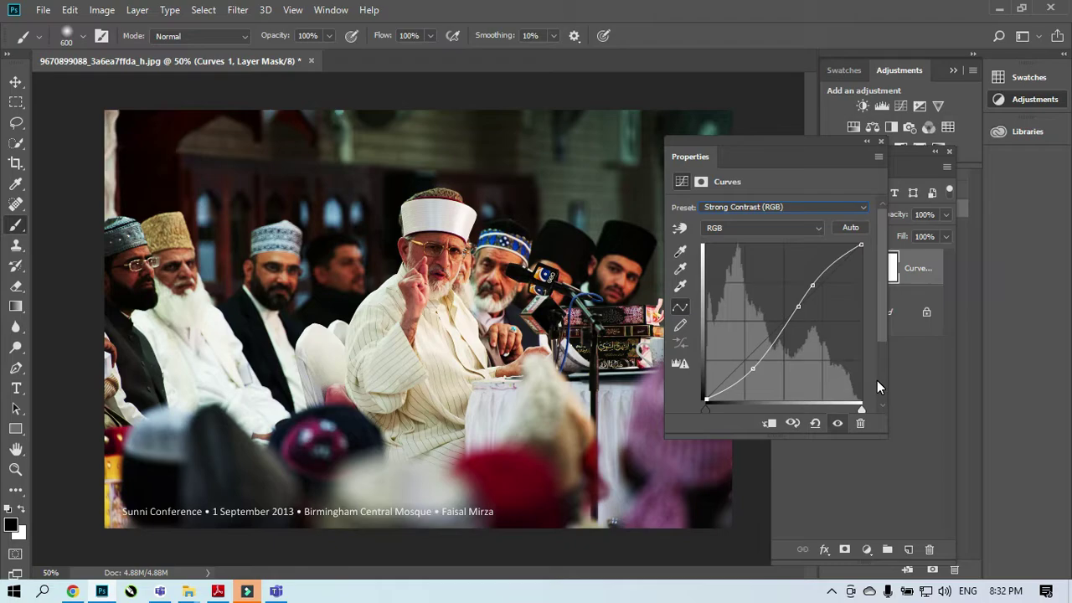
click(814, 424)
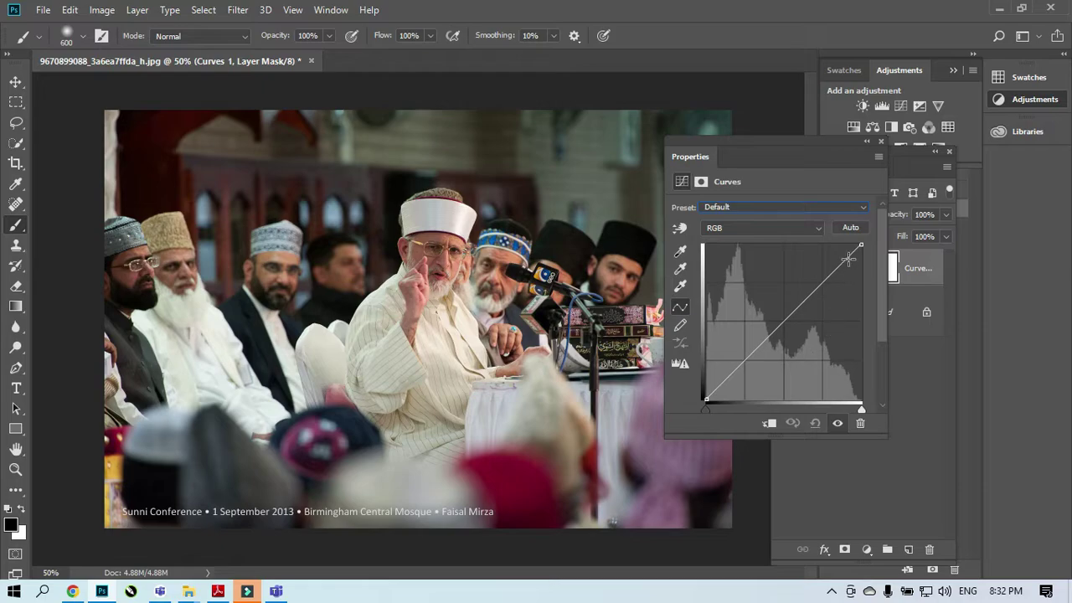
Try shifting the RGB curve's end points and black point slider, and adjust the curve at its midpoint.
mouse_move(860, 246)
mouse_down()
mouse_move(863, 333)
mouse_move(860, 246)
mouse_move(794, 241)
mouse_move(856, 243)
mouse_move(702, 244)
mouse_move(861, 244)
mouse_up()
mouse_move(704, 408)
mouse_down()
mouse_move(870, 404)
mouse_move(685, 402)
mouse_up()
mouse_move(706, 396)
mouse_down()
mouse_move(704, 341)
mouse_move(706, 398)
mouse_up()
click(782, 323)
mouse_move(782, 323)
mouse_down()
mouse_move(772, 310)
mouse_move(779, 323)
mouse_up()
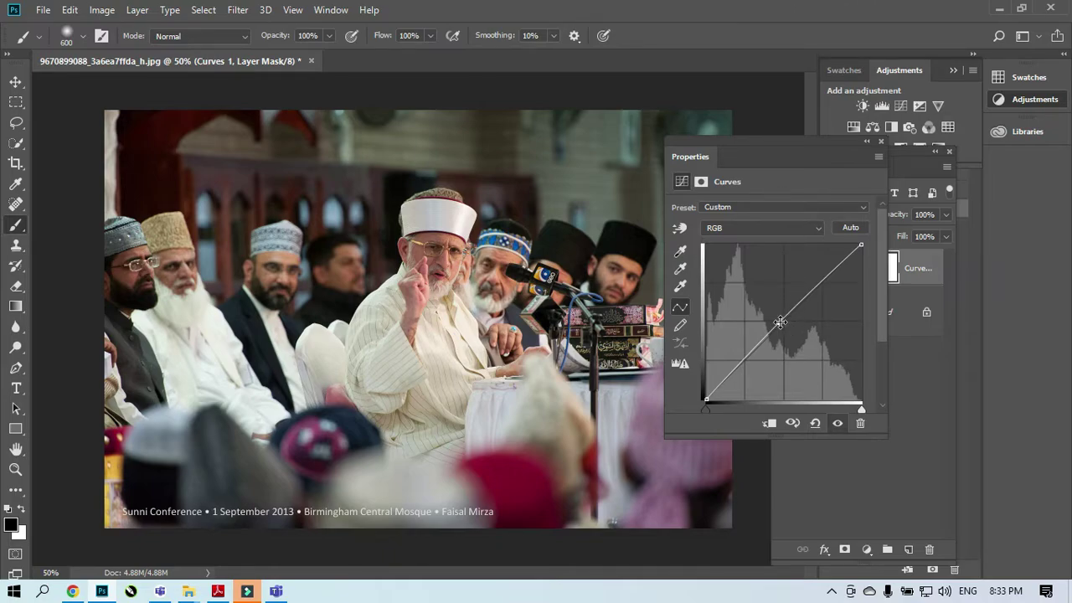
Try raising the RGB curve at its midtones and highlights and the preset Cross Process (RGB), and reset the curve to its defaults.
drag(779, 322, 775, 314)
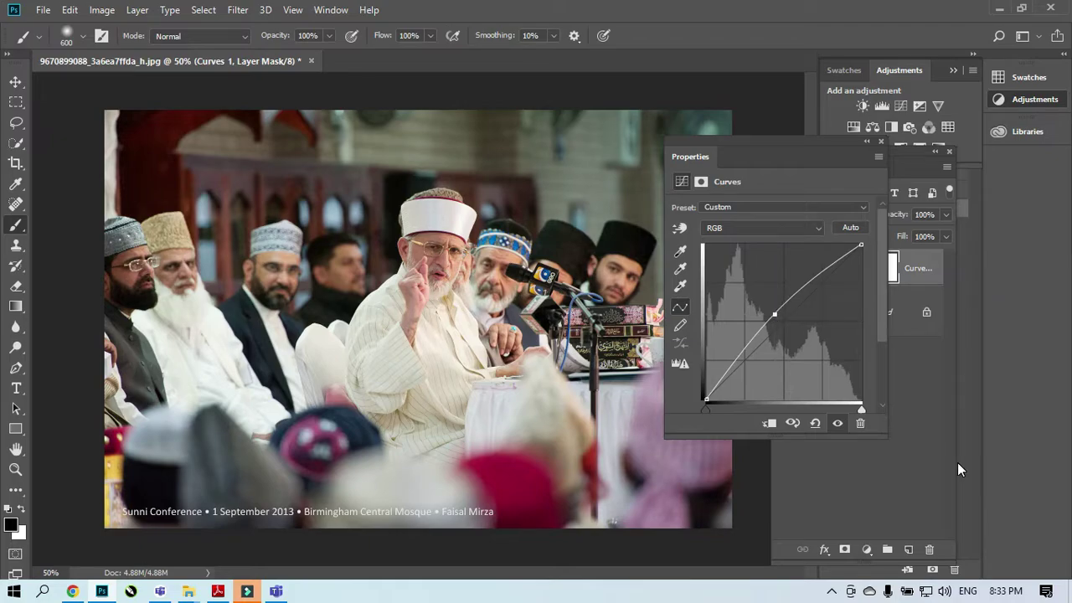
click(812, 278)
drag(813, 278, 801, 268)
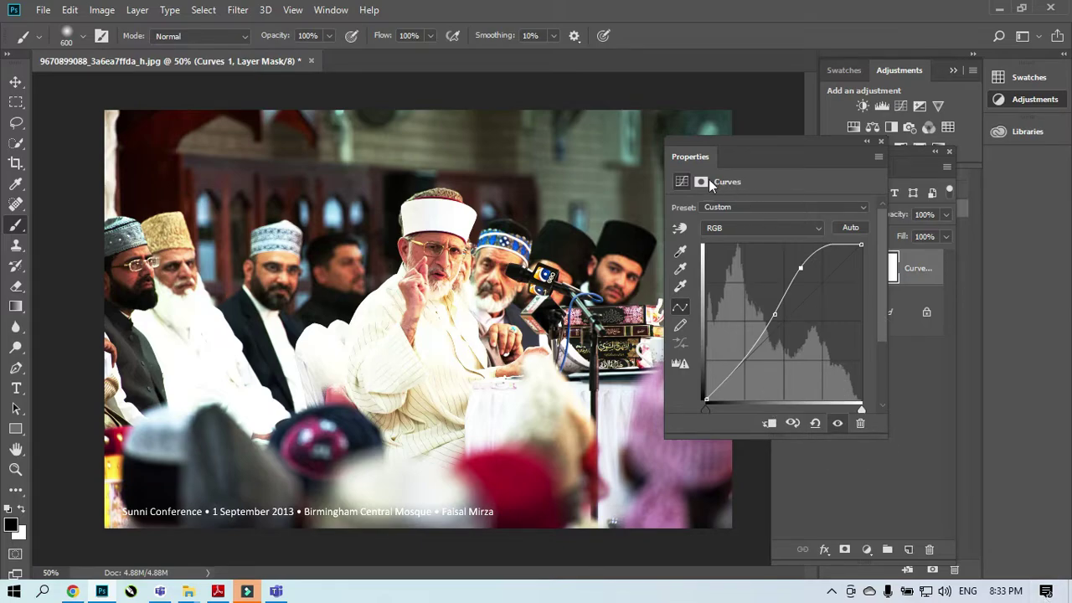
click(740, 206)
click(736, 254)
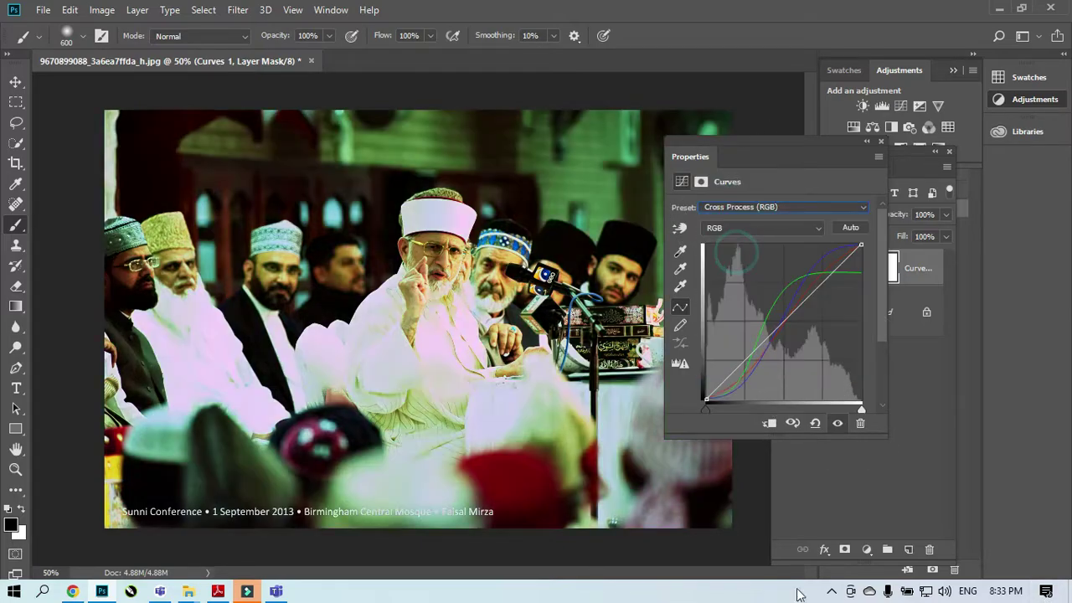
click(814, 425)
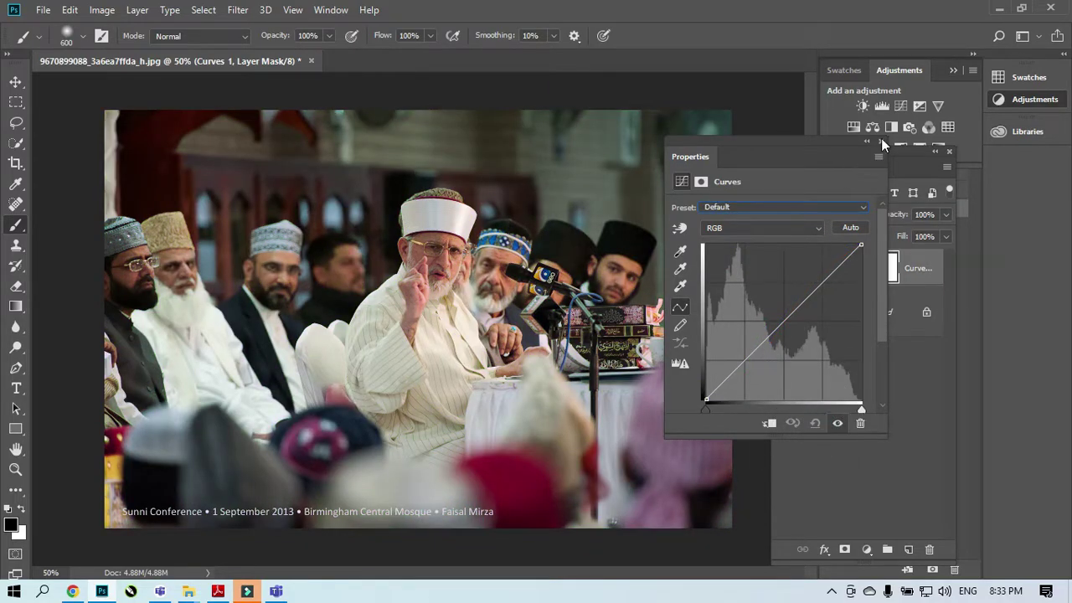
Delete the mask of the Curves 1 adjustment layer and the layer itself, leaving only the Background.
click(881, 141)
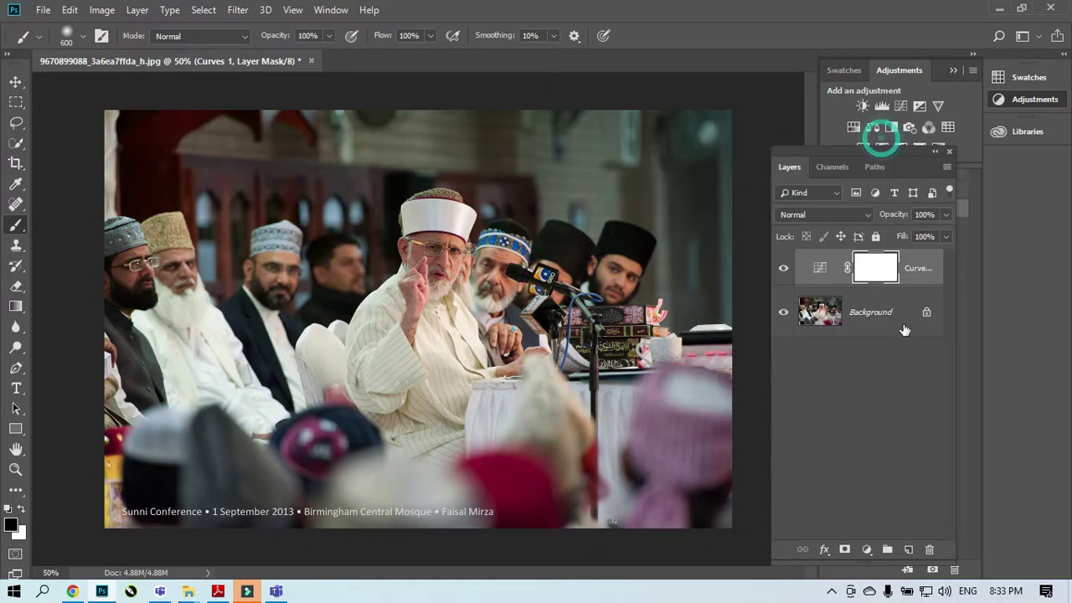
click(927, 550)
click(452, 231)
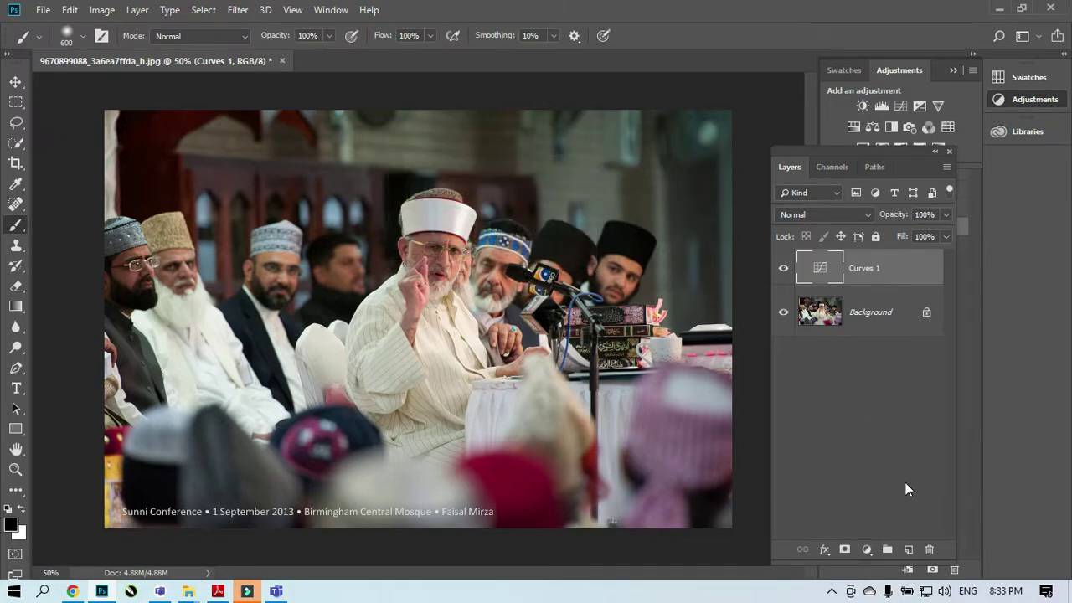
drag(879, 280, 929, 551)
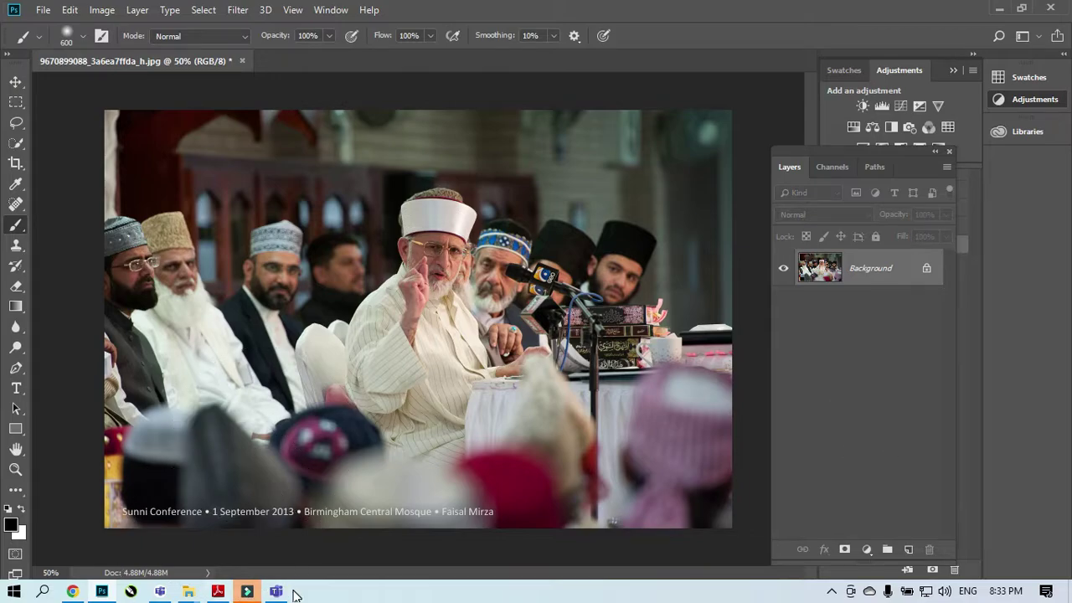
Switch to Adobe Reader and examine the Exposure adjustment page of Lecture 9.pdf, including its three sliders.
click(220, 592)
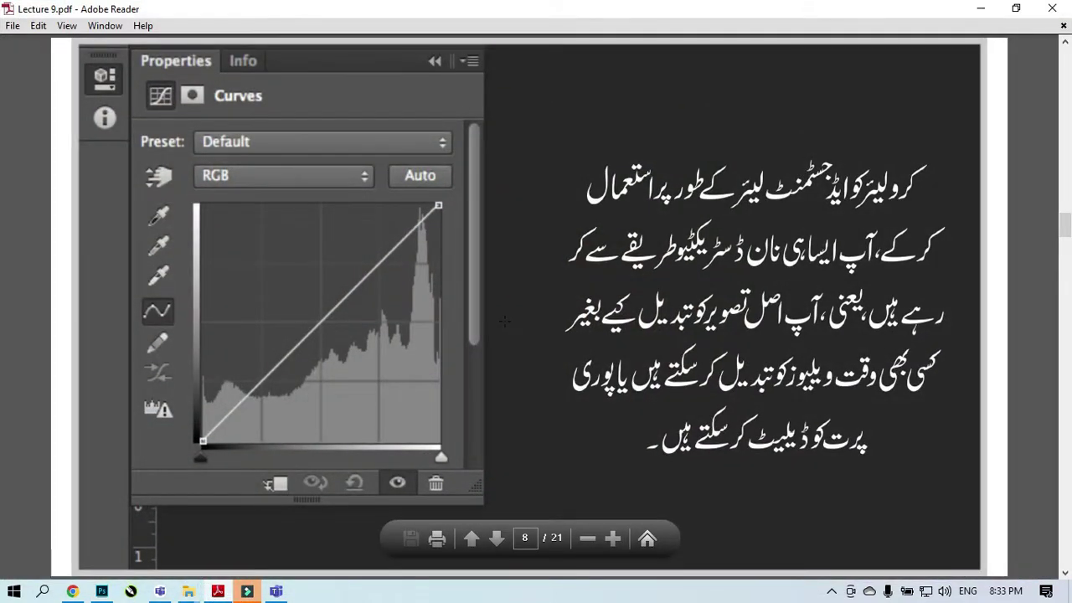
scroll(505, 322, down, 1)
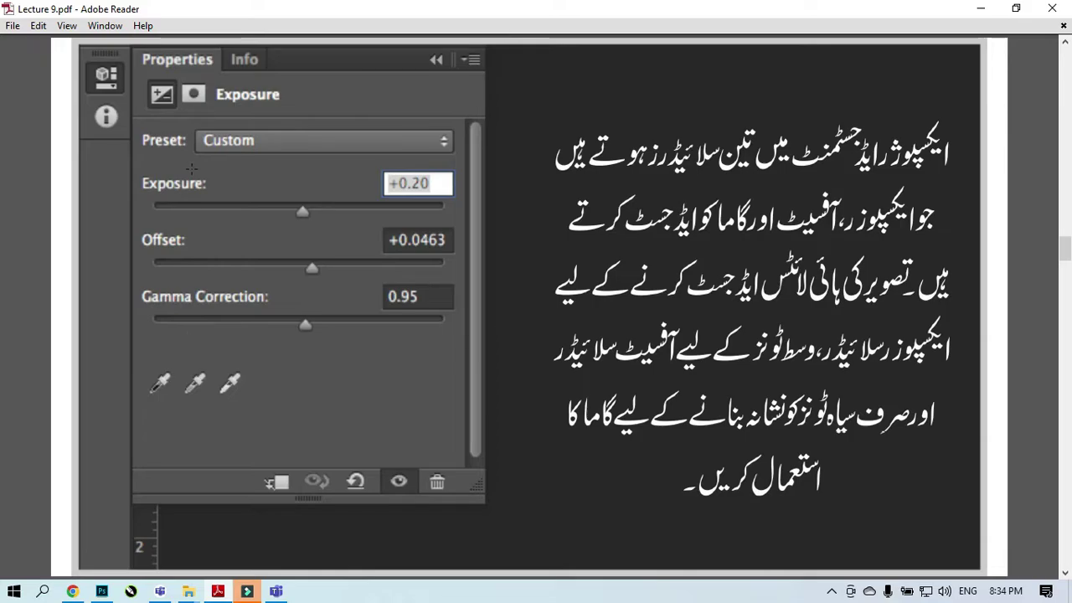
key(ctrl)
key(ctrl)
key(ctrl)
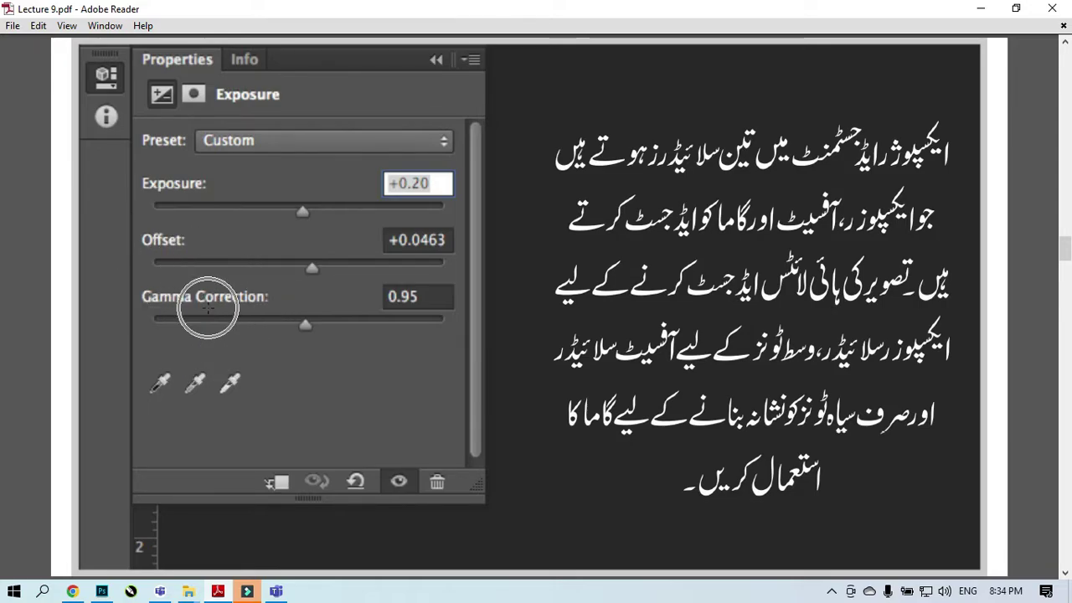
key(ctrl)
key(ctrl)
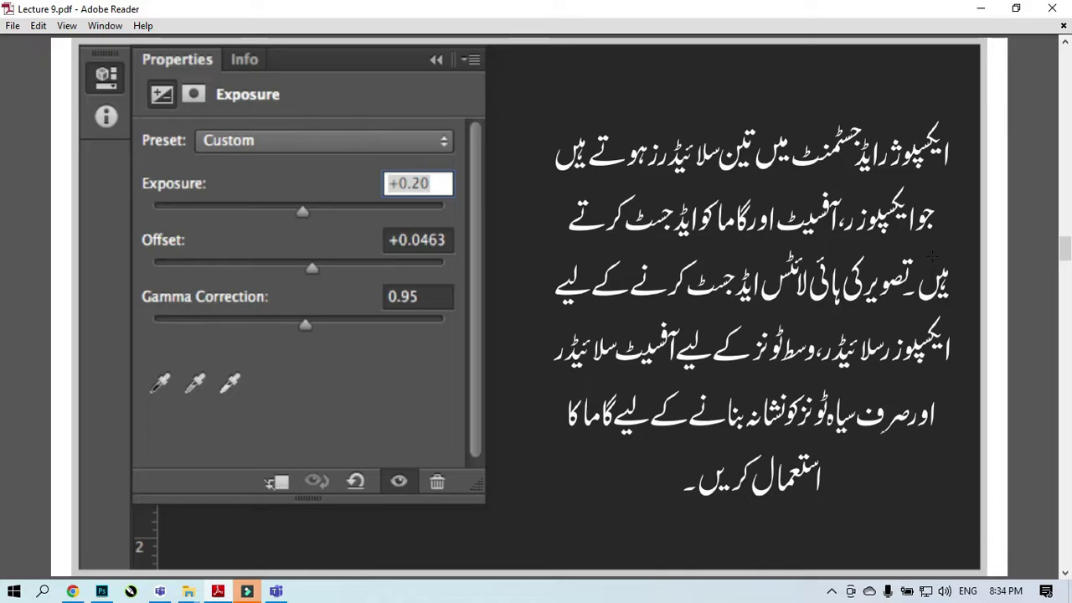
Return to Photoshop and close the conference photo without saving its changes.
click(979, 9)
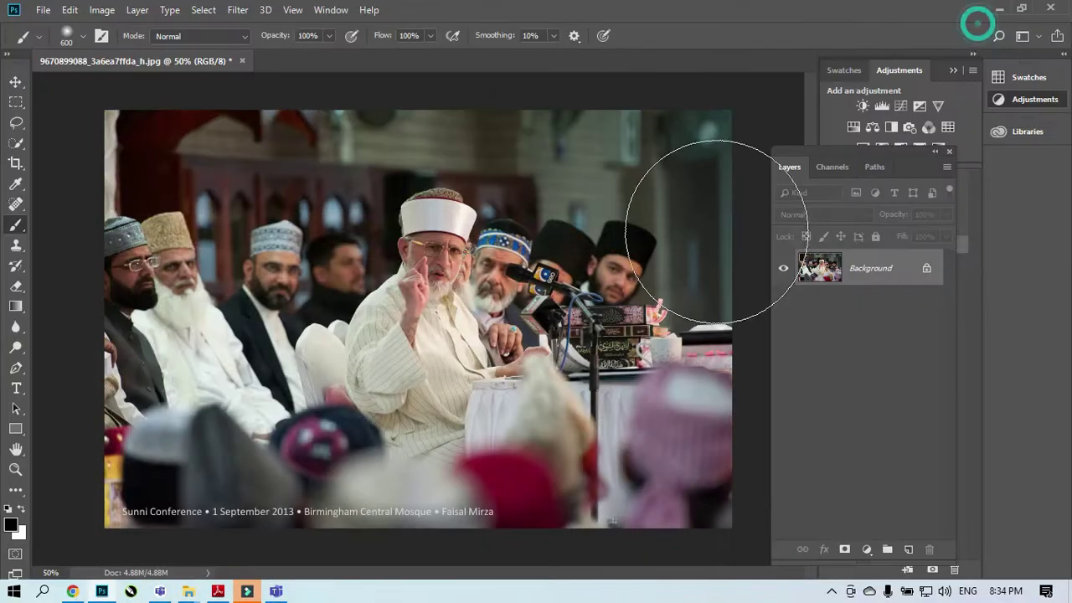
click(242, 64)
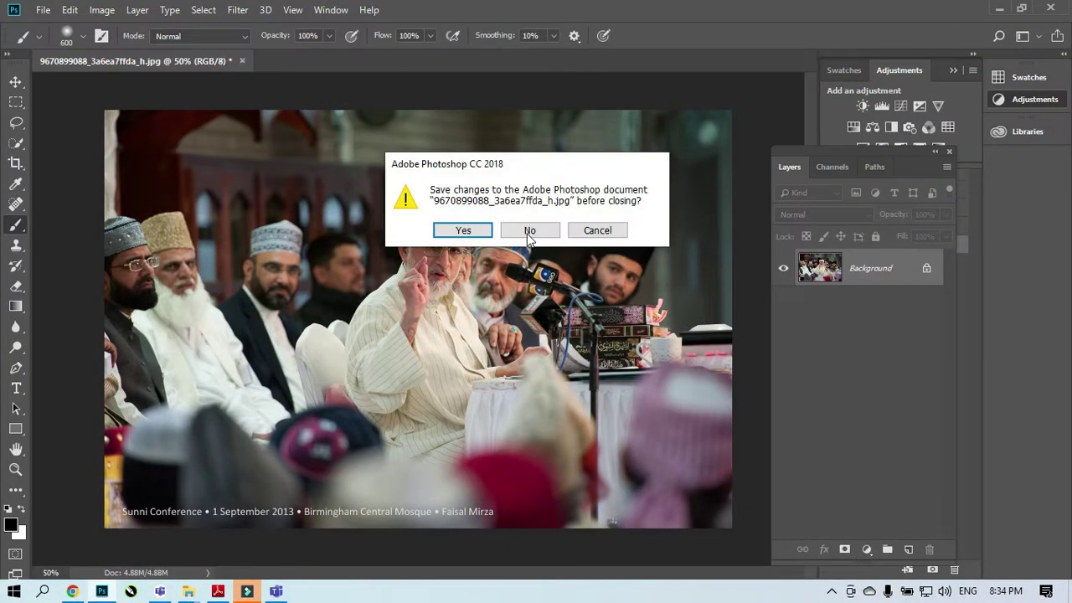
click(528, 232)
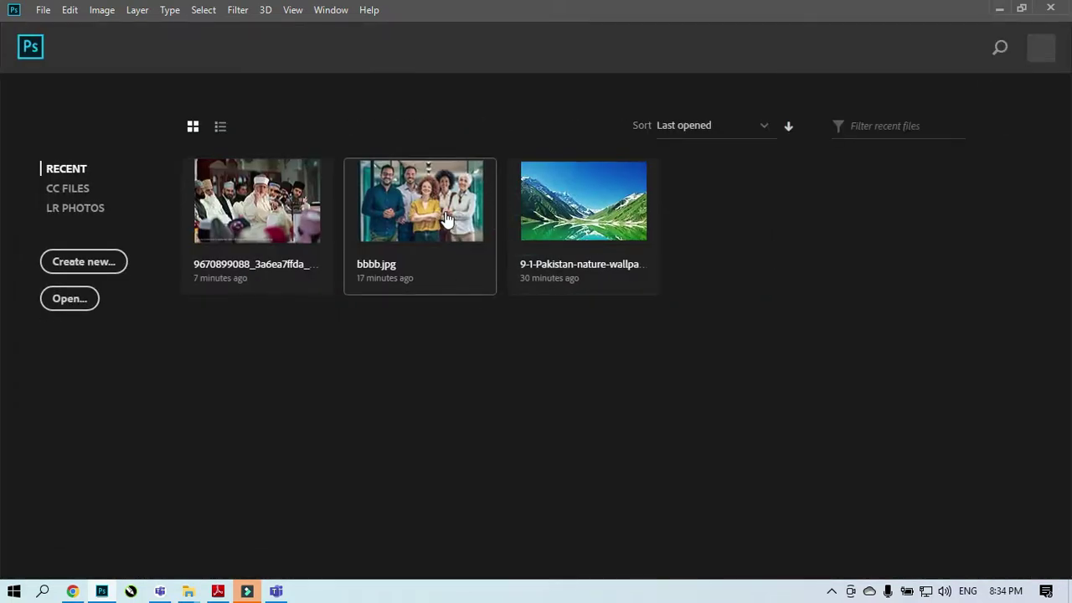
Open the photo 6-2-Labor Force from the Calendar Image folder on the desktop in Photoshop.
click(999, 10)
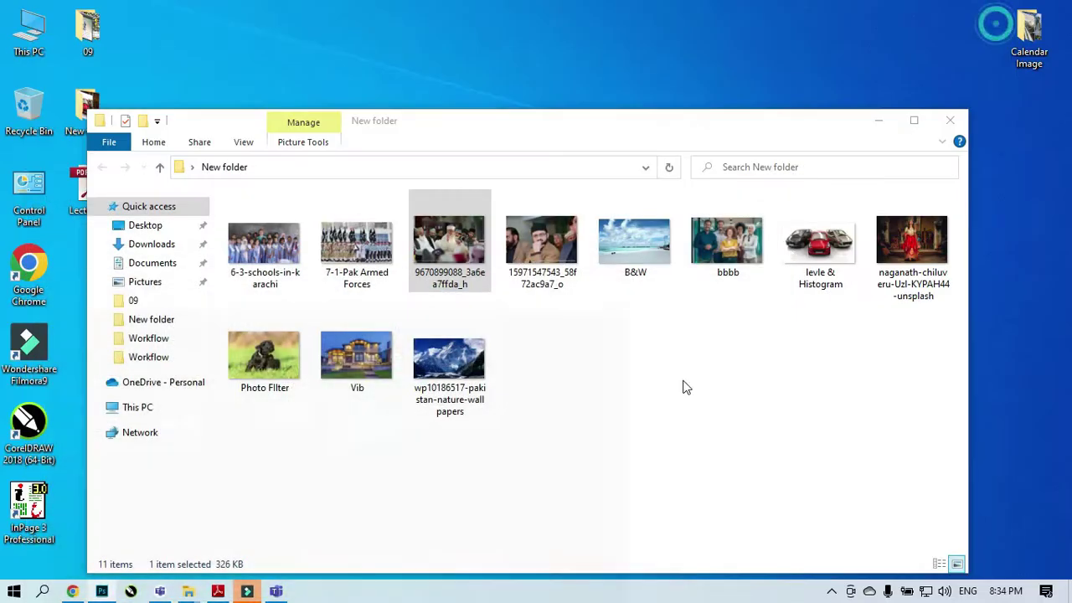
click(950, 120)
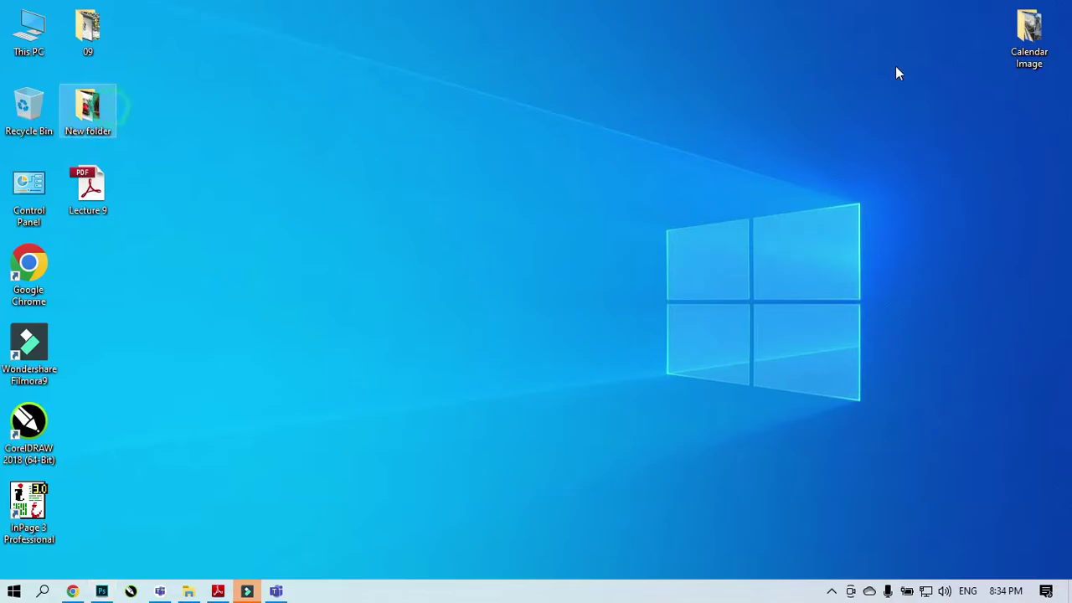
double_click(1016, 38)
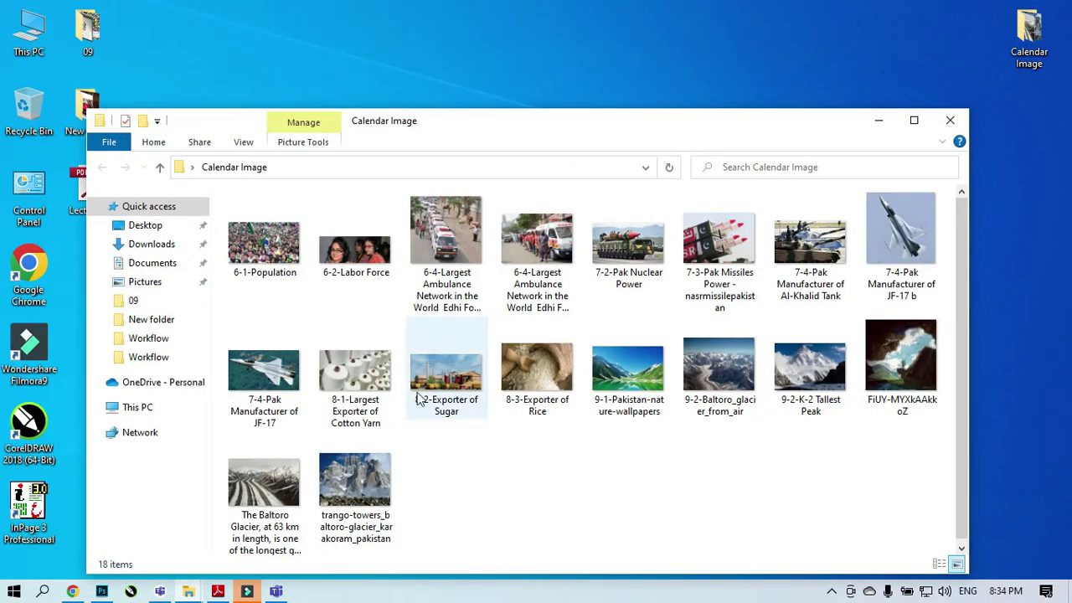
click(630, 530)
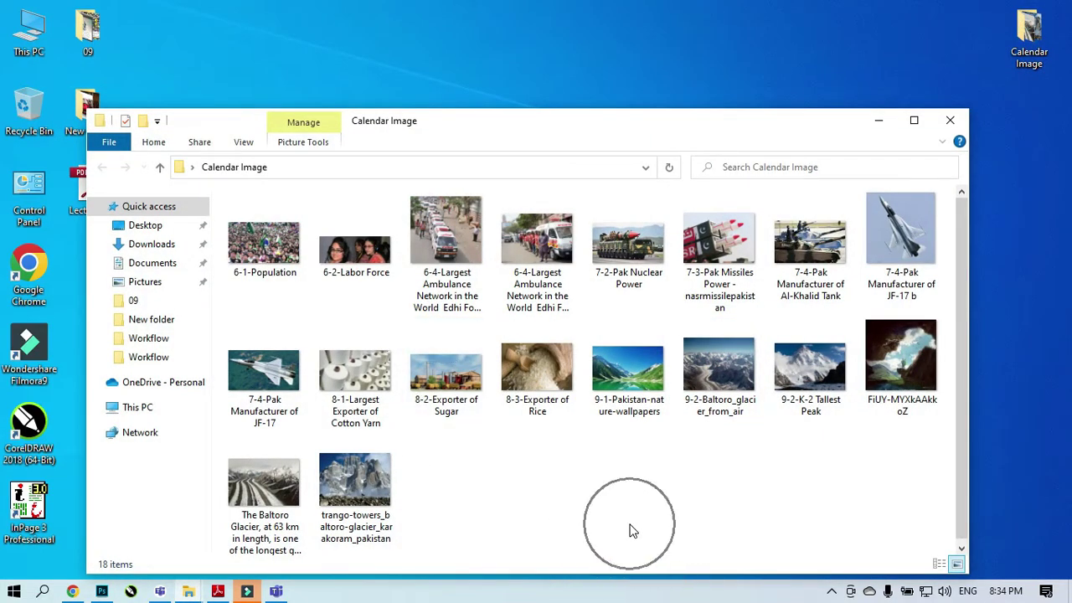
drag(364, 245, 522, 427)
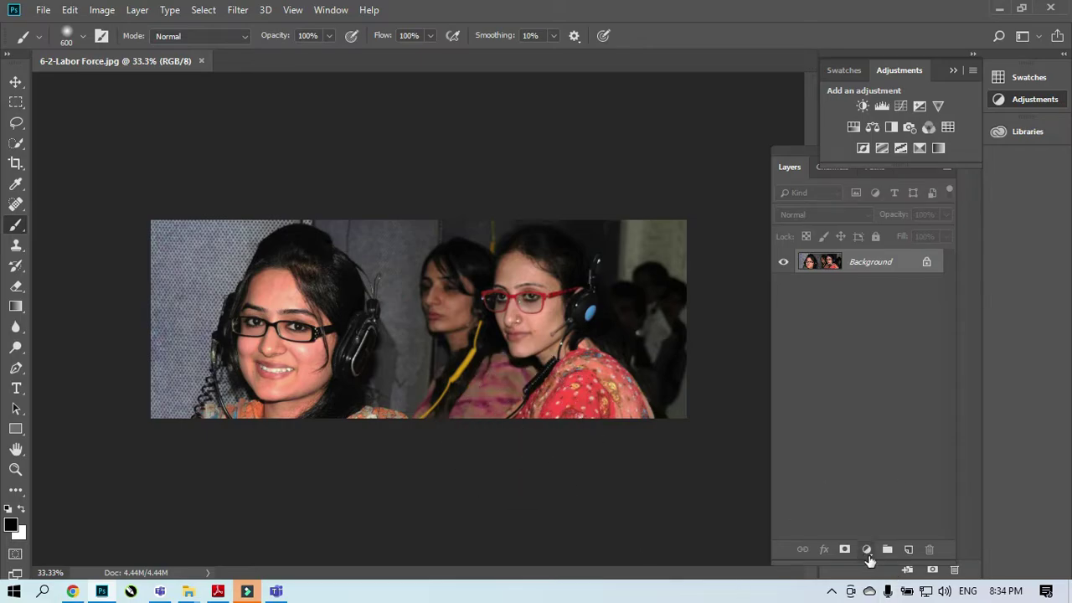
Add an Exposure adjustment layer above the Background and set its Exposure to +2.06.
click(866, 549)
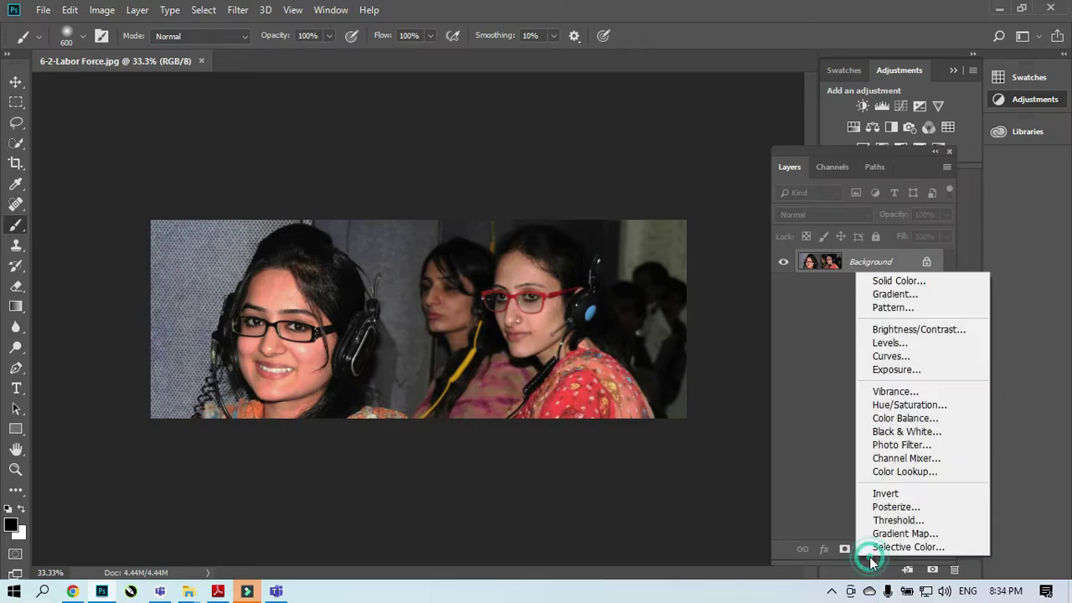
click(919, 374)
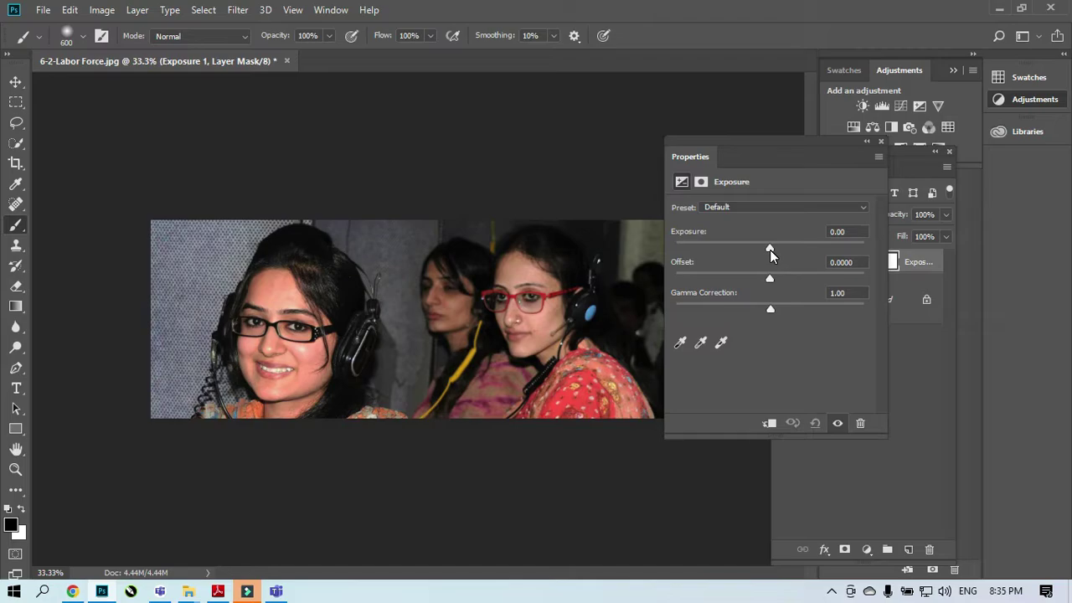
drag(769, 247, 799, 254)
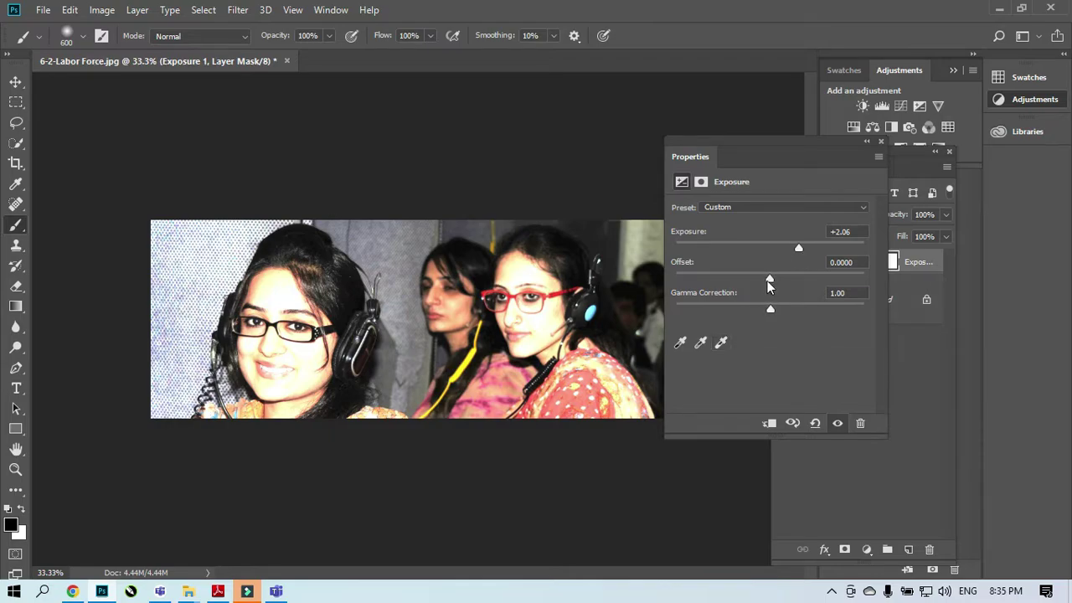
Try the Offset at -0.0333 and +0.0083 and the Gamma Correction at 1.18.
mouse_move(771, 283)
mouse_down()
mouse_move(808, 282)
mouse_move(765, 287)
mouse_up()
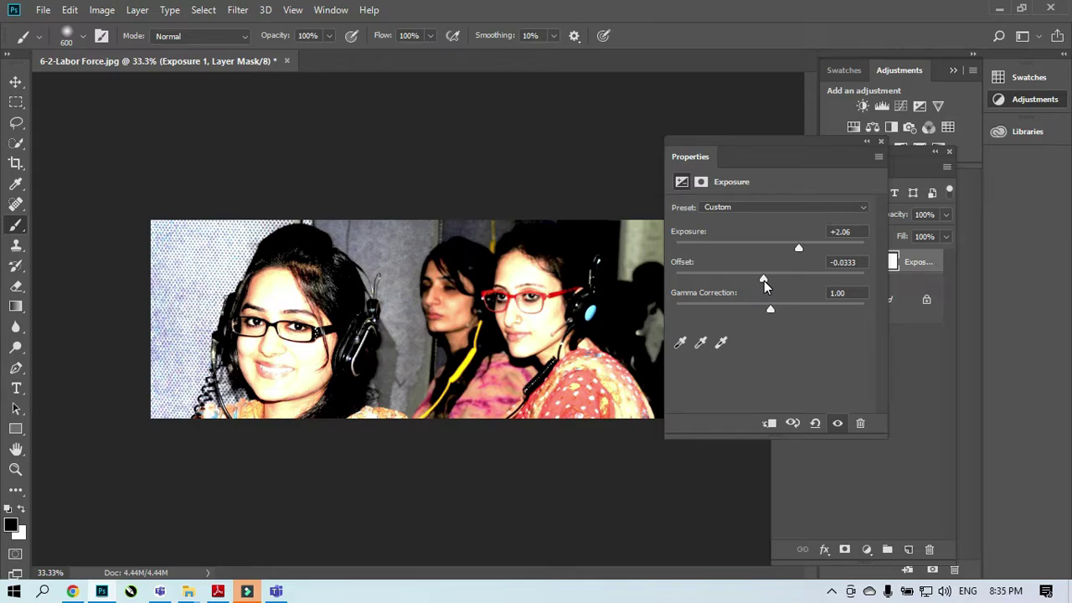
mouse_move(763, 286)
mouse_down()
mouse_move(869, 281)
mouse_move(680, 280)
mouse_move(670, 292)
mouse_move(771, 280)
mouse_up()
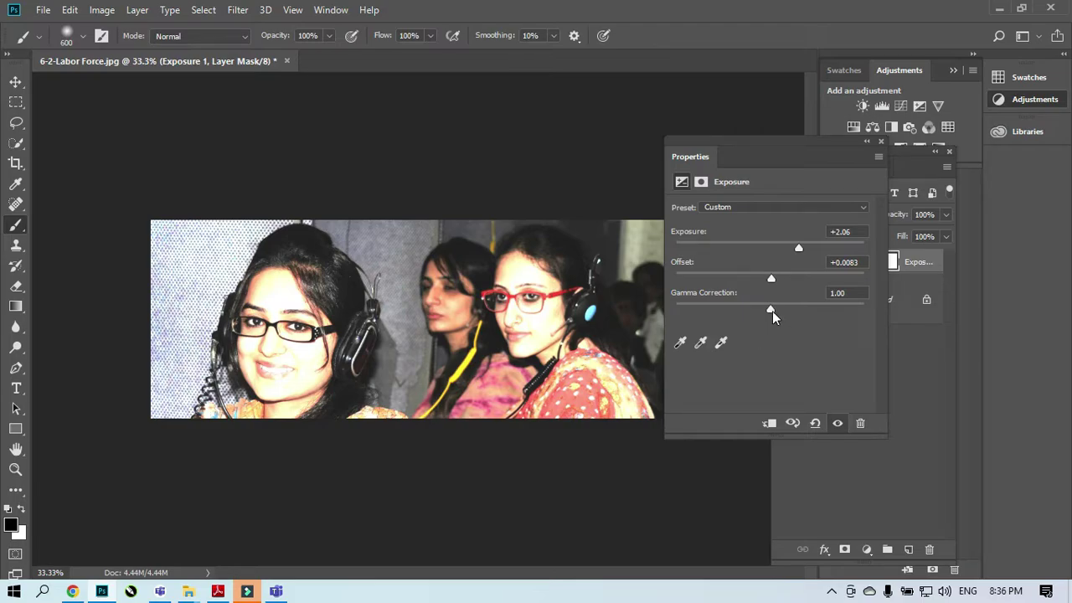
mouse_move(770, 310)
mouse_down()
mouse_move(678, 319)
mouse_move(858, 313)
mouse_move(760, 311)
mouse_up()
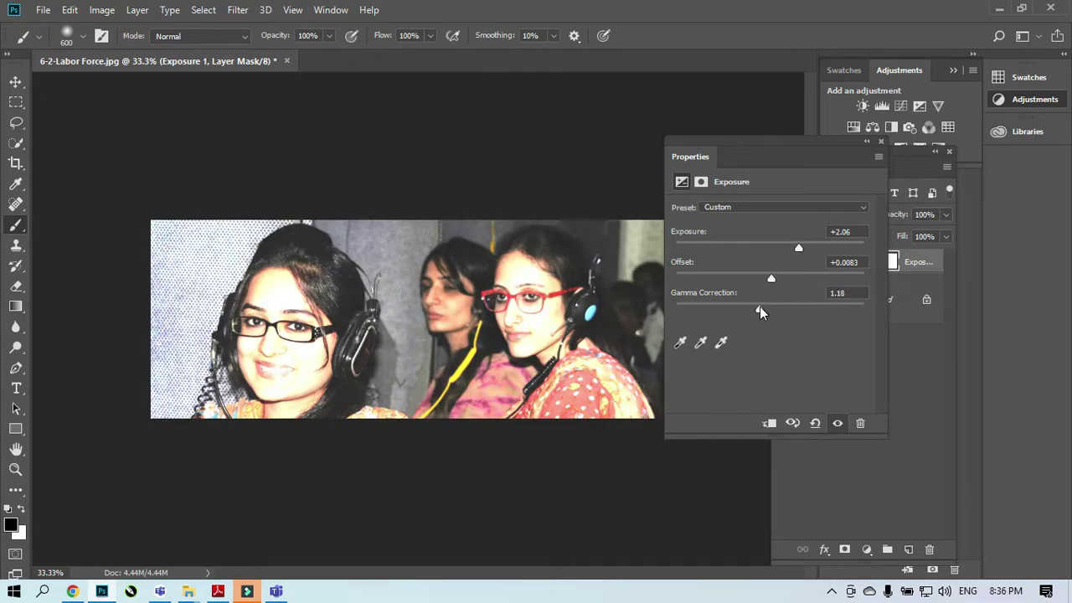
key(ctrl)
key(ctrl)
Try the Exposure presets Minus 1.0, Minus 2.0, Plus 1.0 and Plus 2.0, and go back to Minus 2.0.
click(743, 205)
click(744, 245)
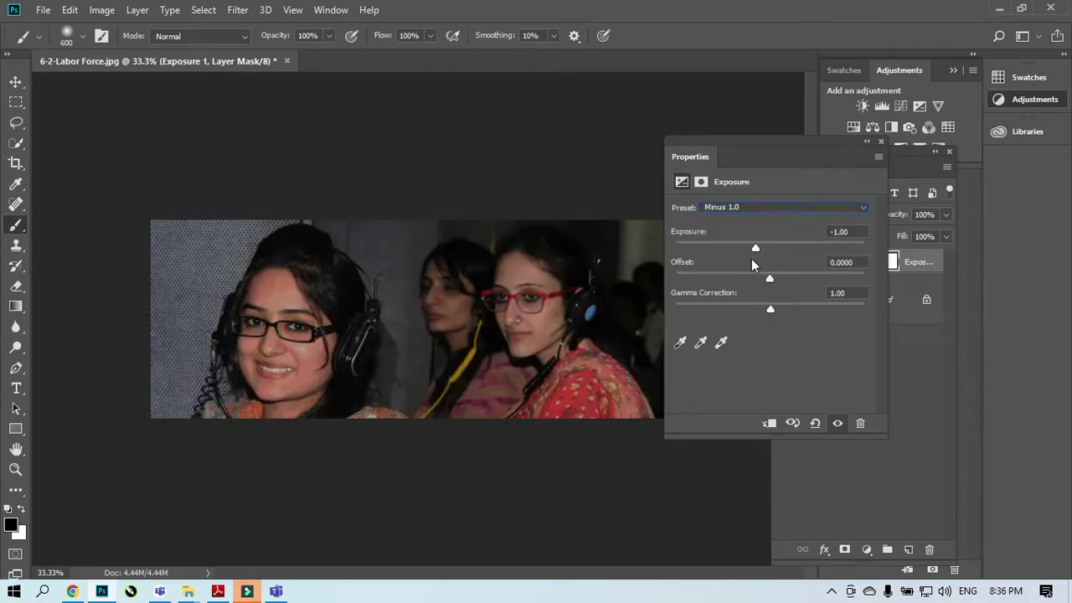
click(769, 208)
click(743, 257)
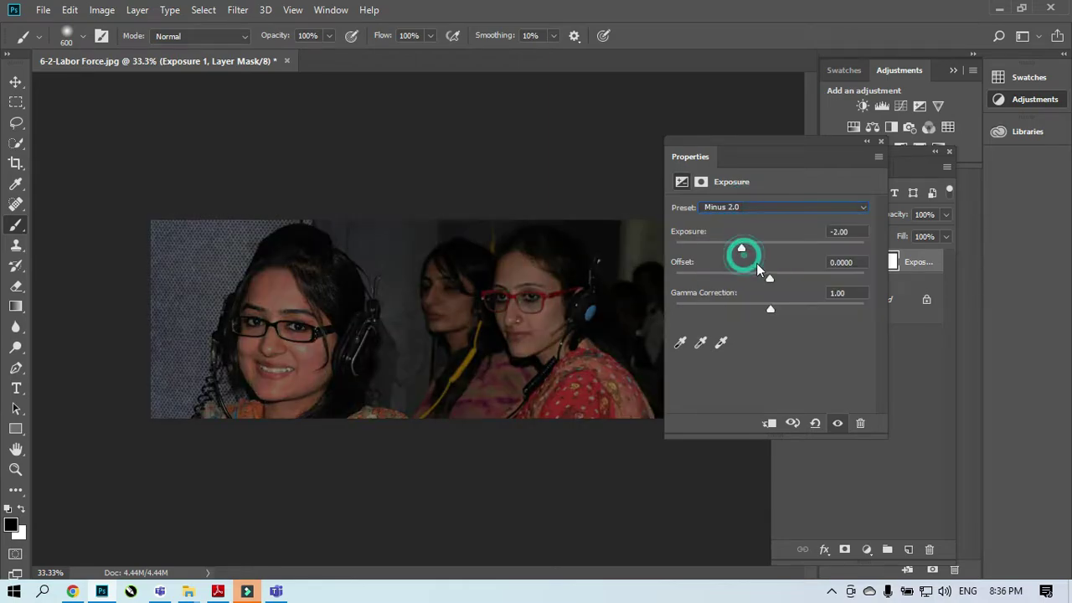
click(772, 207)
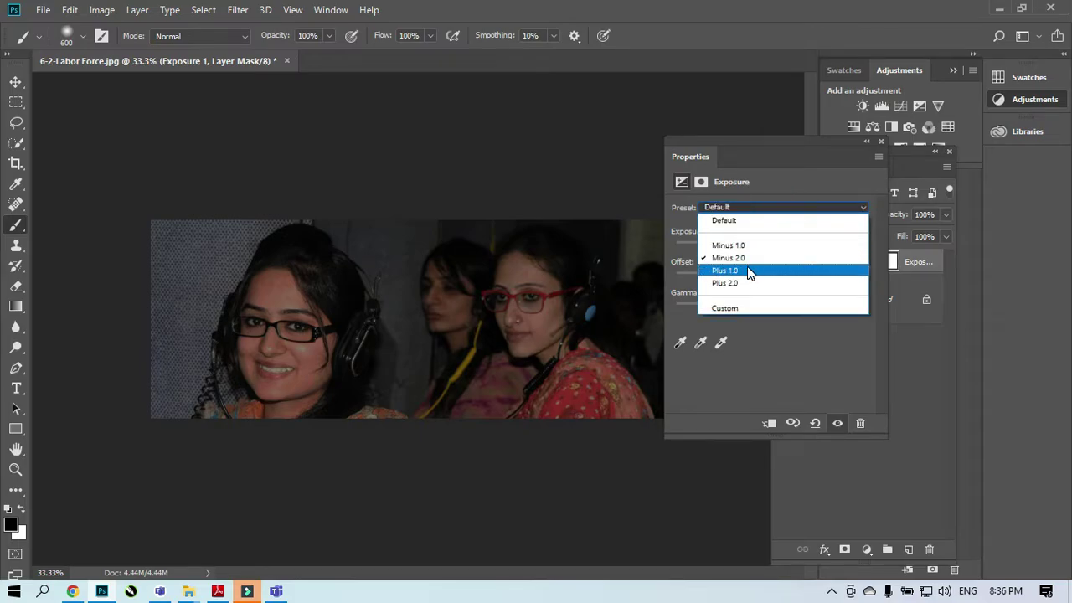
click(748, 271)
click(756, 207)
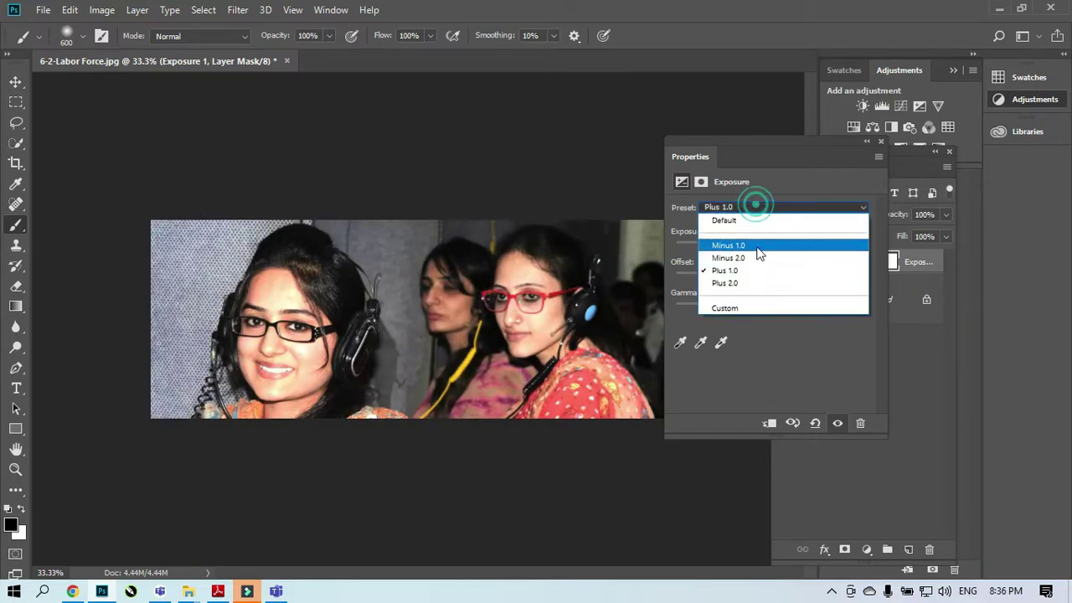
click(745, 283)
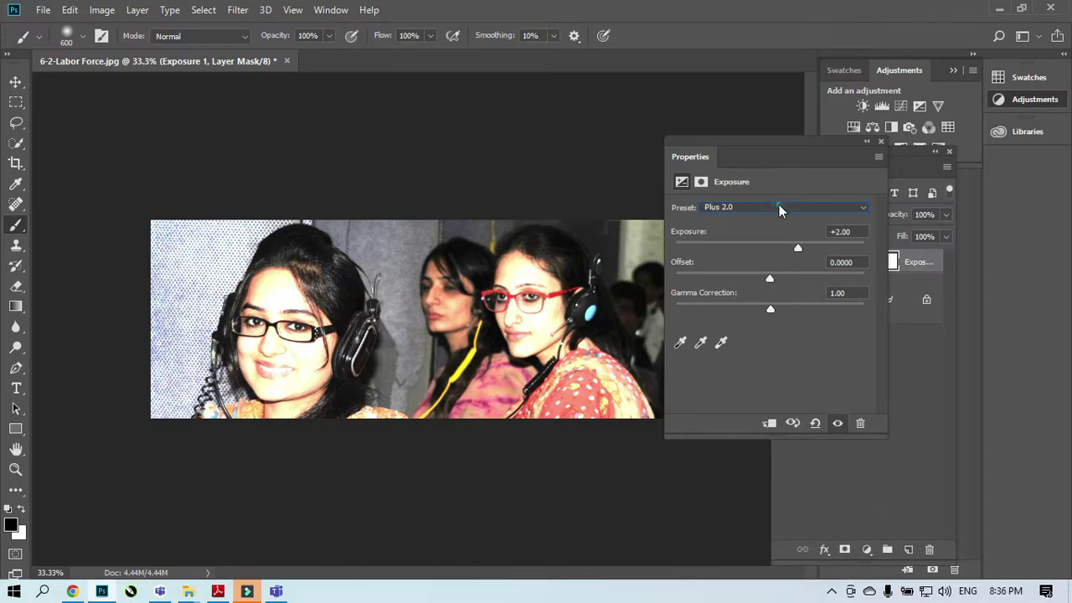
click(779, 210)
click(747, 258)
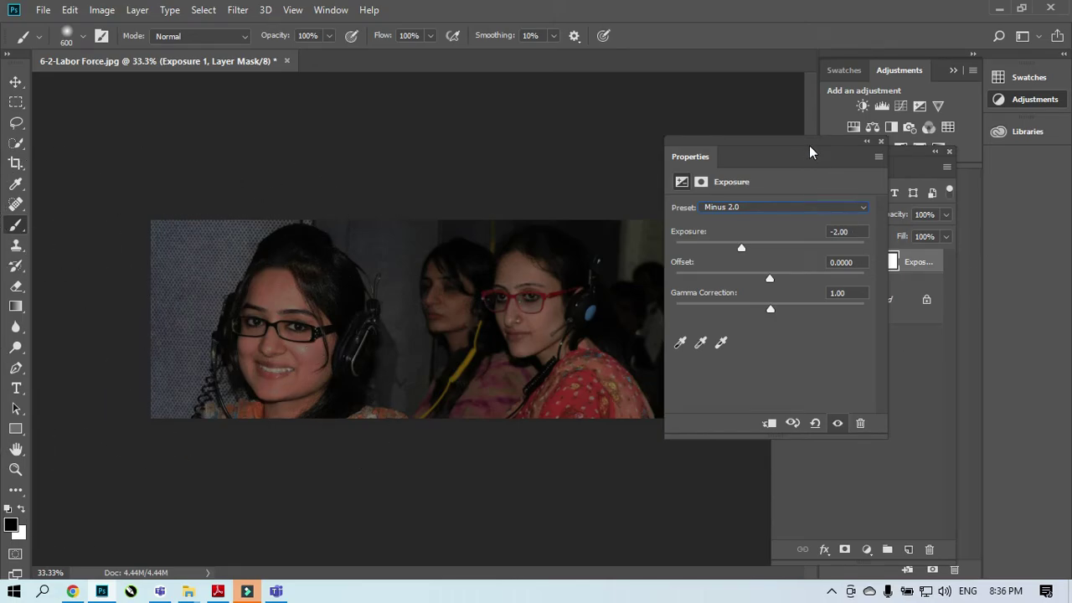
Paint black over the three women's faces on the Exposure layer's mask, and set the layer's opacity to 71%.
drag(809, 145, 1047, 329)
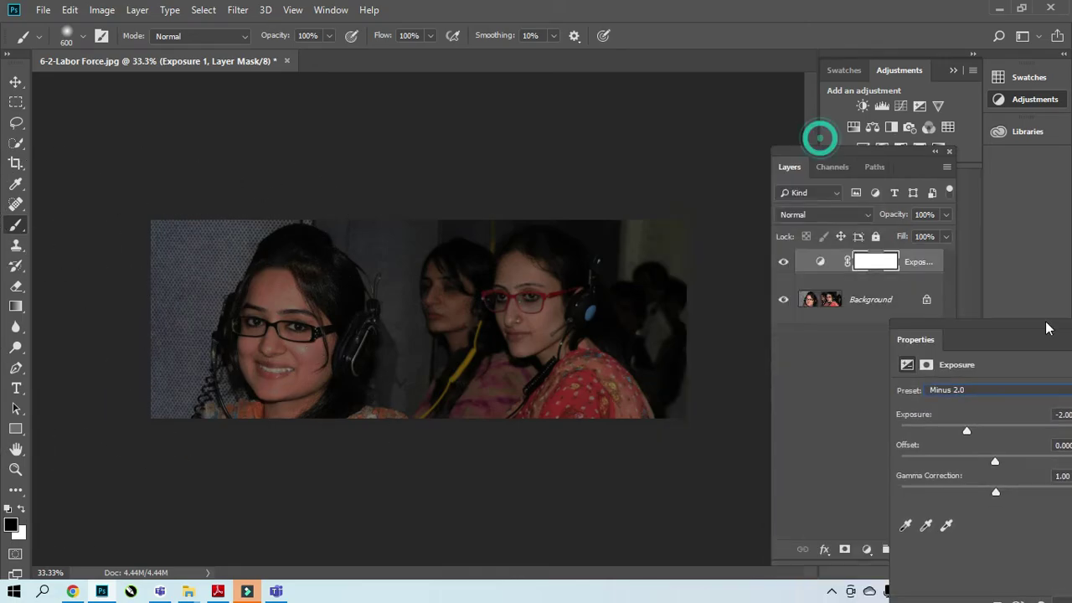
click(874, 261)
mouse_move(238, 295)
mouse_down()
mouse_move(277, 314)
mouse_move(281, 352)
mouse_up()
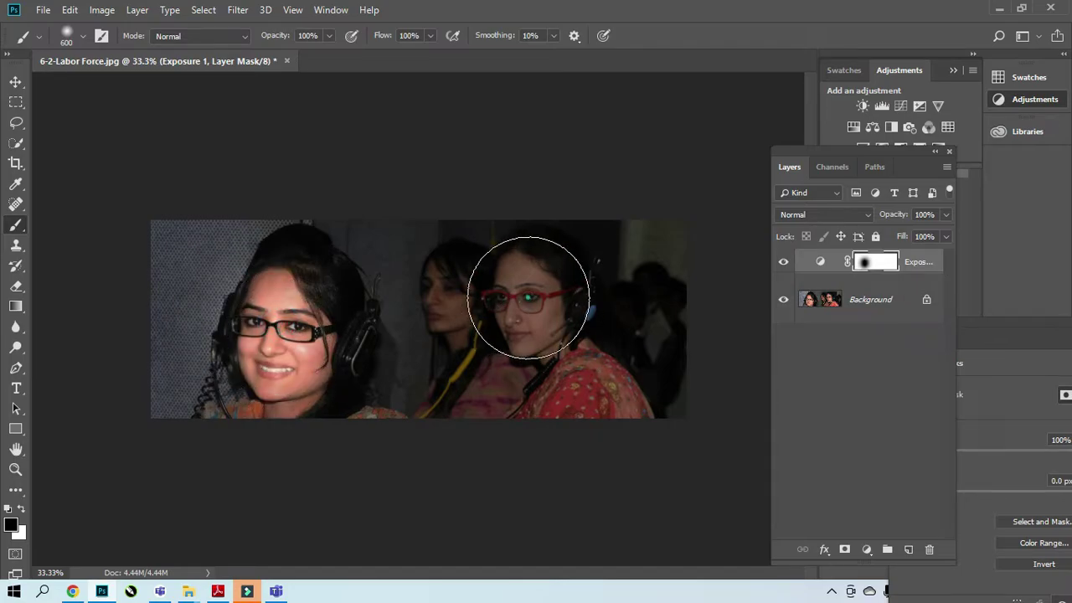
drag(530, 298, 528, 319)
click(462, 297)
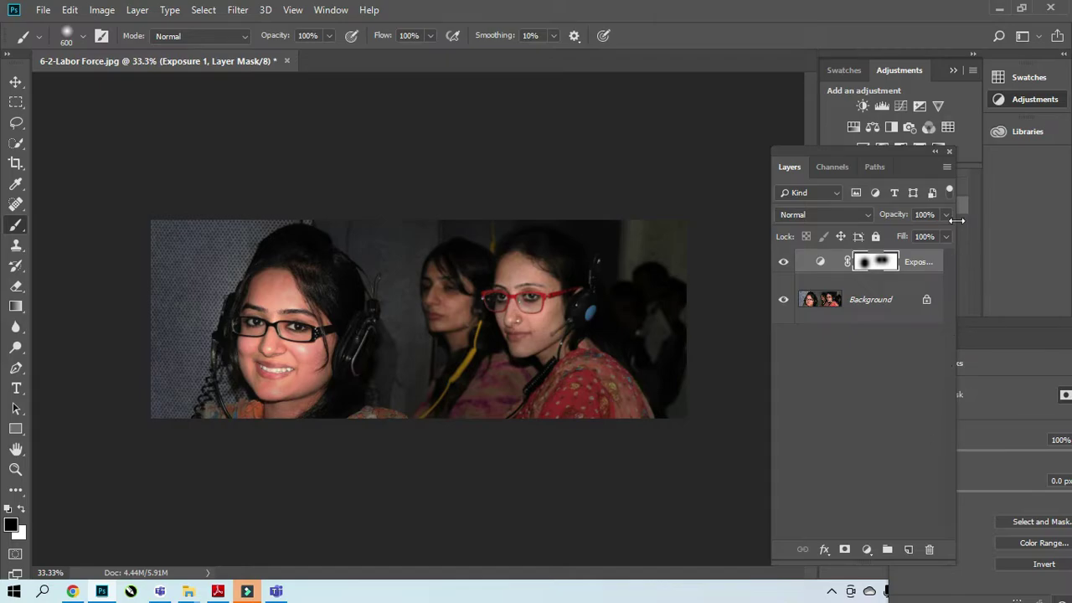
drag(900, 217, 875, 225)
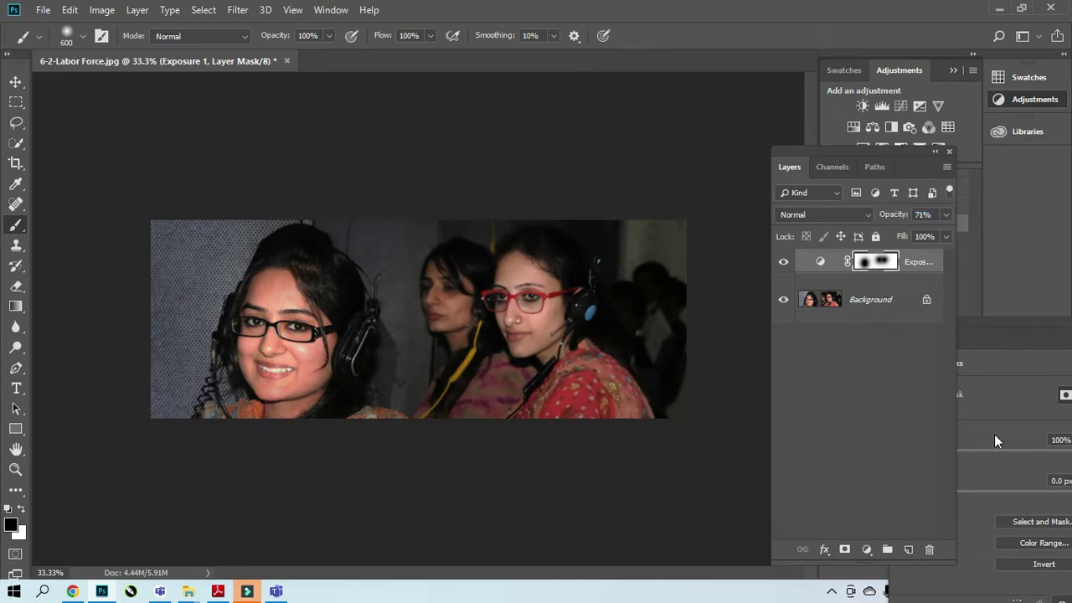
Show the Exposure layer's mask on its own in the canvas to examine the painted areas, and return to the photo view.
alt+click(873, 267)
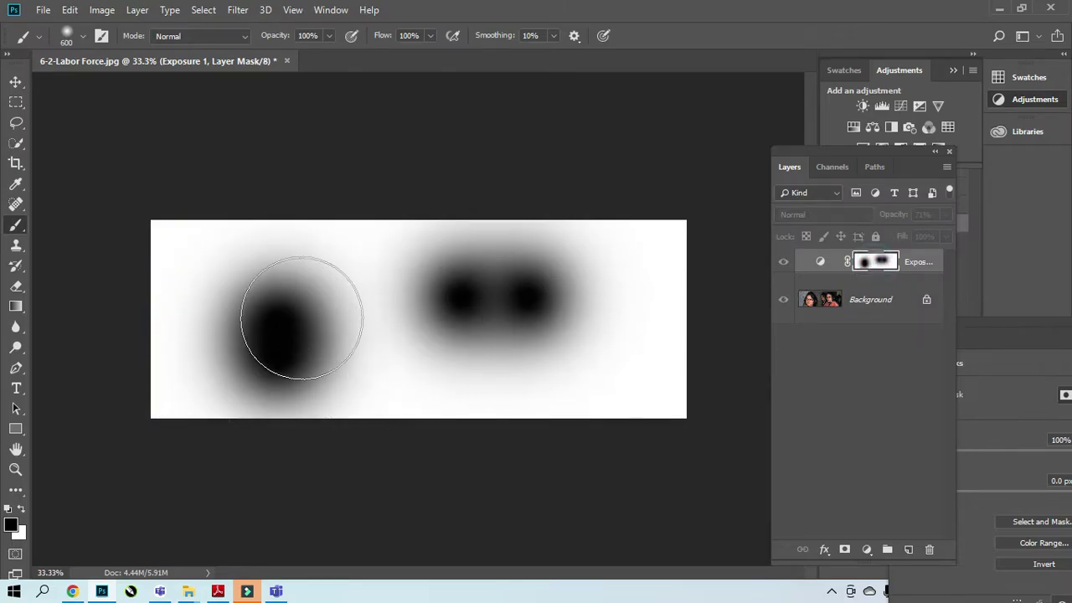
key(ctrl)
key(ctrl)
key(ctrl)
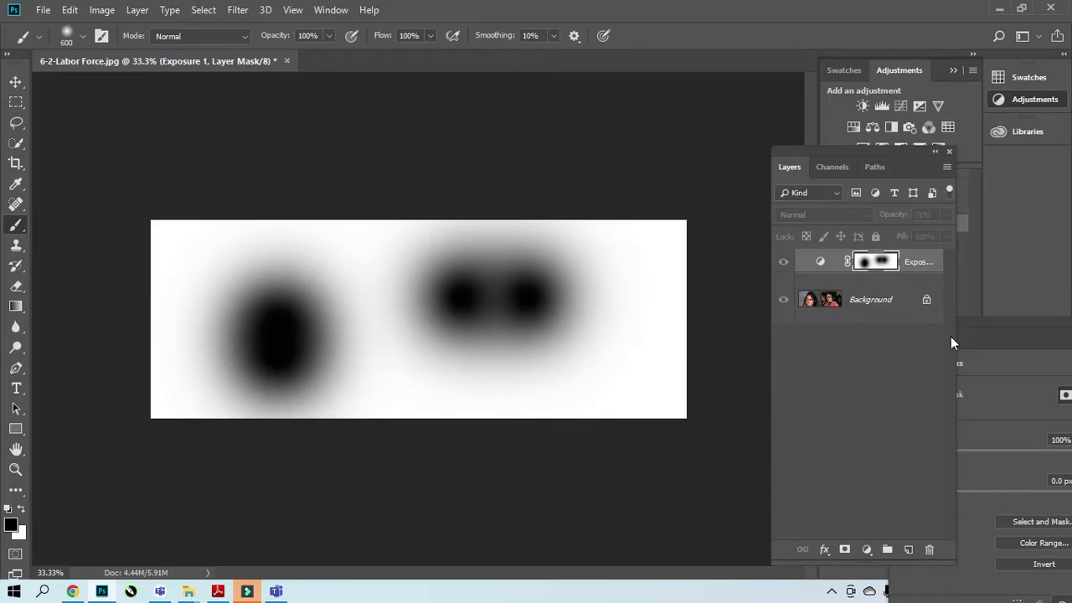
alt+click(883, 267)
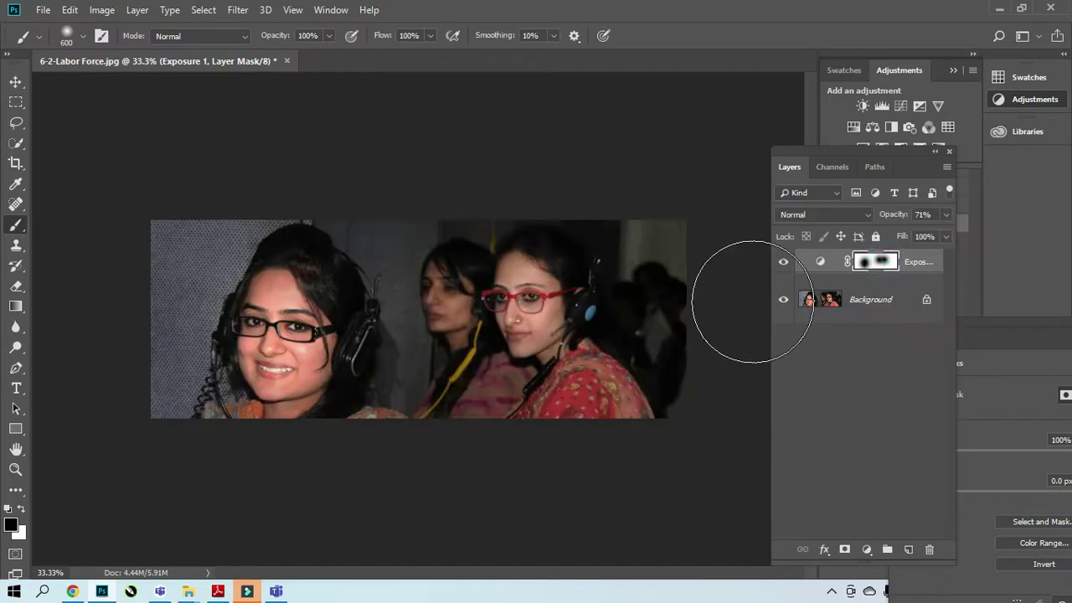
Close 6-2-Labor Force.jpg without saving and go to the Vibrance page of Lecture 9.pdf in Adobe Reader.
click(287, 61)
click(524, 229)
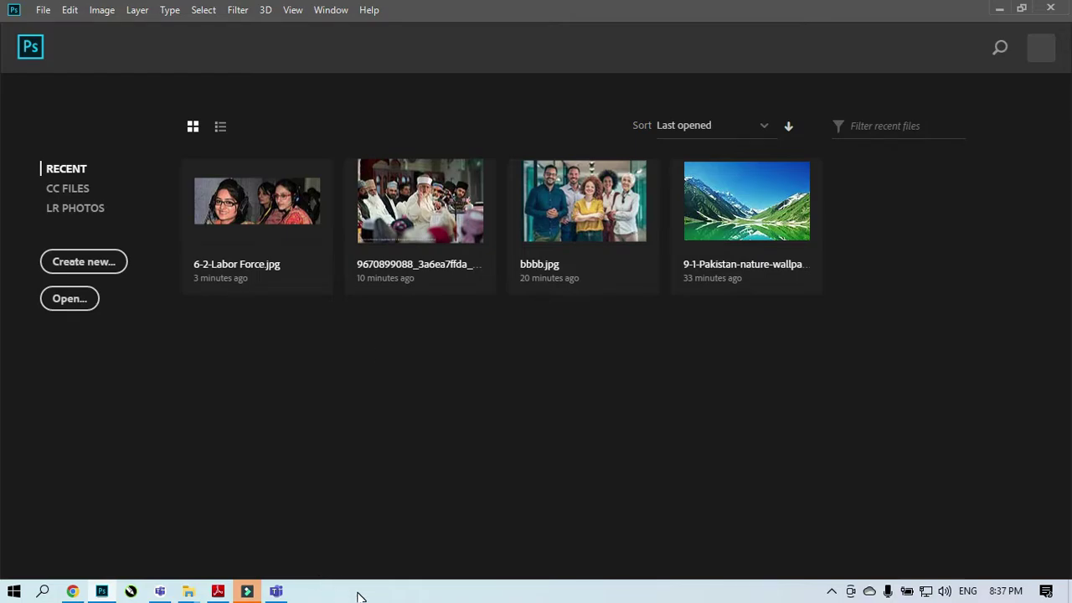
click(217, 590)
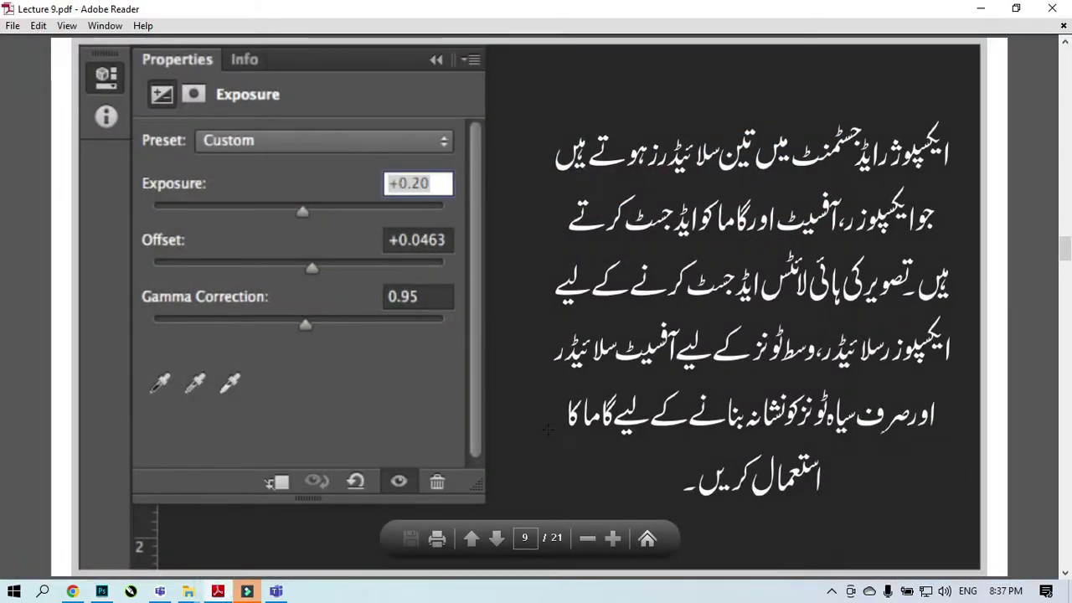
scroll(548, 430, down, 1)
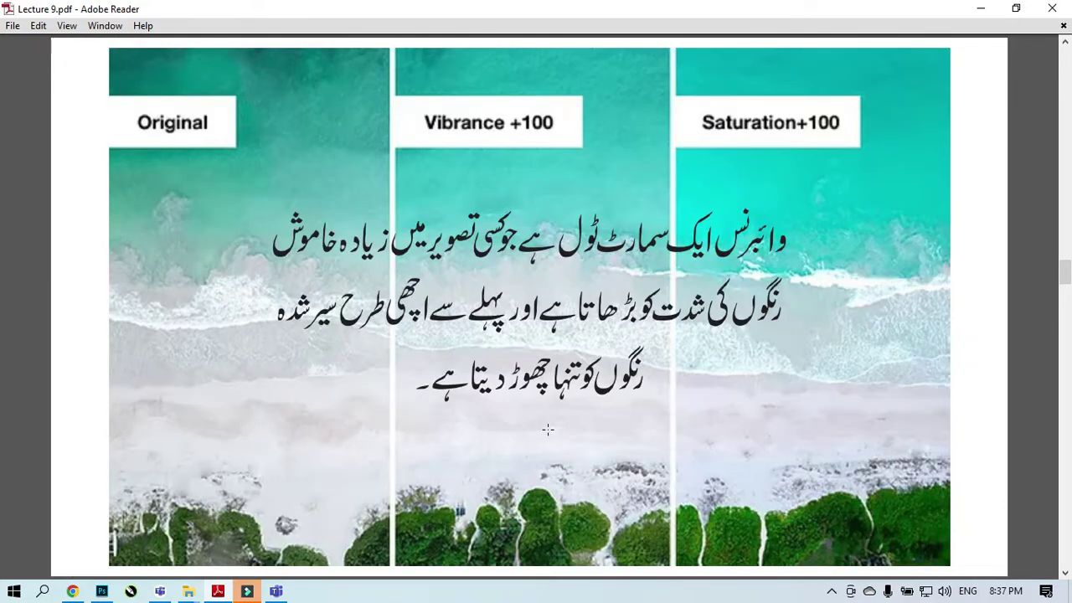
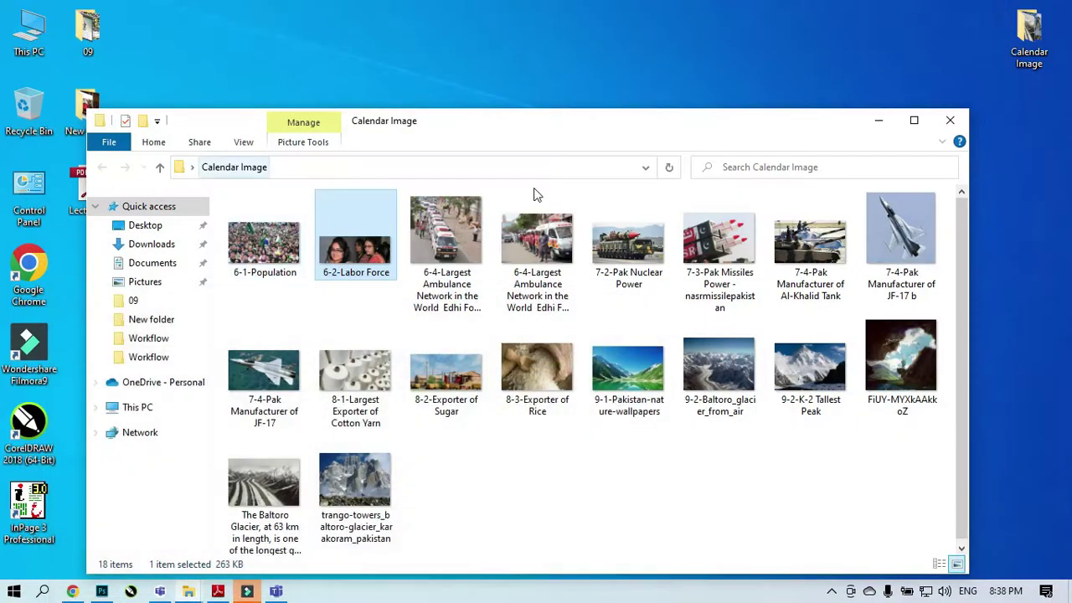
Close the Calendar Image folder and open the Vib house photo from the desktop's New folder in Photoshop.
click(942, 139)
click(942, 125)
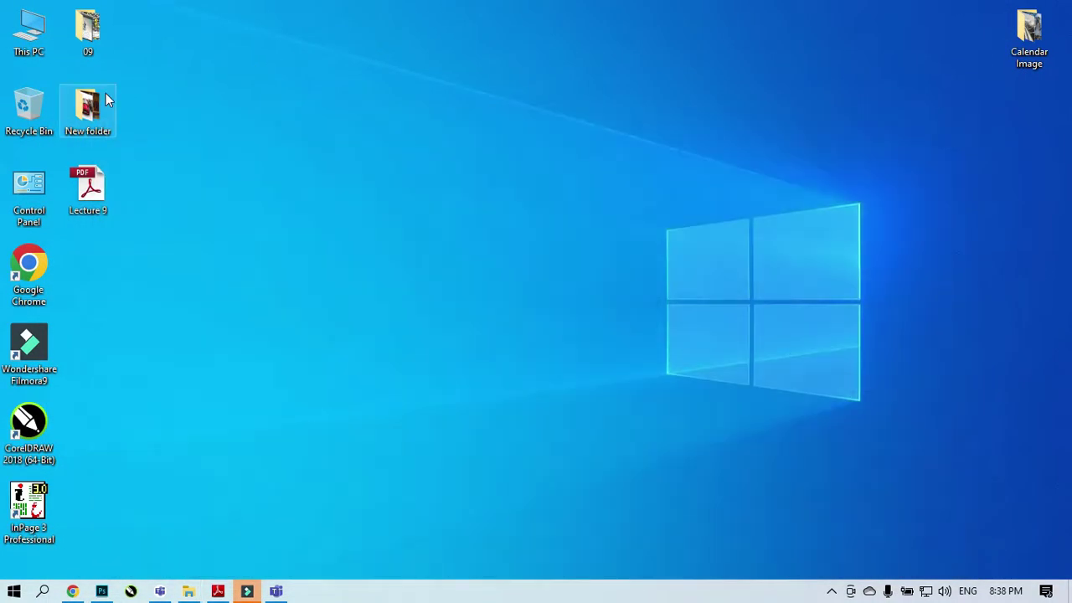
double_click(87, 105)
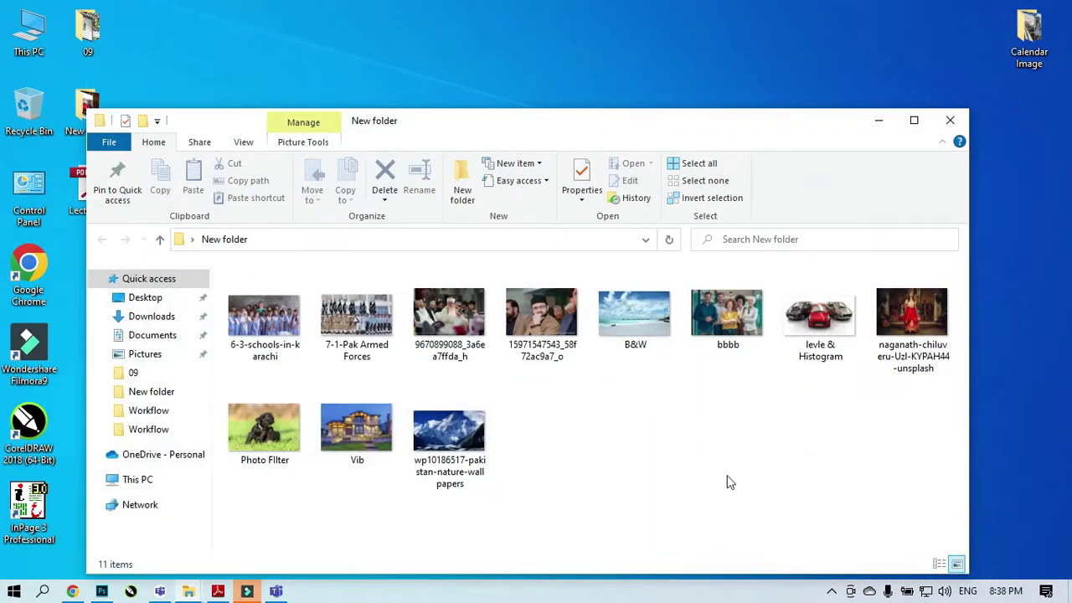
drag(367, 431, 470, 432)
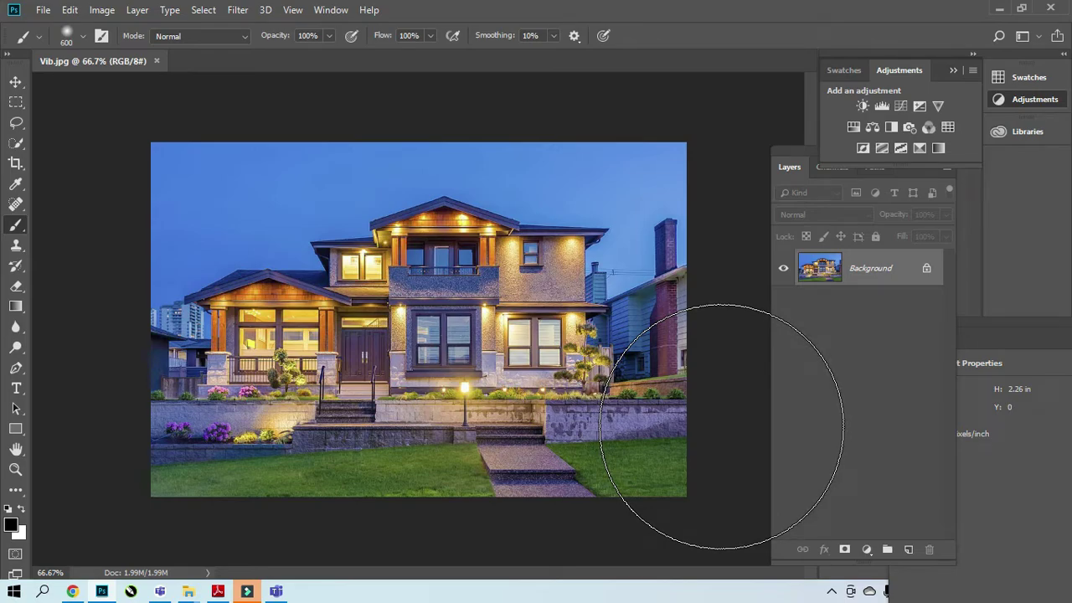
Add a Vibrance adjustment layer above the house photo and set its vibrance to +100.
click(867, 549)
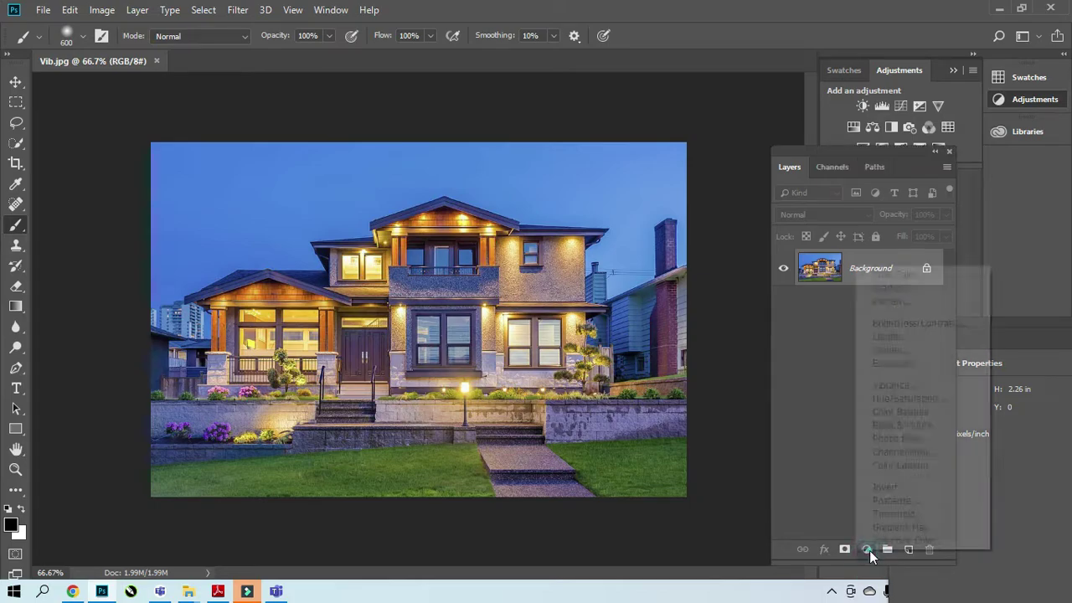
click(894, 387)
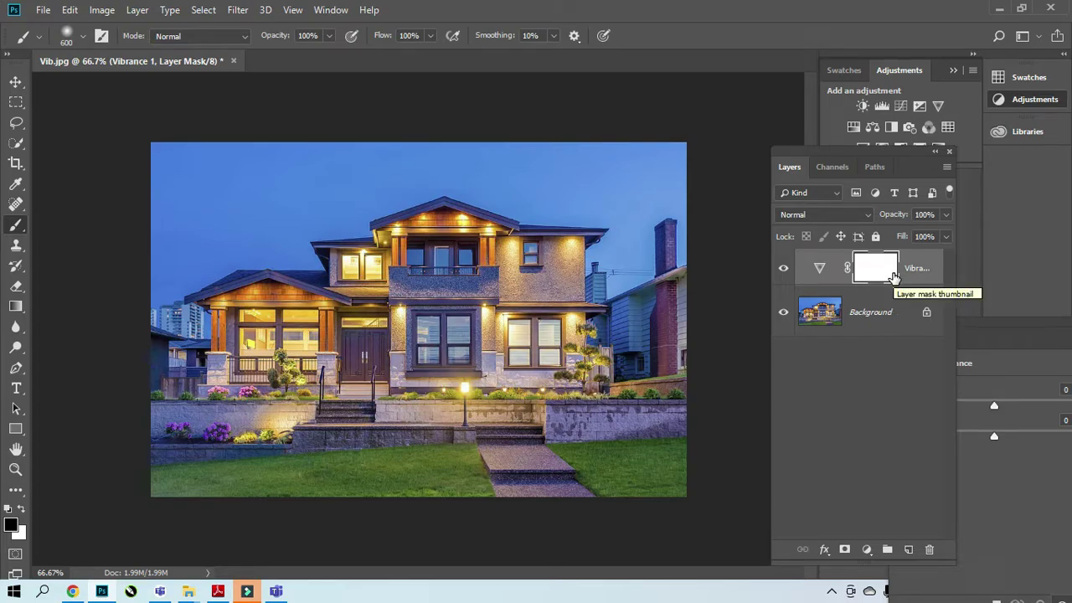
drag(861, 161, 818, 111)
drag(997, 338, 815, 320)
drag(826, 123, 891, 88)
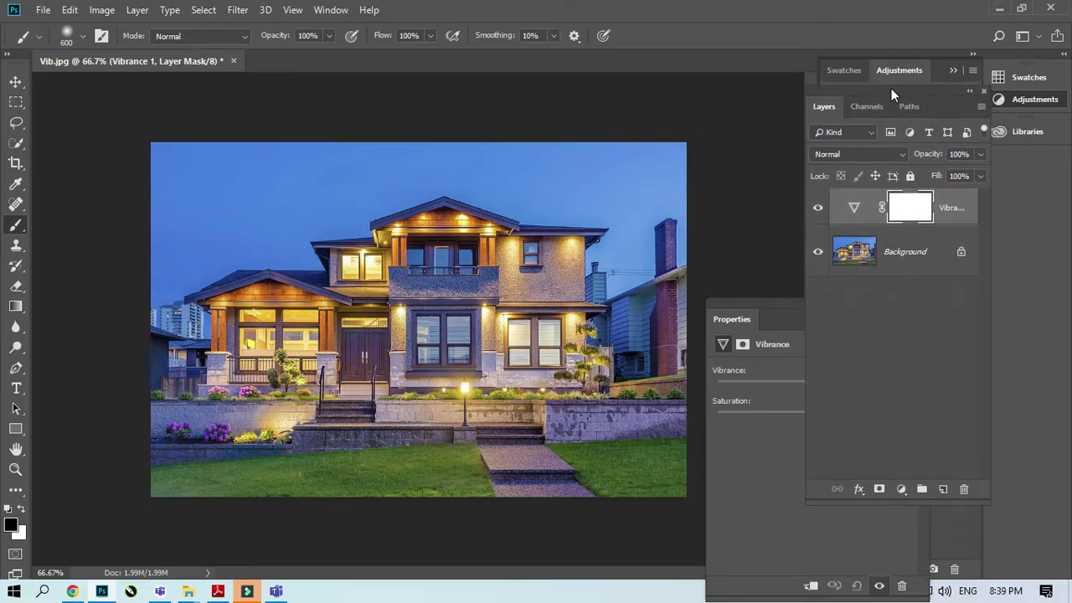
drag(782, 309, 837, 301)
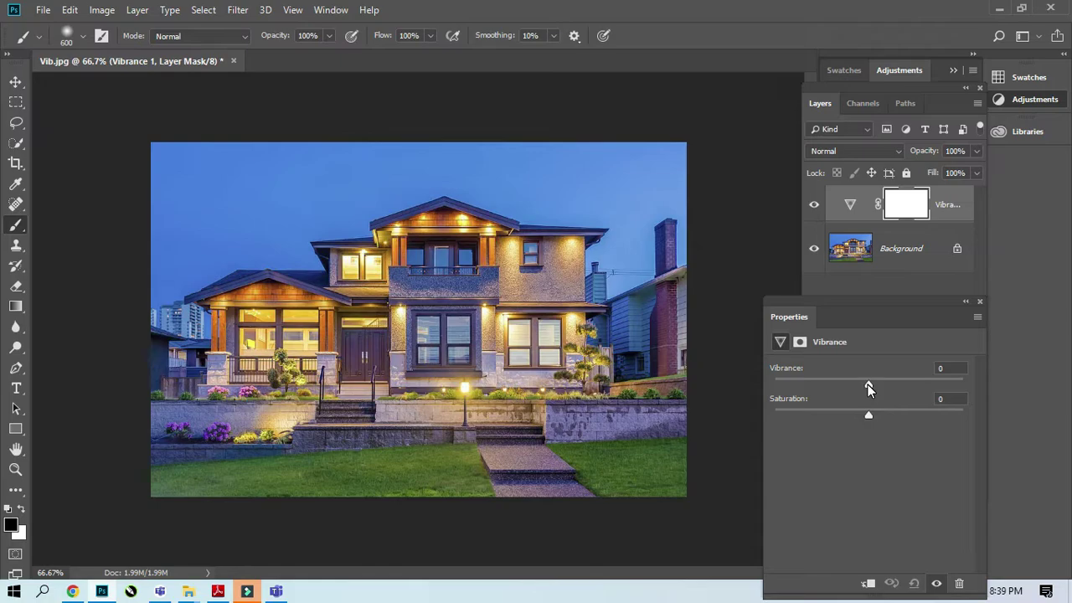
drag(867, 385, 945, 396)
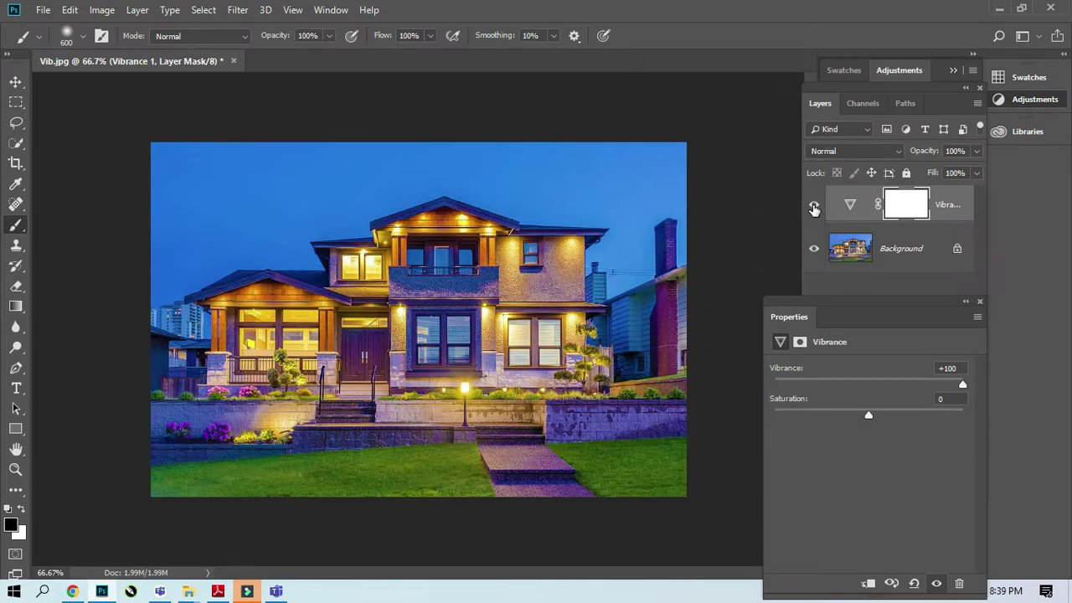
Compare the house photo with and without the vibrance boost by toggling the Vibrance layer's visibility.
click(813, 206)
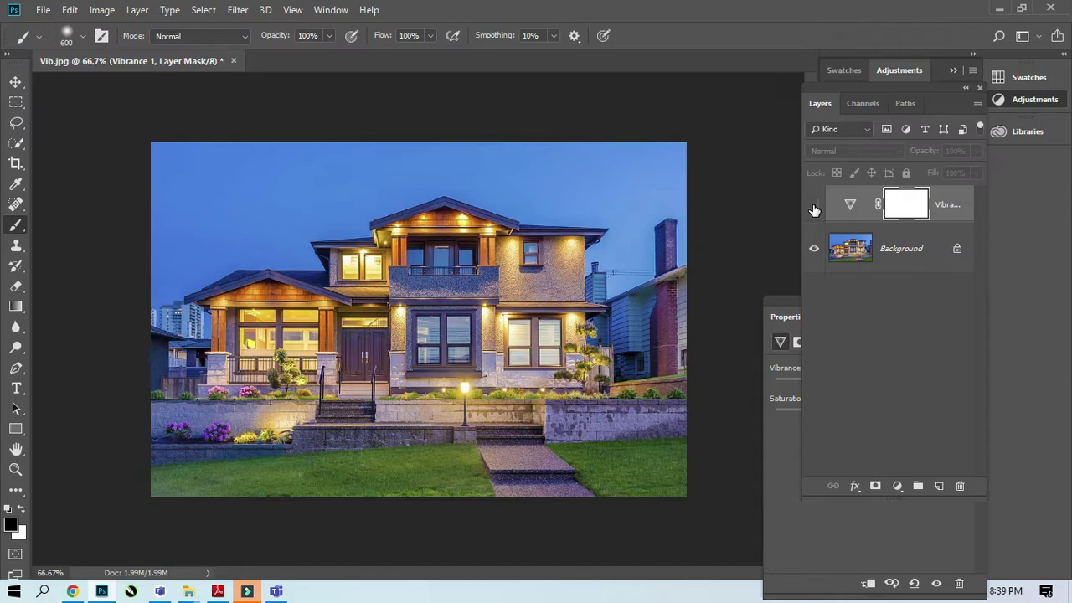
click(813, 205)
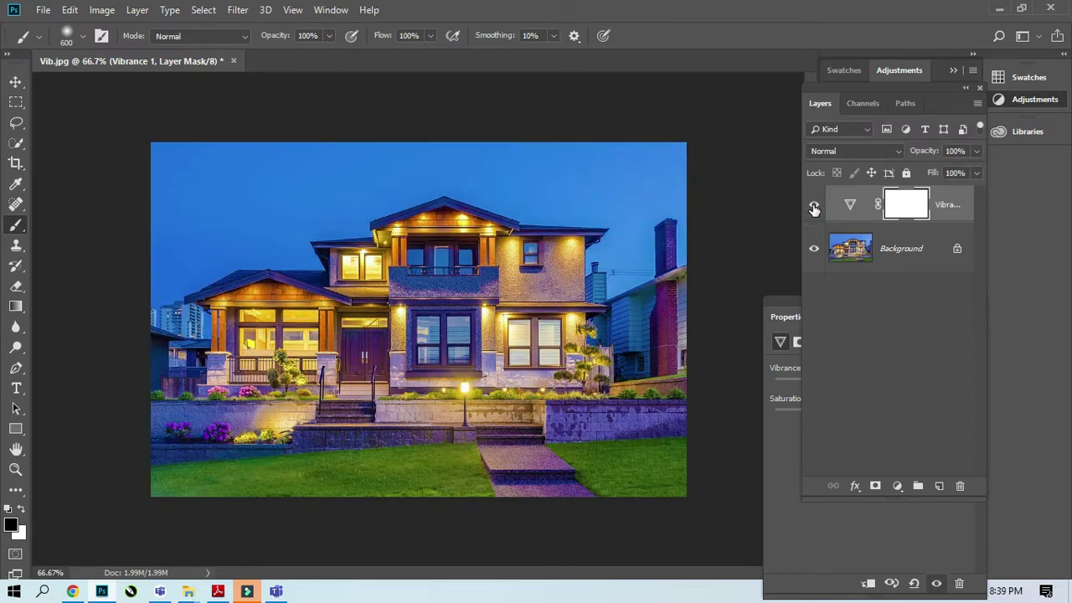
click(813, 206)
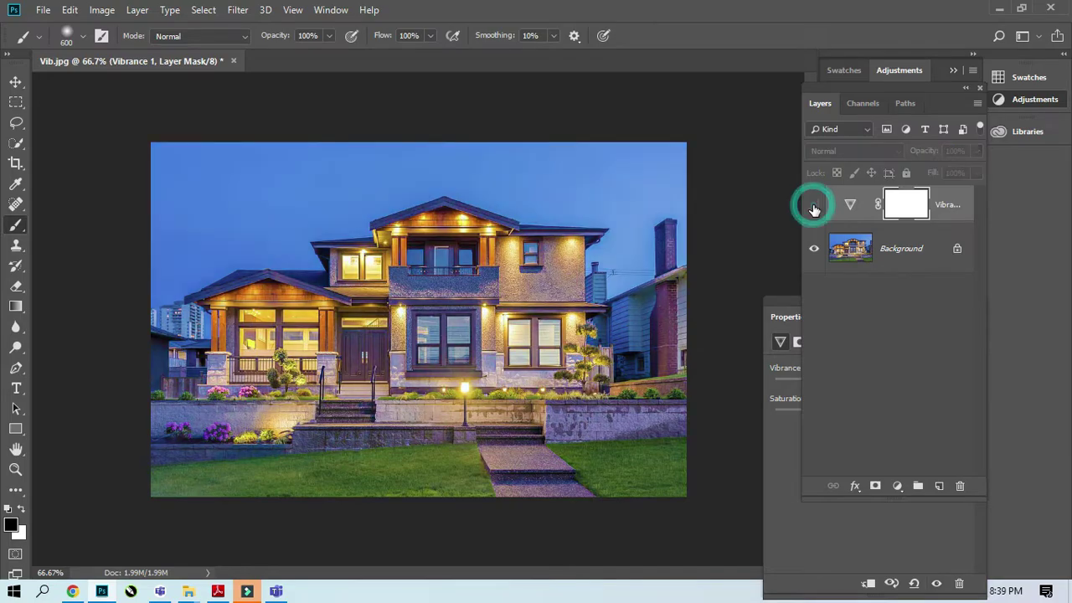
click(813, 206)
click(813, 206)
click(813, 206)
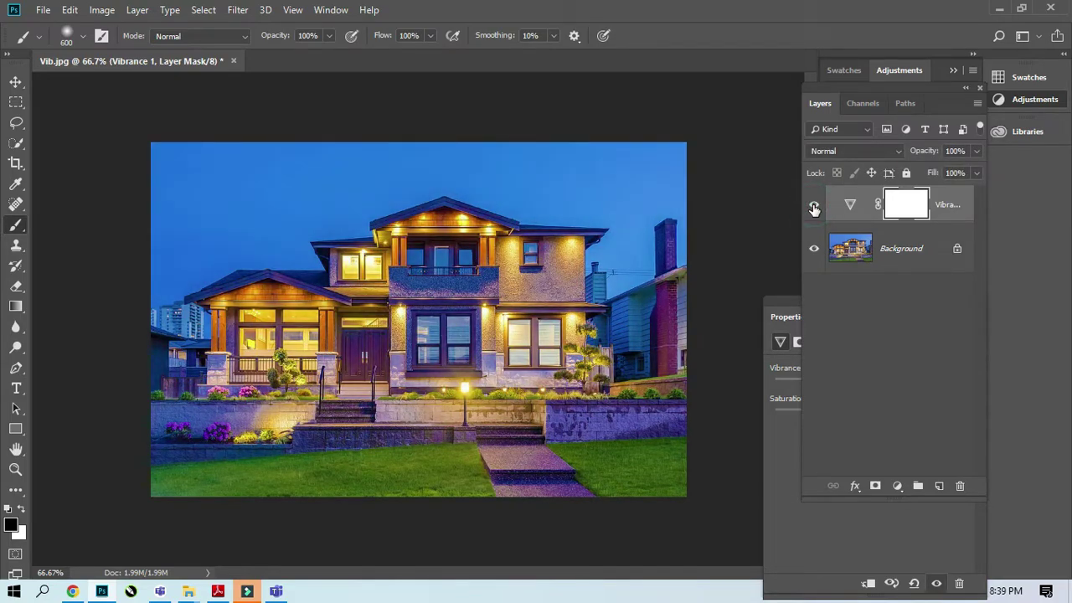
click(813, 205)
click(813, 206)
Try a saturation of +100 on the Vibrance adjustment, then set the saturation back to 0.
drag(870, 413, 1003, 444)
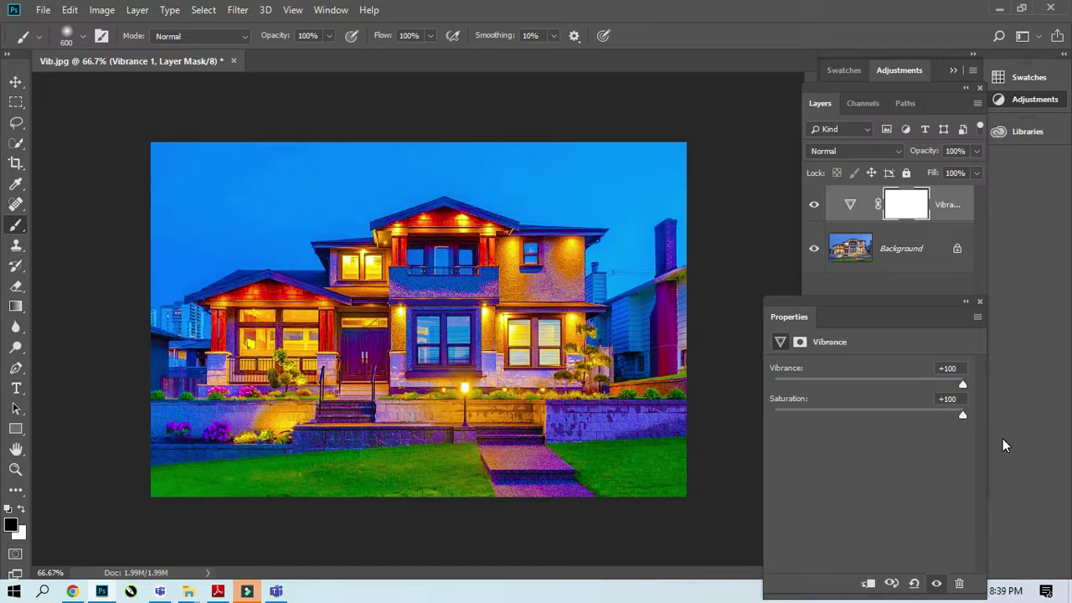
drag(1004, 438, 865, 409)
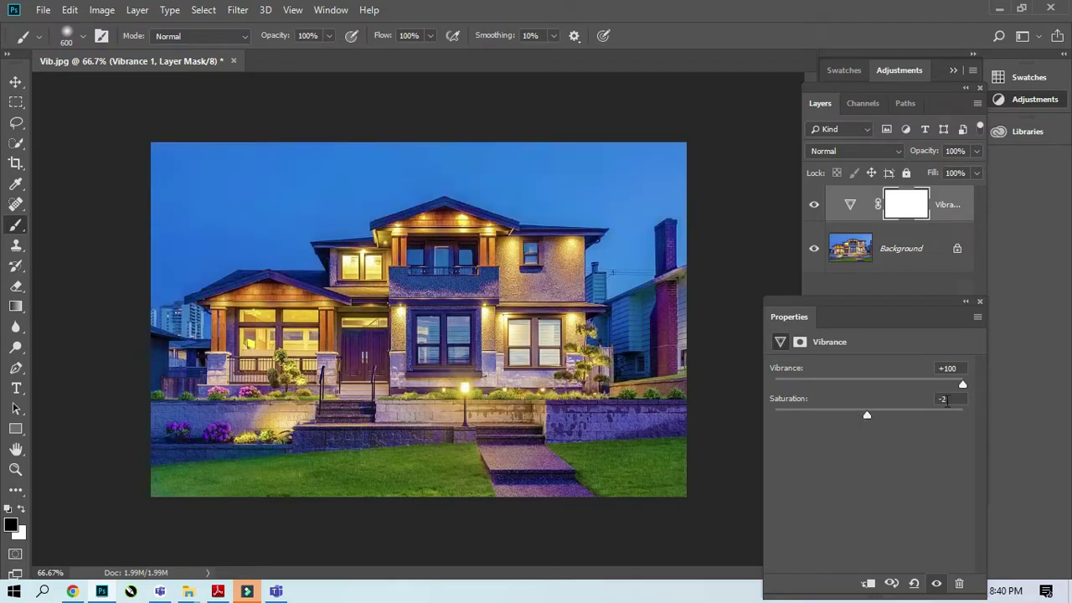
click(950, 399)
text(0)
click(902, 472)
Hide and show the Vibrance layer again to review its effect with the saturation at 0.
click(817, 205)
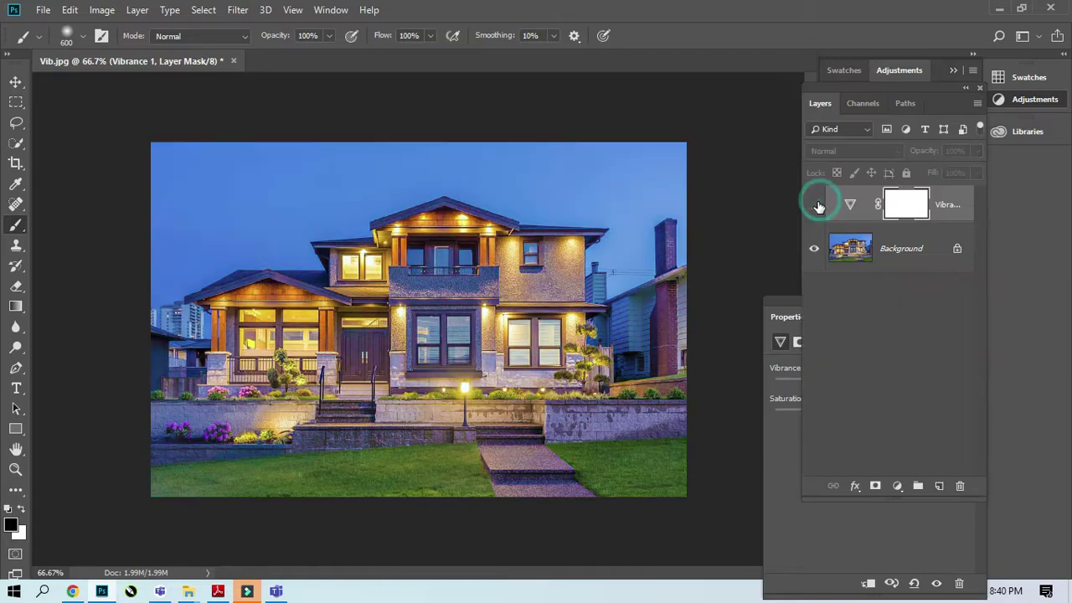
click(817, 205)
click(817, 205)
click(817, 205)
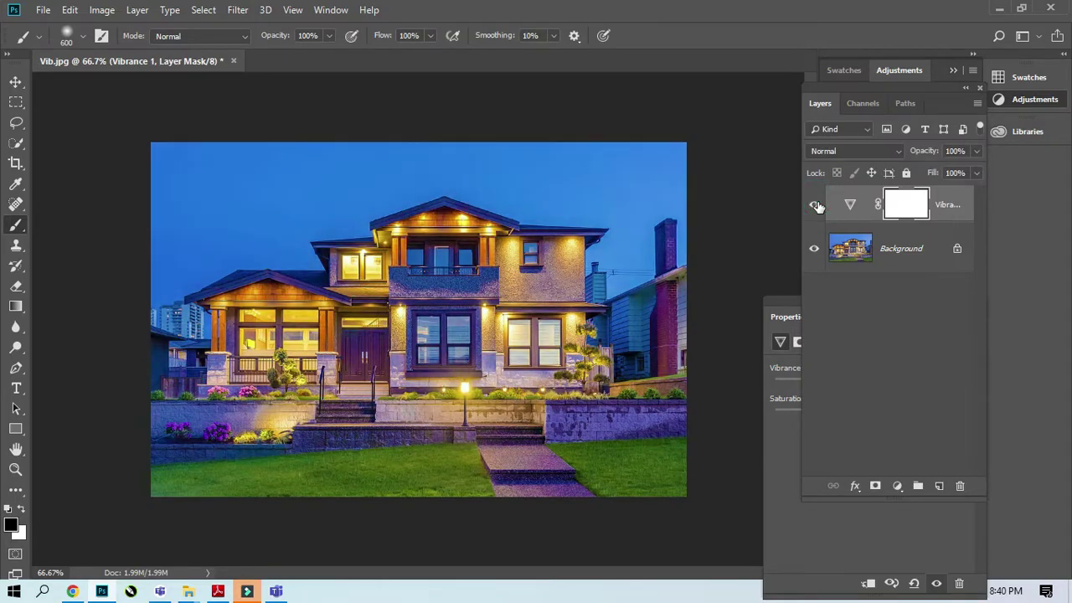
Close the Vibrance adjustment's properties and delete the Vibrance layer from the house photo.
click(784, 304)
click(806, 338)
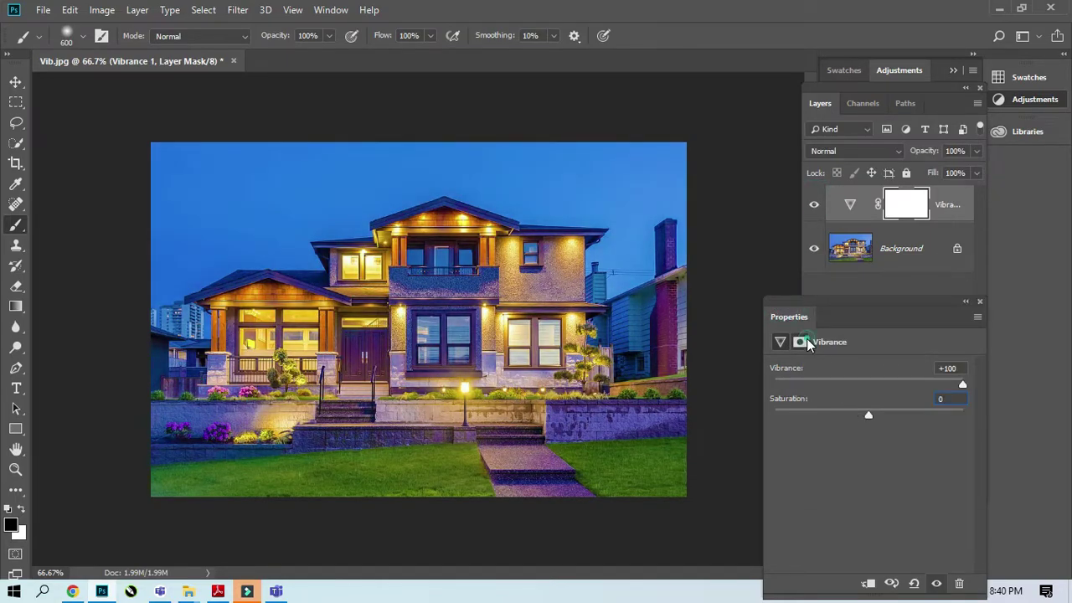
click(980, 302)
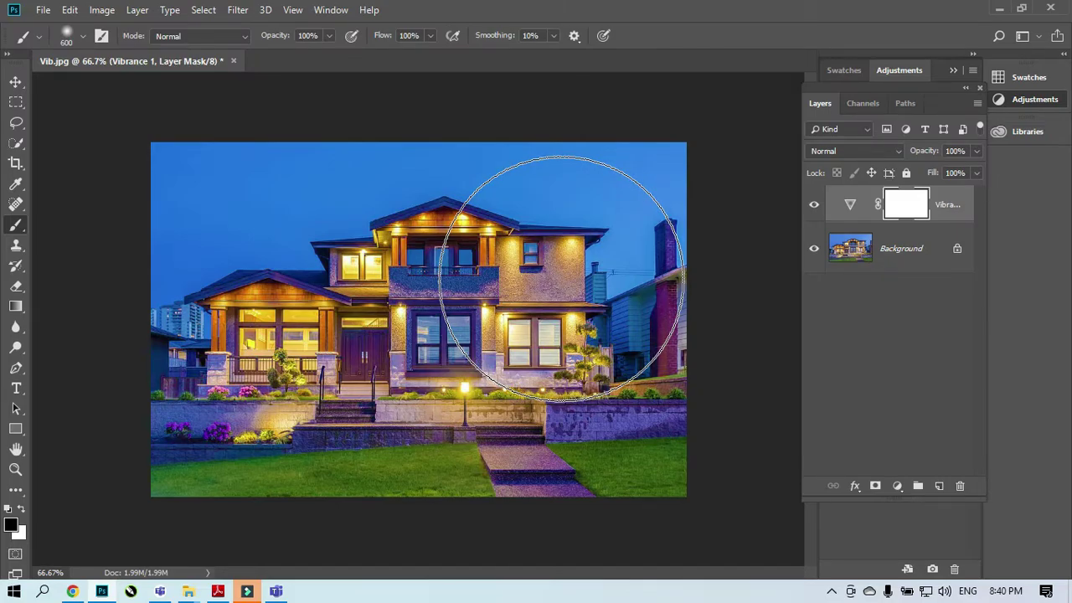
drag(928, 194, 960, 487)
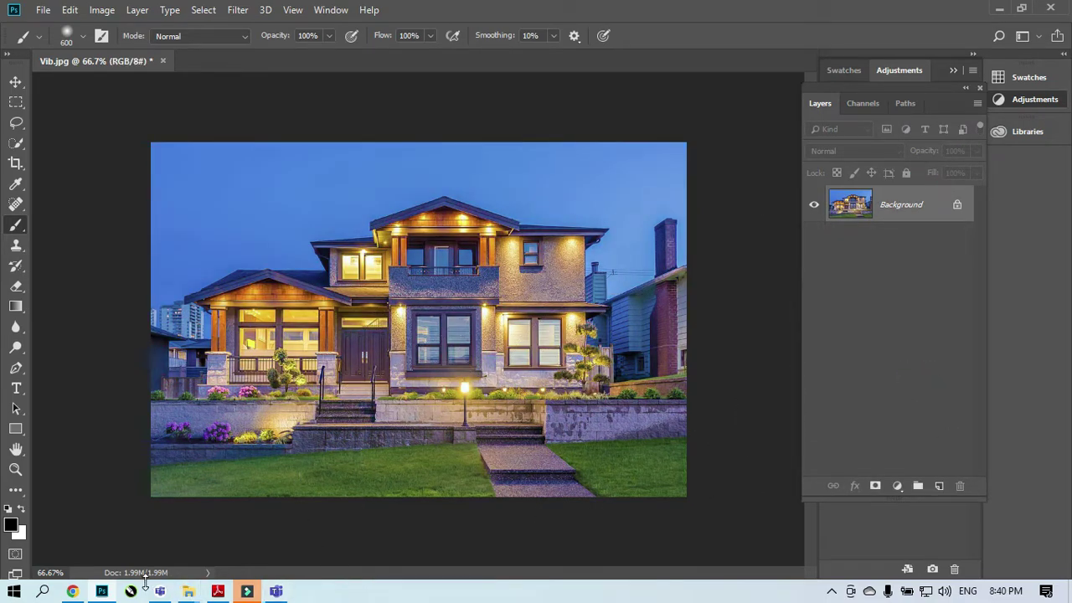
Switch to Lecture 9.pdf in Adobe Reader, read the parrot page on Hue/Saturation, and return to Photoshop.
click(218, 590)
scroll(512, 422, down, 1)
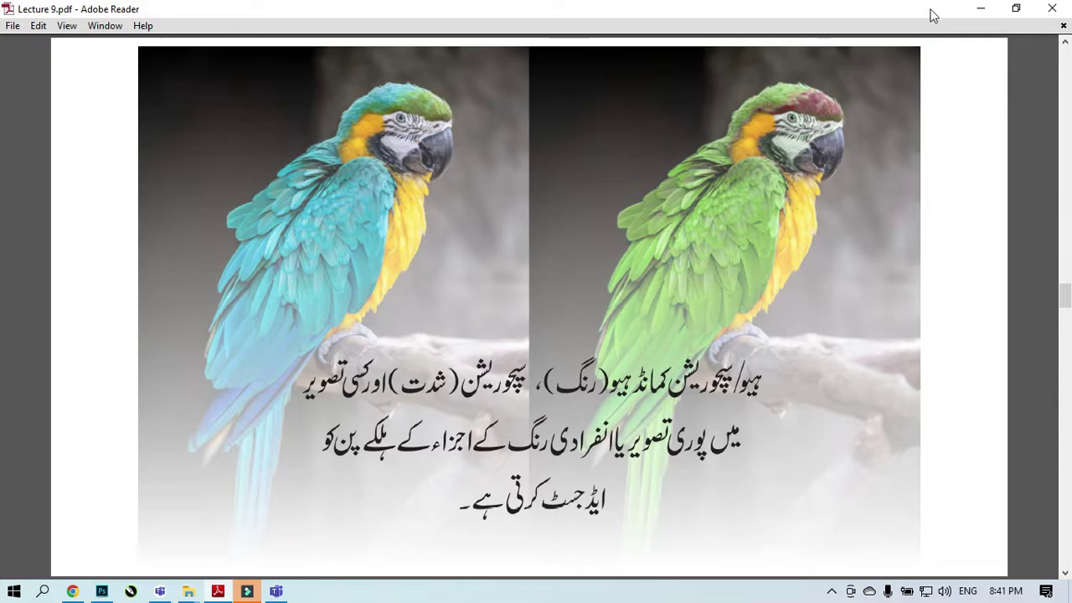
click(984, 9)
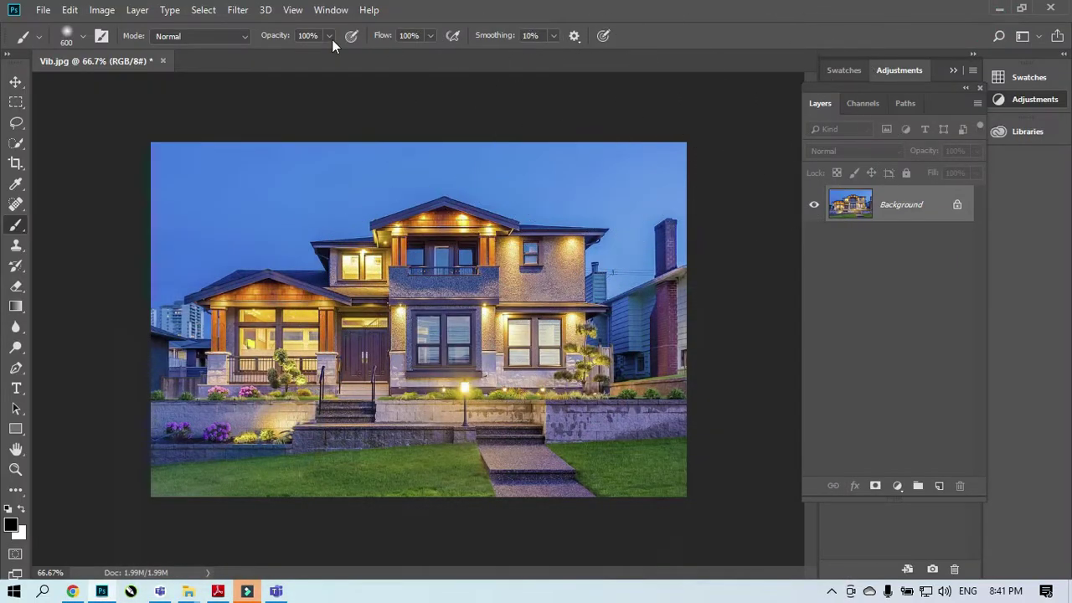
Close Vib.jpg without saving and open the fashion show photo of the woman in the red dress from New folder.
click(164, 62)
click(529, 230)
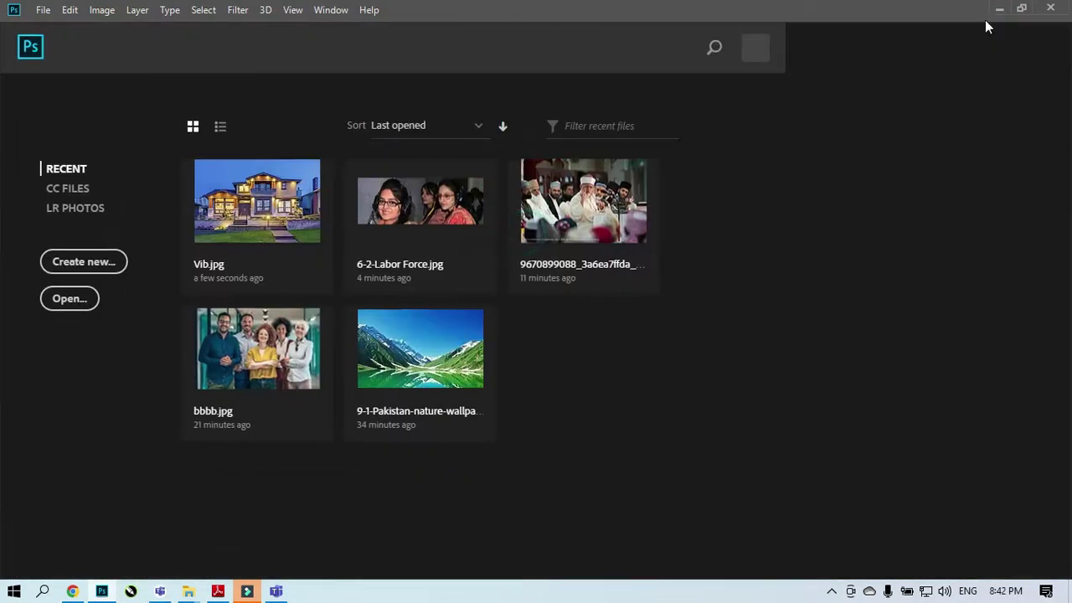
click(999, 9)
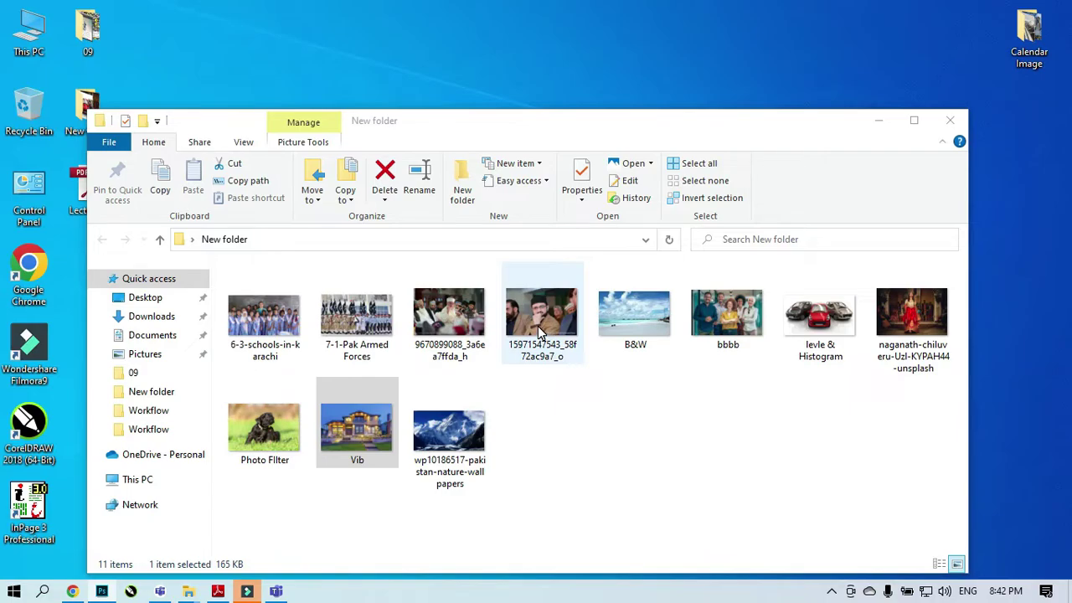
drag(917, 330, 509, 411)
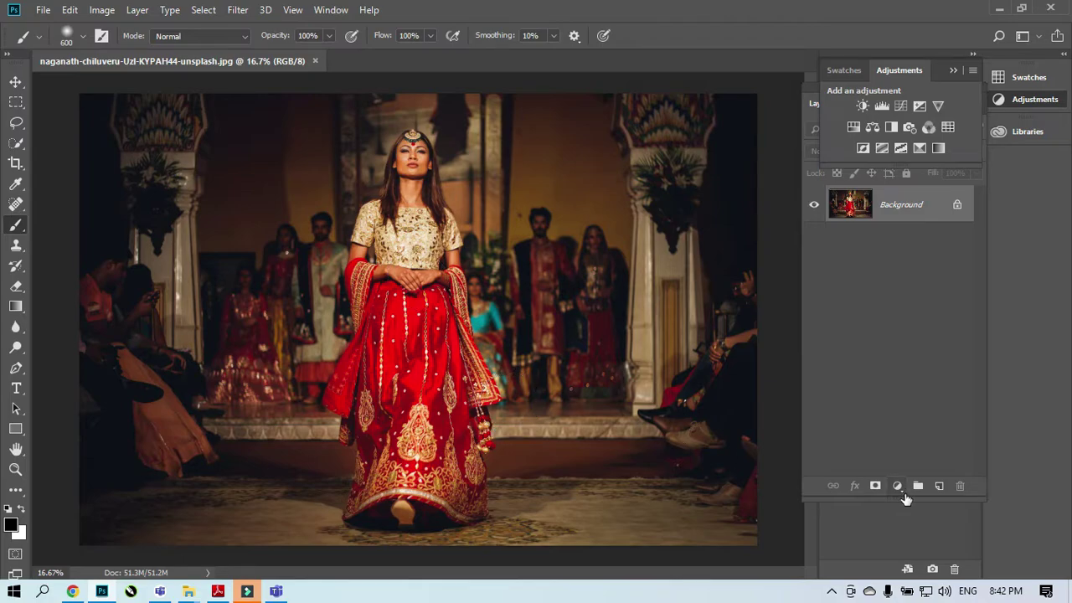
Add a Hue/Saturation adjustment layer above the fashion show photo and move its properties beside the image.
click(897, 486)
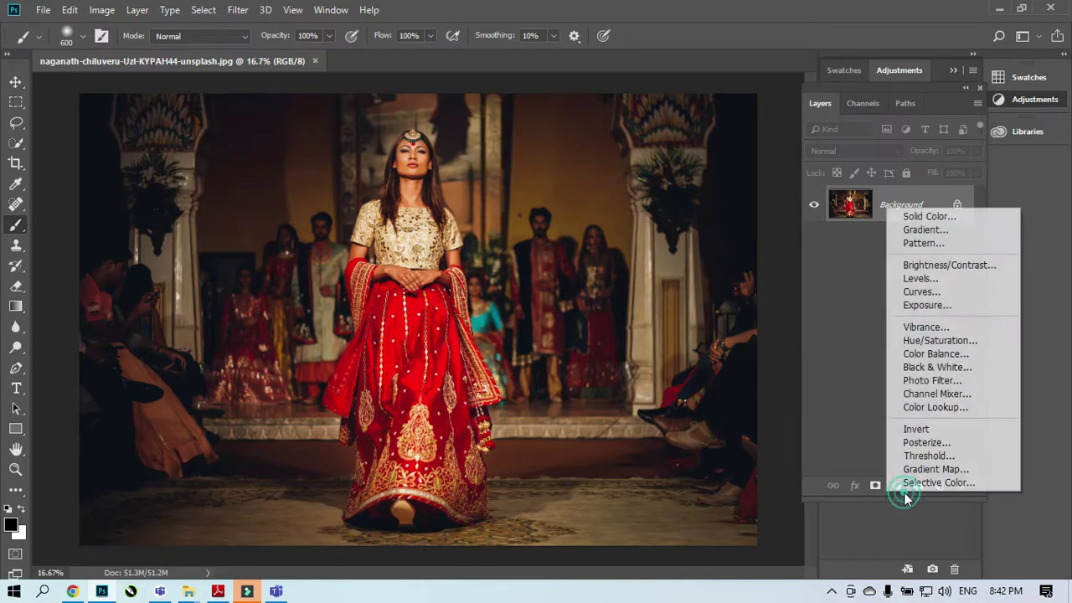
click(935, 341)
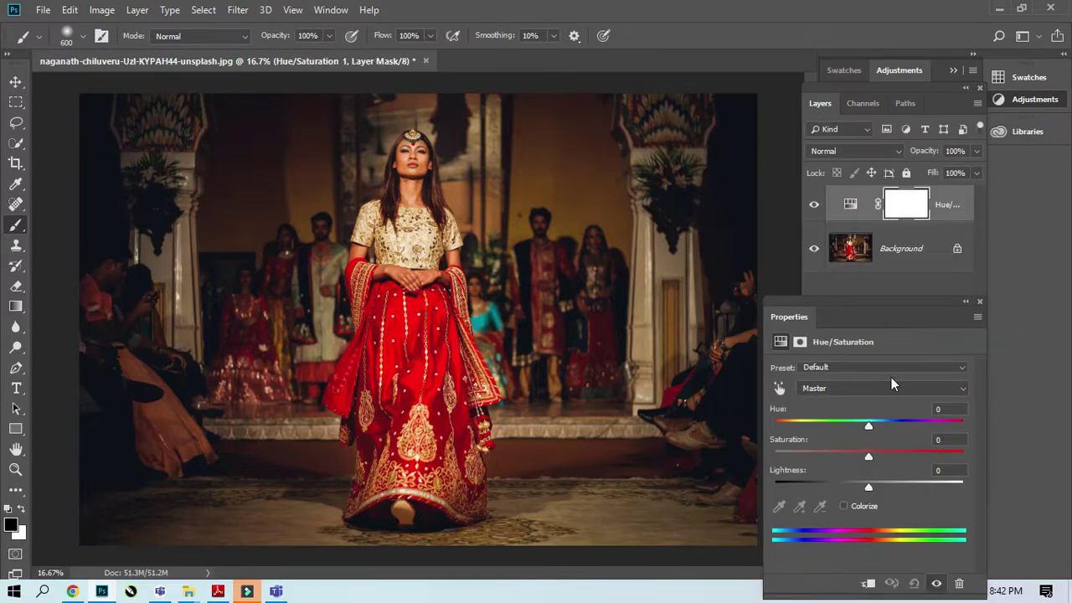
drag(856, 305, 761, 220)
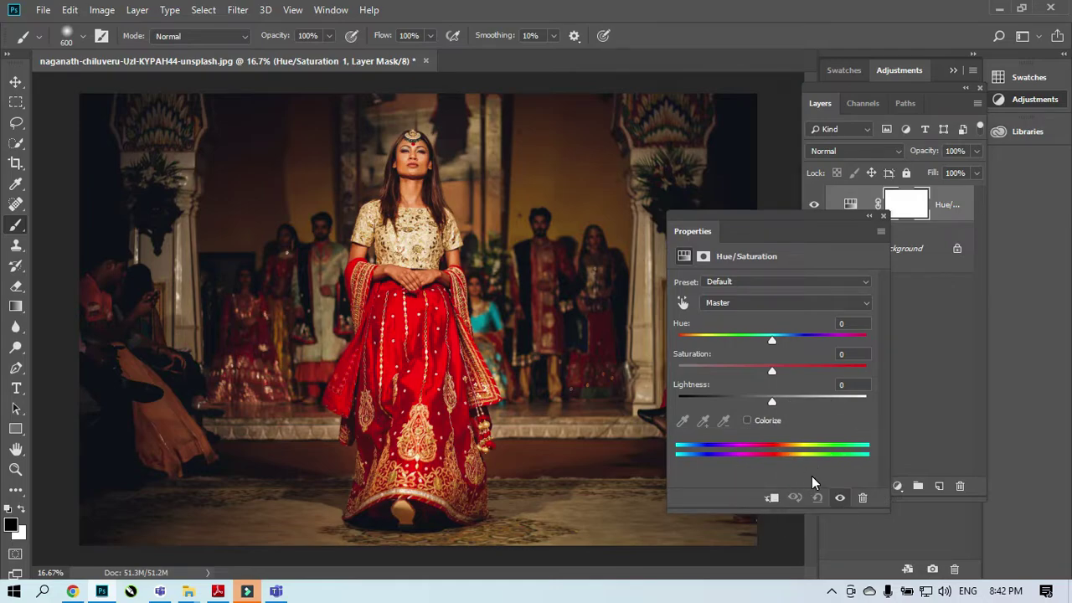
Try master hue values of +113 and +23 on the Hue/Saturation layer, then set the hue to -172.
click(694, 330)
drag(772, 339, 840, 342)
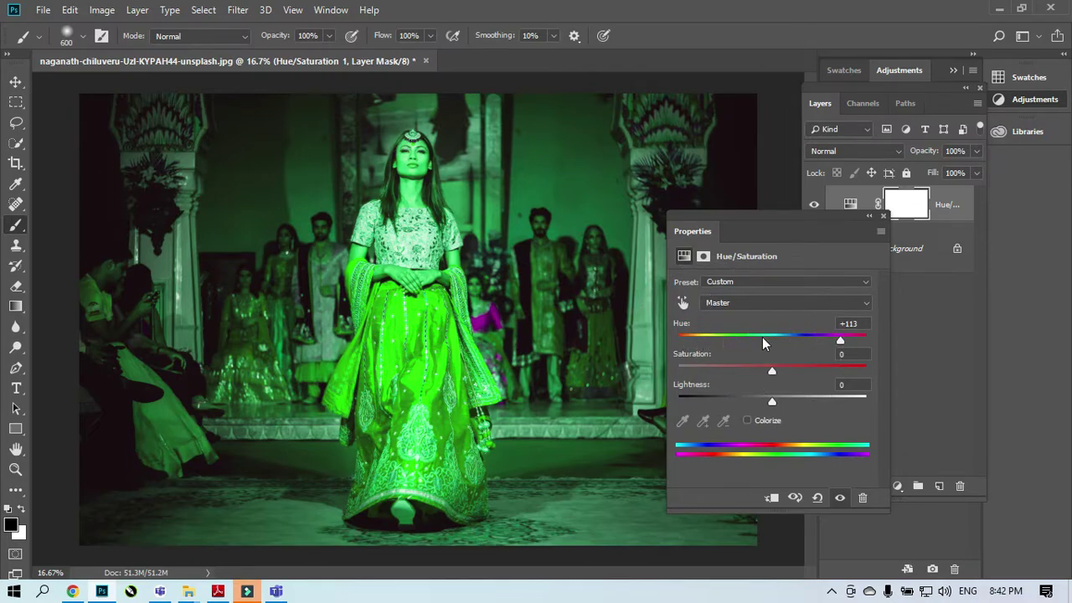
drag(838, 342, 793, 349)
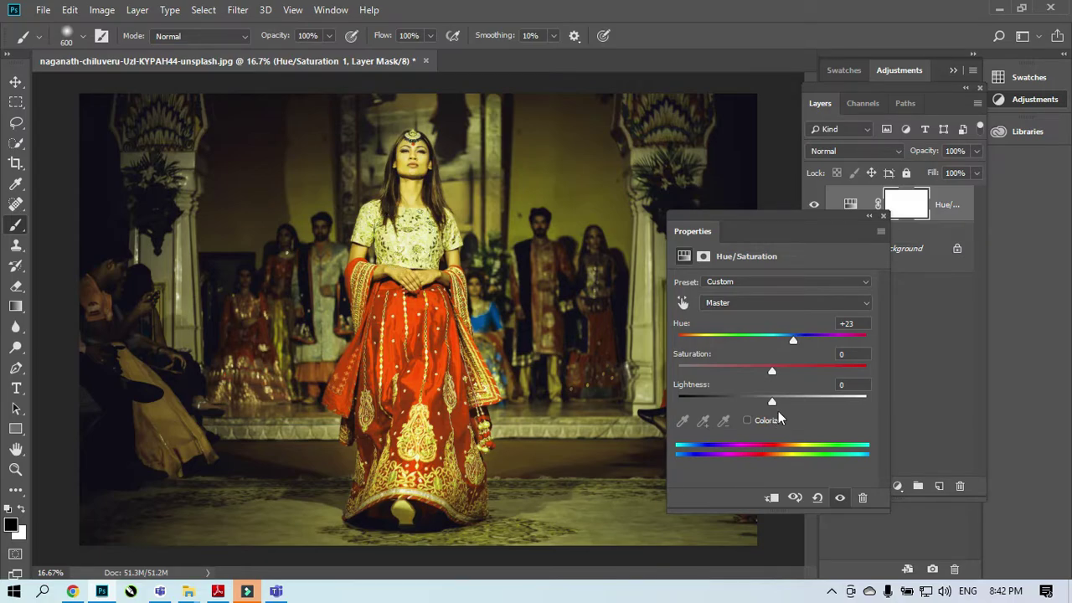
drag(791, 341, 682, 343)
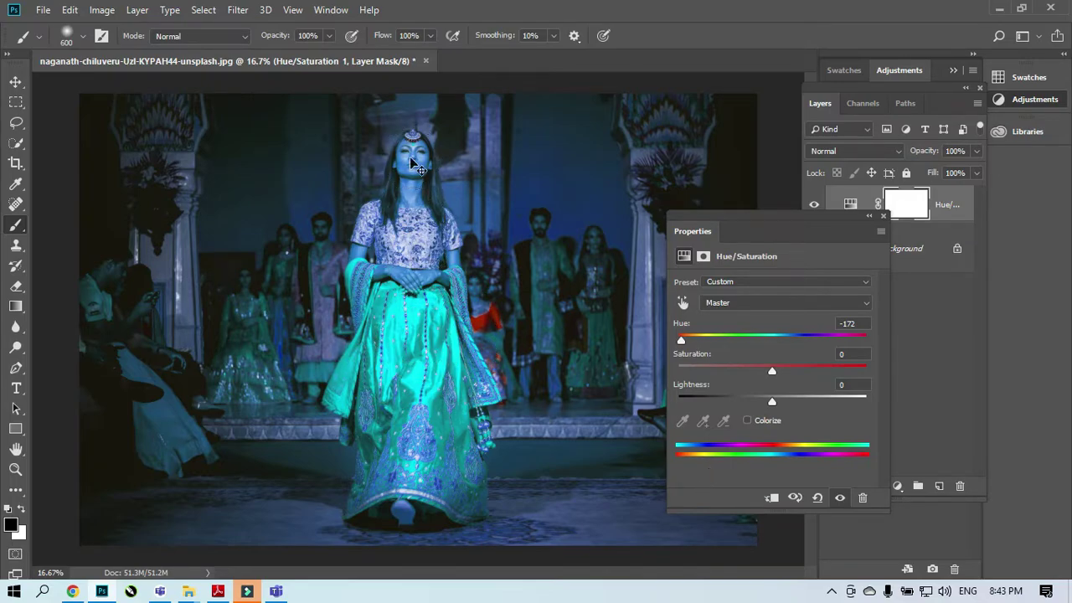
Paint black on the Hue/Saturation mask with a 175 px brush over the woman's face, neck and hair.
key(ctrl+plus)
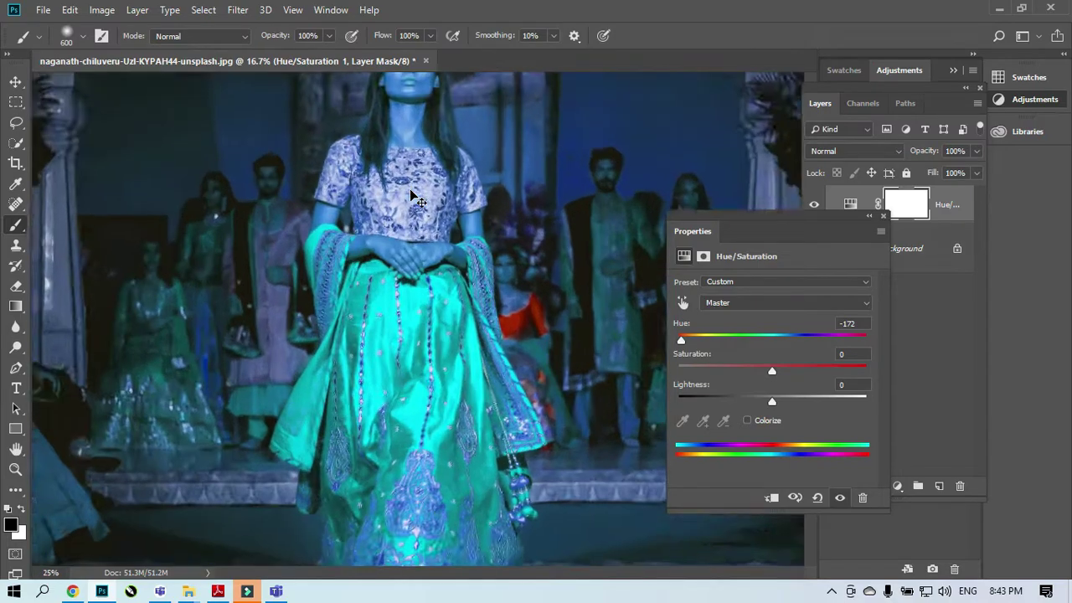
key(ctrl+plus)
drag(414, 200, 354, 429)
drag(371, 318, 388, 363)
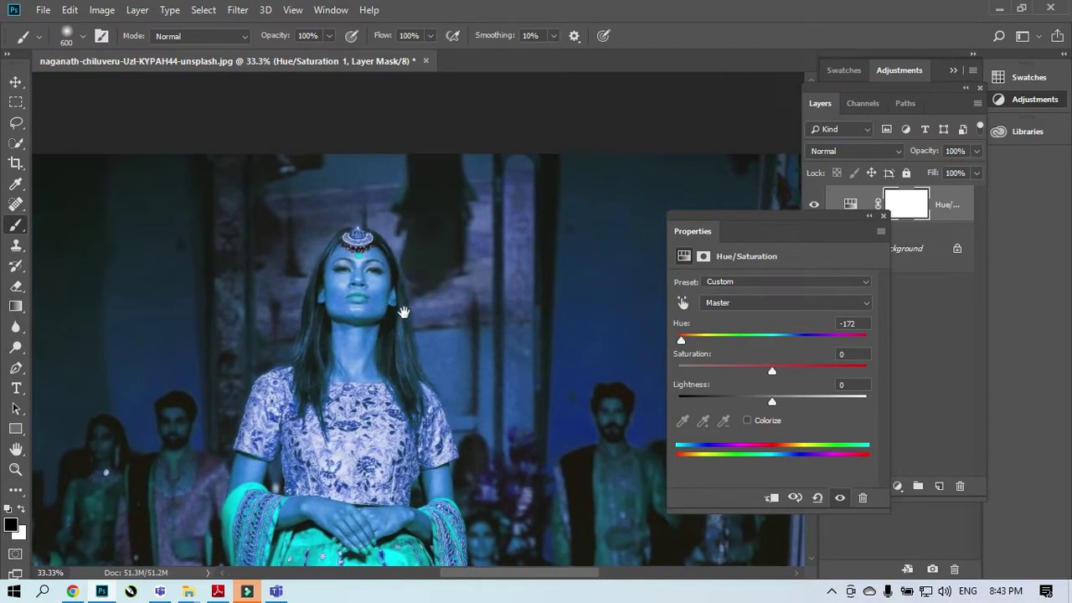
drag(403, 312, 431, 346)
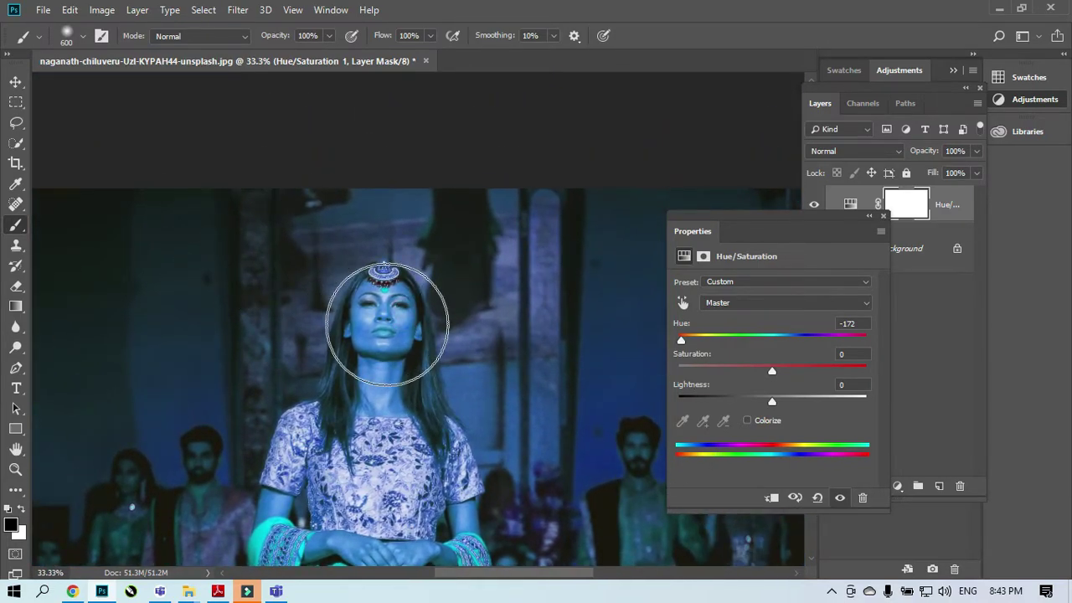
key(bracketleft)
key(bracketleft)
key(bracketleft)
key(bracketleft)
key(bracketleft)
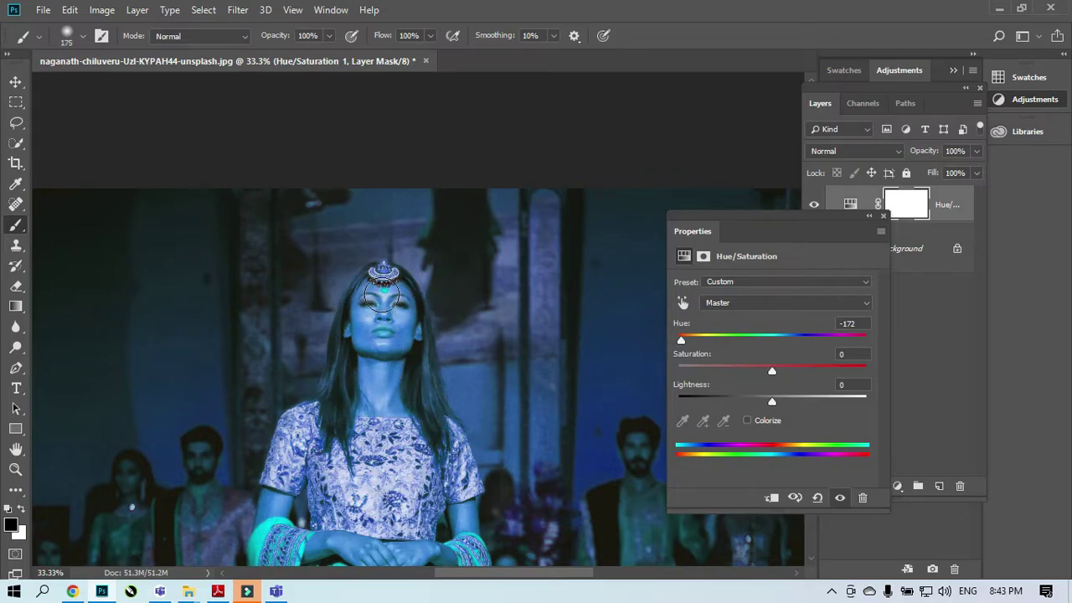
mouse_move(381, 295)
mouse_down()
mouse_move(380, 342)
mouse_move(370, 284)
mouse_move(348, 393)
mouse_move(391, 289)
mouse_move(406, 346)
mouse_move(382, 398)
mouse_move(390, 317)
mouse_move(368, 392)
mouse_move(412, 401)
mouse_move(331, 406)
mouse_move(341, 376)
mouse_move(338, 399)
mouse_move(398, 402)
mouse_up()
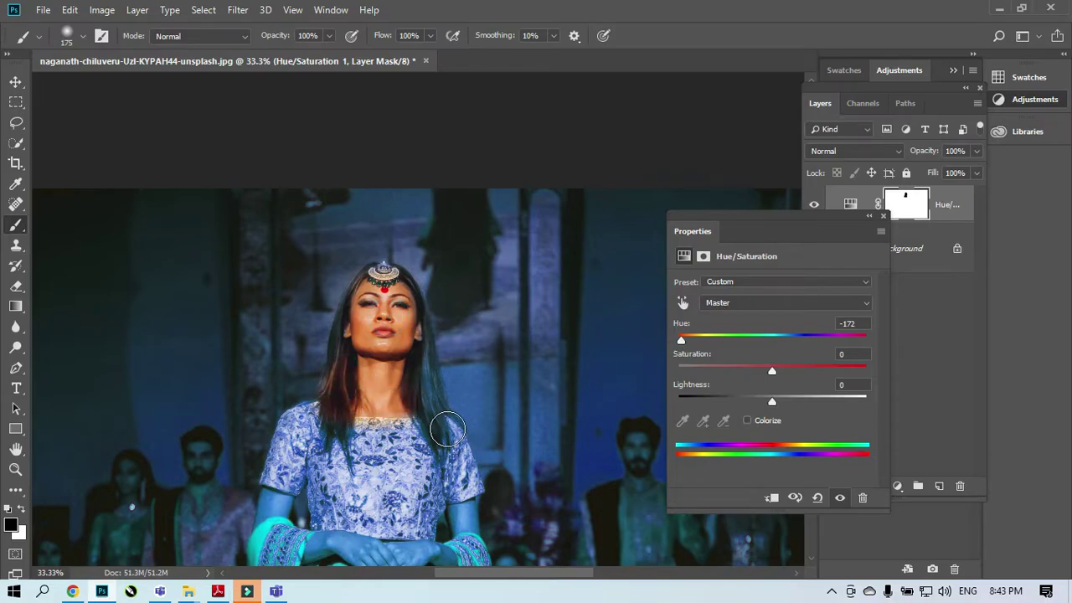
Mask the rest of the woman's figure in black, enlarging the brush to 400 px for the skirt.
key(ctrl+minus)
key(ctrl+minus)
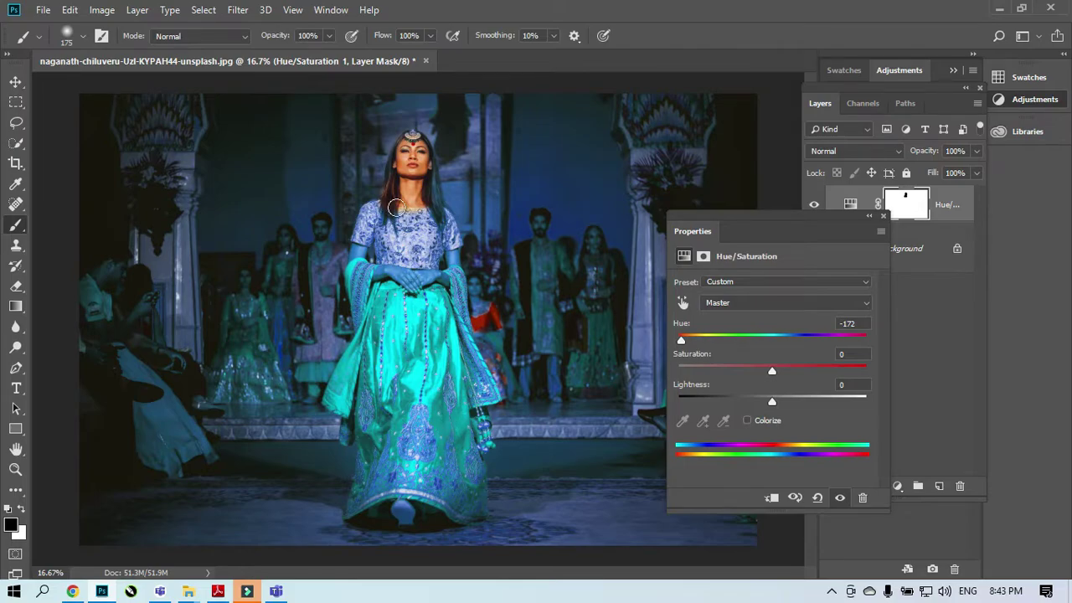
mouse_move(396, 208)
mouse_down()
mouse_move(360, 255)
mouse_move(377, 207)
mouse_move(363, 238)
mouse_move(353, 278)
mouse_move(372, 235)
mouse_move(334, 392)
mouse_move(364, 318)
mouse_move(328, 407)
mouse_move(342, 412)
mouse_move(371, 298)
mouse_move(420, 280)
mouse_move(409, 327)
mouse_up()
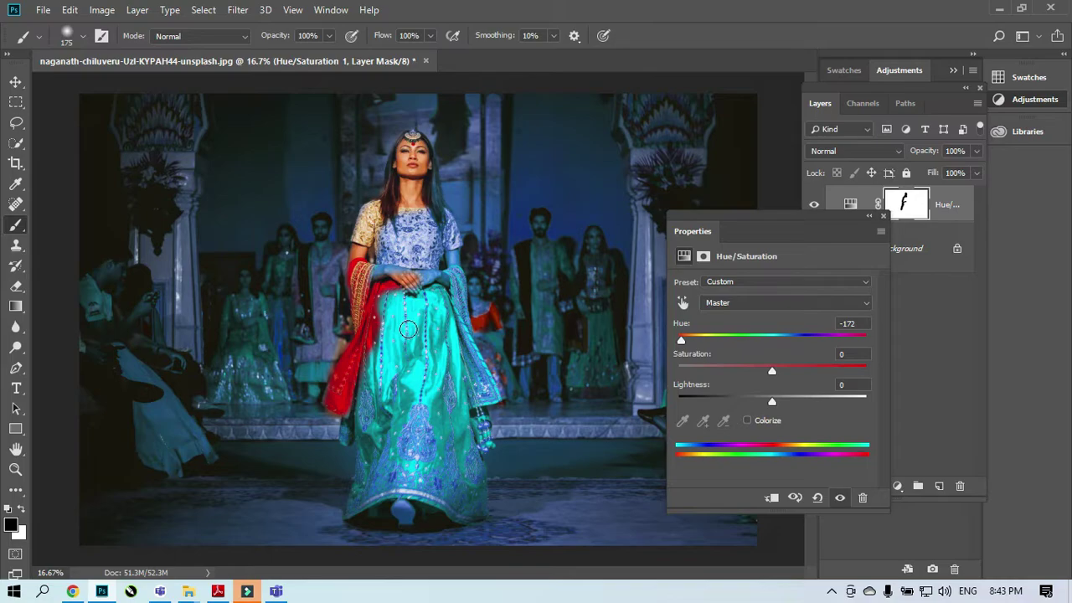
key(bracketright)
mouse_move(375, 288)
mouse_down()
mouse_move(419, 288)
mouse_move(436, 314)
mouse_move(429, 242)
mouse_move(393, 252)
mouse_move(387, 237)
mouse_move(439, 228)
mouse_move(453, 349)
mouse_move(469, 388)
mouse_move(464, 345)
mouse_move(472, 392)
mouse_move(463, 406)
mouse_move(410, 311)
mouse_move(393, 334)
mouse_move(393, 403)
mouse_move(375, 357)
mouse_move(373, 389)
mouse_move(455, 393)
mouse_move(374, 411)
mouse_move(458, 424)
mouse_move(466, 499)
mouse_move(395, 476)
mouse_move(360, 501)
mouse_move(379, 443)
mouse_move(459, 452)
mouse_move(357, 425)
mouse_move(476, 401)
mouse_move(484, 350)
mouse_move(451, 401)
mouse_move(469, 442)
mouse_move(470, 423)
mouse_move(475, 458)
mouse_move(477, 440)
mouse_move(415, 464)
mouse_move(398, 506)
mouse_move(440, 512)
mouse_move(361, 512)
mouse_up()
Set the Hue/Saturation layer's saturation to -11 and lightness to +100 to expose the mask edges.
key(ctrl+minus)
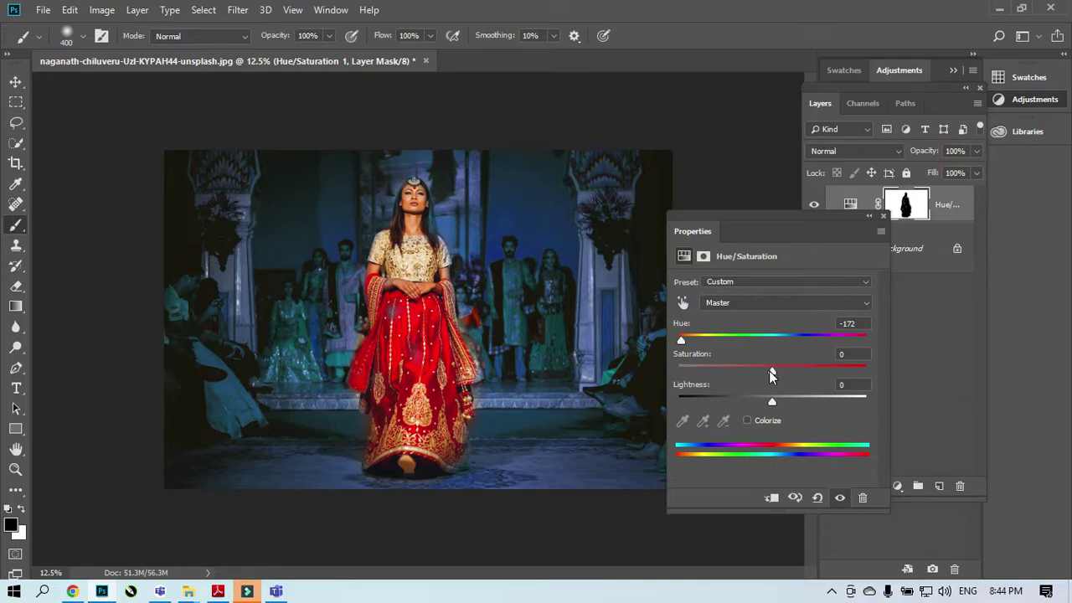
drag(770, 370, 862, 407)
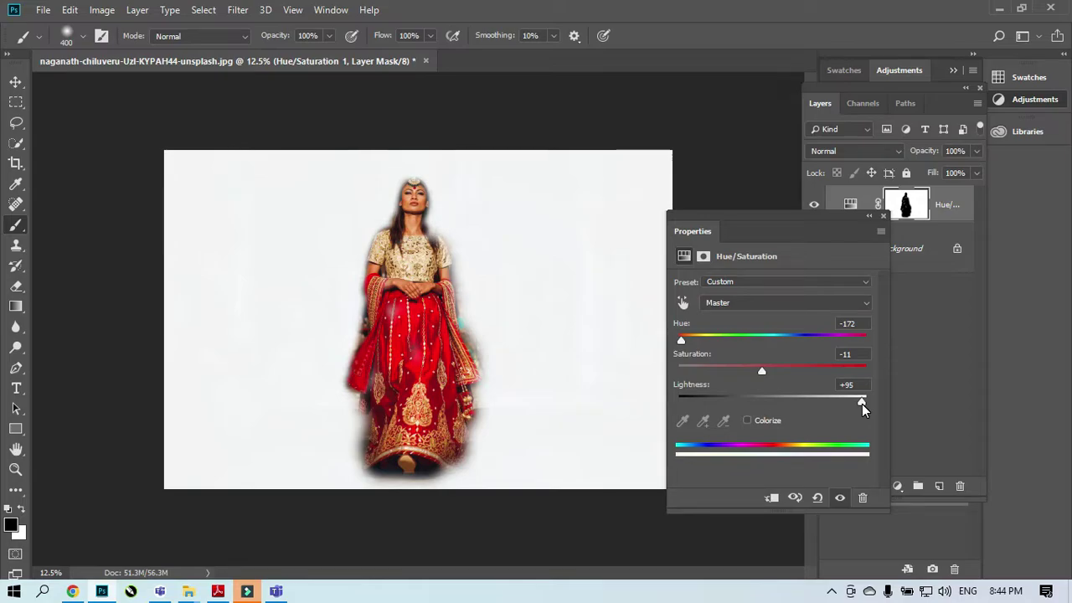
drag(861, 403, 867, 404)
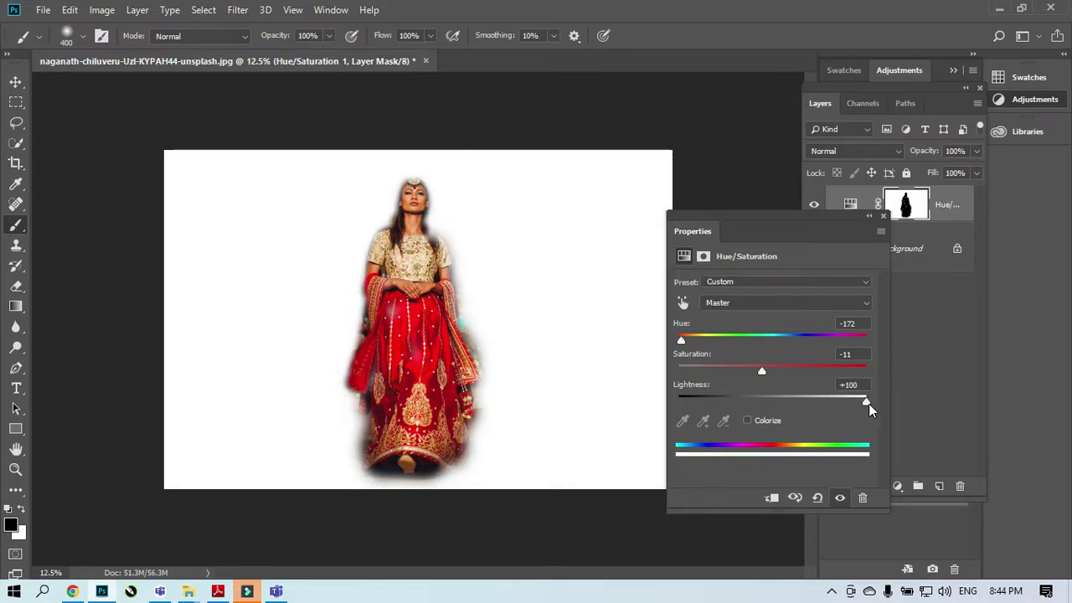
Paint black on the mask with the 400 px brush around the woman's head, hair, shoulders and arms.
key(ctrl+plus)
key(ctrl+plus)
drag(459, 315, 442, 392)
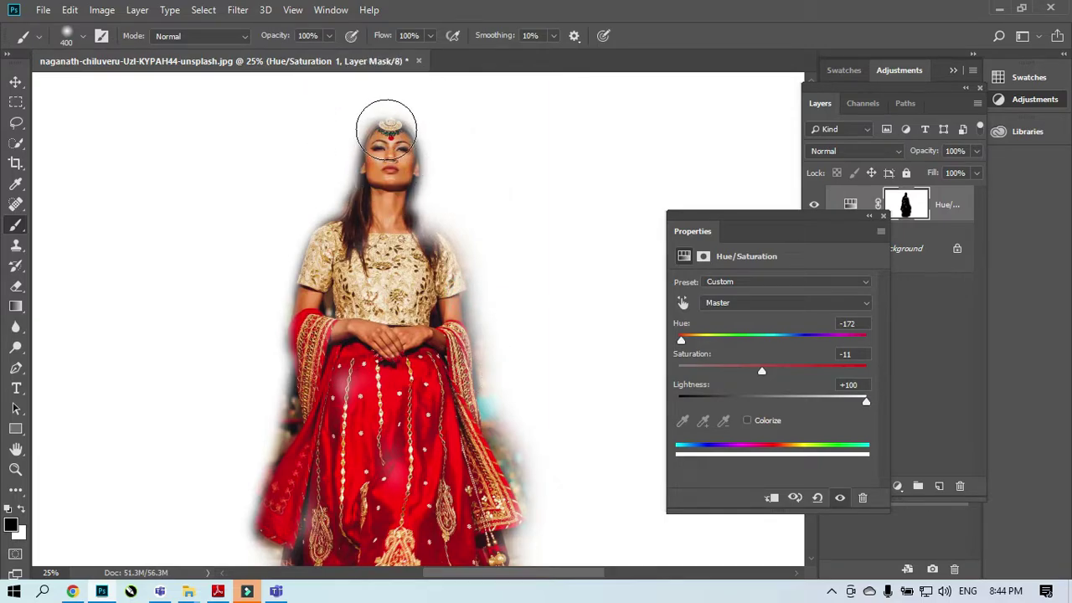
mouse_move(386, 130)
mouse_down()
mouse_move(356, 169)
mouse_move(332, 234)
mouse_move(401, 148)
mouse_move(443, 273)
mouse_up()
mouse_move(322, 236)
mouse_down()
mouse_move(314, 343)
mouse_move(289, 385)
mouse_up()
Reduce the brush to 150 px and paint white on the mask around the head and along the figure's right edge.
key(bracketleft)
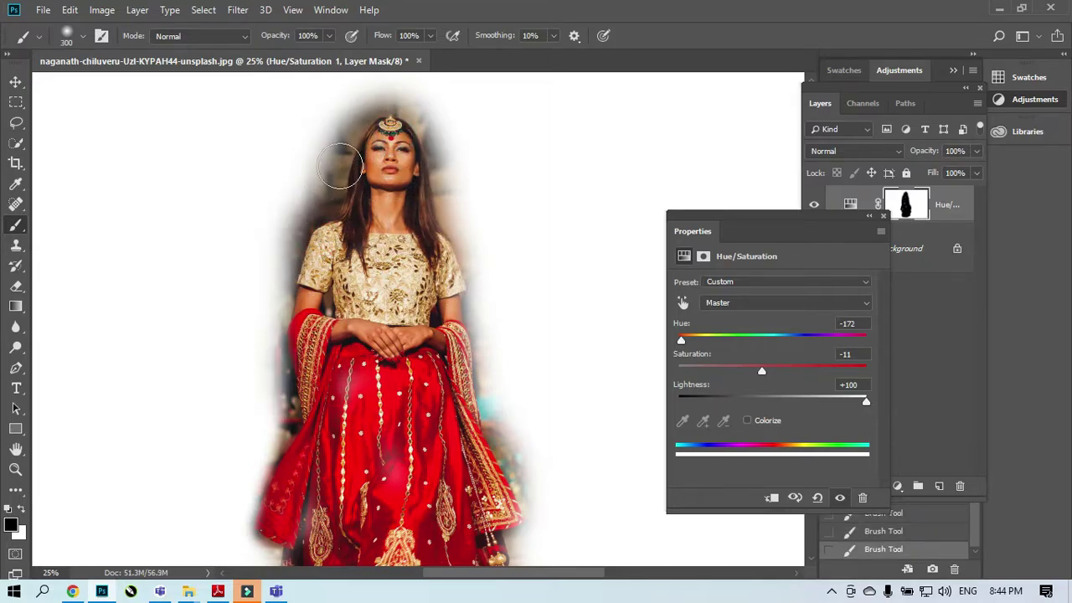
key(bracketleft)
key(bracketleft)
key(bracketleft)
drag(340, 167, 353, 124)
click(17, 510)
mouse_move(358, 102)
mouse_down()
mouse_move(305, 220)
mouse_move(306, 184)
mouse_move(280, 242)
mouse_up()
mouse_move(361, 104)
mouse_down()
mouse_move(419, 110)
mouse_move(529, 495)
mouse_move(604, 529)
mouse_up()
drag(482, 376, 525, 512)
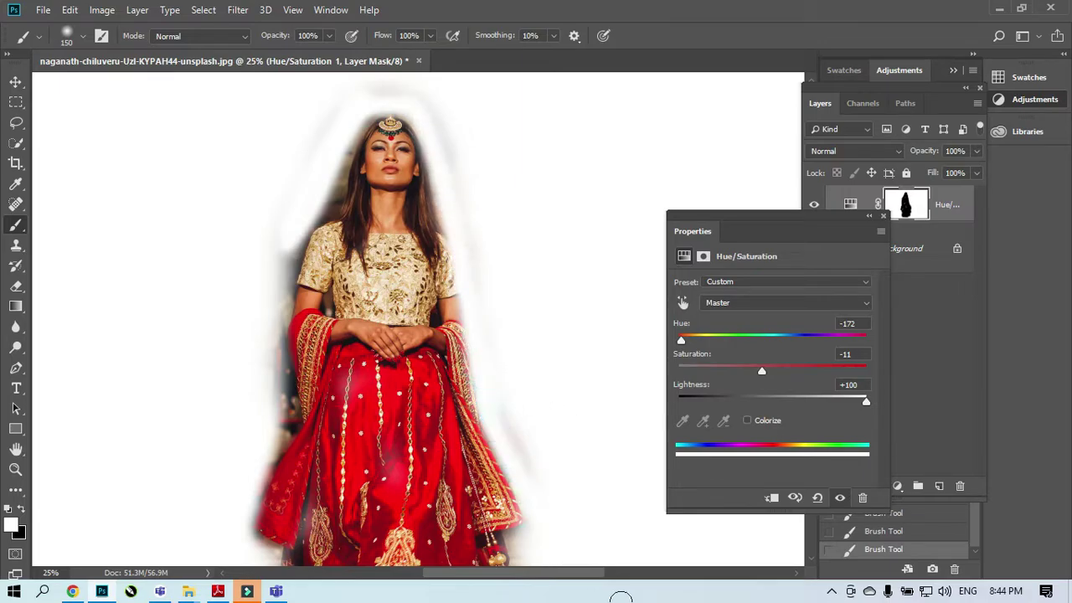
Clean up the mask along the figure's left edge in white, from the hair to the skirt, undoing one stroke.
mouse_move(339, 150)
mouse_down()
mouse_move(343, 199)
mouse_move(279, 317)
mouse_up()
key(ctrl+z)
mouse_move(342, 150)
mouse_down()
mouse_move(296, 251)
mouse_move(249, 453)
mouse_up()
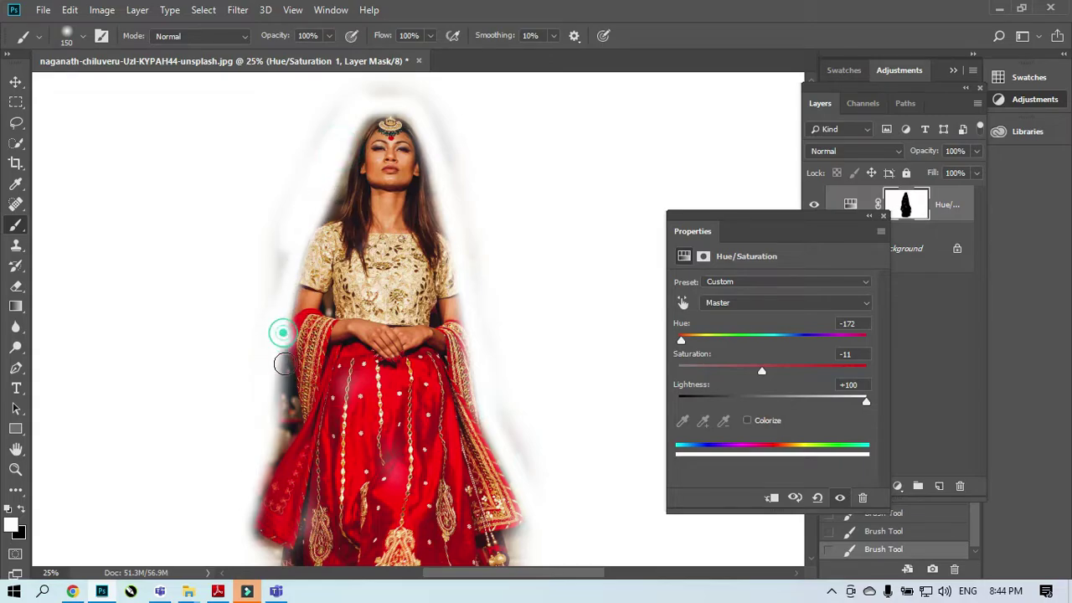
drag(282, 333, 283, 457)
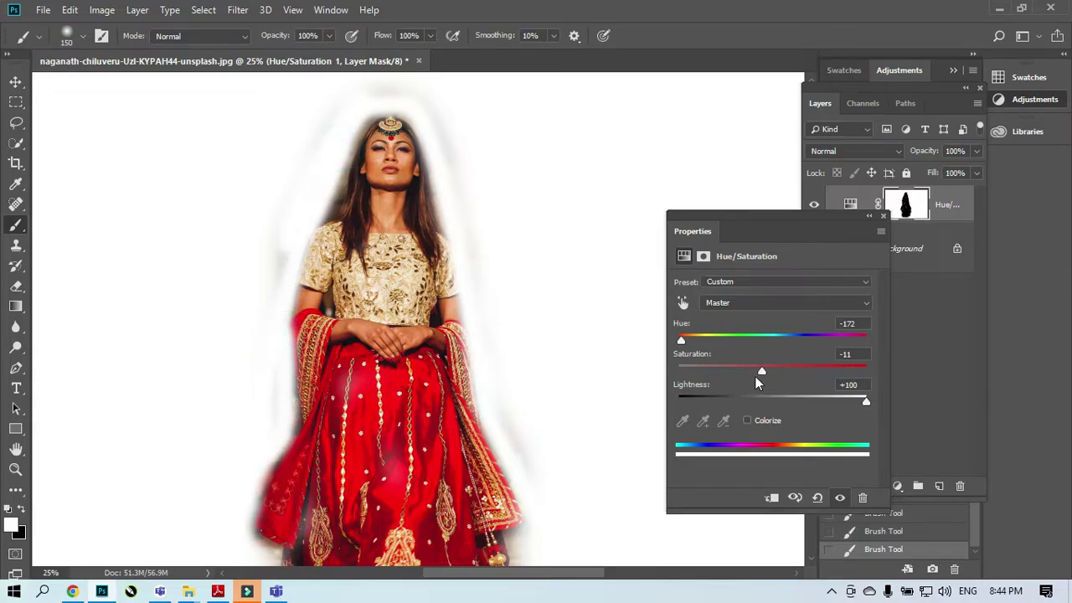
Set the Hue/Saturation layer's lightness to 0.
click(866, 402)
double_click(859, 386)
text(0)
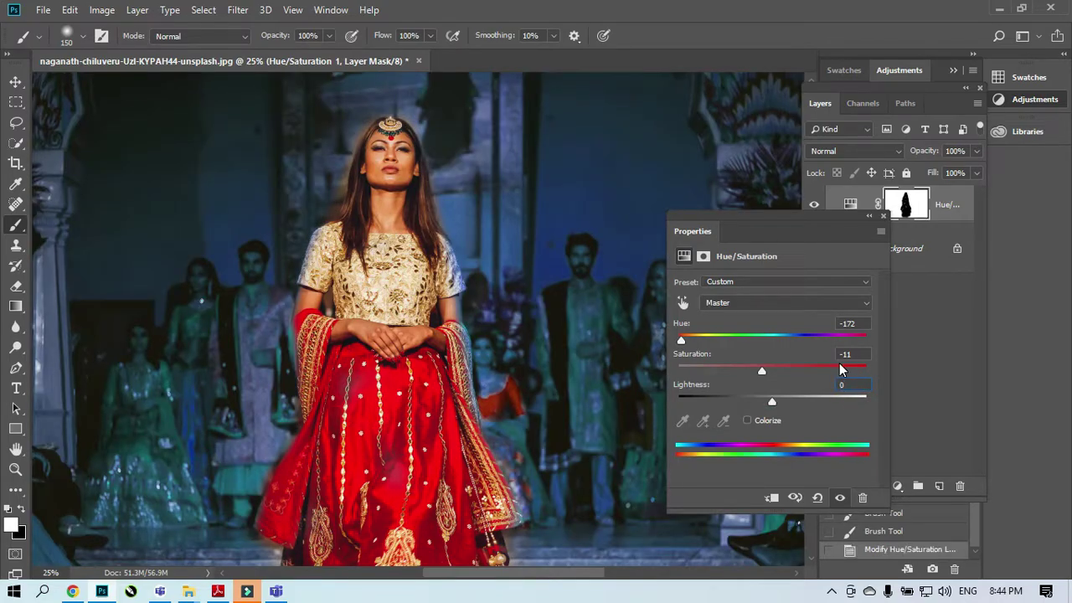
Apply the Cyanotype preset to the masked Hue/Saturation layer.
key(ctrl+minus)
key(ctrl+minus)
key(ctrl+minus)
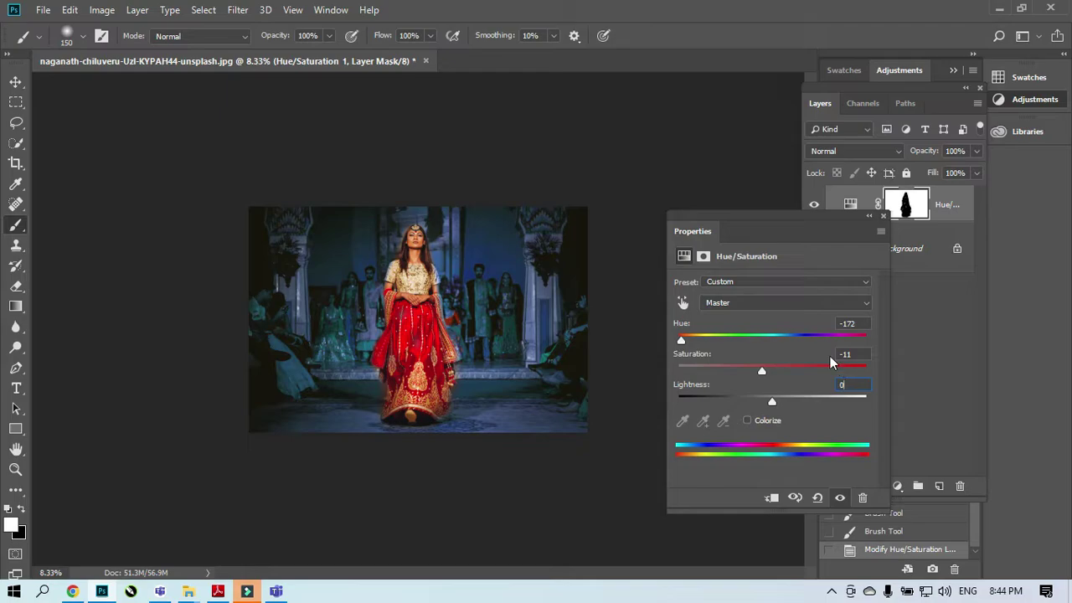
click(774, 285)
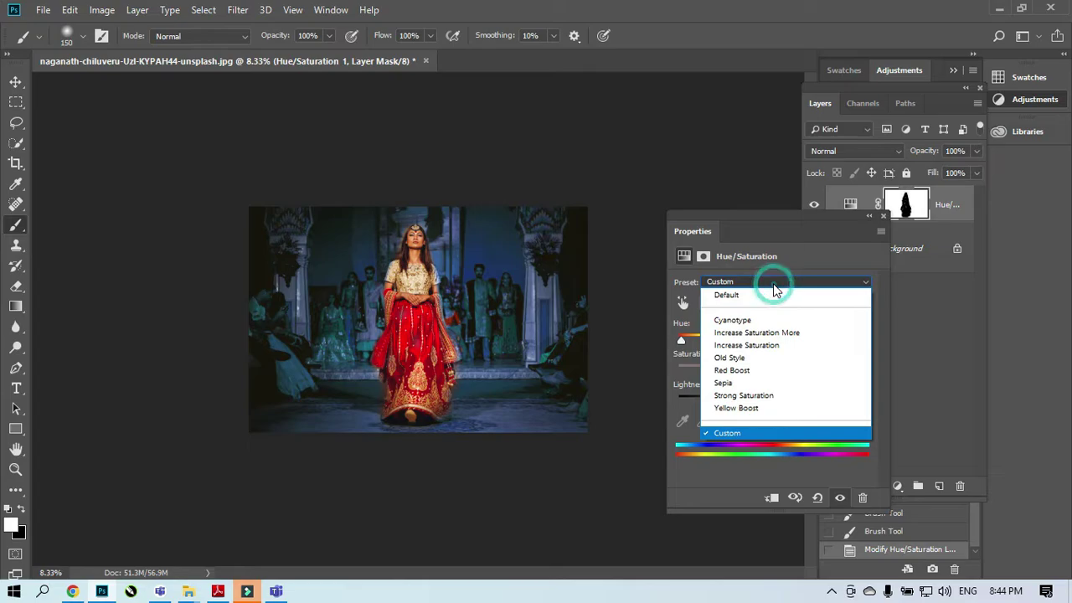
click(752, 321)
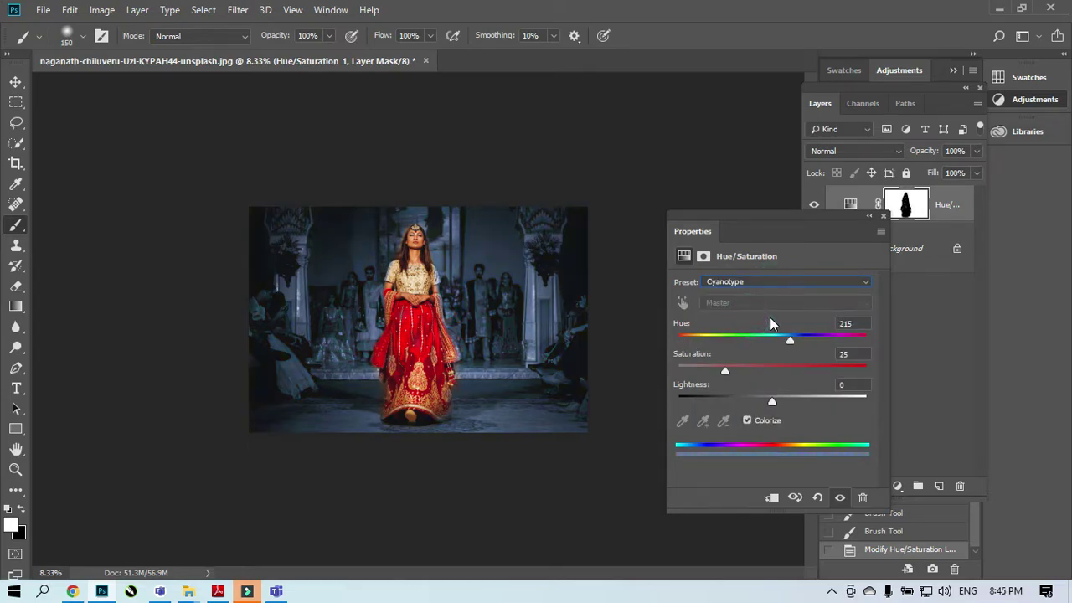
Delete the masked Hue/Saturation layer and add a fresh Hue/Saturation adjustment layer above the Background.
click(881, 217)
drag(946, 207, 960, 486)
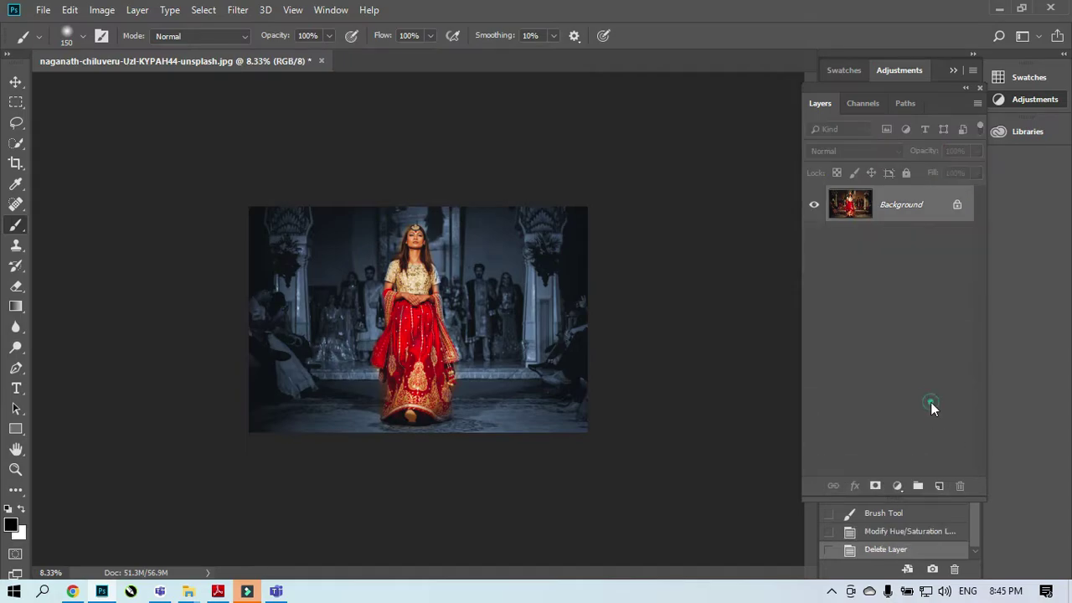
click(896, 487)
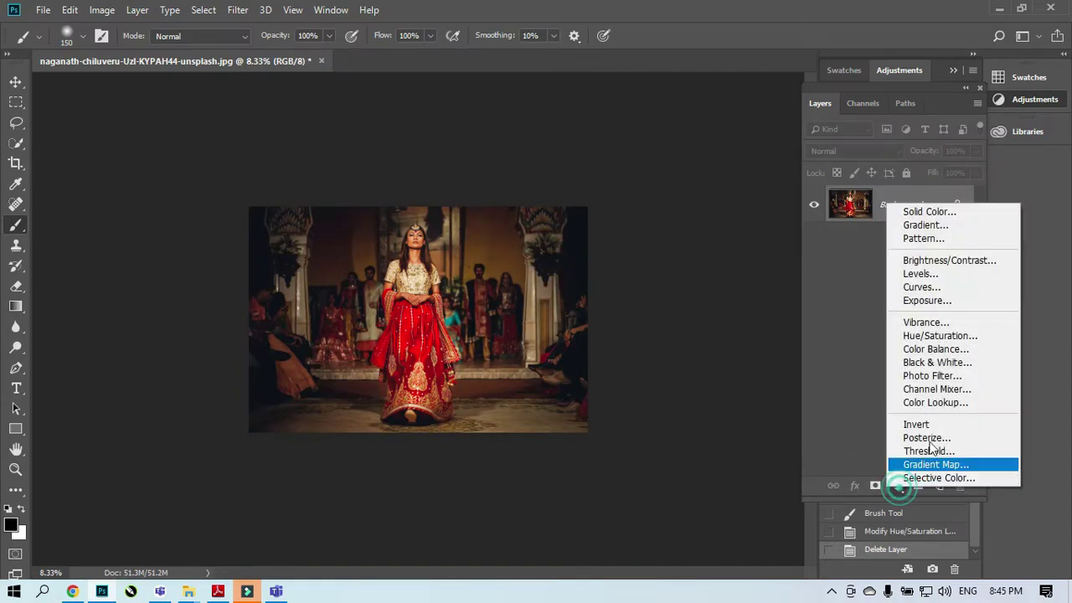
click(934, 332)
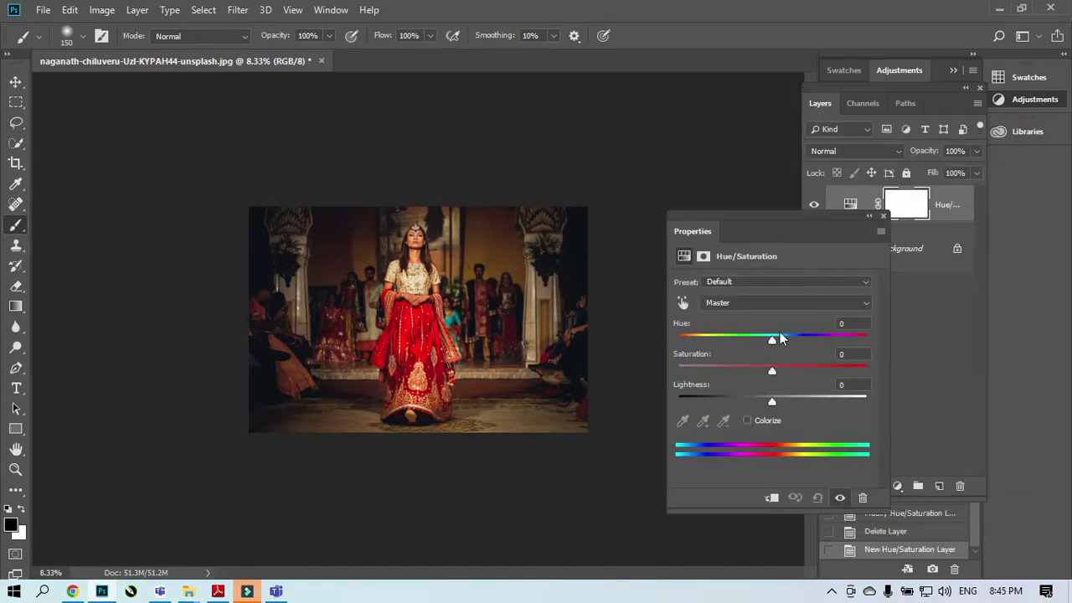
Try the Cyanotype and Increase Saturation More presets on the new Hue/Saturation layer.
click(742, 281)
click(739, 319)
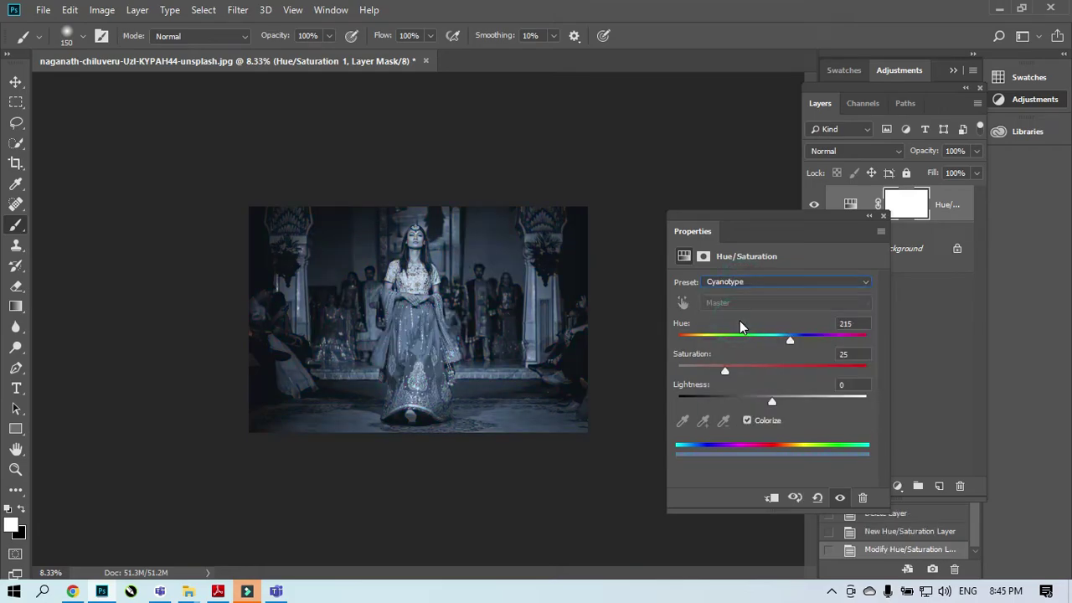
click(759, 285)
click(746, 332)
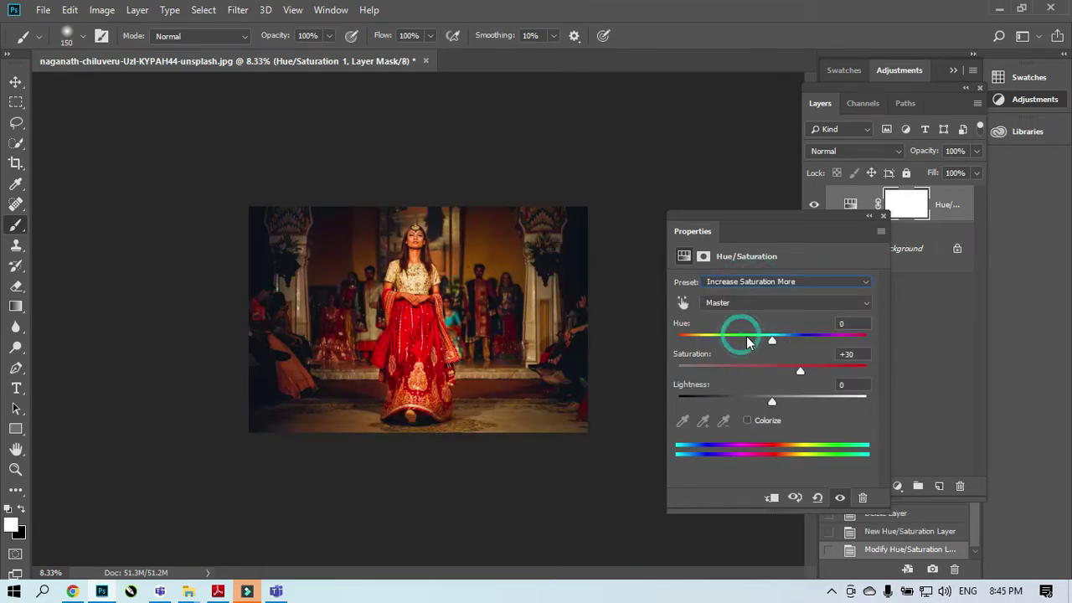
Try the Increase Saturation and Old Style presets on the Hue/Saturation layer.
key(ctrl+plus)
key(ctrl+plus)
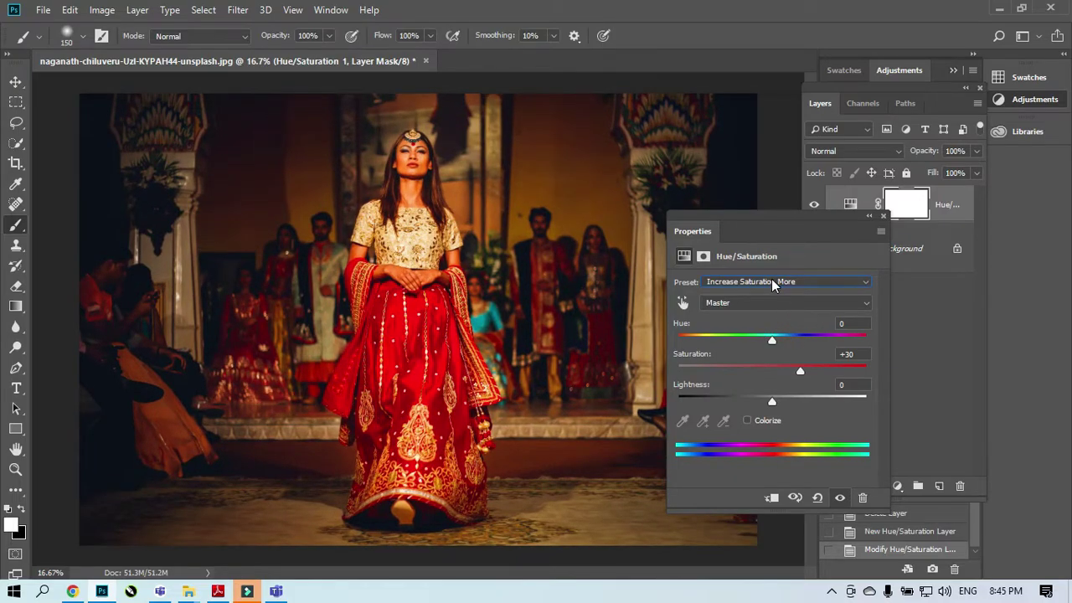
click(772, 285)
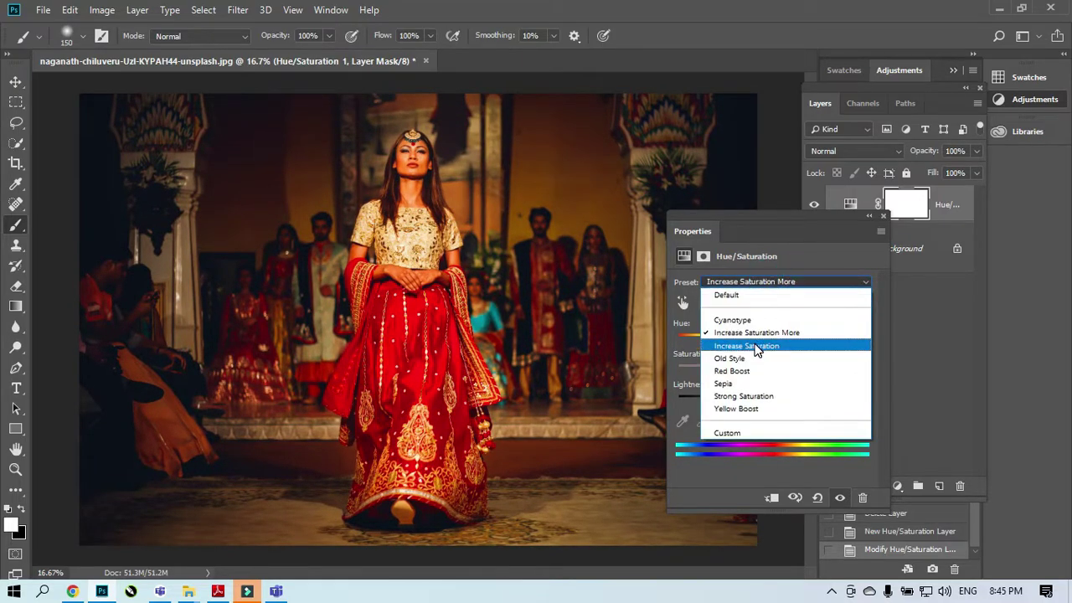
click(756, 346)
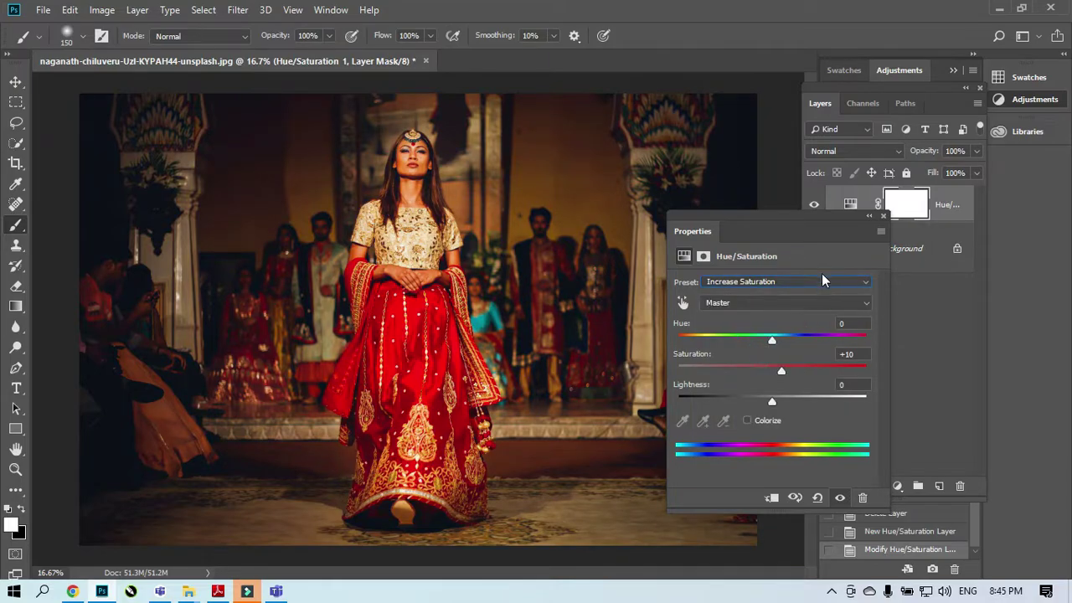
click(819, 283)
click(759, 360)
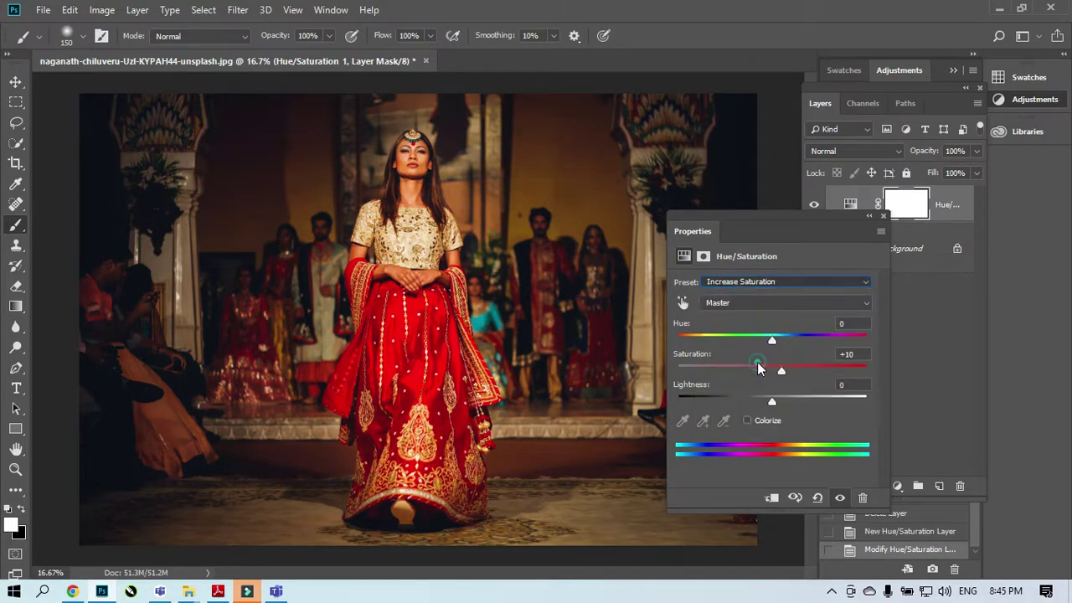
Try the Red Boost, Sepia and Strong Saturation presets on the Hue/Saturation layer.
click(804, 281)
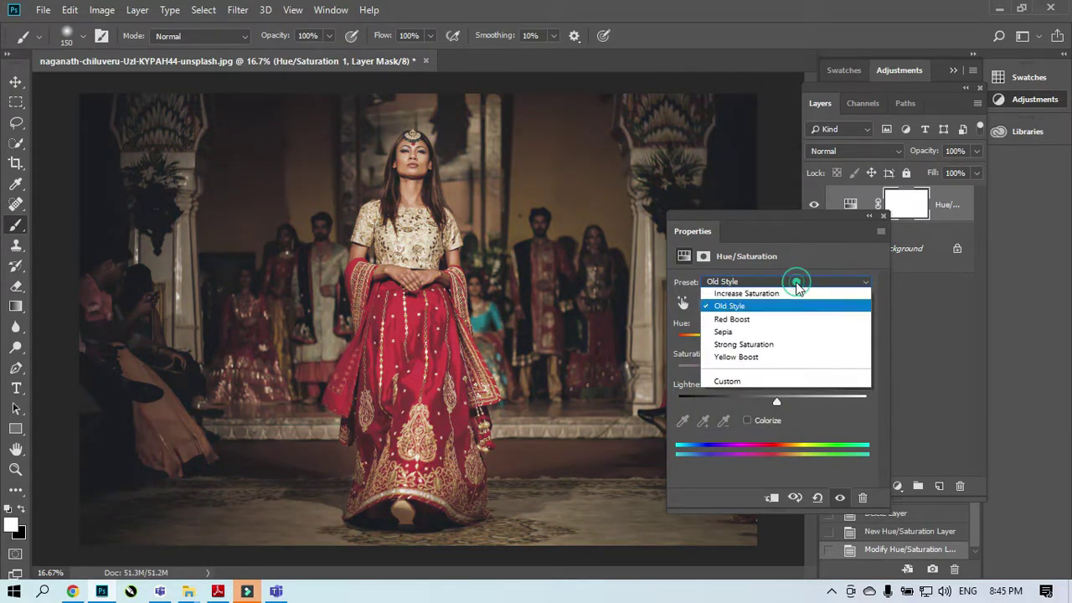
click(766, 372)
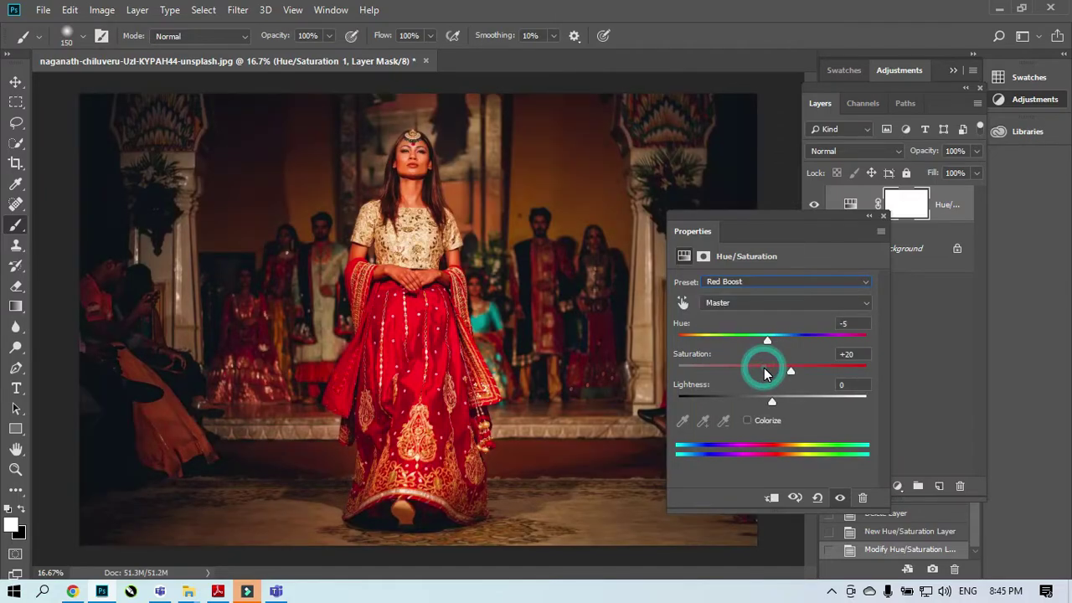
click(792, 282)
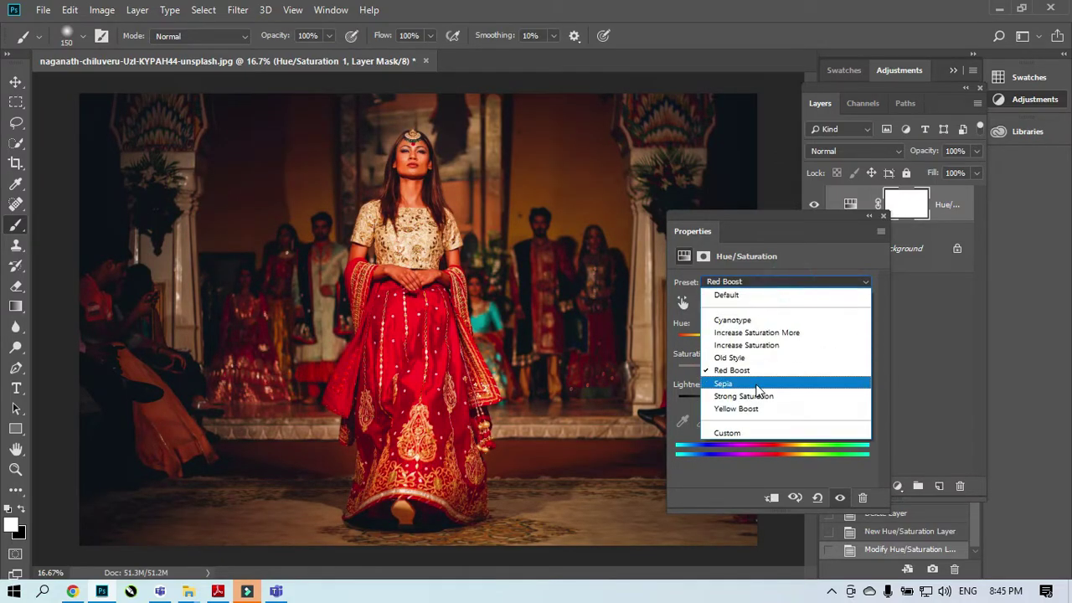
click(758, 385)
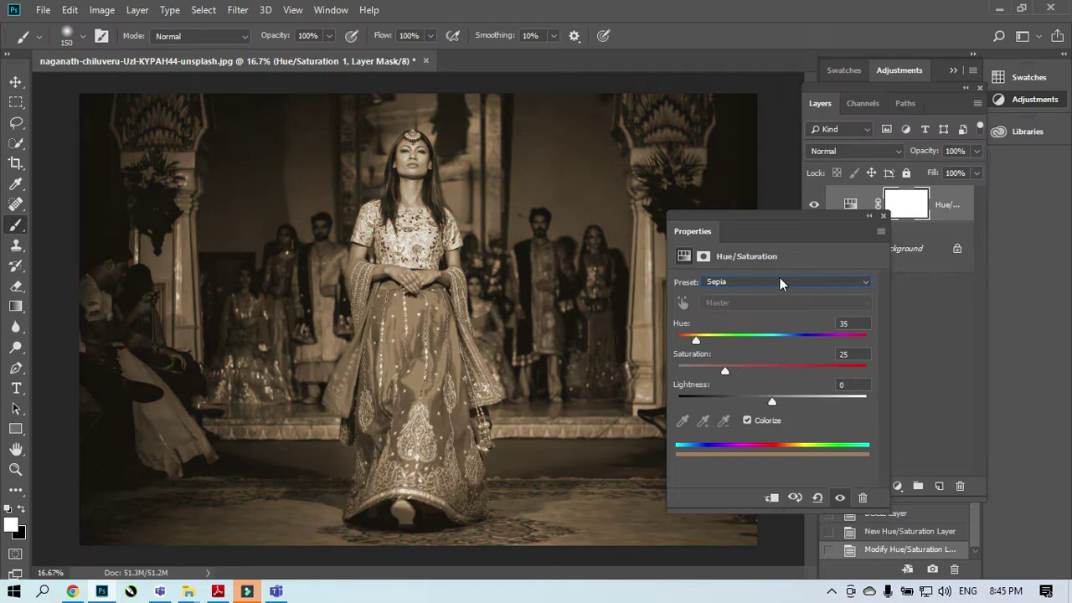
click(779, 284)
click(741, 397)
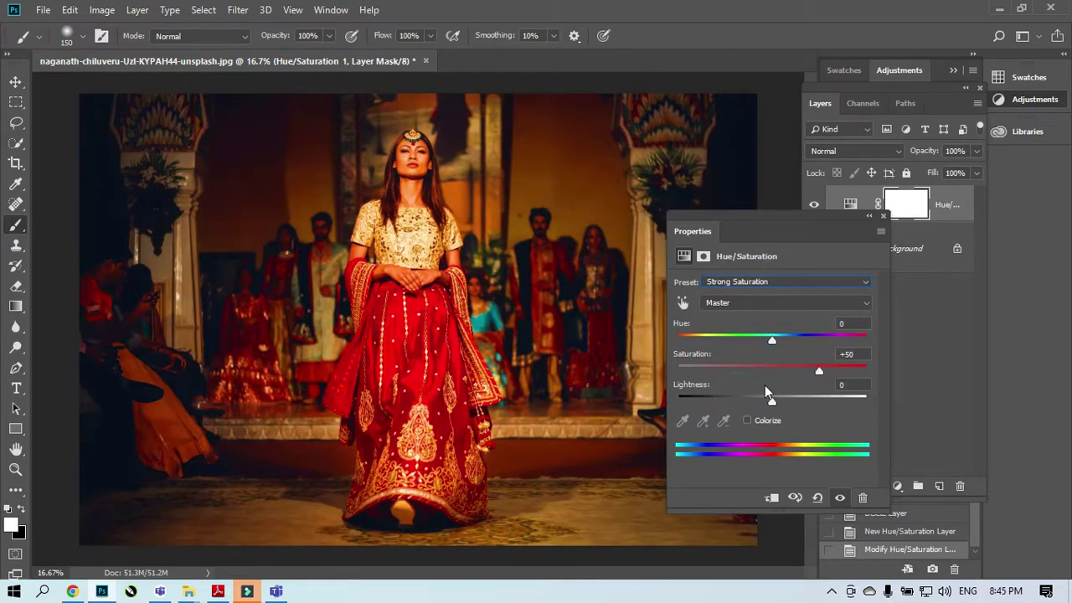
Apply the Yellow Boost preset to the Hue/Saturation layer and switch the preset to Custom.
click(783, 282)
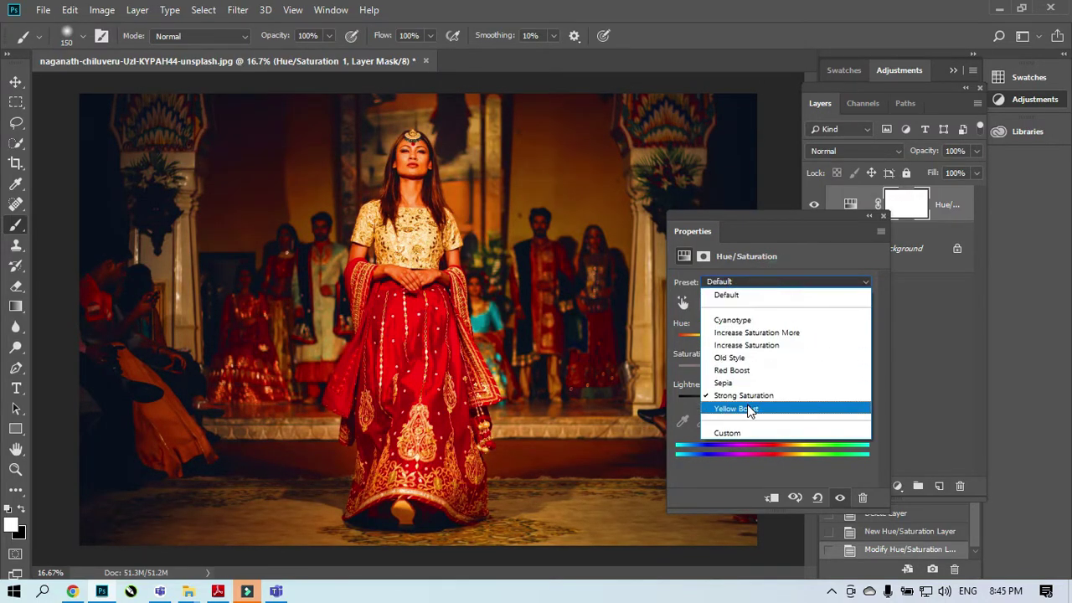
click(751, 409)
click(764, 285)
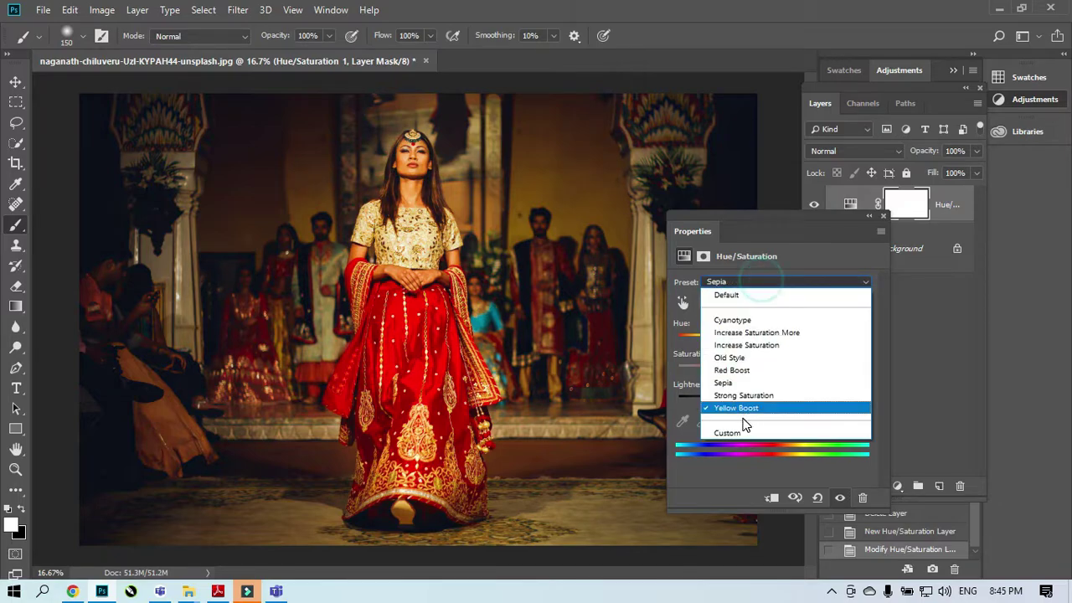
click(741, 430)
Adjust the saturation of the Reds range and set the Yellows saturation to +2 on the Hue/Saturation layer.
click(755, 305)
click(754, 303)
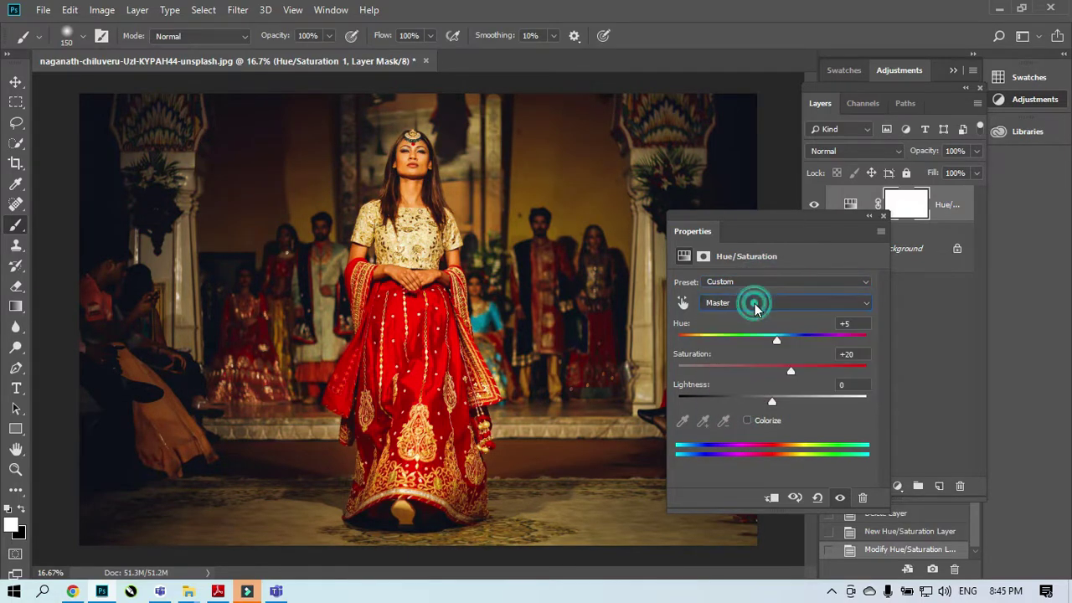
click(754, 304)
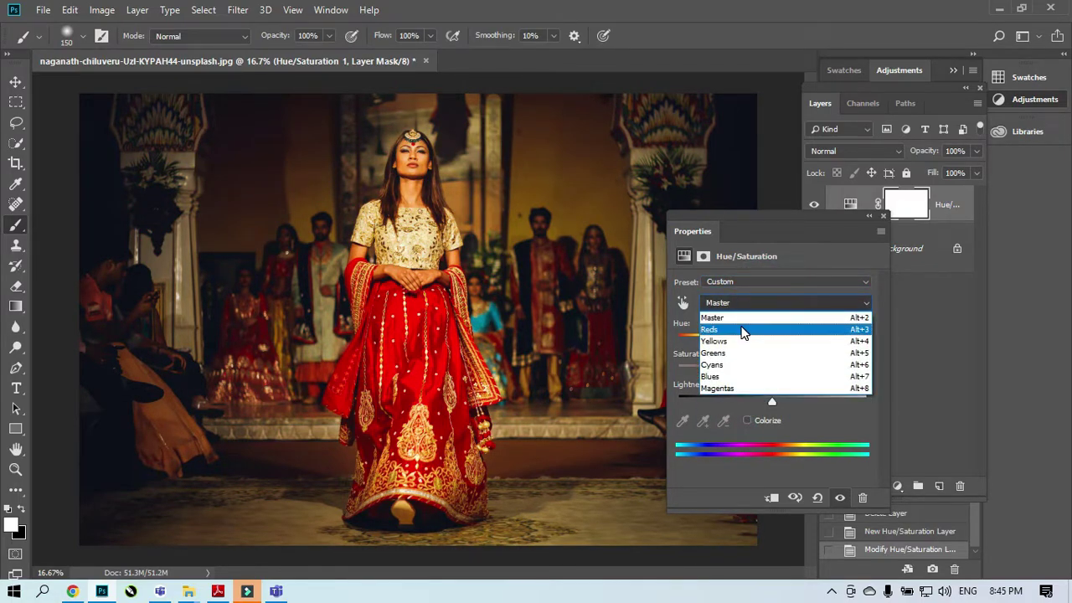
click(743, 331)
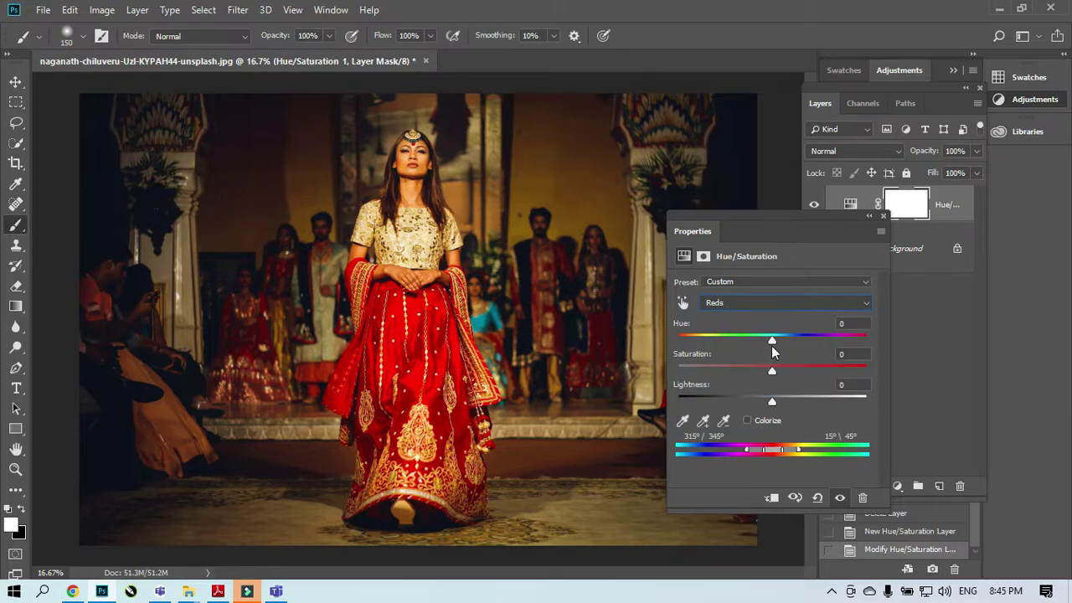
mouse_move(772, 372)
mouse_down()
mouse_move(896, 381)
mouse_move(766, 379)
mouse_up()
click(779, 305)
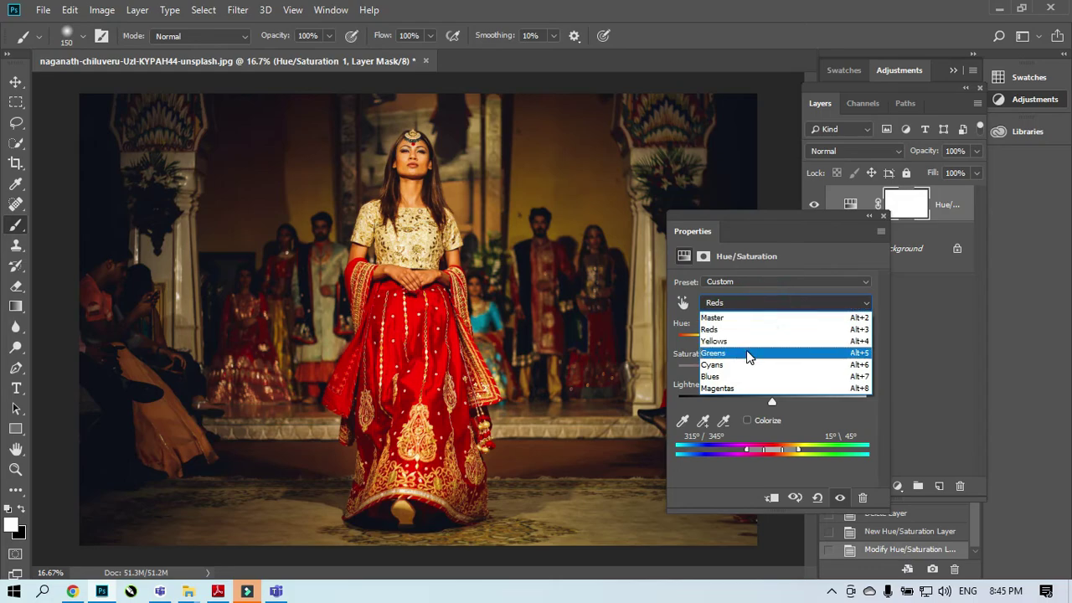
click(737, 340)
mouse_move(771, 371)
mouse_down()
mouse_move(862, 380)
mouse_move(753, 374)
mouse_up()
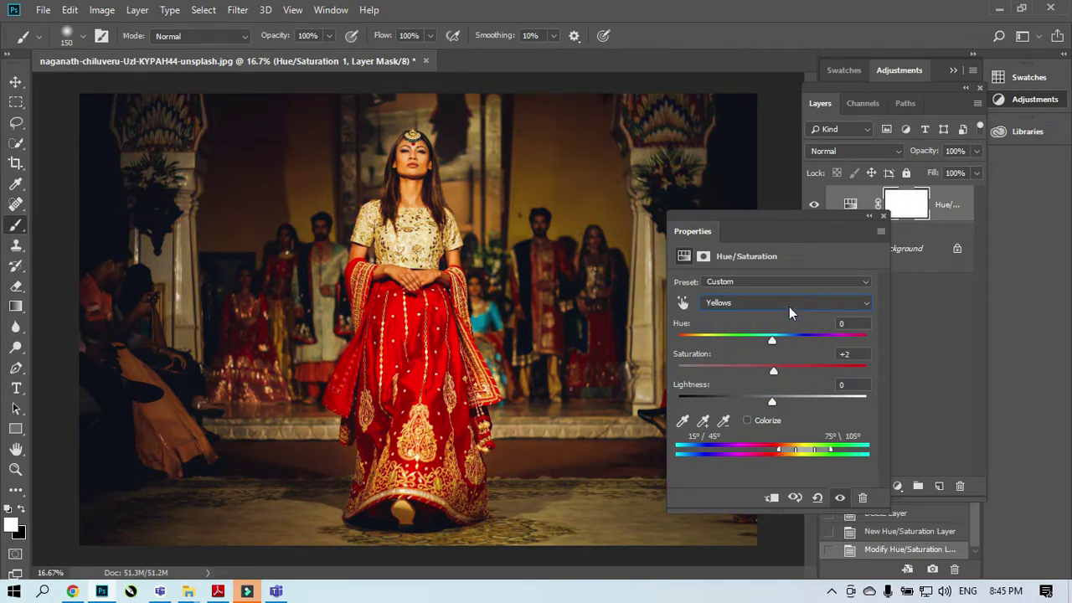
Raise the saturation of the Greens and Cyans ranges to +100 on the Hue/Saturation layer.
click(789, 304)
click(735, 355)
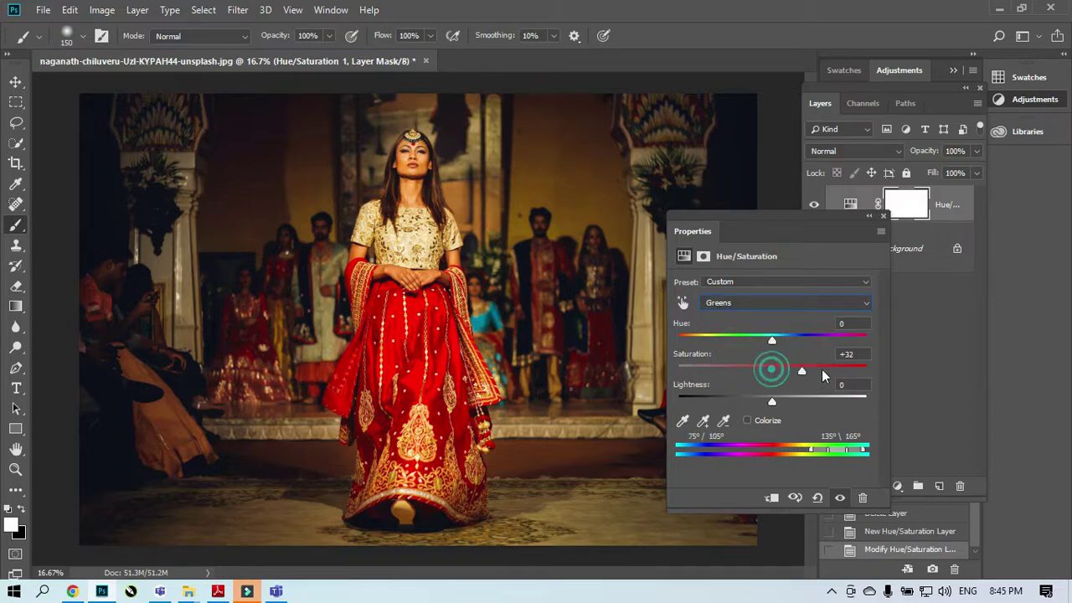
drag(822, 375, 896, 368)
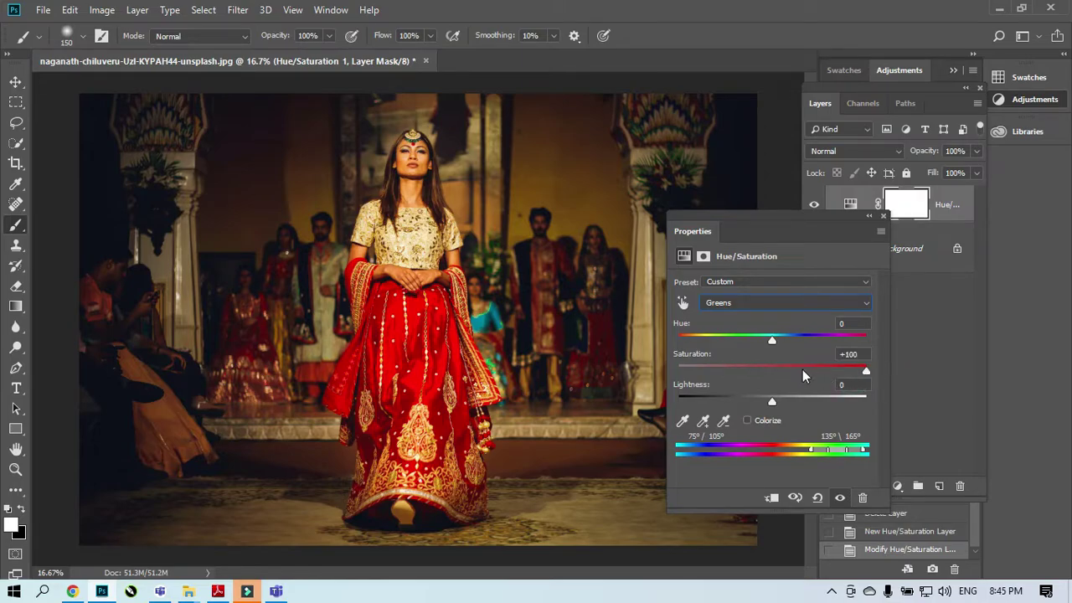
click(758, 303)
click(734, 365)
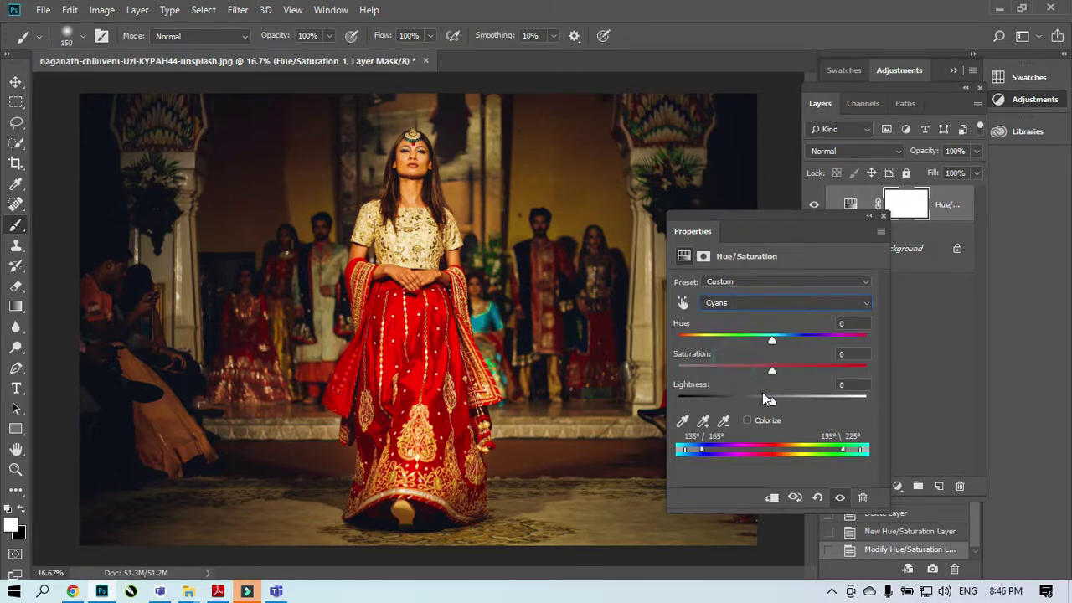
drag(772, 373, 887, 370)
key(ctrl)
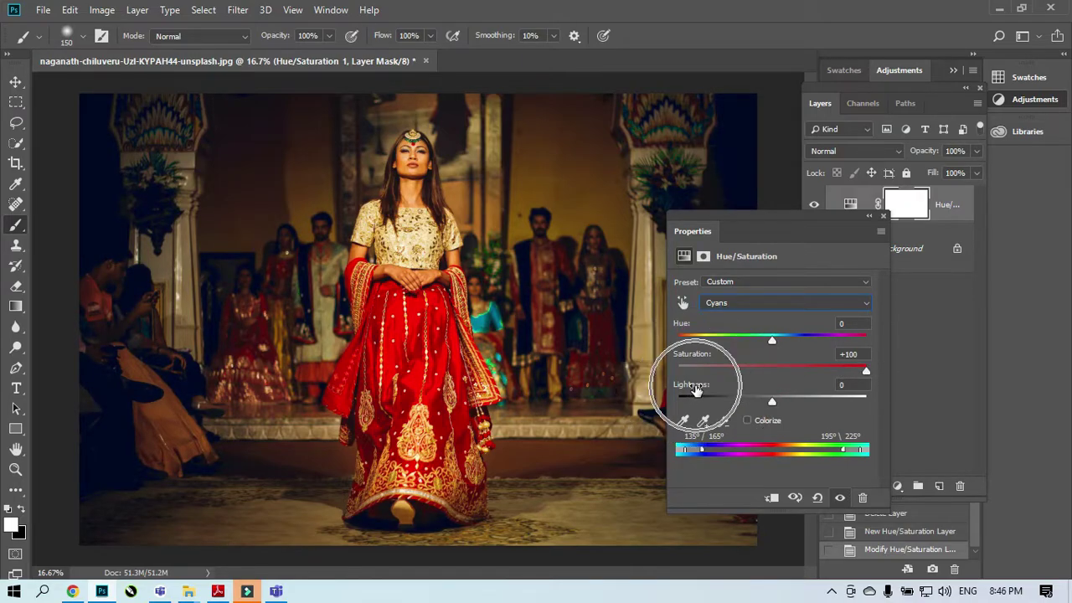
key(ctrl)
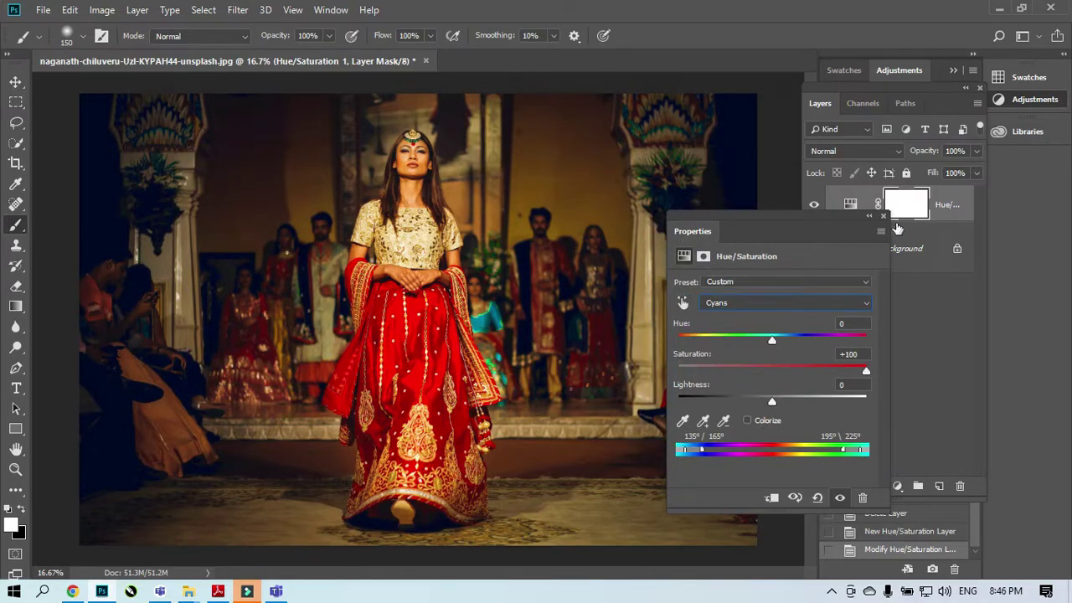
key(ctrl)
key(ctrl)
key(ctrl)
Close the adjustment properties and delete the layer mask of the Hue/Saturation layer.
click(883, 217)
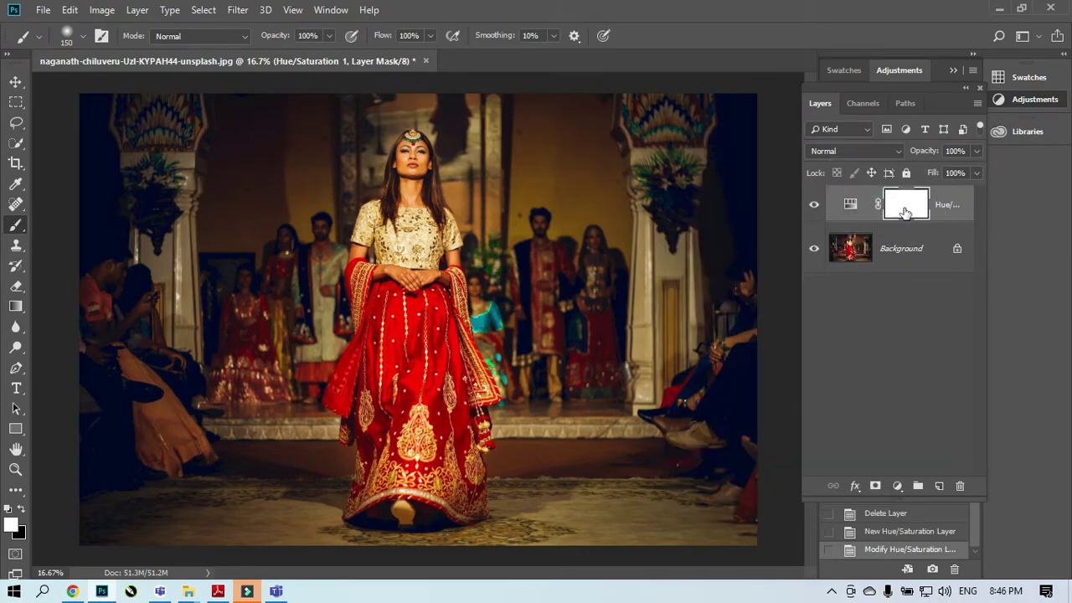
drag(904, 206, 959, 488)
key(ctrl)
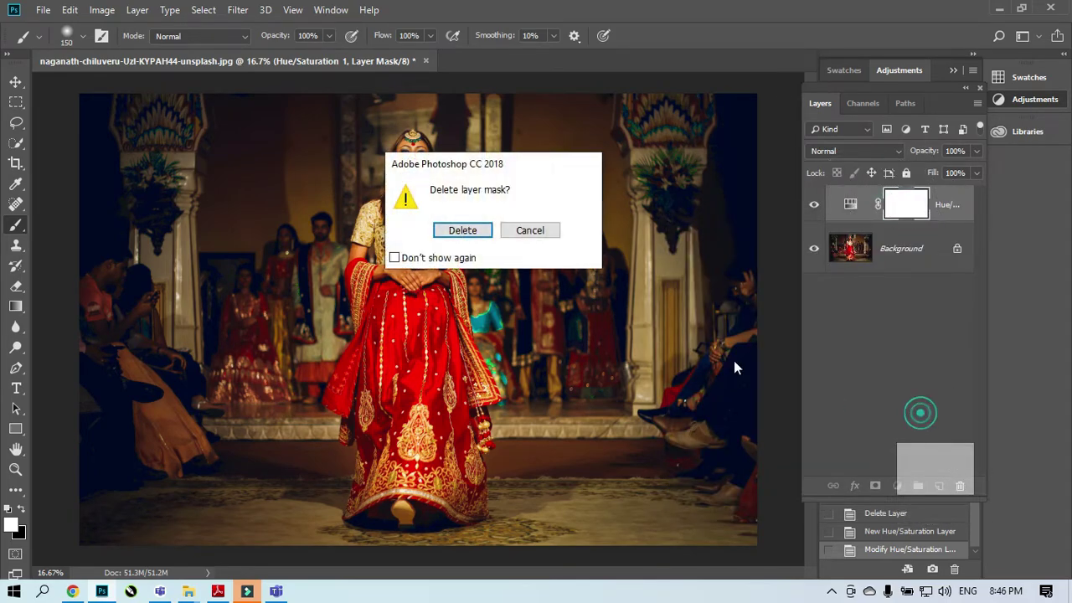
click(461, 230)
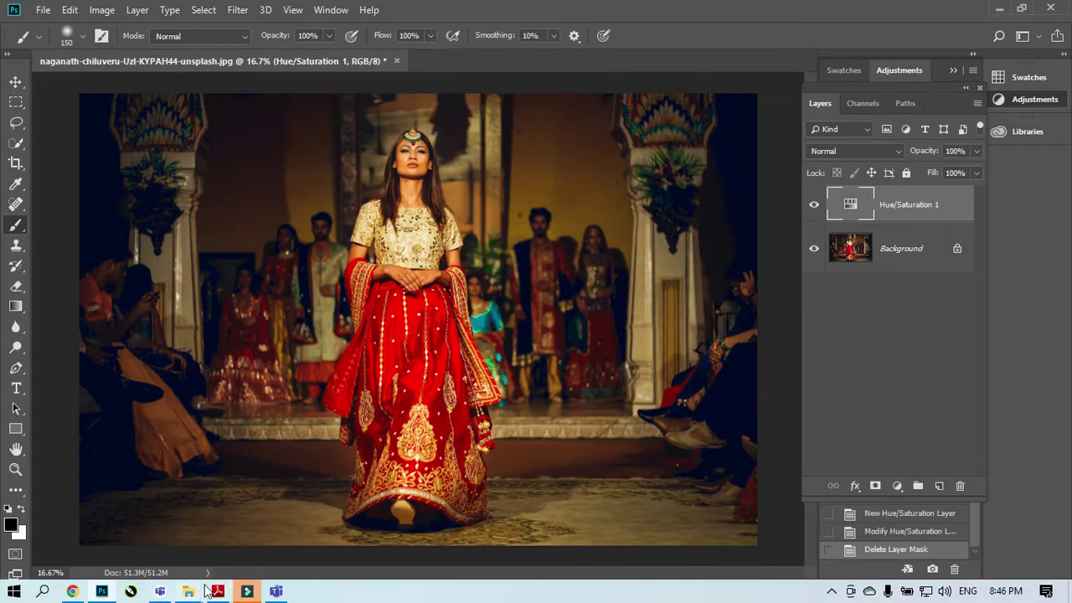
Switch to Lecture 9.pdf in Adobe Reader, read the slide on color balance, and return to Photoshop.
click(216, 591)
scroll(535, 302, down, 5)
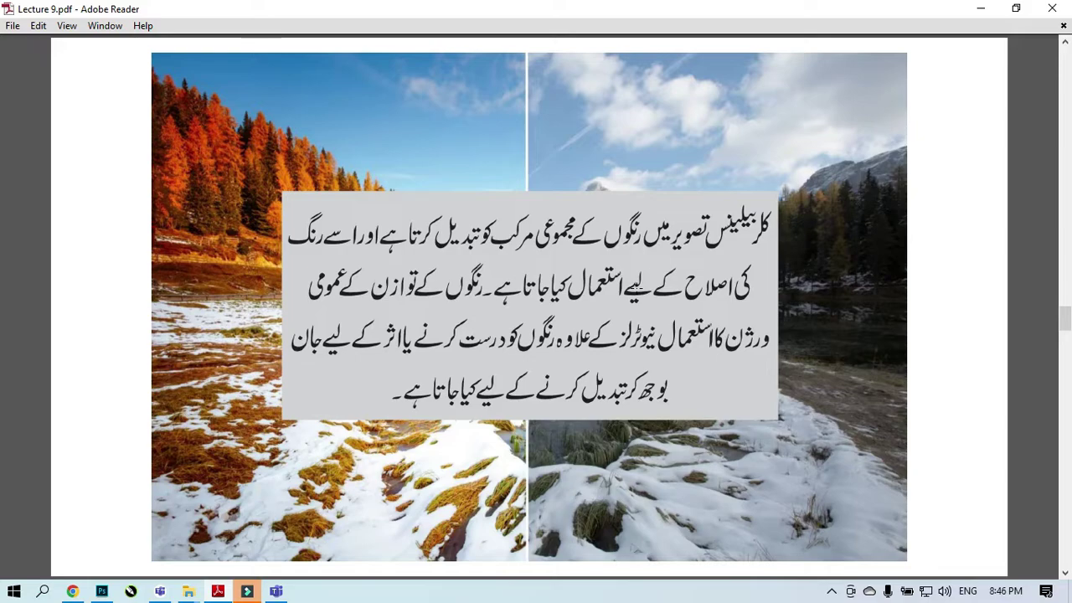
click(981, 8)
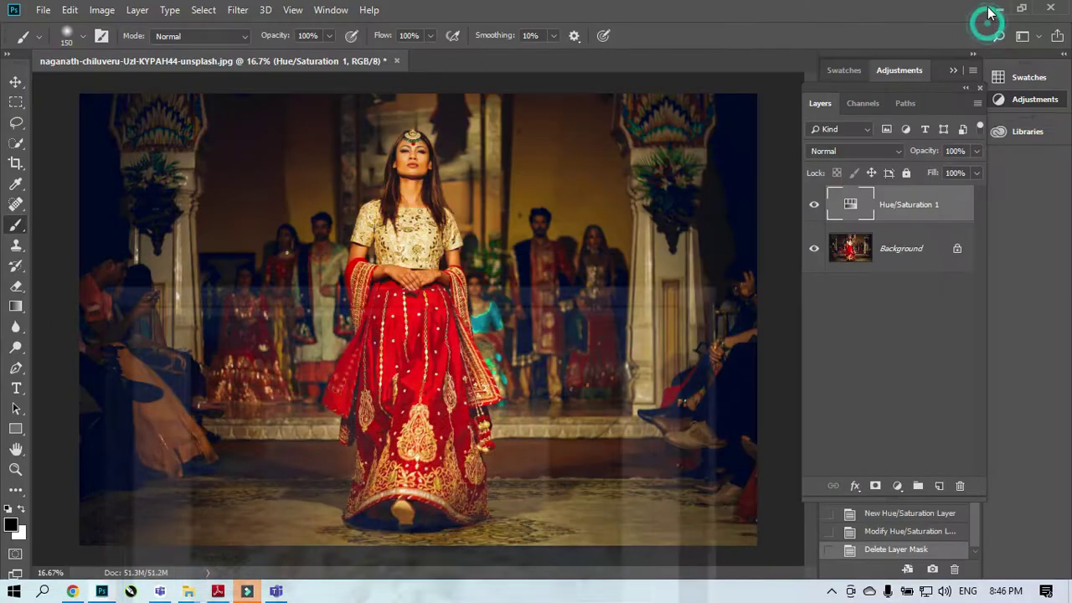
Close the fashion show photo without saving and open Photo FIlter.jpg from New folder in Photoshop.
click(400, 62)
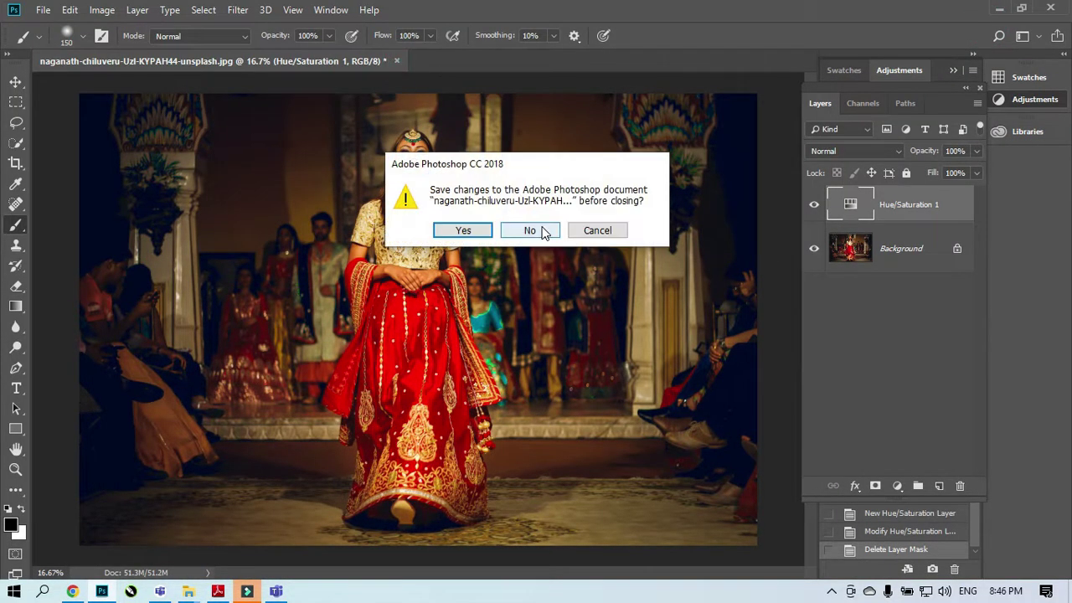
click(528, 229)
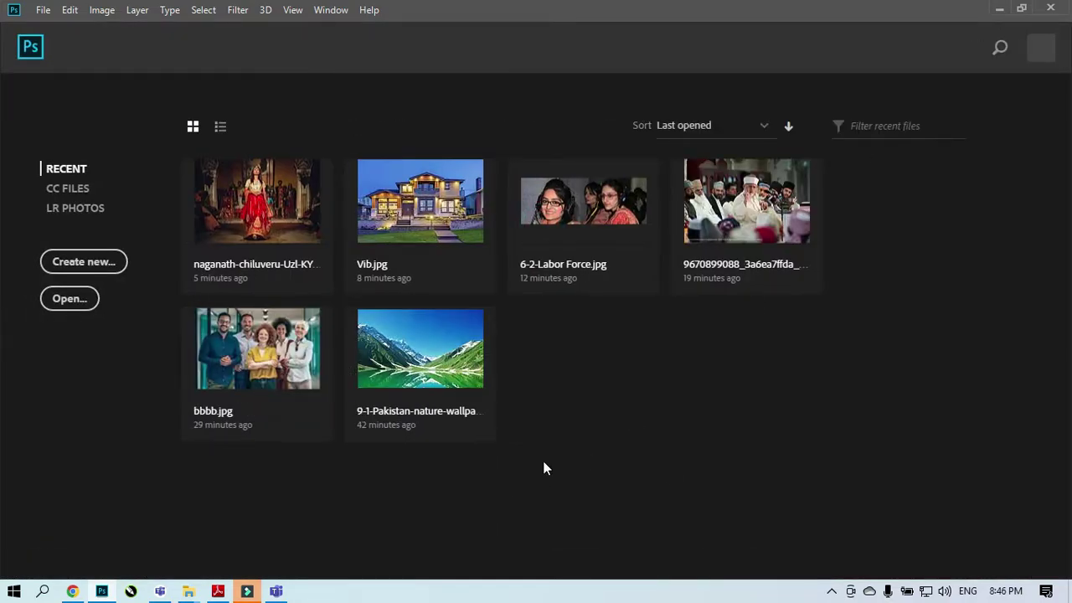
click(1000, 8)
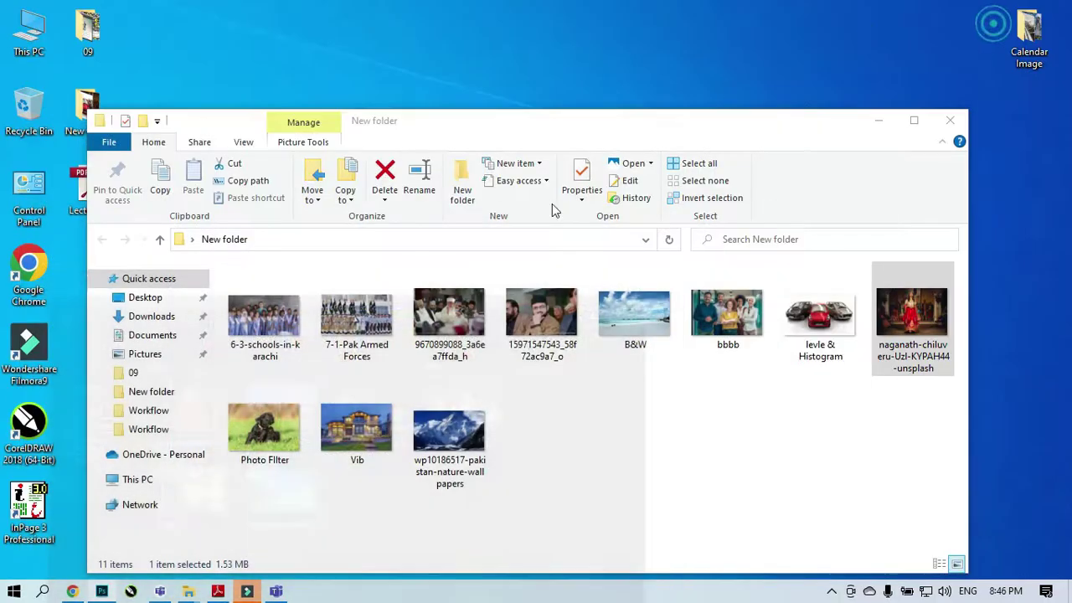
click(740, 474)
drag(295, 428, 739, 467)
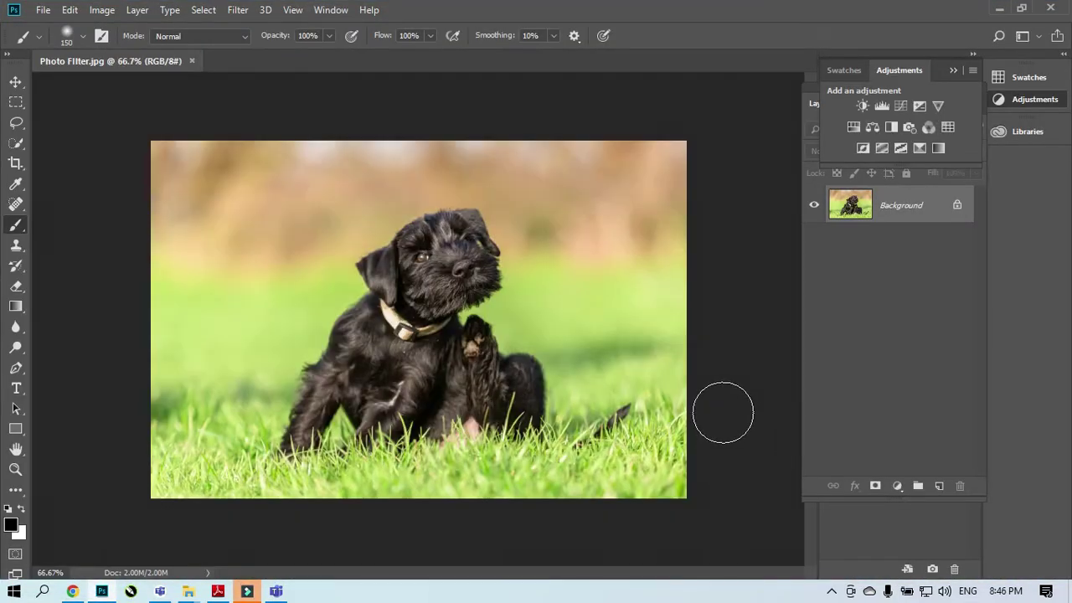
Add a Color Balance adjustment layer with Midtones at Cyan–Red -3, Magenta–Green +70 and Yellow–Blue +23.
click(897, 486)
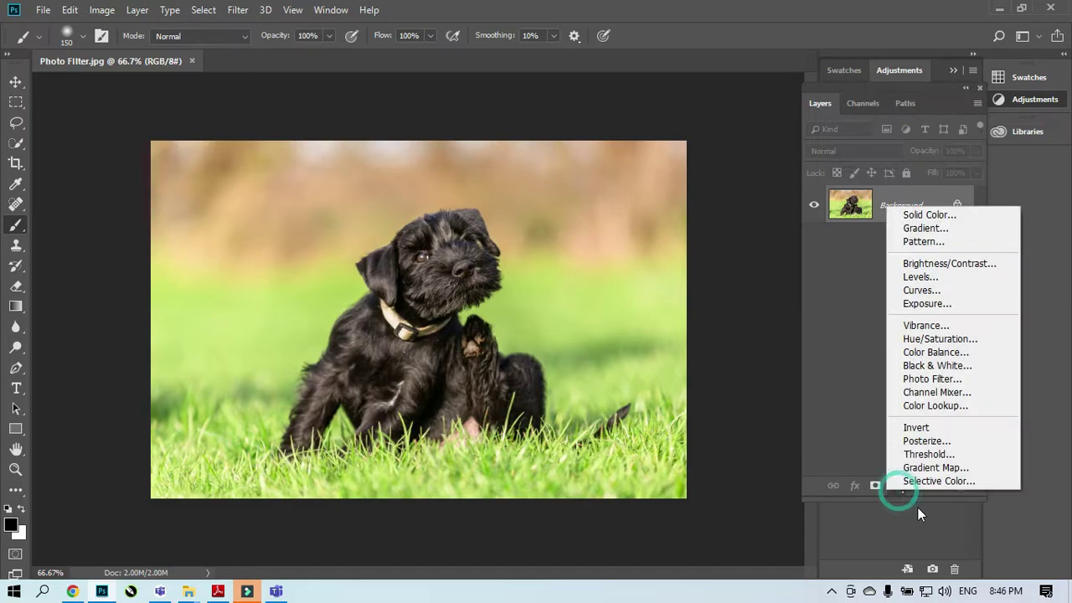
click(932, 354)
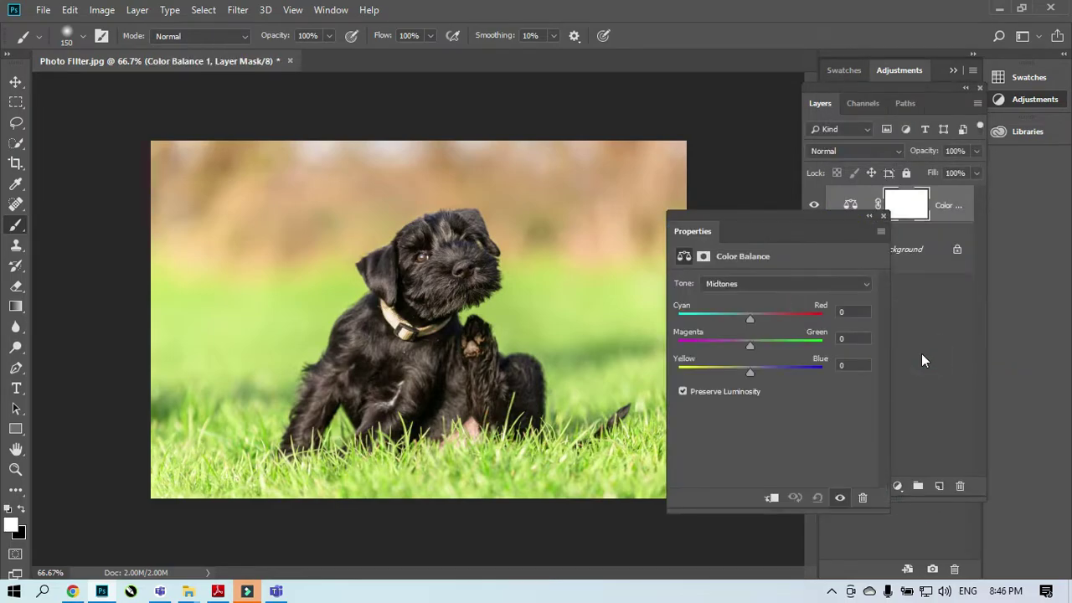
drag(763, 210, 823, 234)
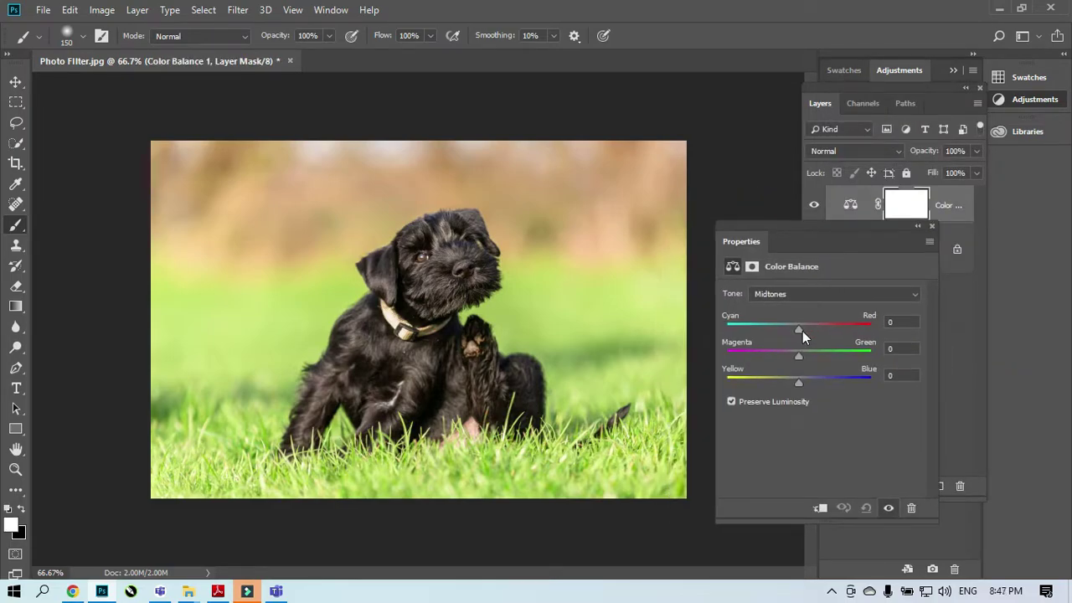
drag(799, 332, 868, 339)
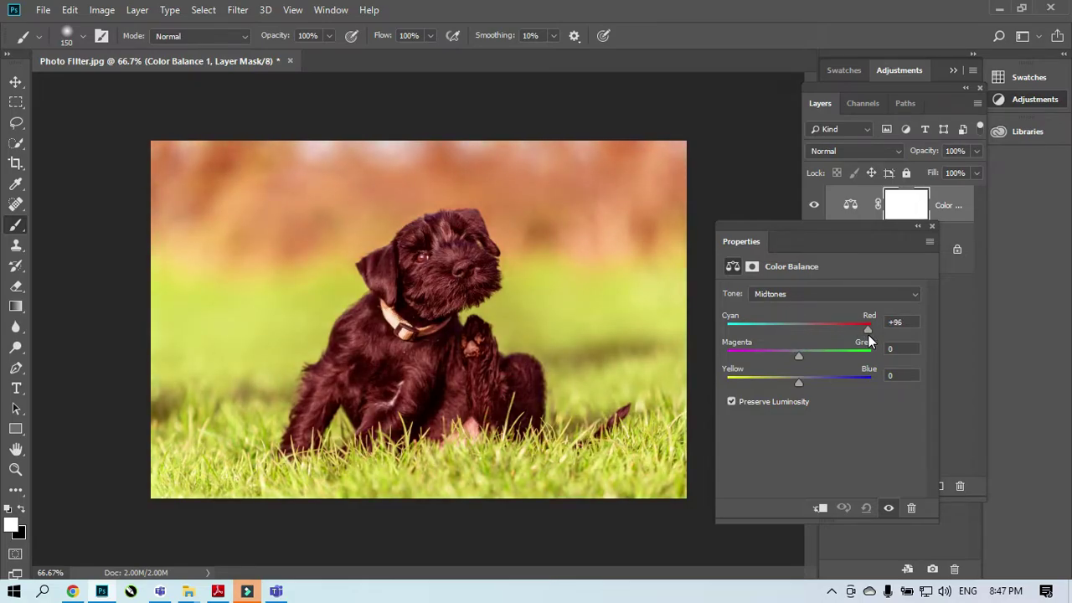
drag(868, 334, 847, 355)
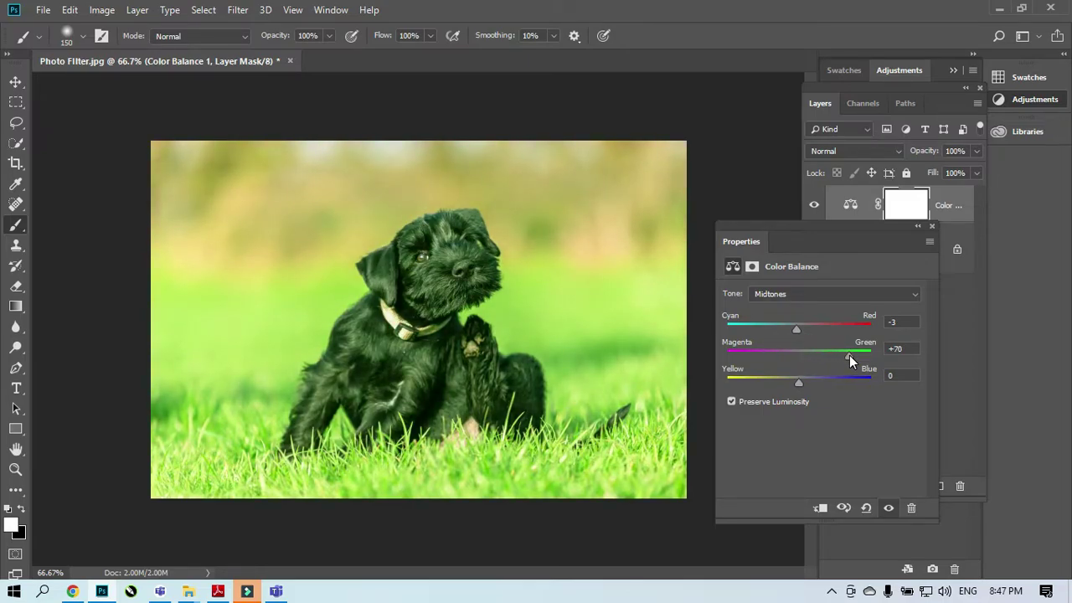
mouse_move(800, 384)
mouse_down()
mouse_move(829, 382)
mouse_move(815, 385)
mouse_up()
Toggle the Color Balance layer's visibility repeatedly to compare the puppy photo before and after the adjustment.
drag(851, 241, 927, 418)
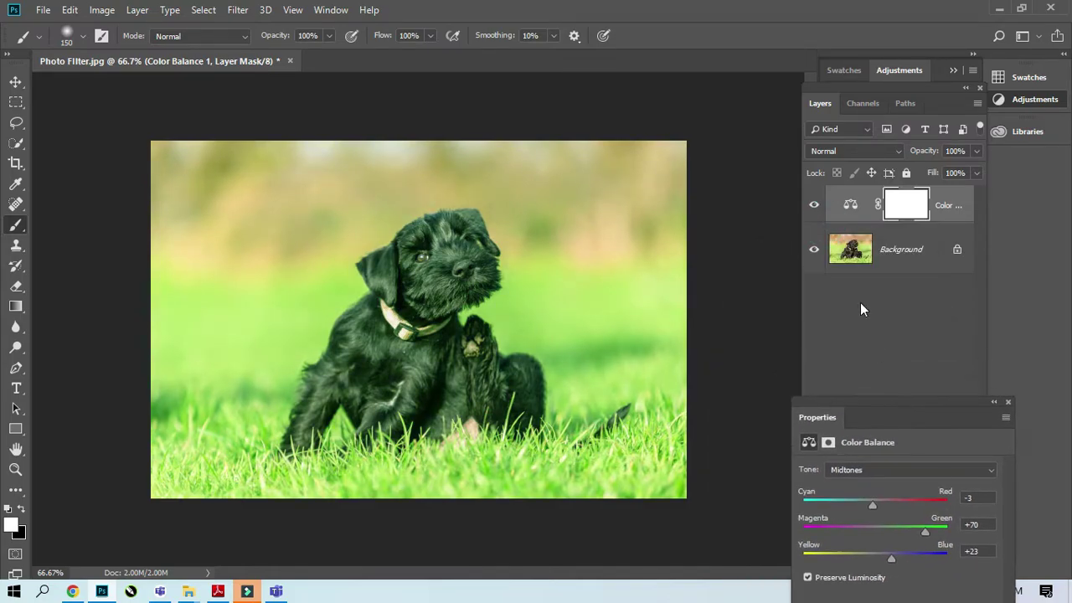
click(814, 205)
click(815, 205)
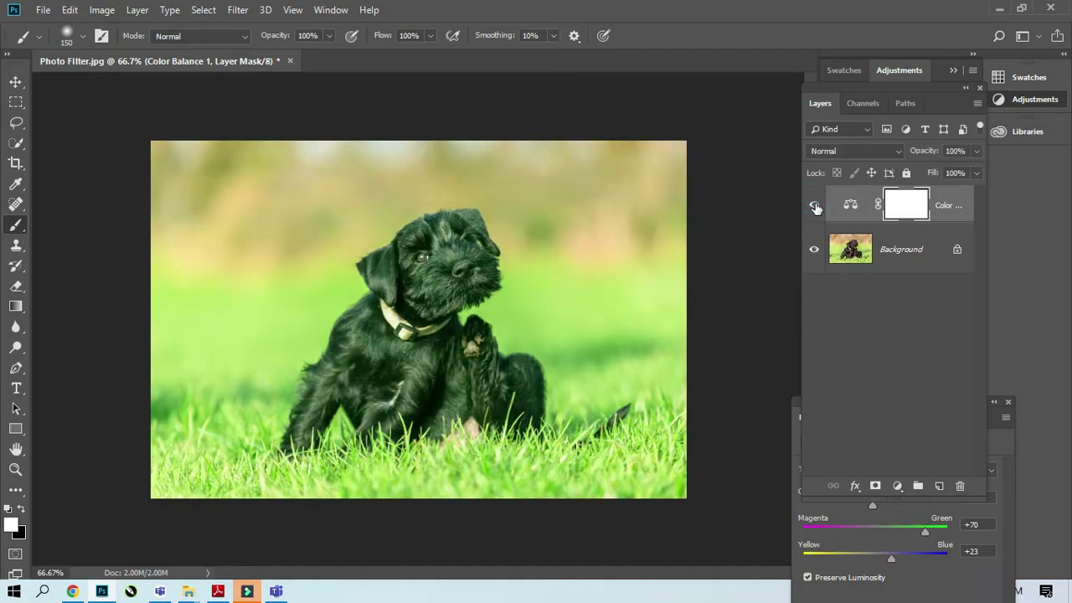
click(815, 205)
click(814, 205)
click(814, 205)
click(815, 205)
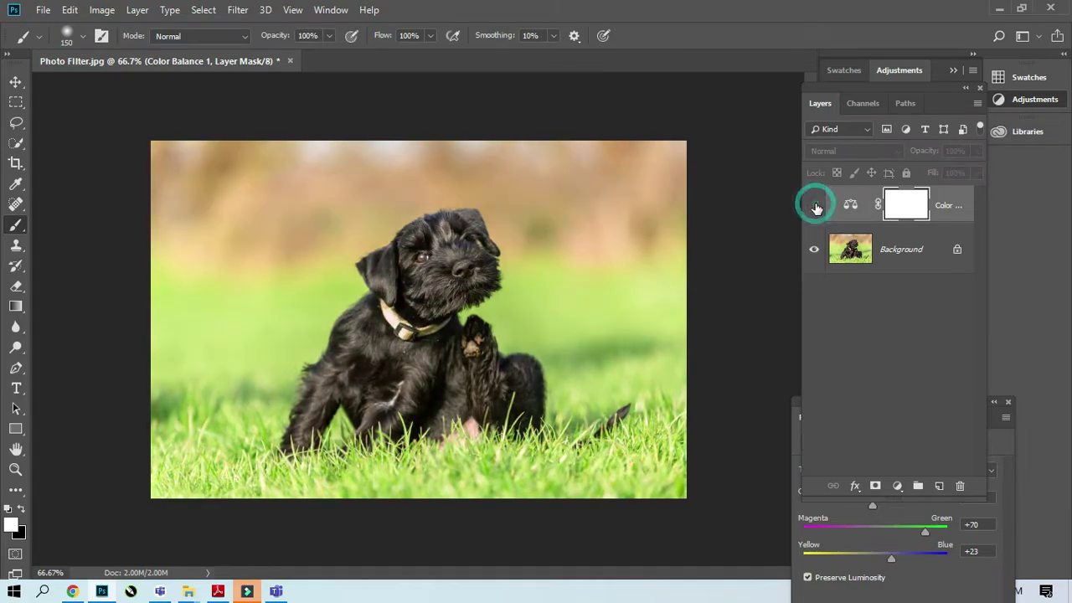
click(815, 205)
click(814, 205)
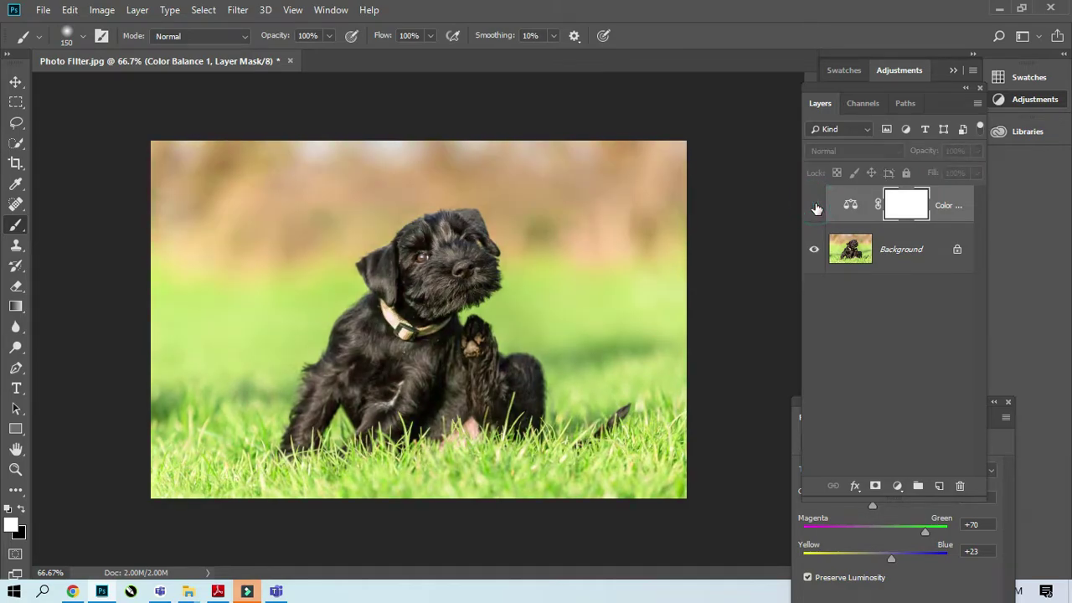
click(814, 205)
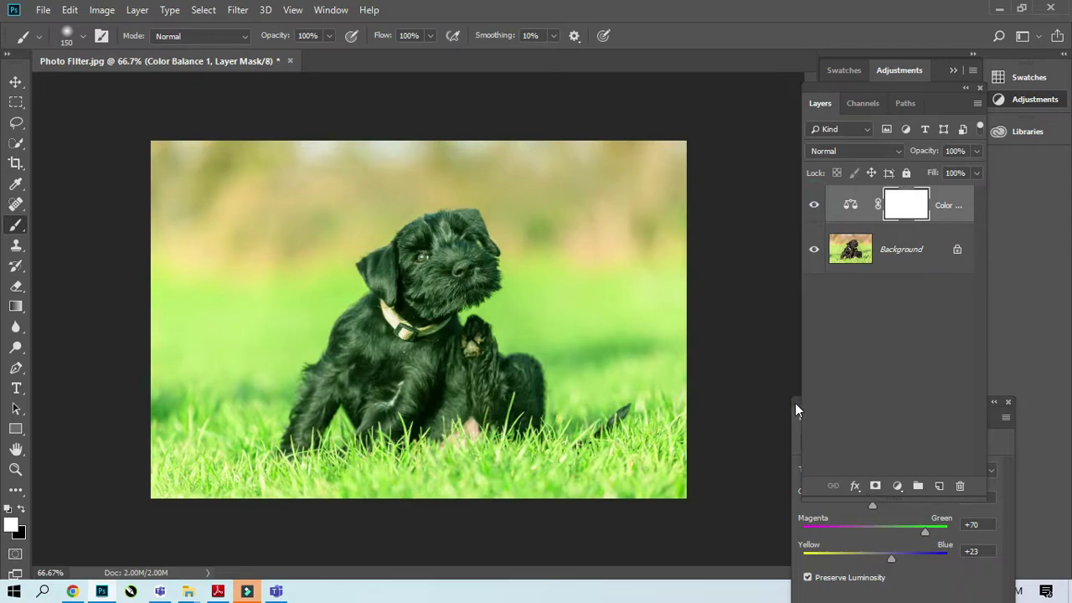
Paint black over the puppy on the Color Balance layer mask to remove the green tint from its fur.
drag(795, 403, 854, 299)
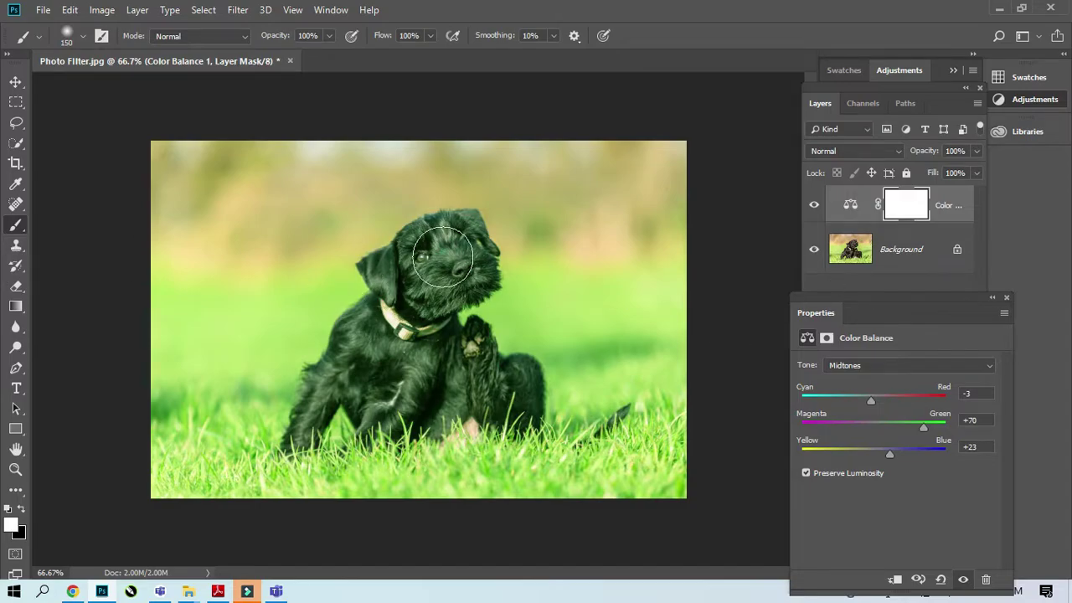
click(20, 510)
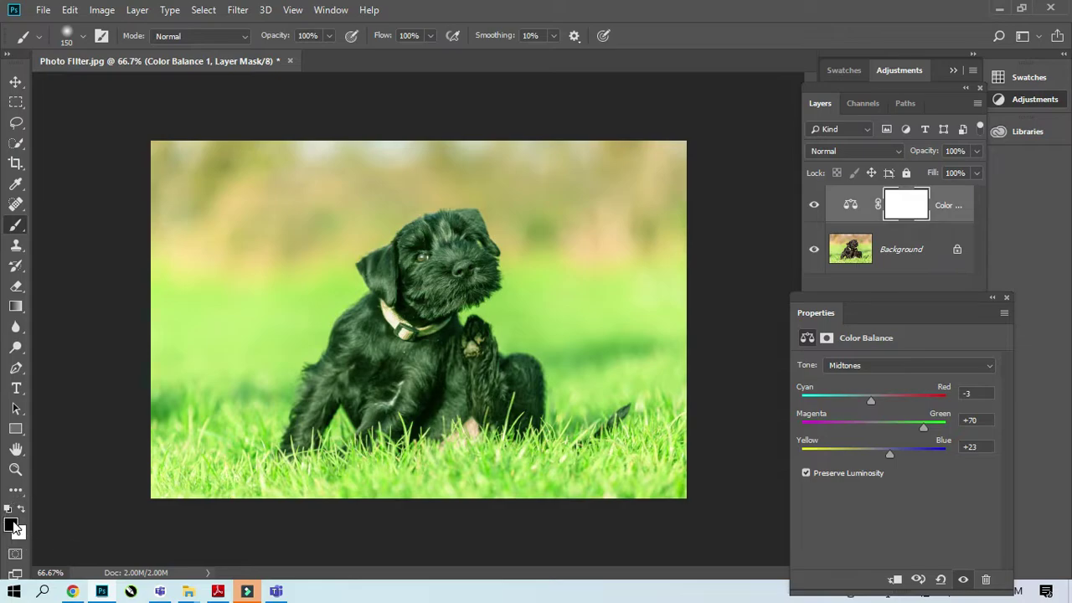
mouse_move(445, 237)
mouse_down()
mouse_move(390, 303)
mouse_move(443, 299)
mouse_move(459, 252)
mouse_move(433, 317)
mouse_up()
mouse_move(463, 238)
mouse_down()
mouse_move(456, 269)
mouse_move(401, 262)
mouse_move(391, 315)
mouse_move(384, 286)
mouse_move(368, 351)
mouse_move(339, 399)
mouse_move(365, 342)
mouse_move(316, 432)
mouse_move(350, 403)
mouse_move(396, 400)
mouse_move(401, 413)
mouse_move(423, 351)
mouse_move(494, 383)
mouse_move(494, 400)
mouse_move(426, 402)
mouse_move(528, 397)
mouse_move(524, 378)
mouse_move(486, 372)
mouse_move(472, 348)
mouse_move(438, 342)
mouse_move(447, 268)
mouse_move(379, 351)
mouse_move(375, 329)
mouse_move(328, 412)
mouse_move(408, 382)
mouse_move(390, 412)
mouse_move(471, 371)
mouse_move(519, 391)
mouse_up()
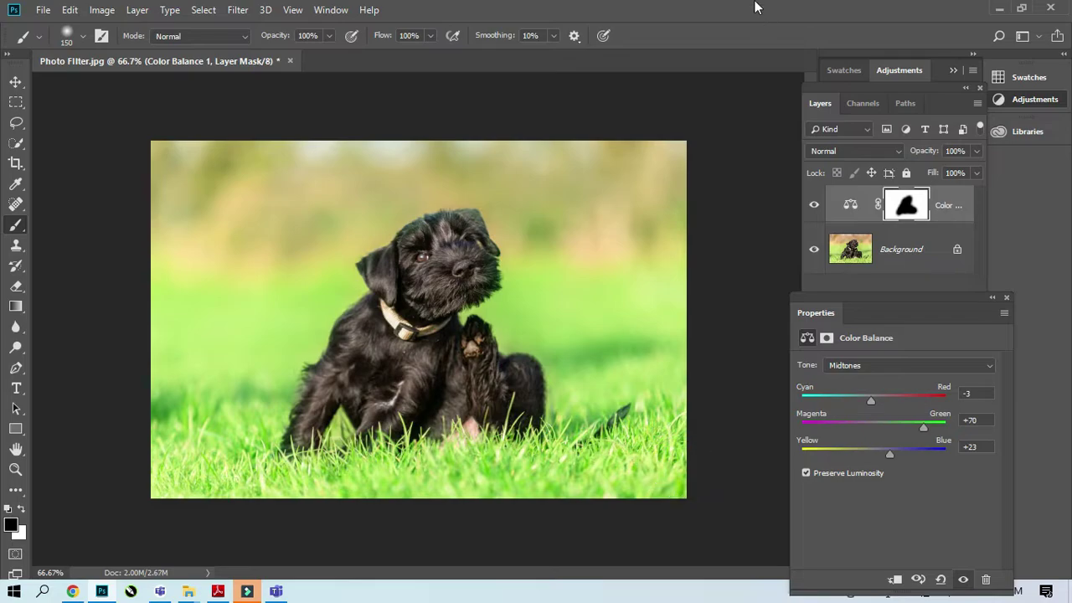
Toggle the Color Balance layer's visibility several times to compare the masked puppy photo with and without the background recolour.
click(814, 206)
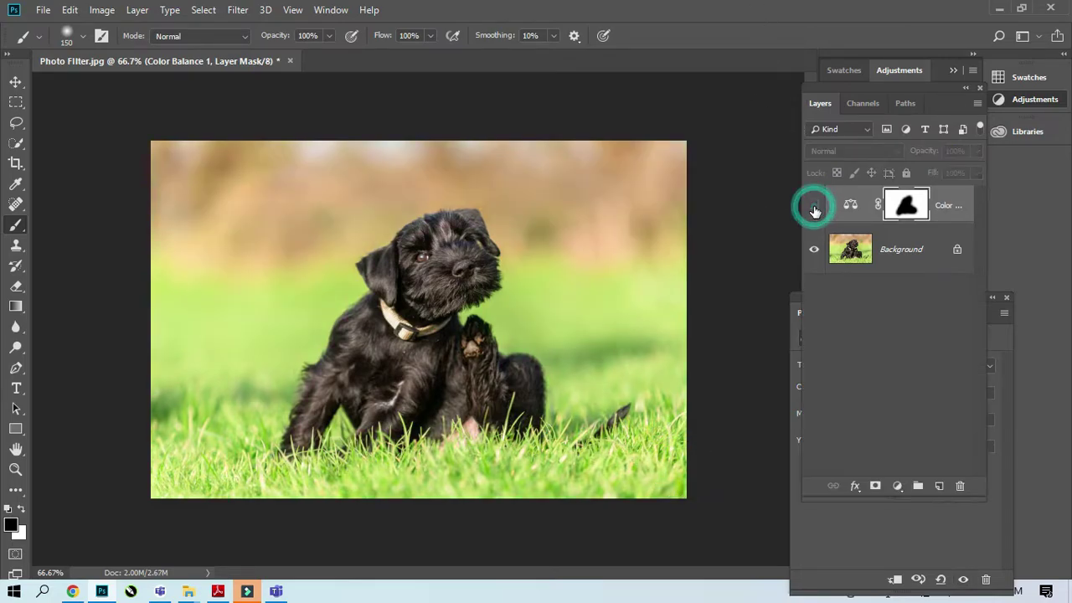
click(814, 206)
click(813, 207)
click(814, 206)
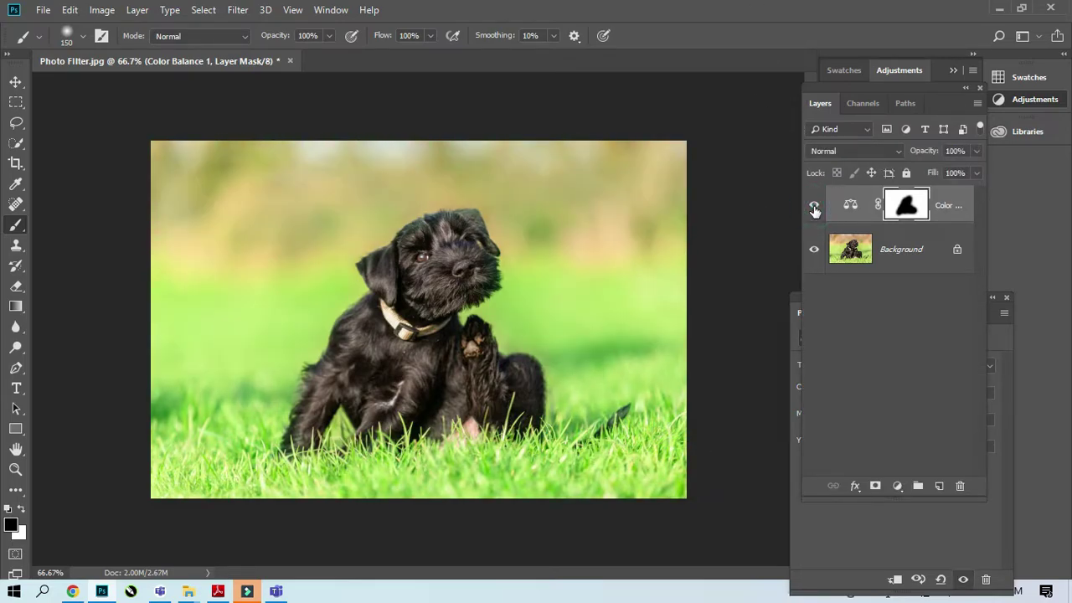
click(814, 207)
click(814, 207)
click(814, 207)
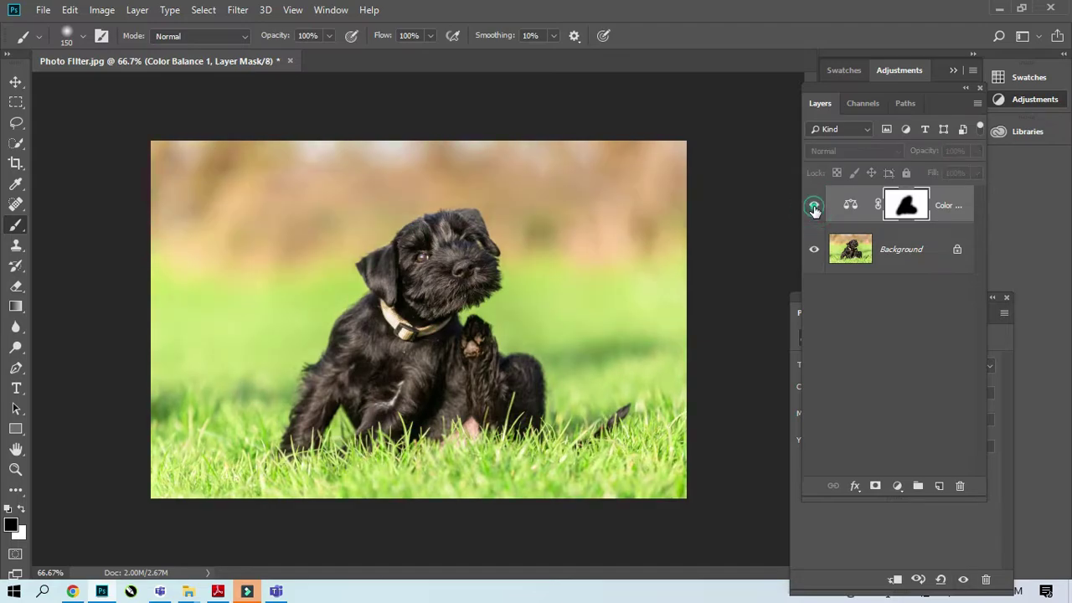
click(814, 207)
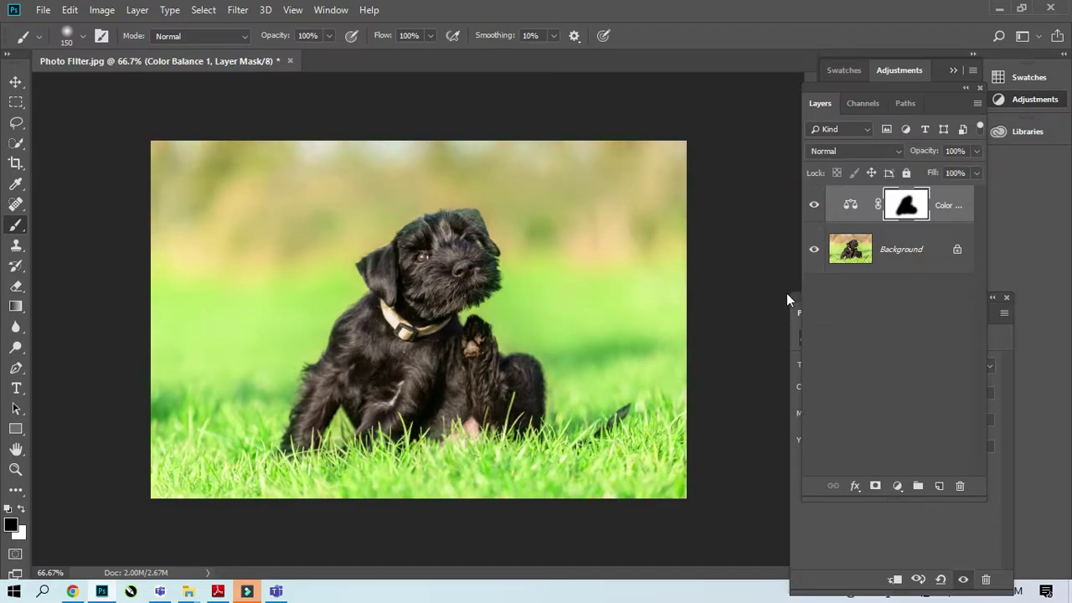
Set the Color Balance layer's Midtones Cyan–Red value to 30 and toggle the layer's visibility to compare the background.
click(794, 299)
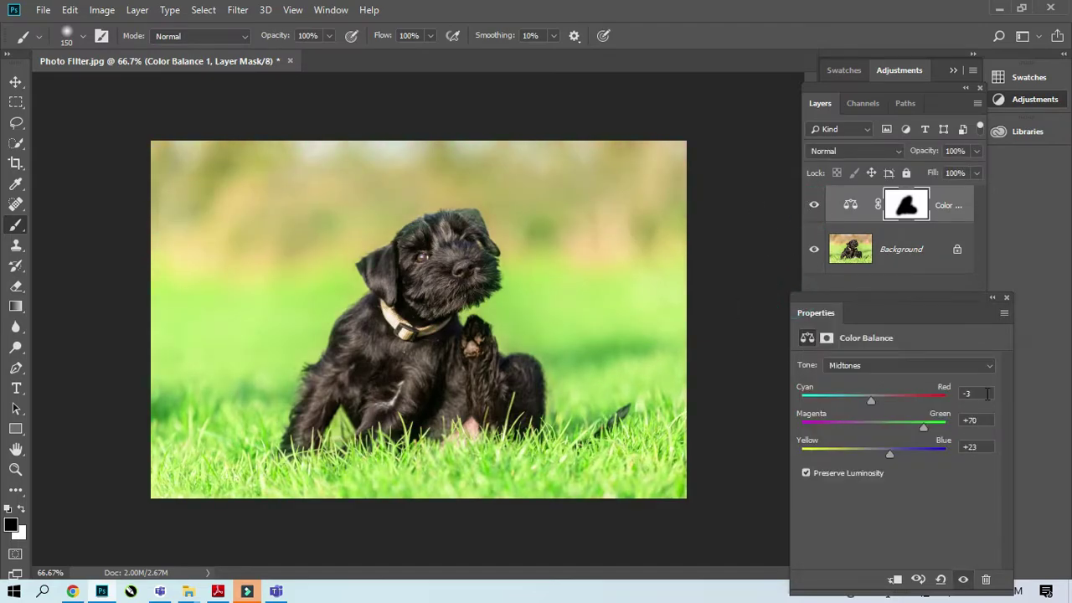
drag(974, 393, 955, 394)
text(30)
click(814, 204)
click(814, 205)
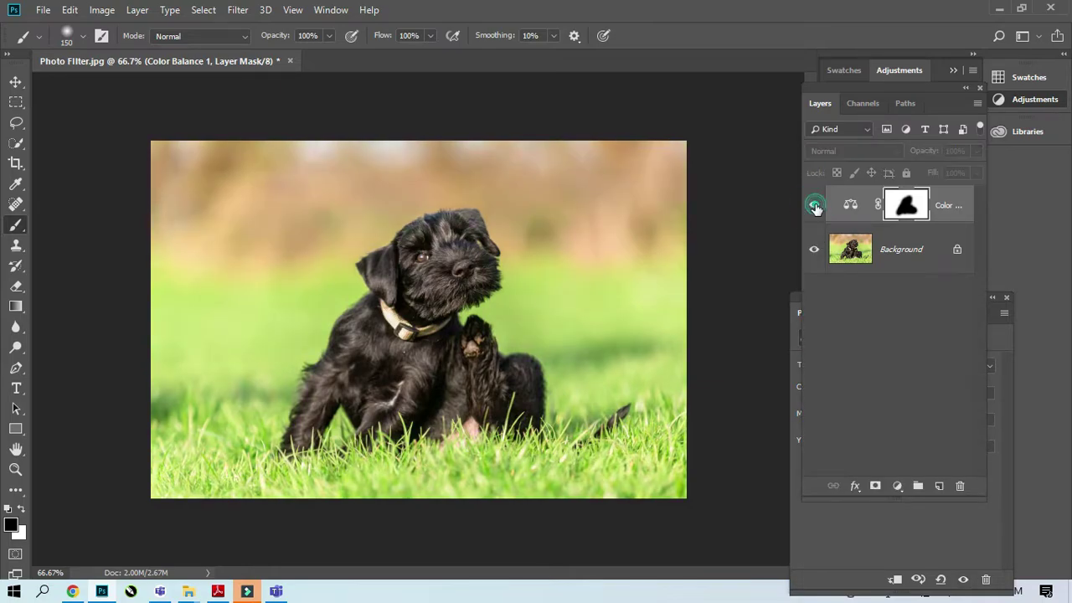
click(814, 204)
click(814, 204)
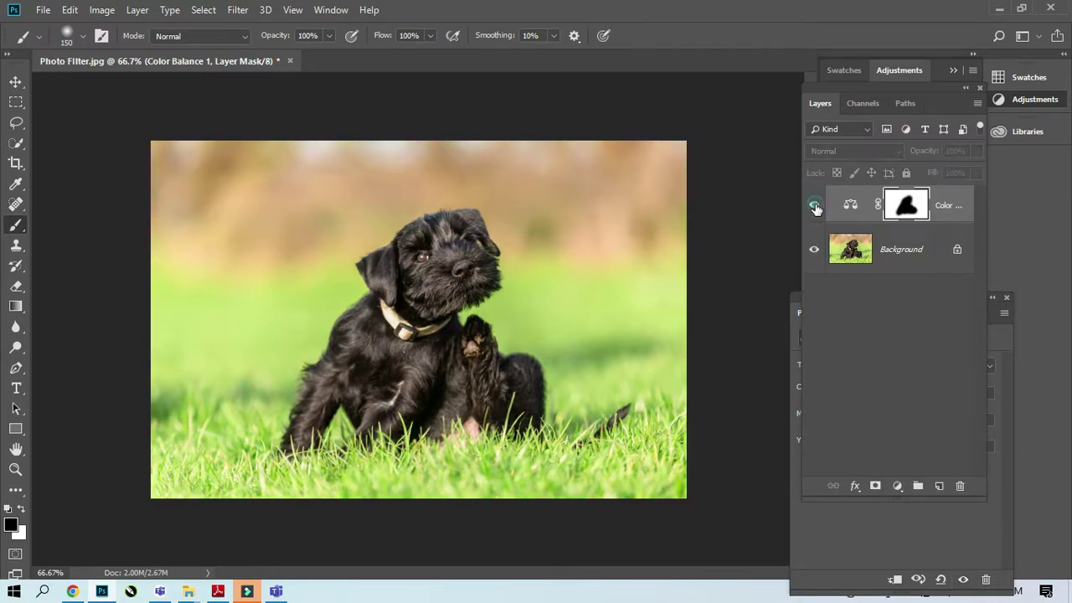
Set the Color Balance layer's Midtones Cyan–Red value to 50 and its Magenta–Green value to 50.
click(794, 303)
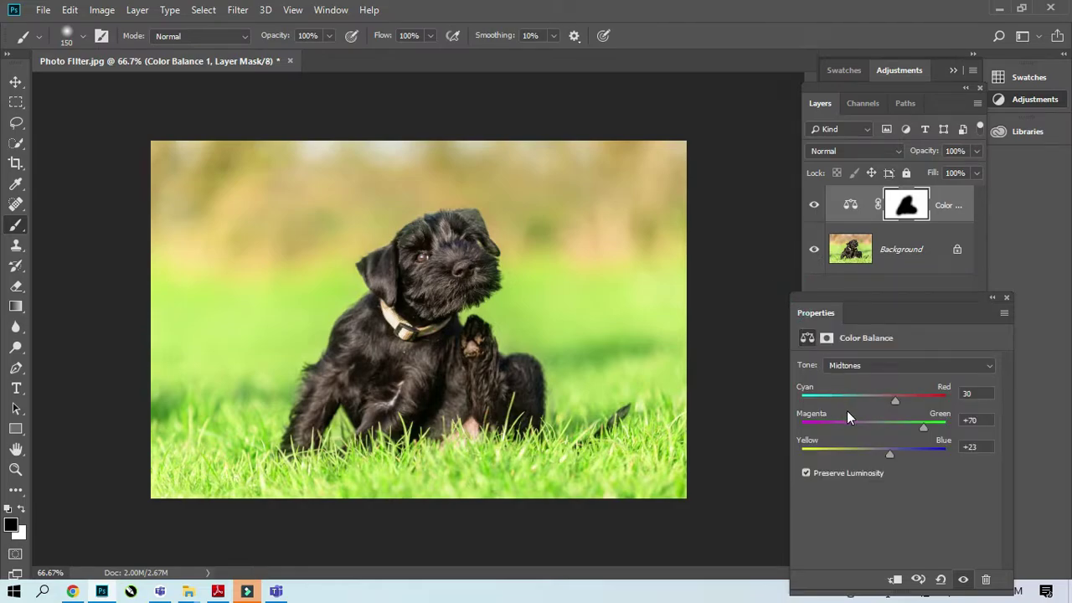
drag(984, 395, 948, 390)
text(50)
drag(977, 425, 955, 429)
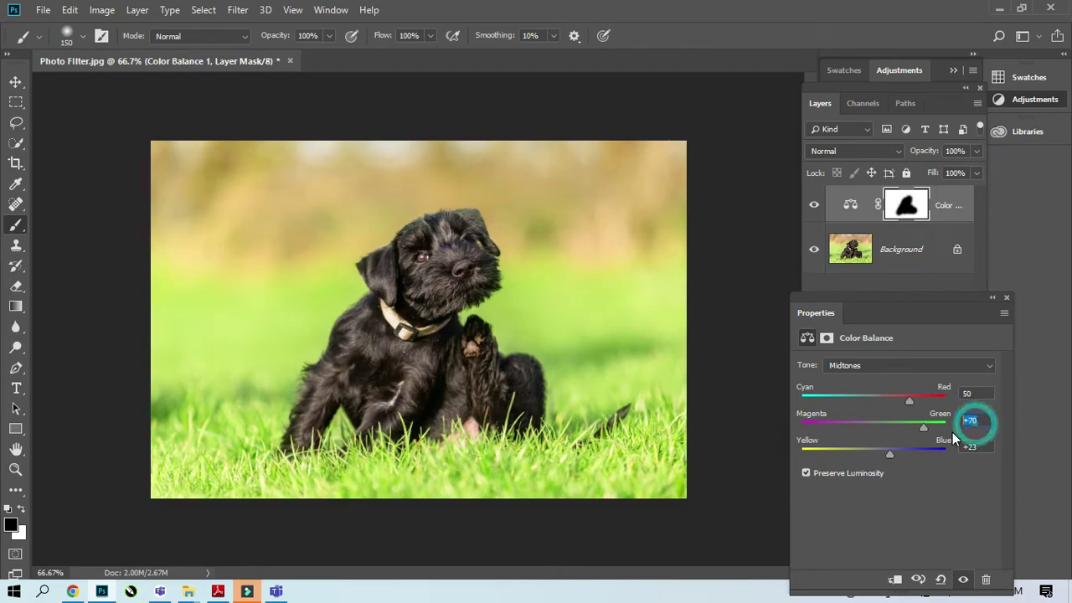
text(50)
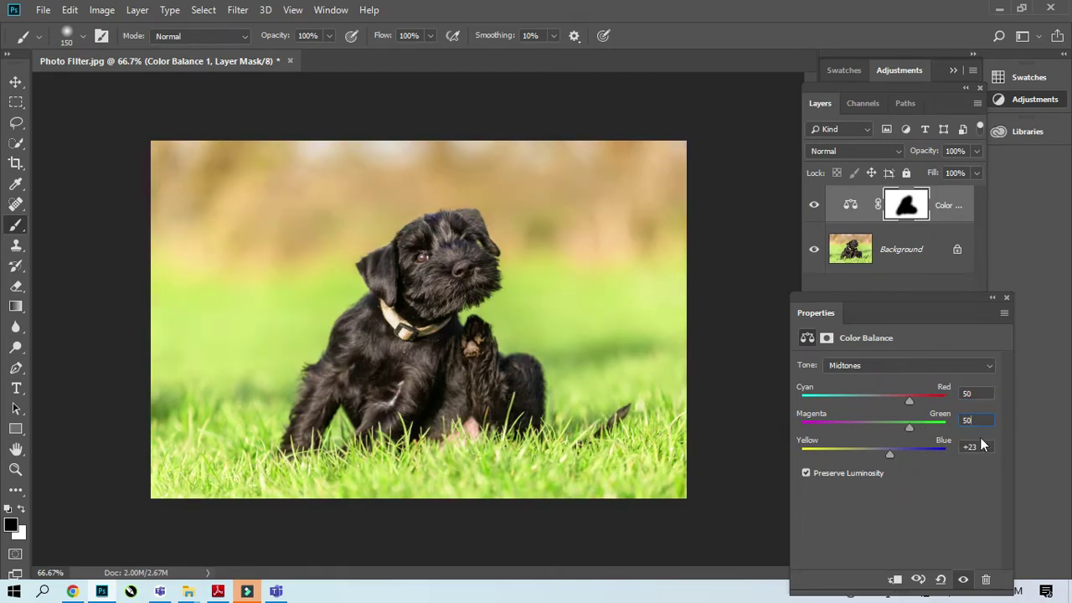
Set the Color Balance Midtones to Cyan–Red 80 and Magenta–Green 20, and shift Yellow–Blue toward yellow.
drag(984, 395, 949, 425)
text(2)
text(80)
click(977, 389)
text(80)
click(967, 397)
text(80)
double_click(968, 389)
text(80)
double_click(977, 421)
text(20)
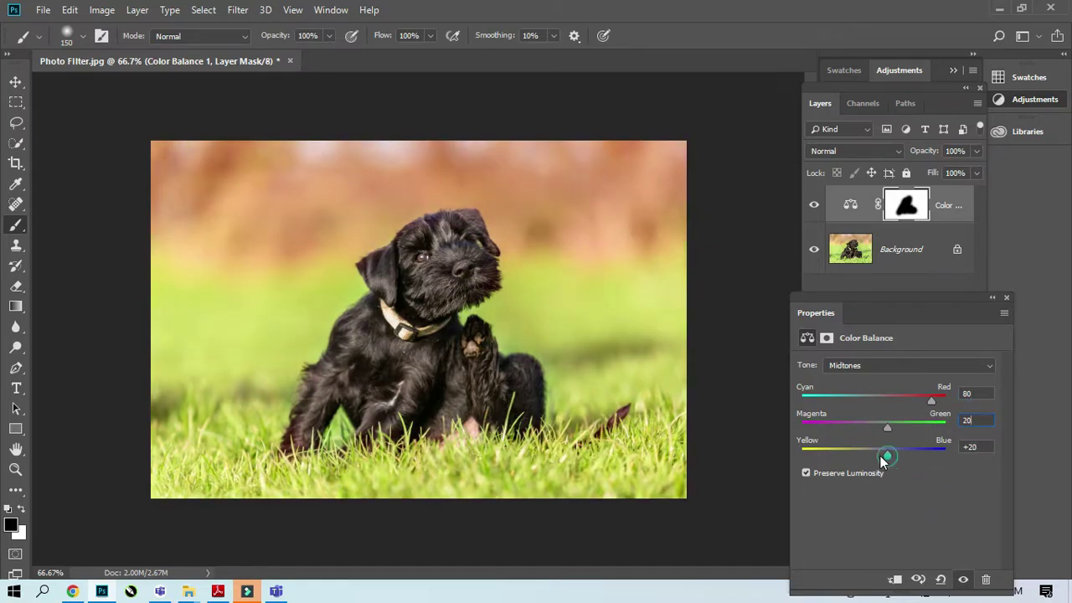
drag(888, 455, 871, 454)
Toggle the Color Balance layer's visibility to compare the warmer, redder background with the original photo.
click(813, 206)
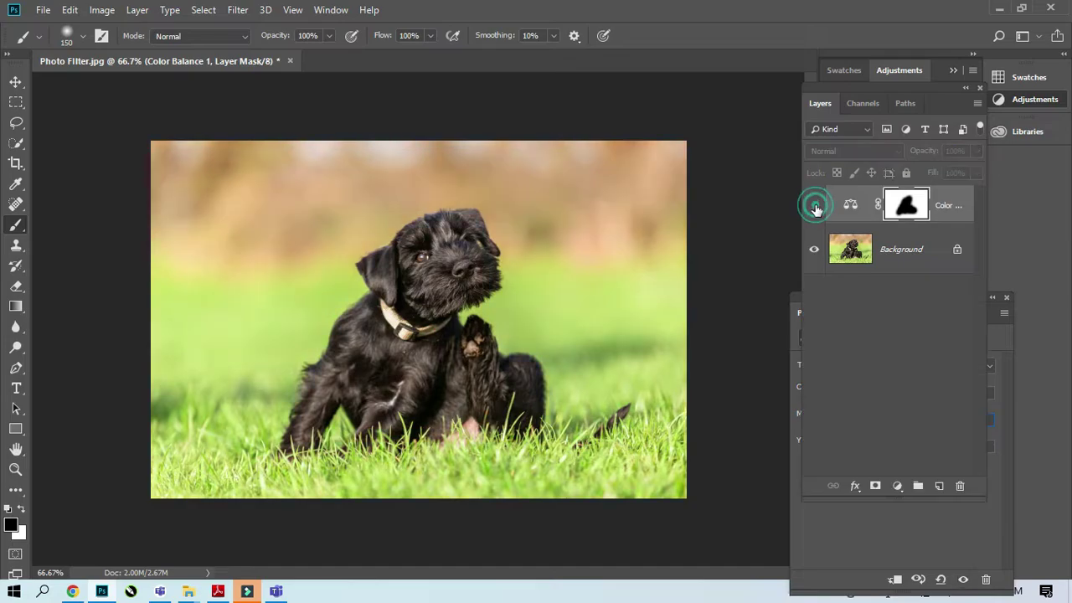
click(814, 208)
click(815, 206)
click(815, 207)
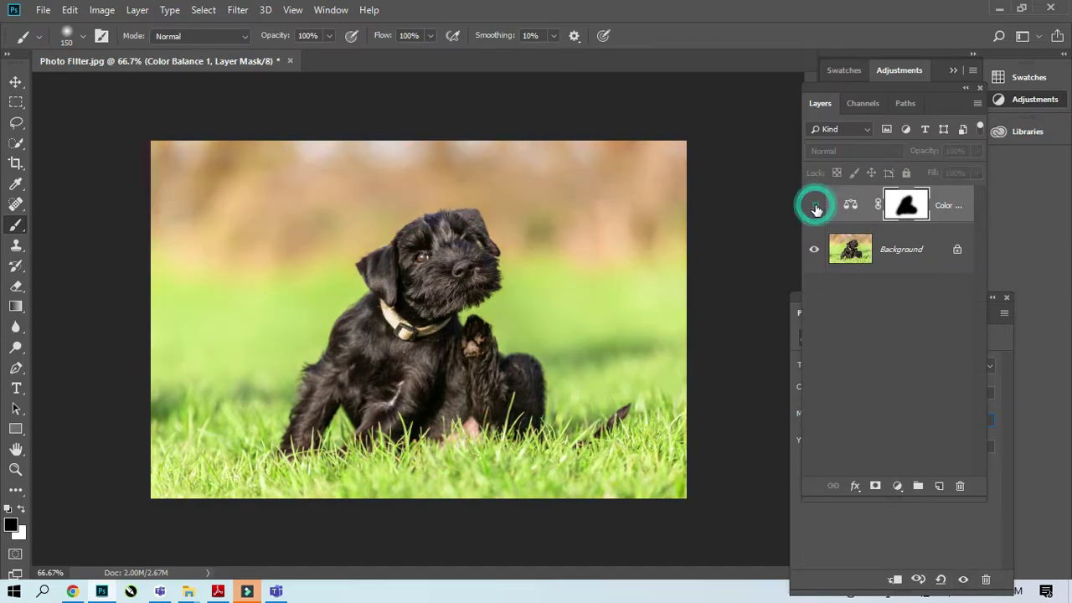
click(814, 207)
click(815, 207)
click(814, 207)
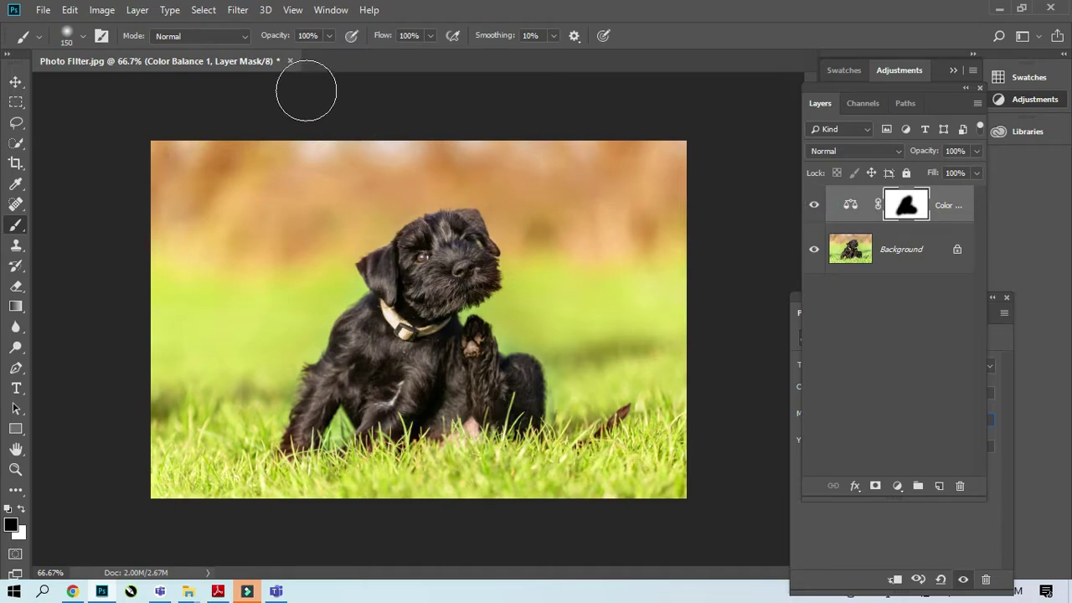
Close Photo FIlter.jpg without saving and switch to Lecture 9.pdf in Adobe Reader to read the slide after Color Balance.
click(293, 61)
click(544, 238)
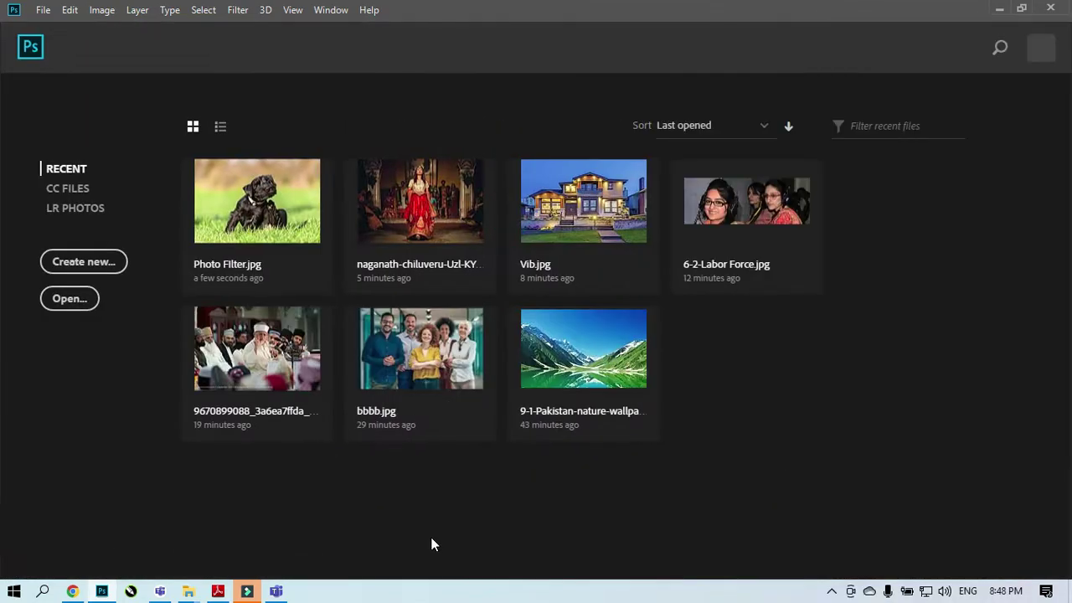
click(218, 591)
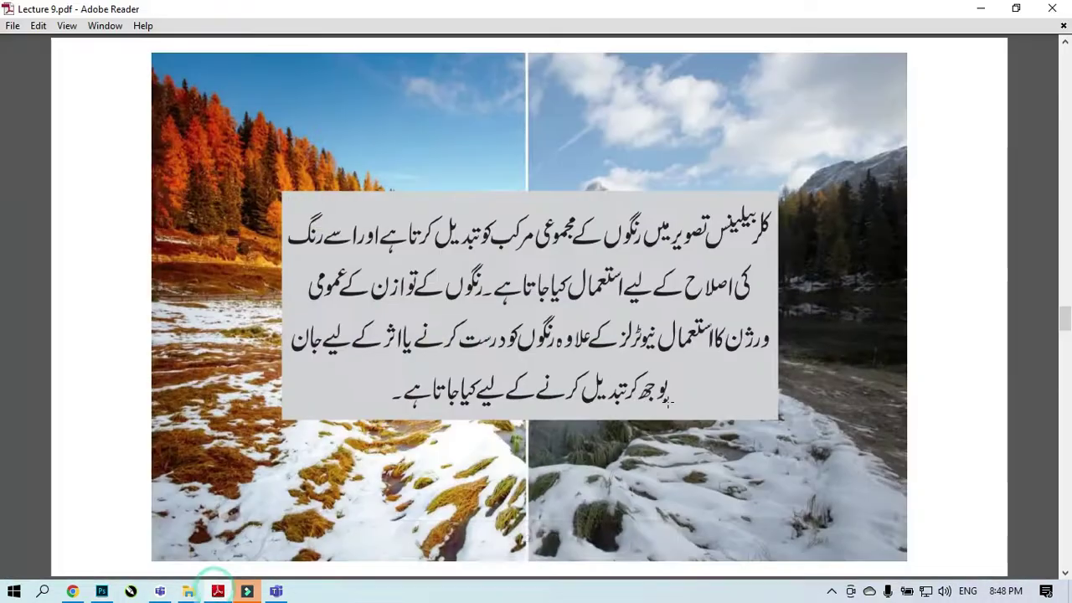
scroll(668, 402, down, 1)
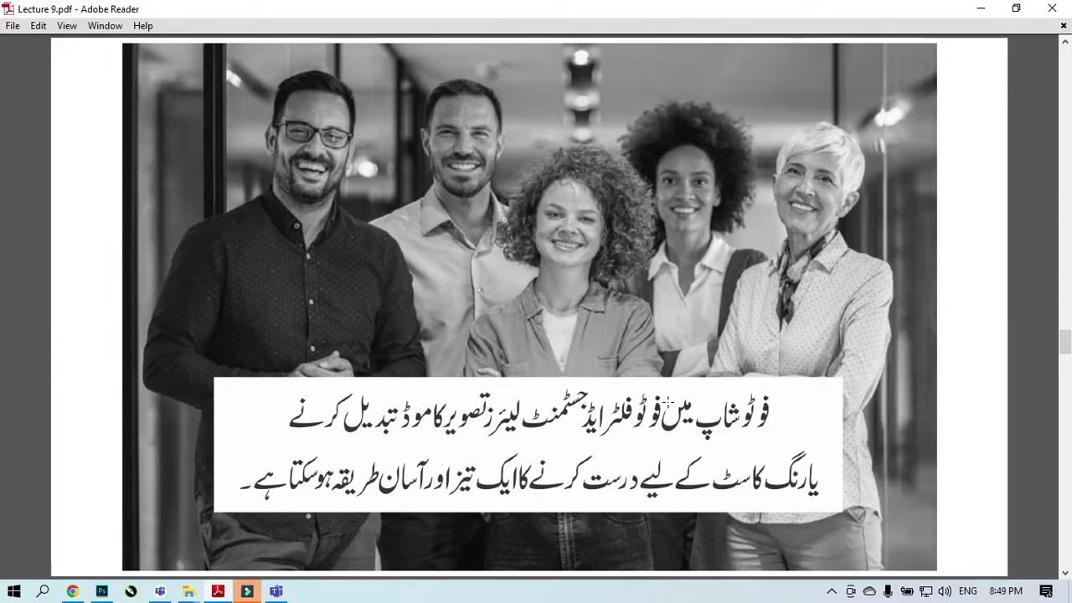
Switch back to Photoshop, open the recent file bbbb.jpg and bring up the list of adjustment layer types.
click(981, 8)
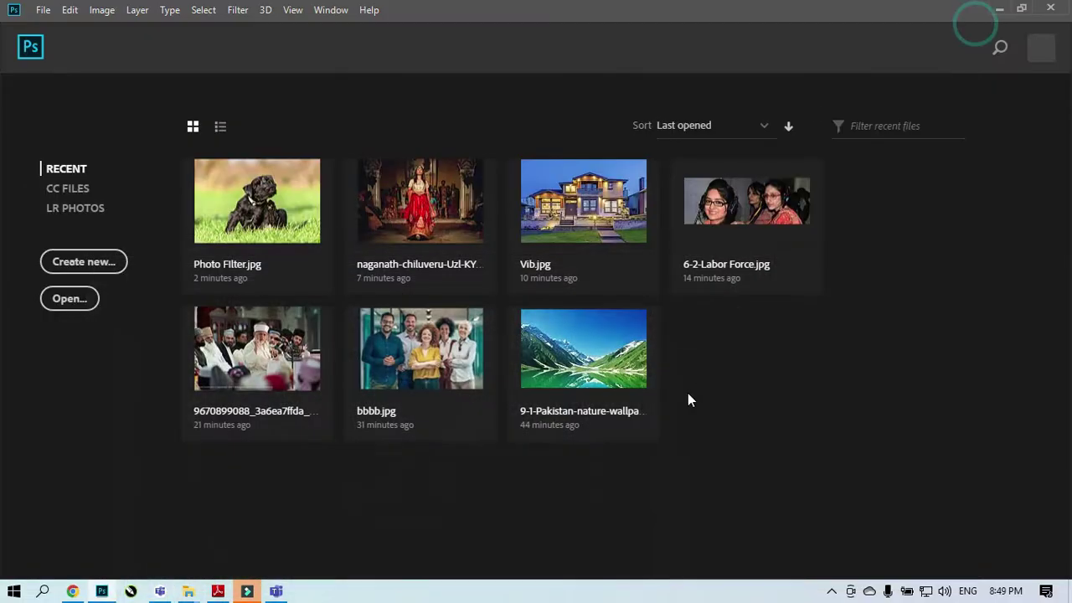
click(422, 348)
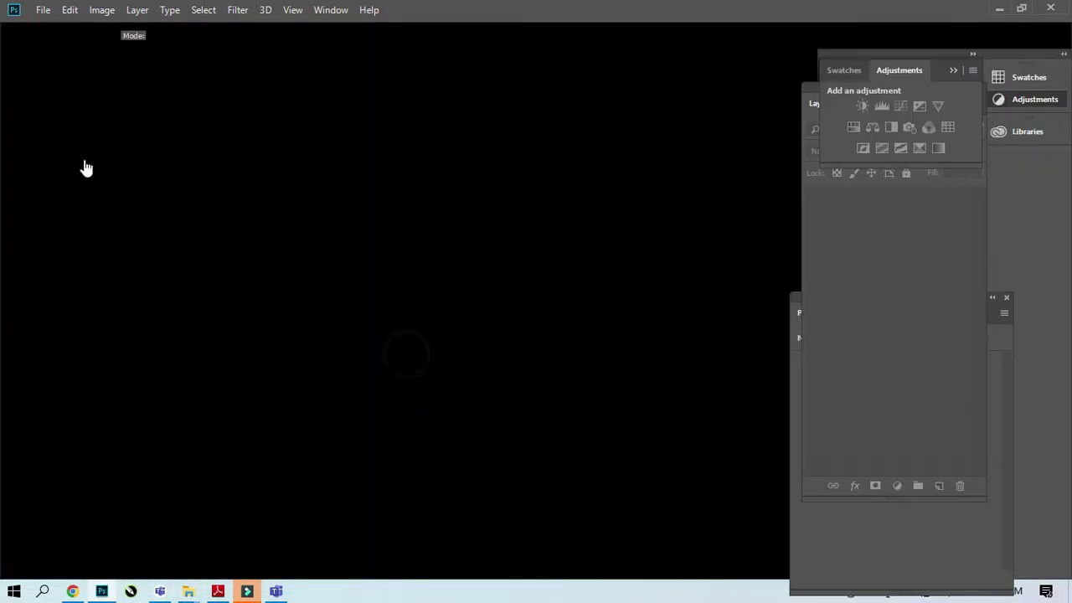
click(897, 487)
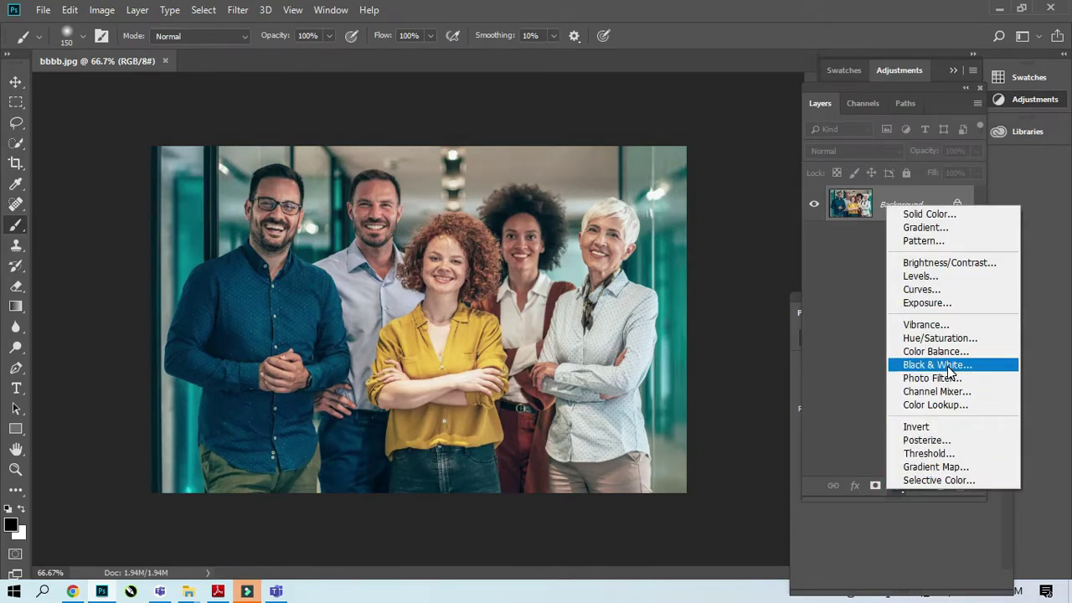
Review the Color Balance, black-and-white and Photo Filter slides of Lecture 9.pdf in Adobe Reader.
click(218, 591)
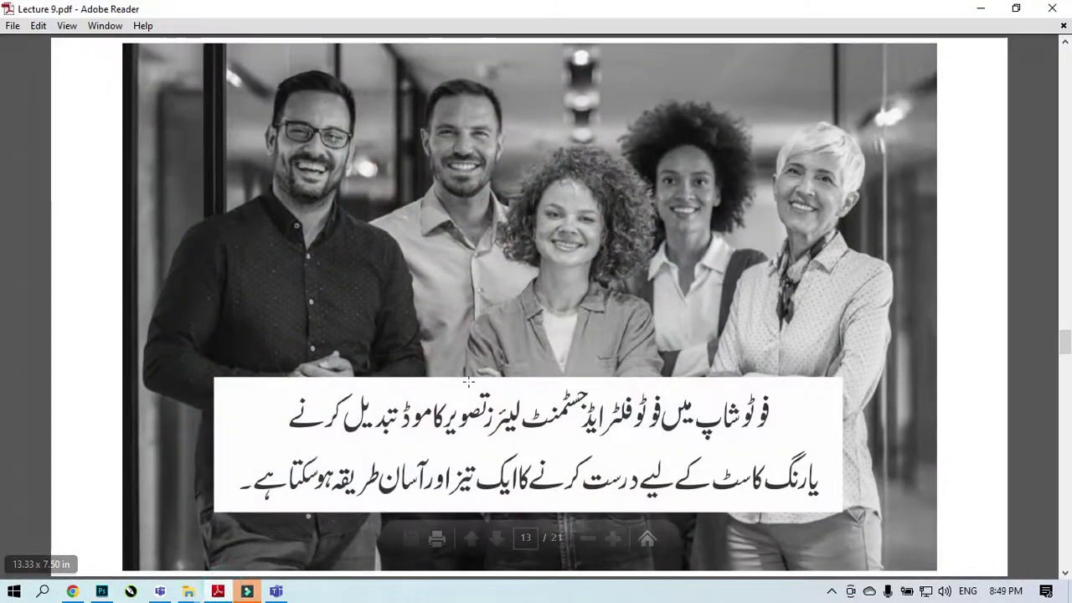
scroll(468, 381, up, 1)
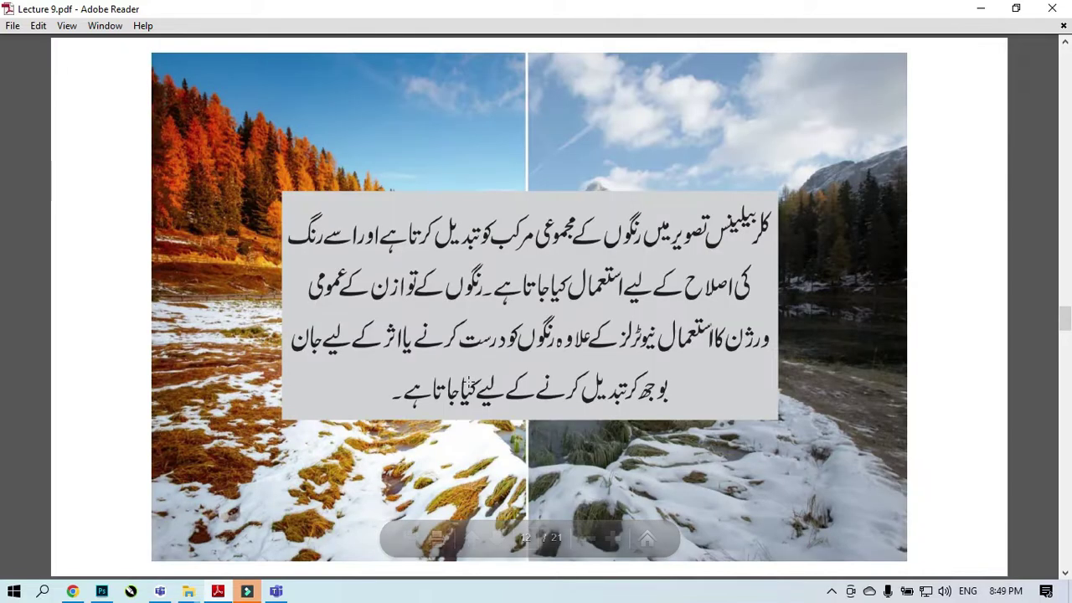
scroll(468, 381, down, 1)
scroll(468, 381, up, 1)
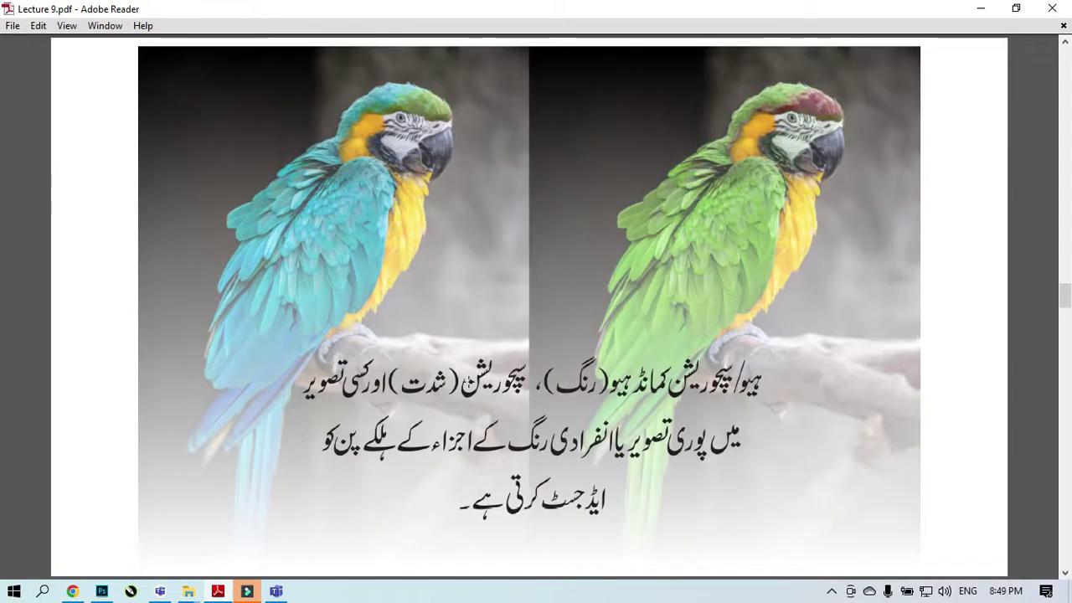
scroll(468, 381, down, 1)
scroll(468, 381, down, 1)
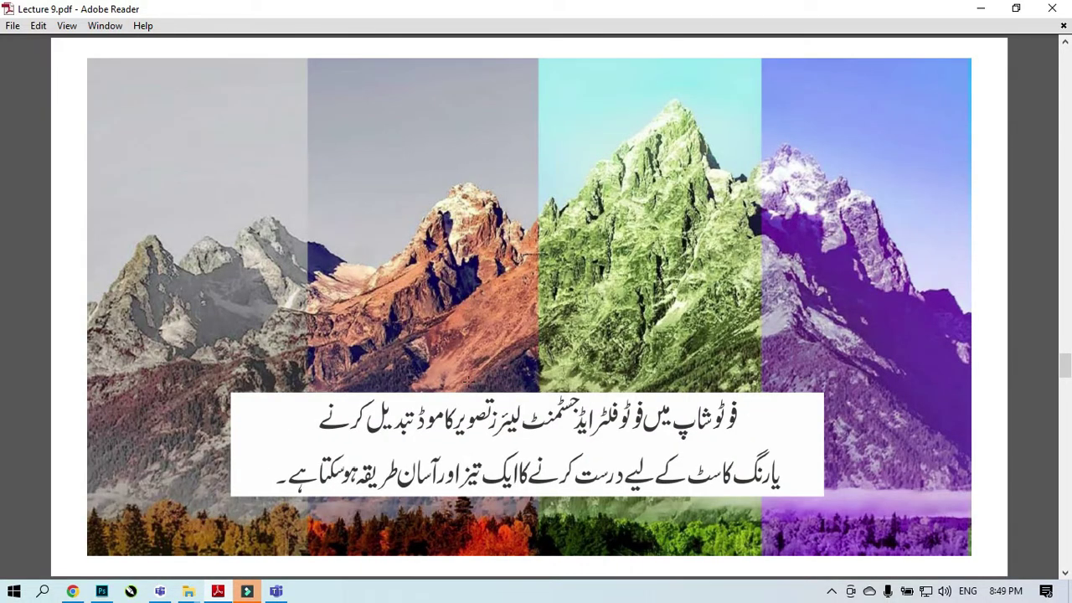
scroll(468, 381, up, 1)
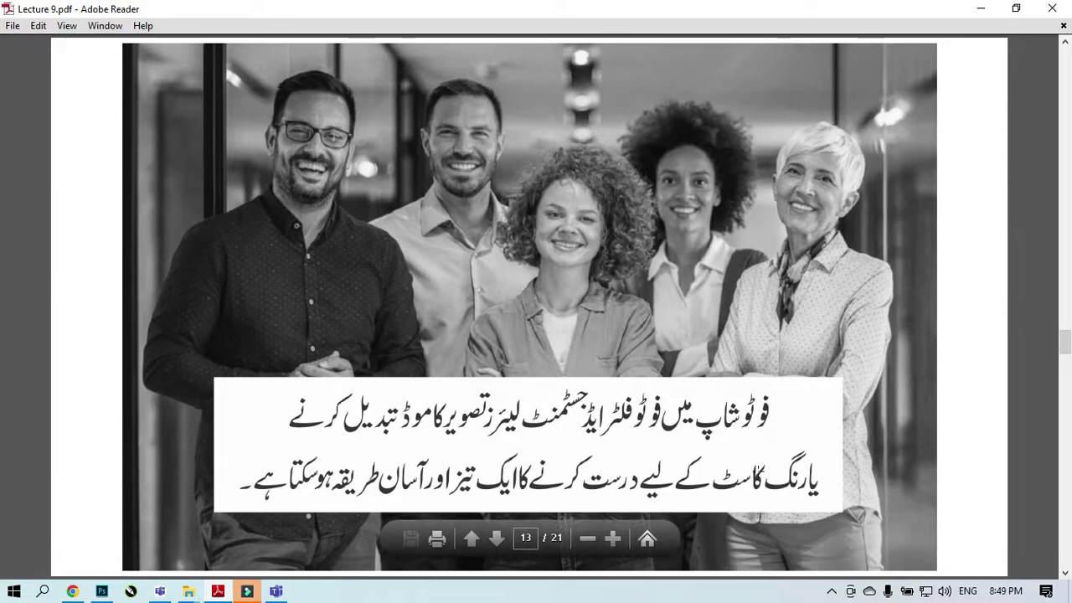
Return to Photoshop and apply the Desaturate adjustment directly to the Background layer of bbbb.jpg.
click(991, 15)
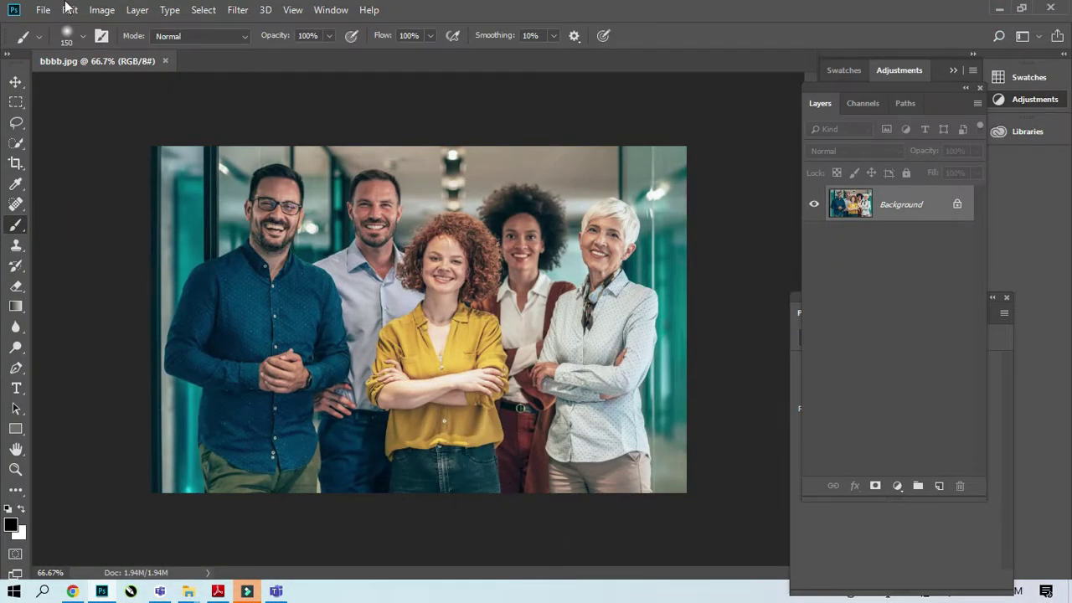
click(102, 12)
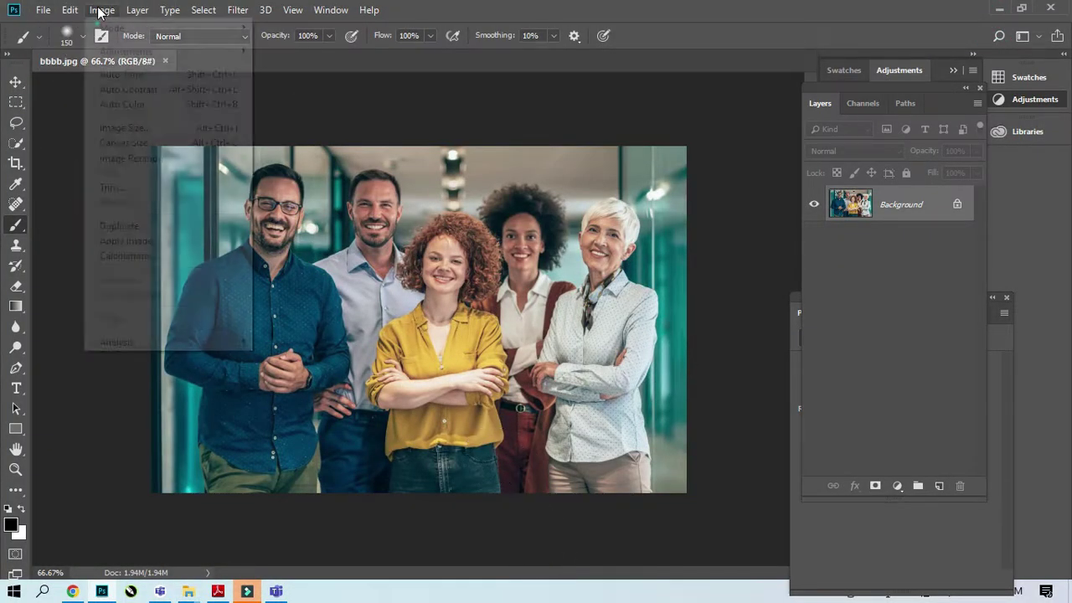
mouse_move(212, 58)
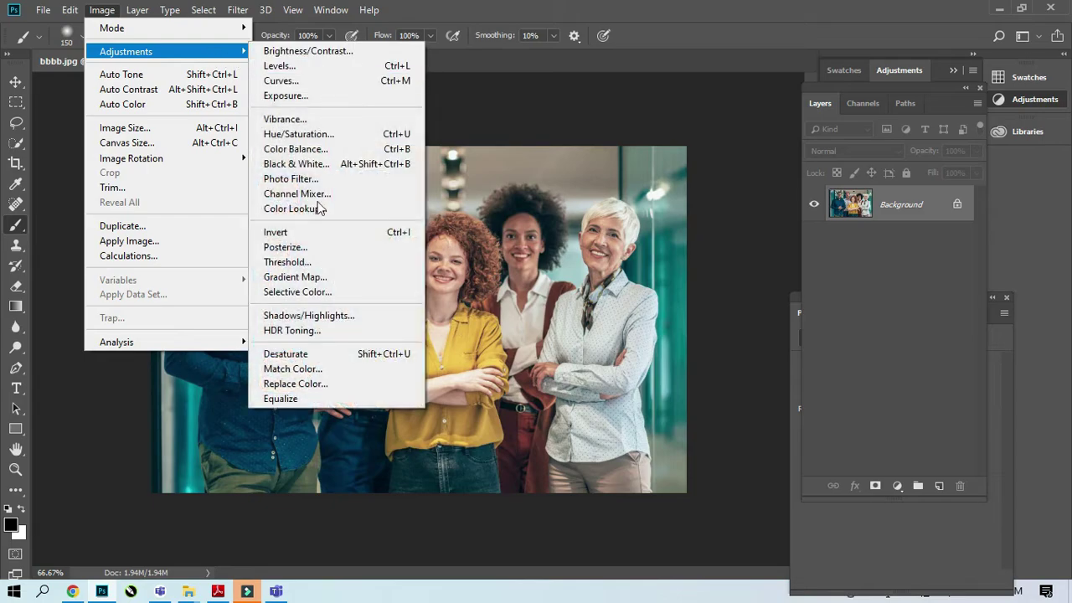
click(280, 353)
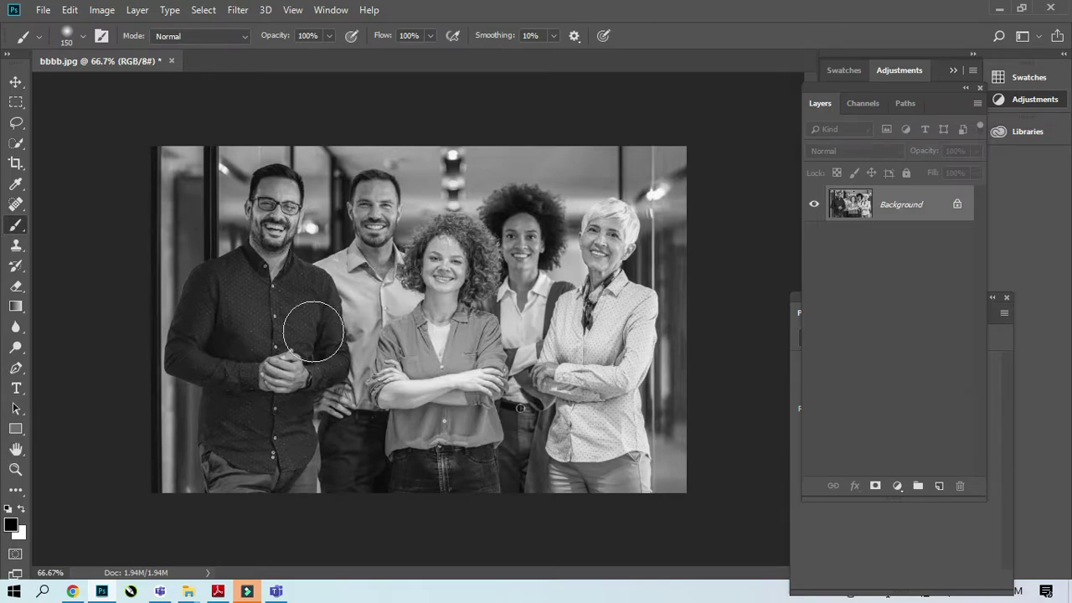
Paint black, and white over it, across the people on the desaturated Background layer to try restoring their colour.
mouse_move(366, 244)
mouse_down()
mouse_move(455, 294)
mouse_move(528, 286)
mouse_move(314, 295)
mouse_move(498, 341)
mouse_move(546, 247)
mouse_move(467, 275)
mouse_move(504, 254)
mouse_up()
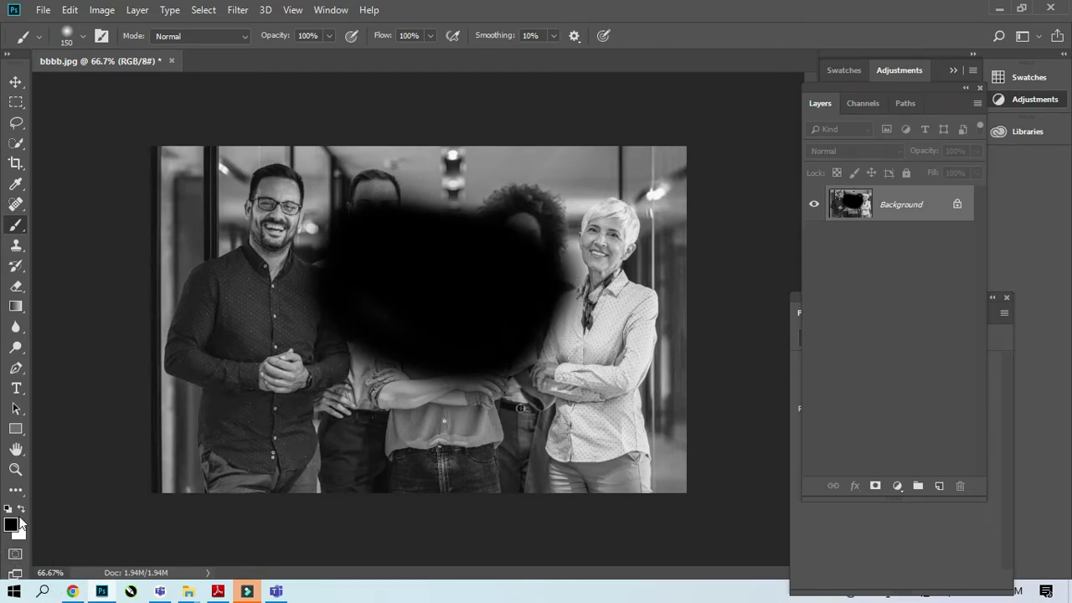
click(20, 509)
mouse_move(347, 292)
mouse_down()
mouse_move(555, 287)
mouse_move(402, 354)
mouse_move(351, 352)
mouse_up()
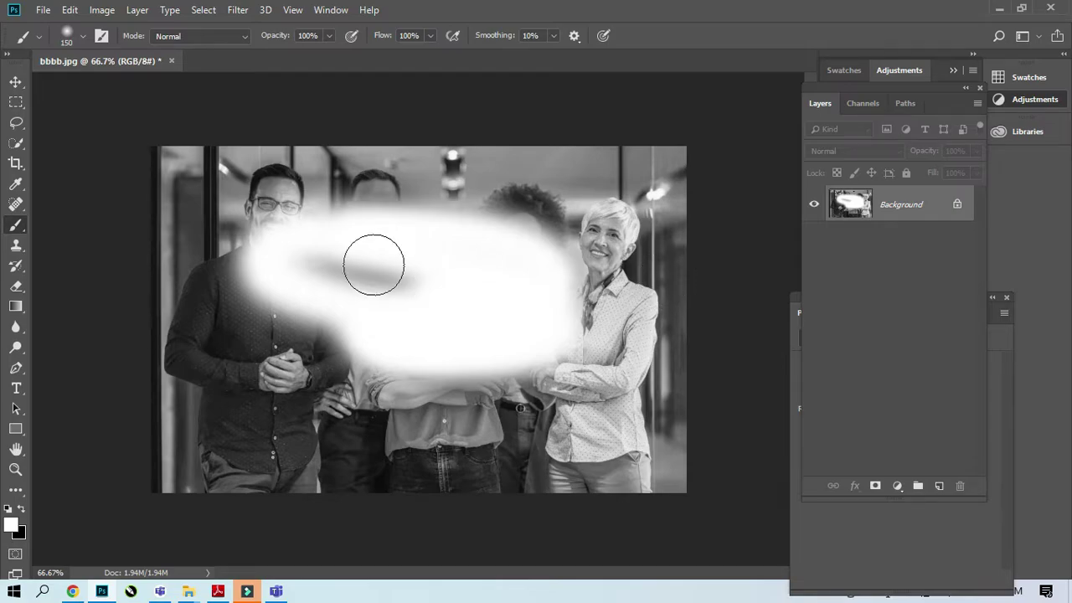
Close the painted bbbb.jpg without saving and reopen the original from the recent files.
click(170, 61)
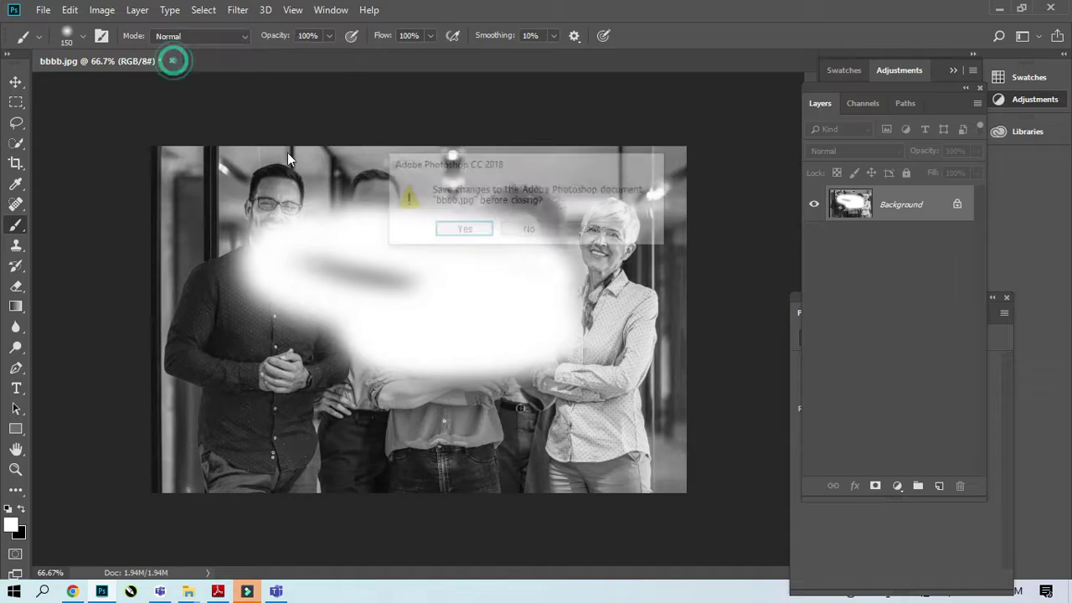
click(507, 233)
click(251, 199)
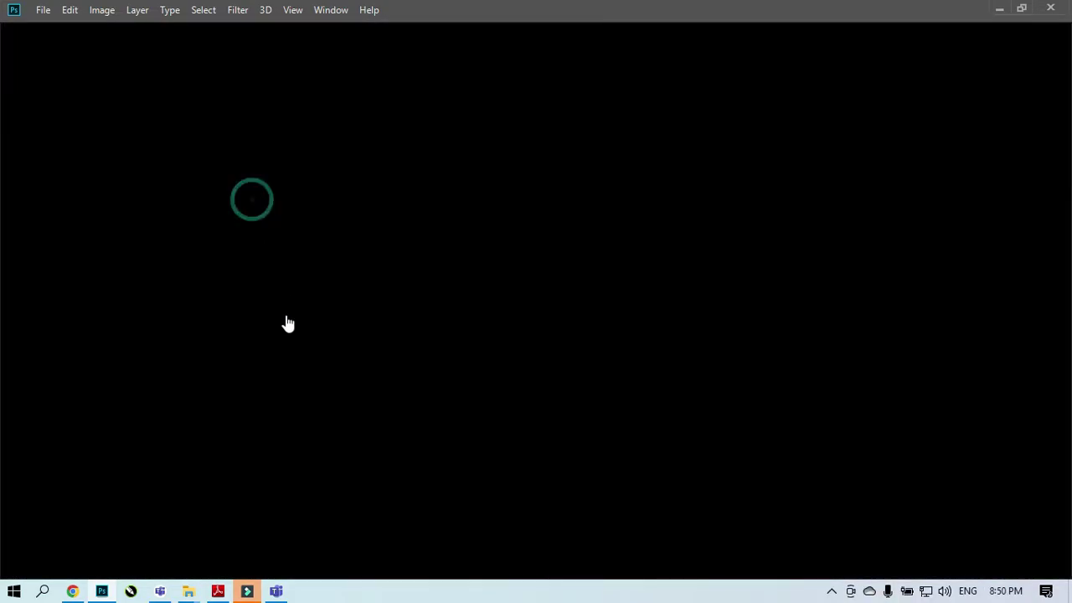
Add a Black & White adjustment layer above the Background of the group photo.
click(898, 488)
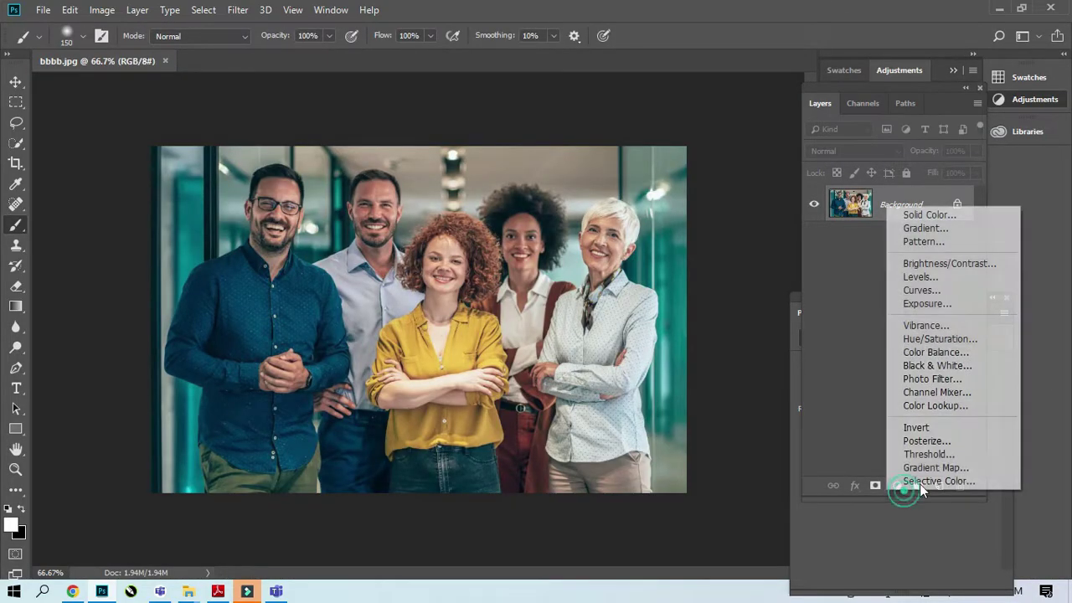
click(926, 372)
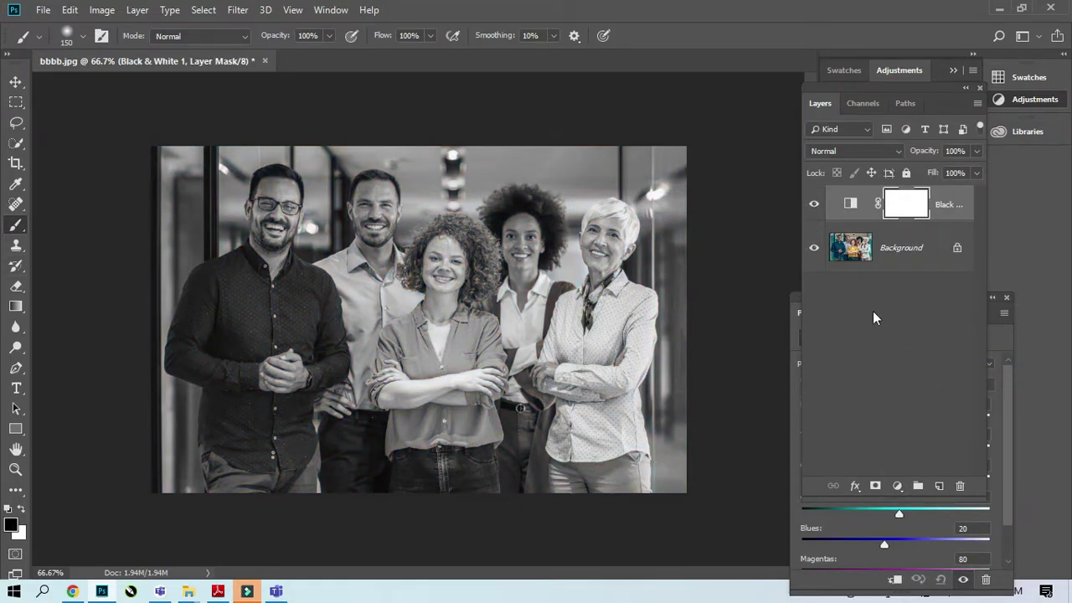
Try the Blue Filter, Darker and Green Filter presets on the Black & White adjustment of the group photo.
click(796, 300)
drag(867, 310, 820, 293)
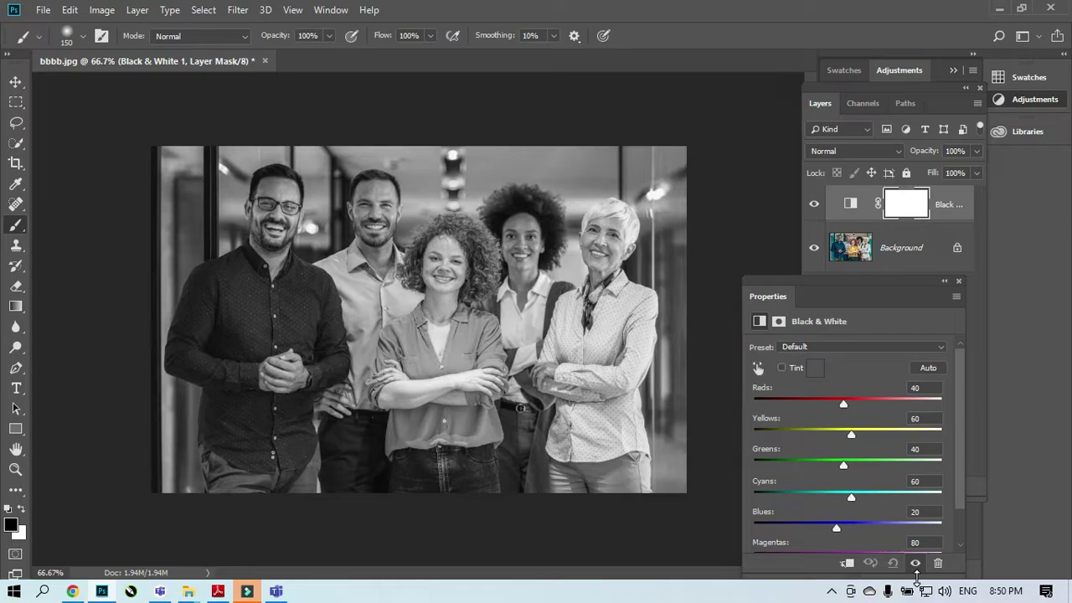
click(847, 349)
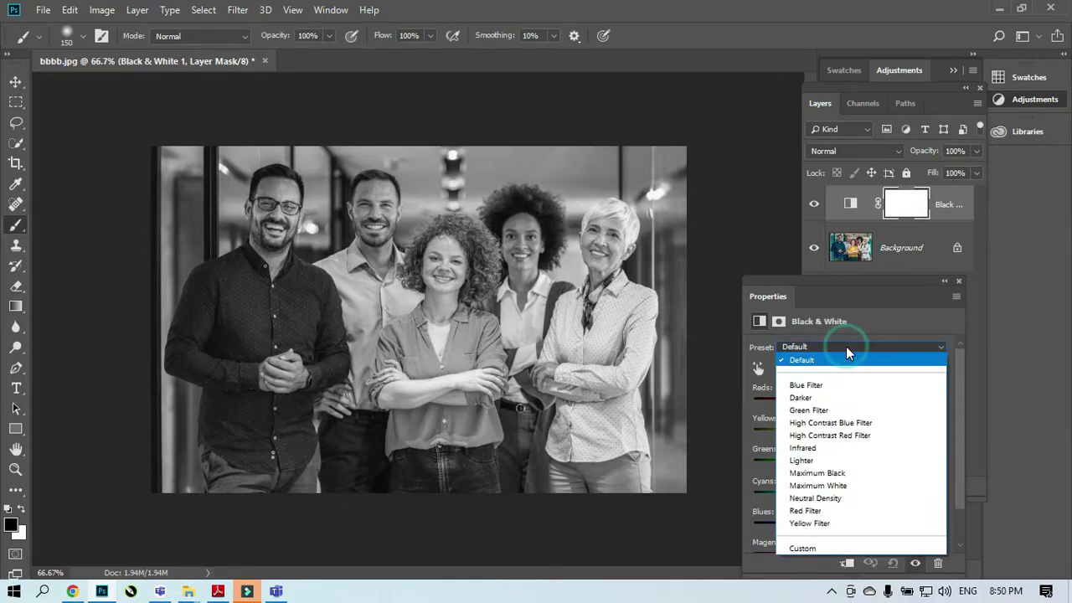
click(823, 386)
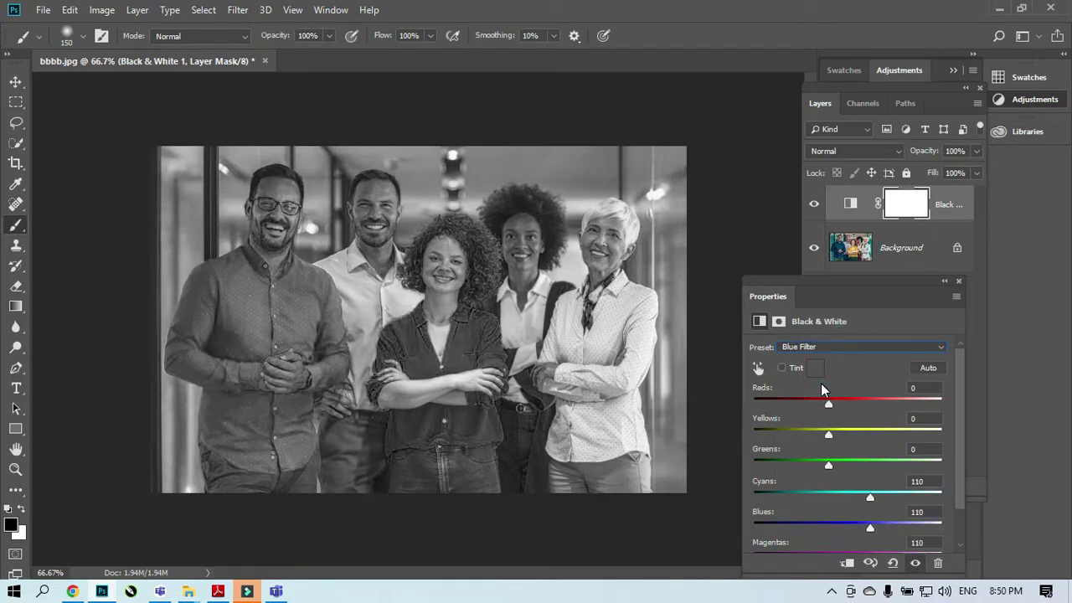
click(842, 348)
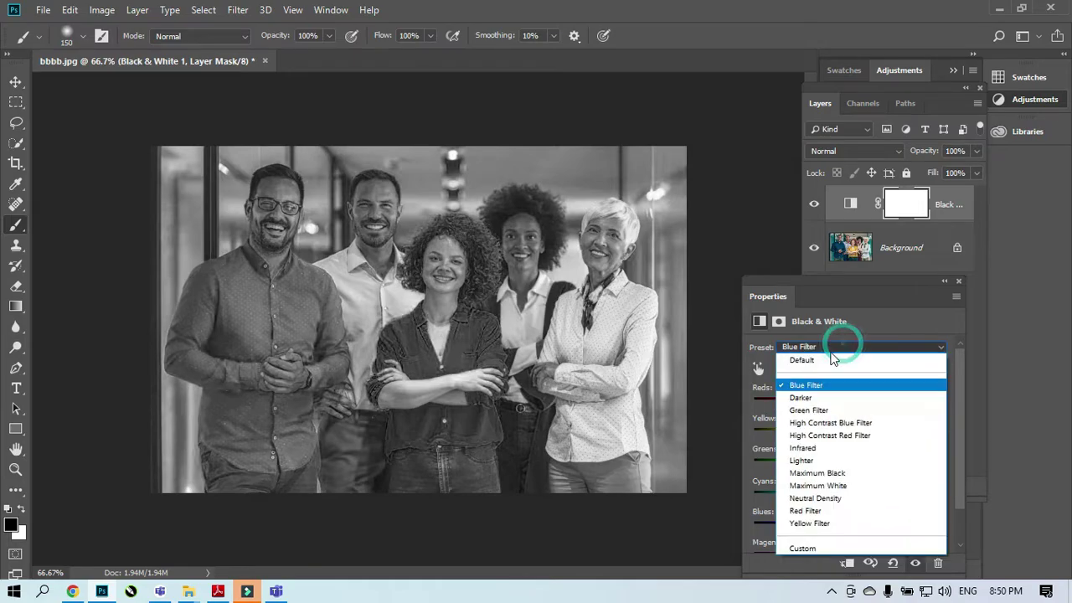
click(808, 396)
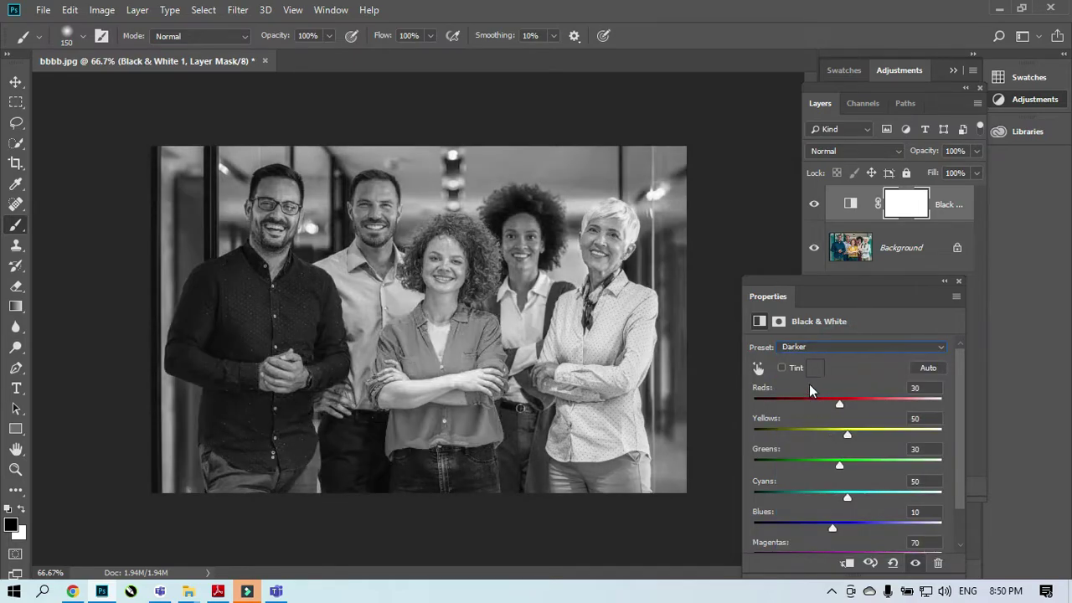
click(825, 348)
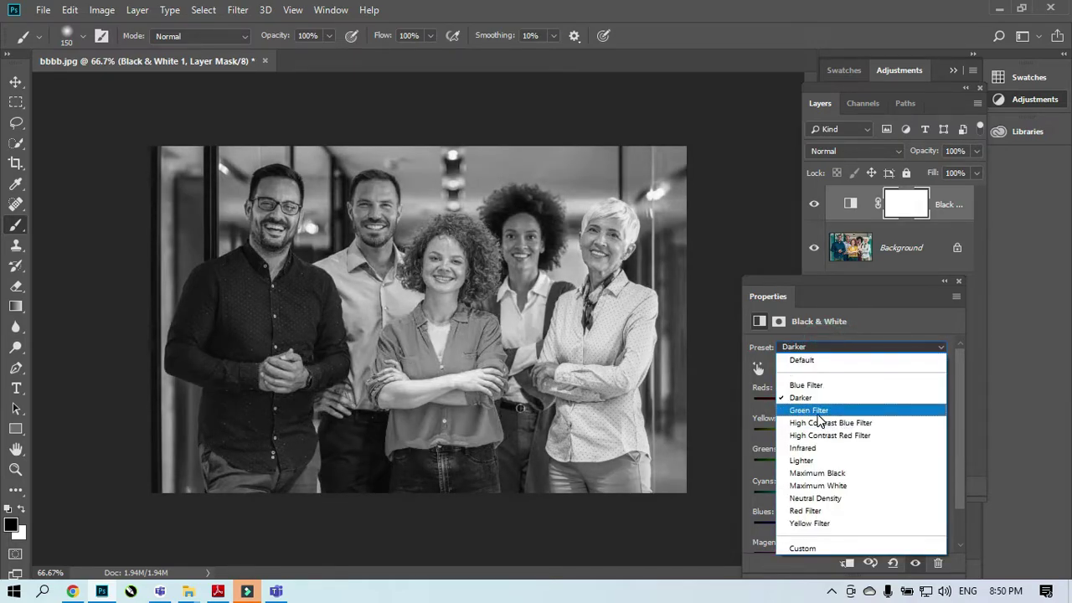
click(816, 409)
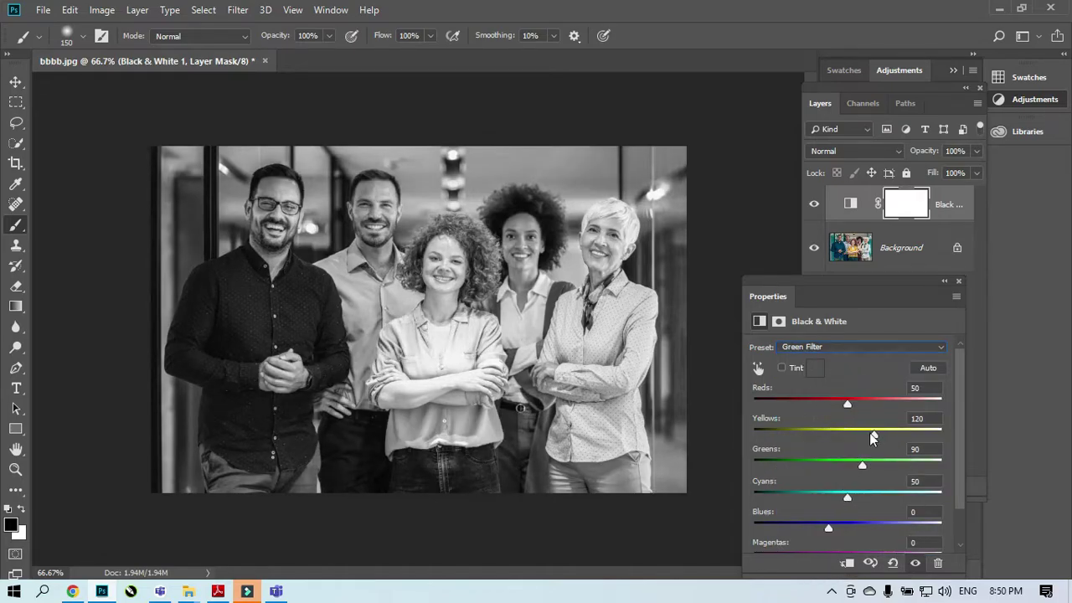
Try the Infrared preset on the Black & White adjustment, then apply the Lighter preset.
click(844, 346)
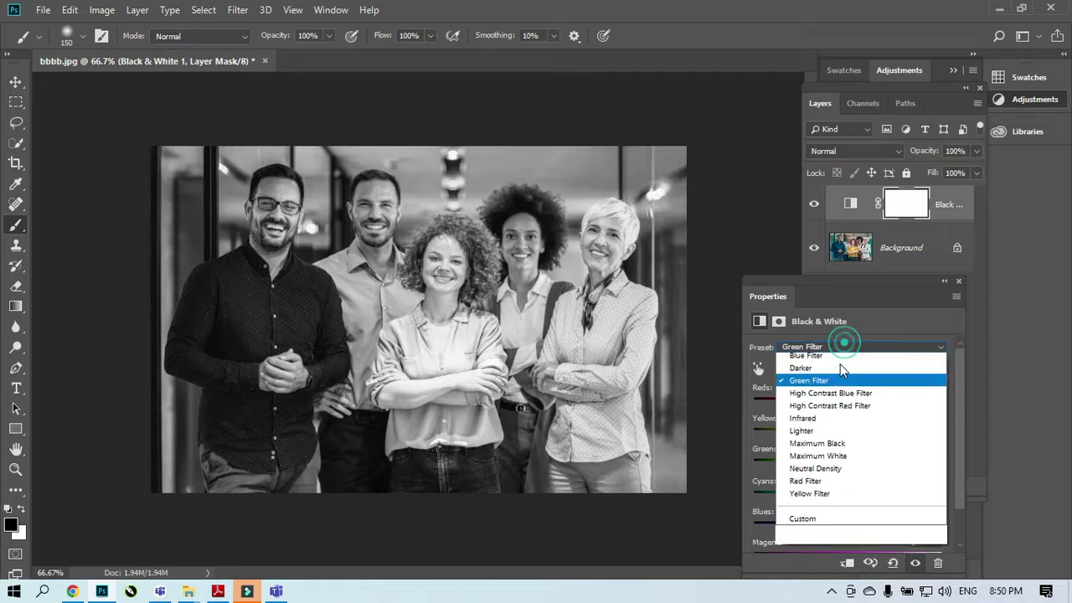
click(904, 442)
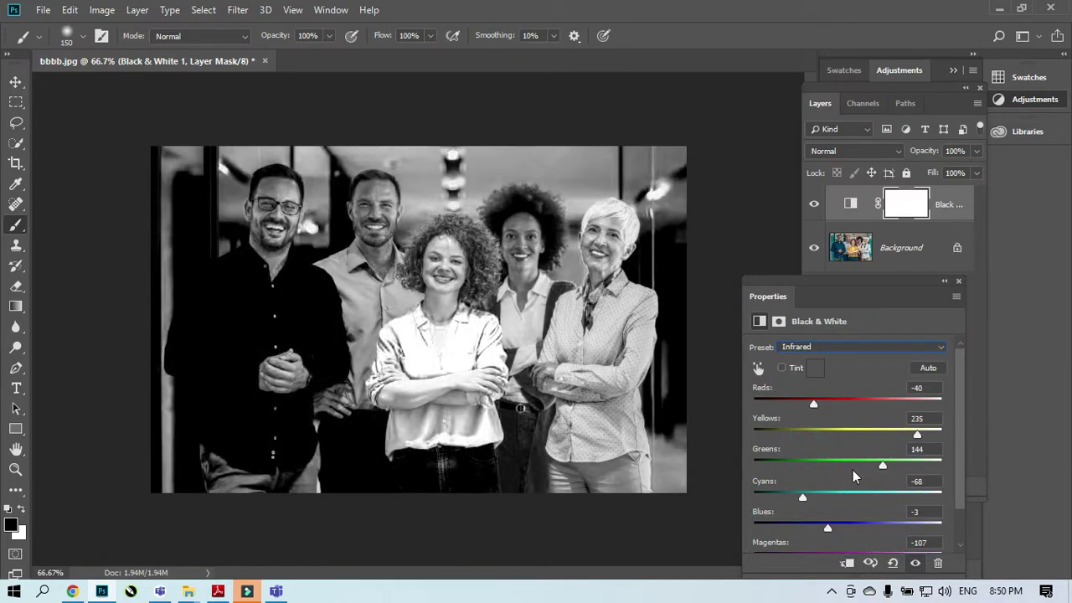
click(850, 345)
click(819, 460)
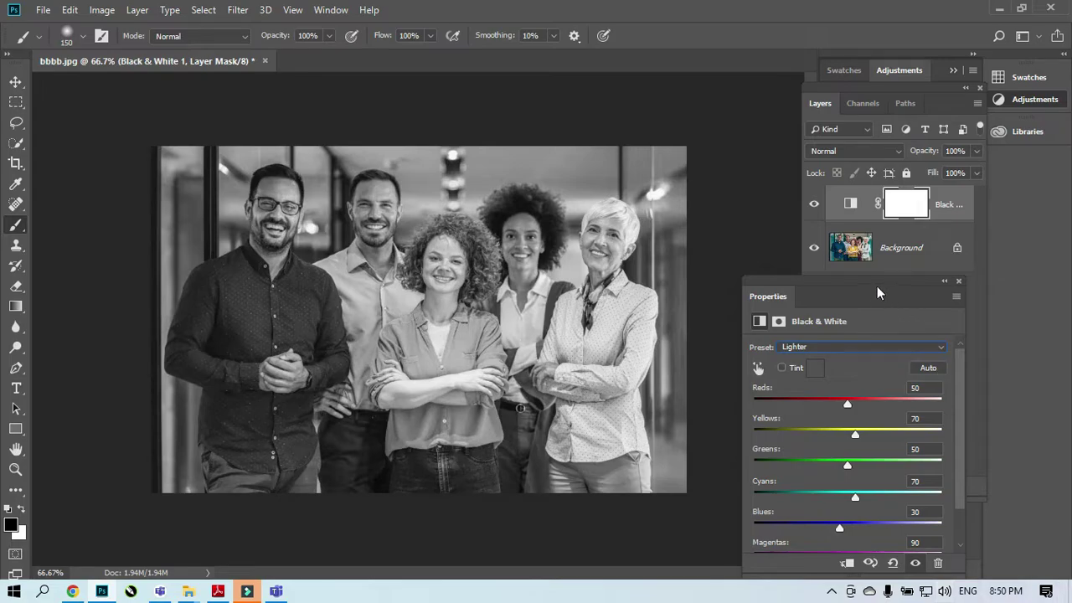
drag(876, 292, 902, 281)
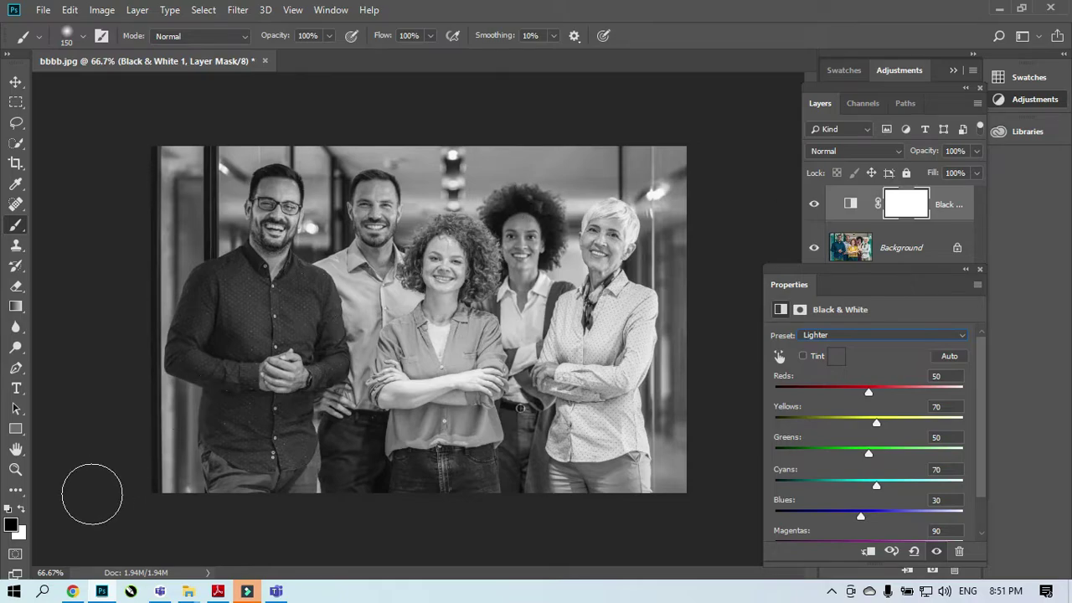
Paint black on the Black & White layer mask over the curly-haired woman in front to reveal her colours.
drag(444, 272, 441, 348)
mouse_move(453, 263)
mouse_down()
mouse_move(439, 317)
mouse_move(406, 369)
mouse_move(409, 394)
mouse_move(422, 354)
mouse_move(417, 477)
mouse_up()
mouse_move(488, 338)
mouse_down()
mouse_move(460, 463)
mouse_move(468, 502)
mouse_move(482, 349)
mouse_move(438, 336)
mouse_move(401, 352)
mouse_up()
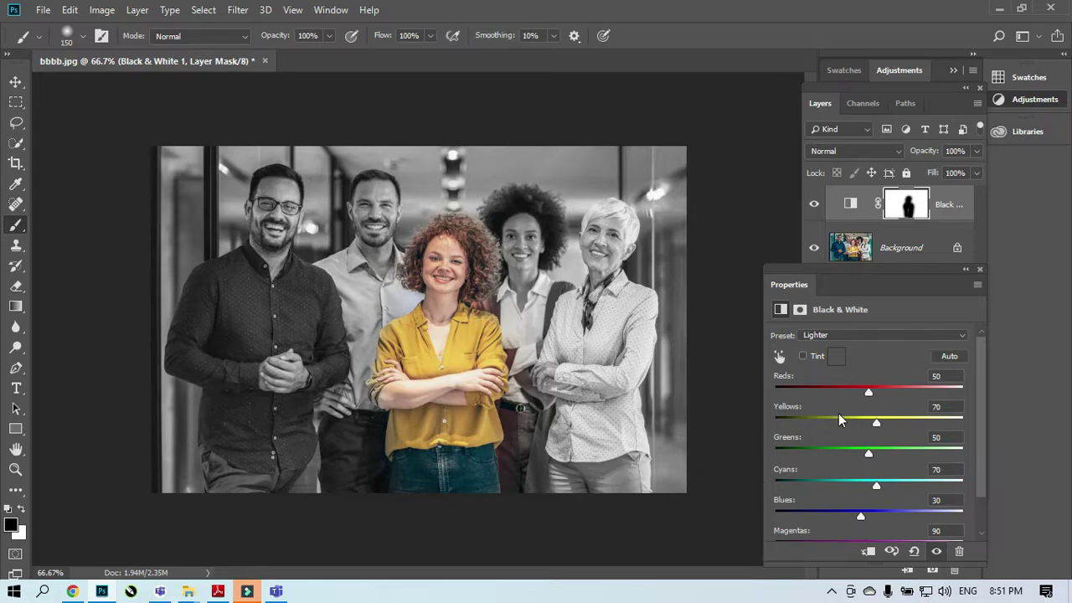
Set the Black & White adjustment's Reds to 223 with on-image adjustment, Yellows to -196 and Blues to -144, and close its properties.
click(778, 358)
drag(549, 155, 537, 178)
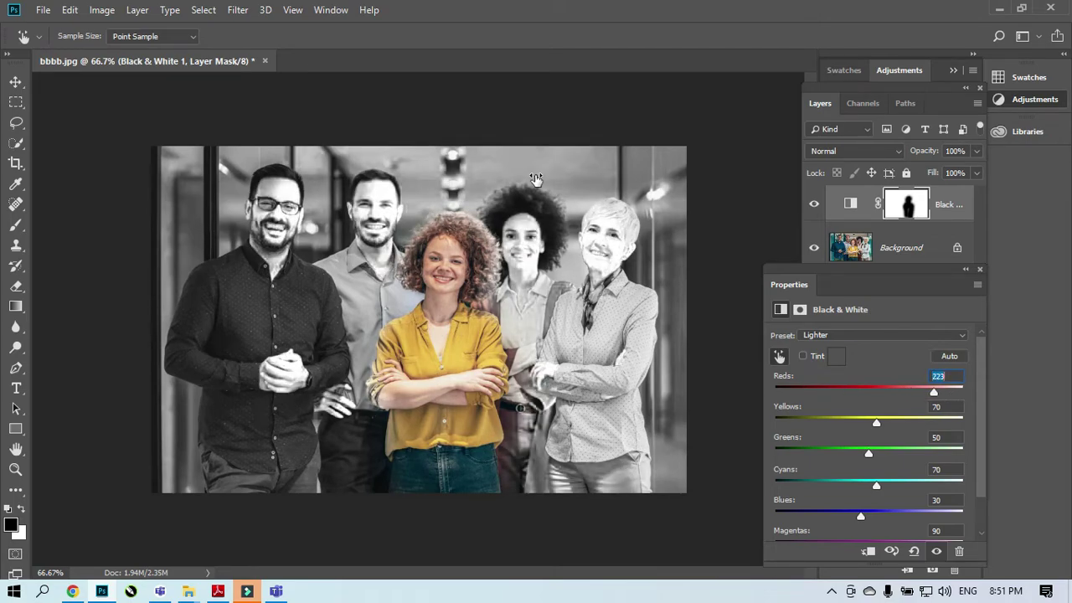
drag(878, 425, 776, 424)
drag(869, 519, 801, 512)
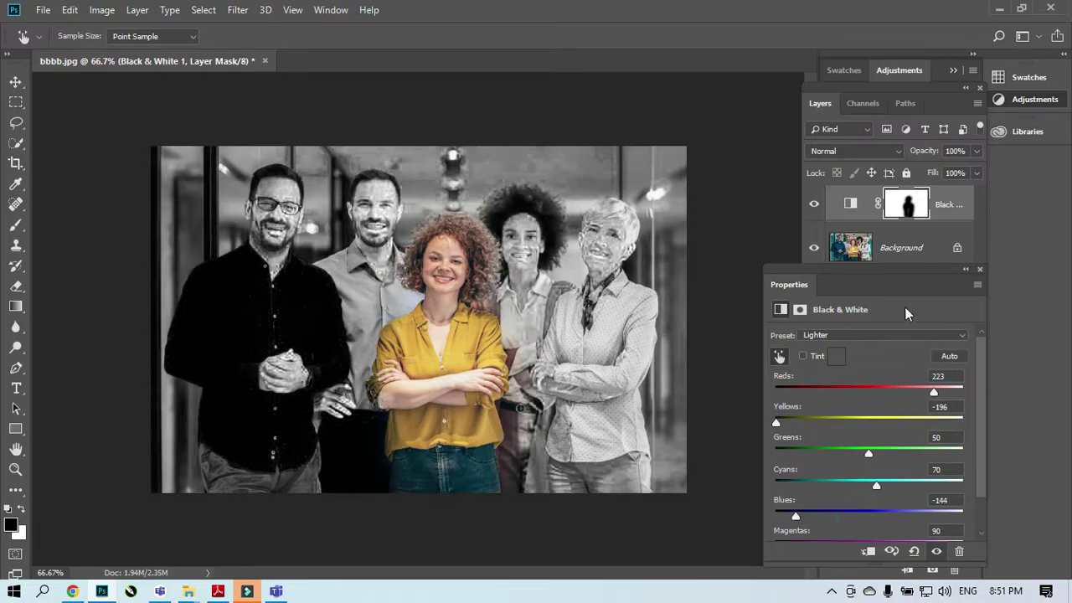
click(981, 271)
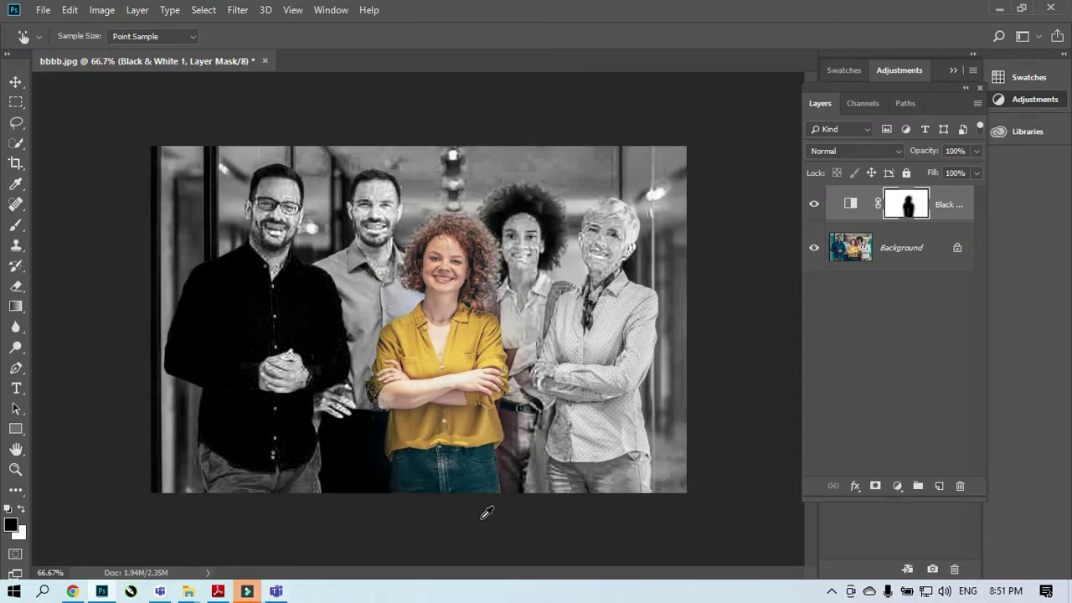
Close bbbb.jpg without saving and open the runway photo of the woman in the red dress from the recent files.
click(263, 62)
click(531, 231)
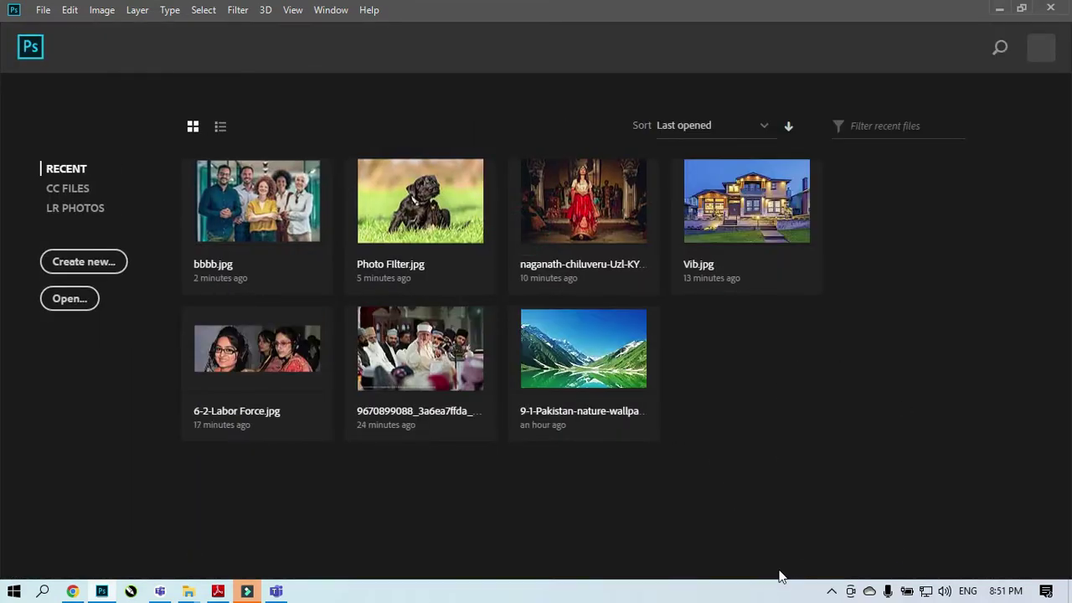
click(599, 265)
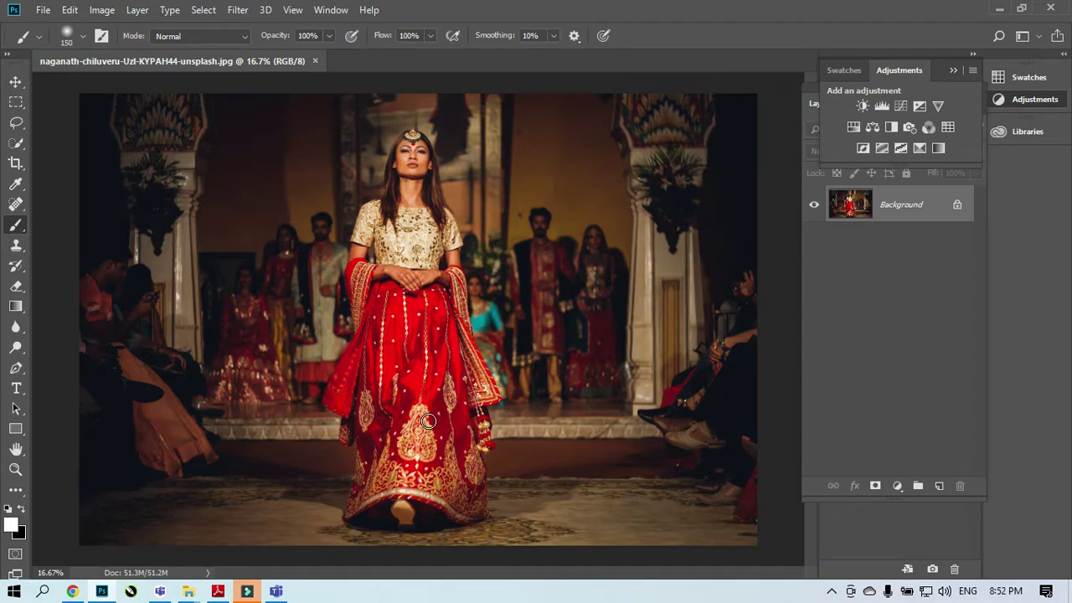
Undo a stray white brush stroke, select the woman in the red dress with the Quick Selection tool and copy her.
drag(418, 165, 404, 323)
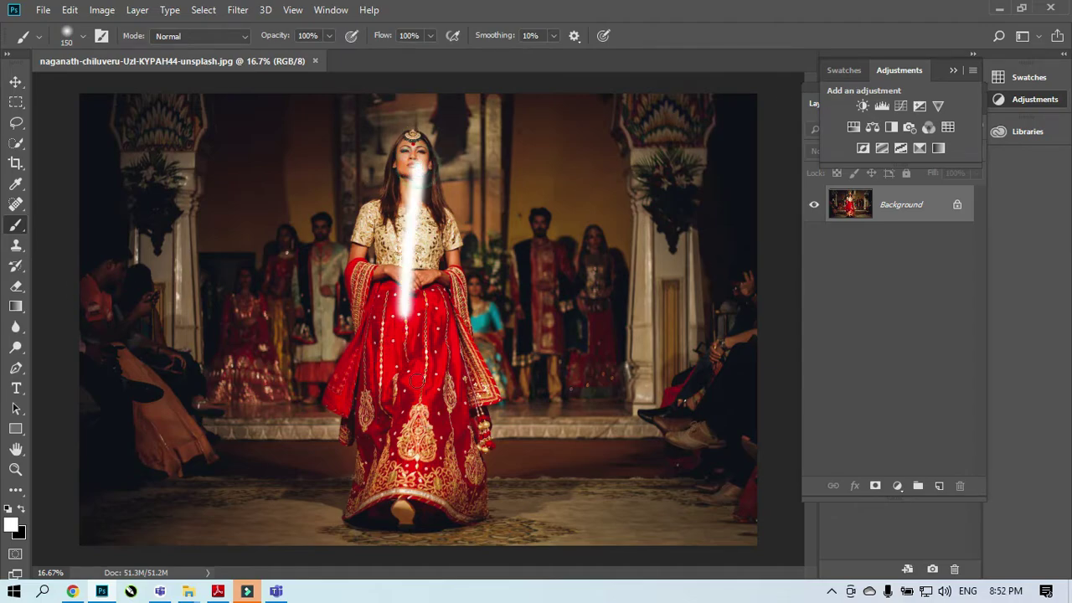
key(ctrl+z)
click(16, 125)
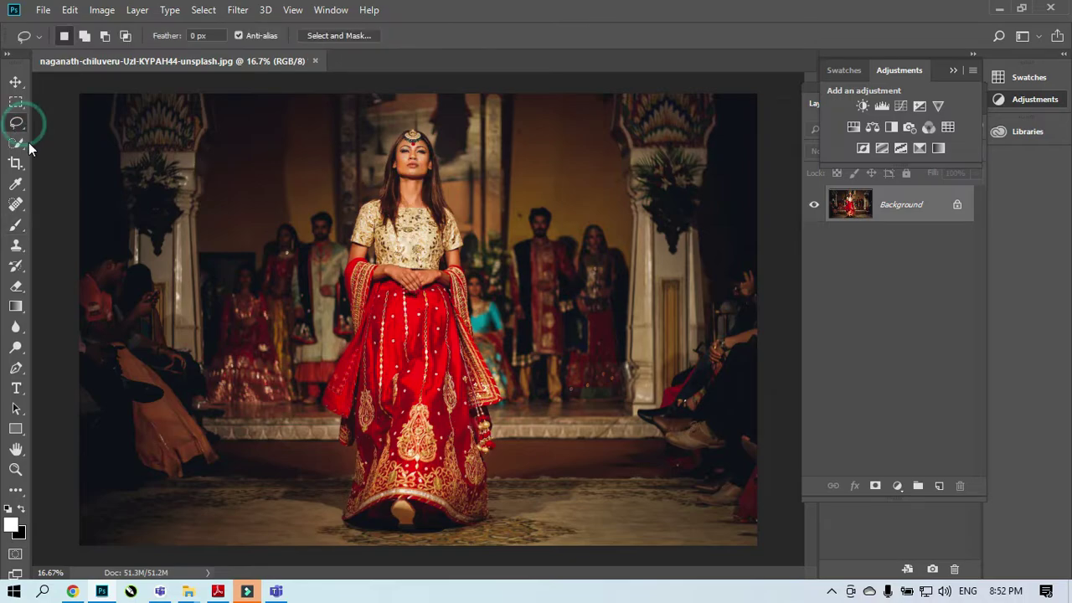
click(16, 142)
drag(400, 151, 405, 234)
key(ctrl+d)
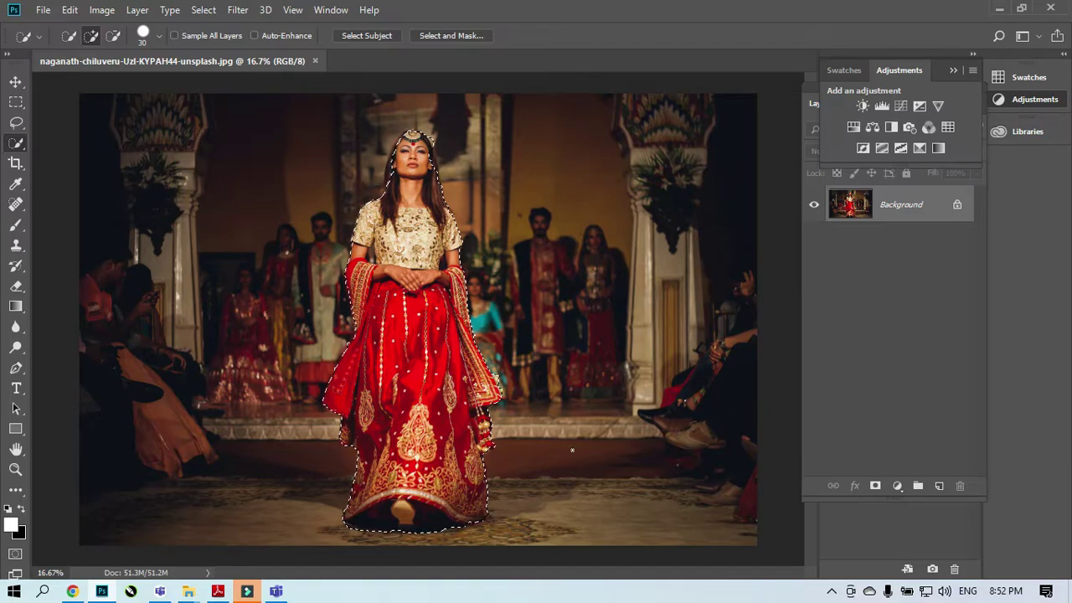
click(73, 12)
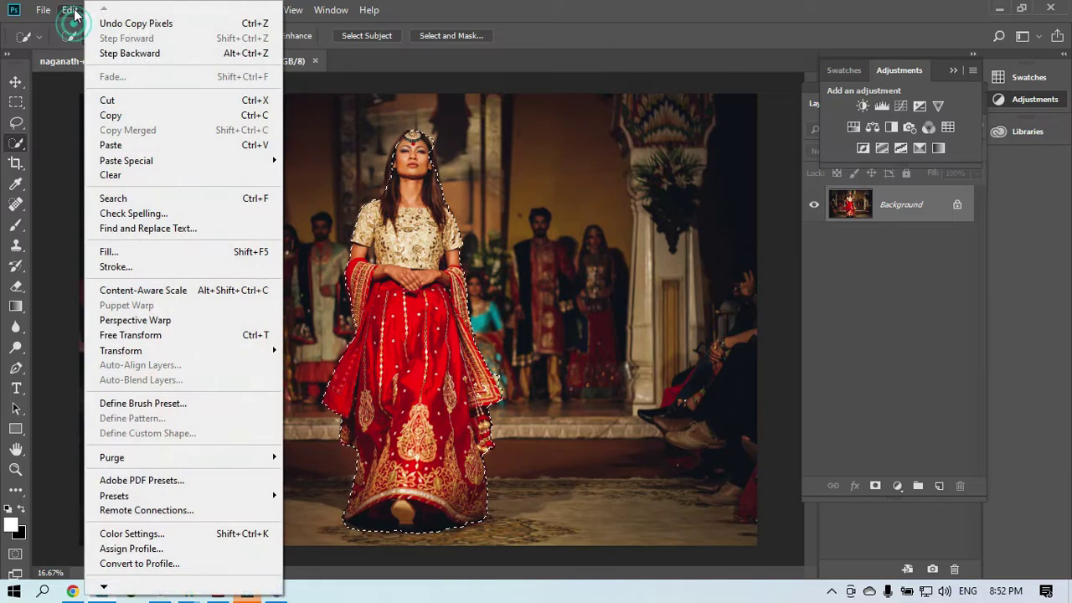
click(112, 113)
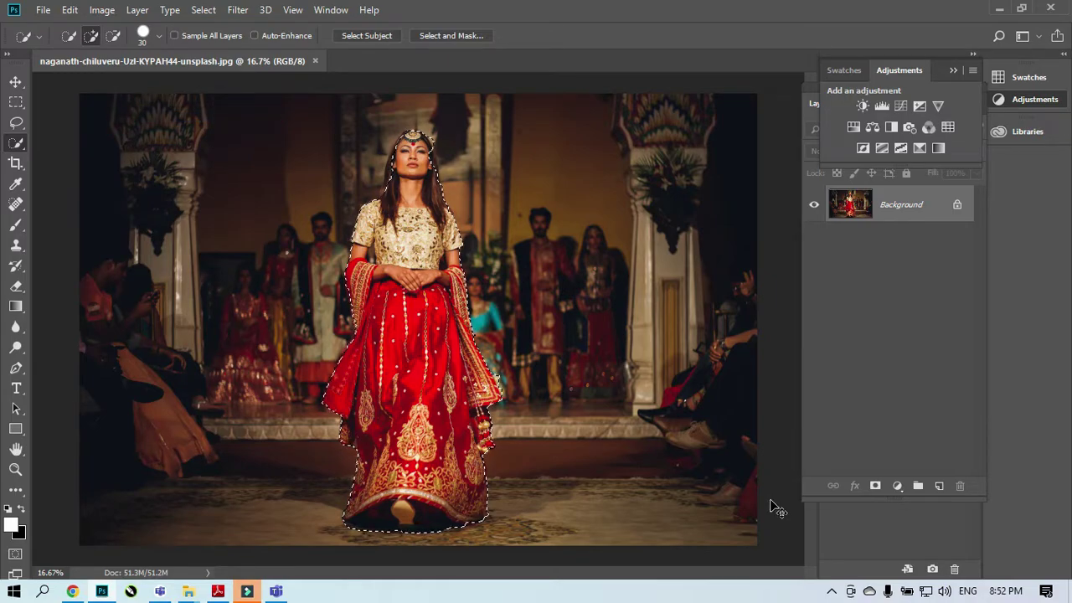
Clear the selection and add a Black & White adjustment layer above the Background of the runway photo.
key(ctrl+d)
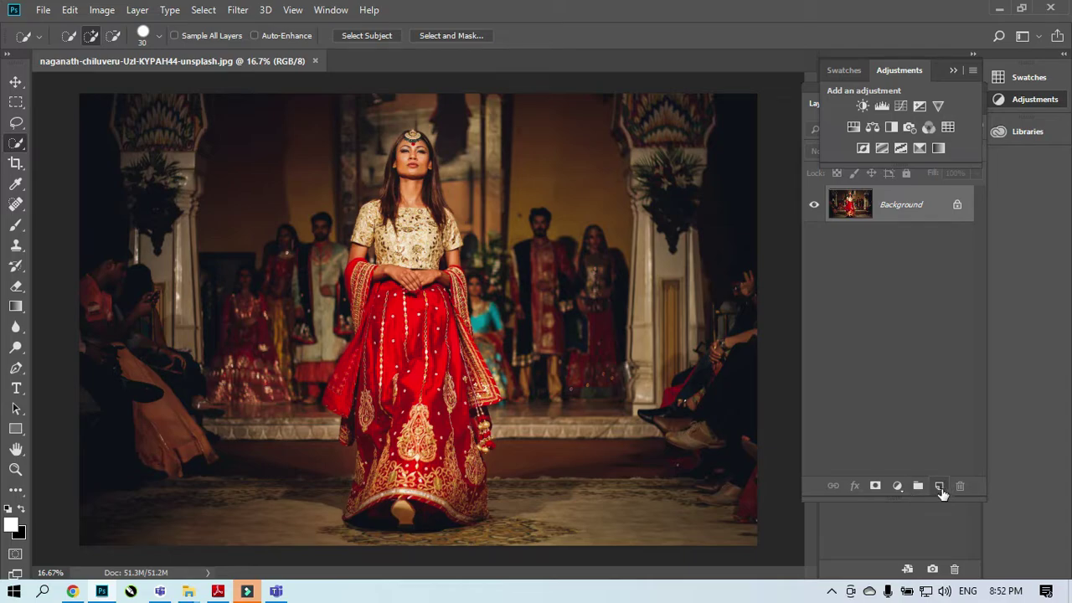
click(898, 487)
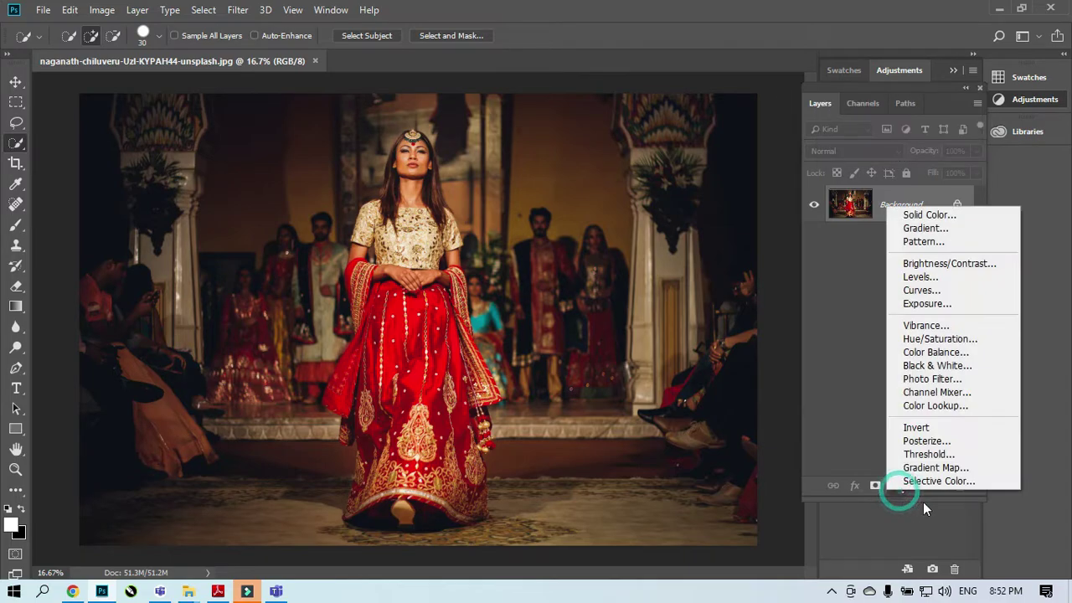
click(951, 368)
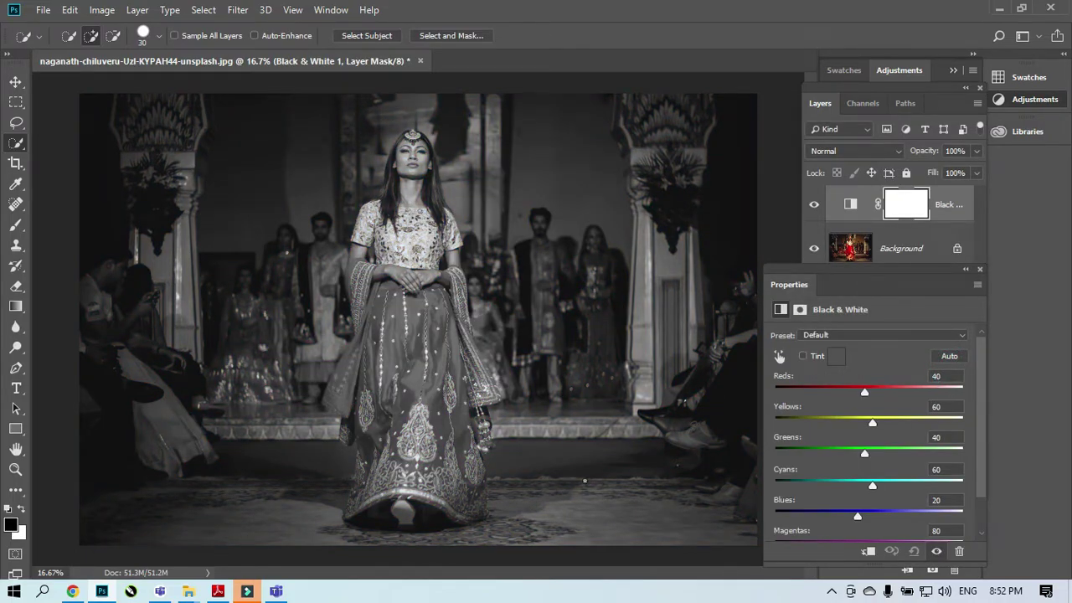
Try pasting the copied colour cutout of the woman above the Black & White layer, and undo the paste.
click(16, 81)
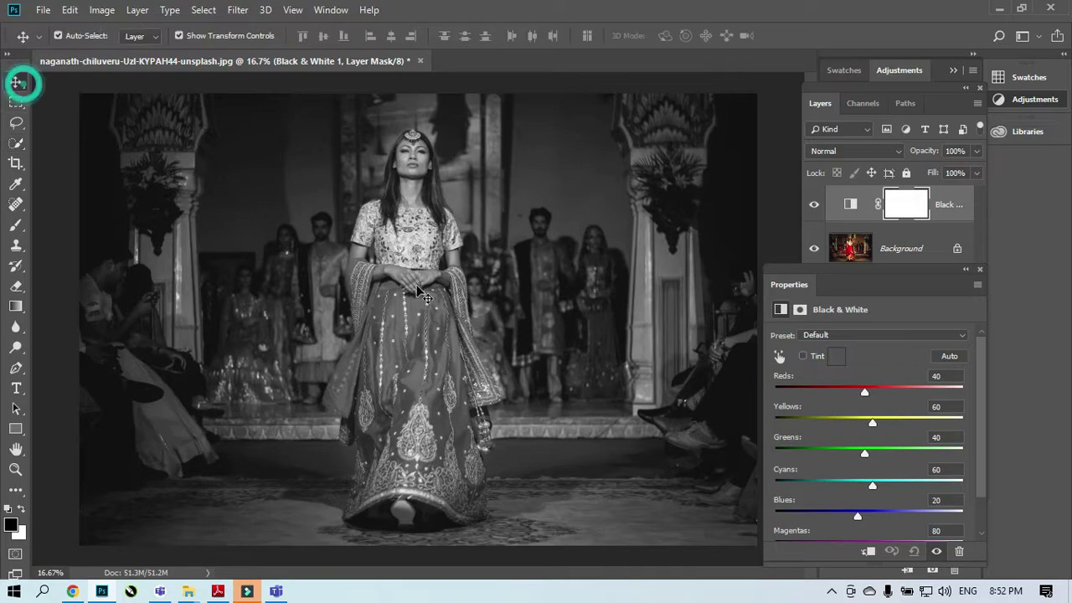
click(416, 289)
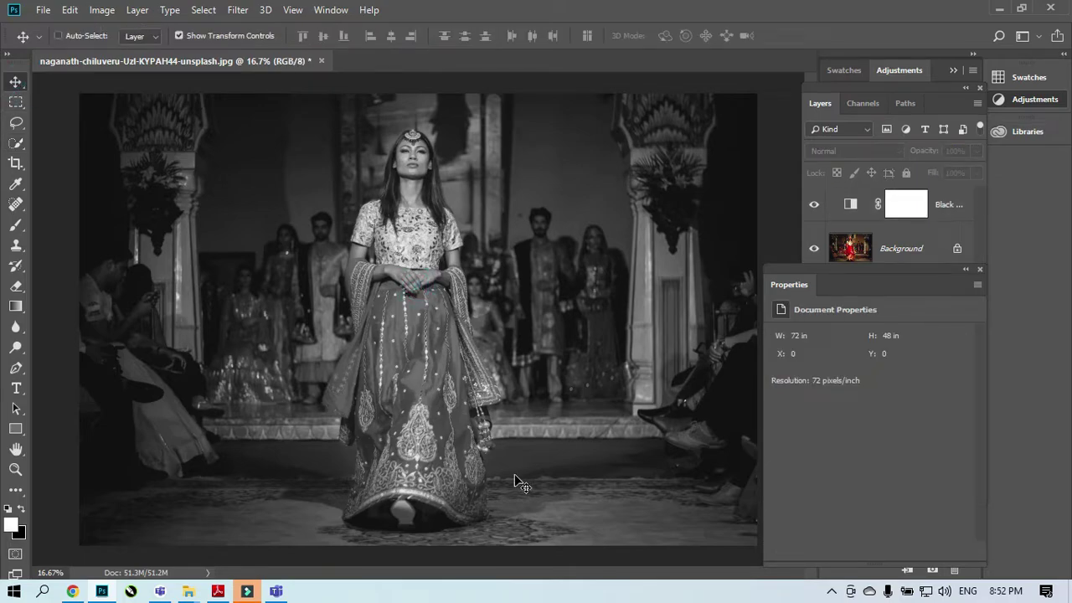
key(ctrl+v)
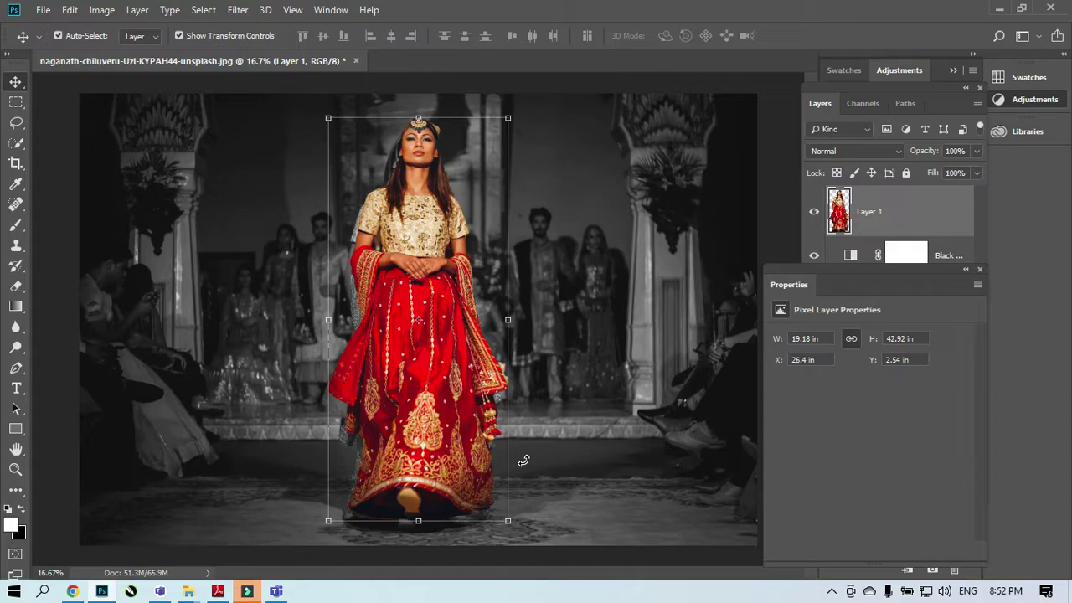
key(ctrl+z)
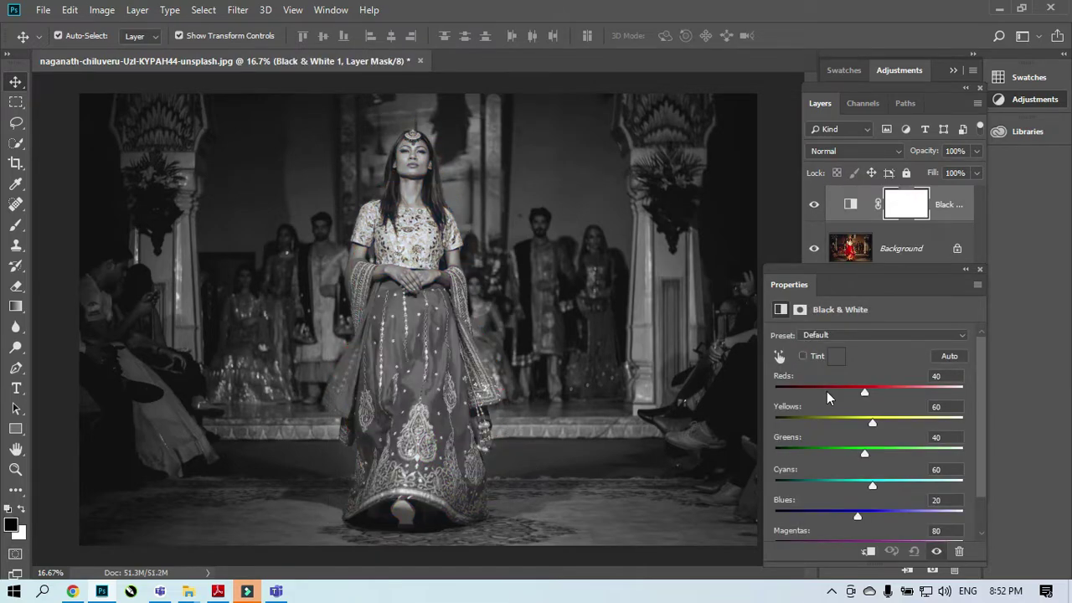
Brush black on the Black & White layer mask over the woman's face, neck and hair to restore their colour.
click(16, 224)
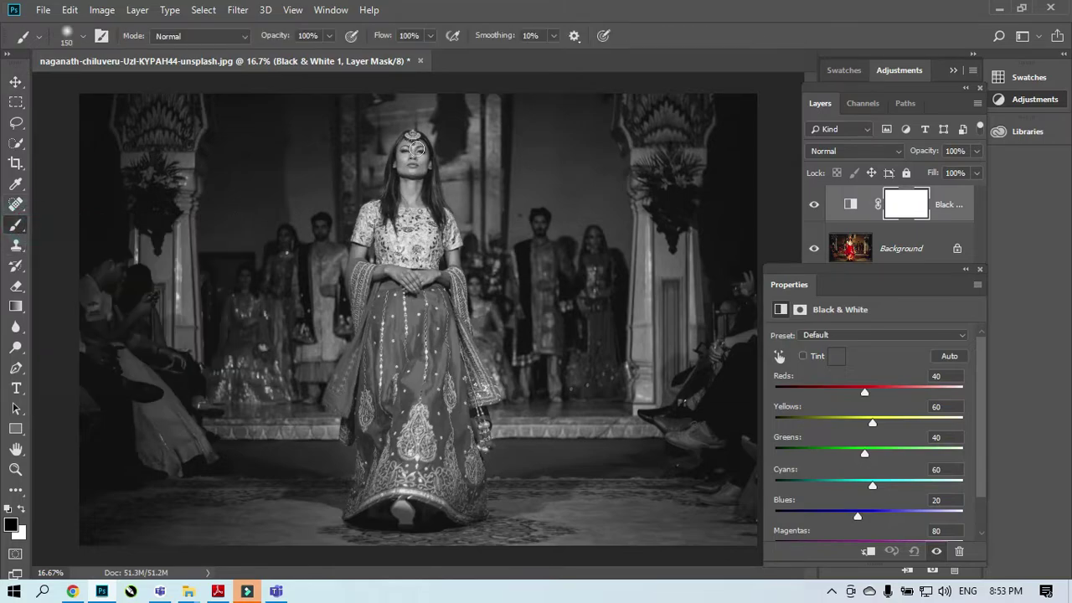
key(ctrl+plus)
key(ctrl+plus)
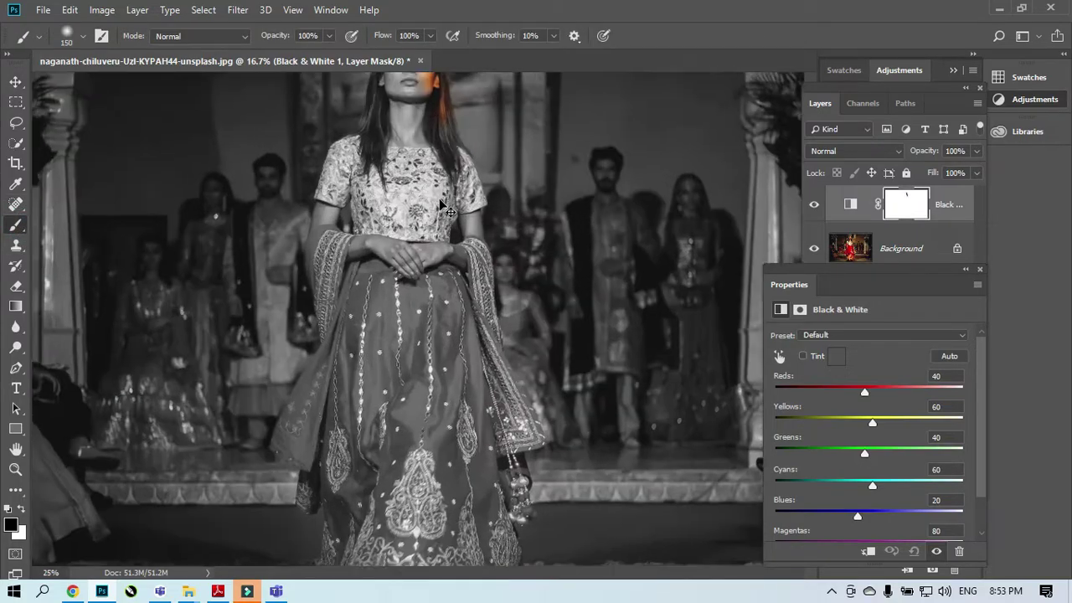
drag(438, 200, 366, 306)
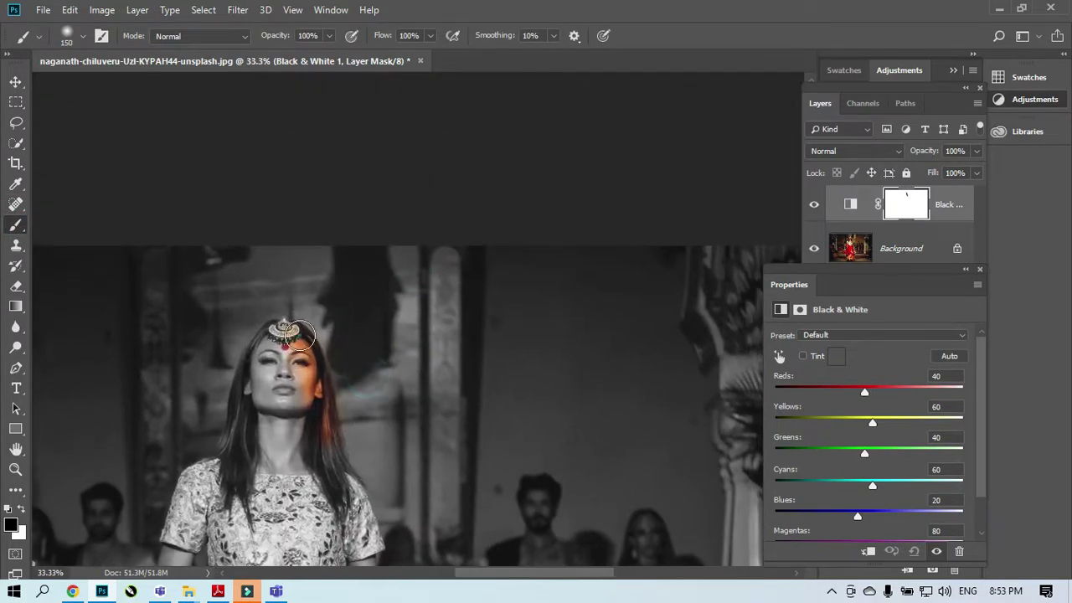
mouse_move(260, 355)
mouse_down()
mouse_move(266, 328)
mouse_move(233, 475)
mouse_move(272, 385)
mouse_move(260, 476)
mouse_move(291, 379)
mouse_move(306, 403)
mouse_move(289, 471)
mouse_up()
drag(229, 495, 290, 284)
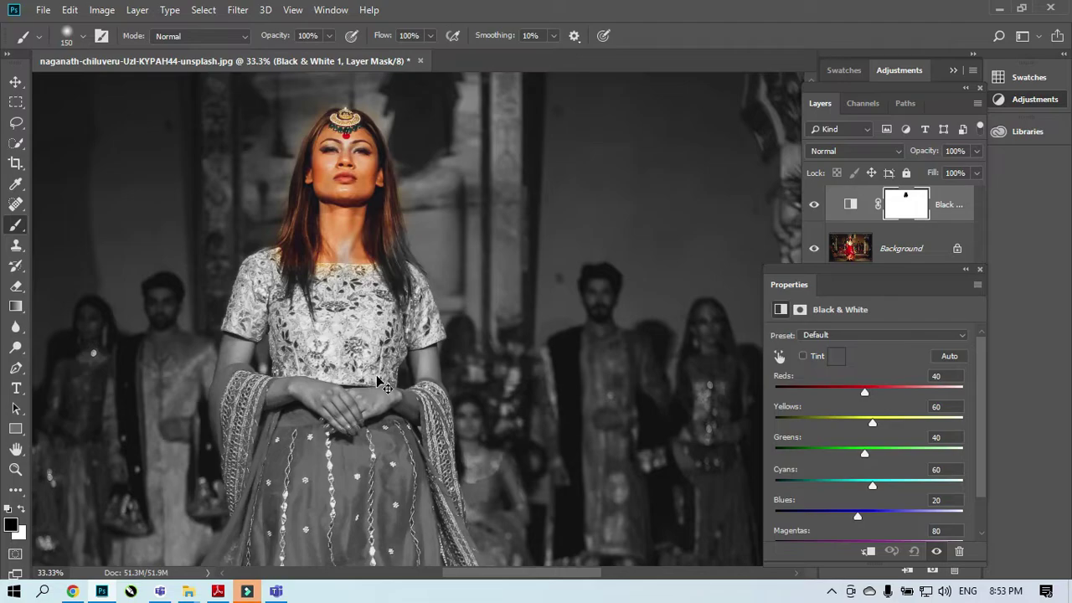
Enlarge the brush to 300 and paint black on the mask over the woman's red skirt and the hanging shawl ends.
key(ctrl+minus)
drag(452, 491, 487, 187)
drag(380, 179, 382, 268)
key(bracketright)
key(bracketright)
key(bracketright)
key(bracketright)
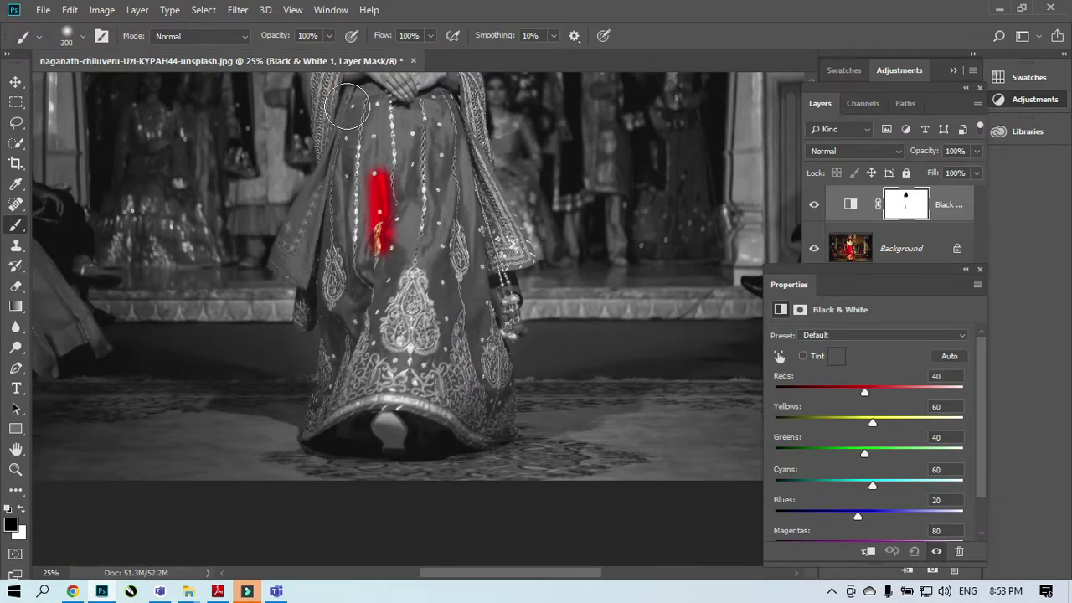
mouse_move(348, 99)
mouse_down()
mouse_move(455, 125)
mouse_move(394, 145)
mouse_move(374, 127)
mouse_move(451, 107)
mouse_move(431, 353)
mouse_up()
drag(476, 142, 475, 368)
mouse_move(495, 204)
mouse_down()
mouse_move(502, 280)
mouse_move(486, 410)
mouse_move(330, 427)
mouse_move(478, 440)
mouse_move(329, 381)
mouse_move(366, 349)
mouse_move(435, 202)
mouse_move(369, 255)
mouse_move(313, 194)
mouse_move(290, 258)
mouse_move(317, 294)
mouse_move(311, 312)
mouse_move(445, 194)
mouse_up()
key(ctrl+minus)
key(ctrl+minus)
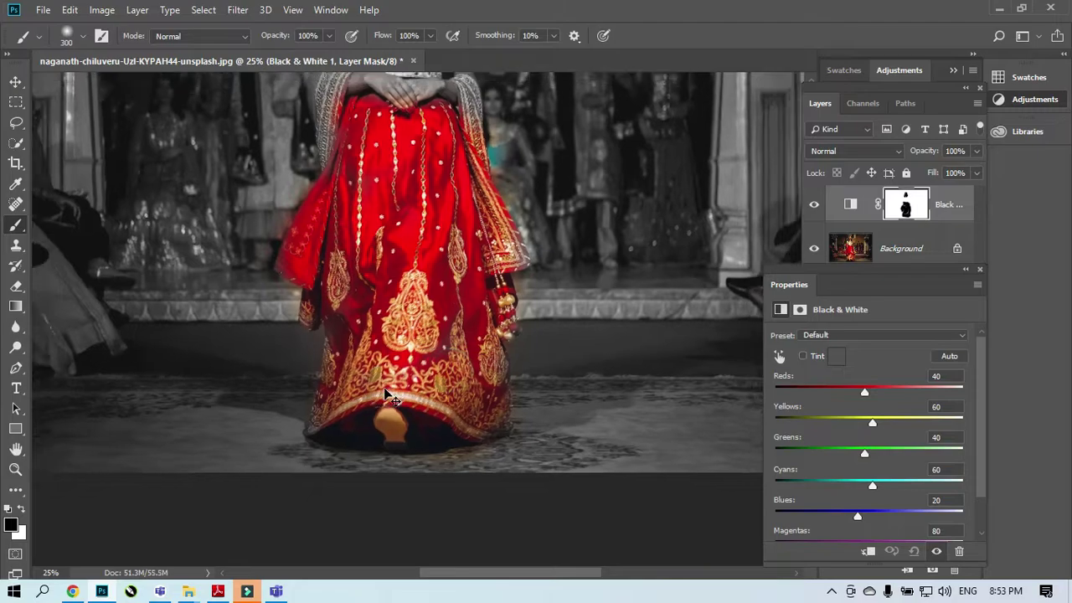
Close the runway photo without saving, and view the Photo Filter page of Lecture 9.pdf in Adobe Reader before returning to Photoshop.
click(419, 61)
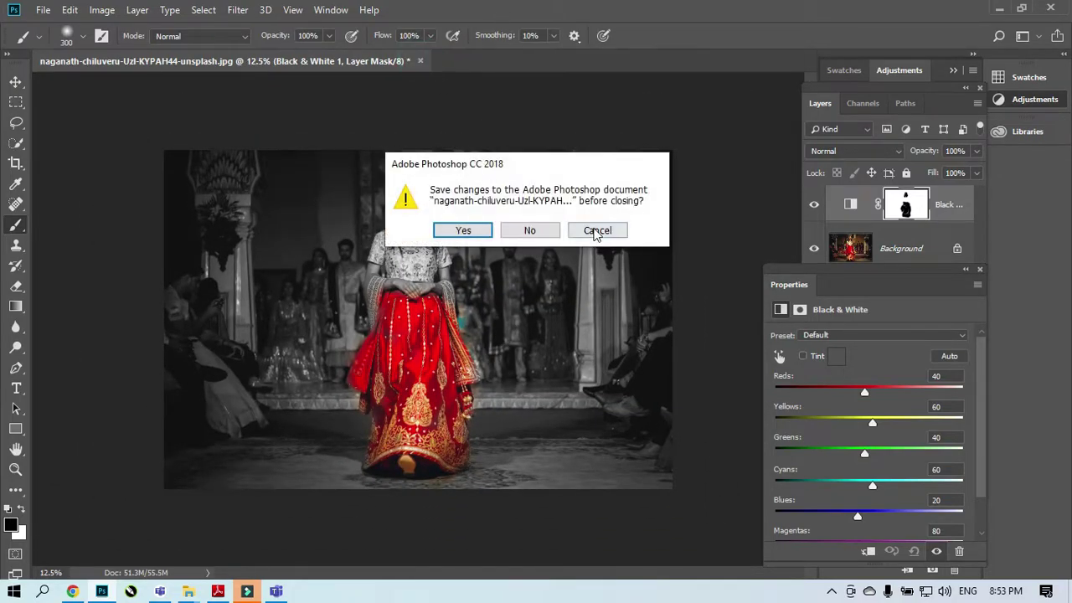
click(542, 227)
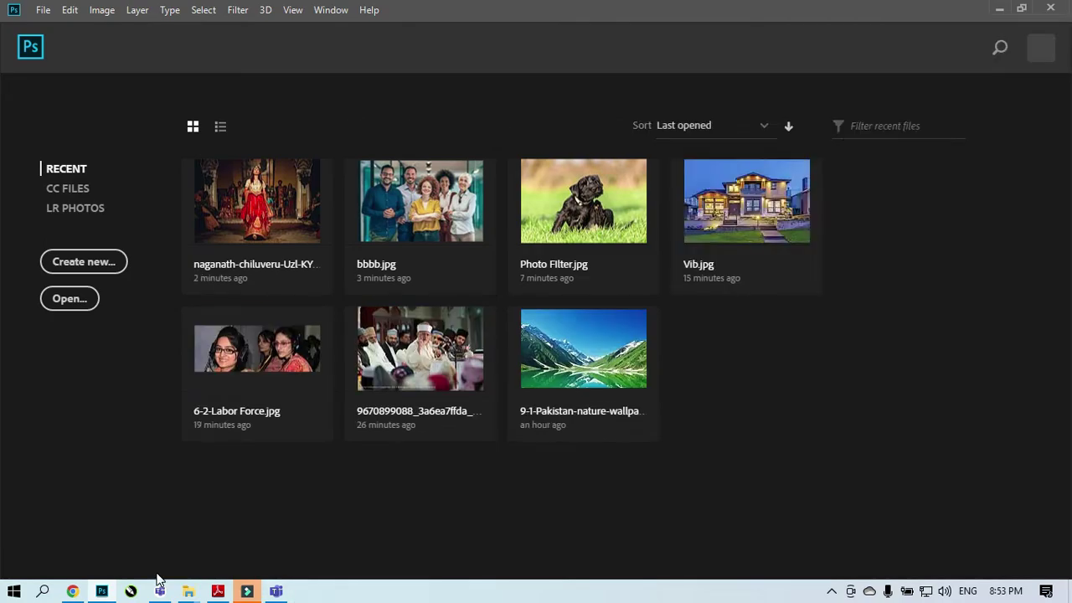
click(218, 592)
scroll(604, 376, down, 1)
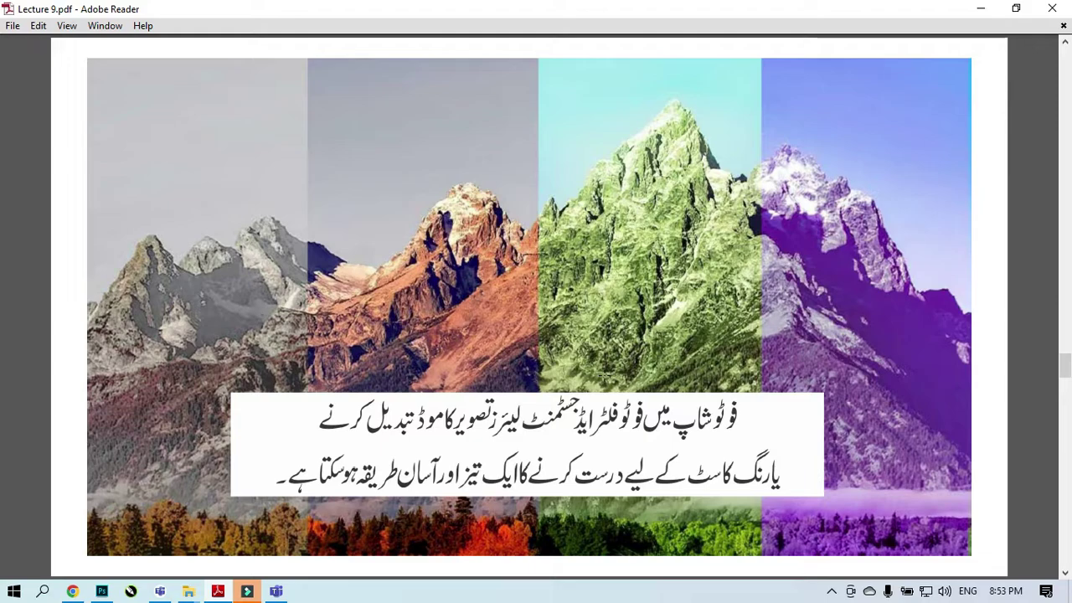
key(alt+Tab)
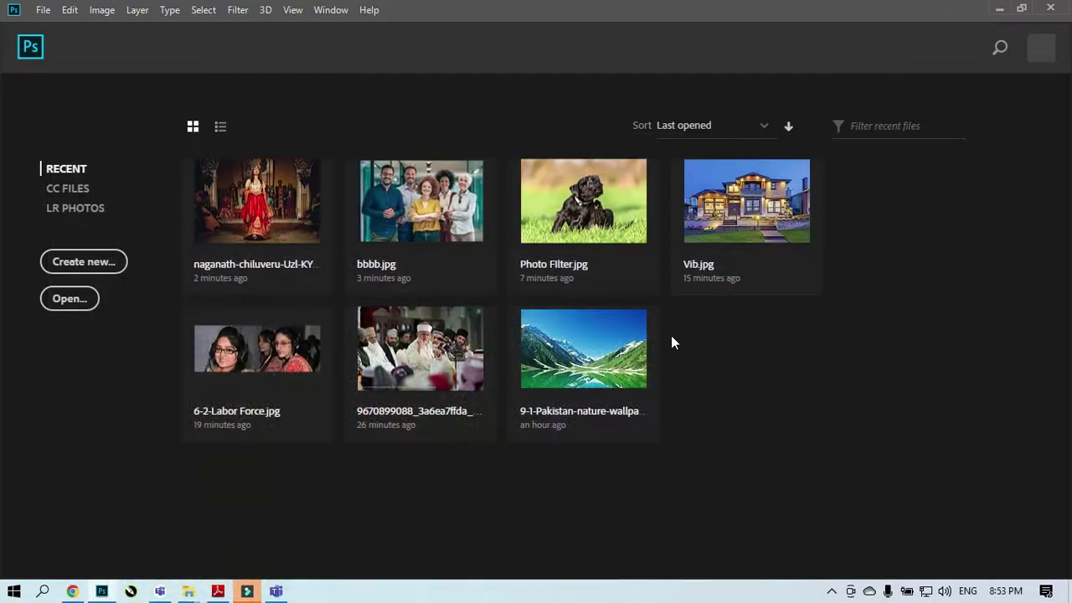
Open the recent file bbbb.jpg and add a Photo Filter adjustment layer above its Background.
click(442, 205)
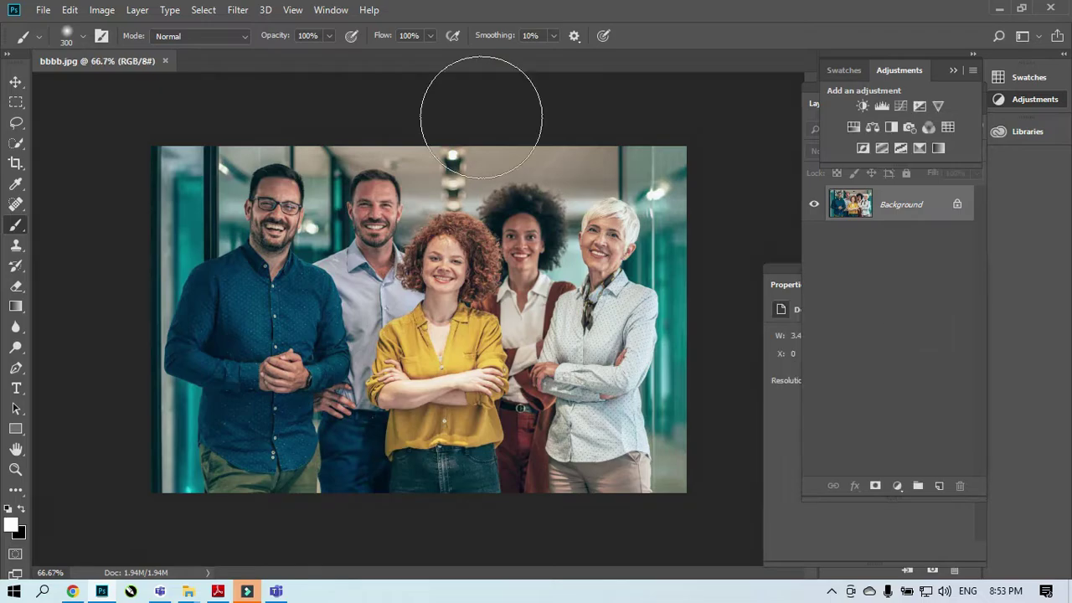
click(898, 489)
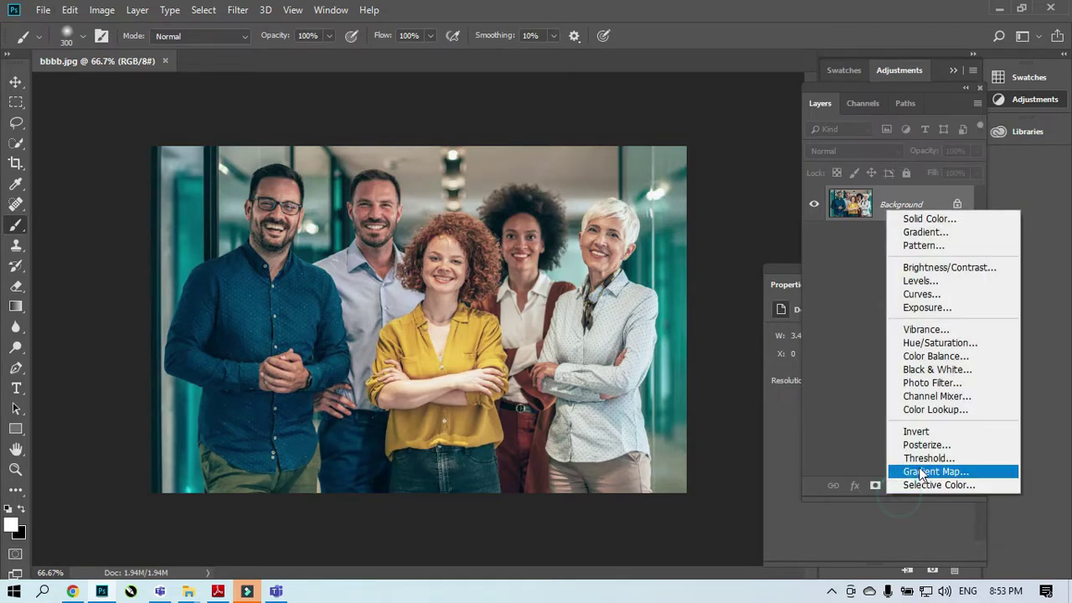
click(926, 385)
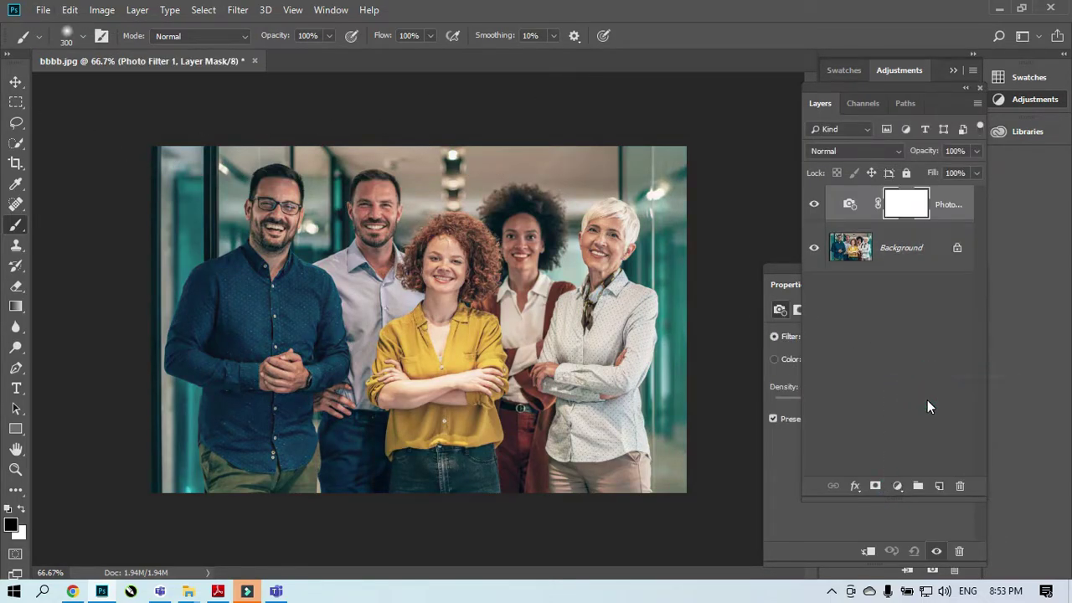
click(784, 279)
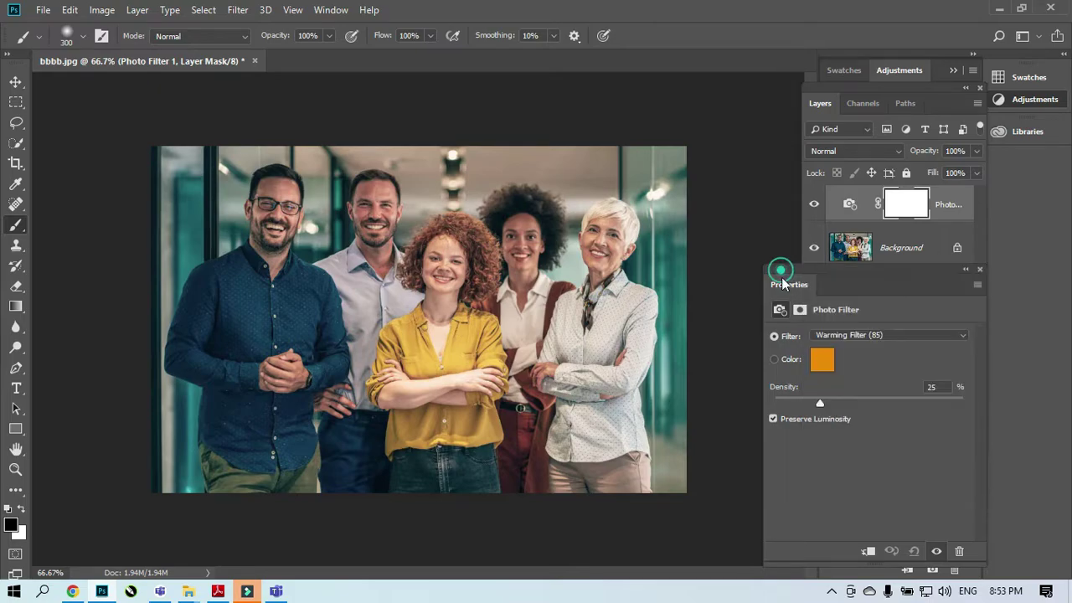
Try Warming Filter (85) at densities up to 89%, and switch to Warming Filter (LBA) at 45% density.
click(890, 334)
click(890, 335)
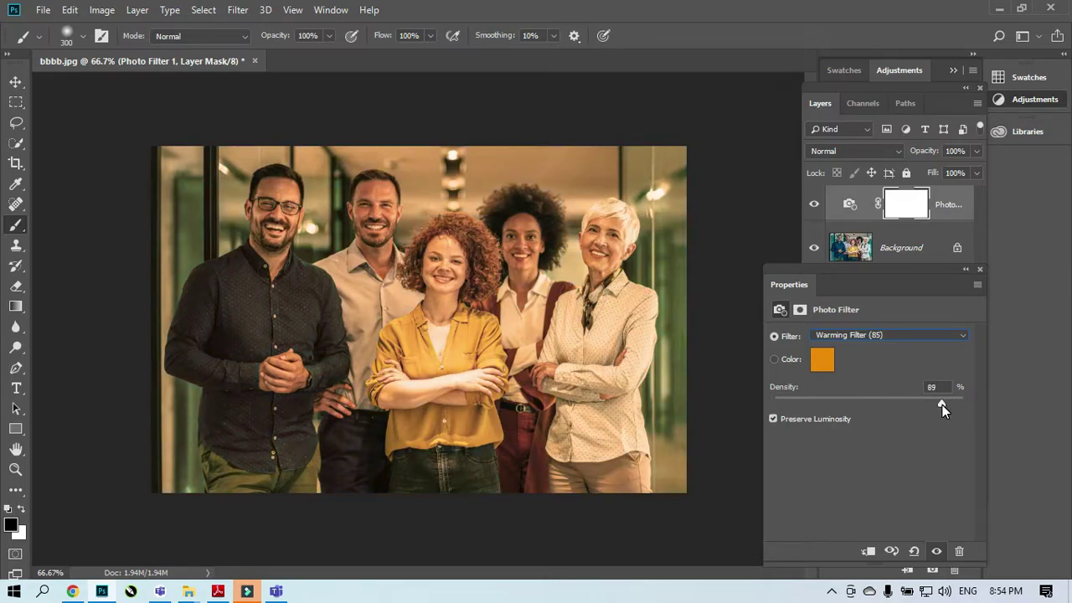
click(873, 335)
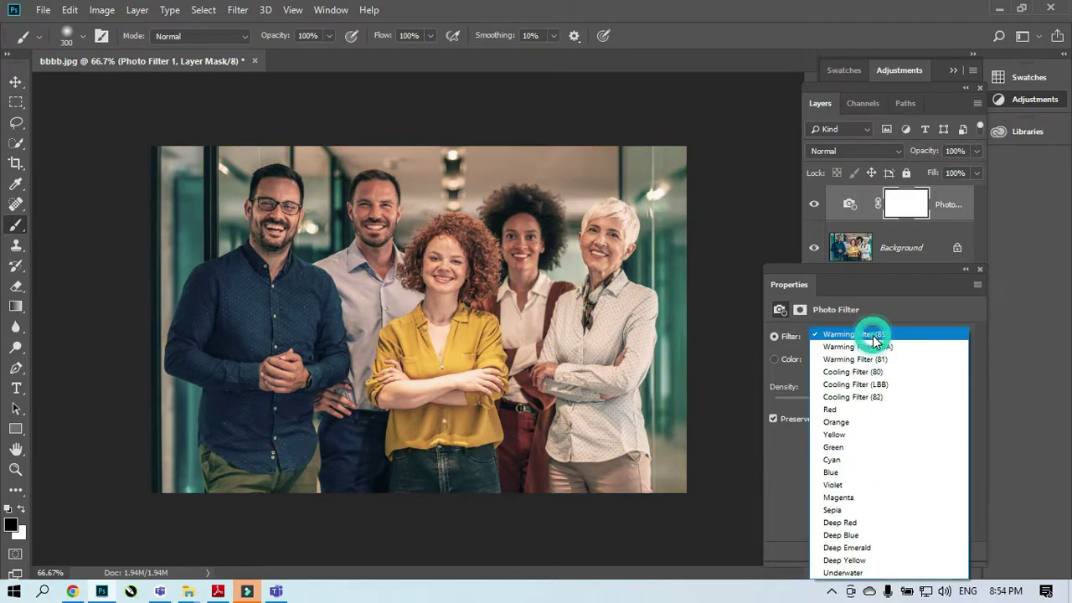
click(859, 346)
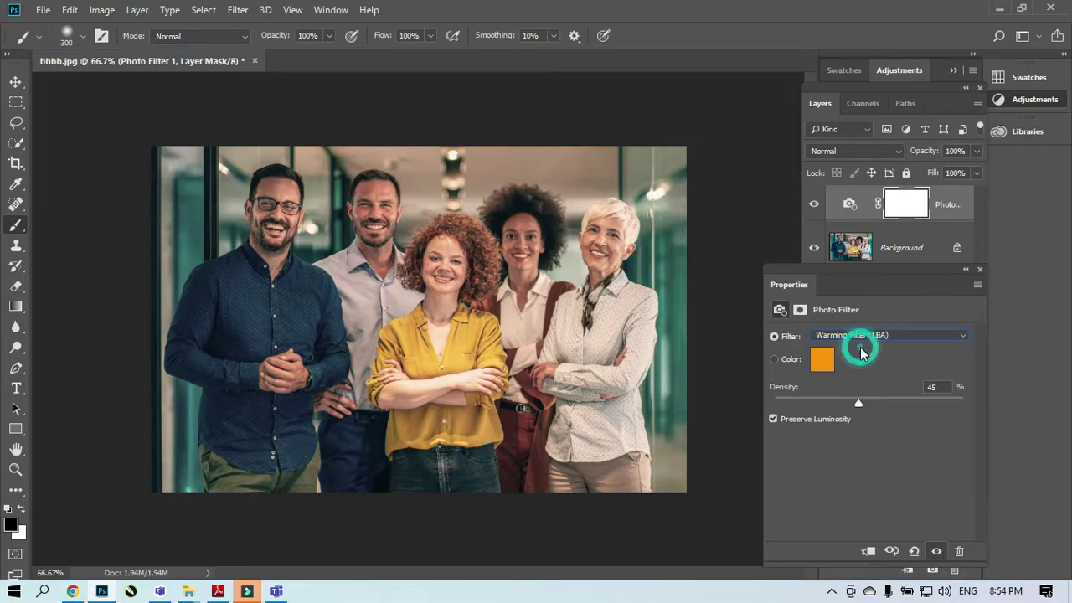
Try the Cooling Filter (82), Orange, Yellow and Violet presets on the group photo's Photo Filter layer.
click(861, 336)
click(858, 397)
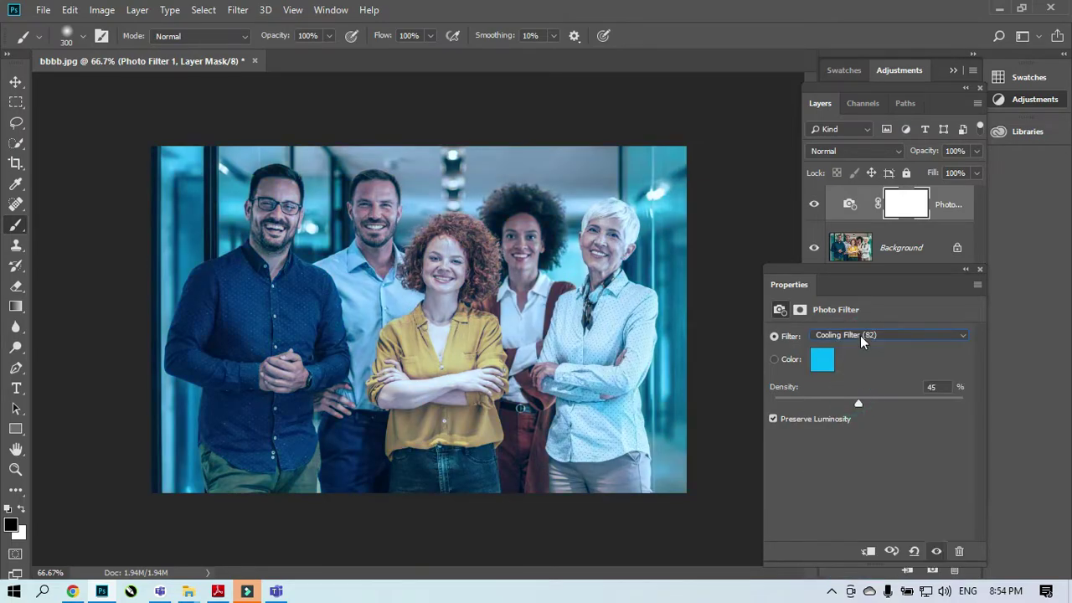
click(862, 335)
click(840, 422)
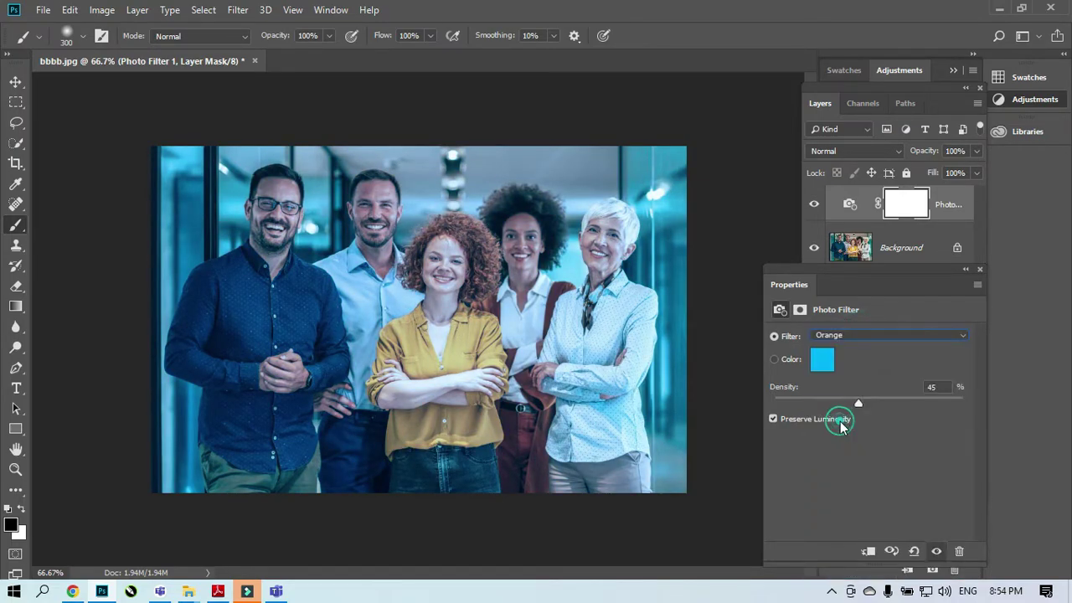
click(878, 335)
click(837, 433)
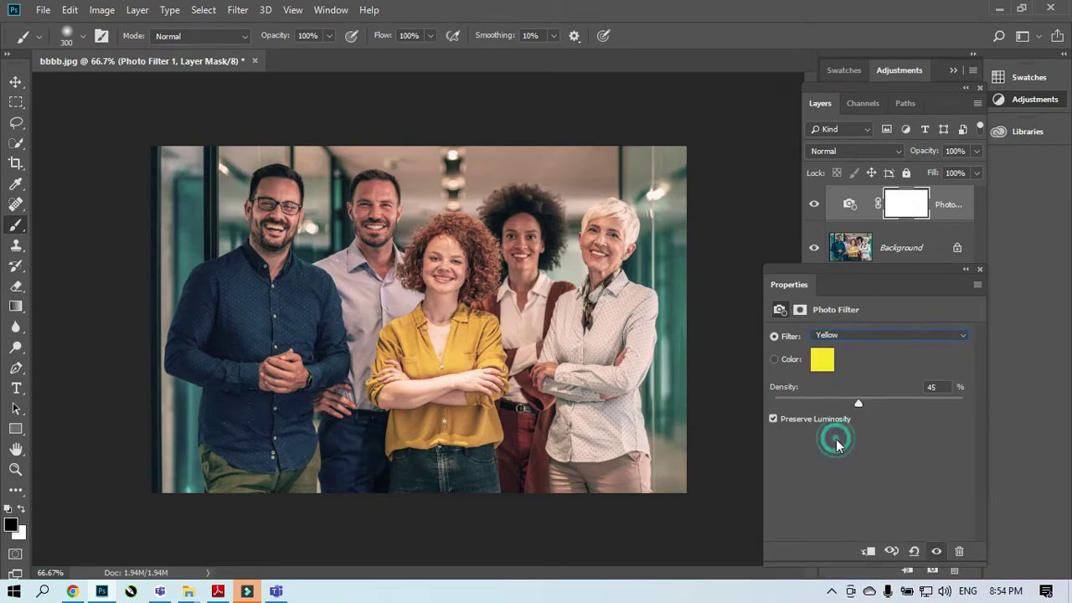
click(877, 338)
click(833, 484)
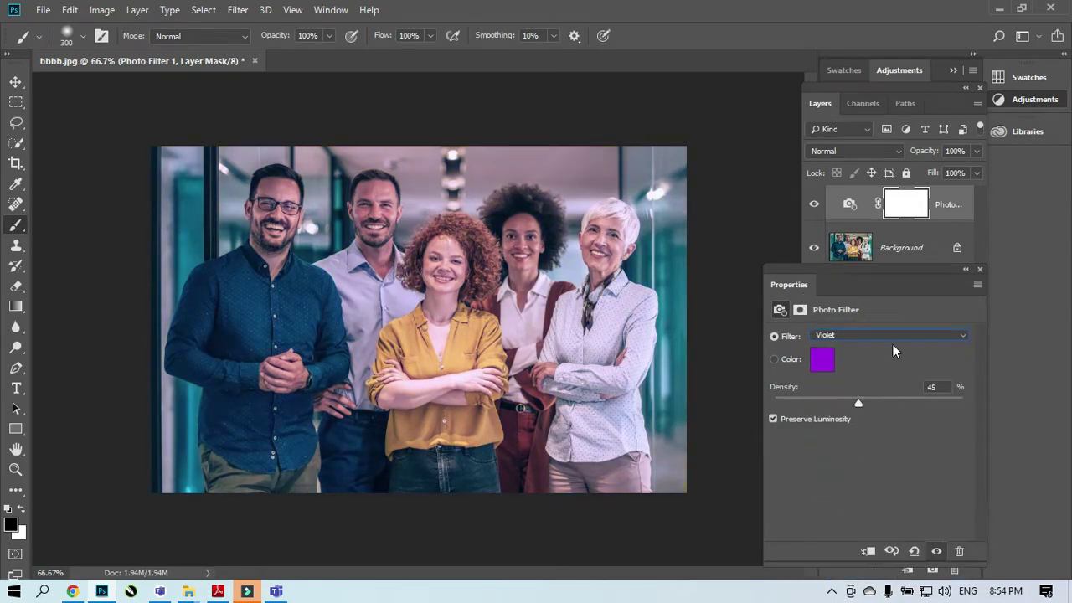
Keep the Violet preset and vary the Photo Filter density, ending at 100%.
click(888, 334)
click(839, 483)
click(870, 338)
click(838, 483)
drag(857, 403, 754, 400)
drag(919, 396, 967, 392)
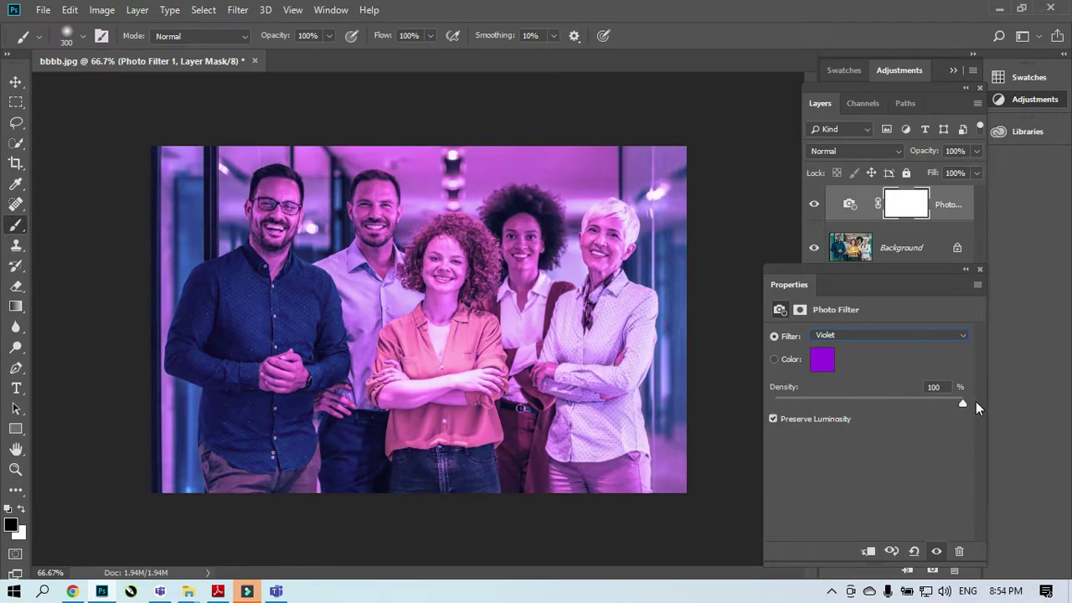
Switch the Photo Filter from the Violet preset to a custom medium green colour.
click(790, 360)
click(821, 360)
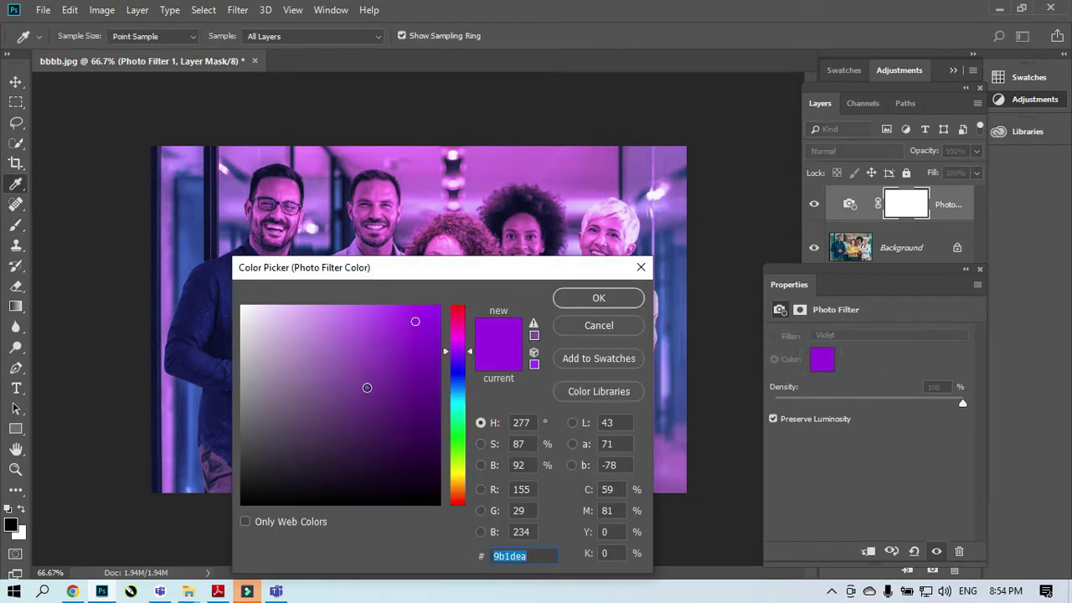
click(367, 387)
drag(462, 400, 457, 411)
click(406, 429)
click(429, 332)
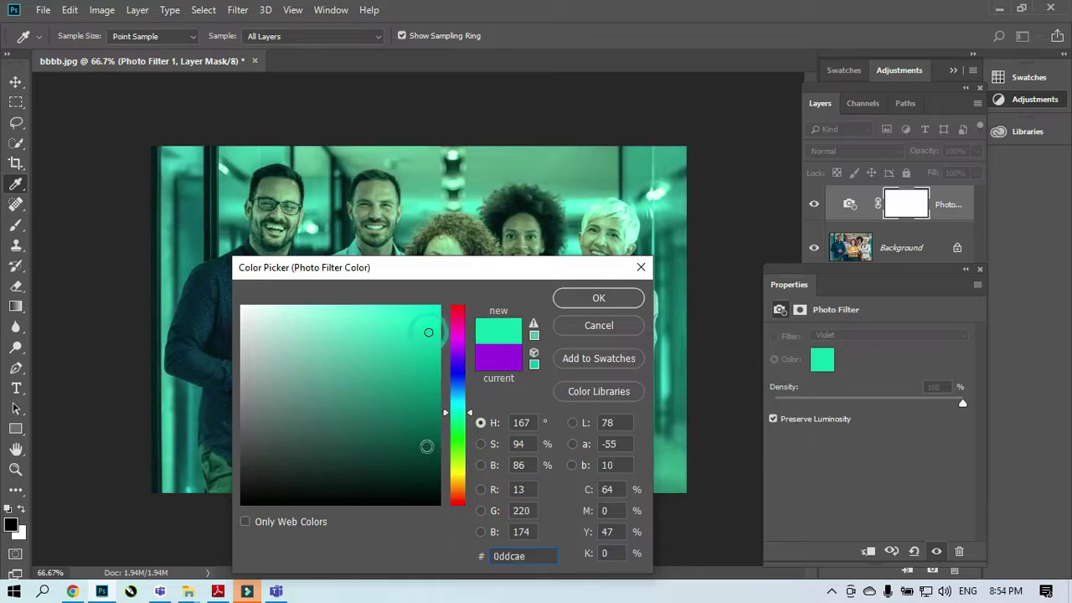
drag(426, 446, 412, 402)
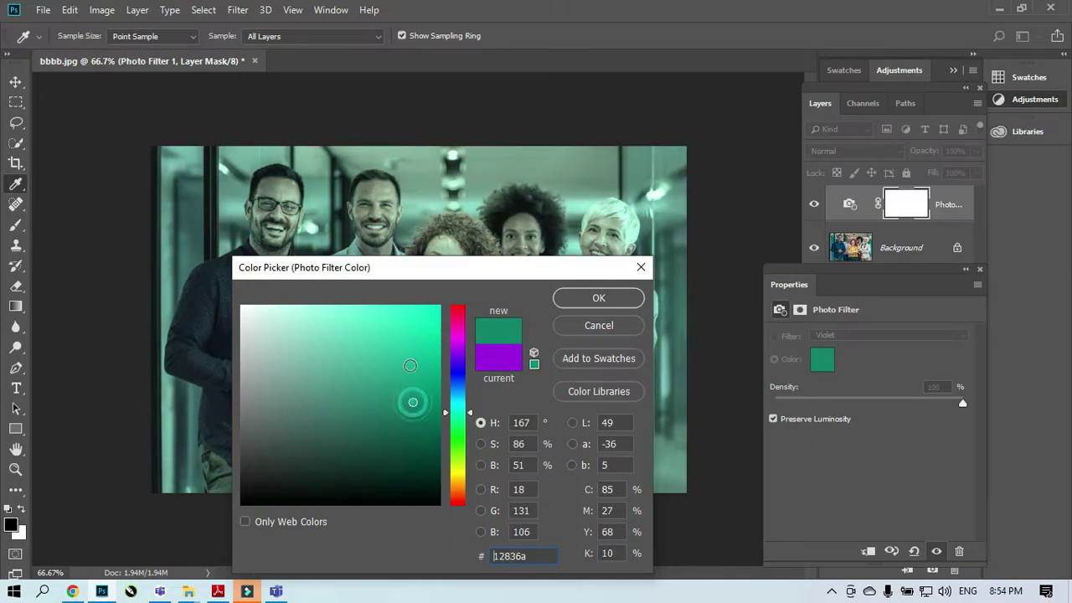
click(411, 365)
click(419, 394)
click(610, 302)
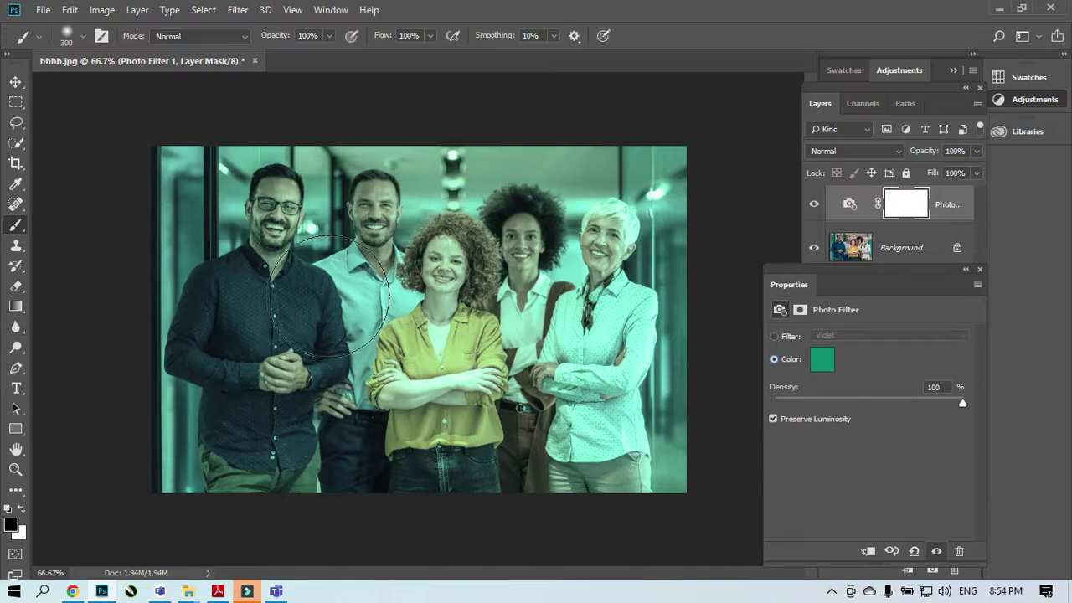
Brush black on the Photo Filter mask over the five people to restore their colours, and close bbbb.jpg without saving.
mouse_move(448, 303)
mouse_down()
mouse_move(443, 385)
mouse_move(299, 407)
mouse_move(553, 414)
mouse_move(586, 310)
mouse_move(523, 308)
mouse_move(469, 251)
mouse_up()
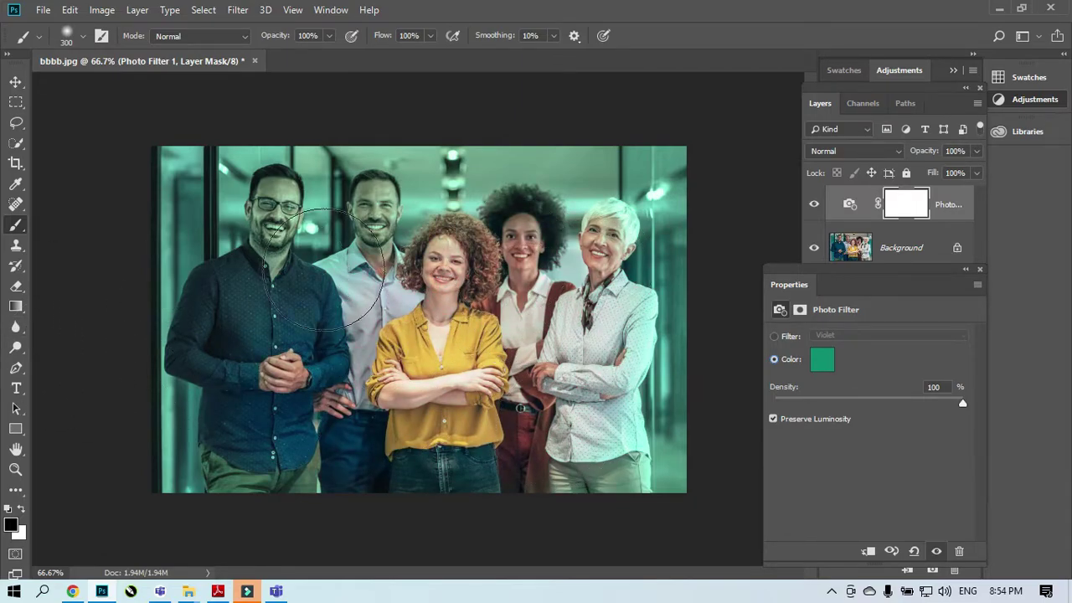
mouse_move(324, 269)
mouse_down()
mouse_move(299, 255)
mouse_move(327, 310)
mouse_up()
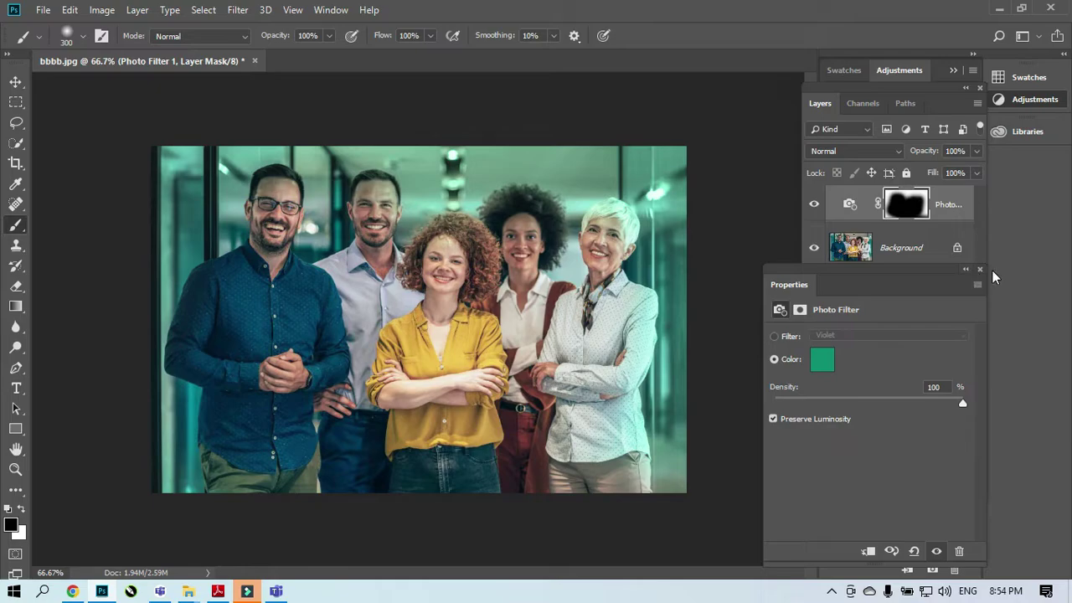
click(255, 60)
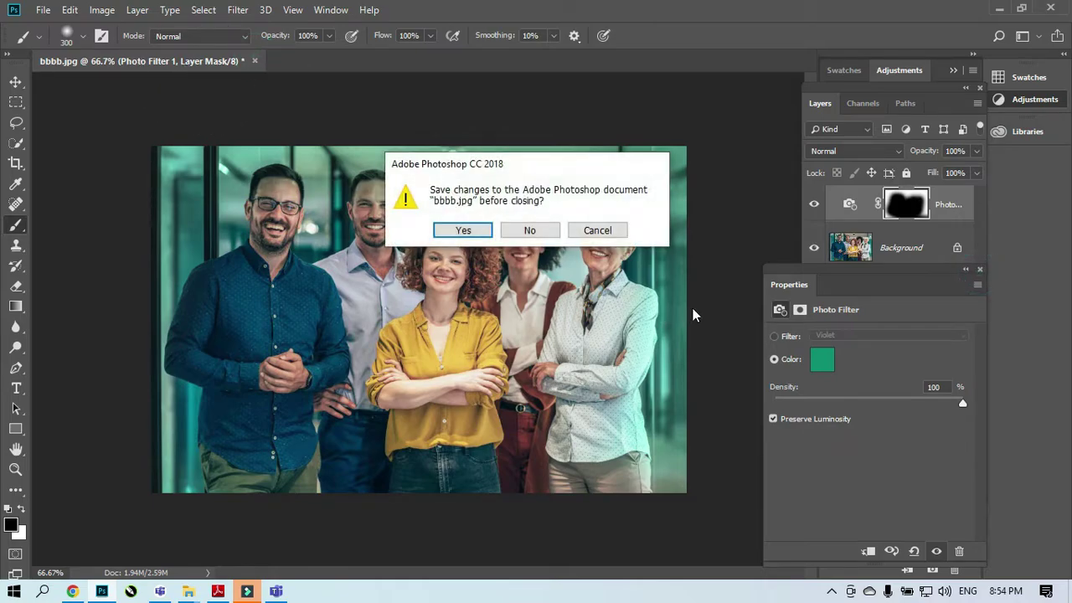
click(527, 226)
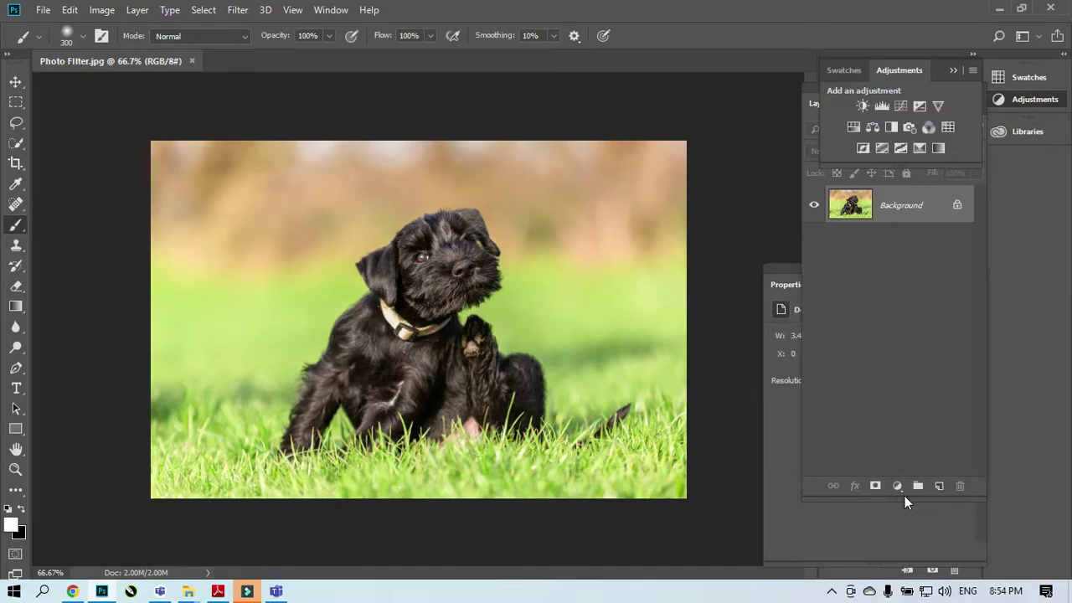
Add a Photo Filter adjustment layer above the Background of the puppy photo in Photo Filter.jpg.
click(899, 491)
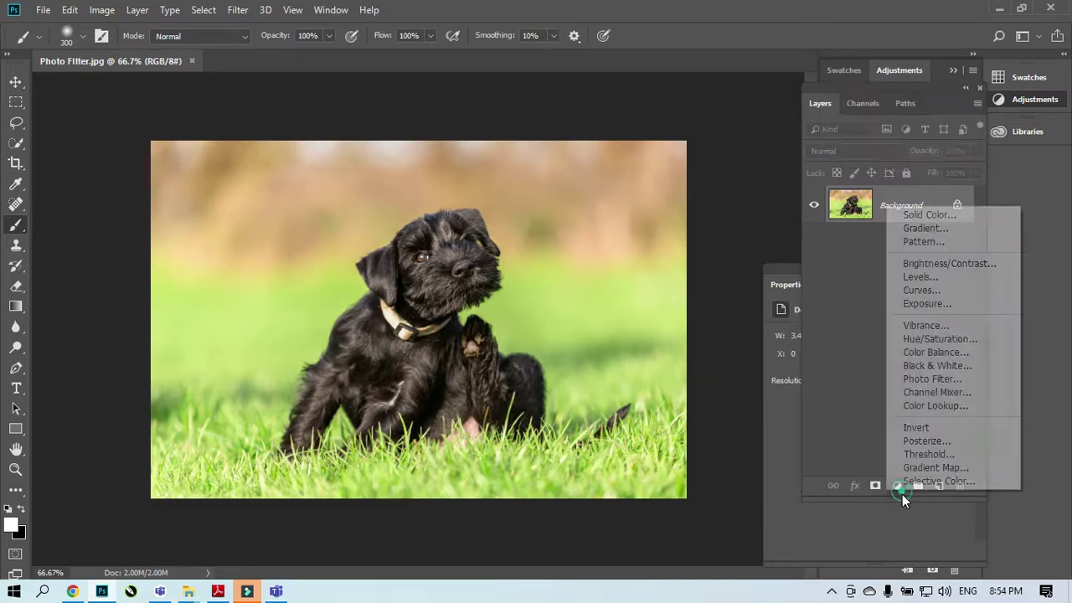
click(925, 380)
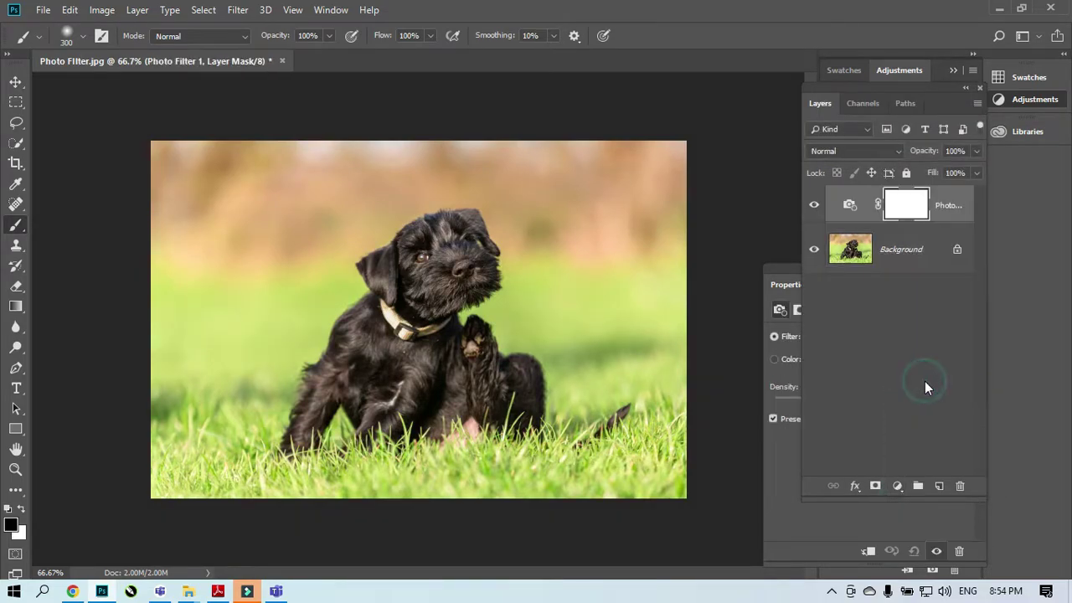
click(775, 269)
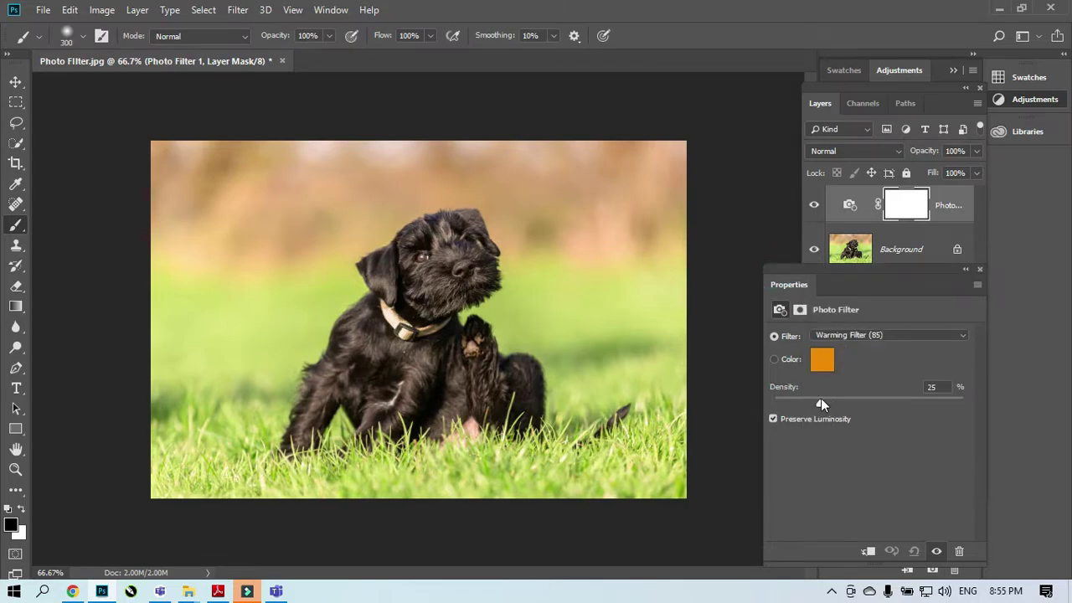
Raise the puppy photo's filter density to 100% and try the Cooling Filter (80) preset.
drag(819, 400, 885, 405)
drag(962, 404, 807, 407)
click(800, 310)
click(779, 310)
click(871, 335)
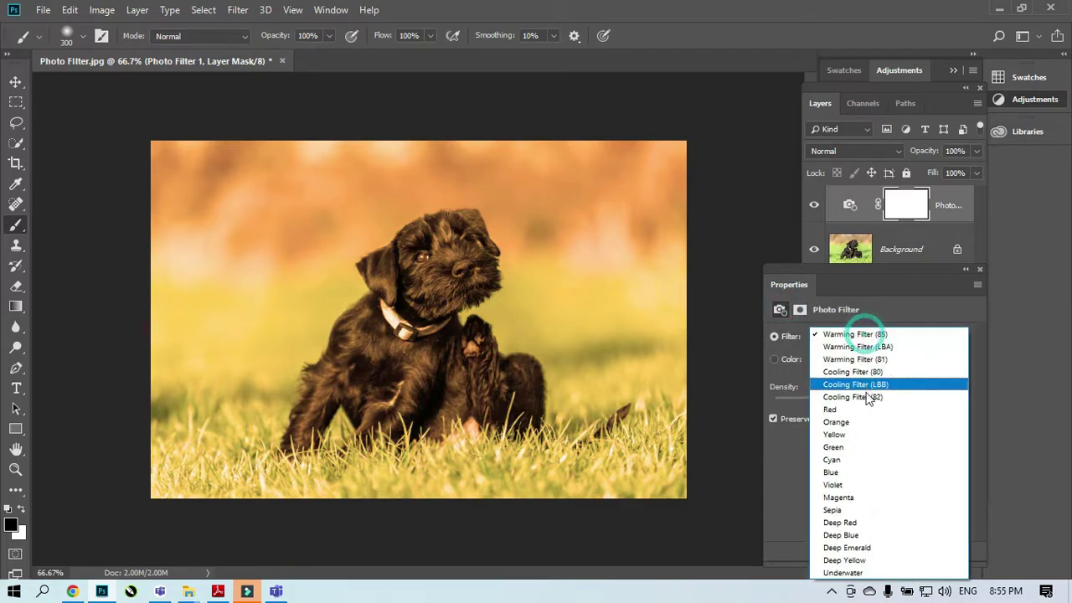
click(874, 378)
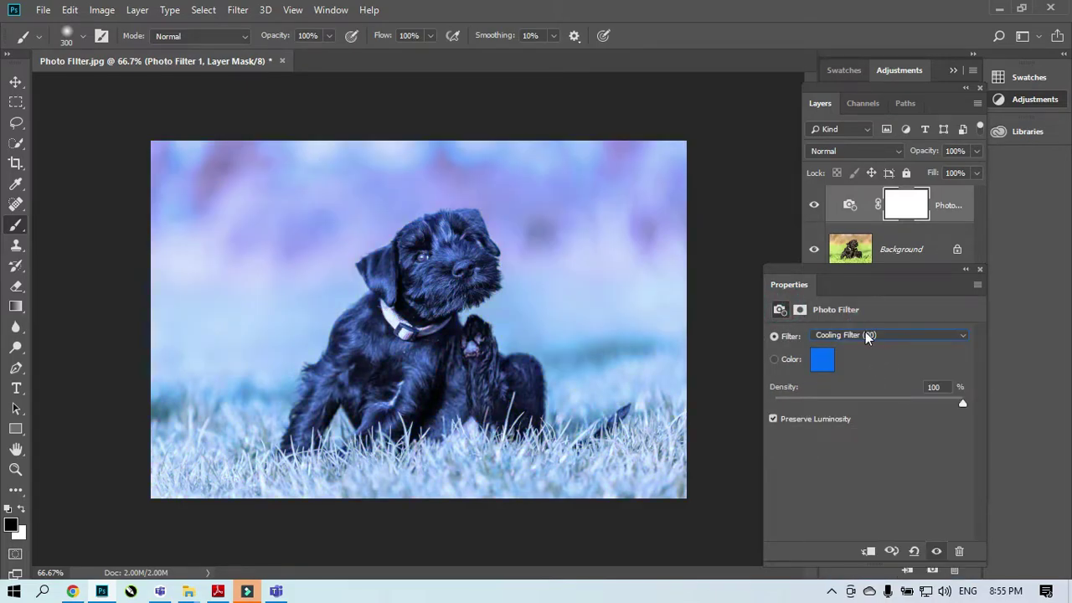
Apply Warming Filter (81) to the puppy photo and set its density to 56%.
click(866, 335)
click(876, 364)
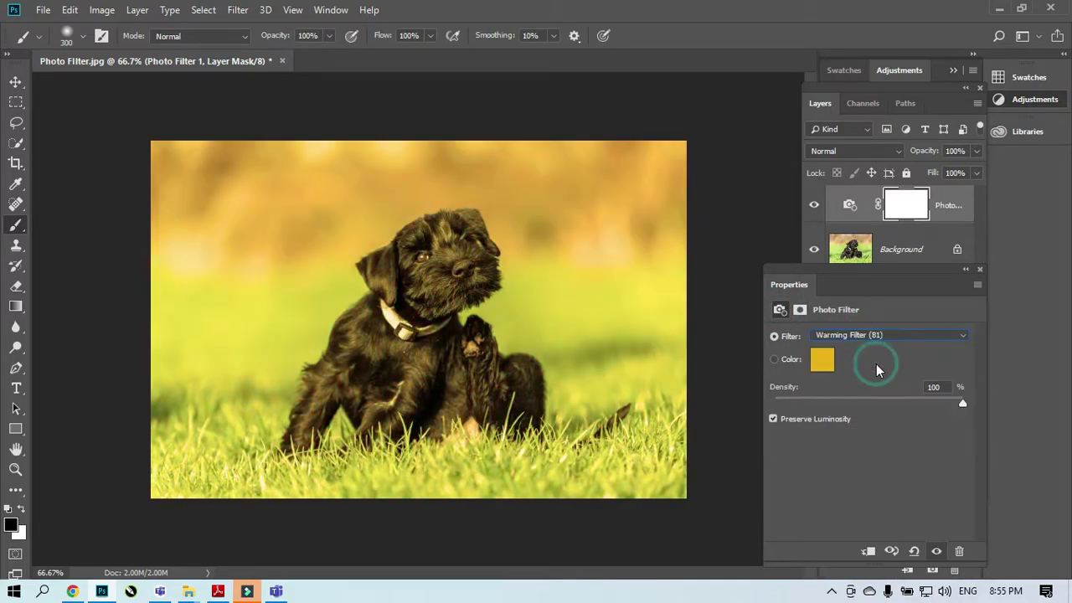
drag(933, 411, 879, 414)
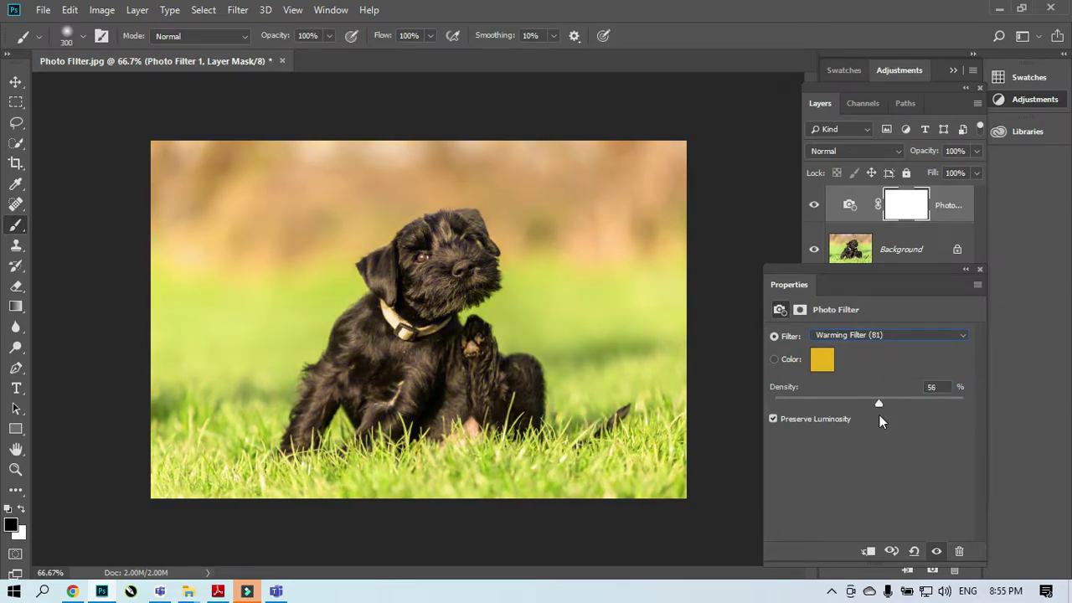
Toggle the Photo Filter layer's visibility to compare before and after, and close the floating Layers and Properties panels.
click(809, 207)
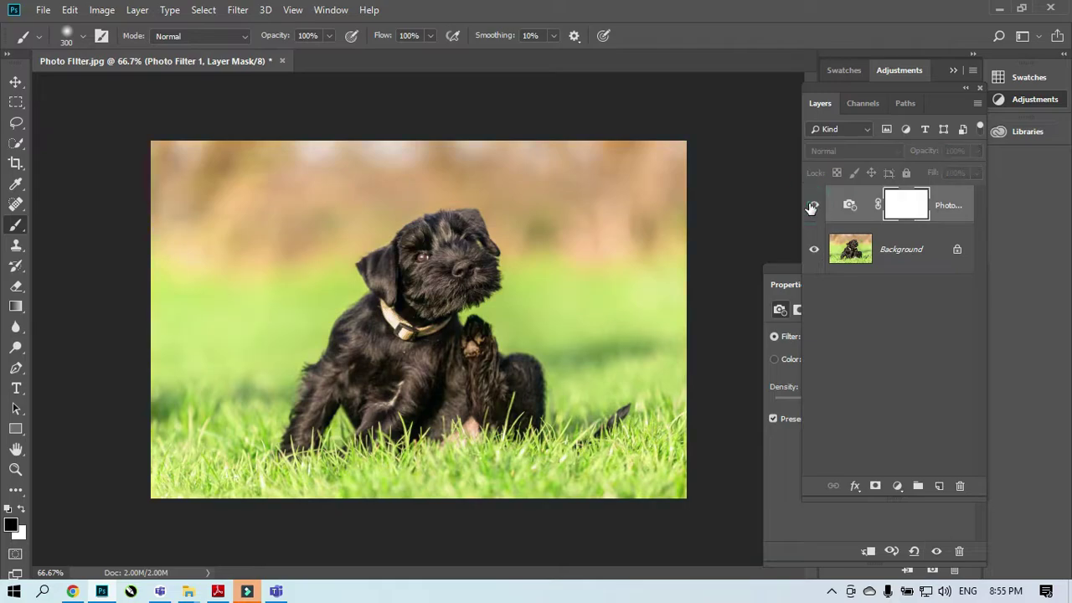
click(810, 206)
click(810, 207)
click(809, 206)
click(810, 207)
click(810, 207)
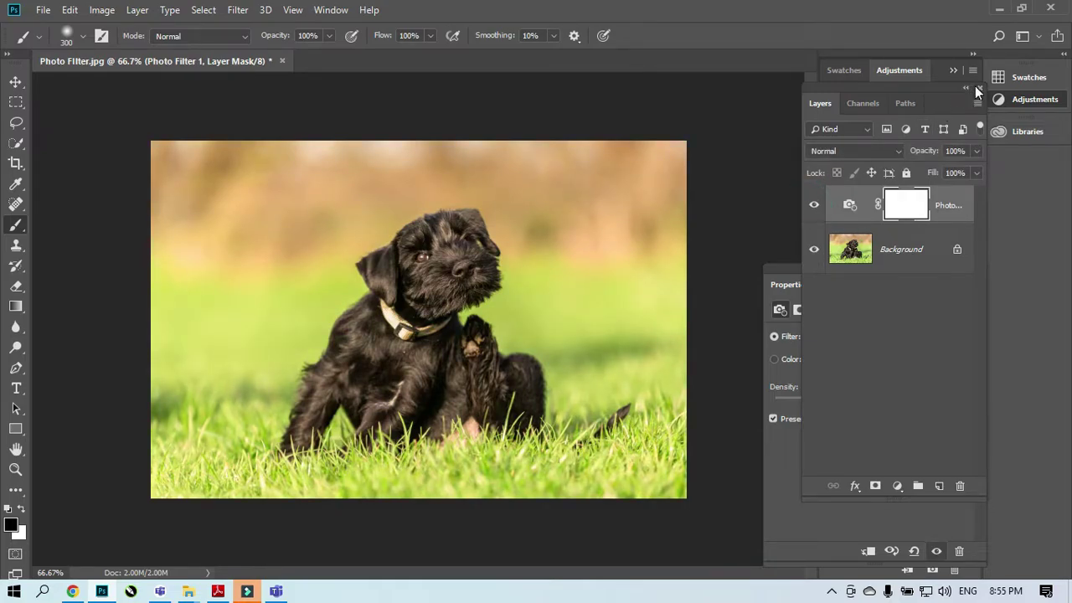
click(975, 88)
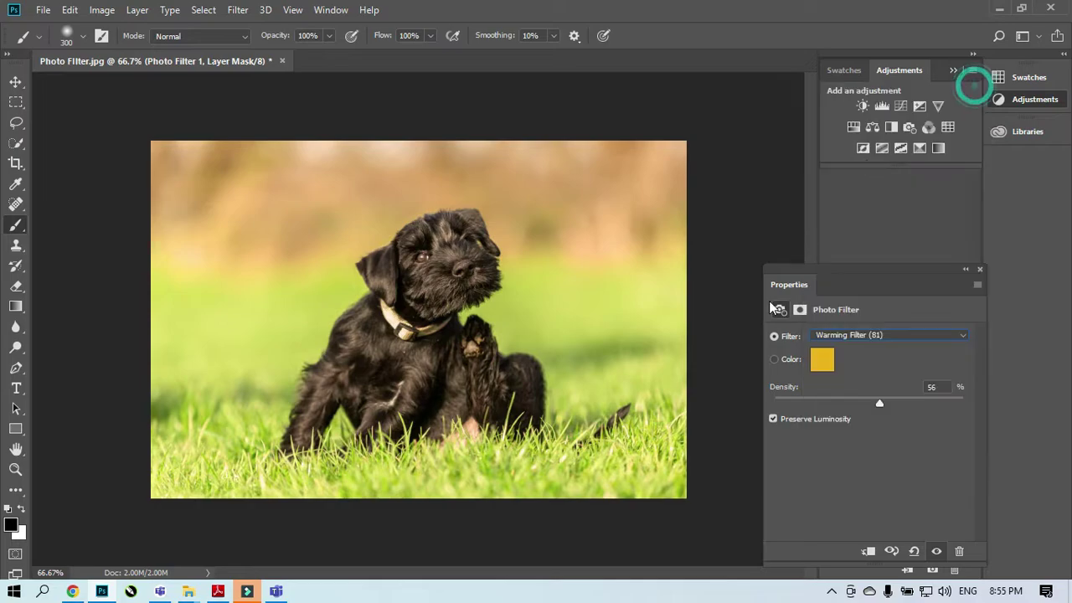
click(980, 269)
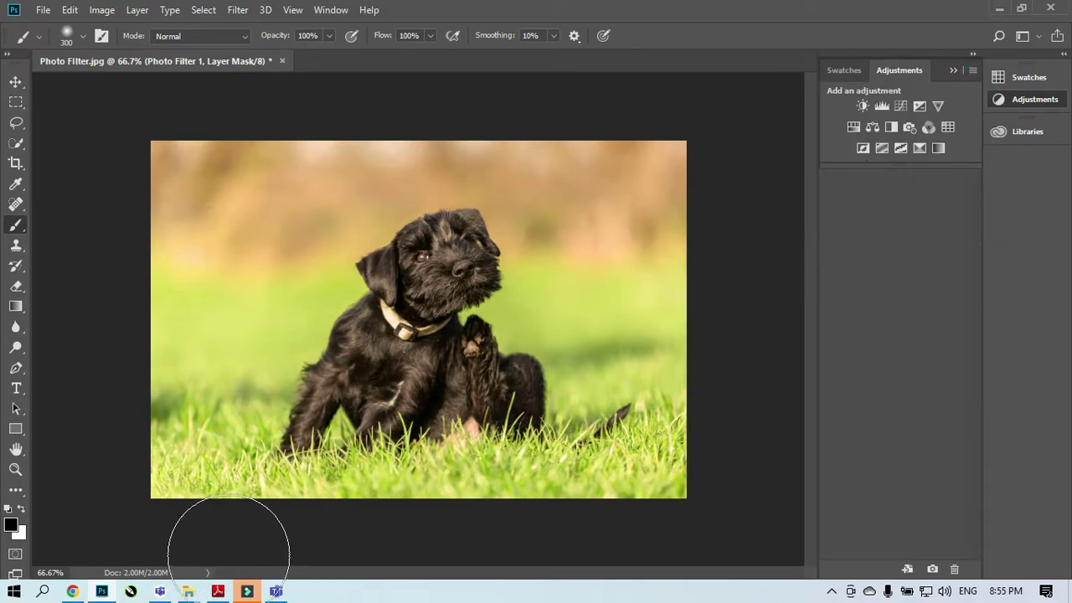
Switch to Lecture 9.pdf in Adobe Reader, read the Channel Mixer page and return to Photoshop.
click(217, 590)
scroll(536, 301, down, 3)
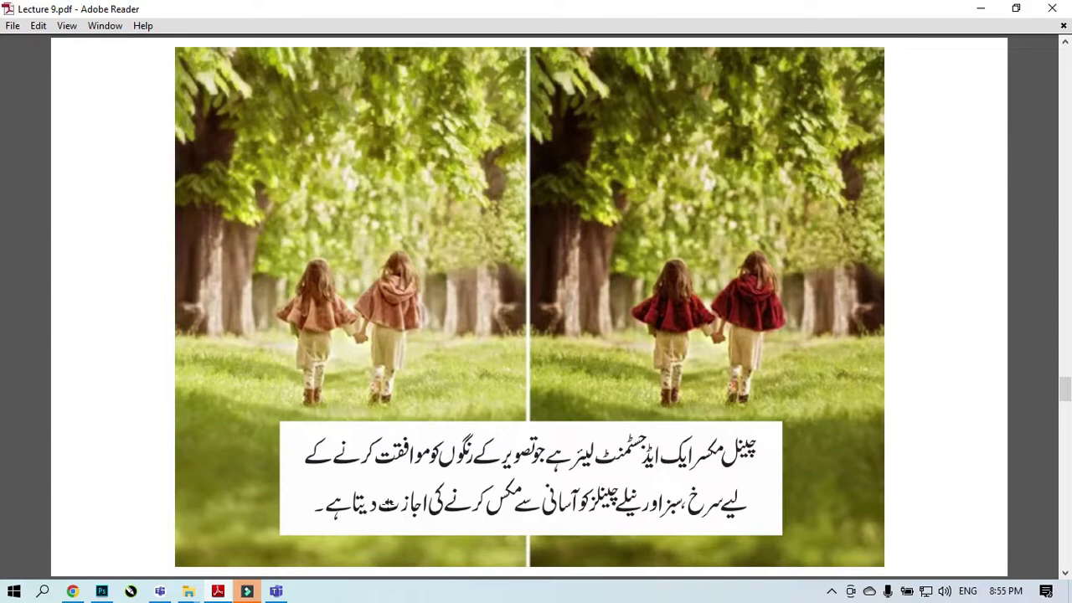
click(980, 8)
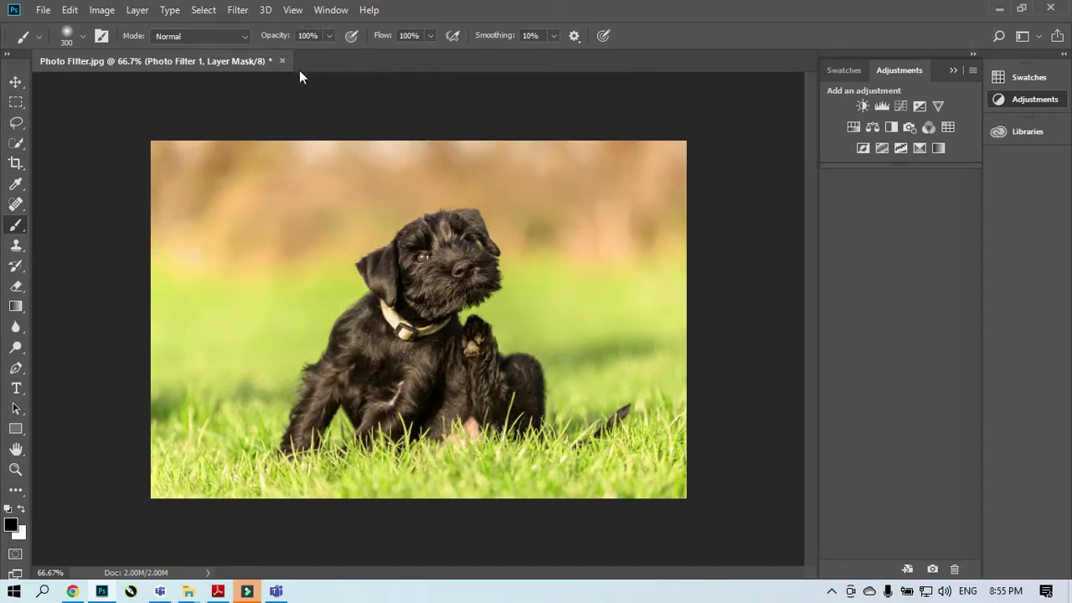
Close Photo Filter.jpg without saving and open the recent group photo bbbb.jpg.
click(282, 61)
click(536, 231)
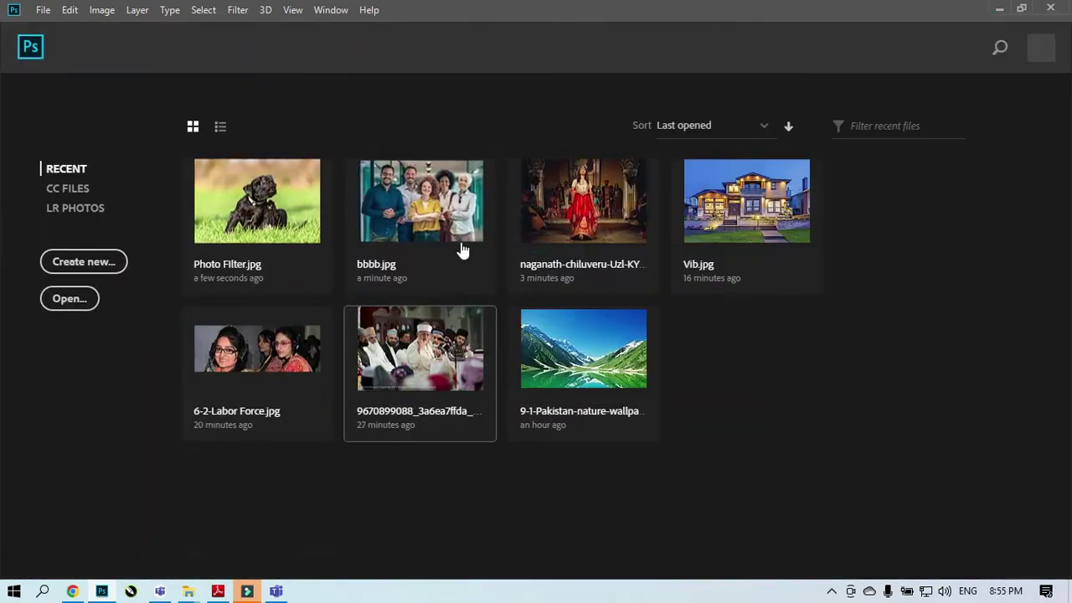
click(462, 251)
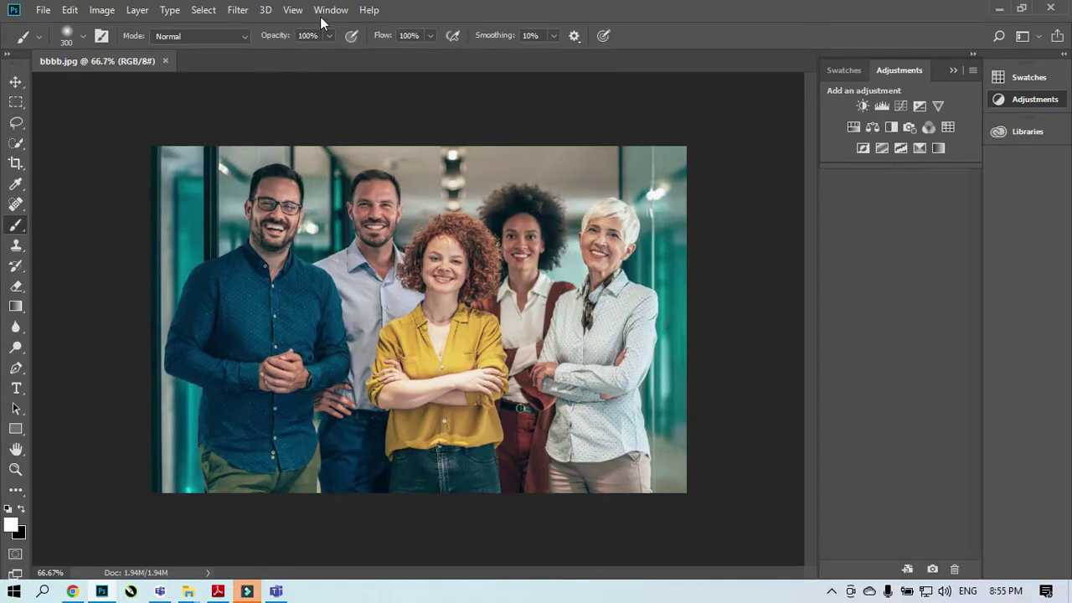
Display the Layers panel for bbbb.jpg and bring up the photo's colour channels.
click(329, 10)
click(396, 310)
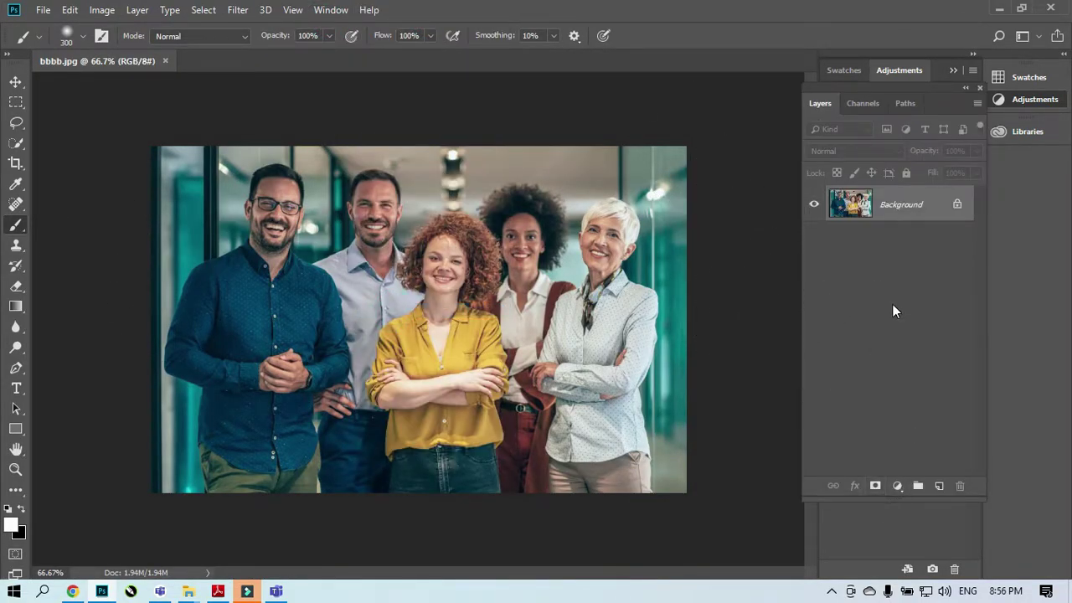
click(917, 253)
click(865, 108)
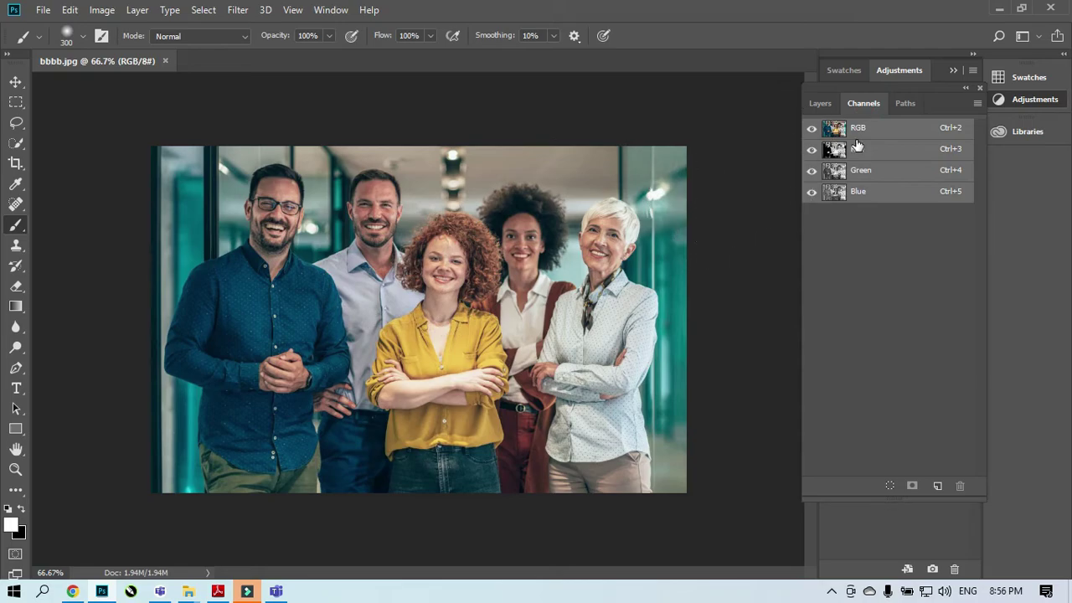
click(858, 136)
click(858, 135)
Toggle the visibility of the Red, Green and Blue channels to compare them, restore all channels and close the channel list.
click(812, 150)
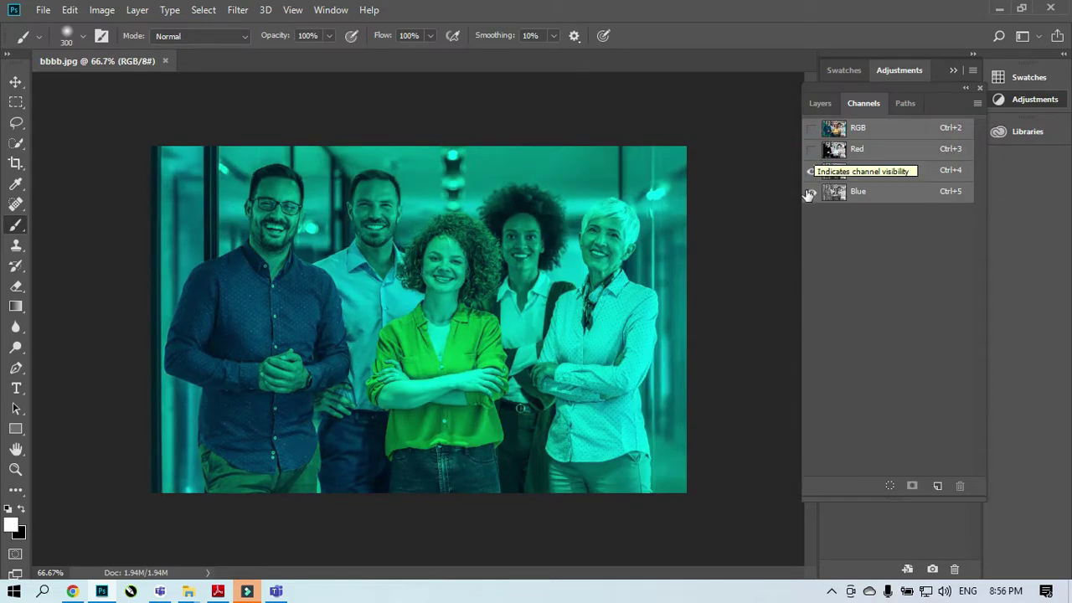
click(809, 170)
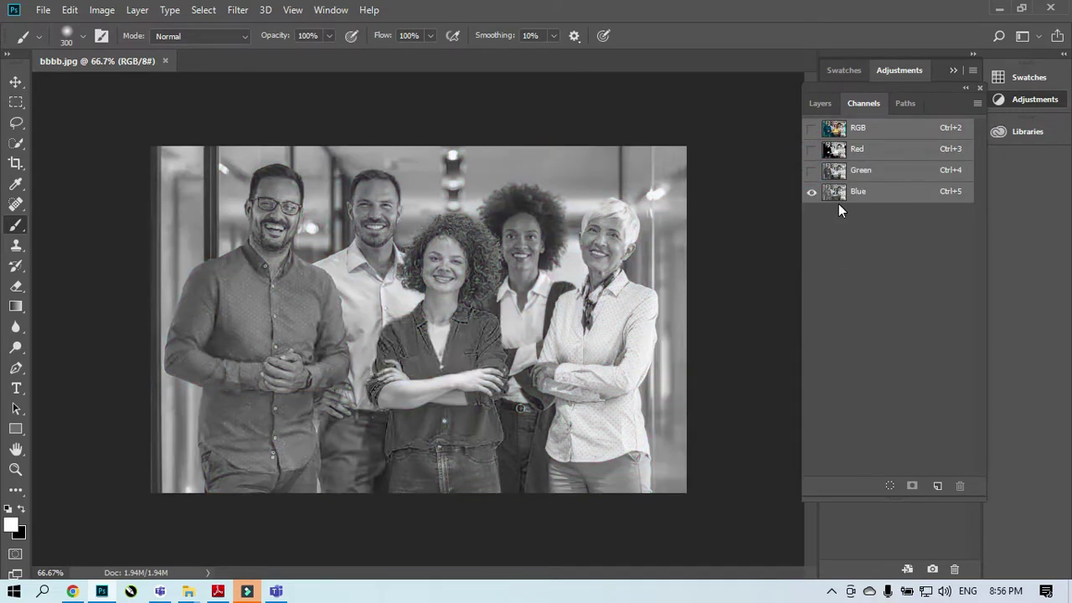
click(812, 172)
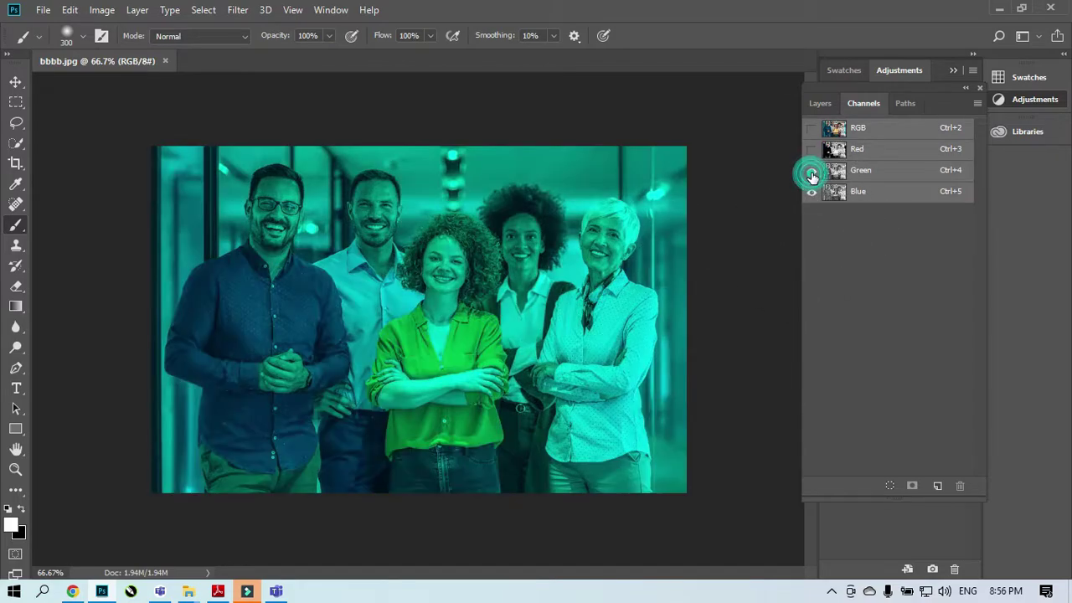
click(812, 192)
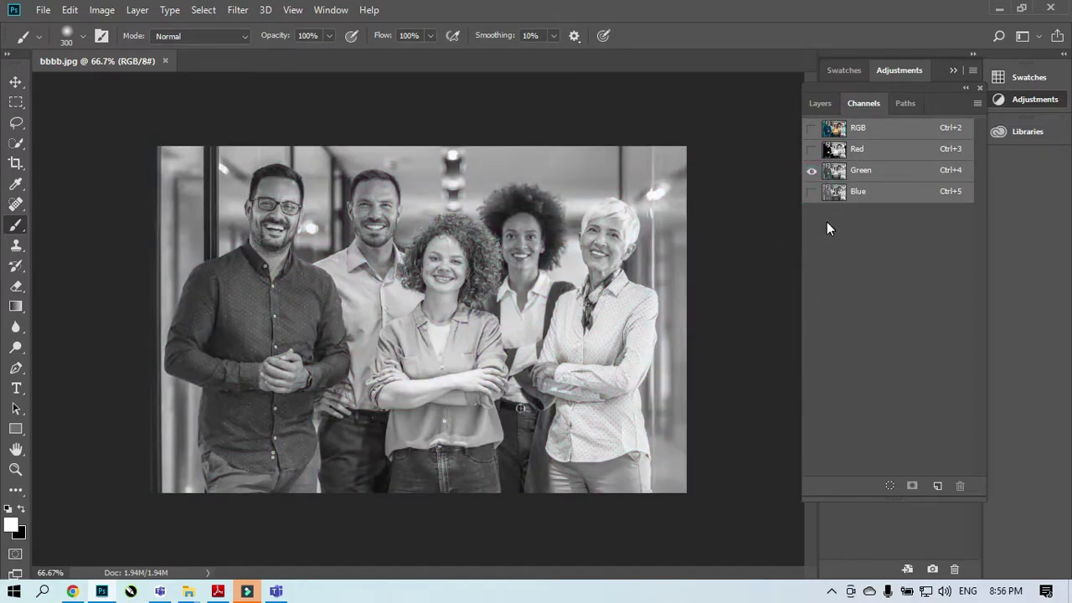
click(811, 149)
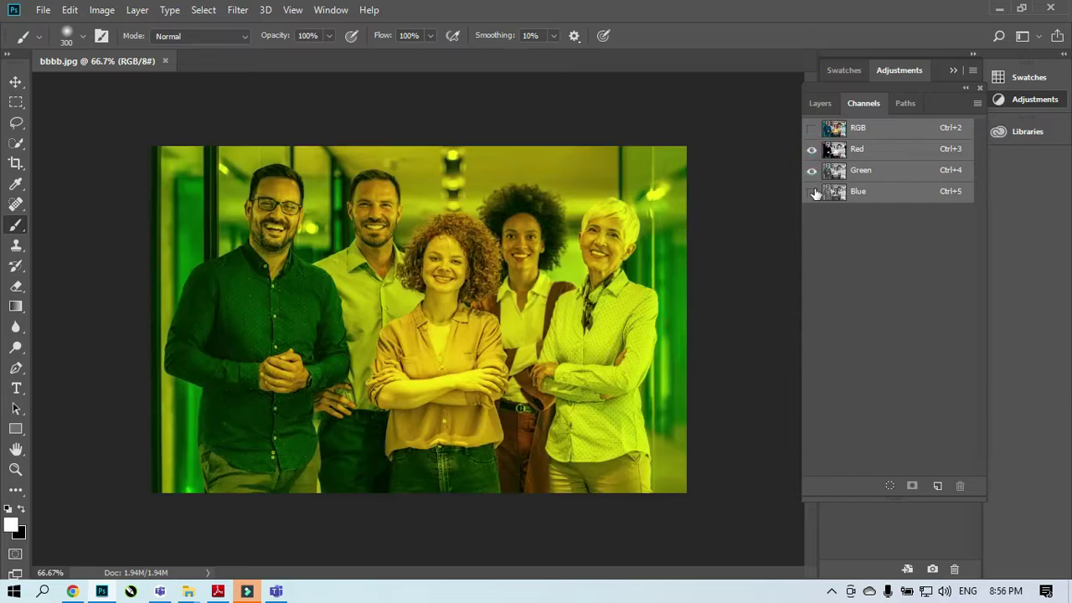
click(811, 192)
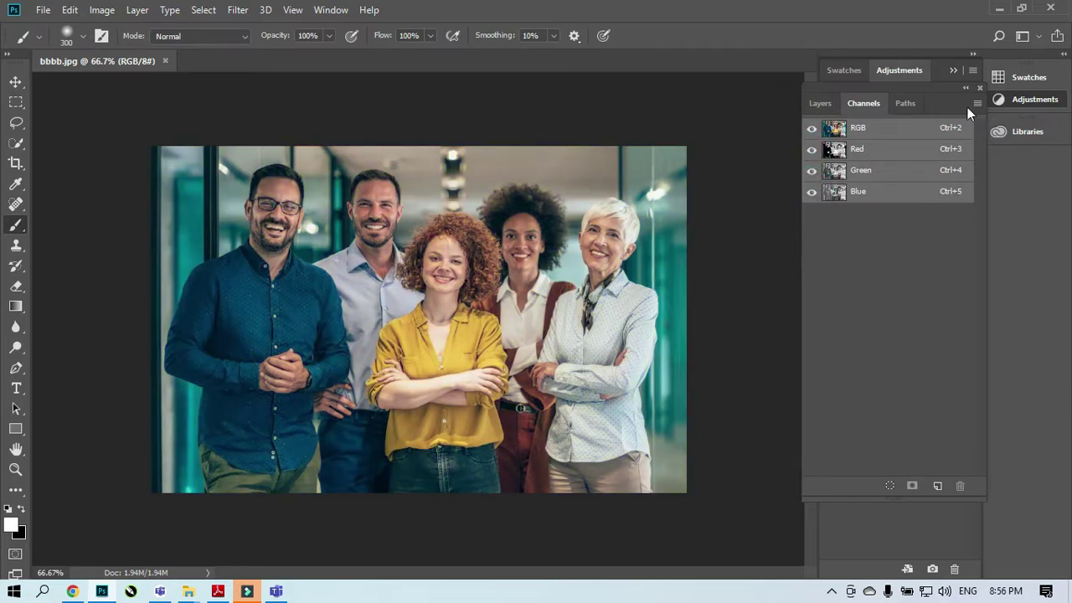
click(980, 87)
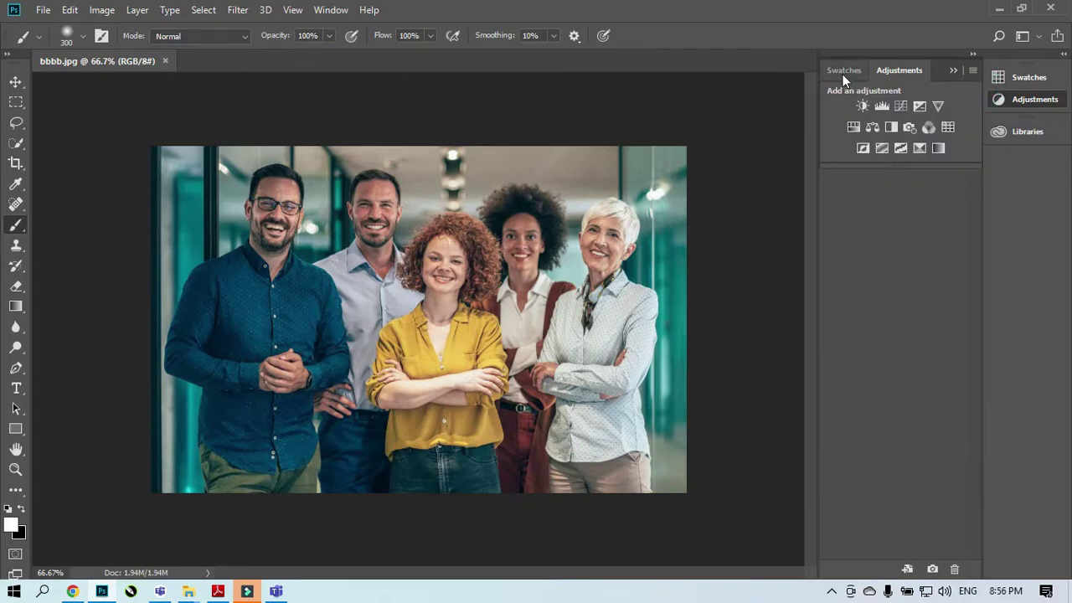
Add a Channel Mixer adjustment layer above the Background and set Red to +47% for the Red output channel.
click(318, 11)
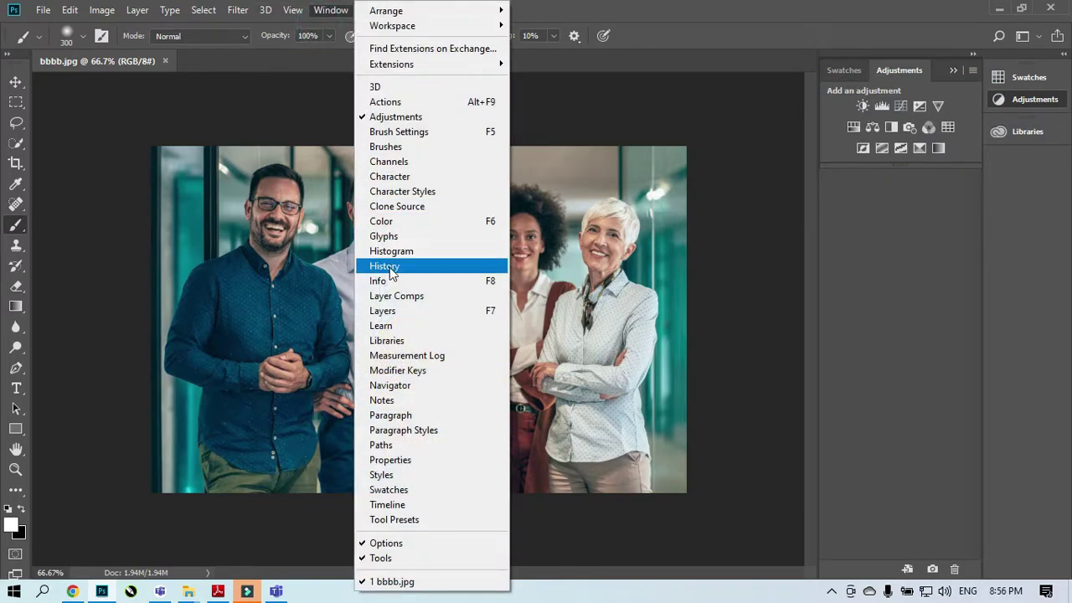
click(383, 311)
click(896, 485)
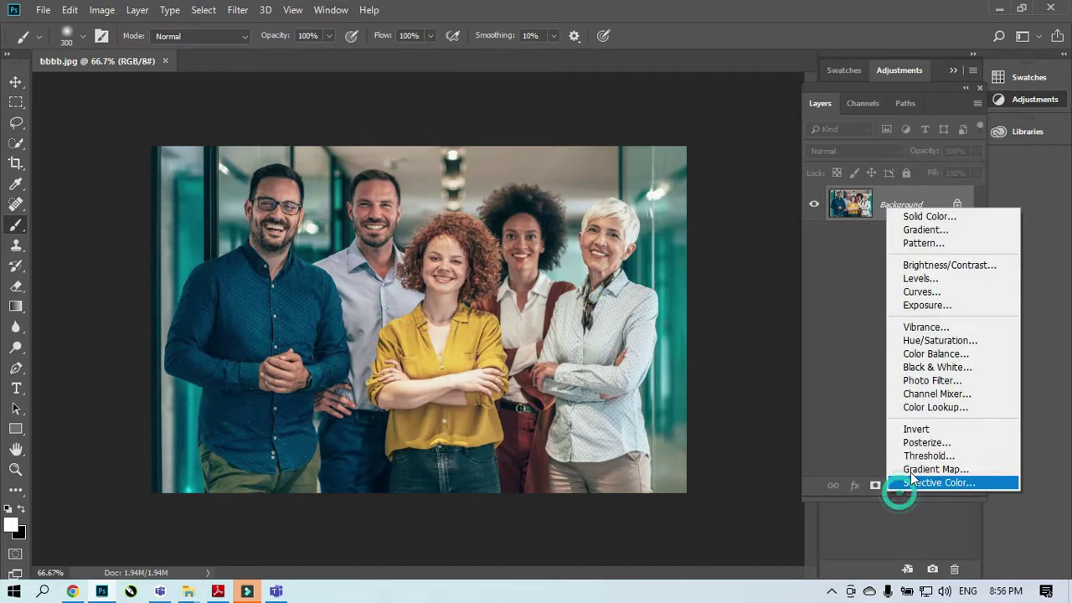
click(929, 393)
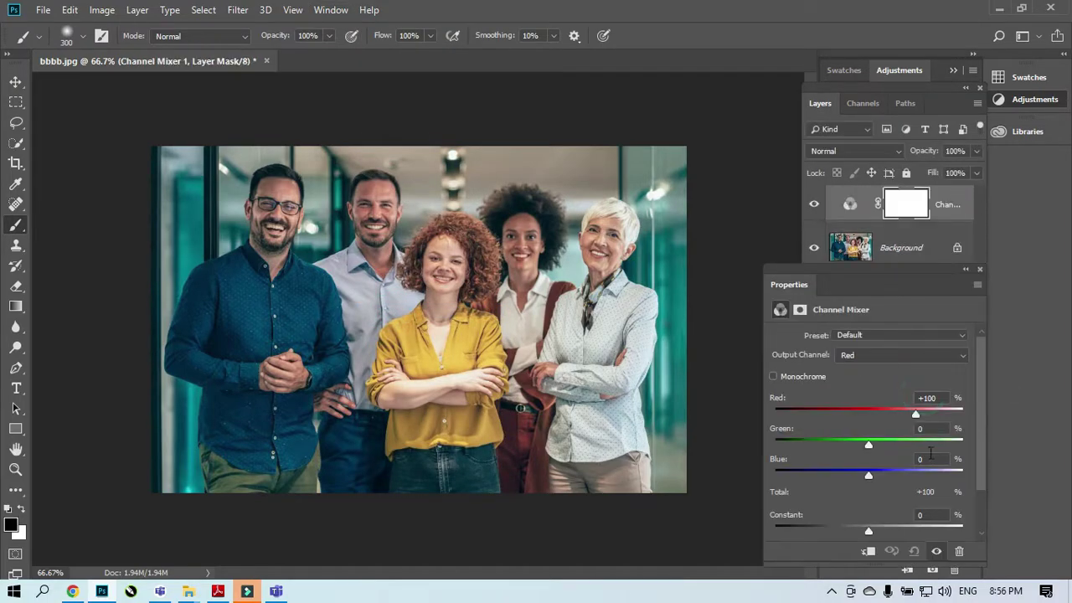
drag(914, 414, 891, 413)
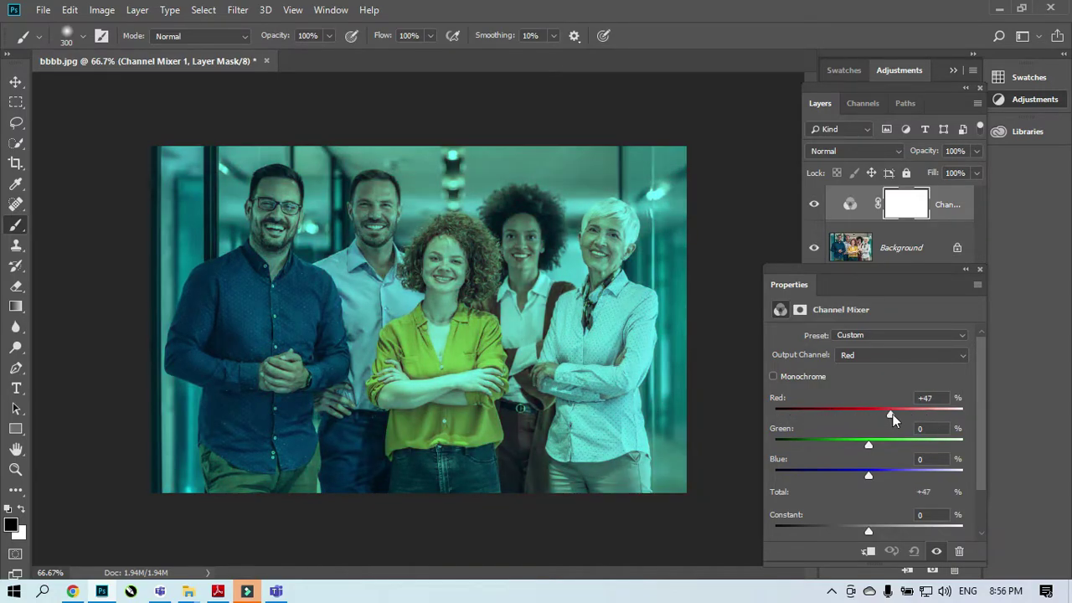
Try the Channel Mixer presets Black & White Infrared (RGB) and Black & White with Red Filter, and apply Black & White with Yellow Filter.
click(884, 335)
click(881, 369)
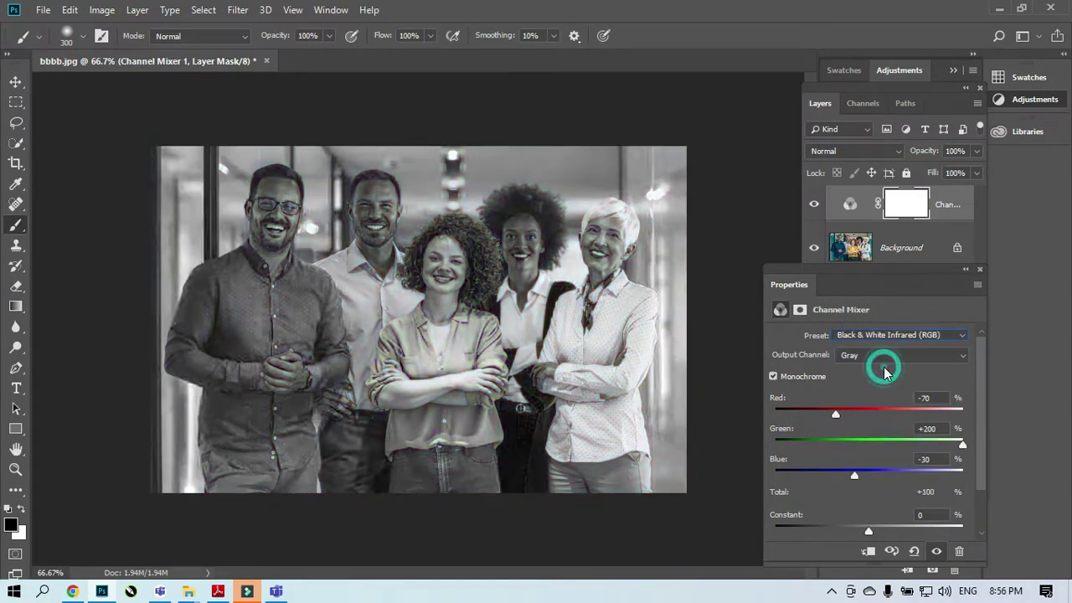
click(893, 329)
click(879, 413)
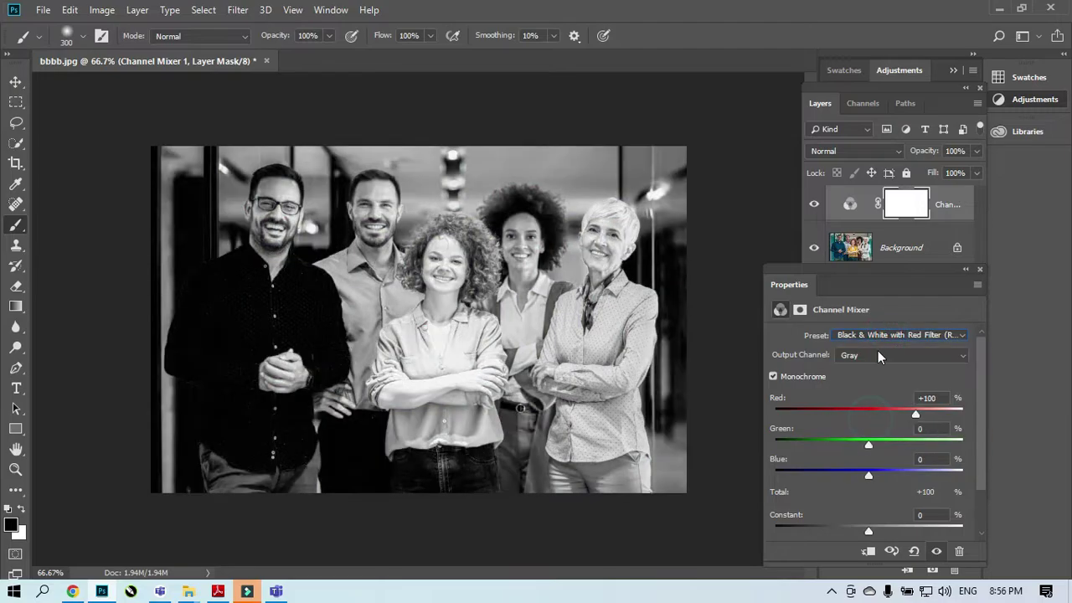
click(876, 336)
click(871, 435)
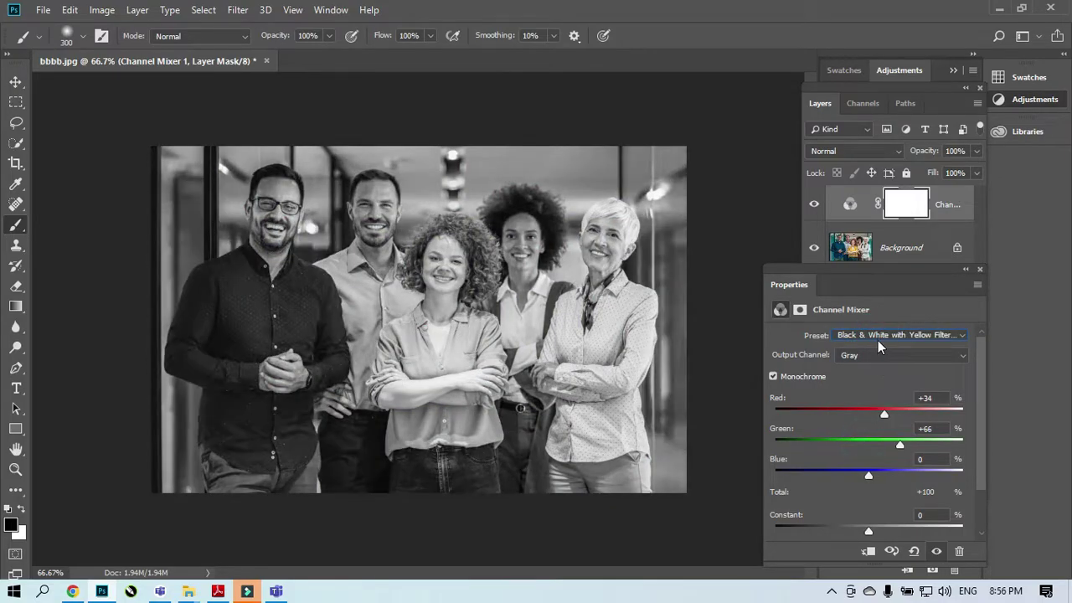
click(877, 336)
click(868, 436)
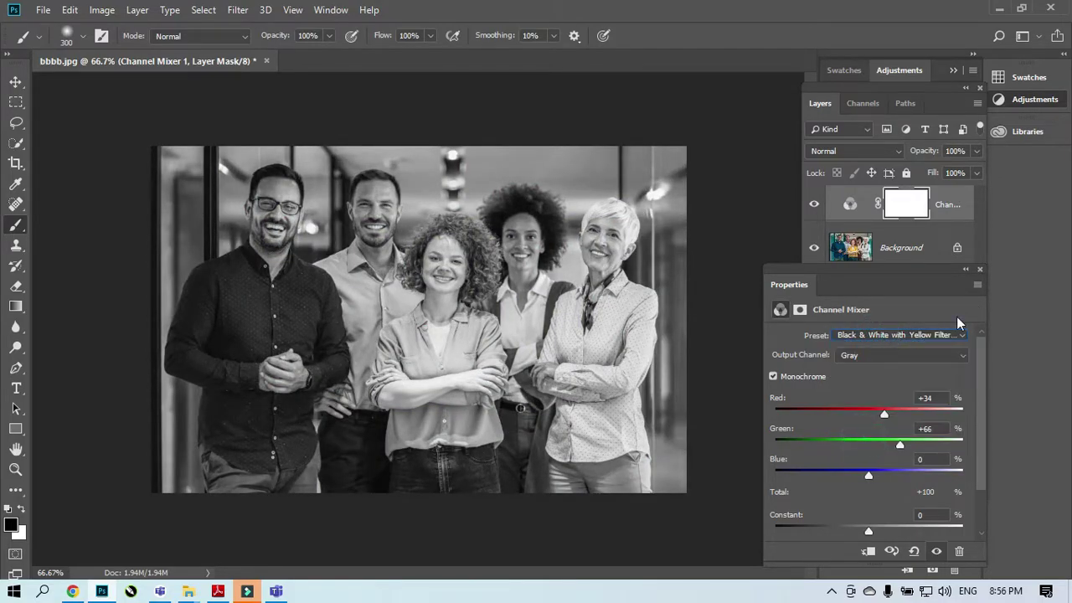
click(982, 270)
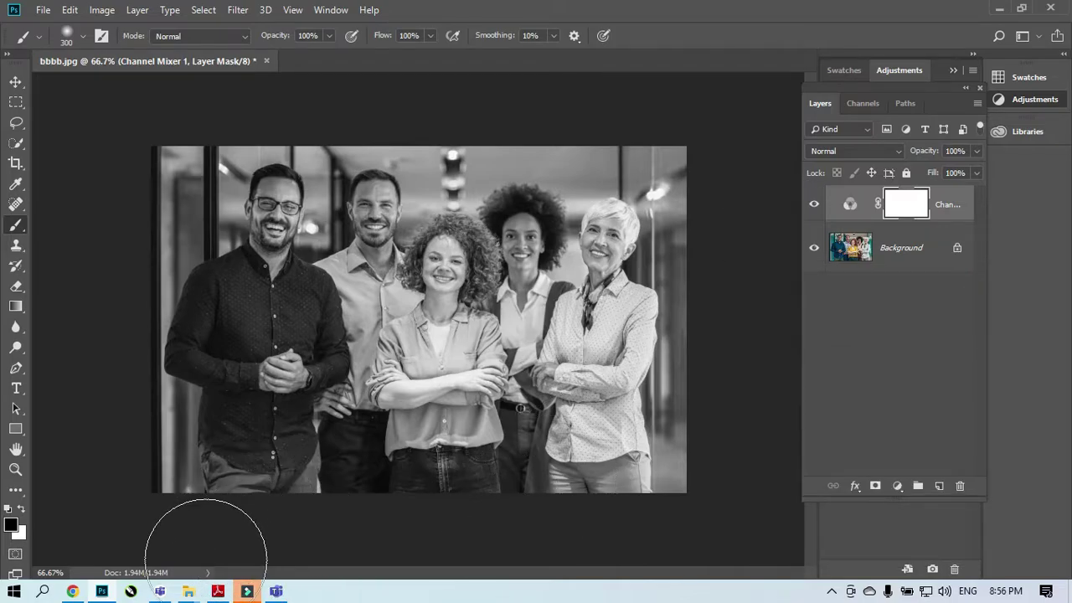
Switch to Lecture 9.pdf, read the Color Lookup and Invert pages, and return to Photoshop.
click(217, 590)
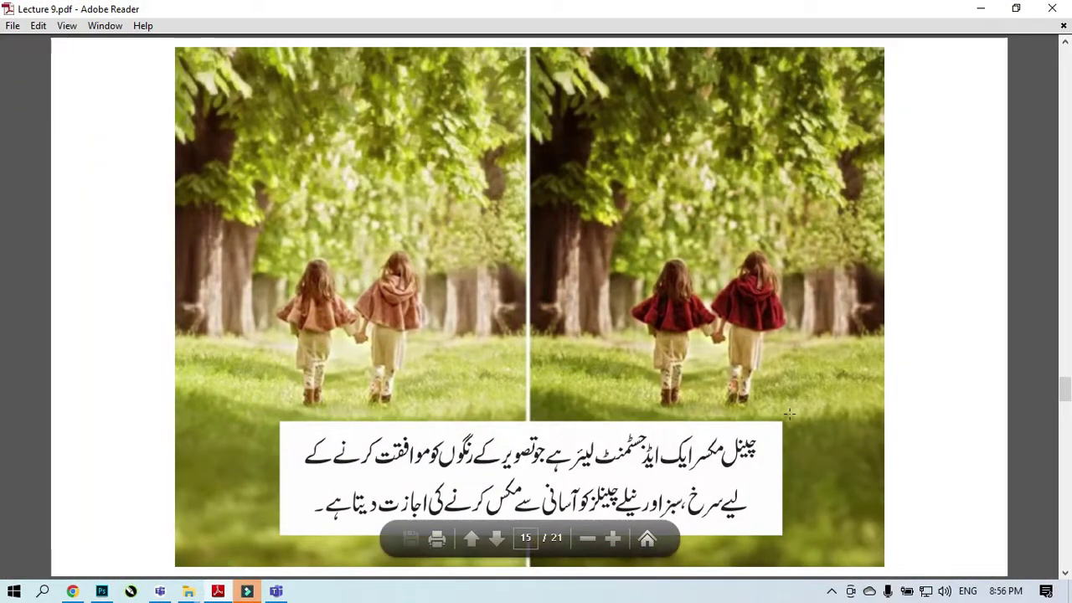
scroll(536, 302, down, 5)
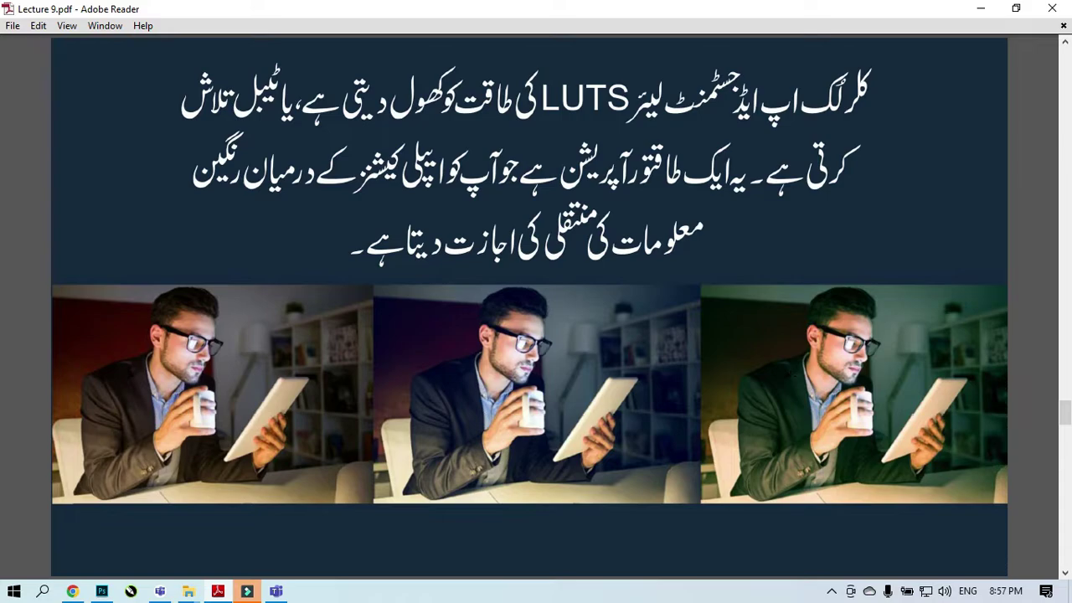
scroll(789, 376, down, 1)
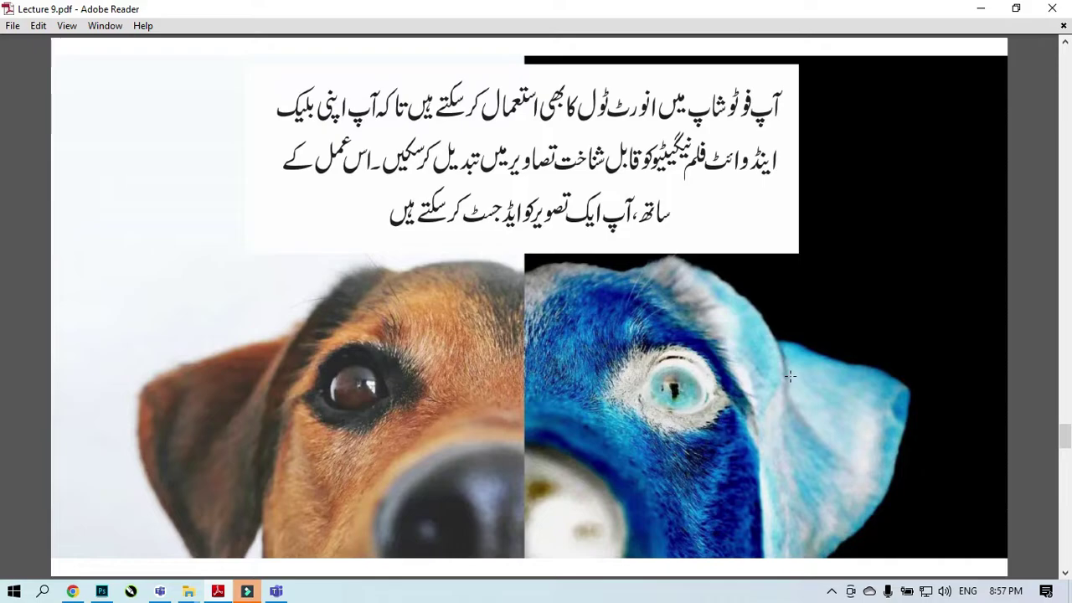
click(982, 10)
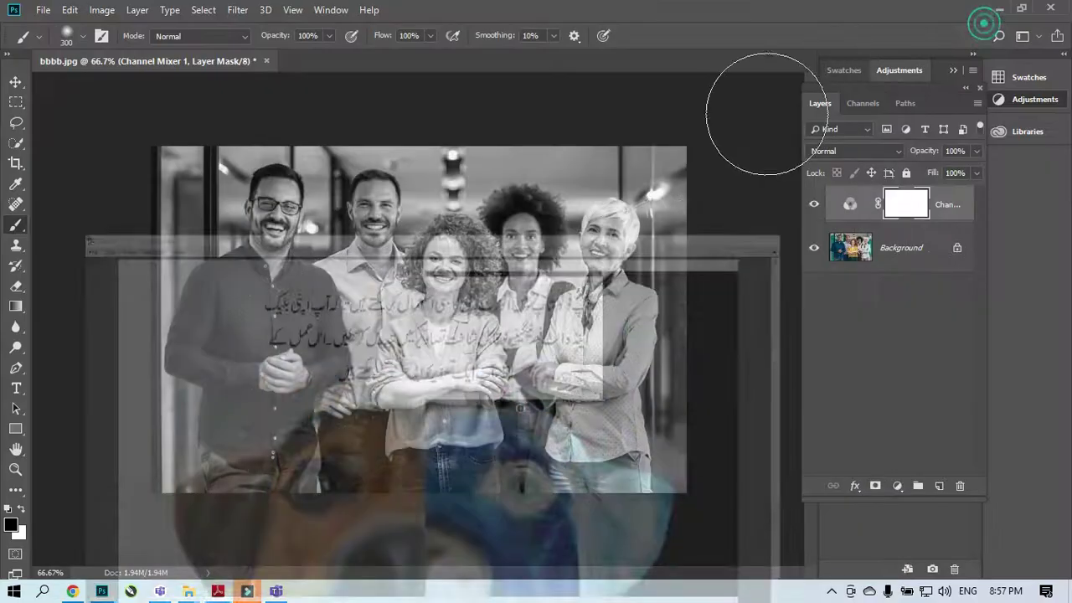
Delete the Channel Mixer layer along with its mask, and add an Invert adjustment layer above the Background.
drag(923, 211, 960, 486)
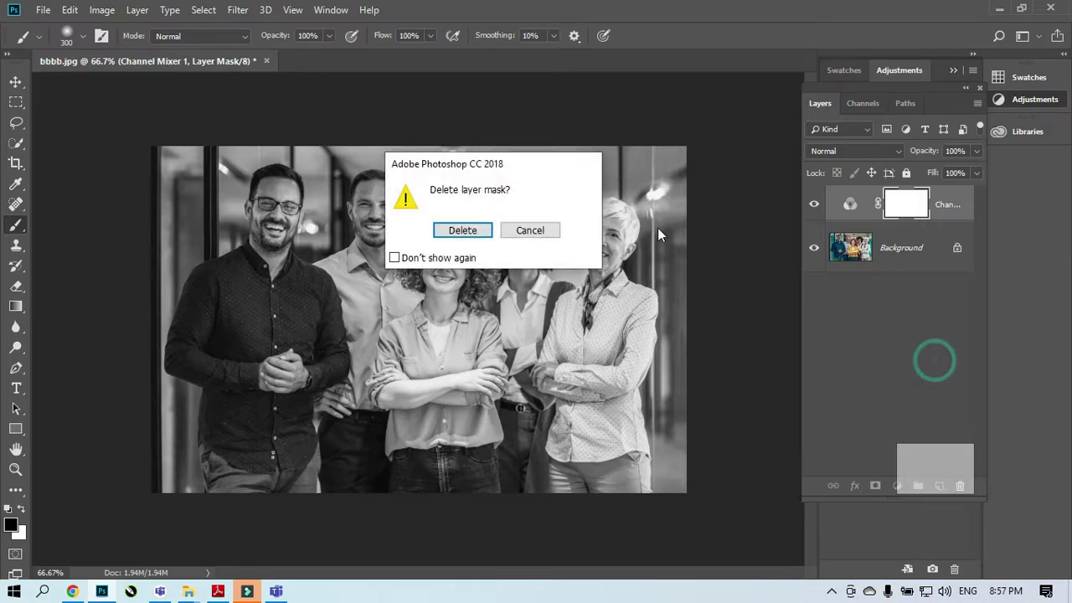
click(473, 225)
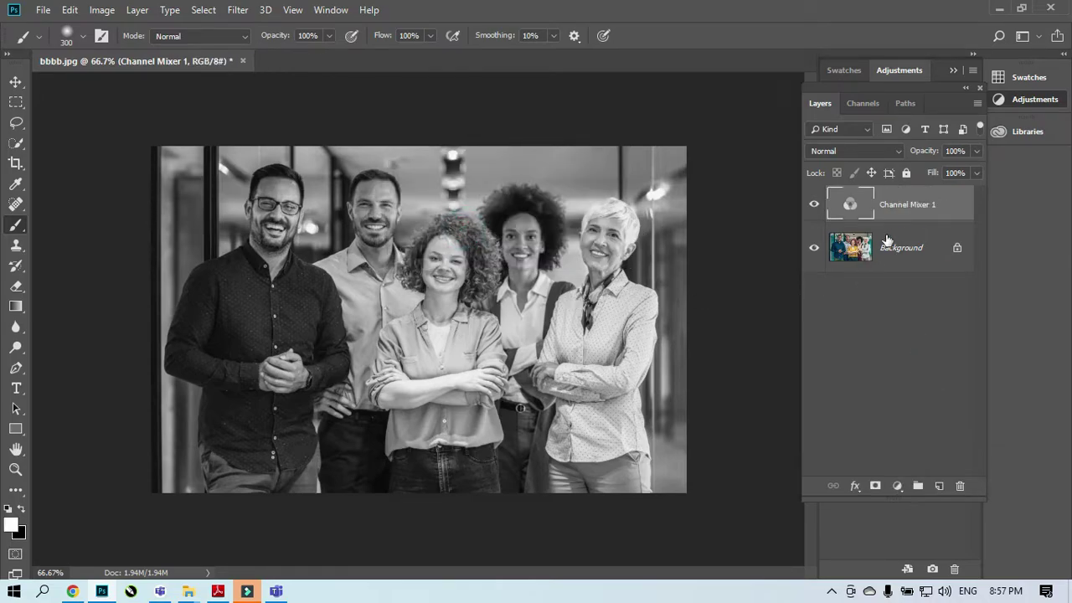
drag(916, 211, 960, 485)
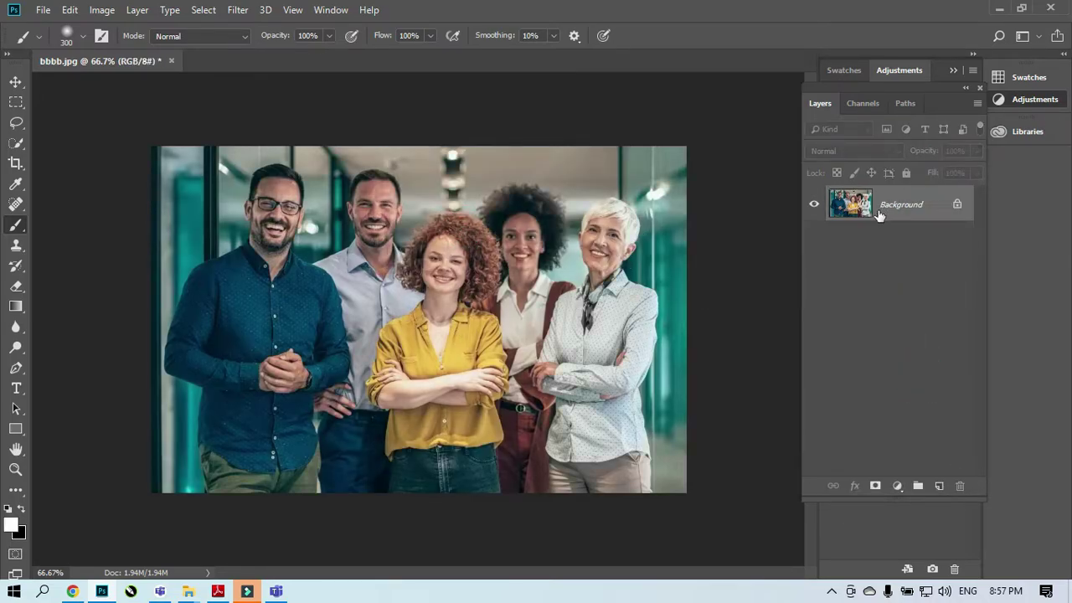
click(898, 486)
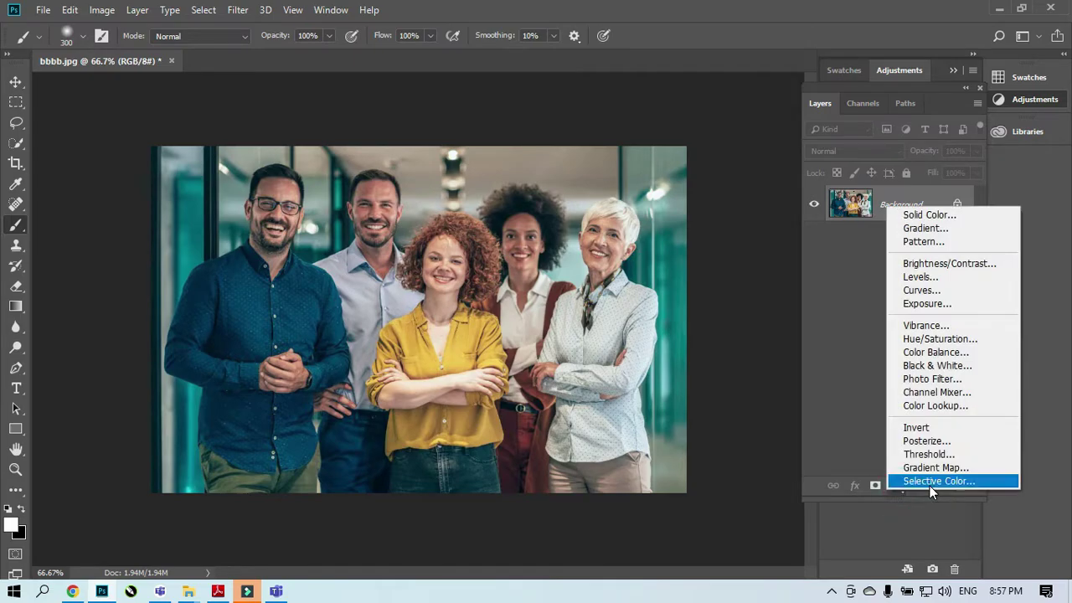
click(938, 427)
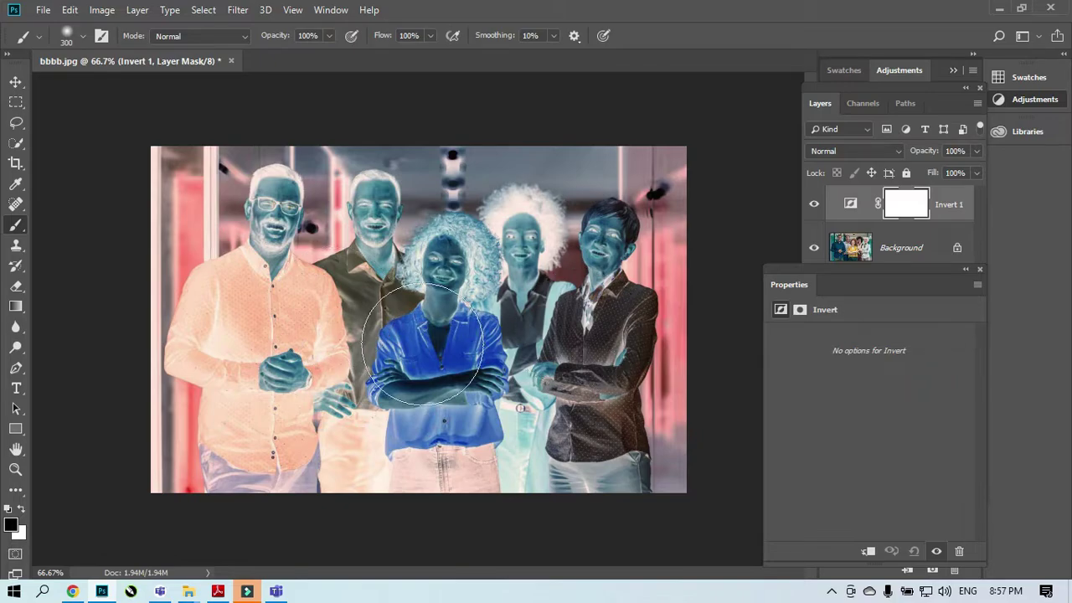
Paint black on the Invert layer's mask over the woman in the yellow shirt, close the Properties panel and undo the brush stroke.
mouse_move(435, 321)
mouse_down()
mouse_move(427, 383)
mouse_move(466, 266)
mouse_move(416, 420)
mouse_move(439, 456)
mouse_move(479, 455)
mouse_up()
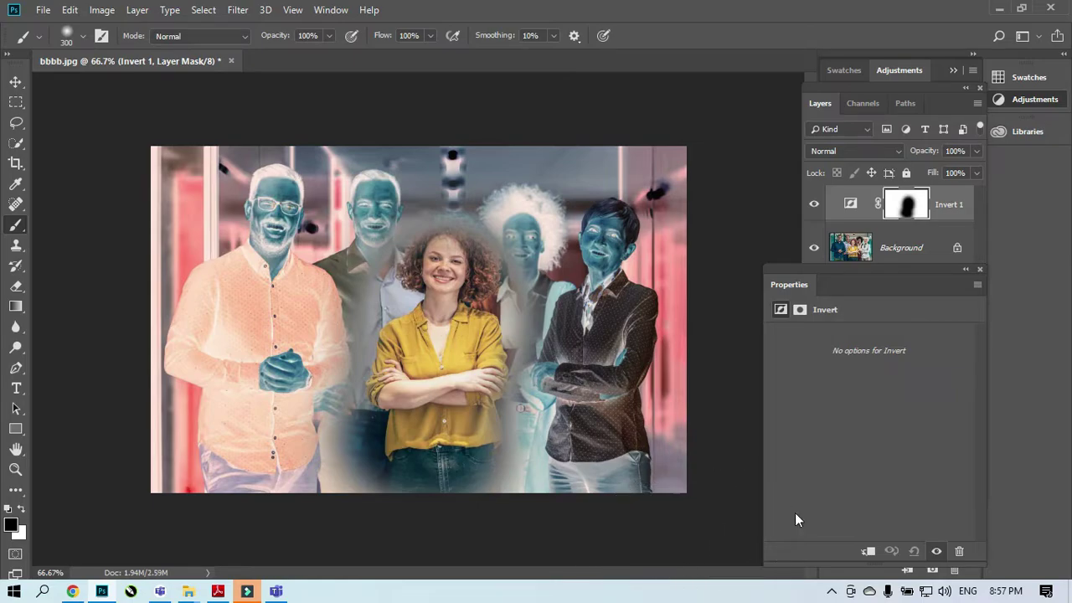
click(978, 270)
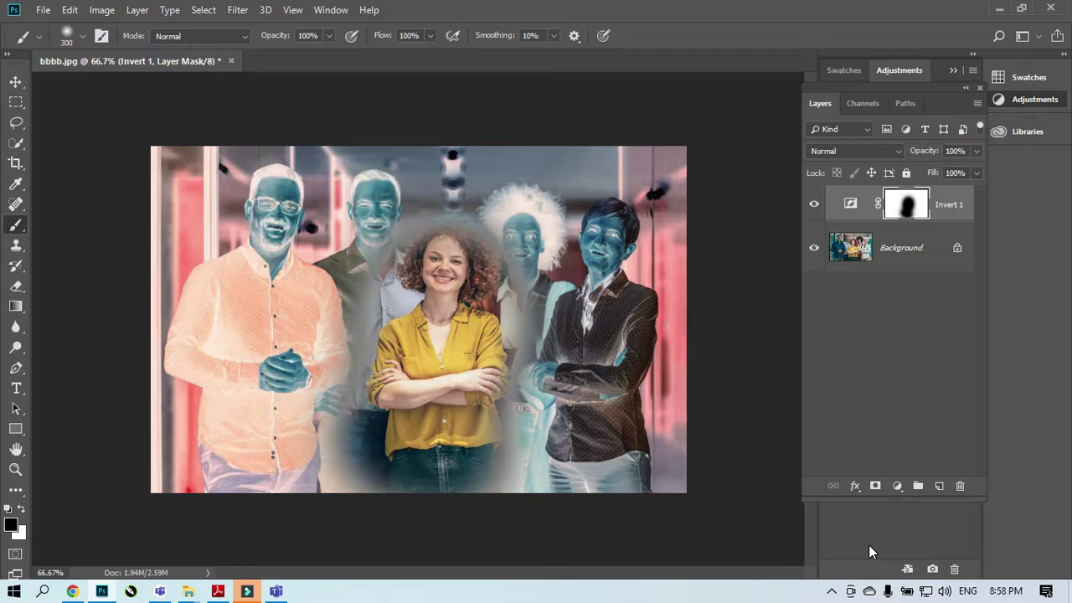
key(ctrl+z)
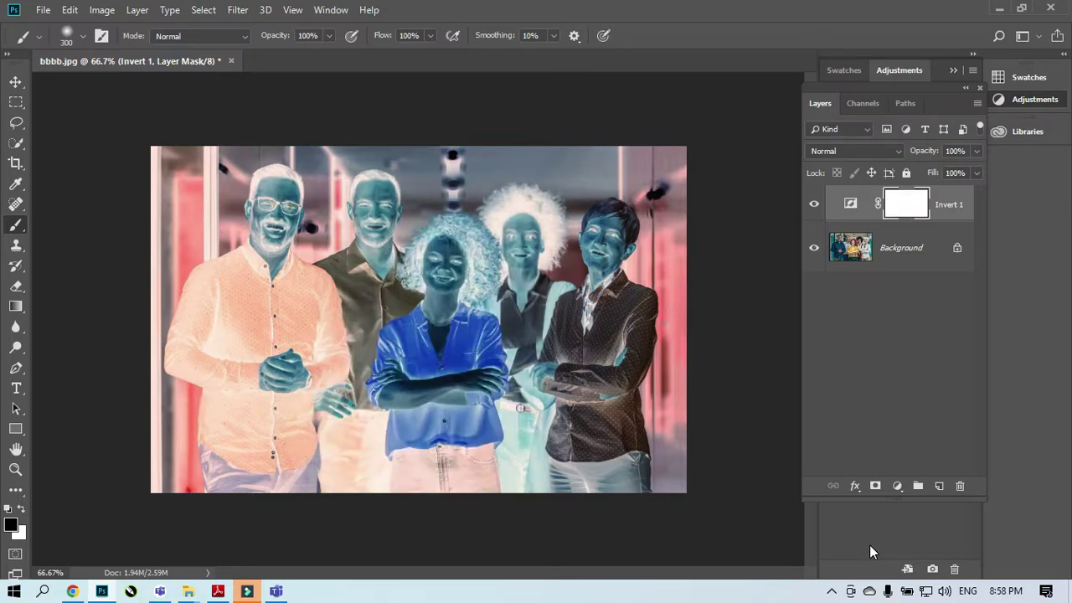
Add a second Invert adjustment layer above the first one and close its Properties panel.
click(897, 487)
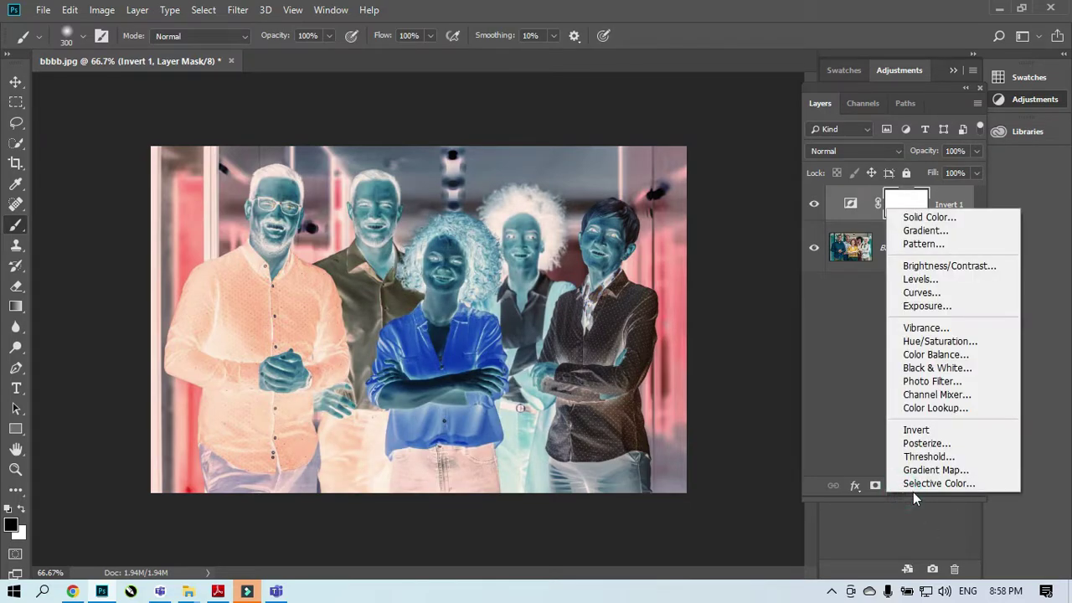
click(919, 430)
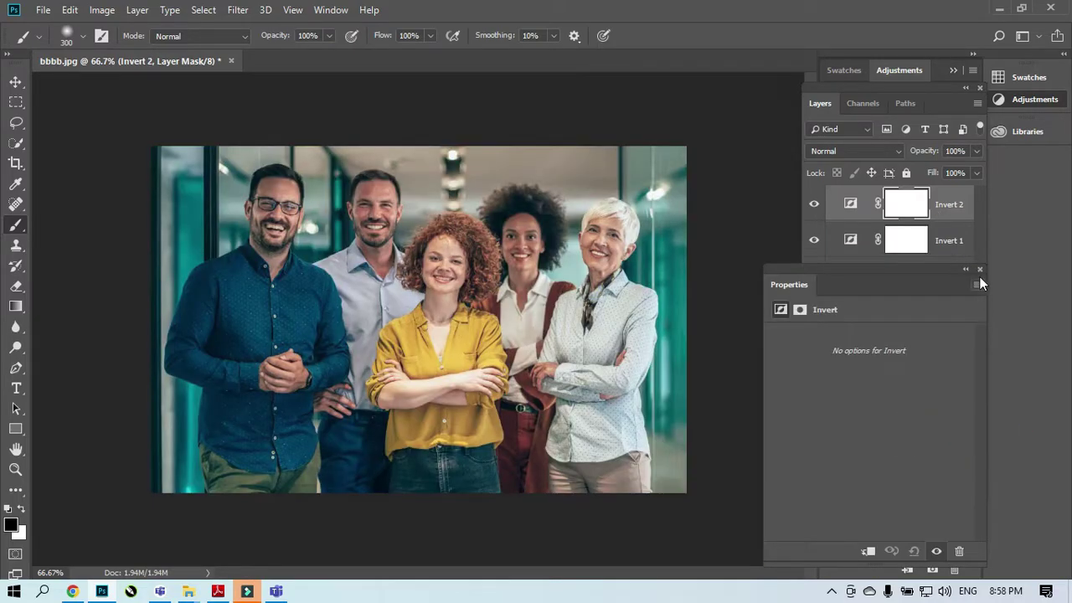
click(979, 269)
Switch to Lecture 9.pdf, read the Posterize Adjustment page, and return to Photoshop.
click(218, 590)
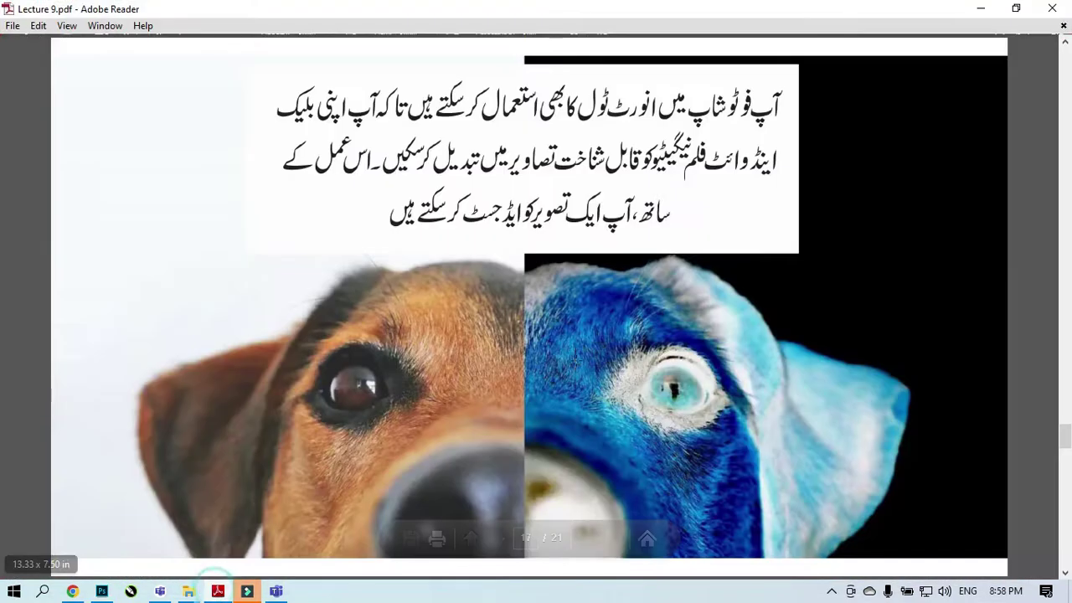
scroll(408, 397, down, 1)
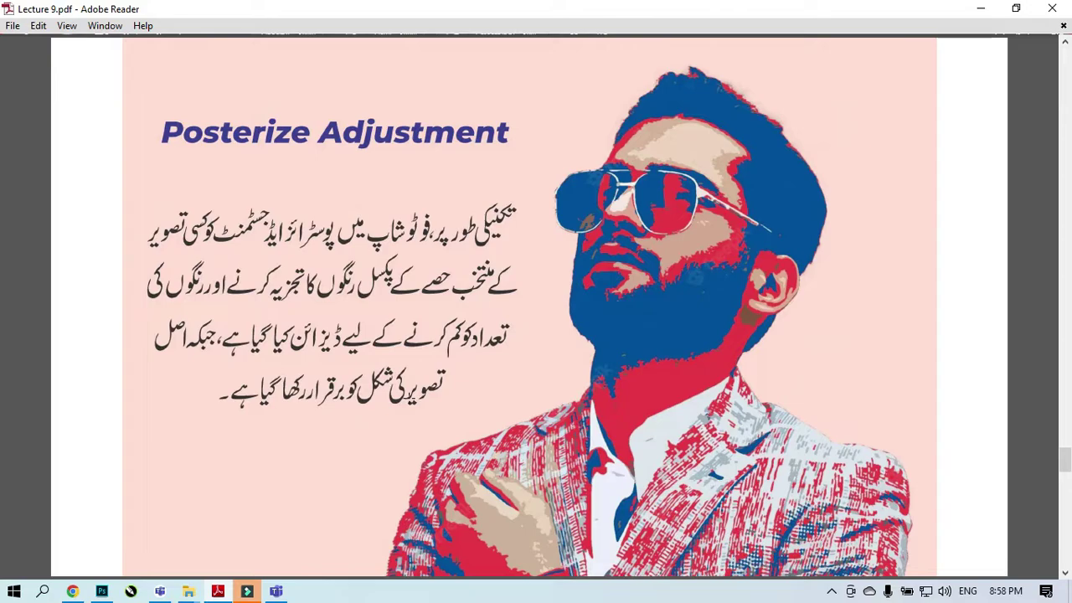
click(980, 9)
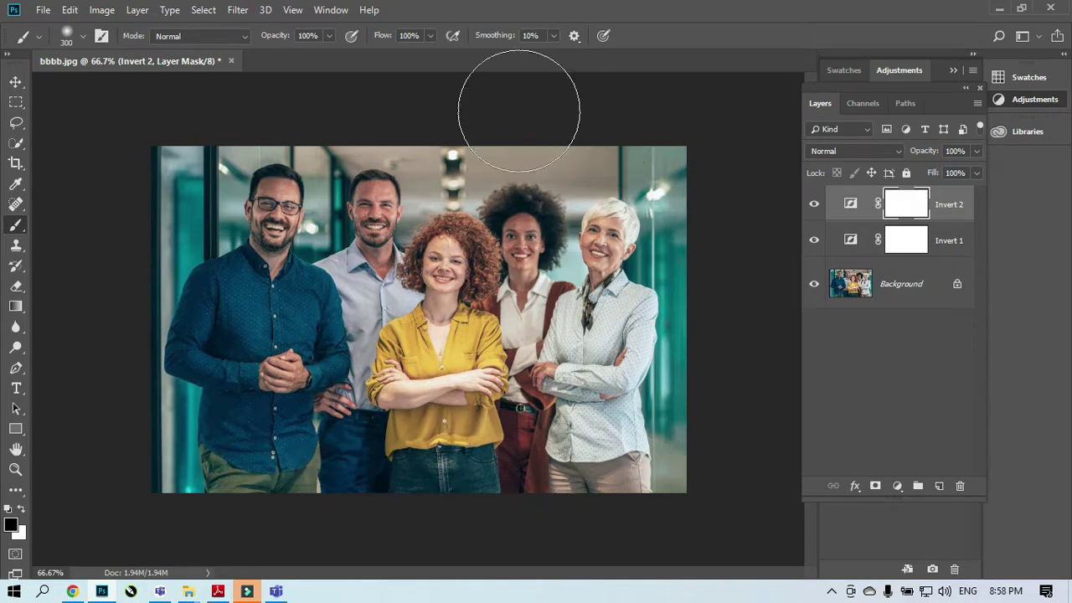
click(231, 60)
click(526, 231)
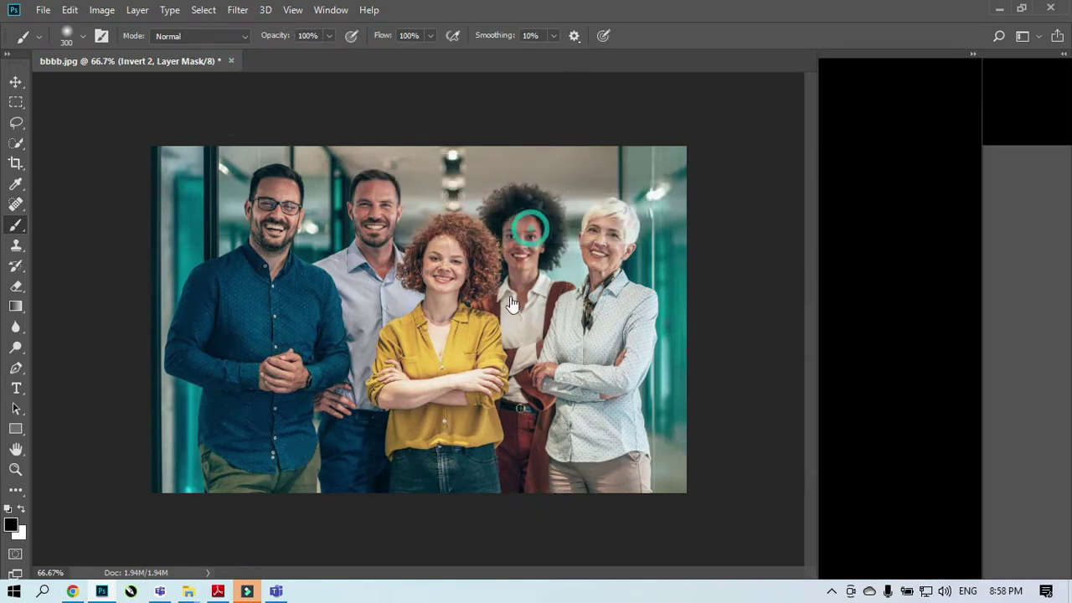
click(999, 9)
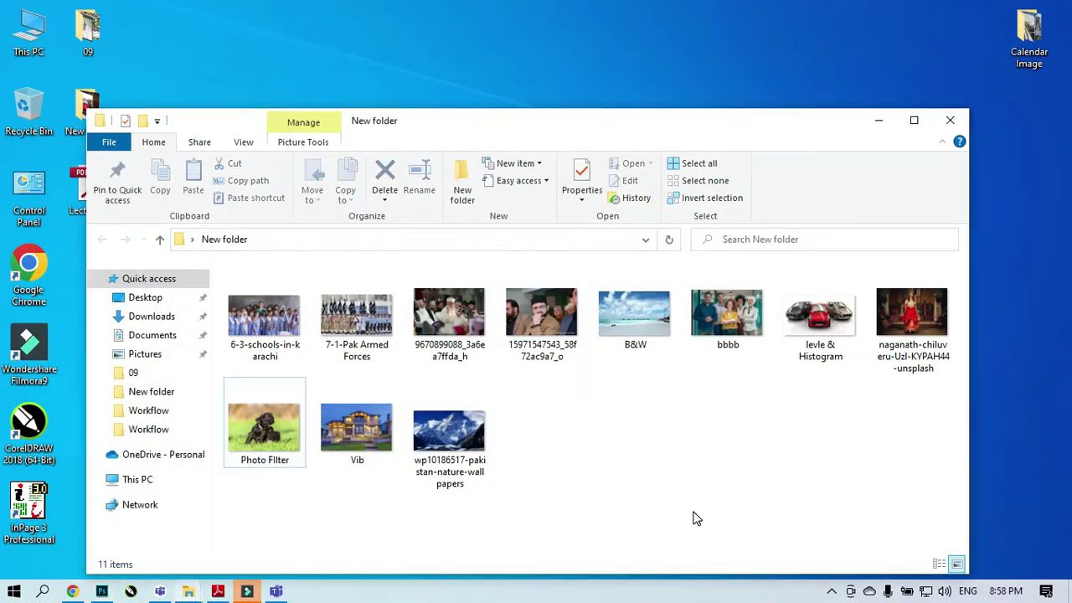
drag(917, 318, 929, 356)
click(782, 439)
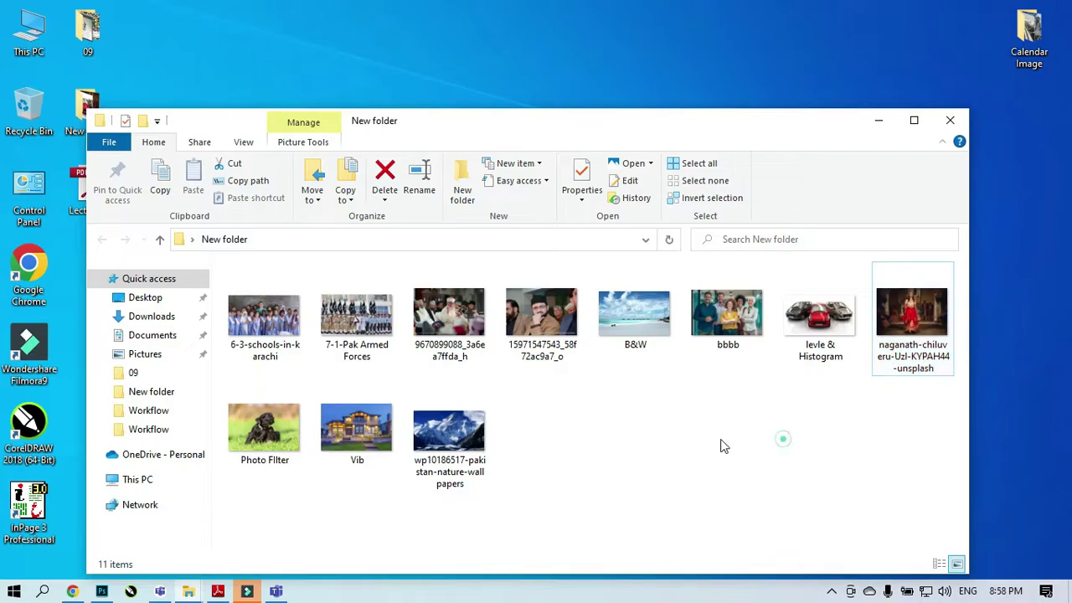
drag(559, 324, 831, 408)
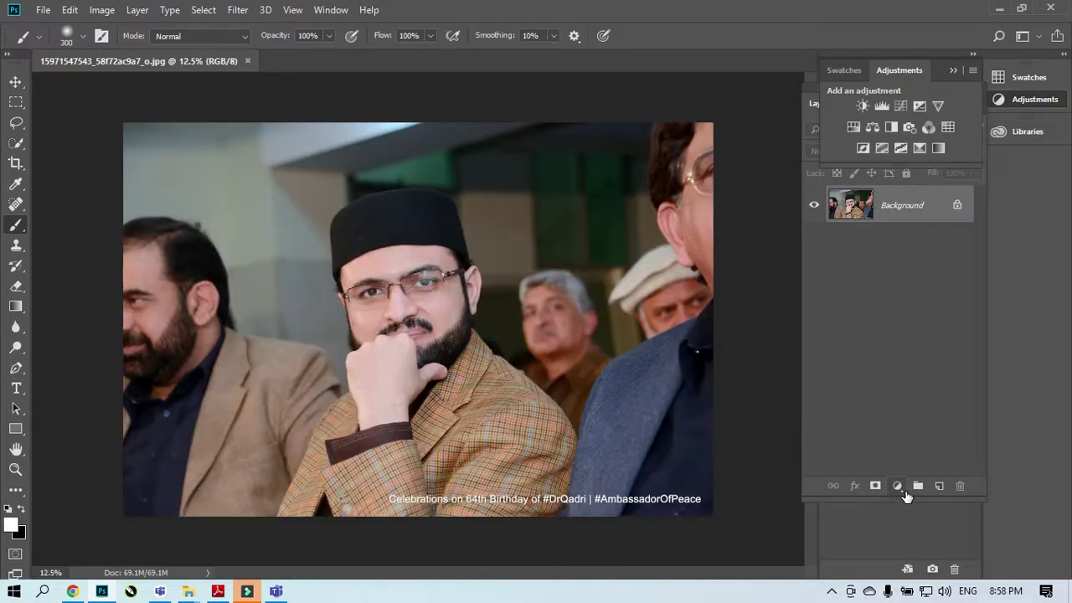
Add a Posterize adjustment layer above the Background with Levels set to 2.
click(899, 487)
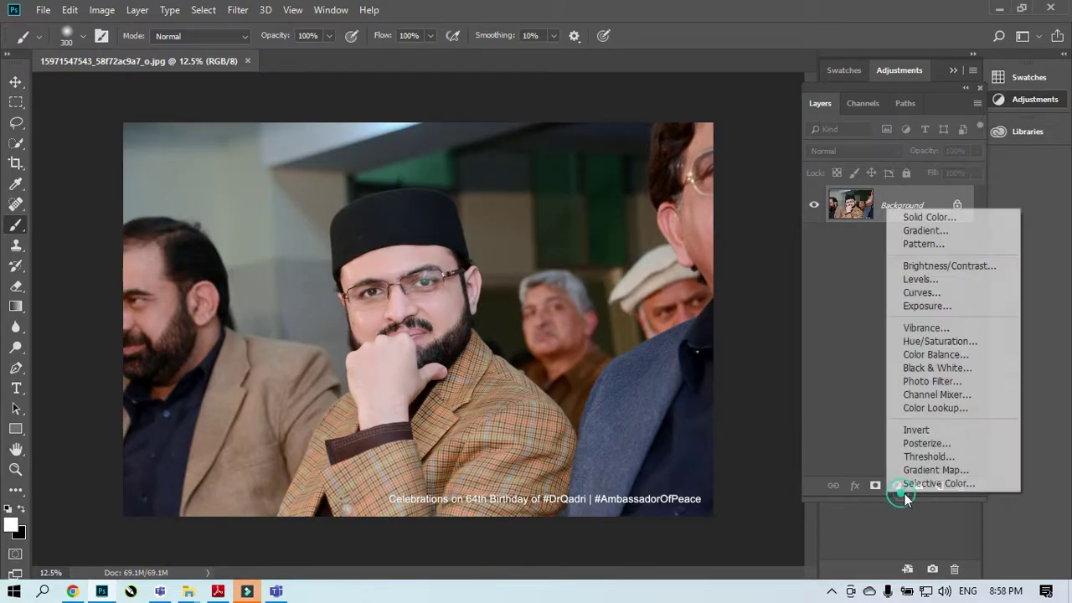
click(927, 445)
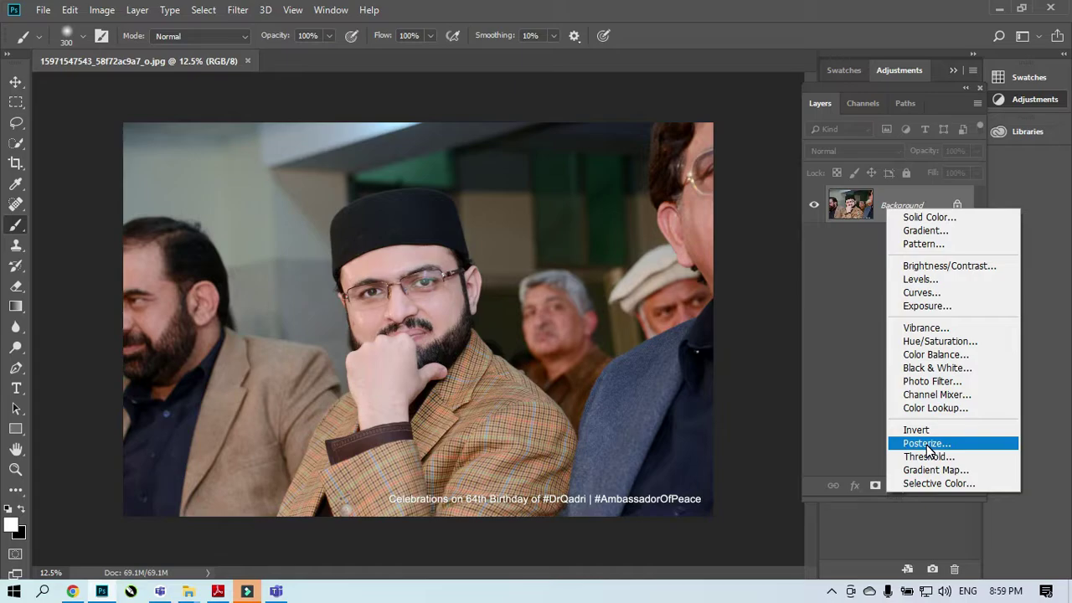
click(926, 446)
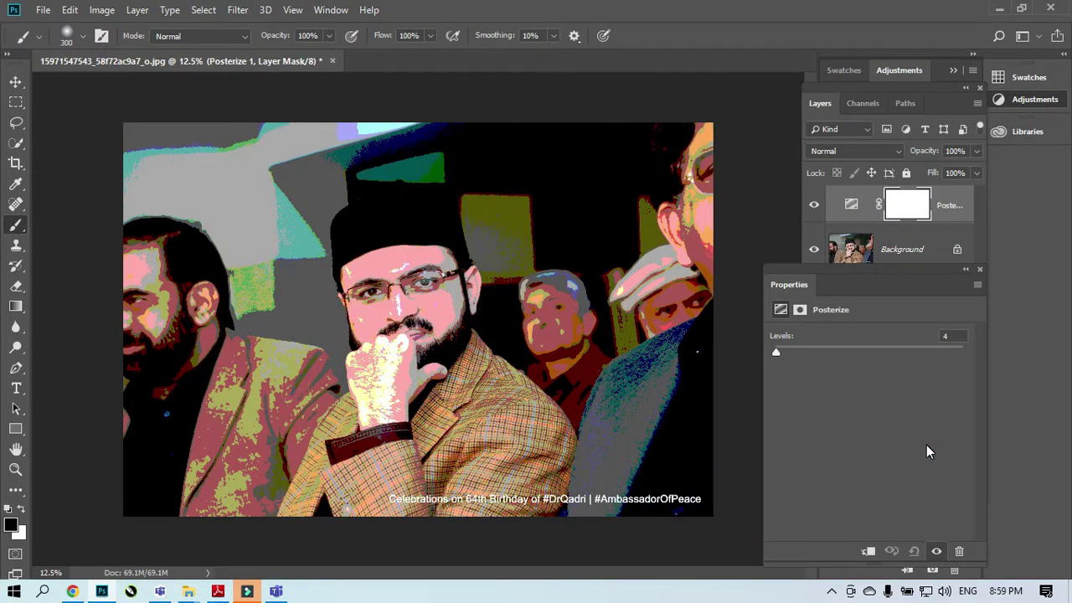
drag(774, 352, 766, 373)
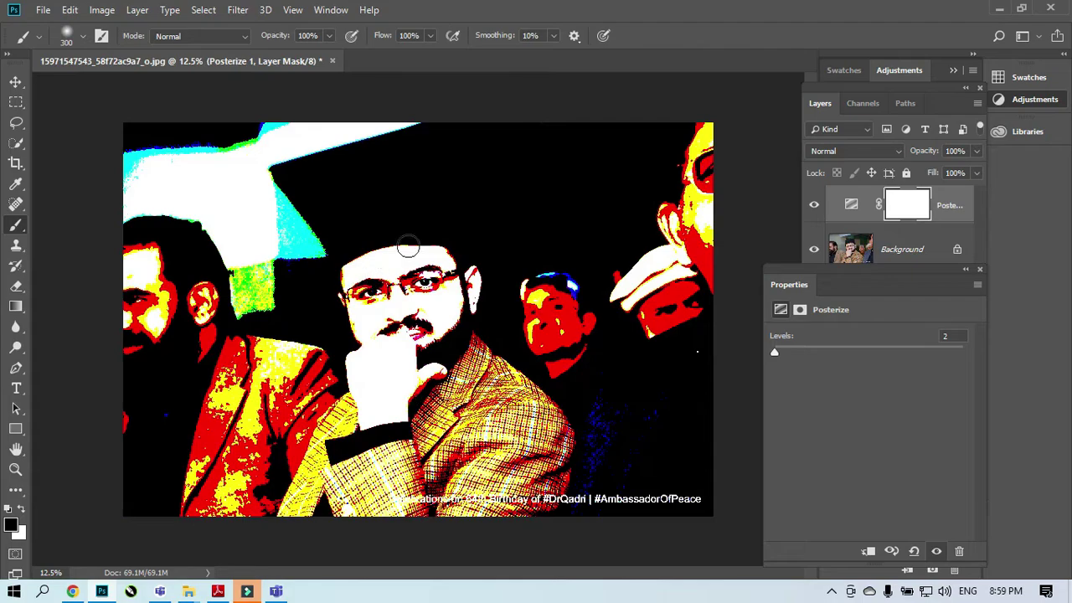
Paint black on the Posterize layer's mask over the man in the black cap, enlarging the brush to 800.
drag(339, 277, 407, 240)
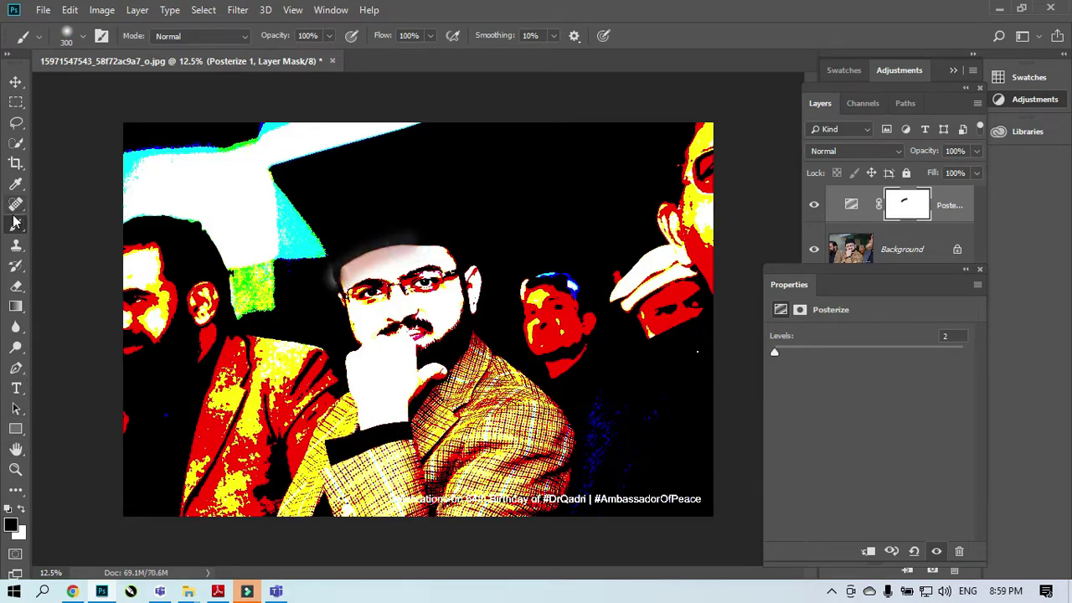
mouse_move(395, 290)
mouse_down()
mouse_move(411, 249)
mouse_move(376, 315)
mouse_move(370, 273)
mouse_move(362, 338)
mouse_move(411, 290)
mouse_move(440, 306)
mouse_move(443, 358)
mouse_move(409, 312)
mouse_move(409, 258)
mouse_move(393, 250)
mouse_move(446, 270)
mouse_move(434, 338)
mouse_move(401, 376)
mouse_move(384, 288)
mouse_move(349, 296)
mouse_move(370, 361)
mouse_move(368, 405)
mouse_move(445, 279)
mouse_move(450, 363)
mouse_move(518, 450)
mouse_move(380, 493)
mouse_move(546, 414)
mouse_move(460, 377)
mouse_move(407, 461)
mouse_move(382, 420)
mouse_move(383, 445)
mouse_move(313, 514)
mouse_up()
key(bracketright)
key(bracketright)
key(bracketright)
key(bracketright)
key(bracketright)
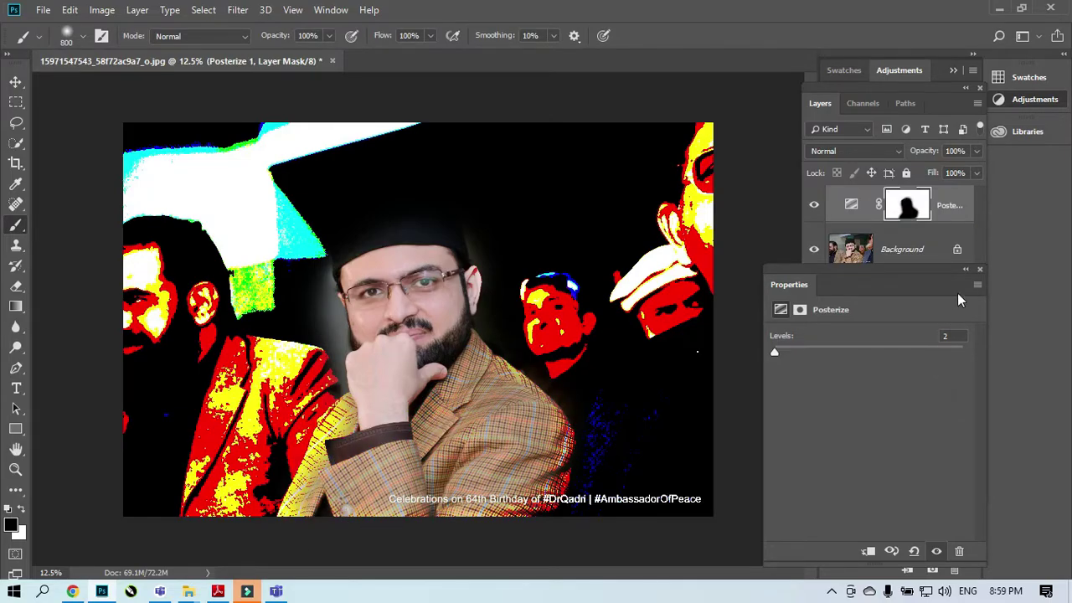
Set the Posterize layer's opacity to 65% and close the photo without saving.
click(979, 269)
drag(930, 155, 901, 153)
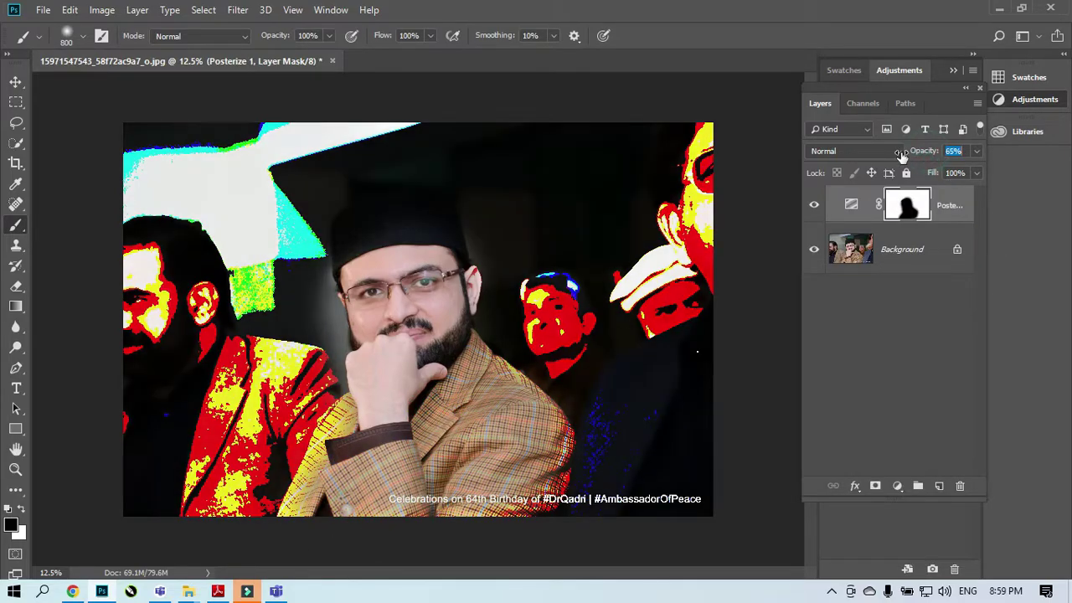
click(332, 61)
click(541, 235)
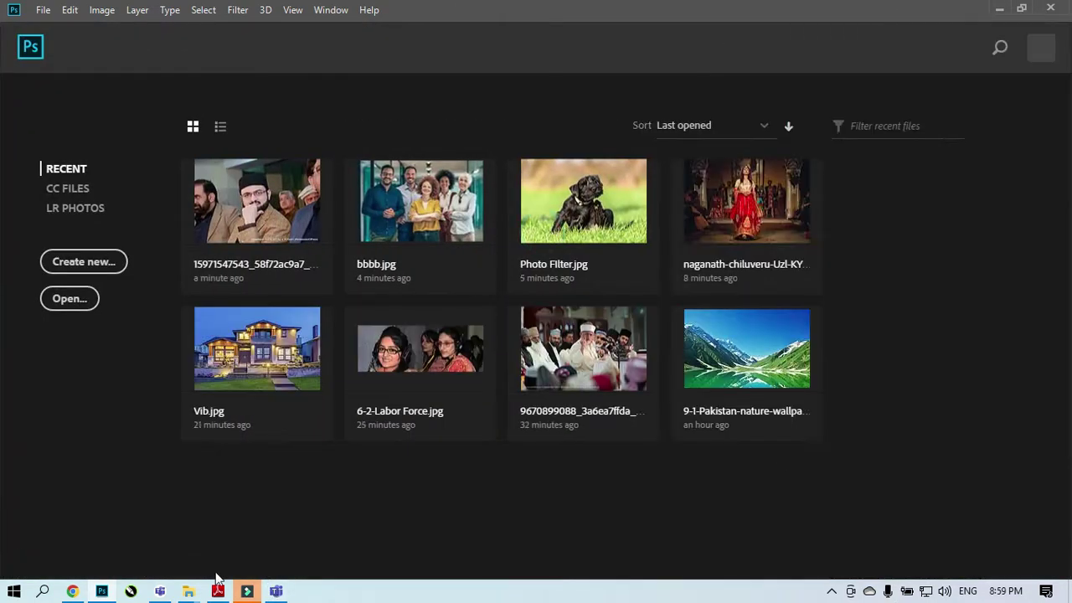
Switch to Lecture 9.pdf, read the Threshold pages, and return to Photoshop.
click(218, 591)
scroll(521, 423, down, 2)
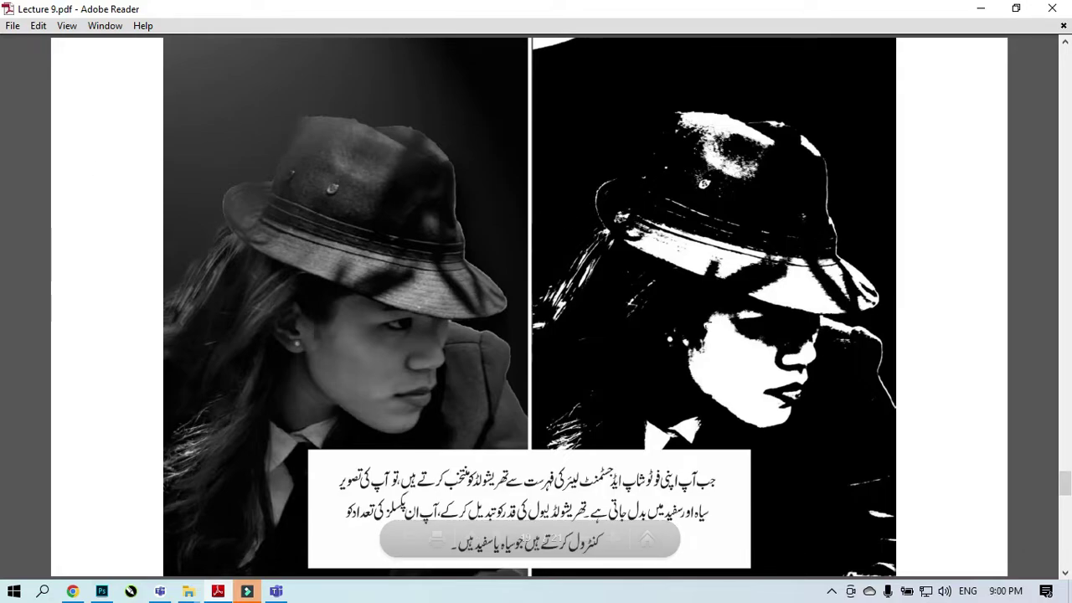
click(980, 9)
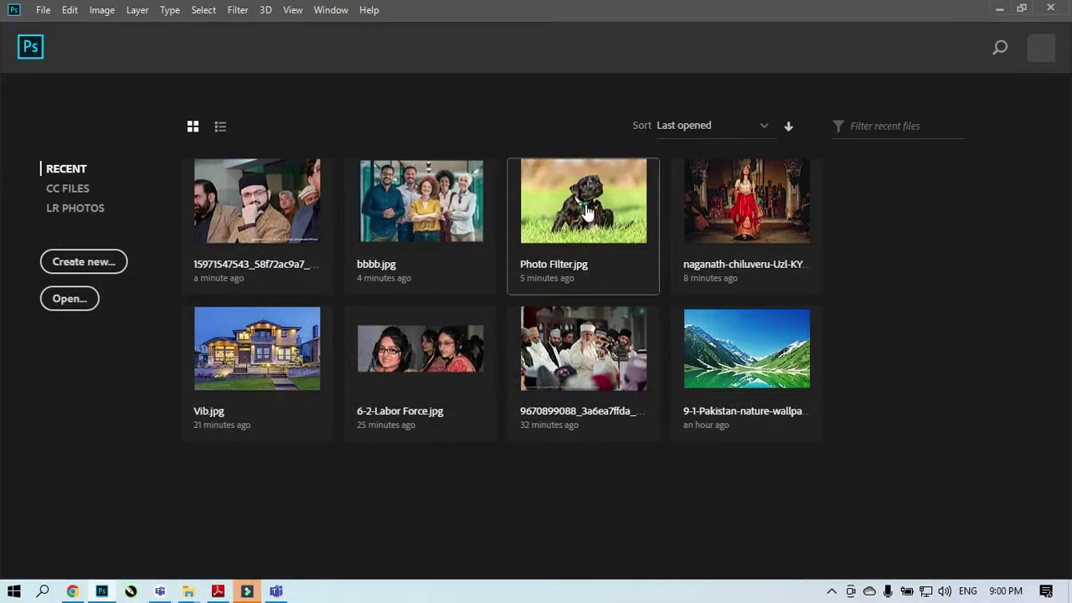
Open the recent file Photo Filter.jpg and add a Threshold adjustment layer above the Background.
click(601, 276)
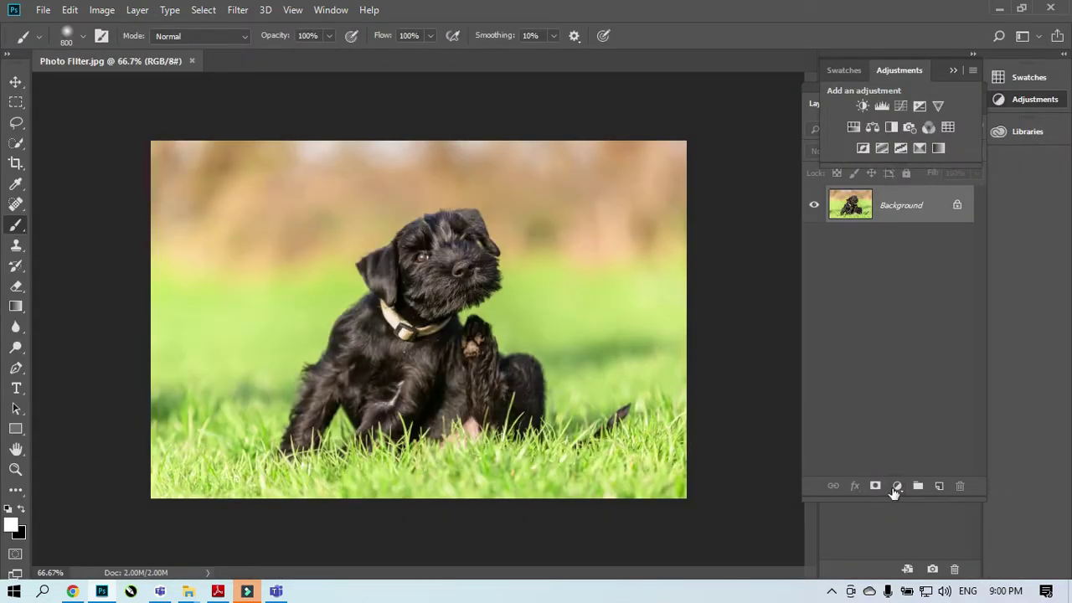
click(896, 488)
click(921, 453)
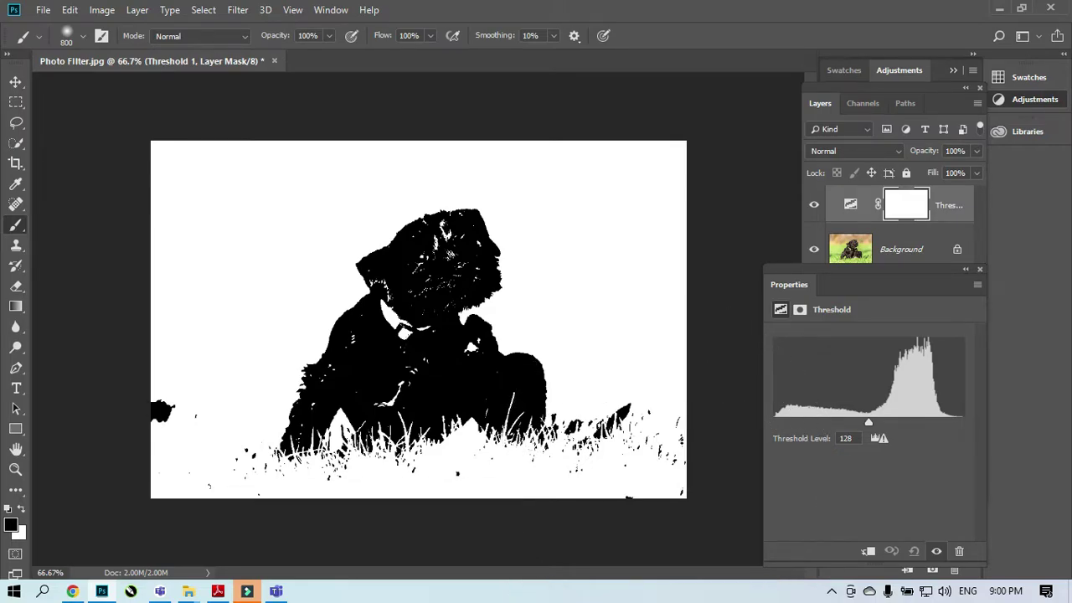
Reduce the brush size to 90, set the Threshold Level to 32 and close the Properties panel.
key(bracketleft)
key(bracketleft)
key(bracketleft)
key(bracketleft)
key(bracketleft)
key(bracketleft)
key(bracketleft)
key(bracketleft)
key(bracketleft)
key(bracketleft)
key(bracketleft)
key(bracketleft)
drag(869, 424, 797, 420)
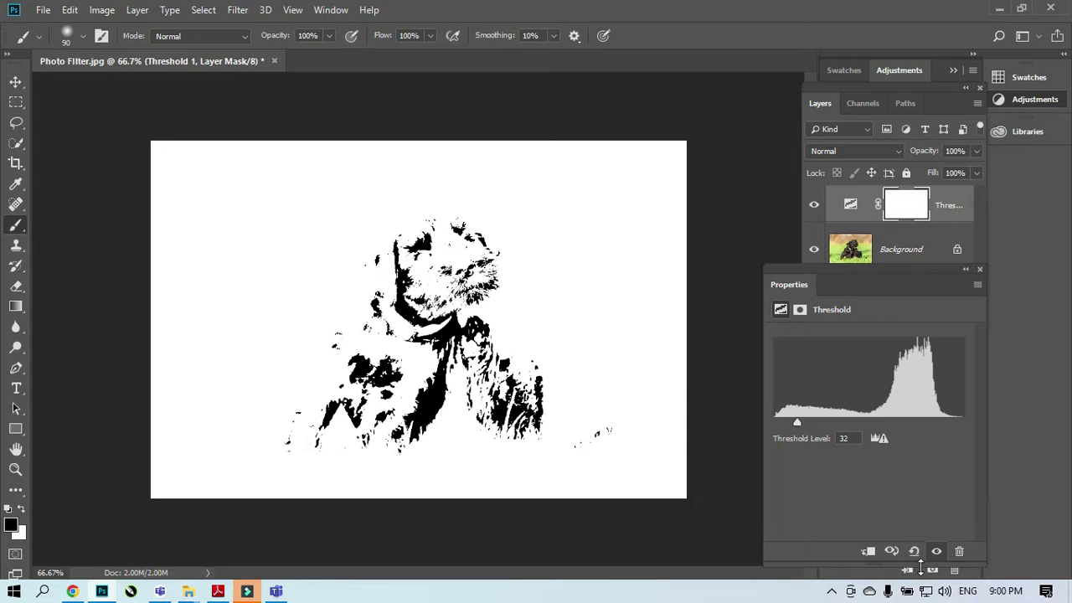
click(978, 270)
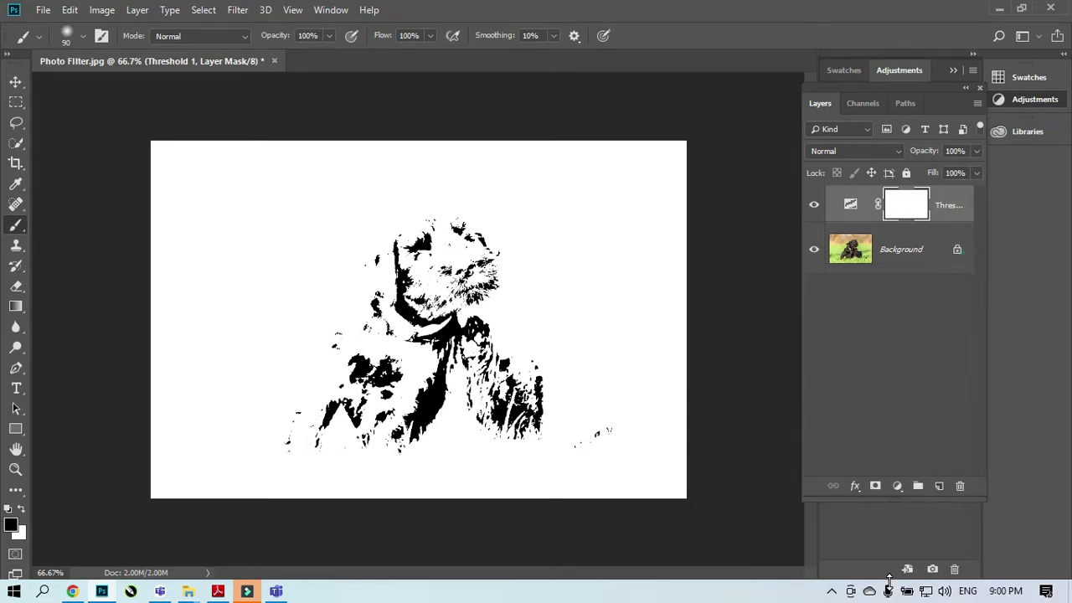
Compare the image with the Threshold layer off and on, try a Threshold Level of 140, and set it to 89.
click(813, 204)
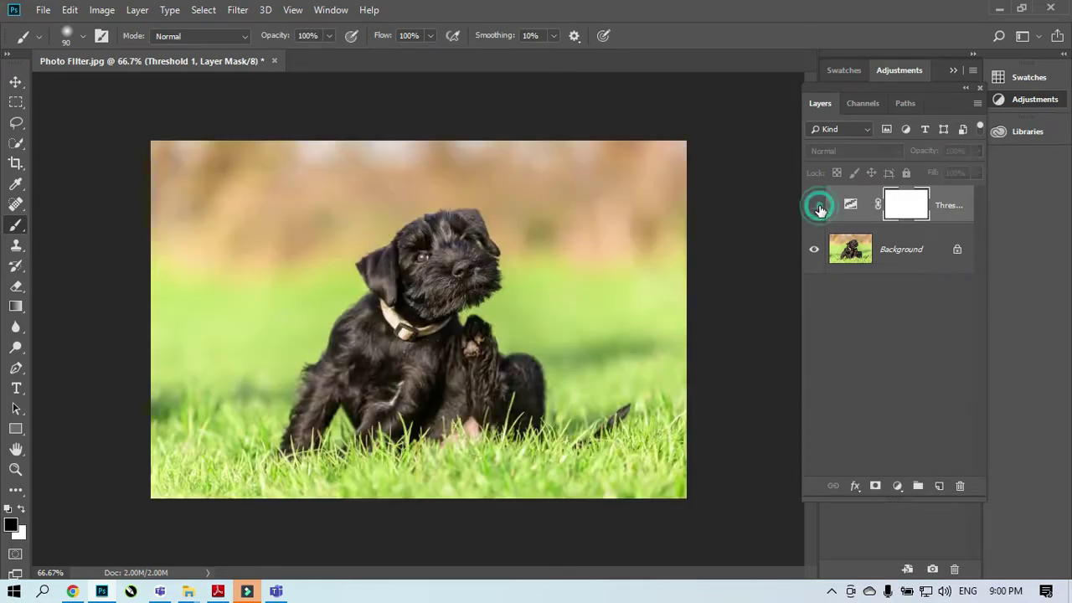
click(815, 206)
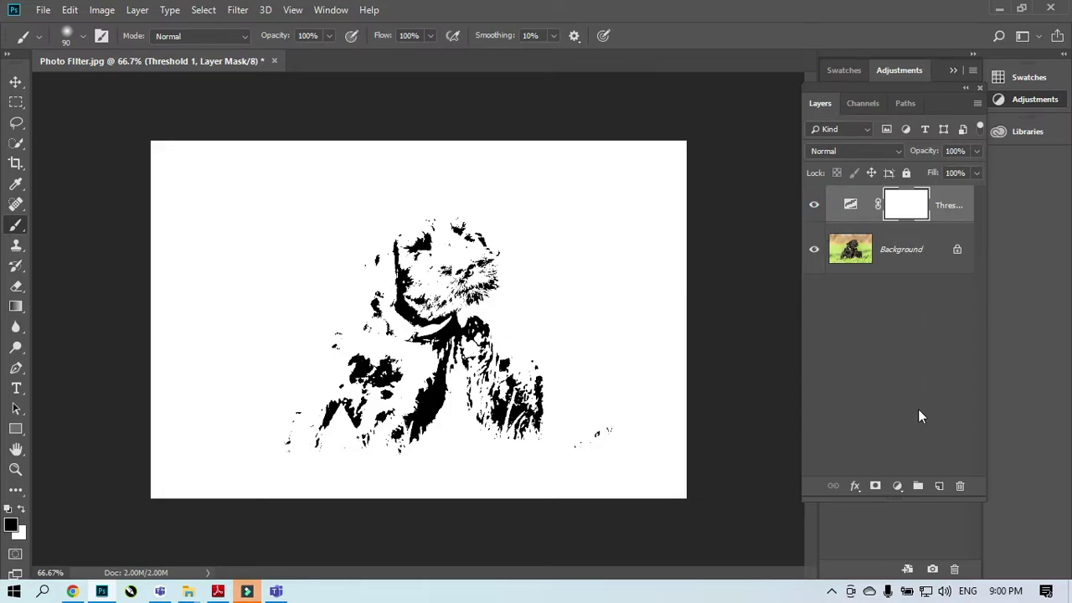
click(868, 207)
double_click(868, 207)
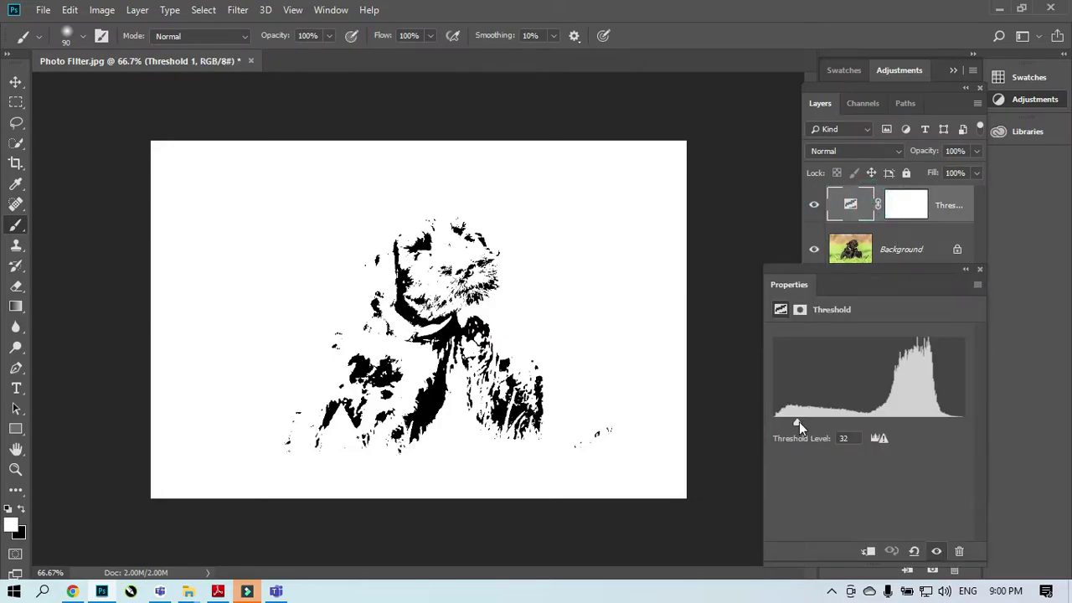
drag(798, 422, 877, 423)
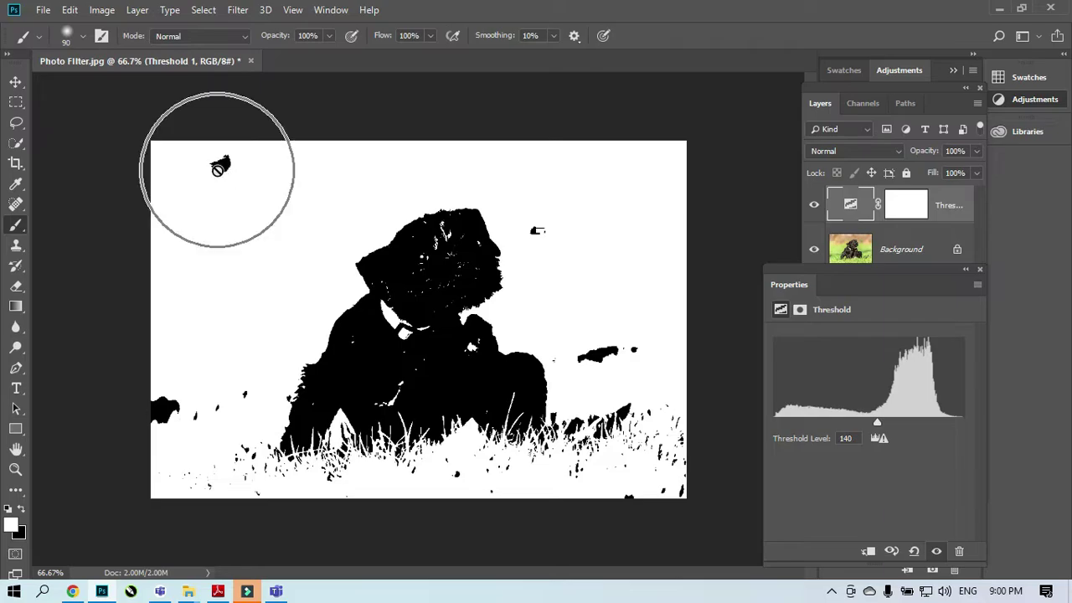
drag(876, 423, 840, 420)
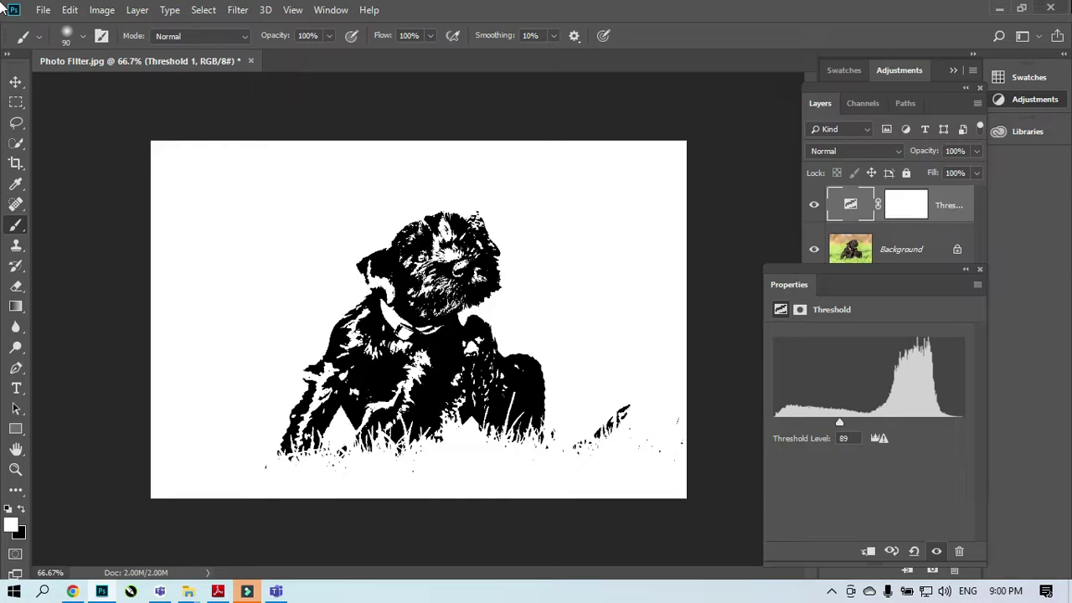
click(970, 268)
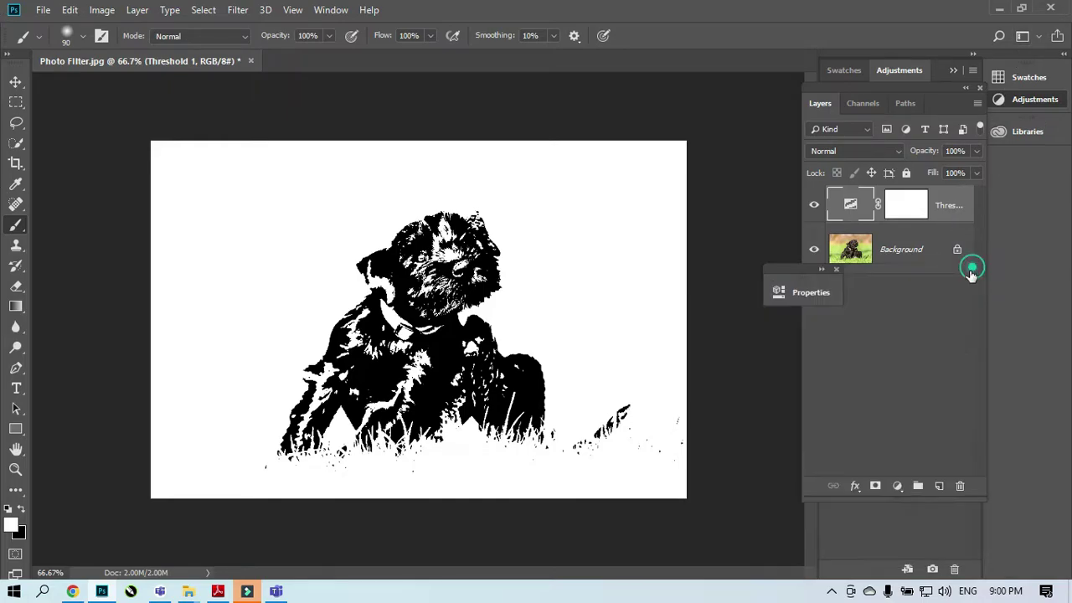
click(834, 270)
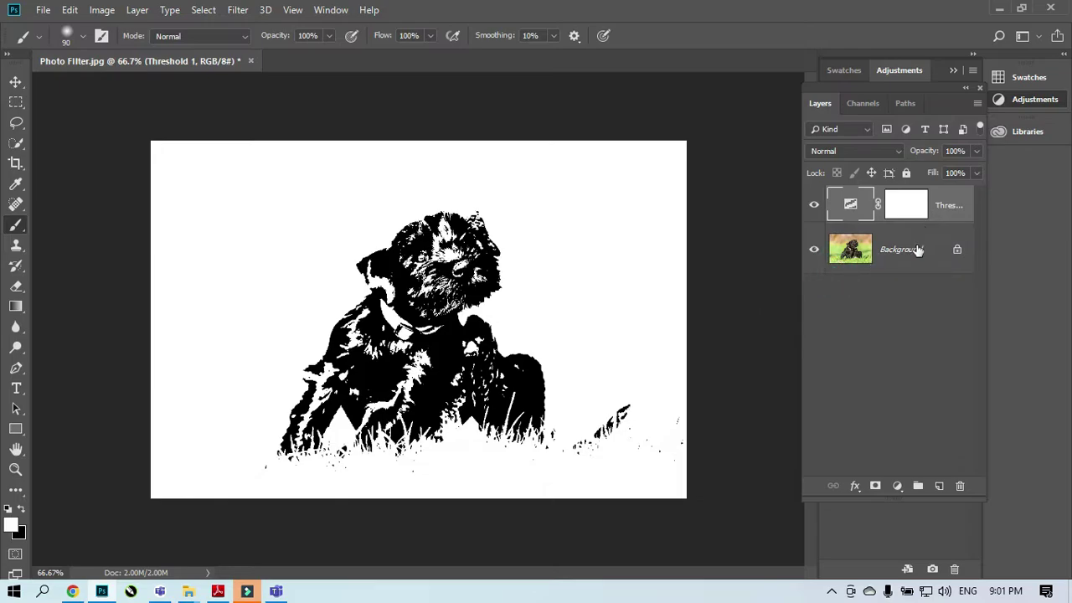
Clip the Threshold layer to the Background, select the Background, and toggle the Threshold layer's visibility to compare the result.
alt+click(912, 224)
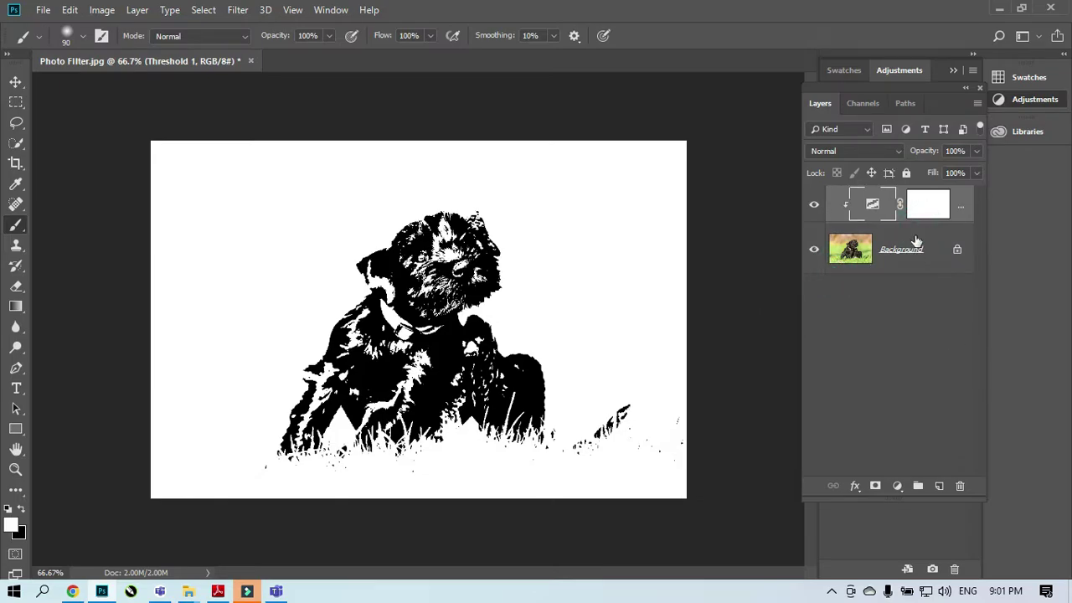
click(904, 296)
click(866, 208)
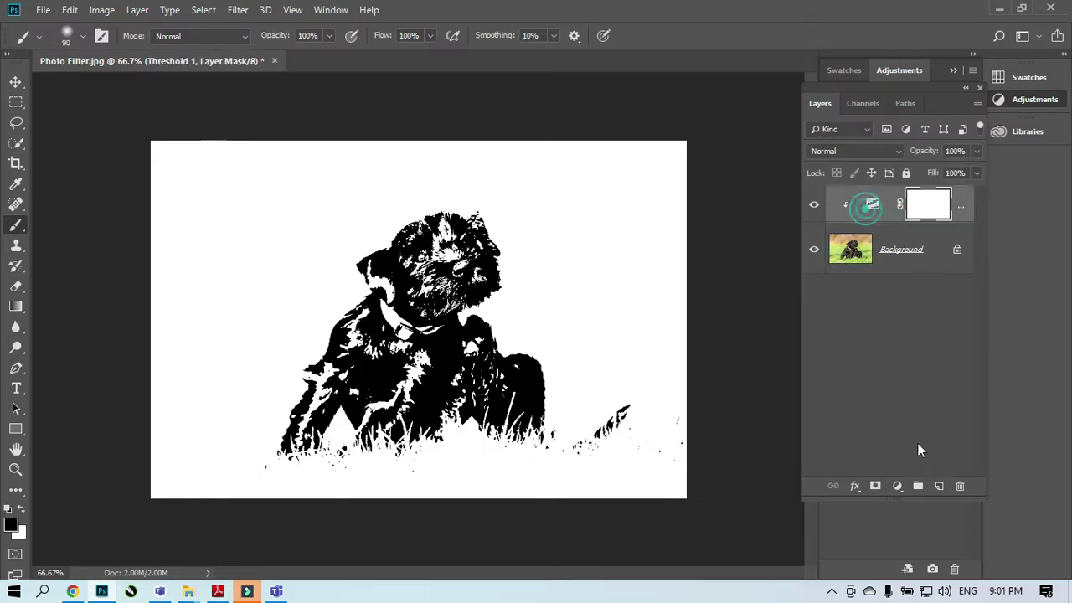
click(852, 261)
click(815, 207)
click(818, 209)
click(818, 209)
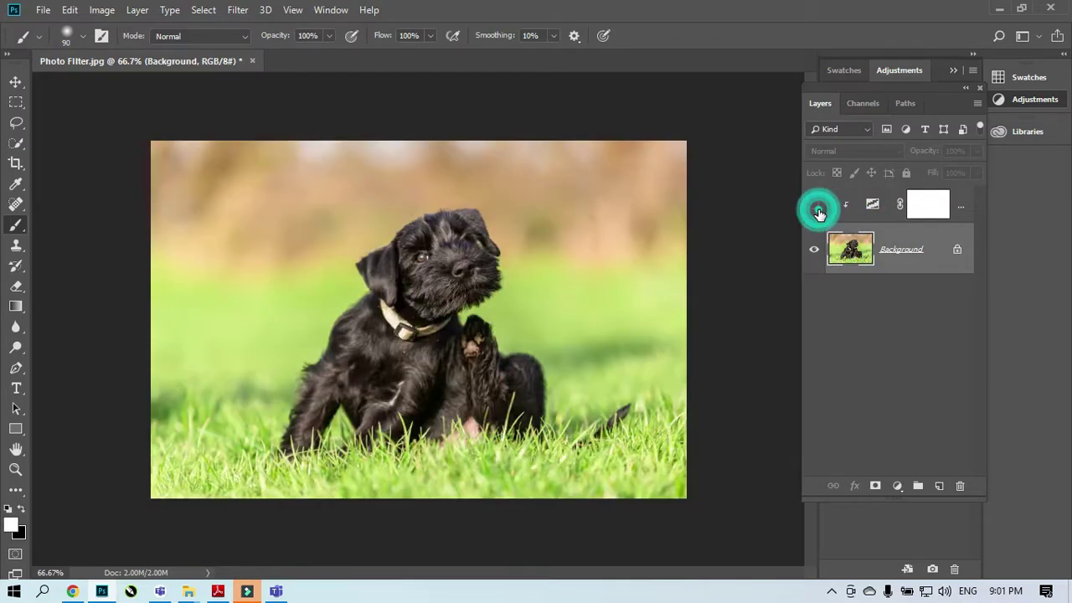
click(817, 209)
Paint a white stroke over the dog on the Background, undo it, and collapse the Layers panel.
mouse_move(390, 255)
mouse_down()
mouse_move(507, 265)
mouse_move(514, 317)
mouse_move(391, 382)
mouse_up()
key(ctrl+z)
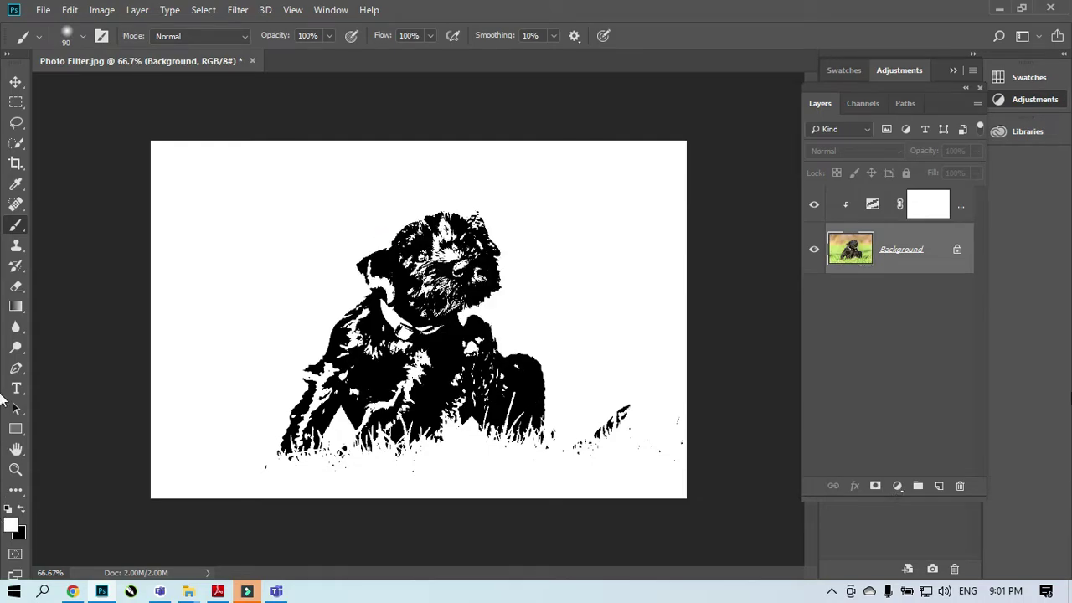
click(971, 87)
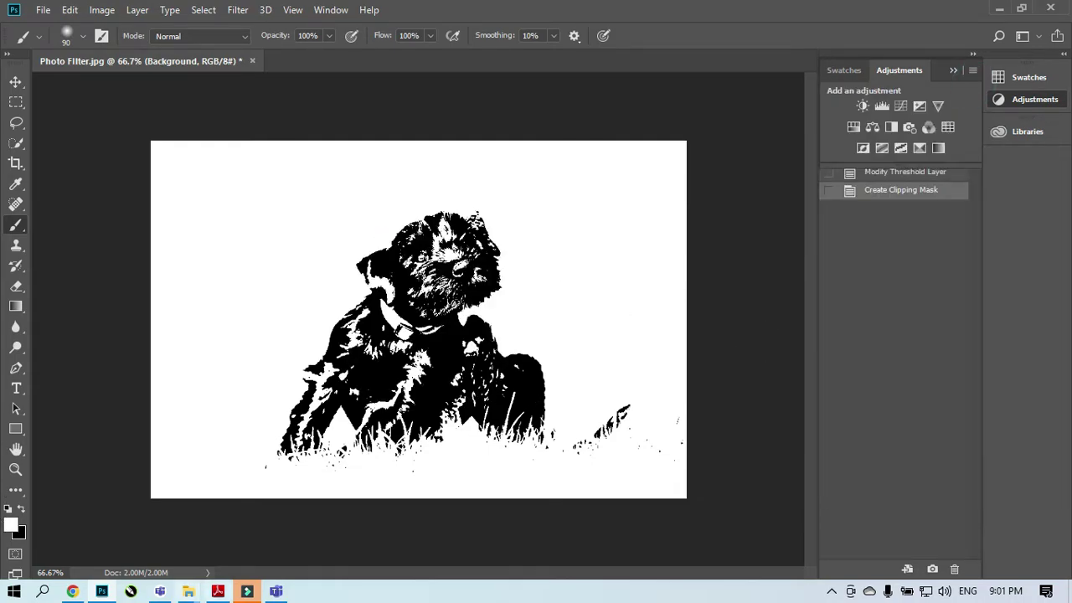
Switch to the Lecture 9 PDF in Adobe Reader, view the Gradient Map and Selective Color pages, and return to Photoshop.
click(217, 592)
scroll(619, 422, down, 1)
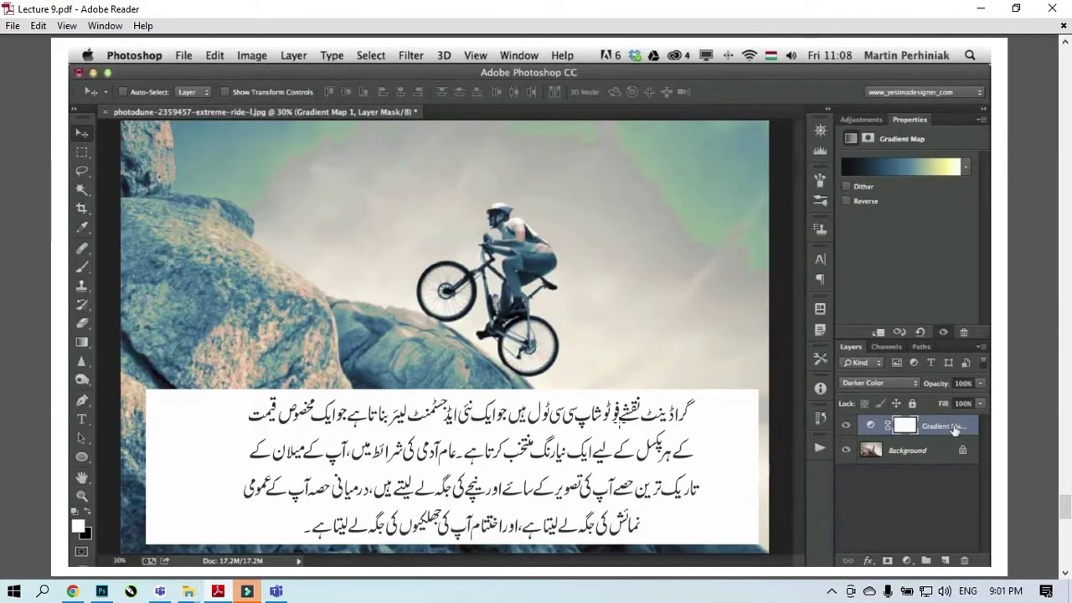
scroll(619, 422, down, 1)
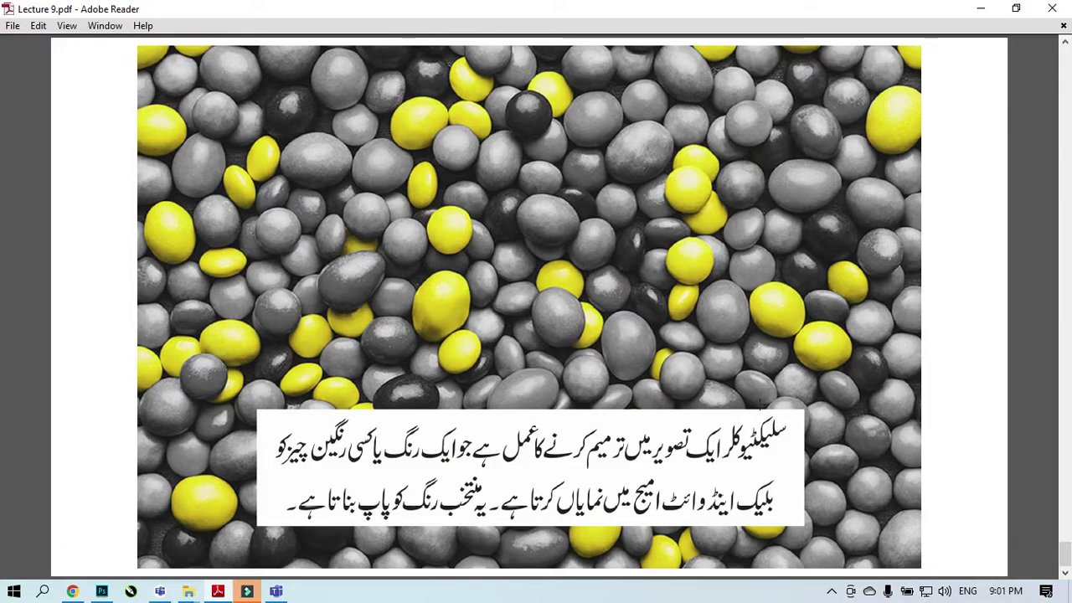
click(981, 9)
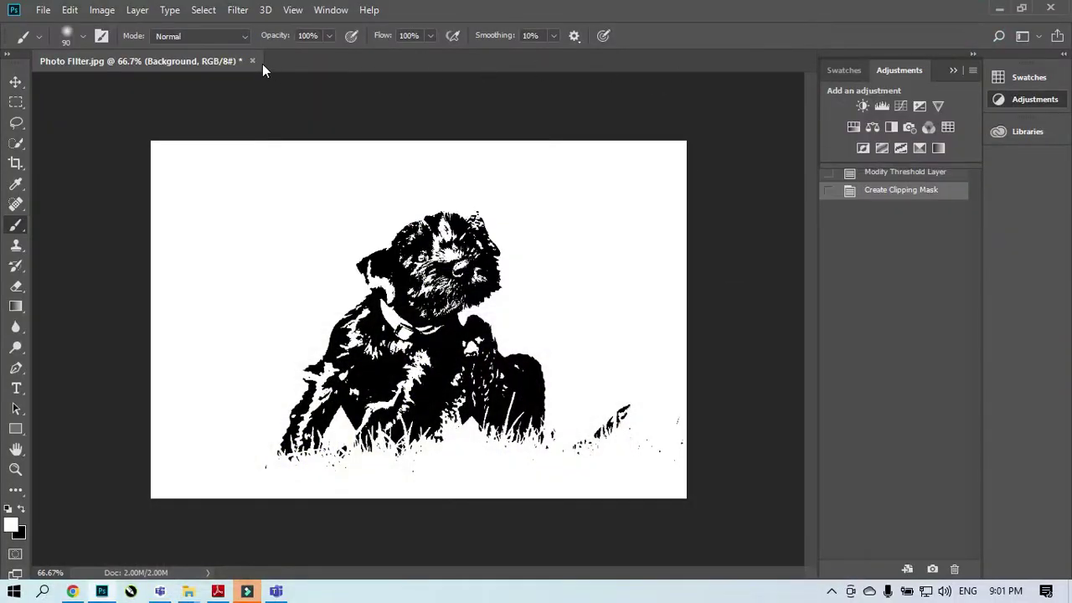
Close Photo Filter.jpg without saving and open the recent file 9-1-Pakistan-nature-wallpapers.jpg.
click(252, 61)
click(527, 228)
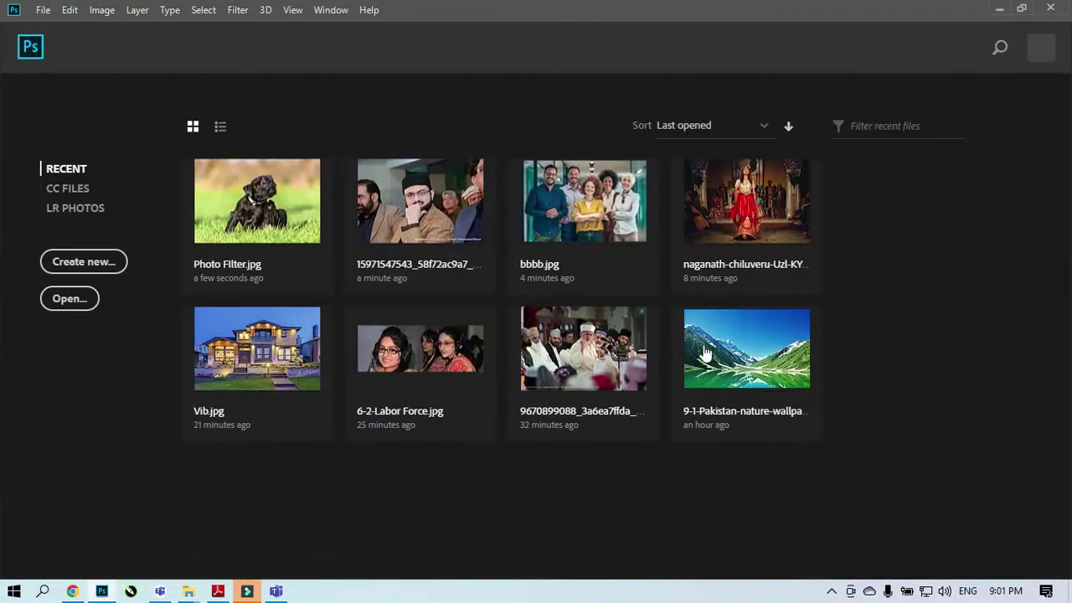
click(783, 392)
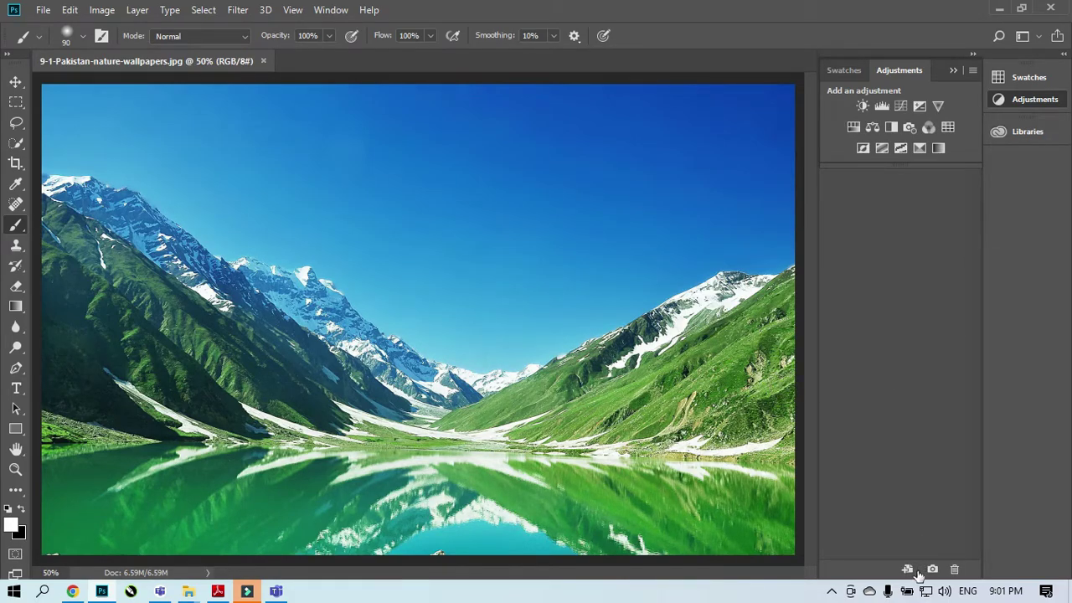
Add a Selective Color adjustment layer to the landscape, close its properties, and show the Layers panel.
click(918, 149)
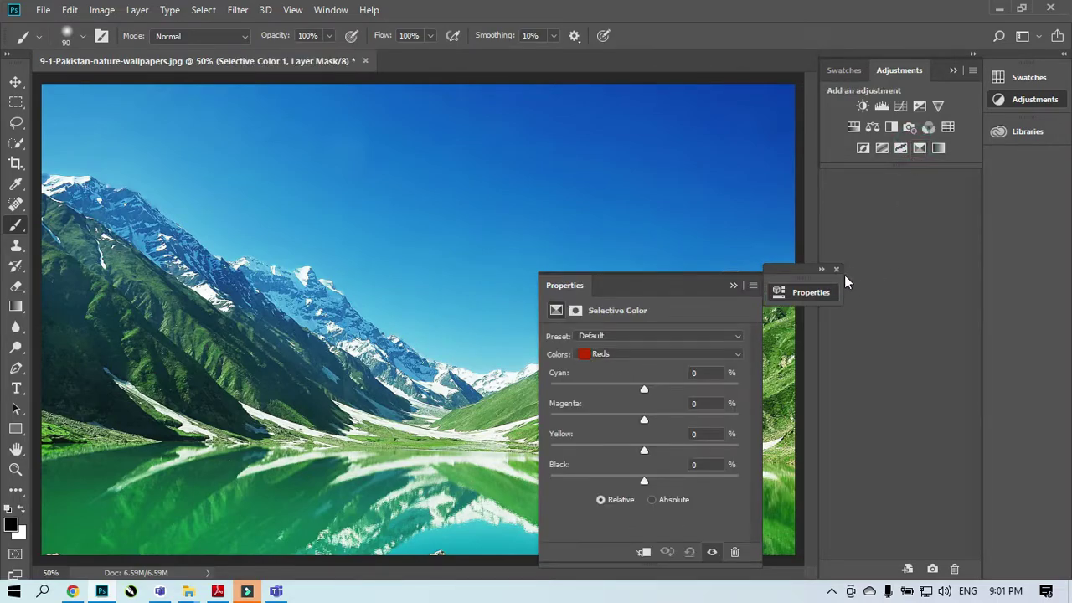
click(837, 270)
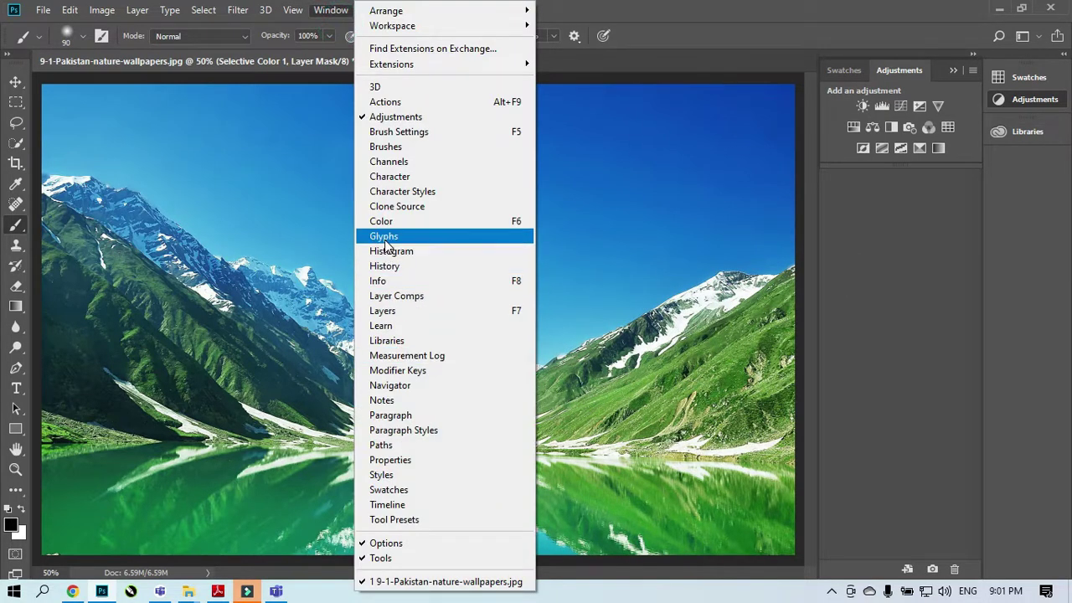
click(385, 317)
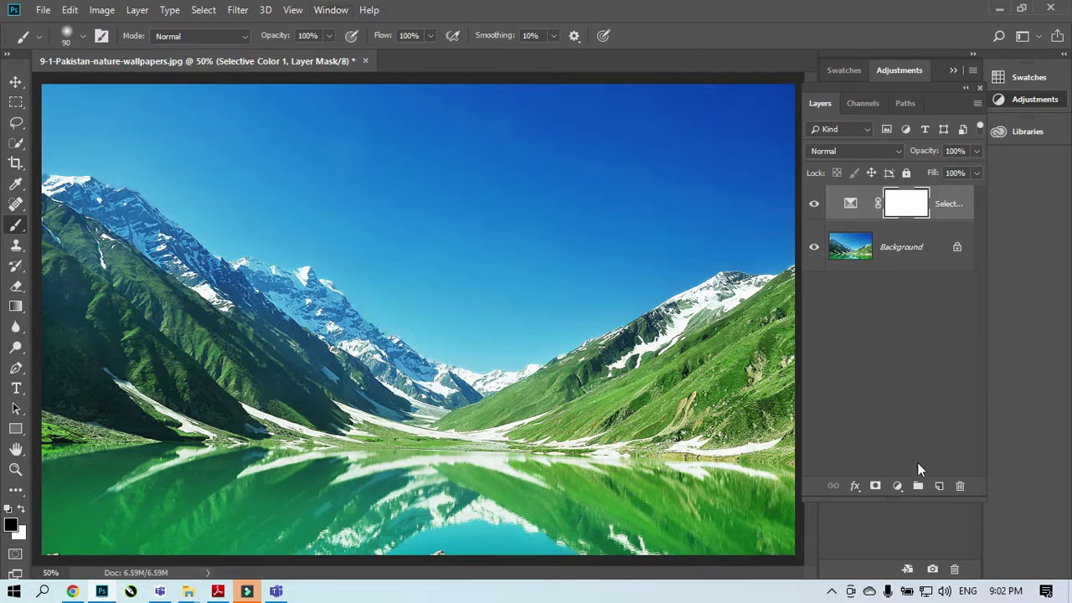
Delete the Selective Color layer's mask and the adjustment layer itself, leaving only the Background.
drag(915, 208, 961, 487)
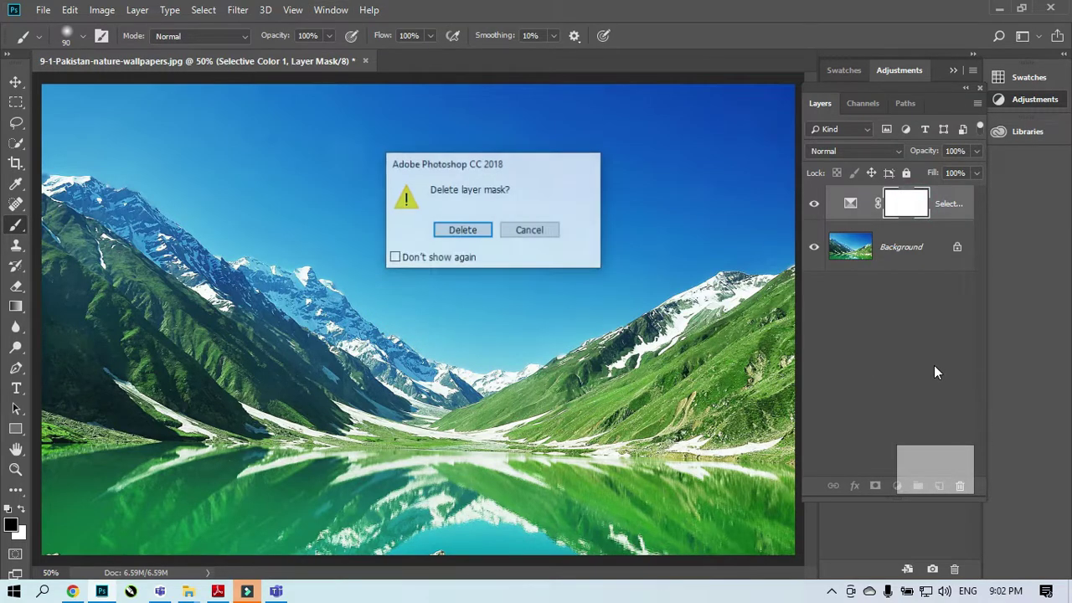
click(453, 228)
drag(886, 214, 960, 486)
Try a Gradient Map adjustment layer over the landscape, delete it, and collapse the Properties panel.
click(897, 485)
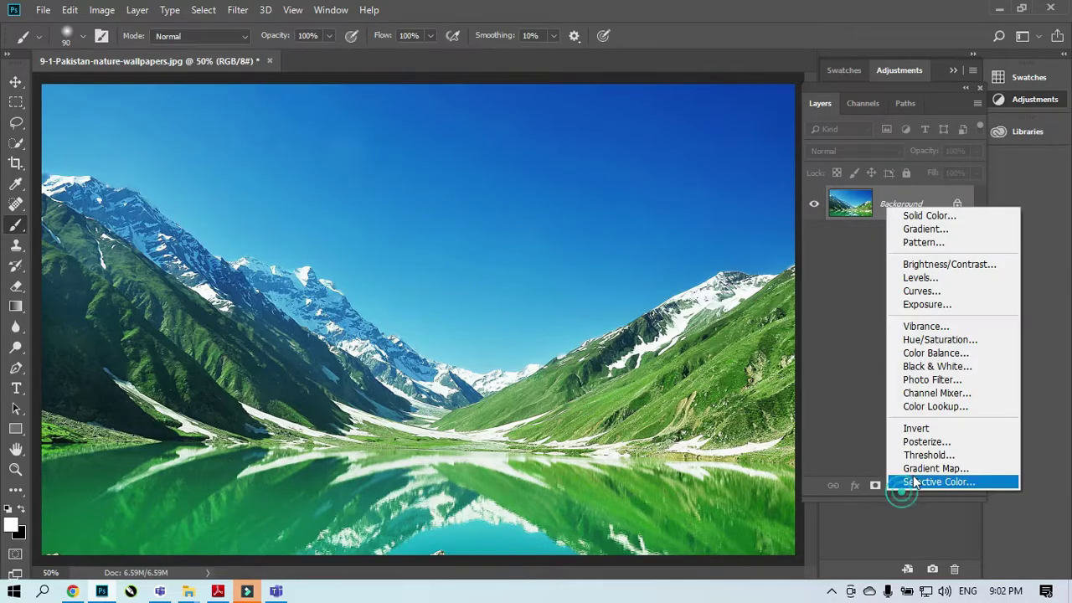
click(924, 468)
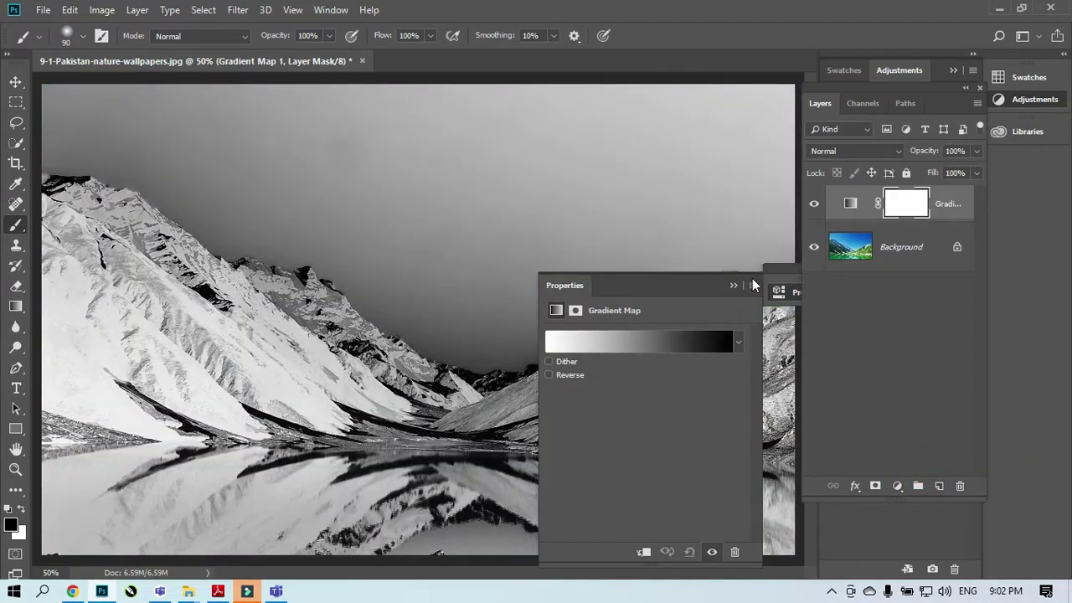
drag(933, 204, 960, 486)
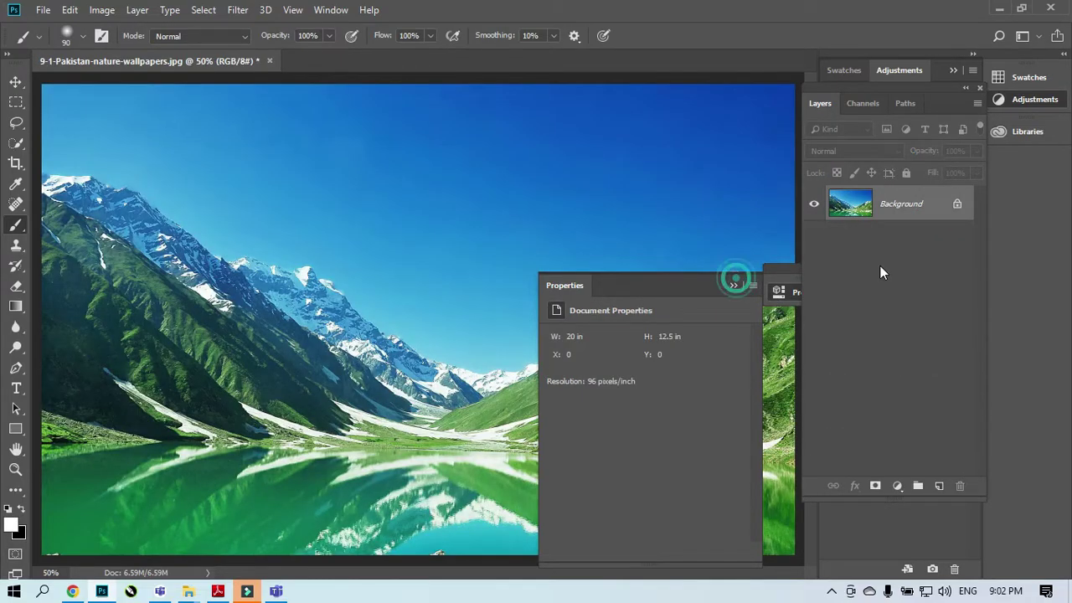
click(733, 285)
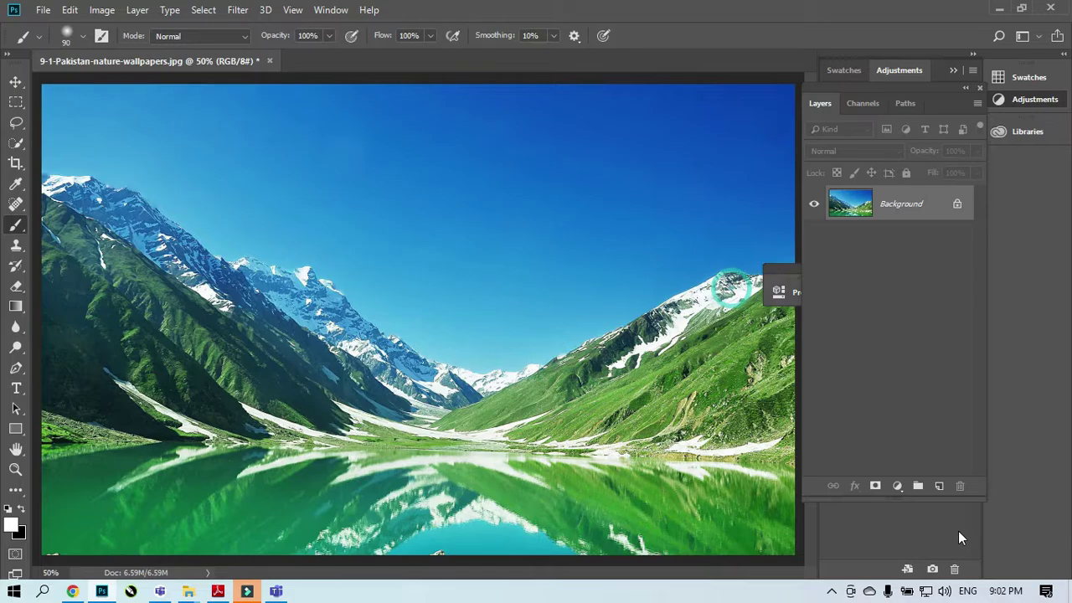
Add a Selective Color adjustment layer above the Background, and move its Properties panel higher and lengthen it.
click(896, 486)
click(924, 482)
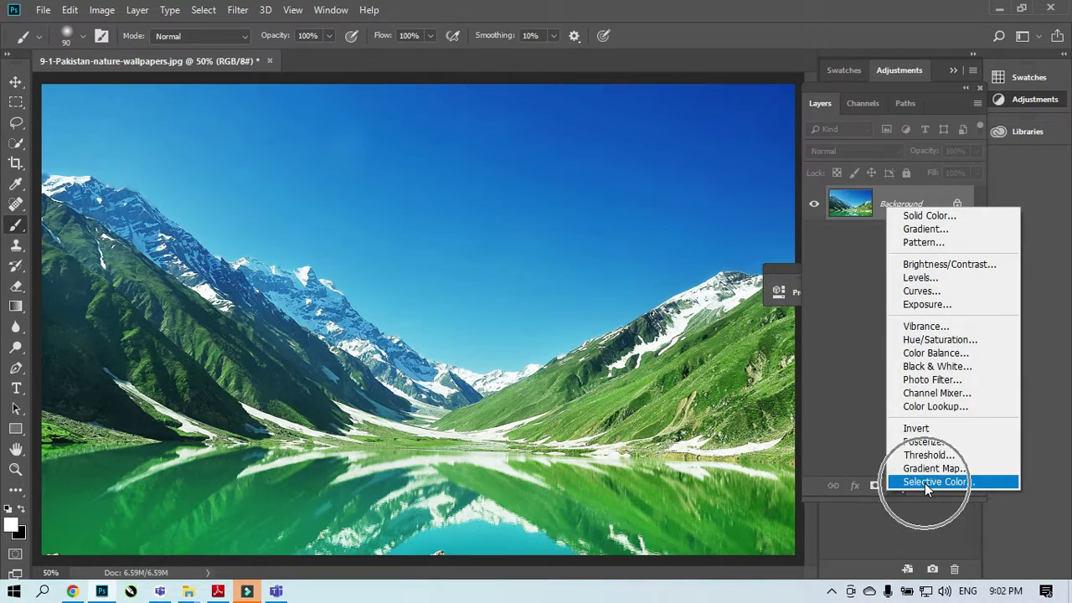
drag(645, 285, 648, 144)
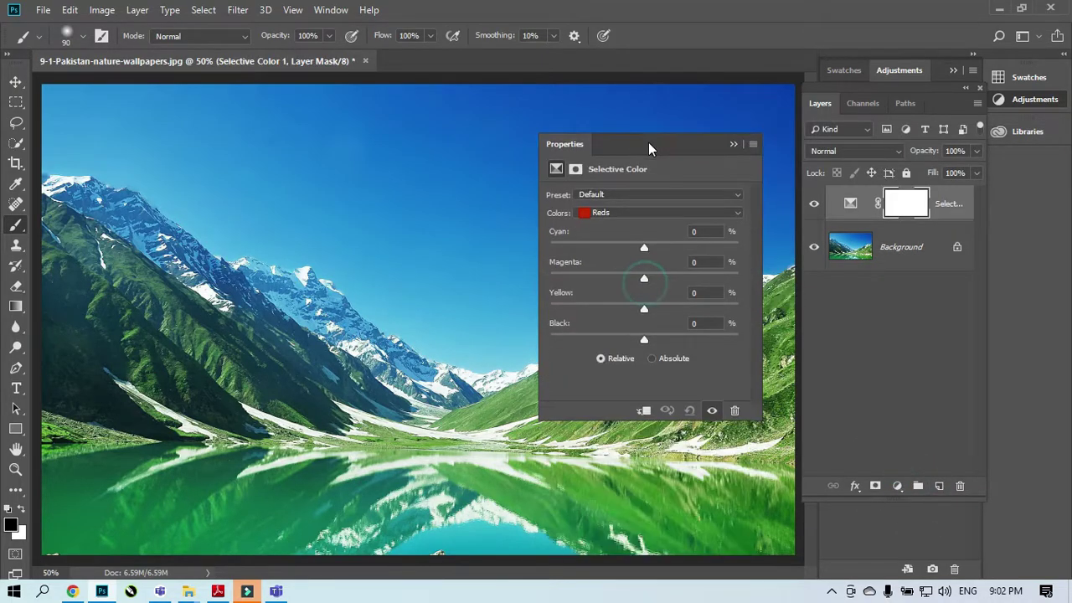
drag(653, 426, 653, 478)
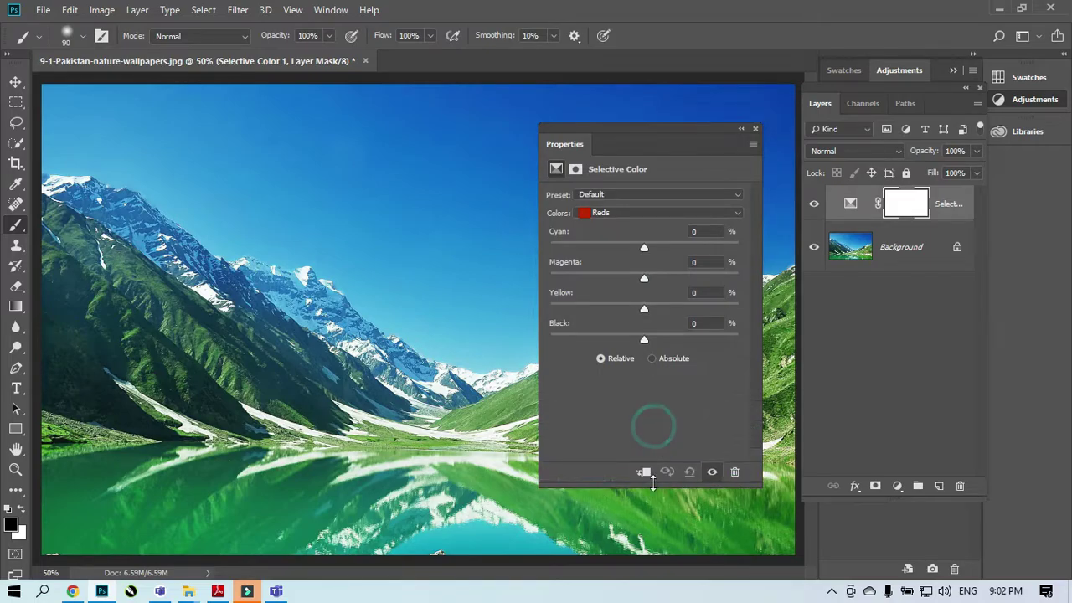
Try a lower Cyan amount for the Yellows in Selective Color and restore the Default preset.
click(633, 213)
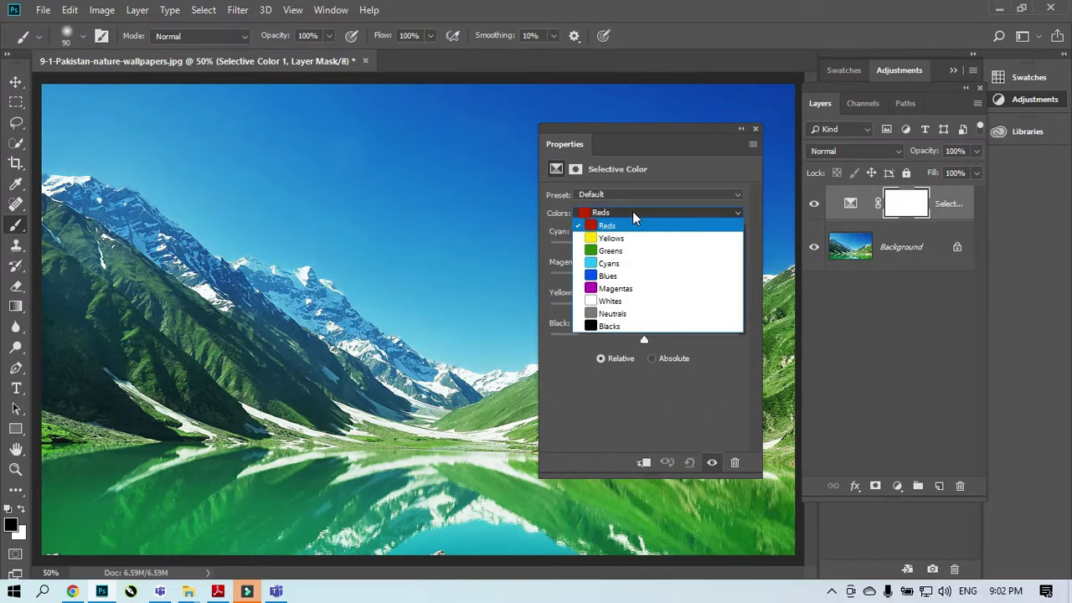
click(610, 239)
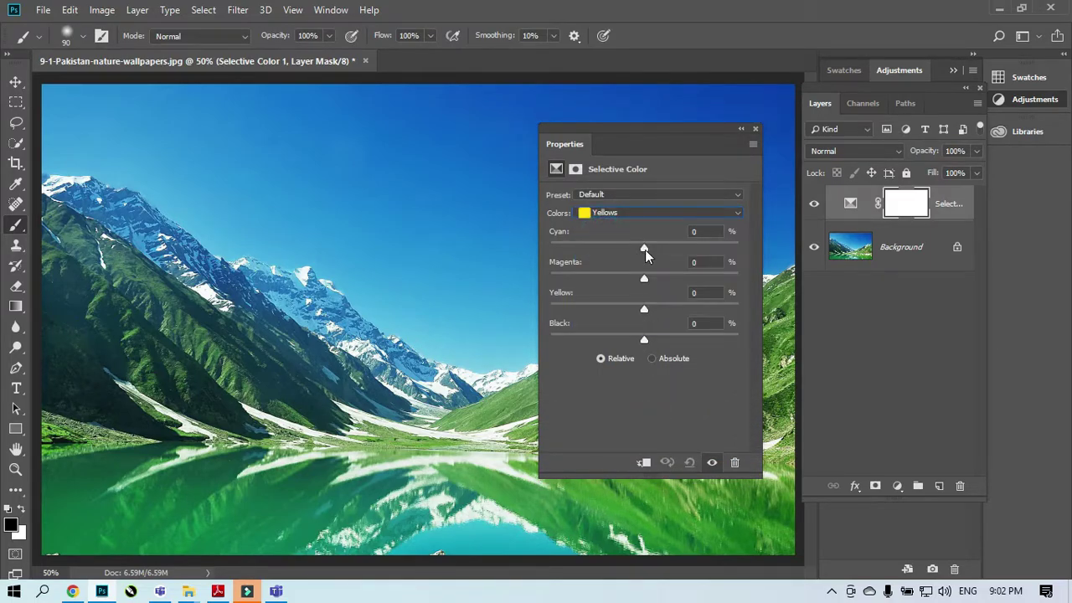
drag(645, 249, 567, 250)
click(633, 214)
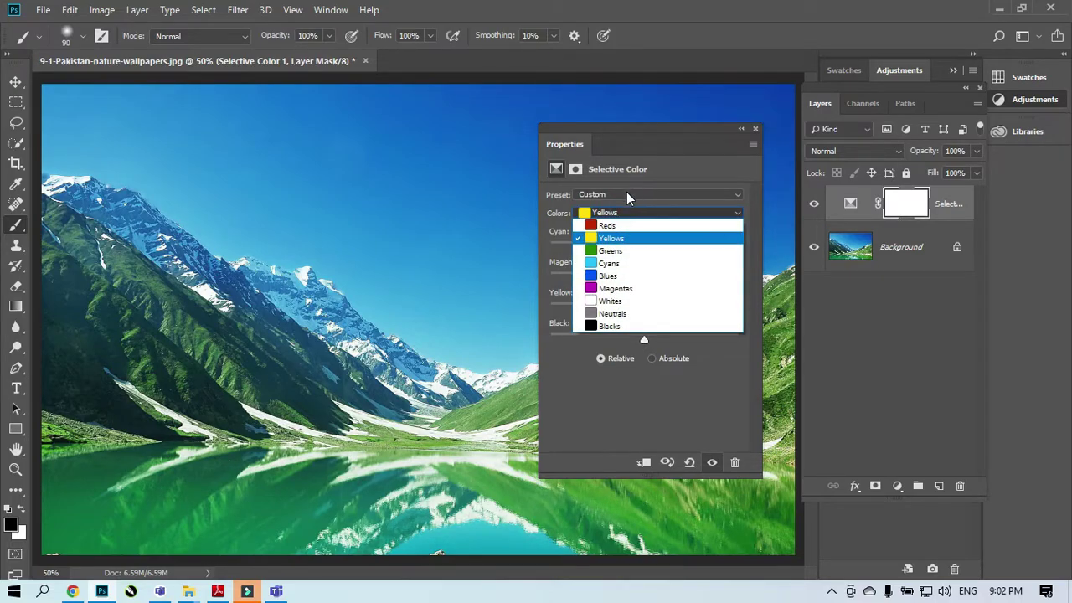
click(627, 196)
click(627, 195)
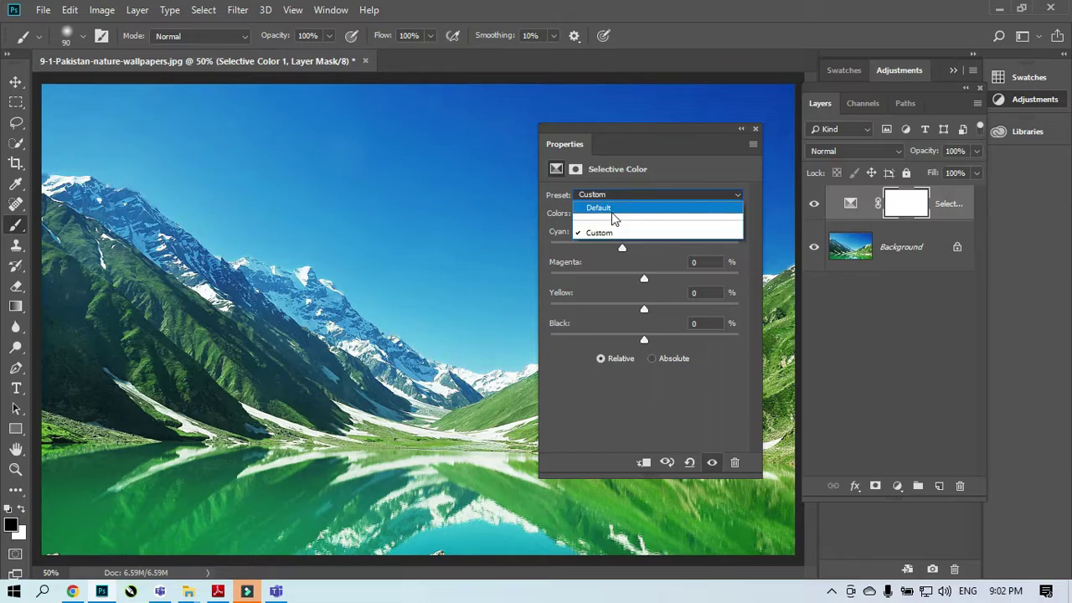
click(614, 214)
Try Cyan +83, Magenta +100, Yellow +100 and Black -100 percent for the Yellows, and reset Selective Color to the Default preset.
drag(646, 250, 722, 261)
drag(645, 279, 740, 281)
drag(643, 308, 738, 309)
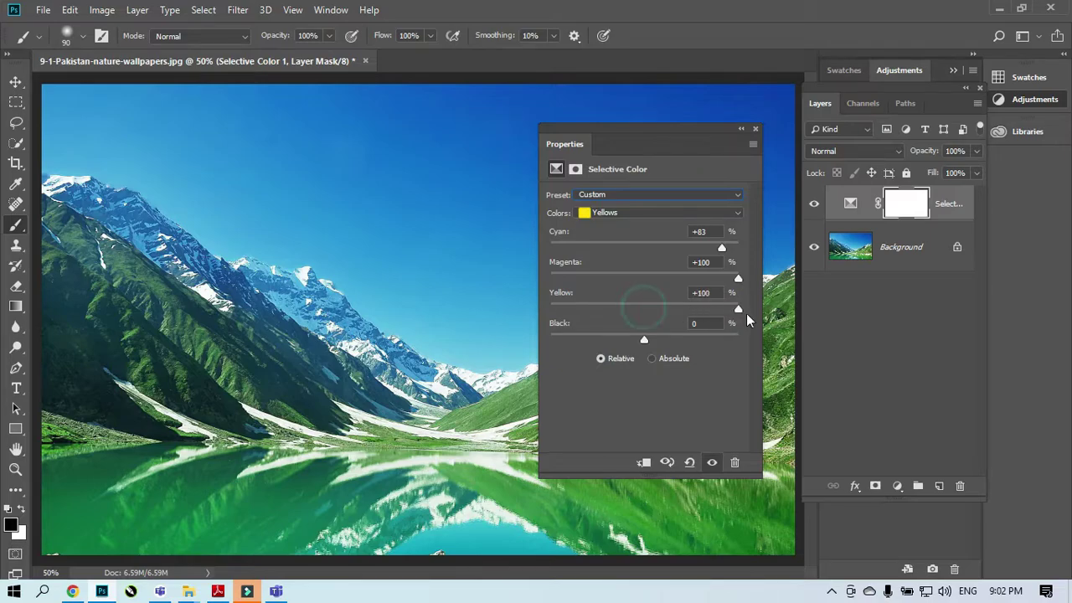
drag(643, 341, 540, 345)
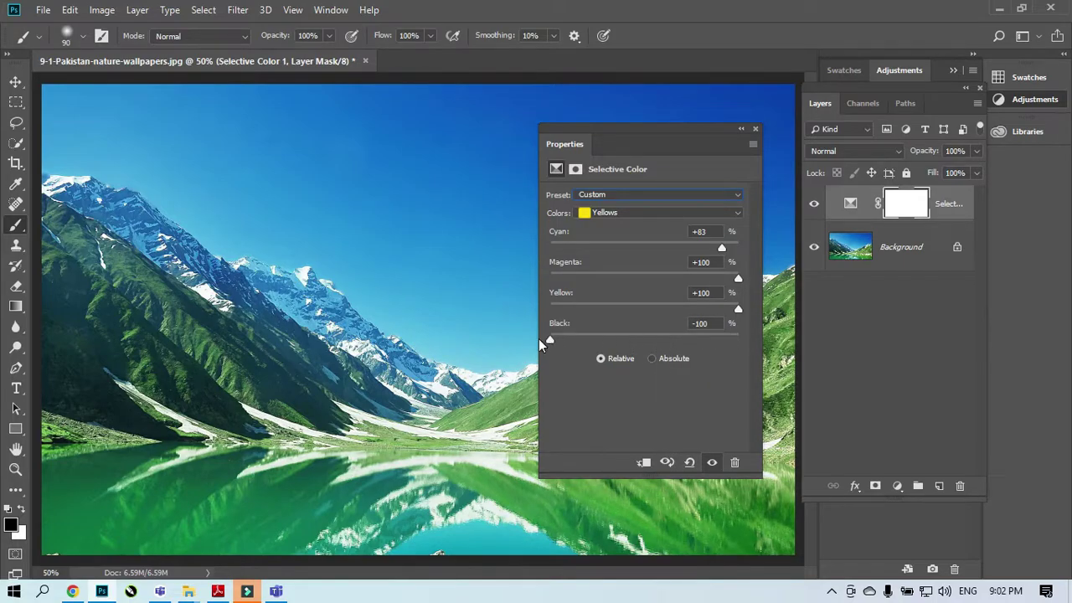
click(596, 195)
click(597, 196)
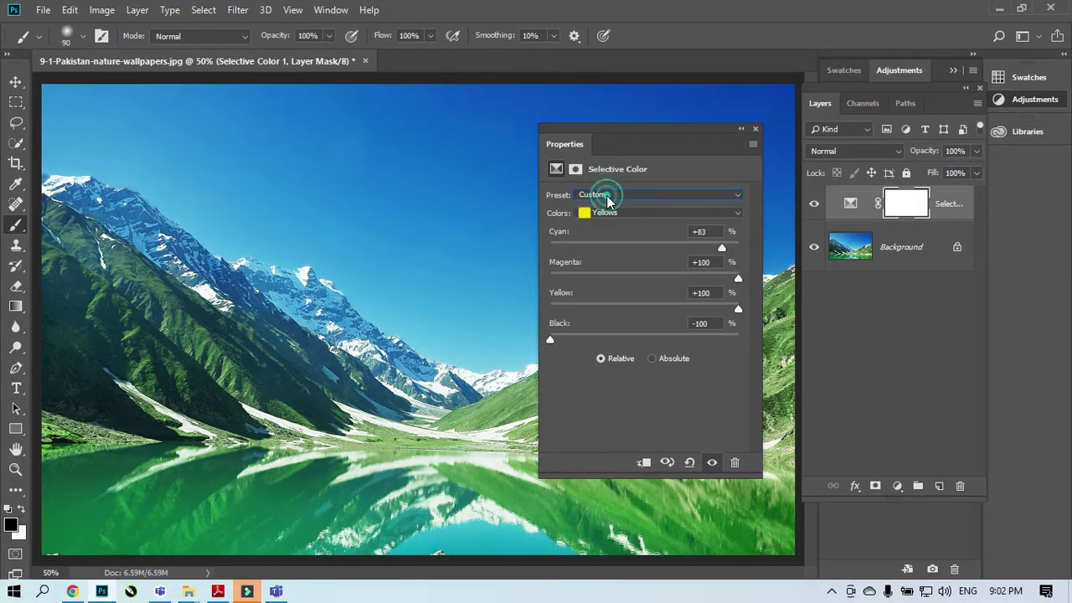
click(601, 195)
click(603, 209)
Adjust the Blacks in Selective Color, setting Black to +62 percent and Yellow to -2 percent.
click(604, 214)
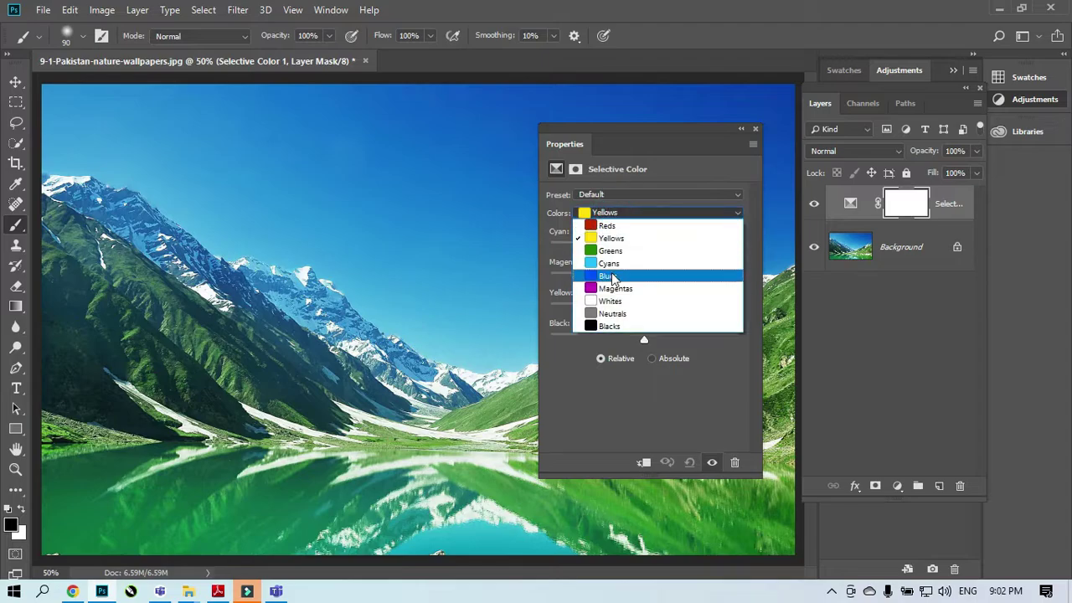
click(606, 327)
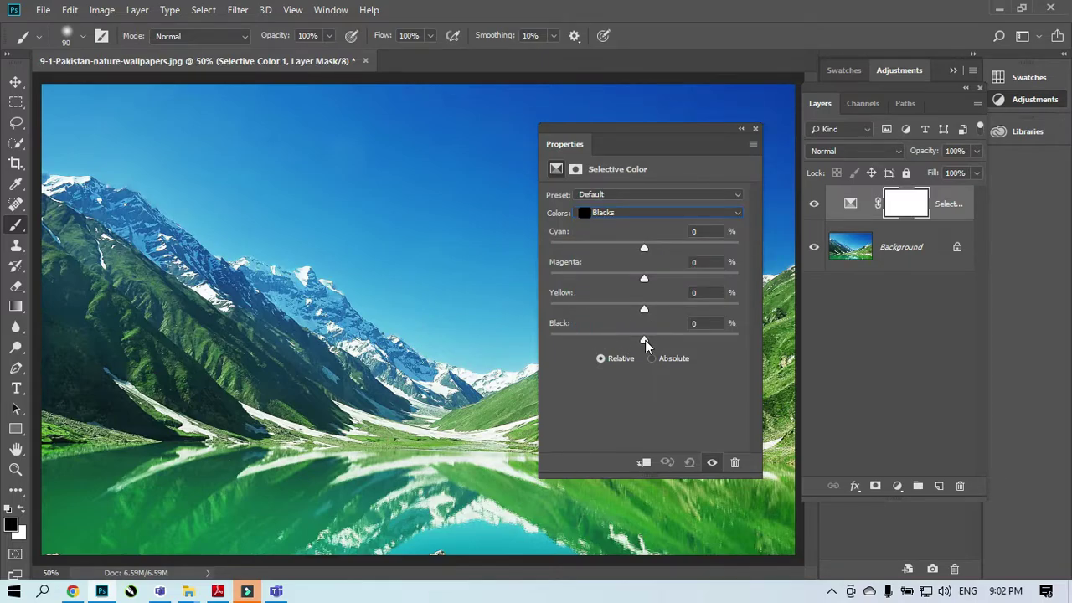
drag(644, 339, 709, 334)
drag(645, 309, 730, 314)
Adjust the Whites in Selective Color to Black -100 and Yellow -93 percent, and close the Properties panel.
click(638, 213)
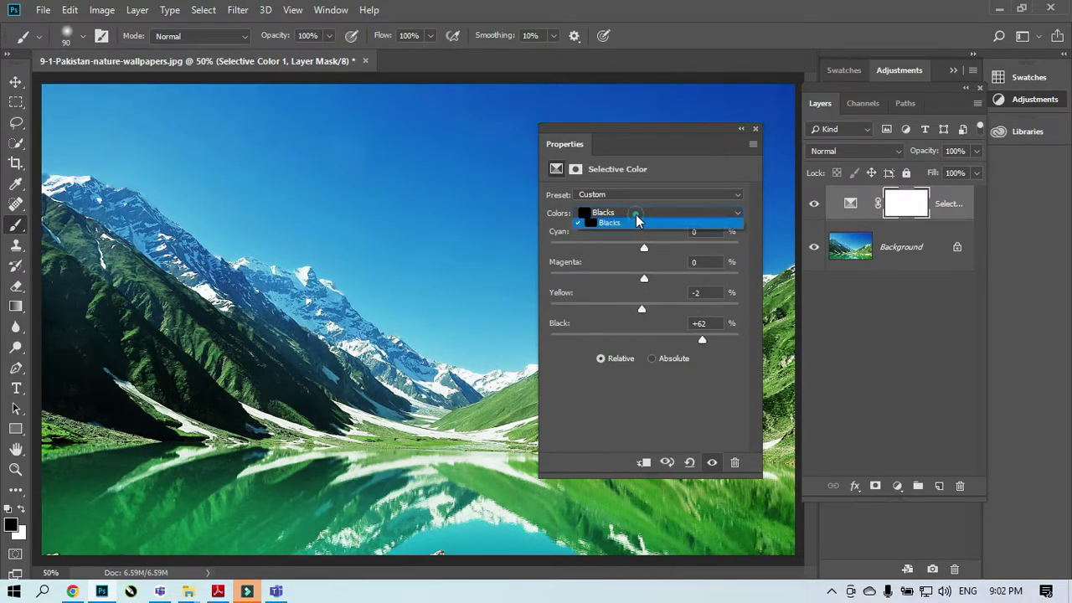
click(619, 300)
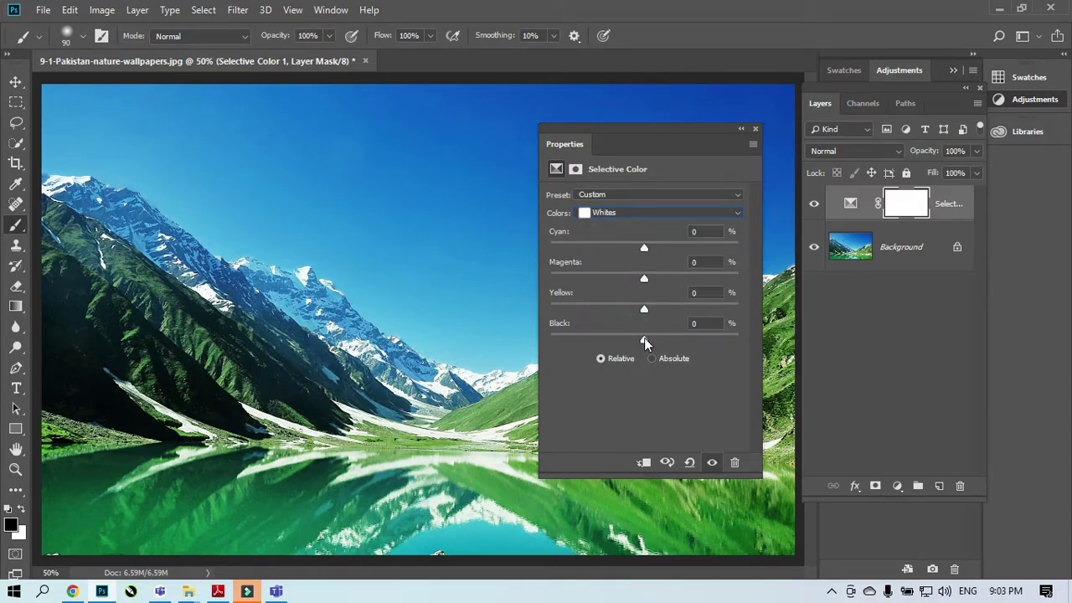
drag(644, 338, 534, 344)
drag(642, 310, 555, 310)
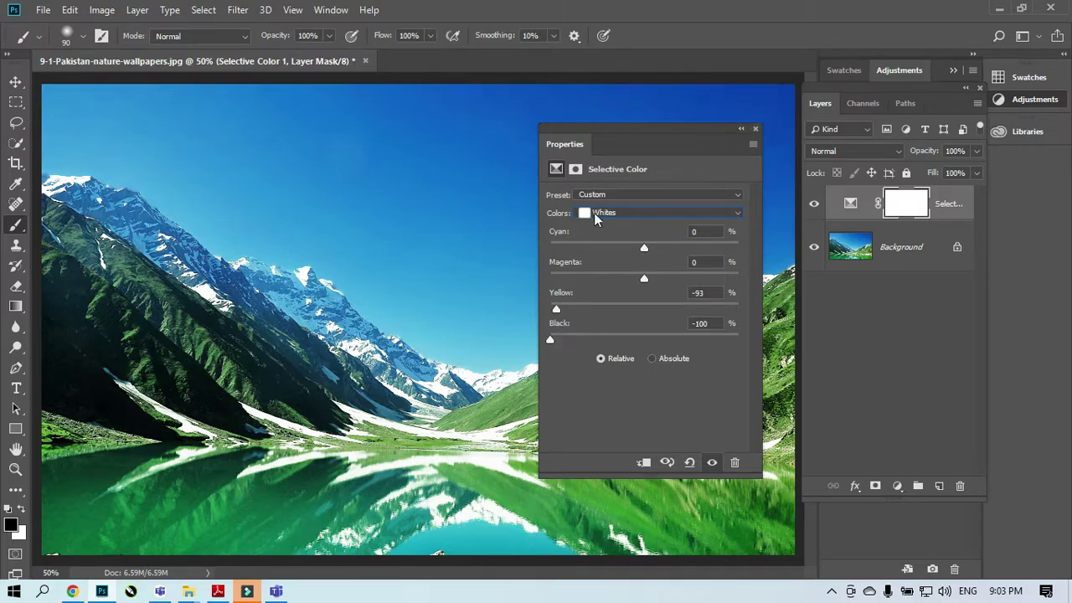
click(756, 130)
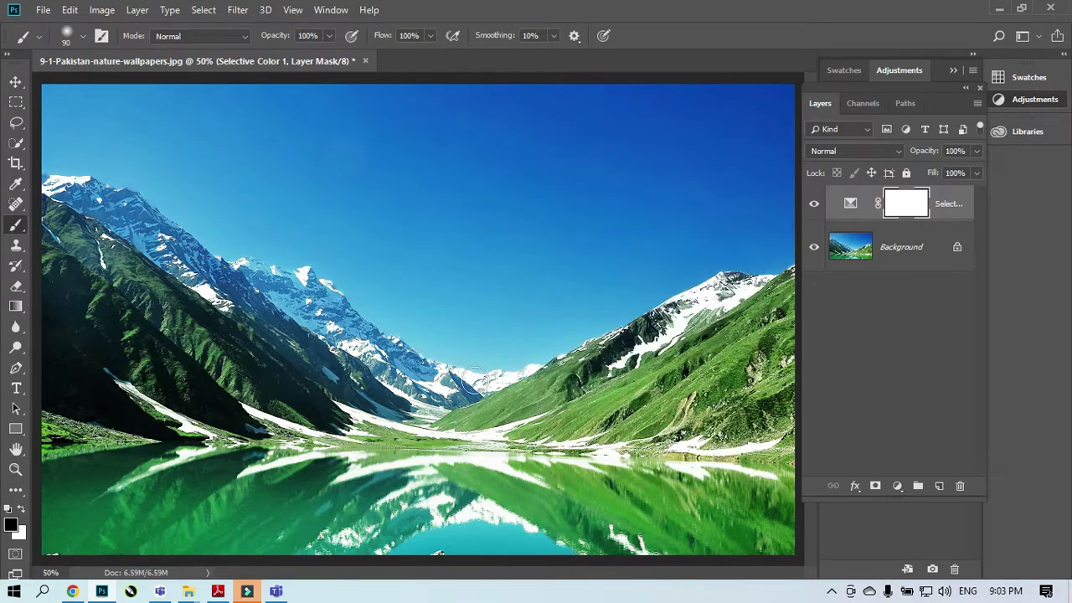
Switch to the Lecture 9 PDF in Adobe Reader to view the Selective Color page, and bring up Filmora9.
click(218, 592)
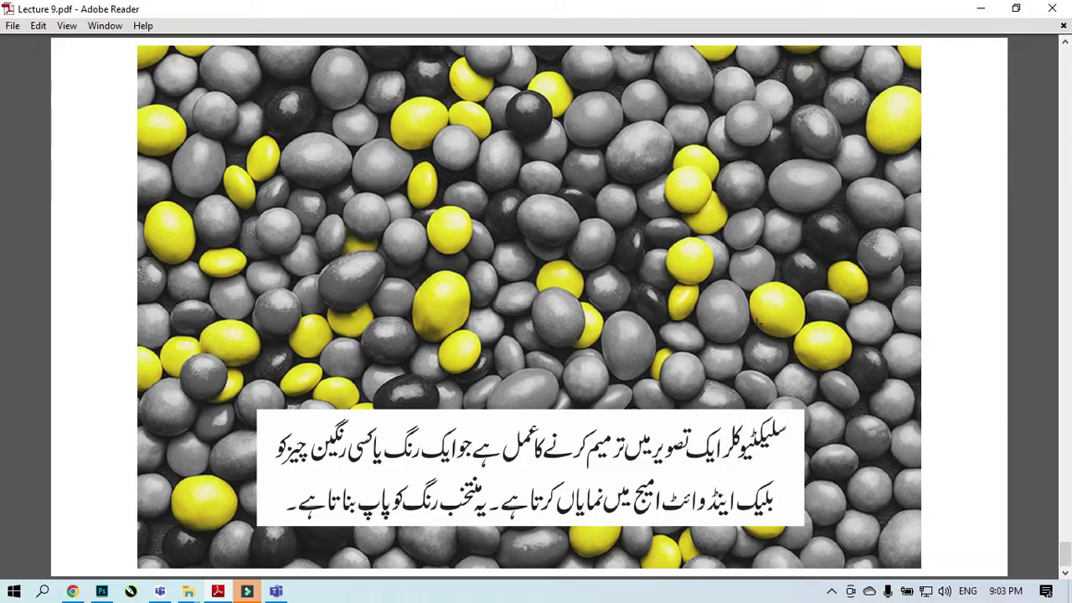
click(248, 592)
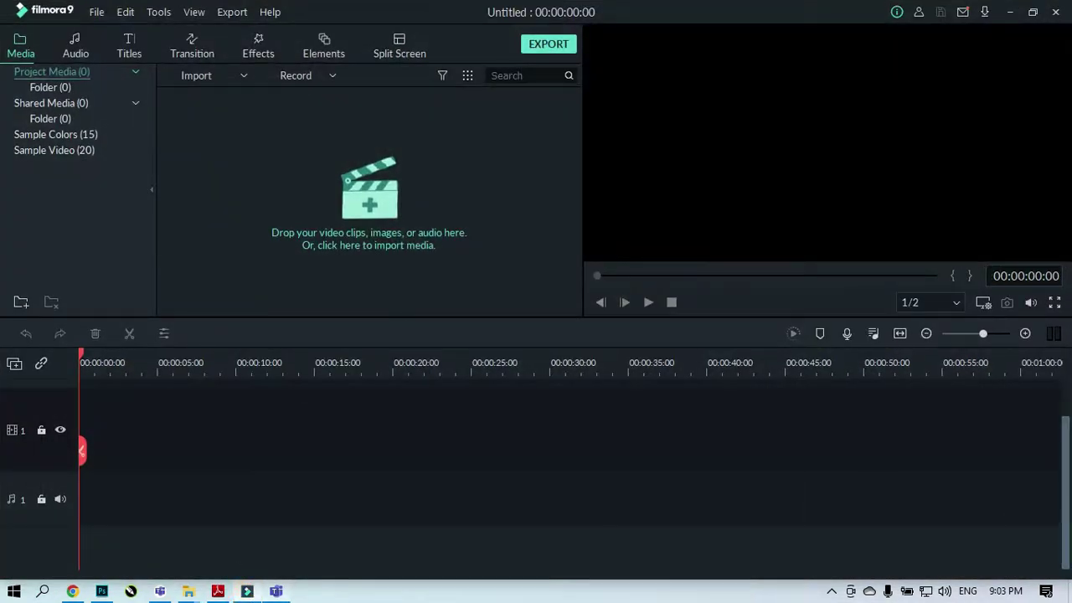
mouse_move(276, 592)
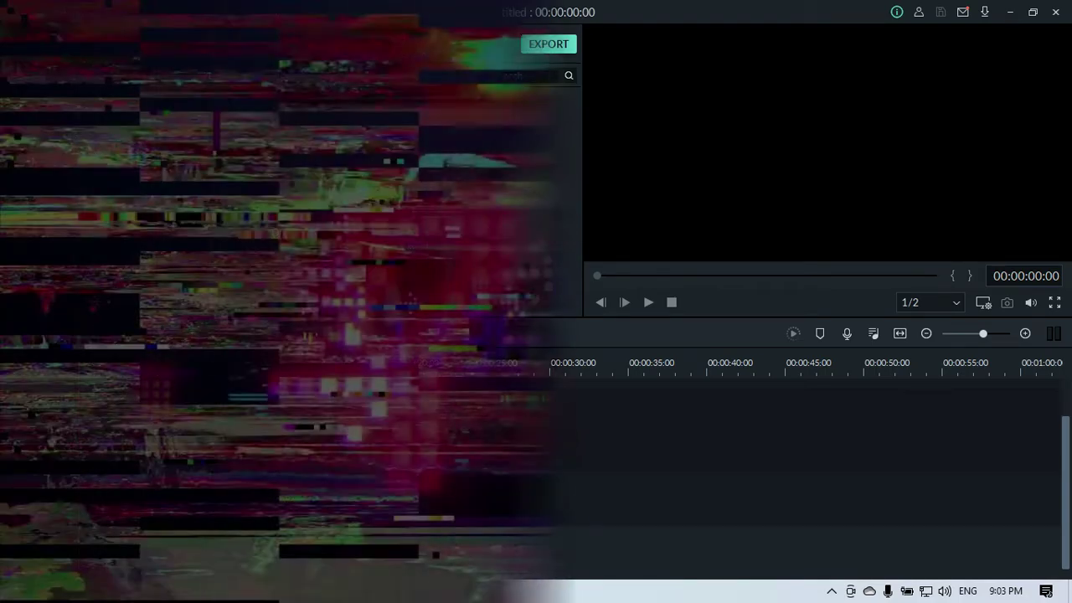